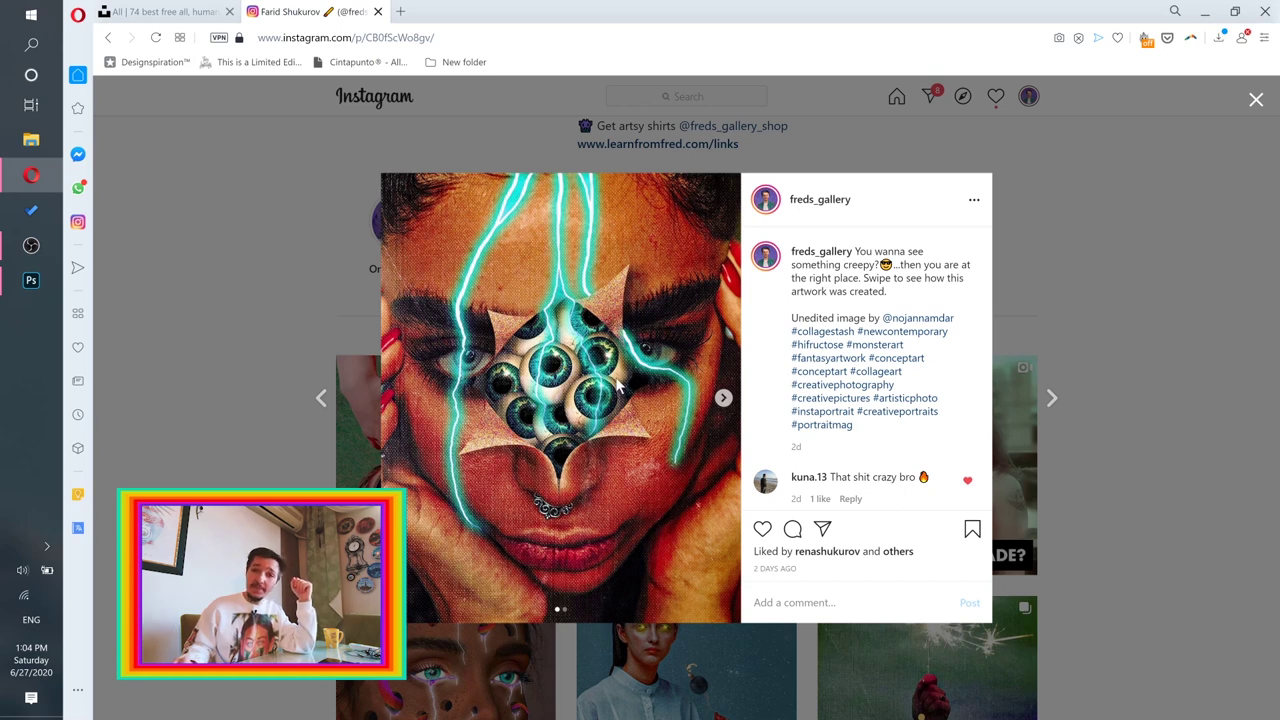
Step: Close the Instagram artwork post and browse the Photoshop class listings on learnfromfred.com
click(223, 266)
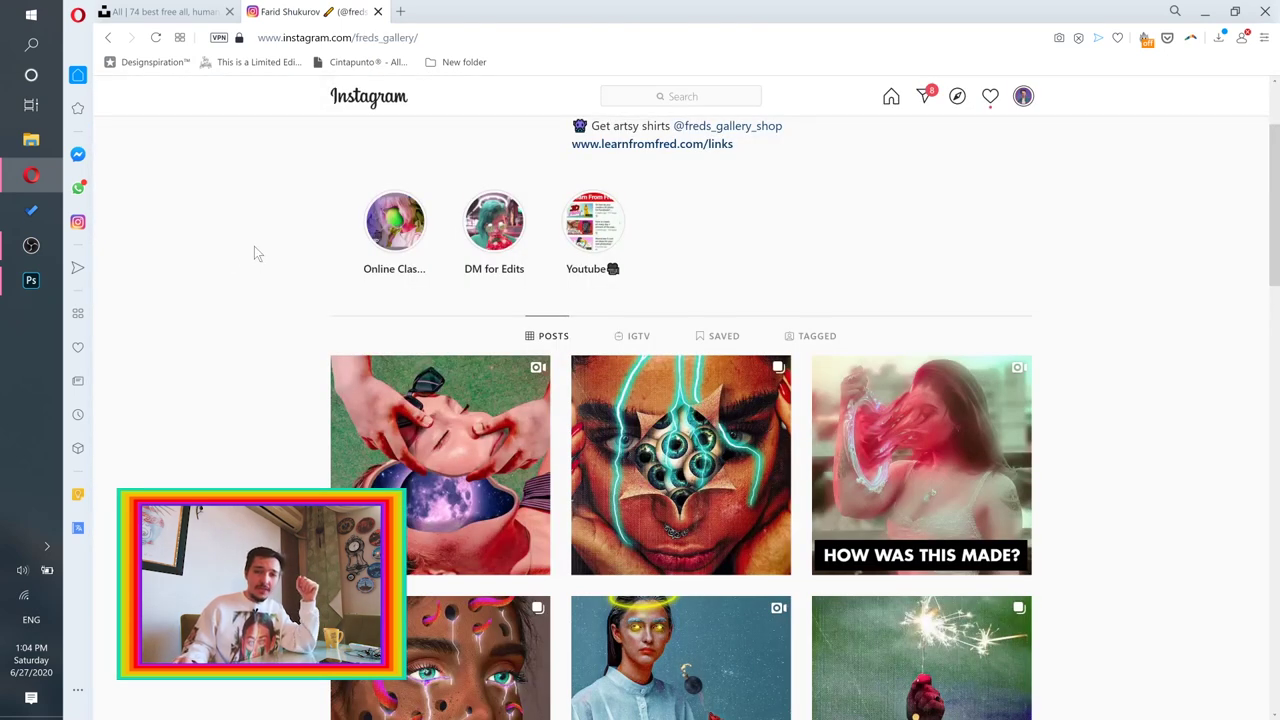
click(399, 13)
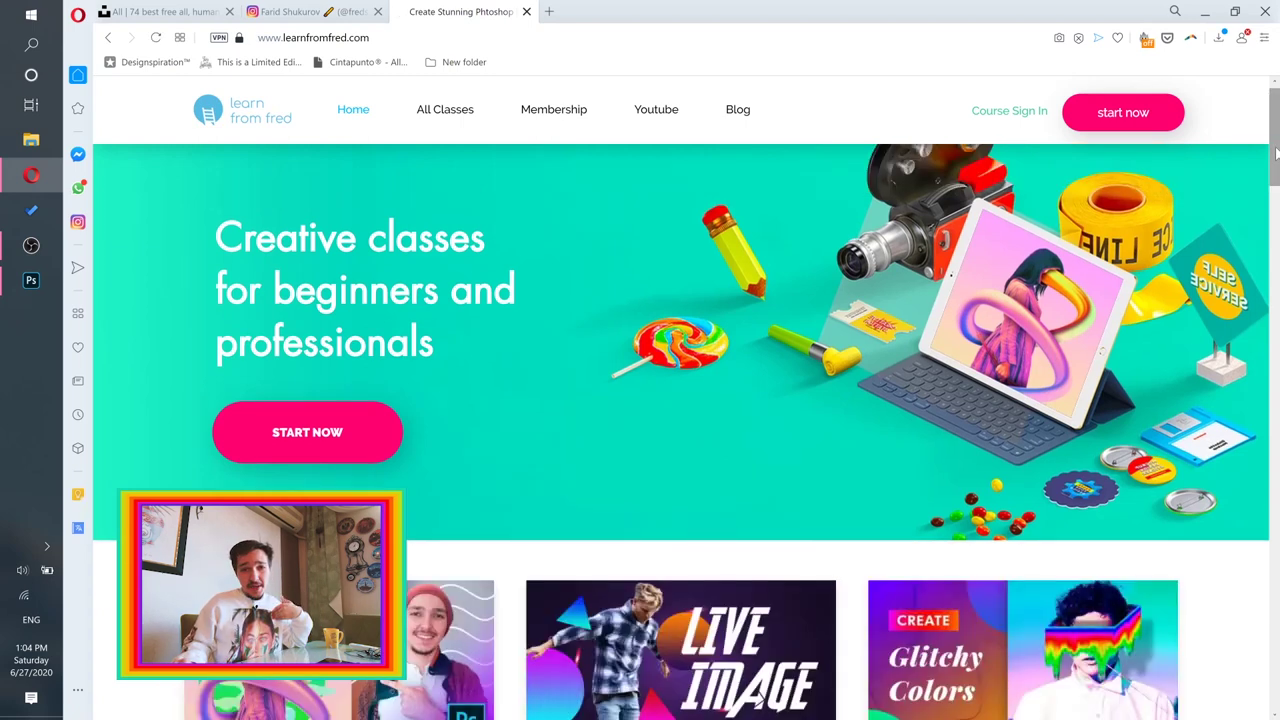
drag(1272, 147, 1273, 190)
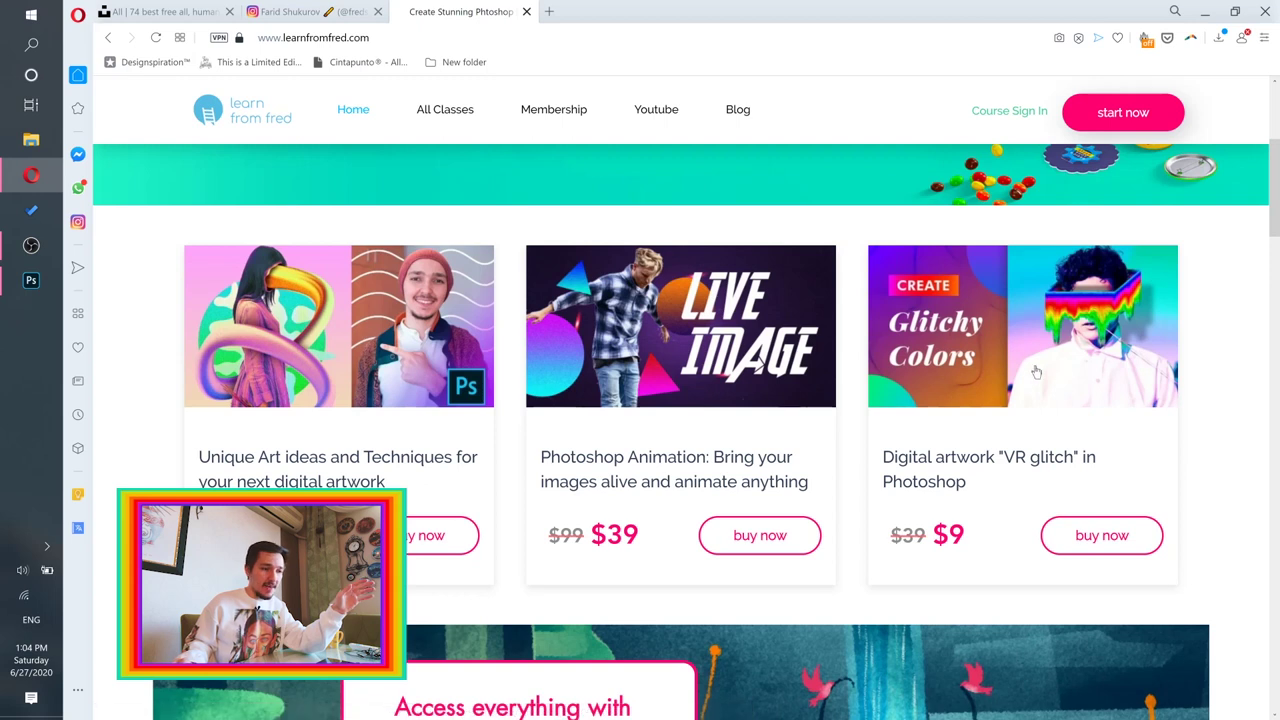
scroll(785, 313, down, 8)
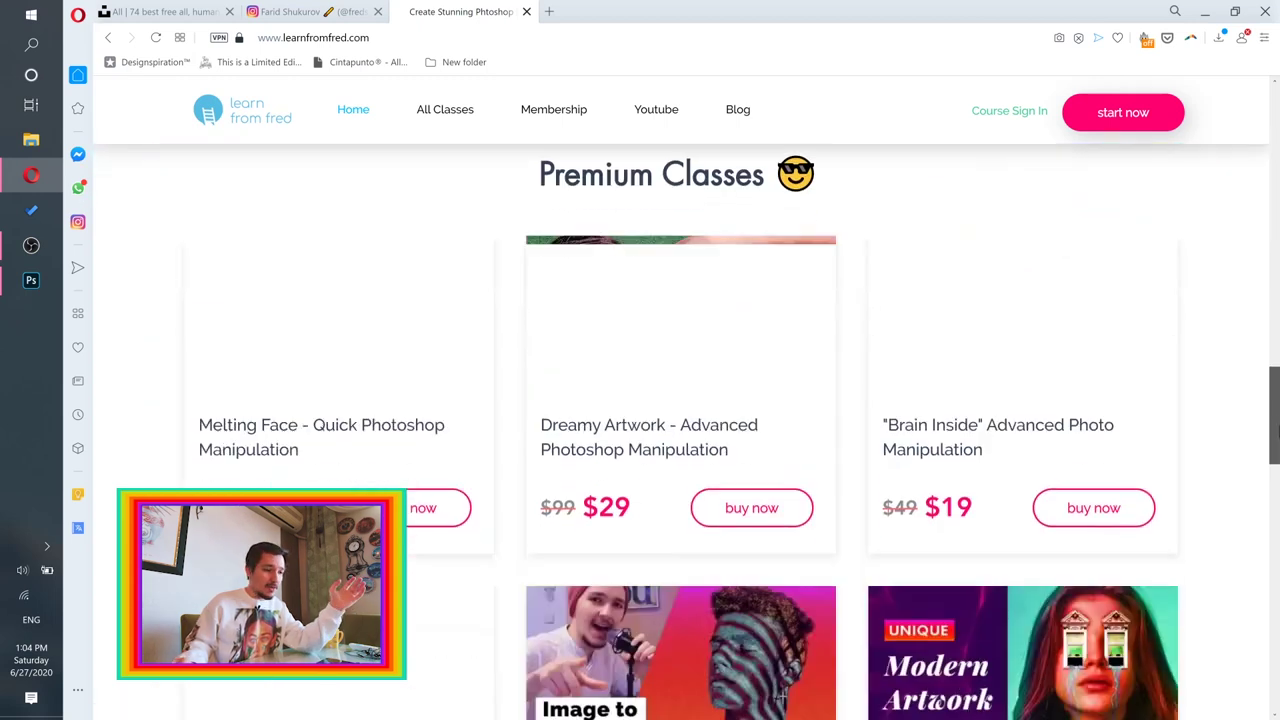
scroll(364, 330, up, 2)
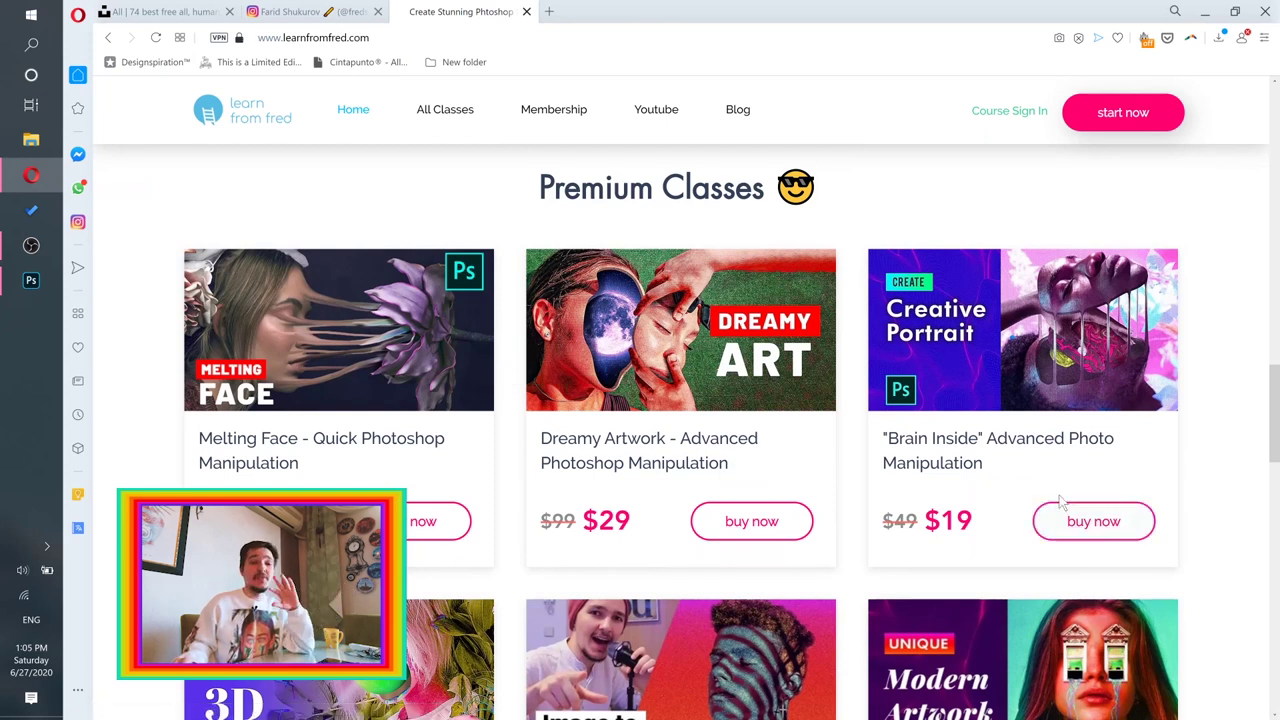
scroll(1060, 503, down, 6)
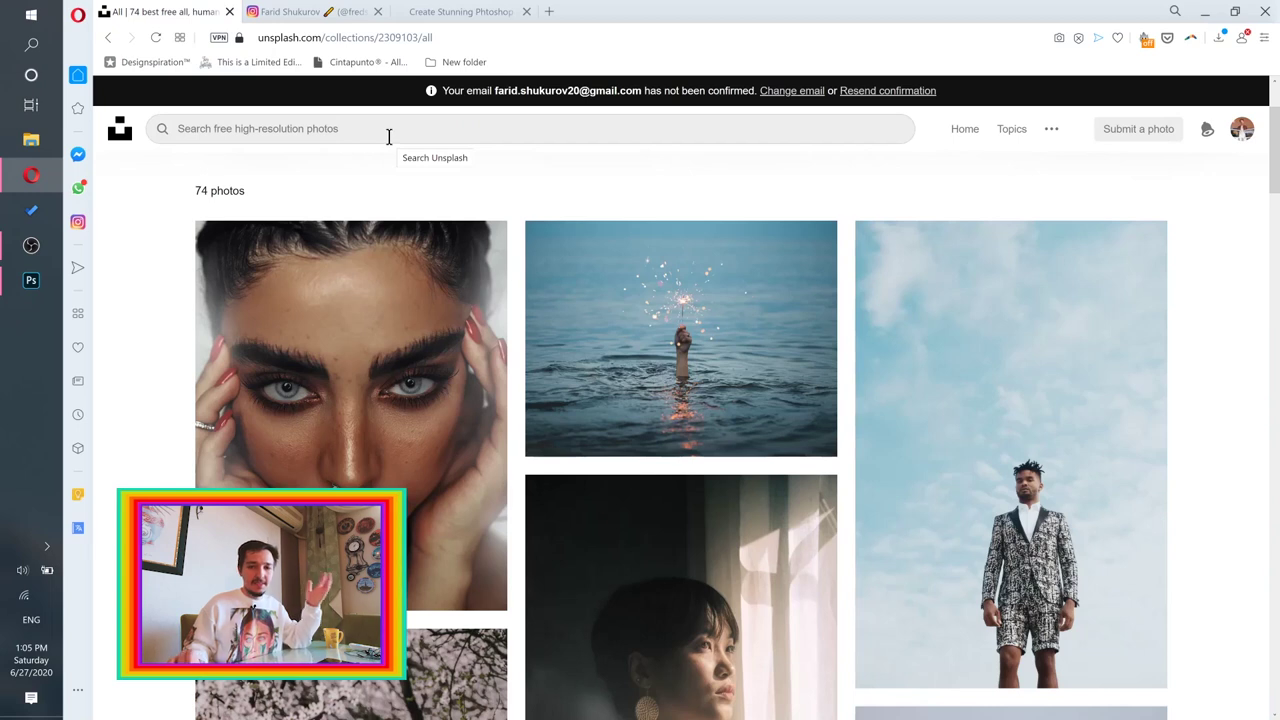
Step: View the close-up portrait with hands framing the face on Unsplash and browse its photographer's other photos
click(378, 278)
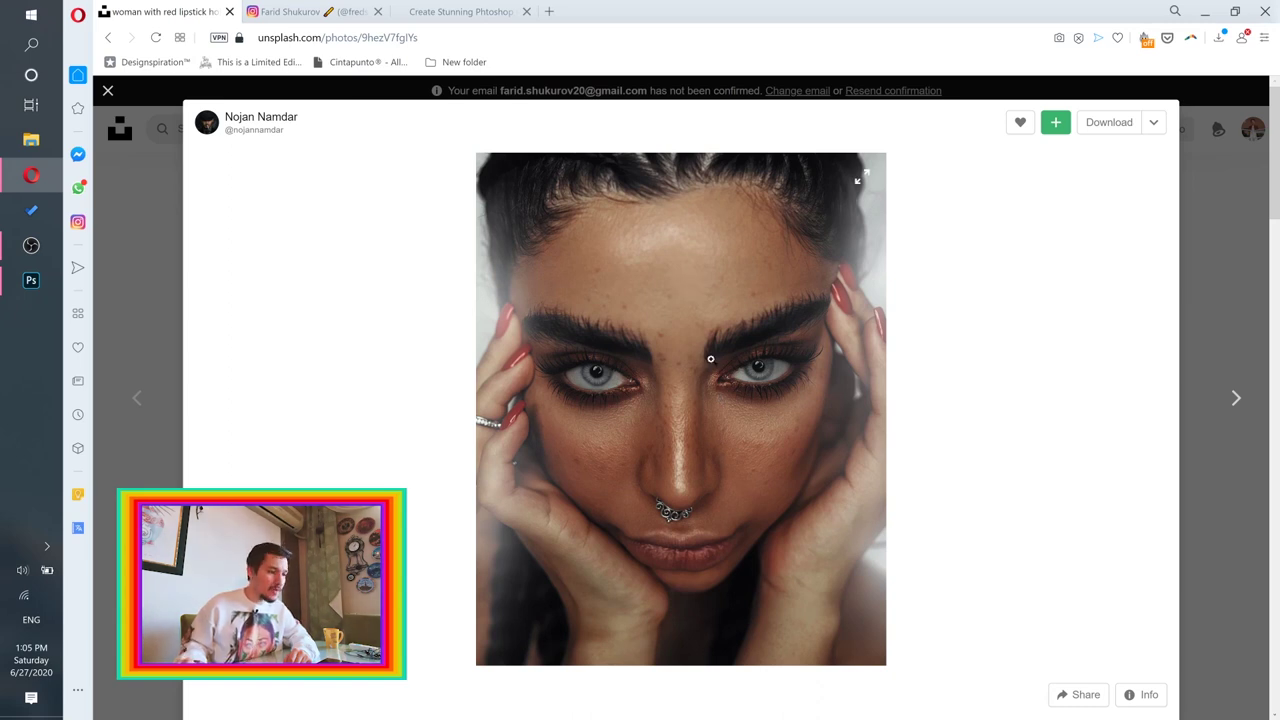
scroll(711, 359, down, 3)
key(Escape)
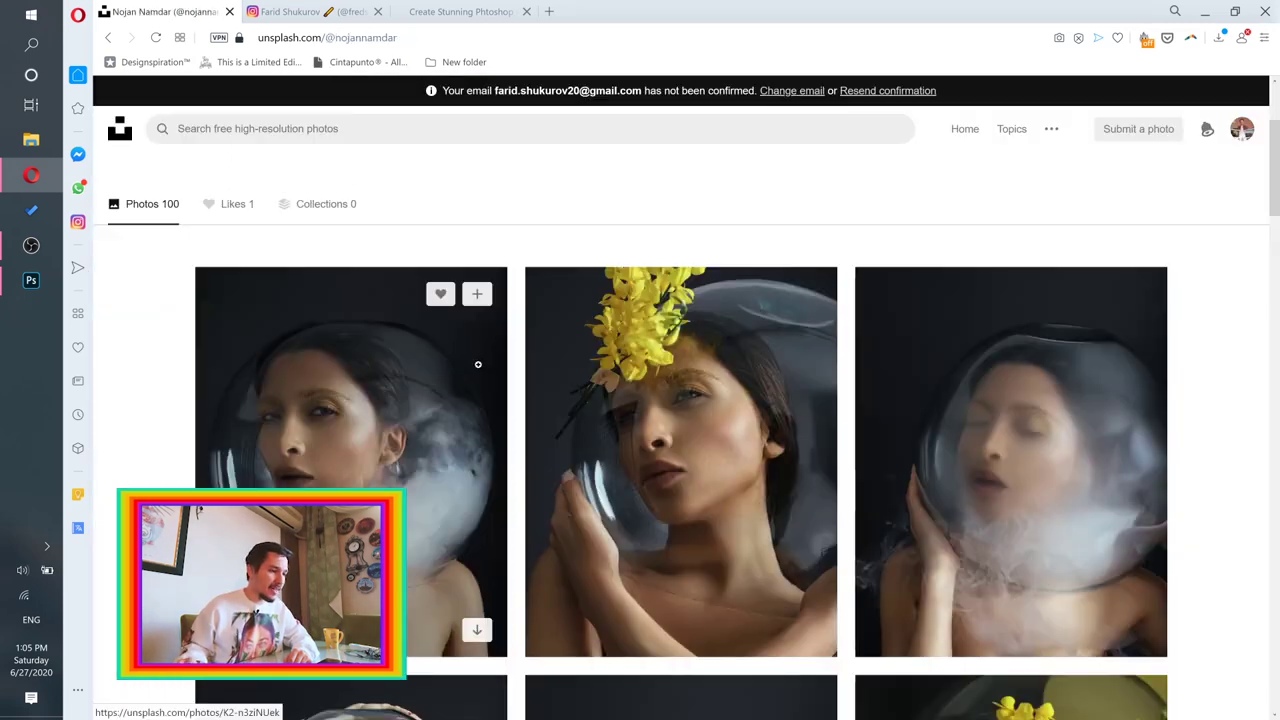
scroll(804, 524, down, 5)
scroll(823, 340, down, 10)
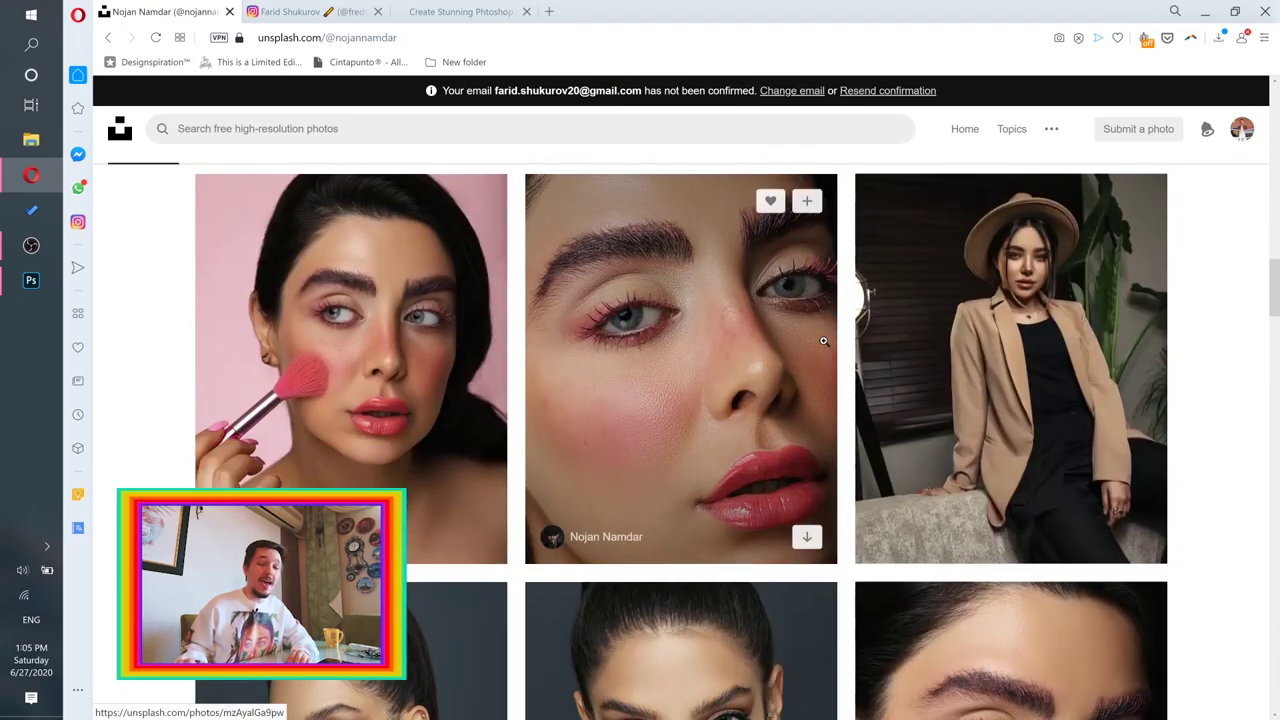
scroll(1192, 276, down, 5)
drag(1274, 355, 1274, 112)
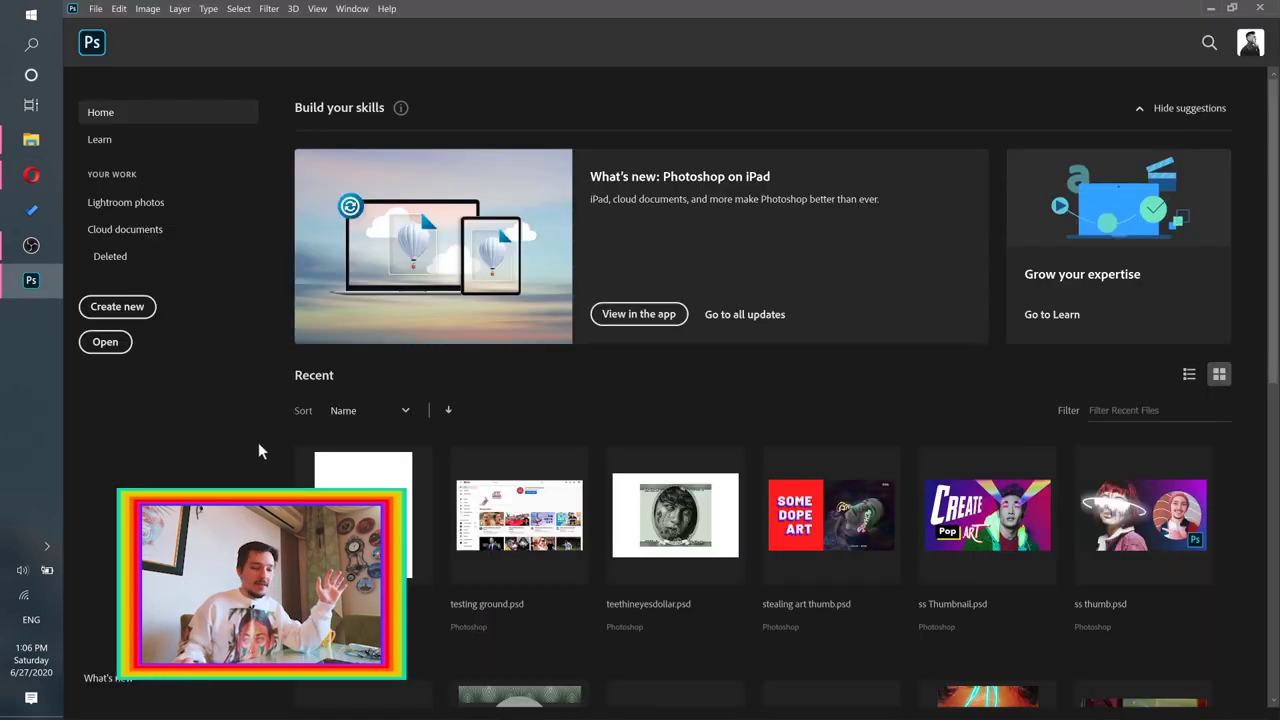
Step: In Photoshop, create a 1000 x 1250 px, 300 ppi RGB document with white background and place the downloaded portrait in it
click(150, 308)
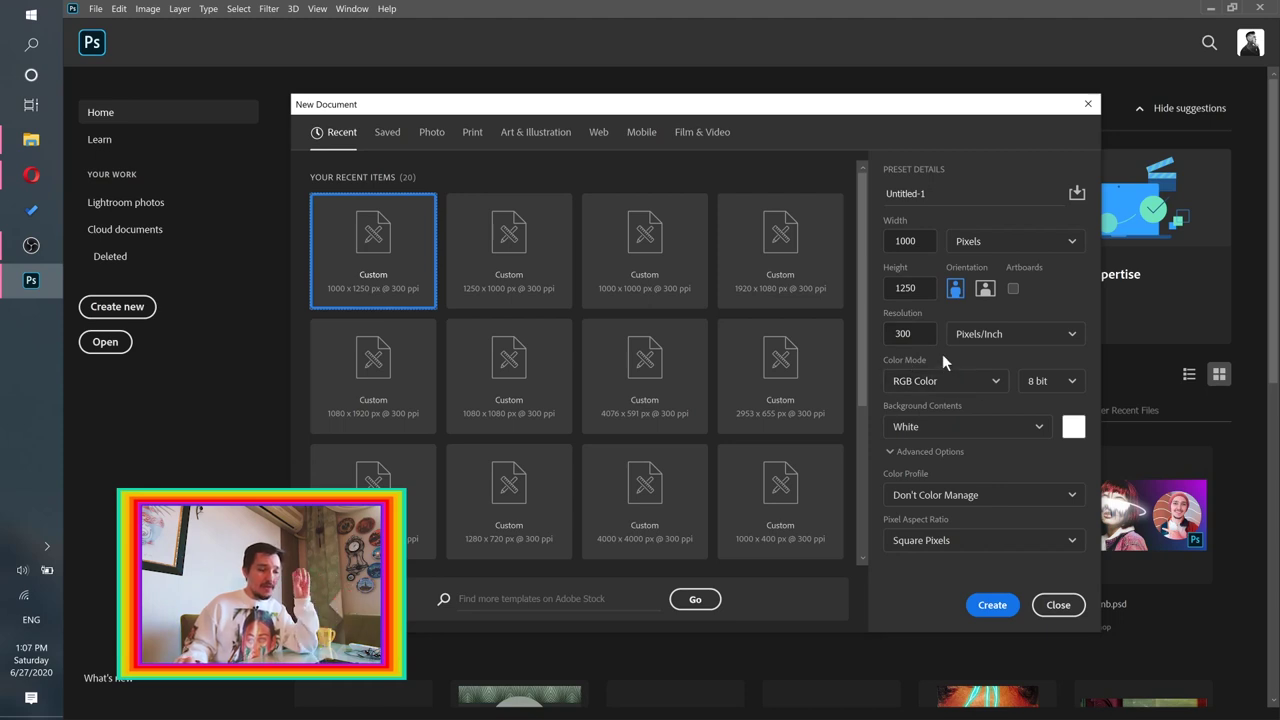
click(991, 606)
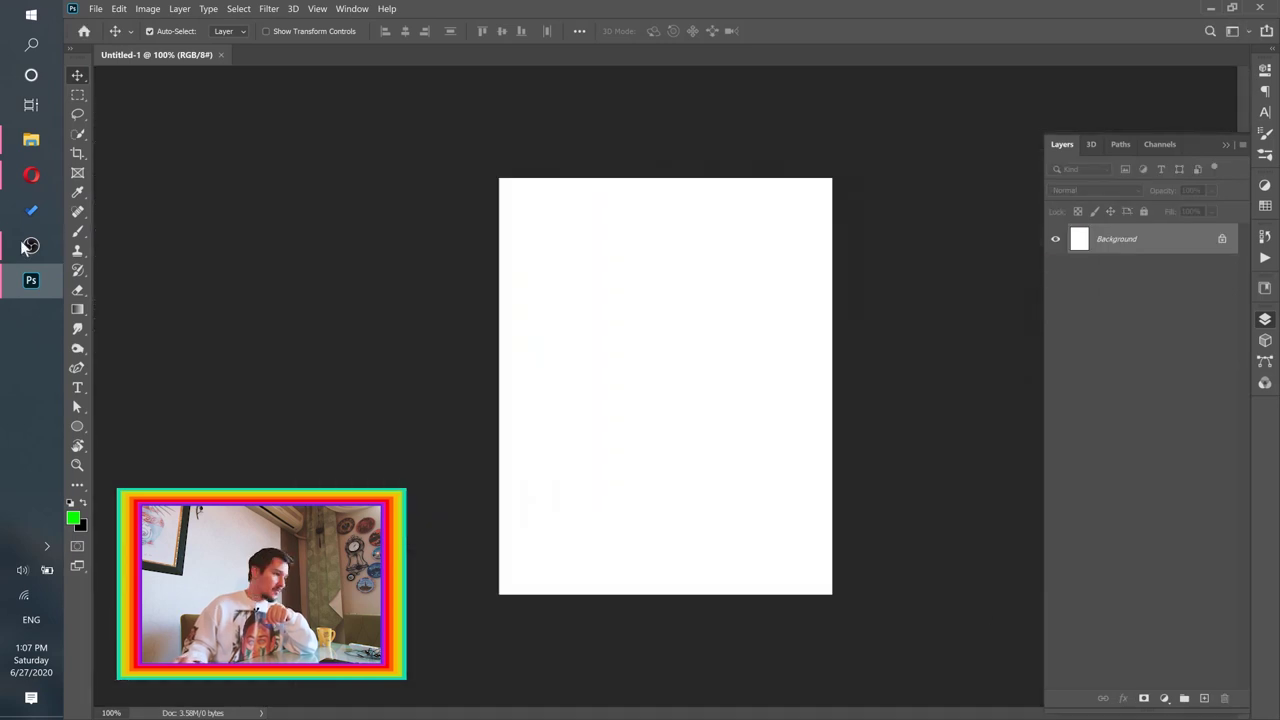
click(31, 139)
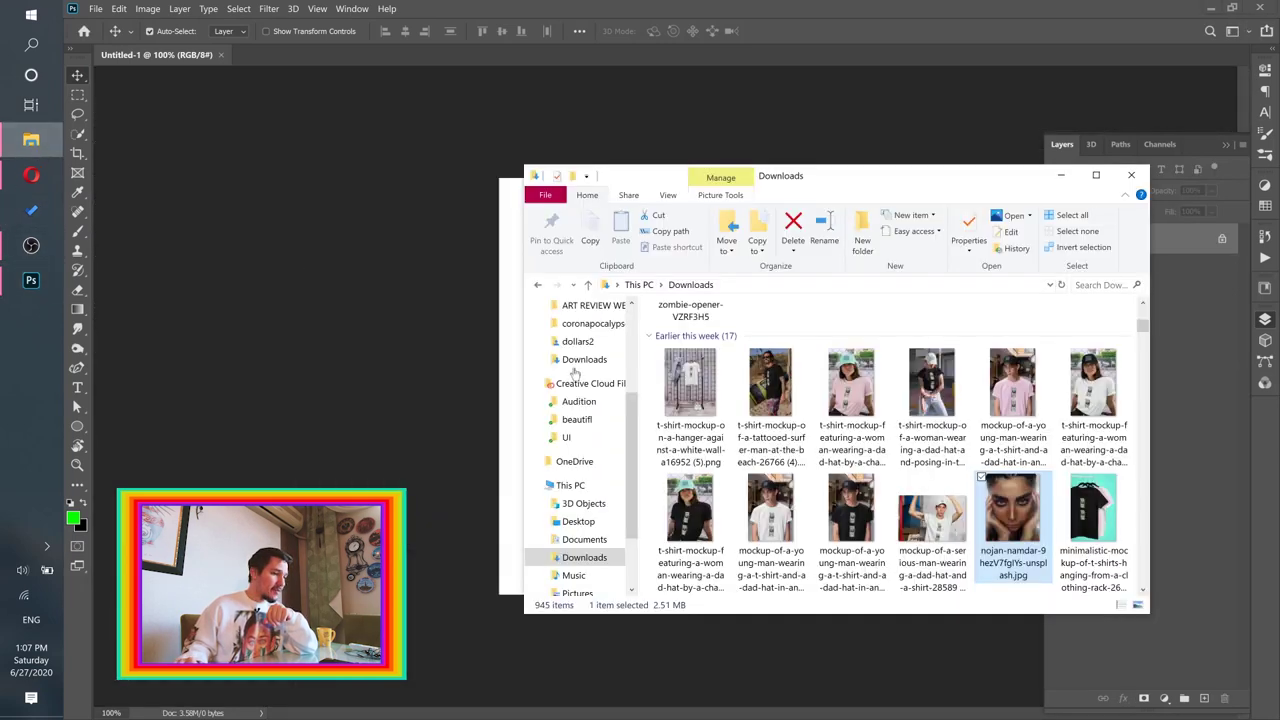
drag(1003, 515, 371, 429)
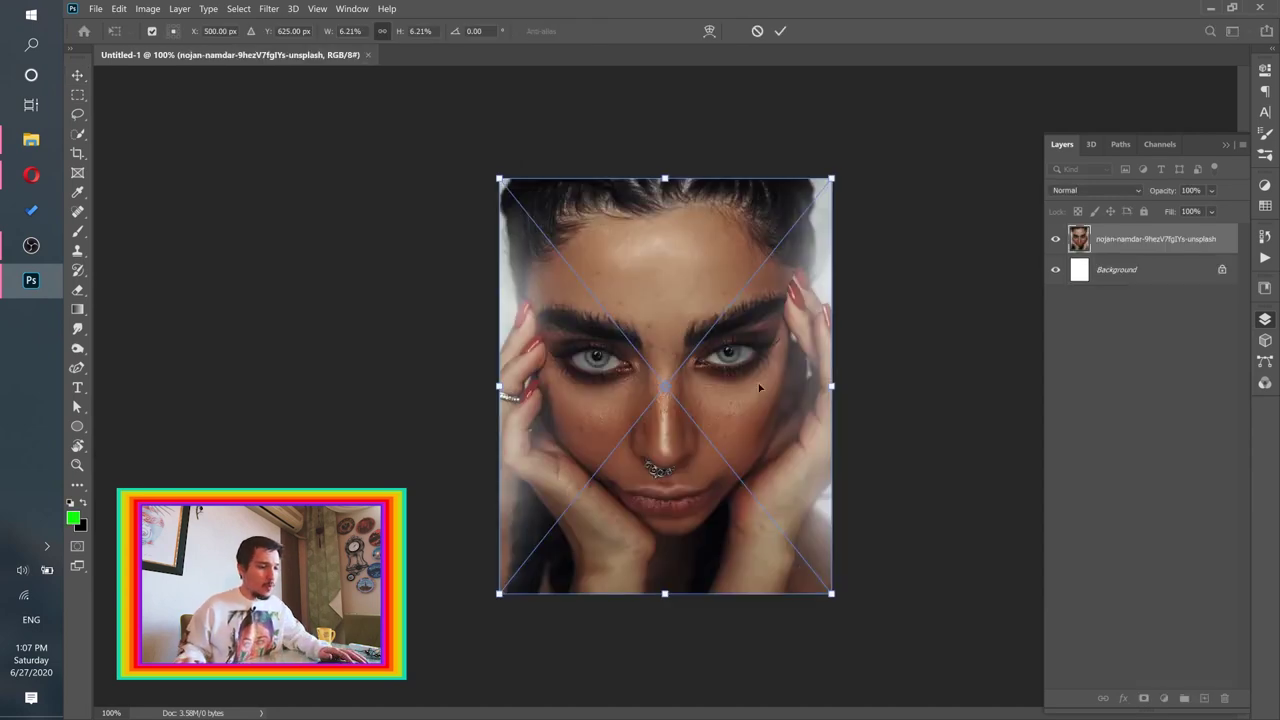
Step: Scale the placed portrait to 7.23% about the canvas centre and delete the white Background layer
drag(831, 385, 883, 381)
drag(783, 372, 761, 377)
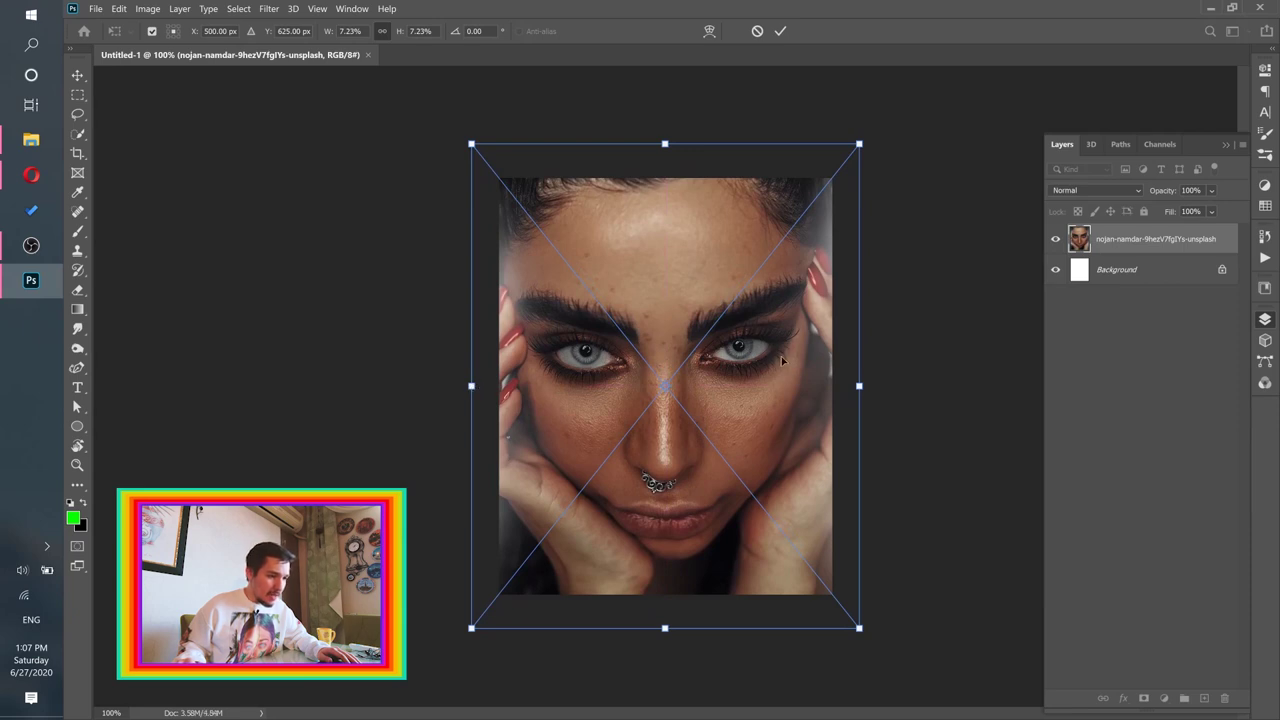
drag(767, 362, 767, 362)
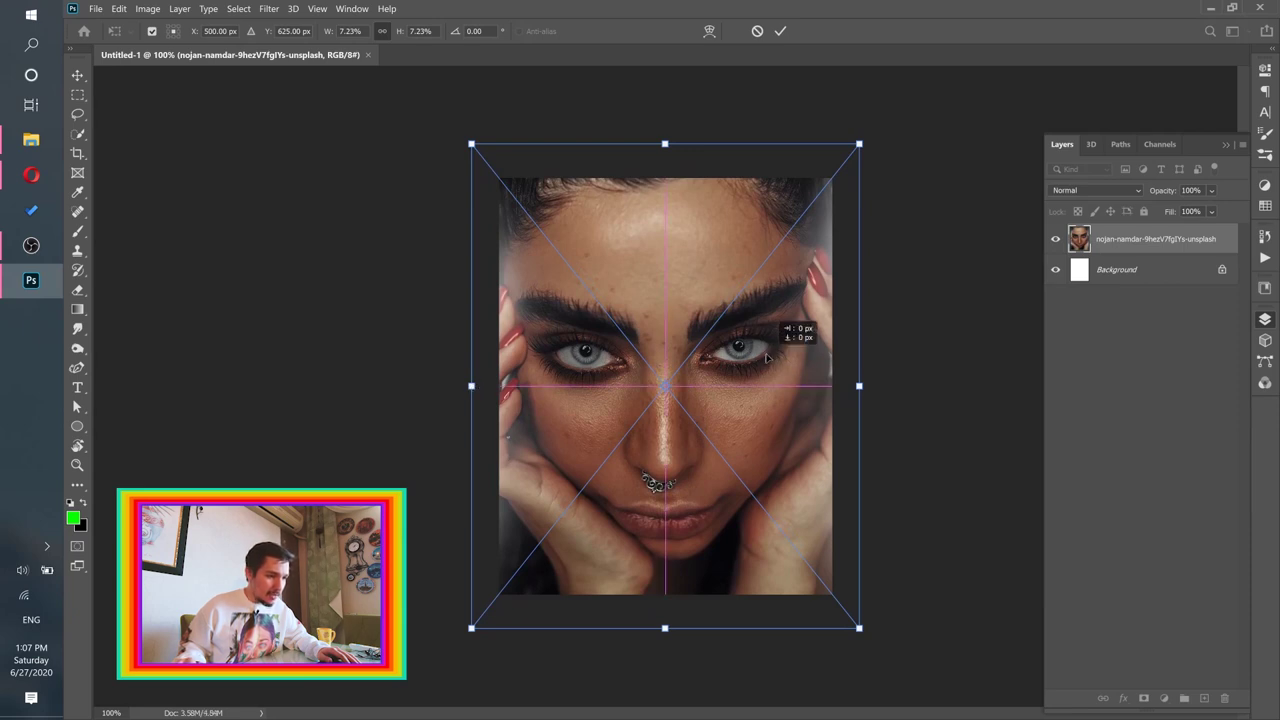
click(780, 31)
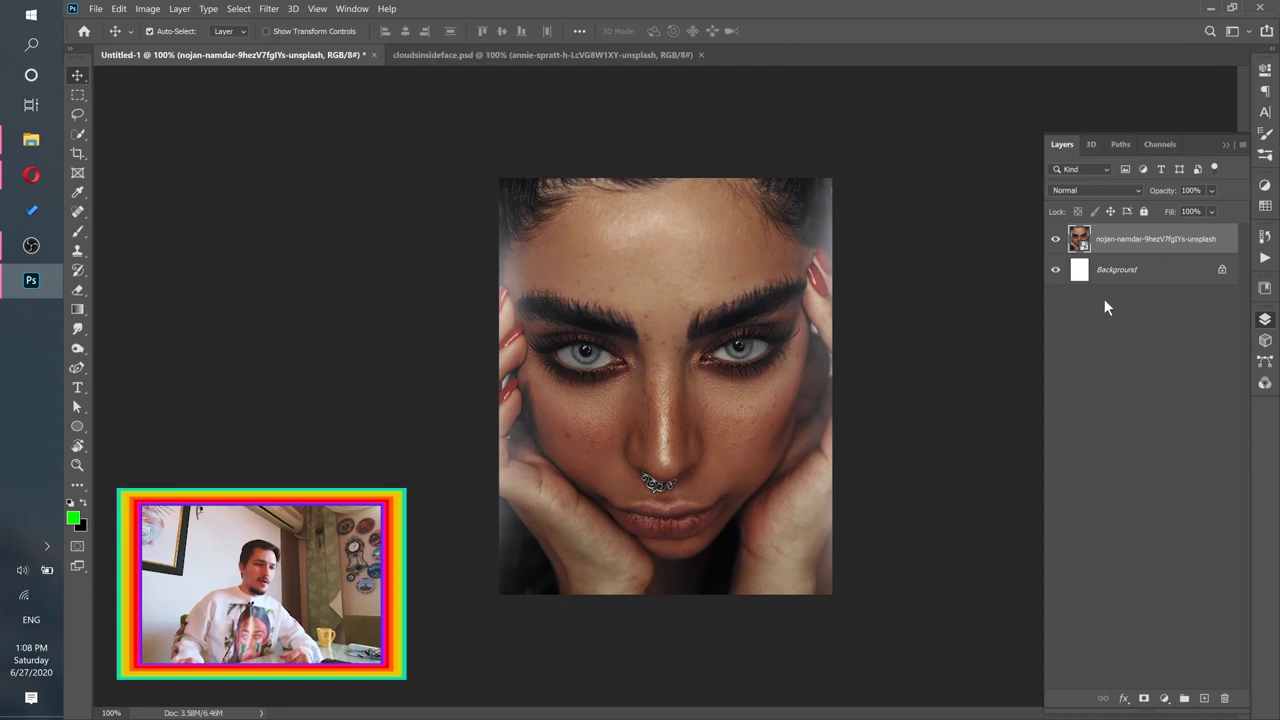
drag(1158, 273, 1221, 694)
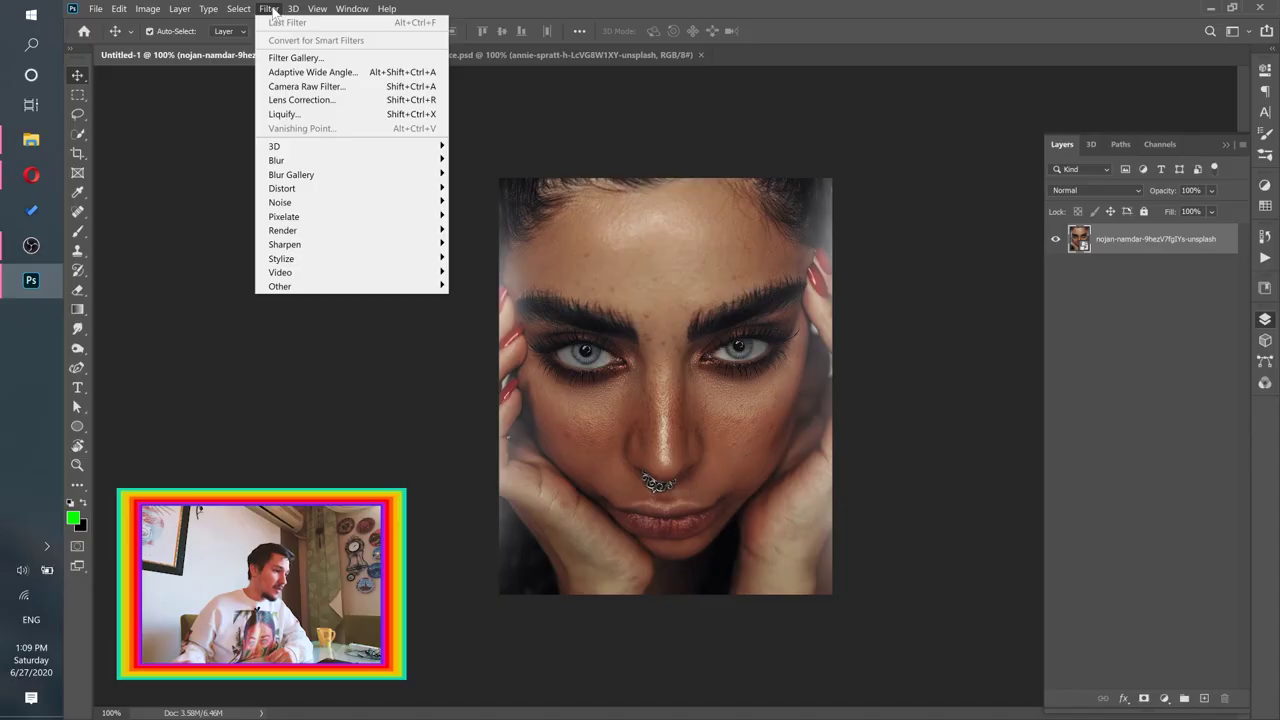
Step: Apply the Camera Raw Filter to the portrait layer and load the saved settings file insideface.xmp from the Desktop
click(294, 86)
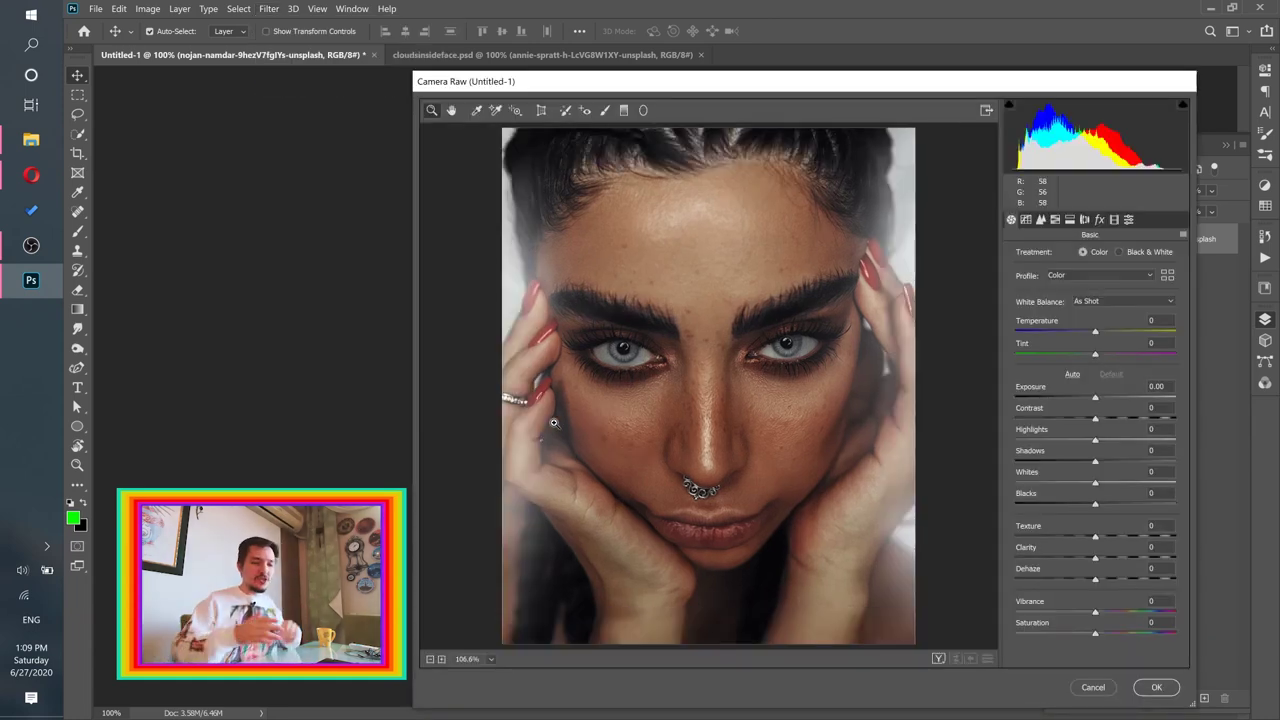
click(1184, 236)
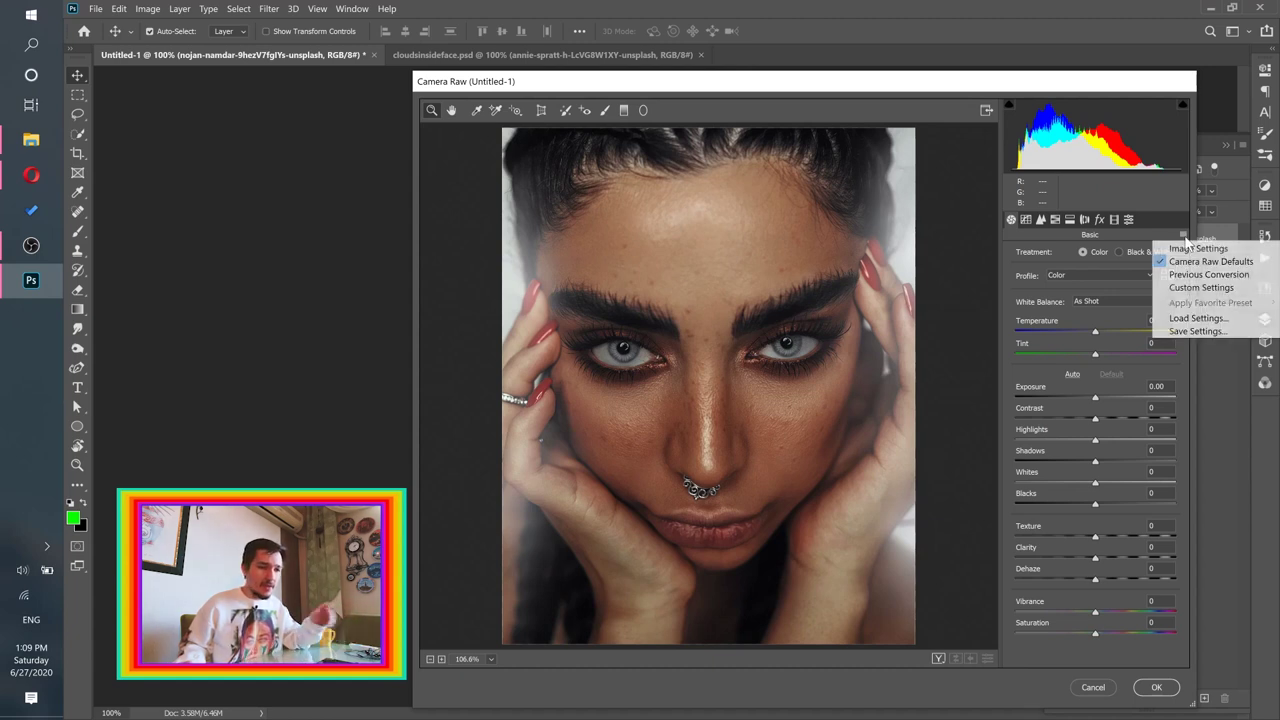
click(1172, 317)
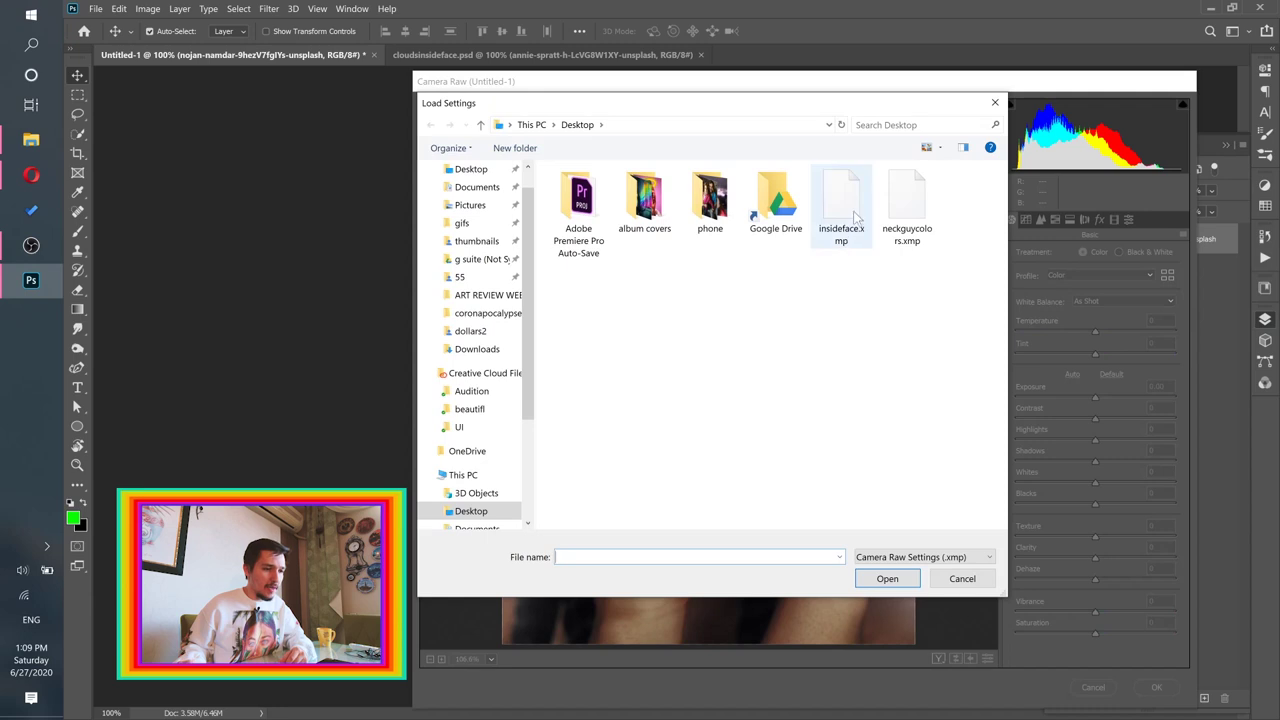
double_click(841, 208)
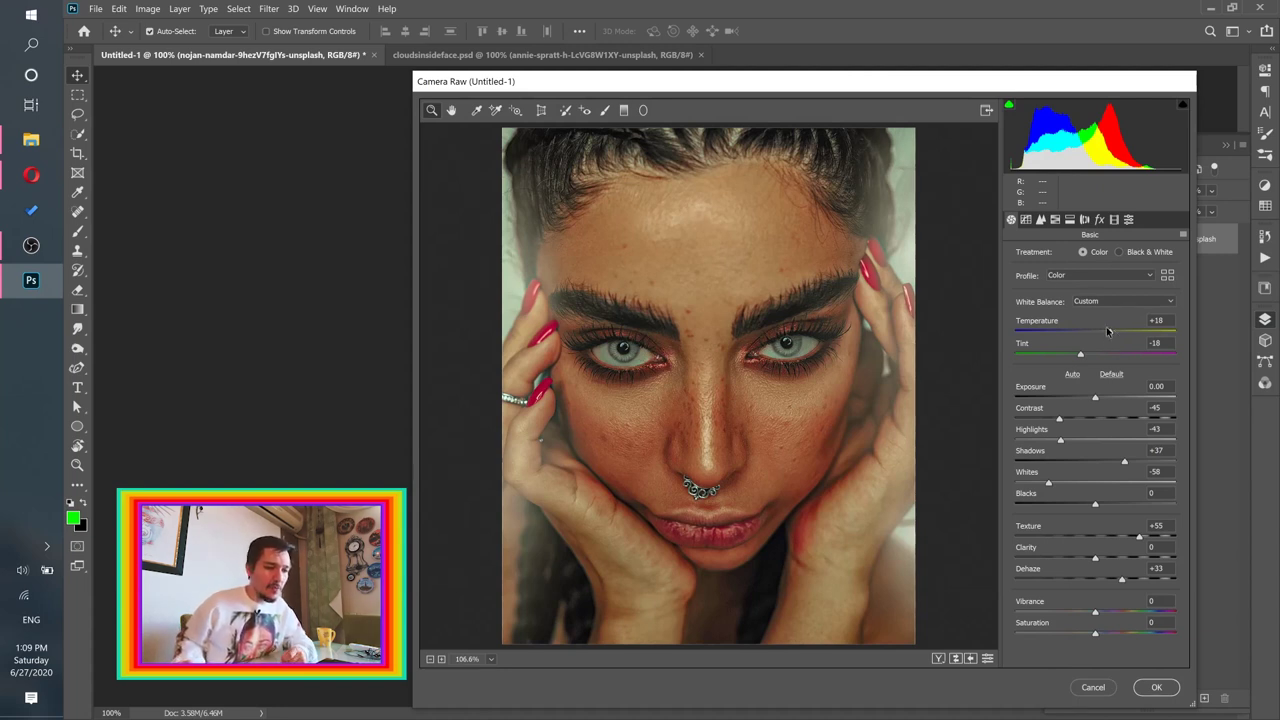
Step: Try Temperature at -1 and Tint at +49 on the portrait, restoring them to +18 and -18
drag(1109, 336, 1095, 334)
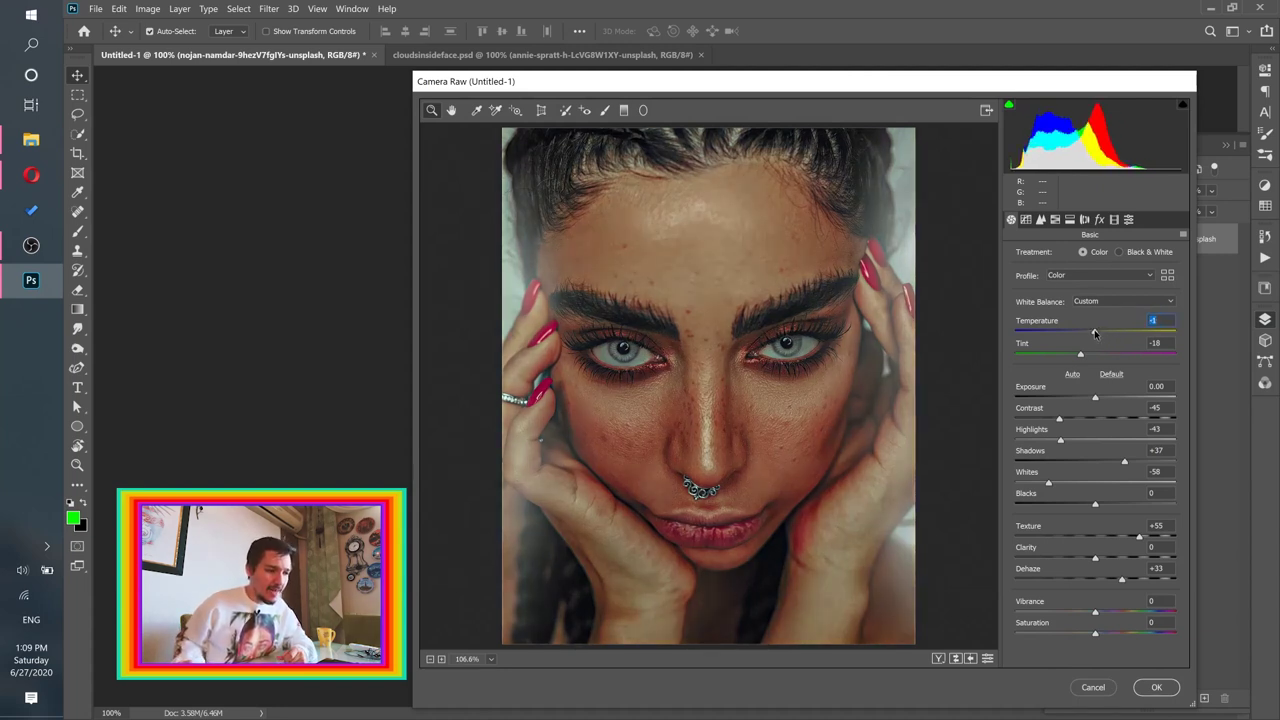
text(18)
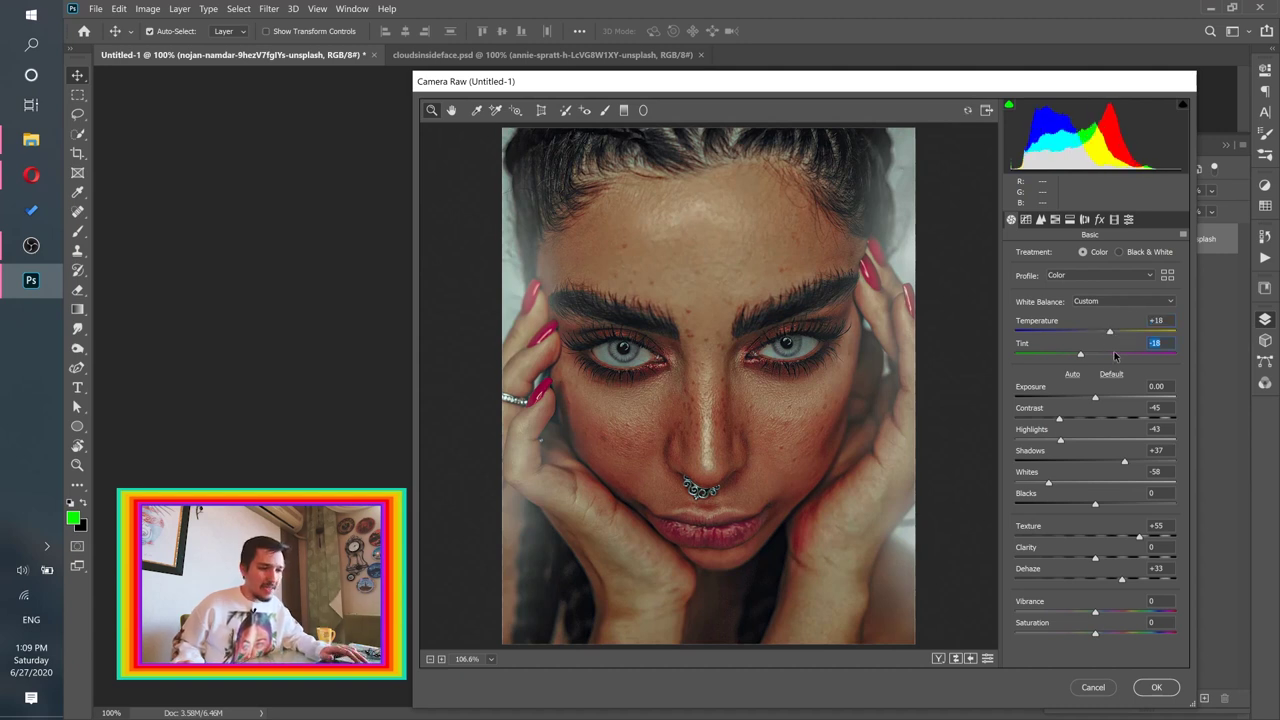
key(Tab)
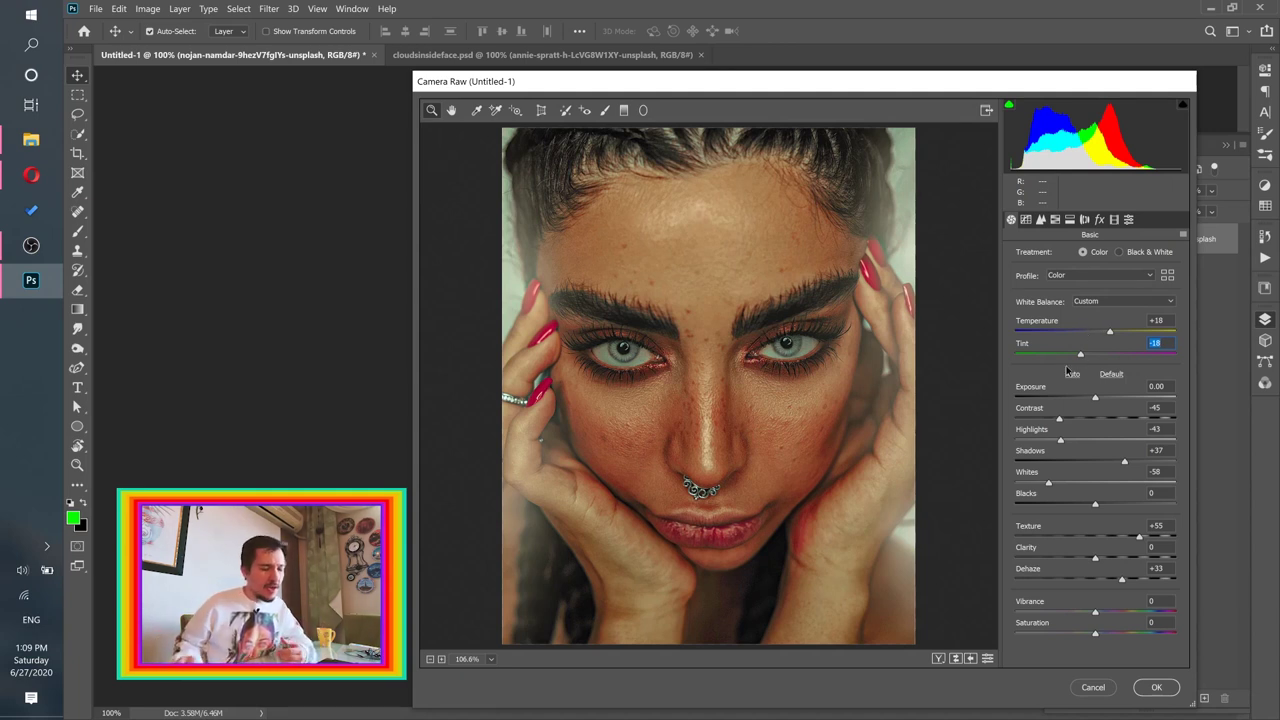
click(1134, 355)
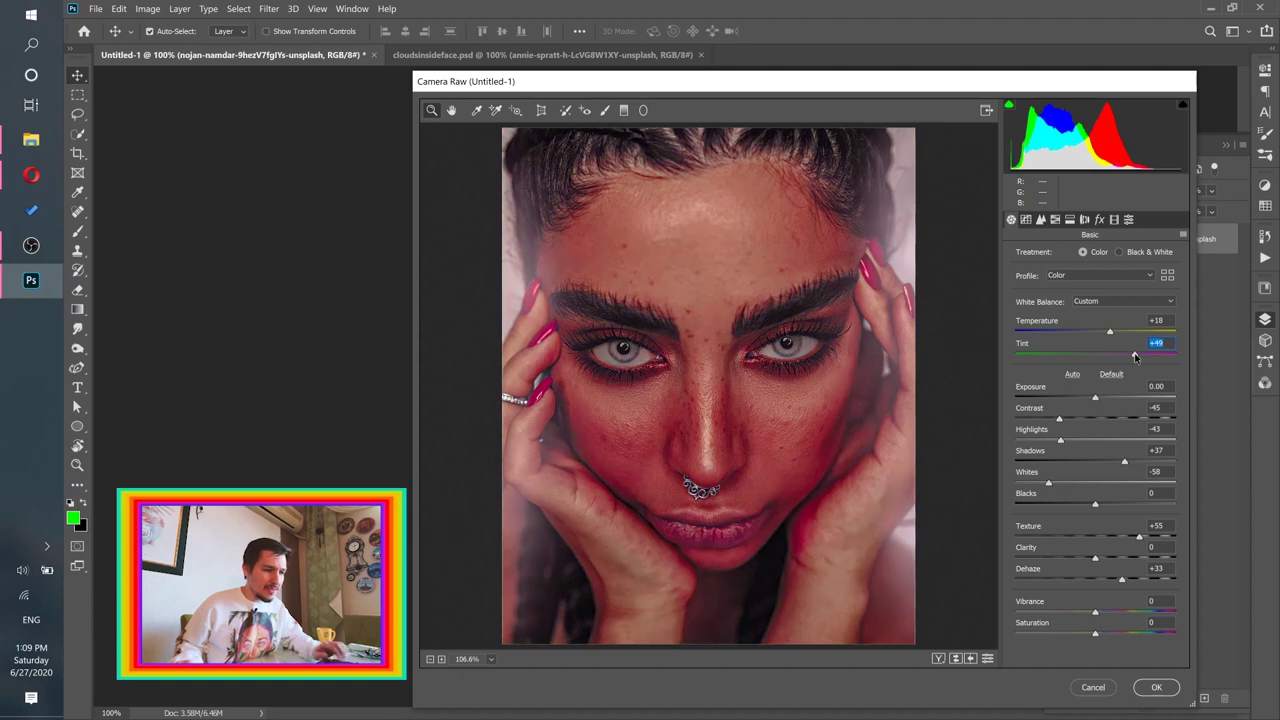
key(ctrl+z)
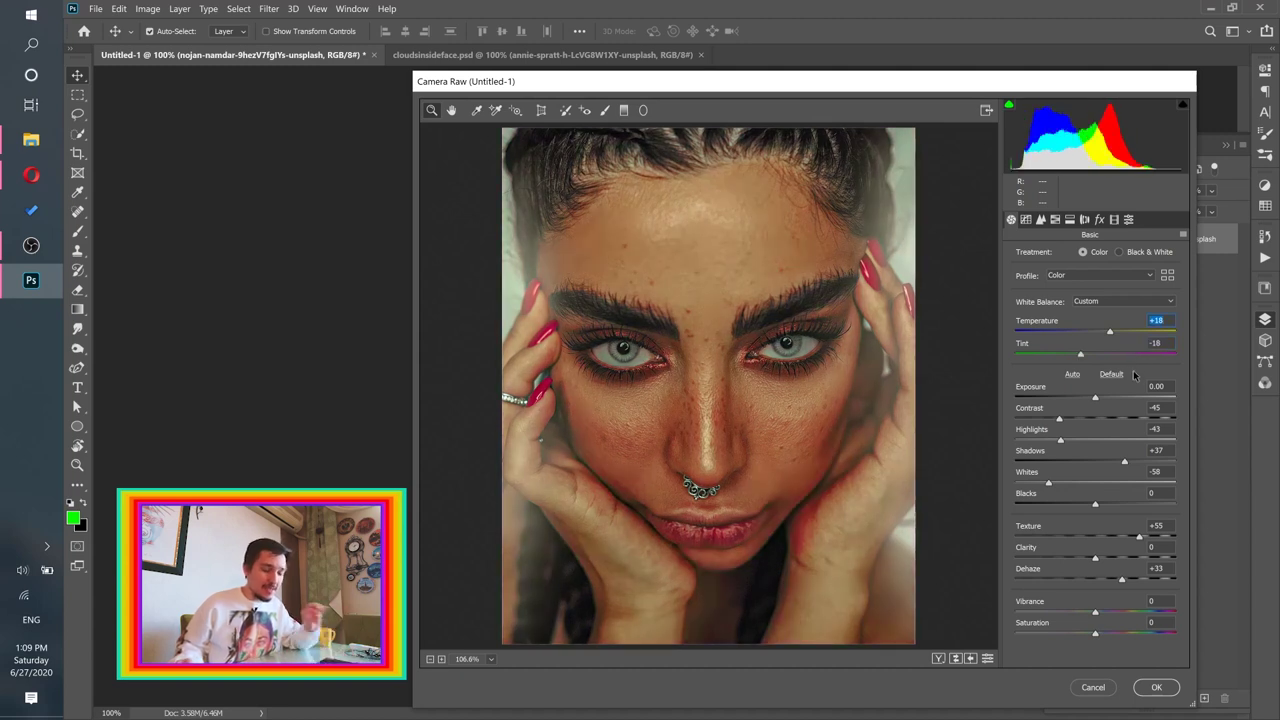
Step: Try a Contrast of +70 on the portrait and return it to -45
click(1059, 417)
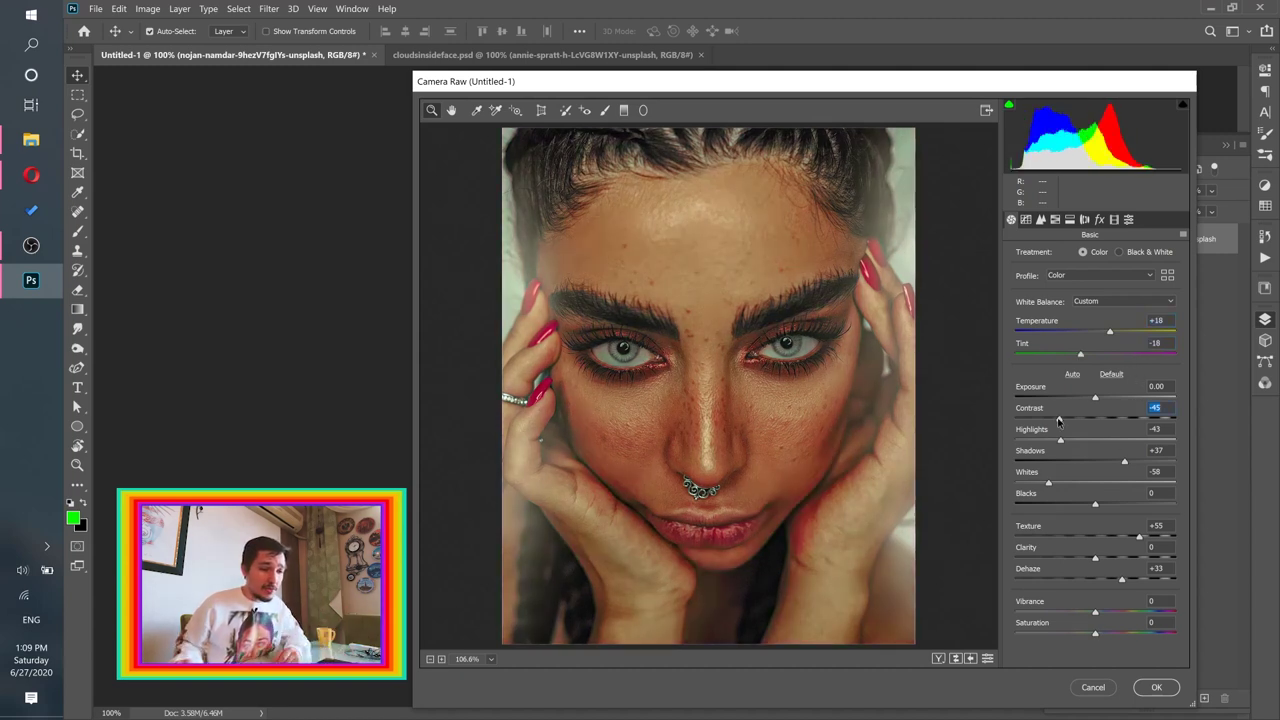
drag(1063, 423, 1152, 419)
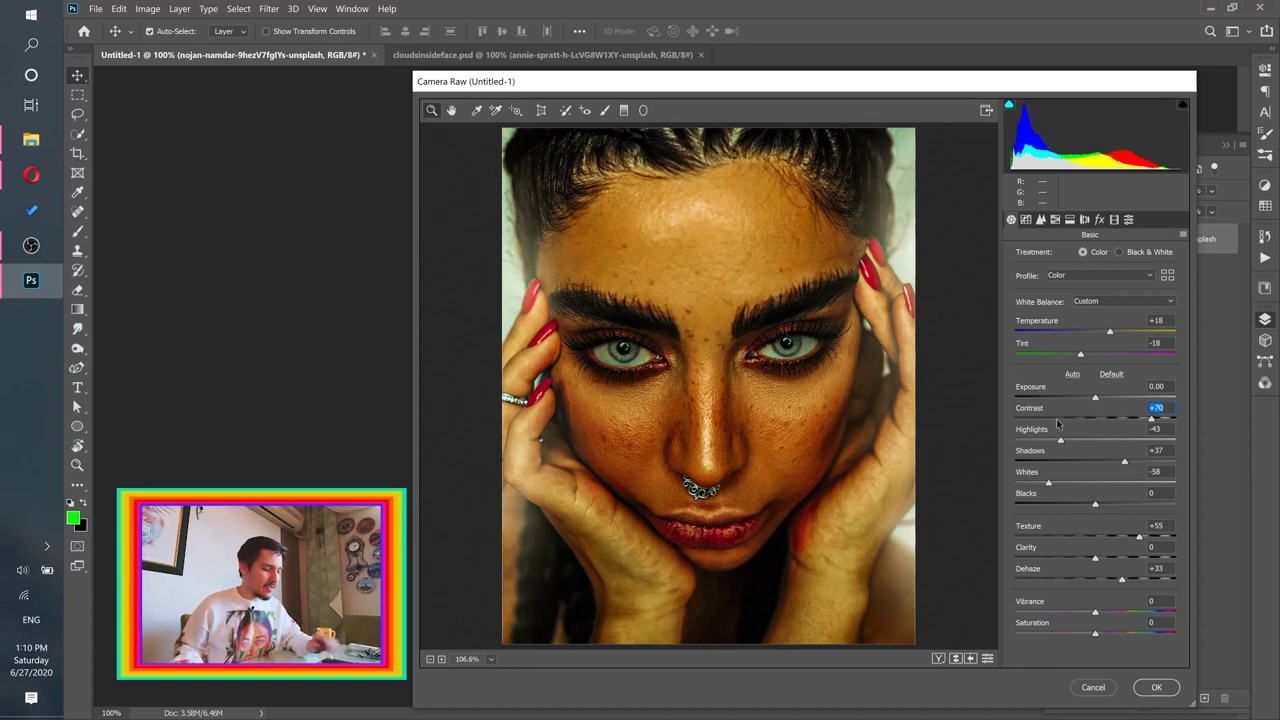
click(1058, 420)
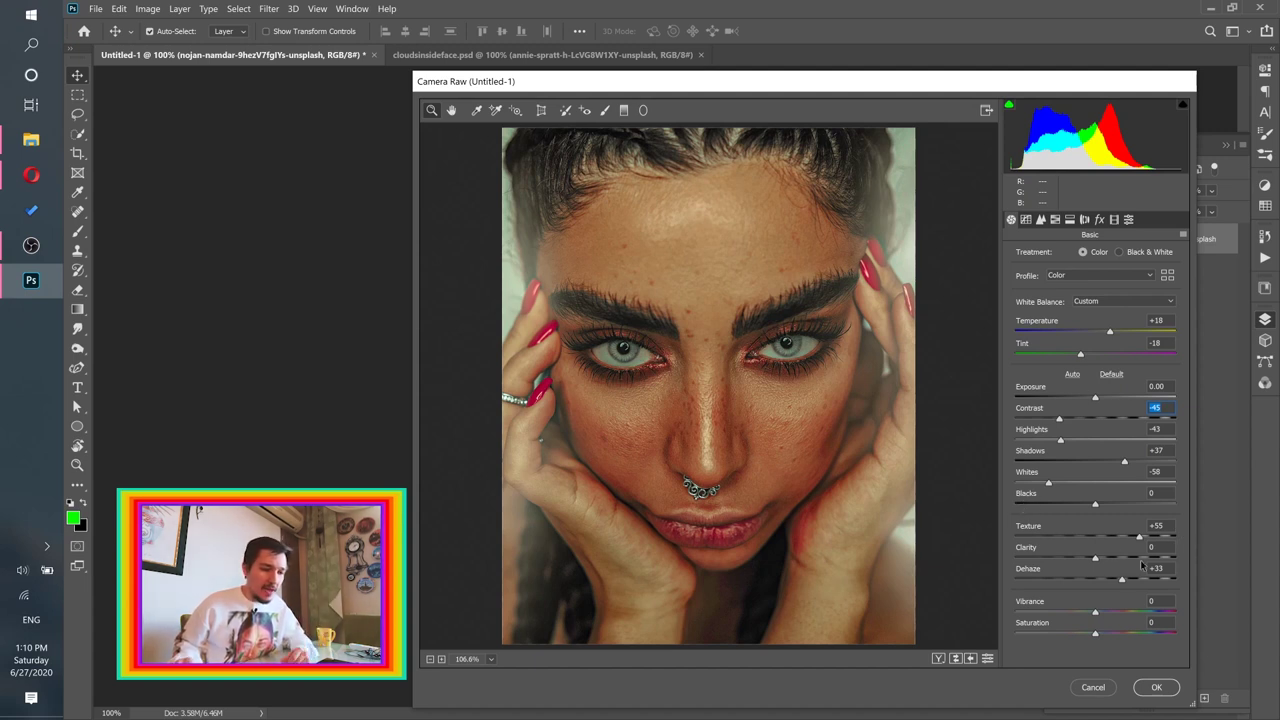
Step: Try a Texture of -100 on the skin around the nose and cheek, and undo that change
click(735, 392)
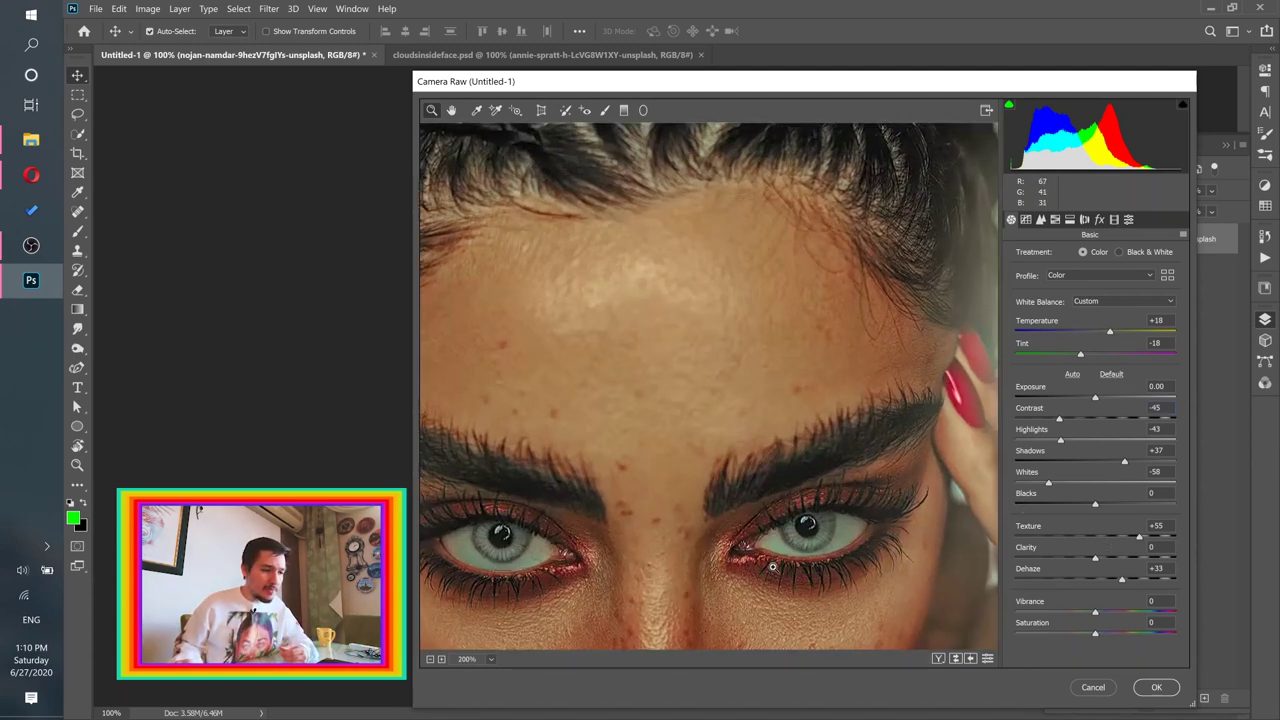
drag(748, 569, 755, 285)
click(765, 385)
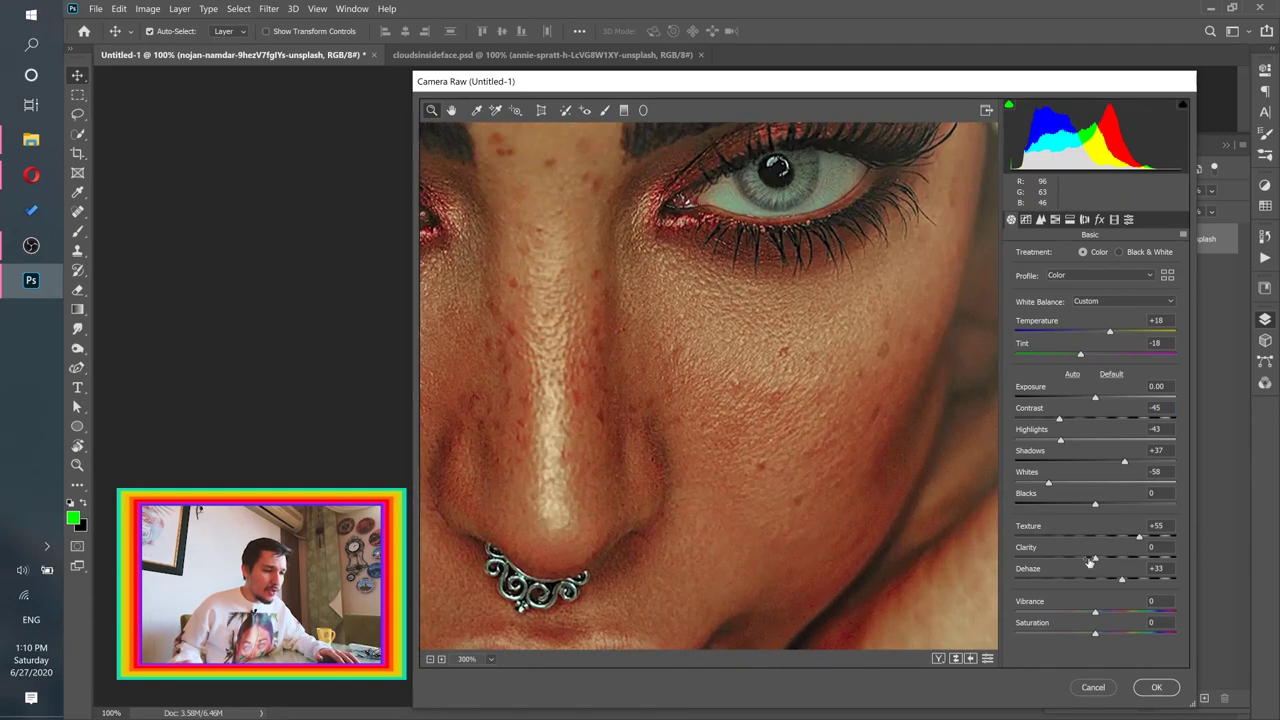
drag(1096, 536, 955, 527)
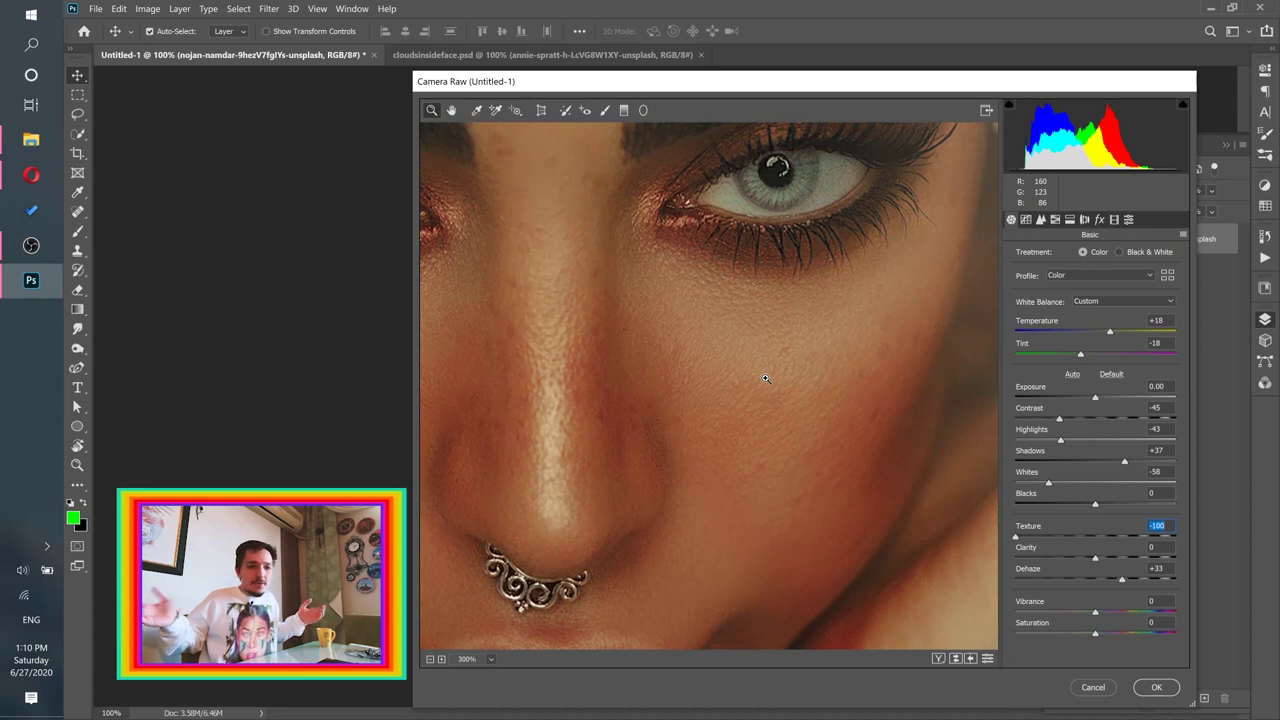
key(ctrl+z)
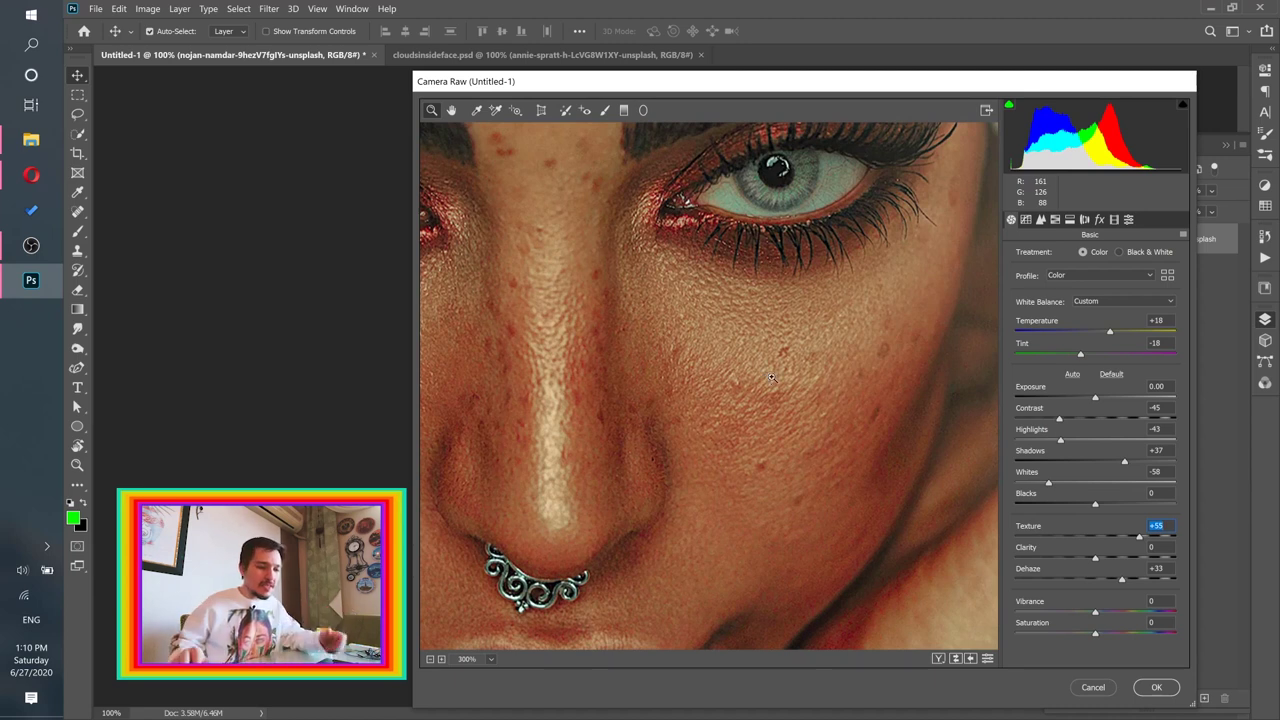
key(ctrl+0)
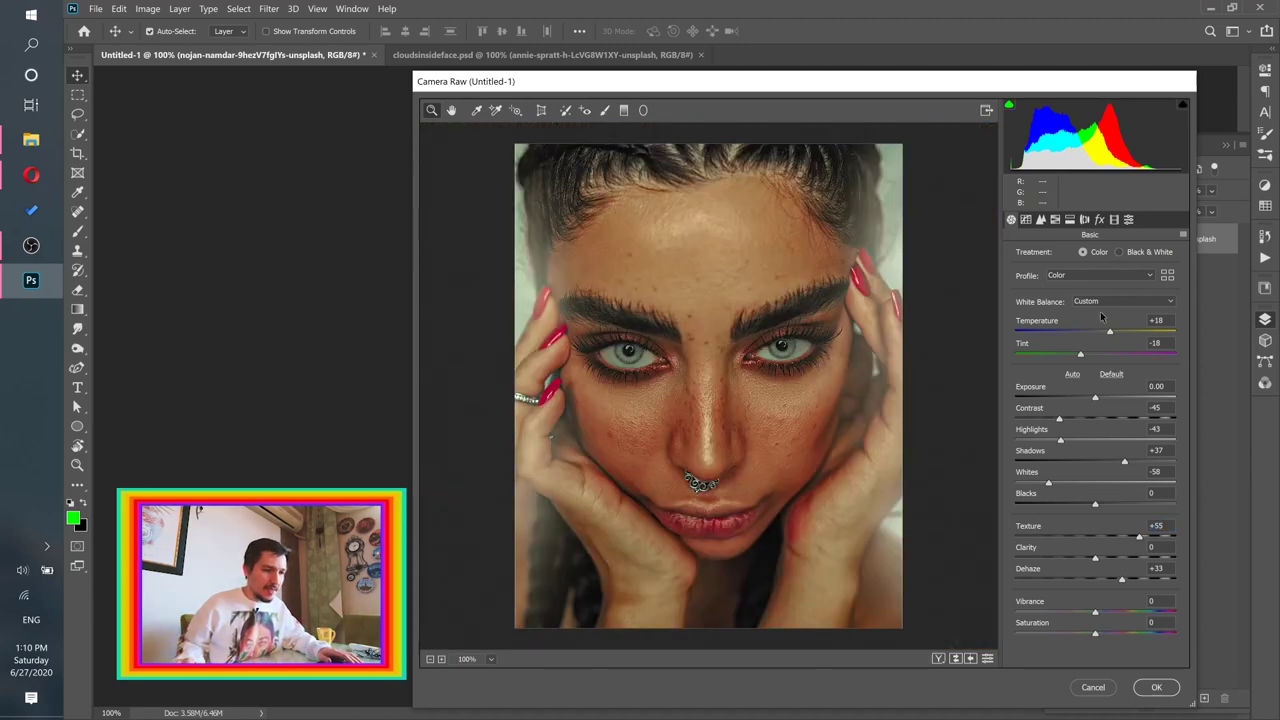
Step: Try a Reds hue of +100 in the HSL adjustments on the portrait, and undo that change
click(1055, 220)
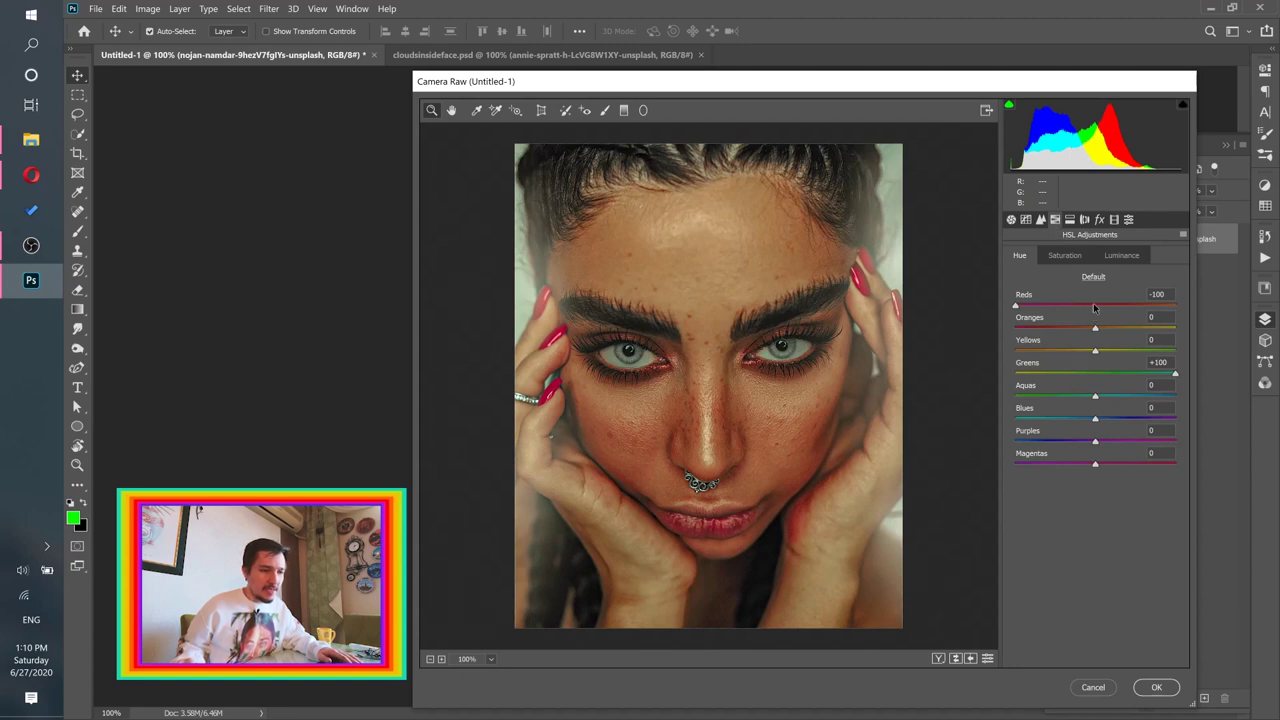
drag(1095, 308, 1260, 310)
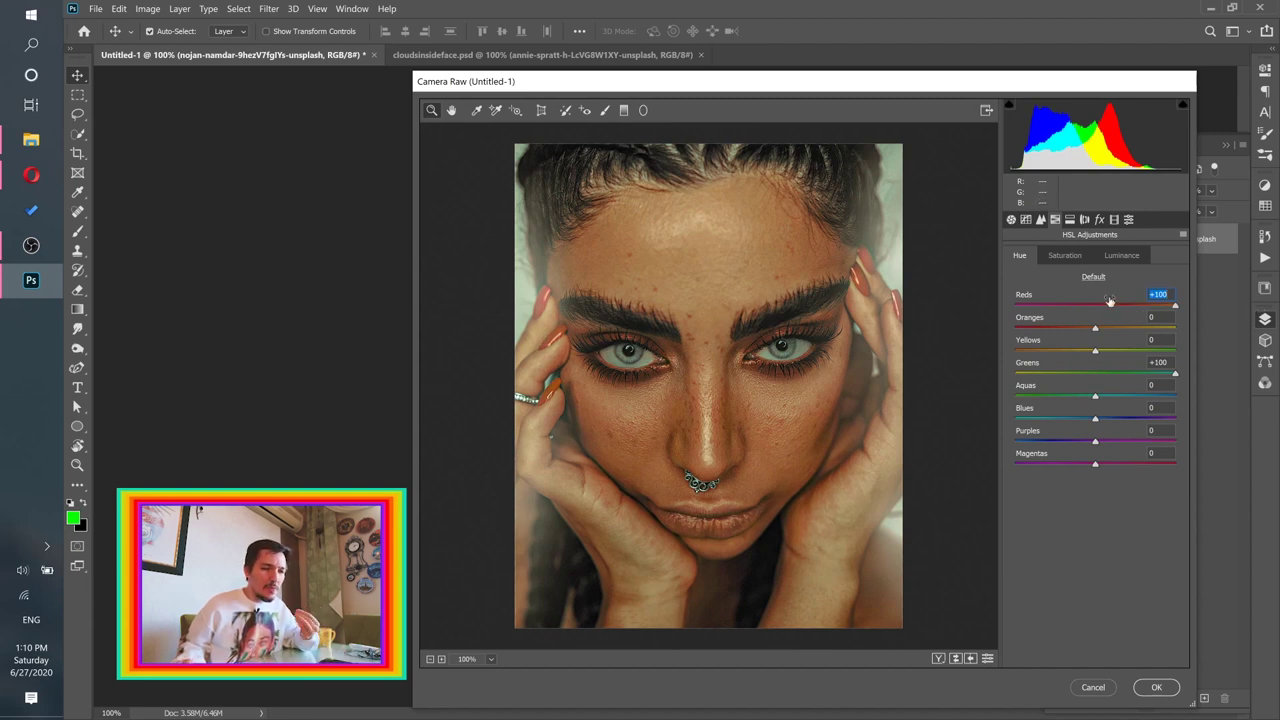
key(ctrl+z)
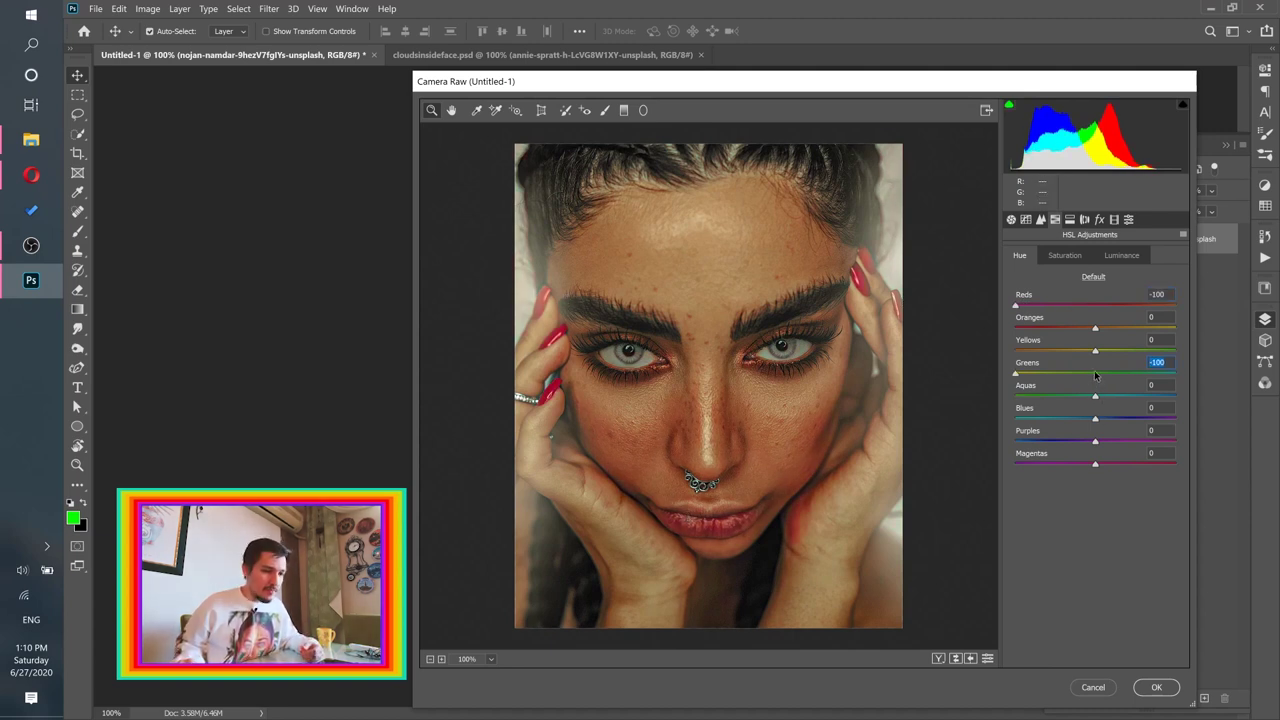
Step: Try a Greens hue of -100 on the eyes and return it to +100
click(752, 359)
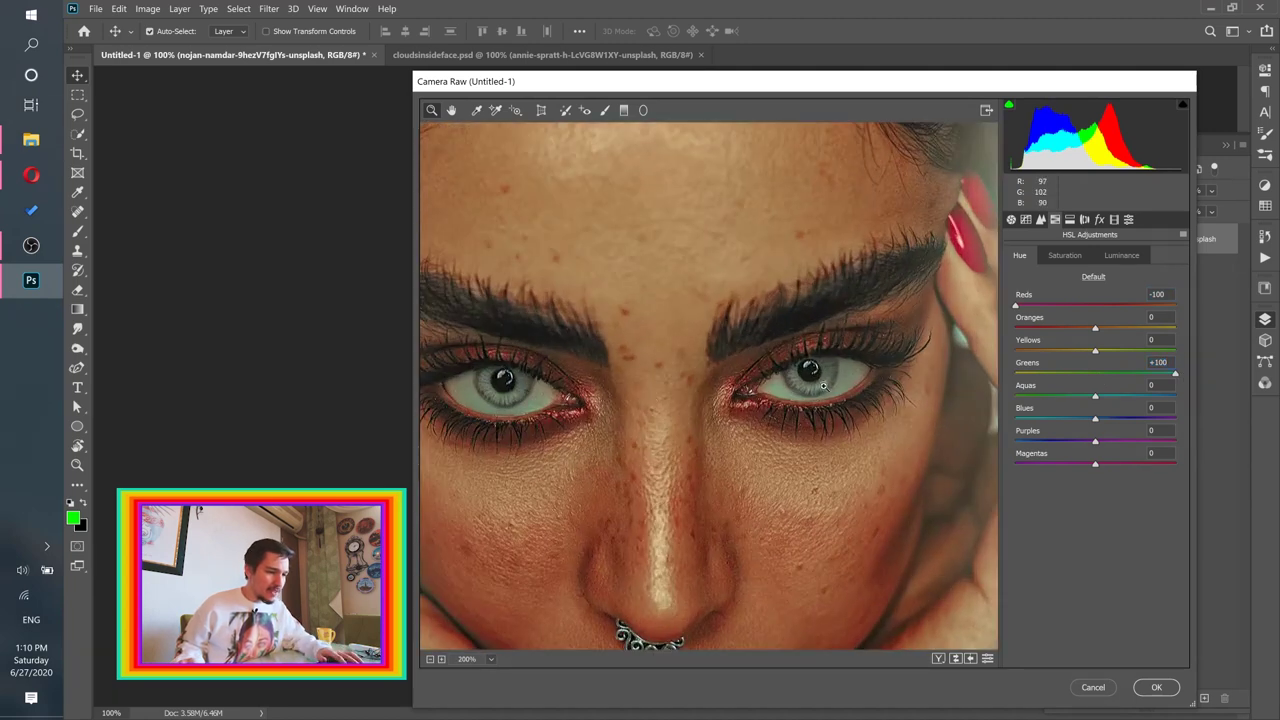
click(824, 386)
drag(1078, 370, 1012, 372)
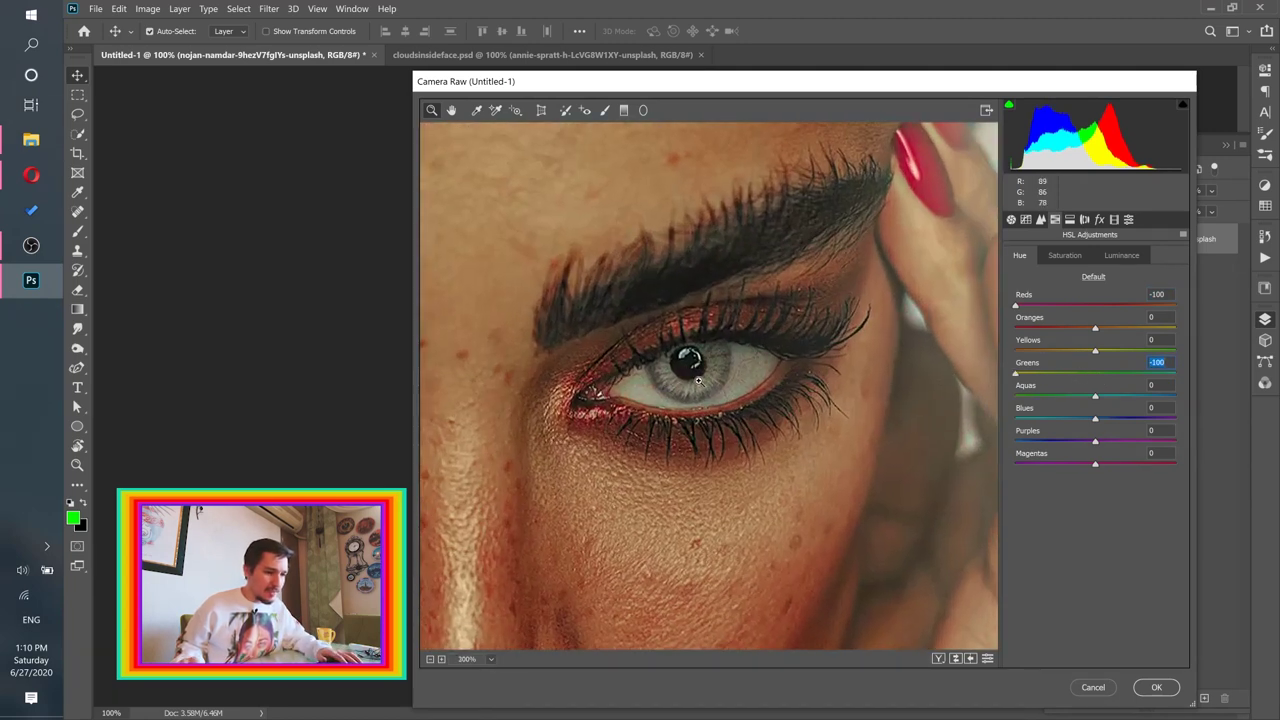
drag(1098, 373, 1238, 378)
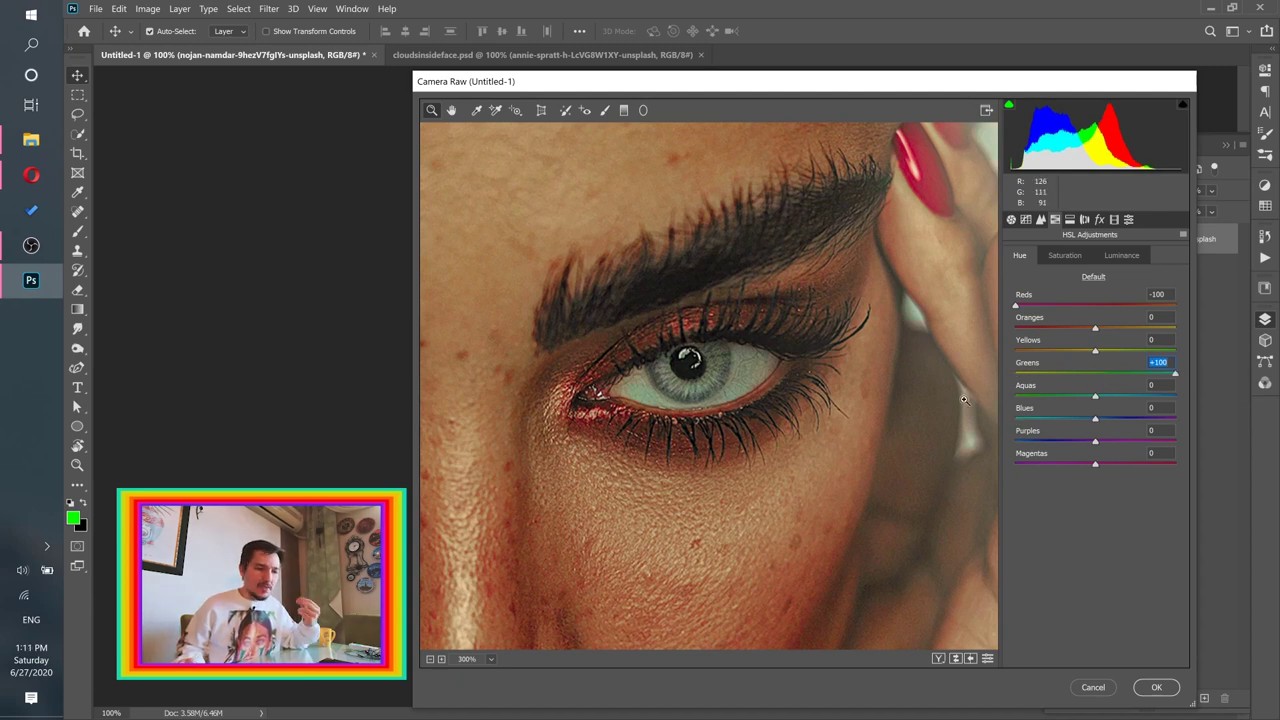
alt+click(640, 381)
alt+click(640, 381)
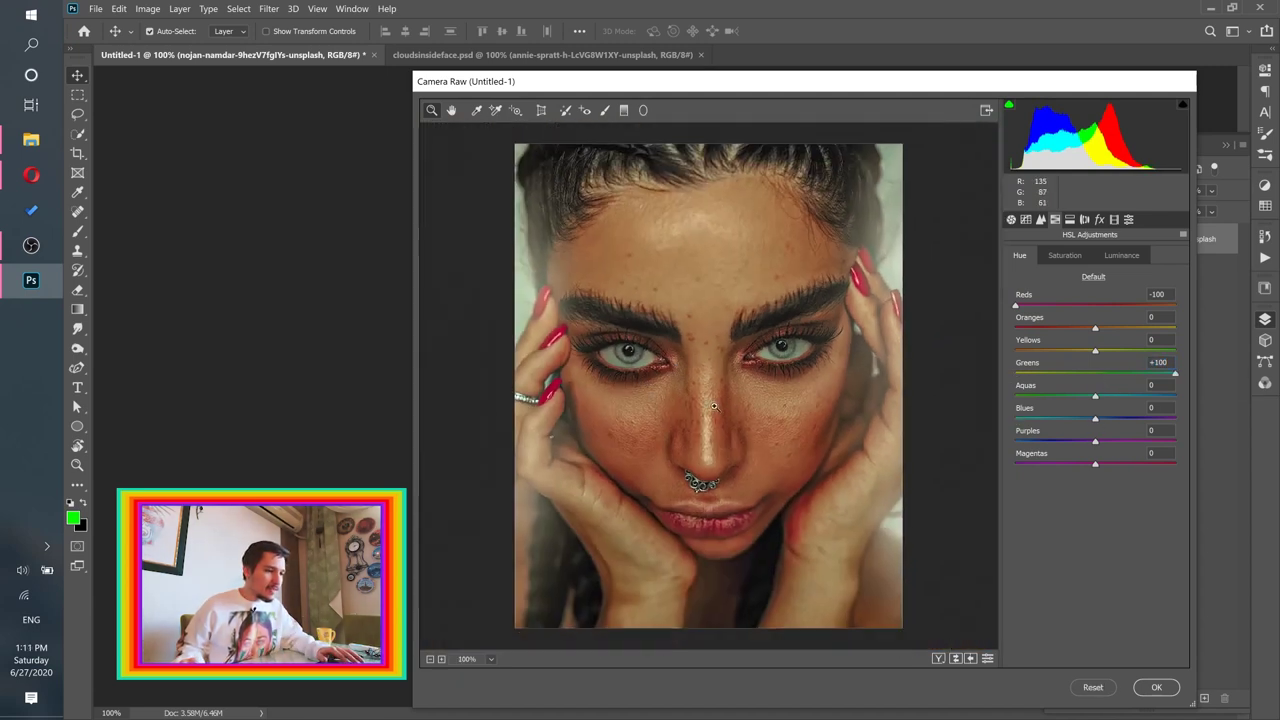
Step: Compare the portrait before and after the grading side by side, and apply the Camera Raw Filter
click(939, 660)
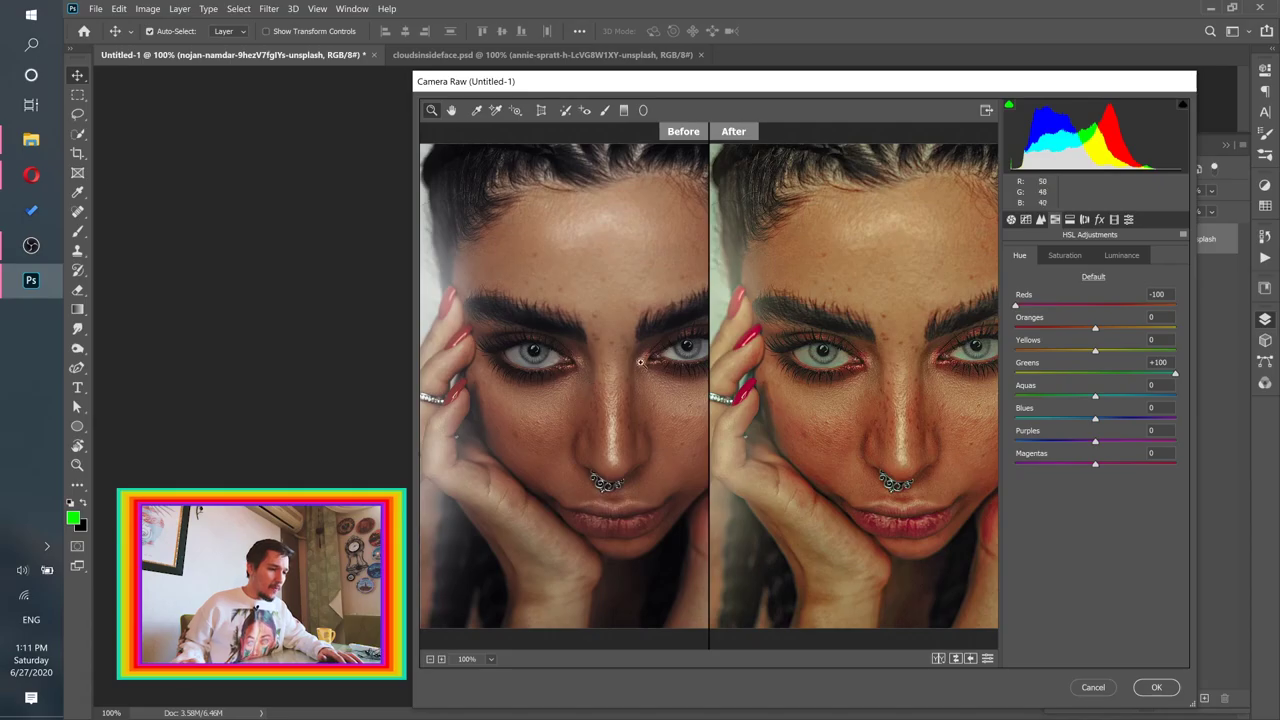
drag(822, 416, 781, 424)
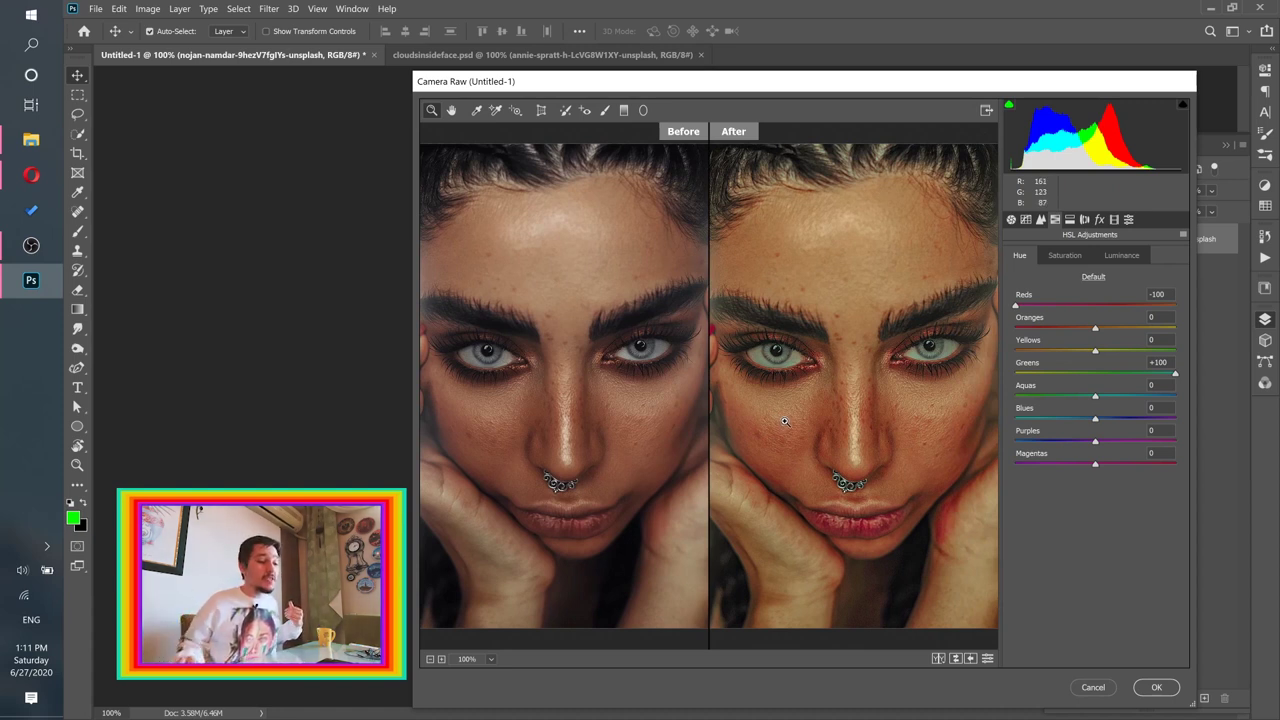
click(1160, 687)
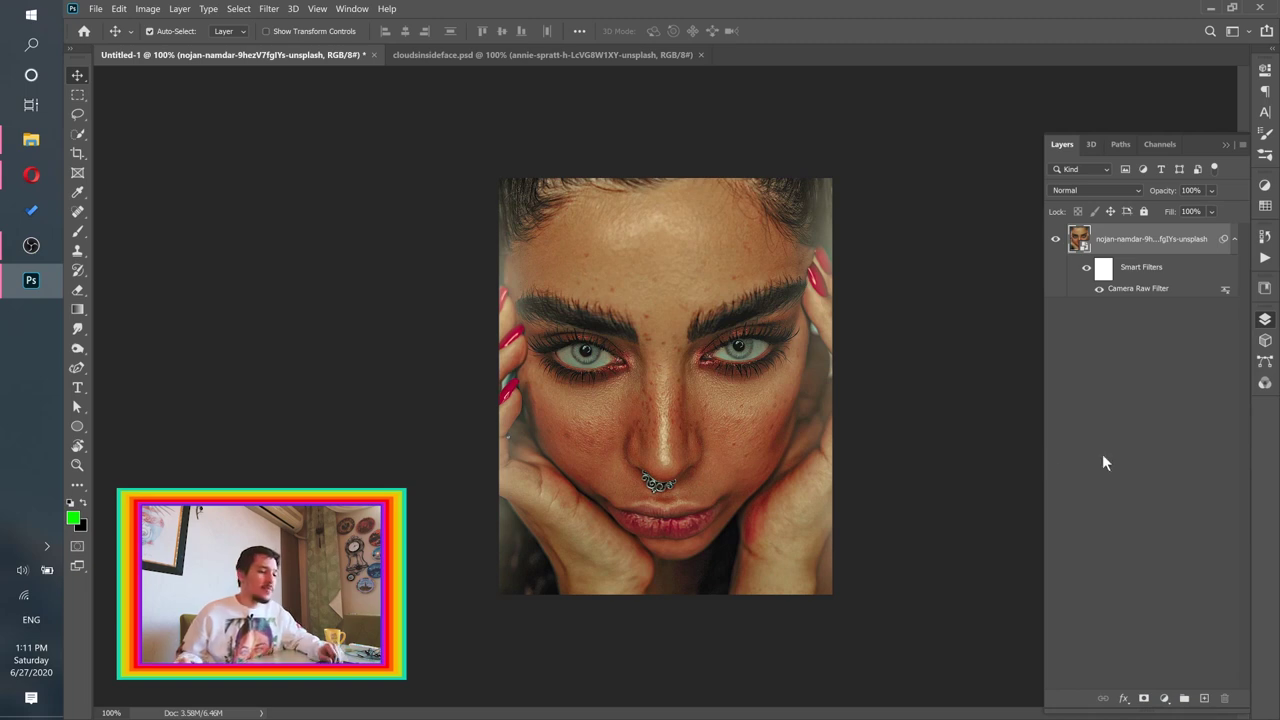
Step: Draw a square marquee selection from the eyebrows down to the tip of the nose
scroll(699, 345, up, 3)
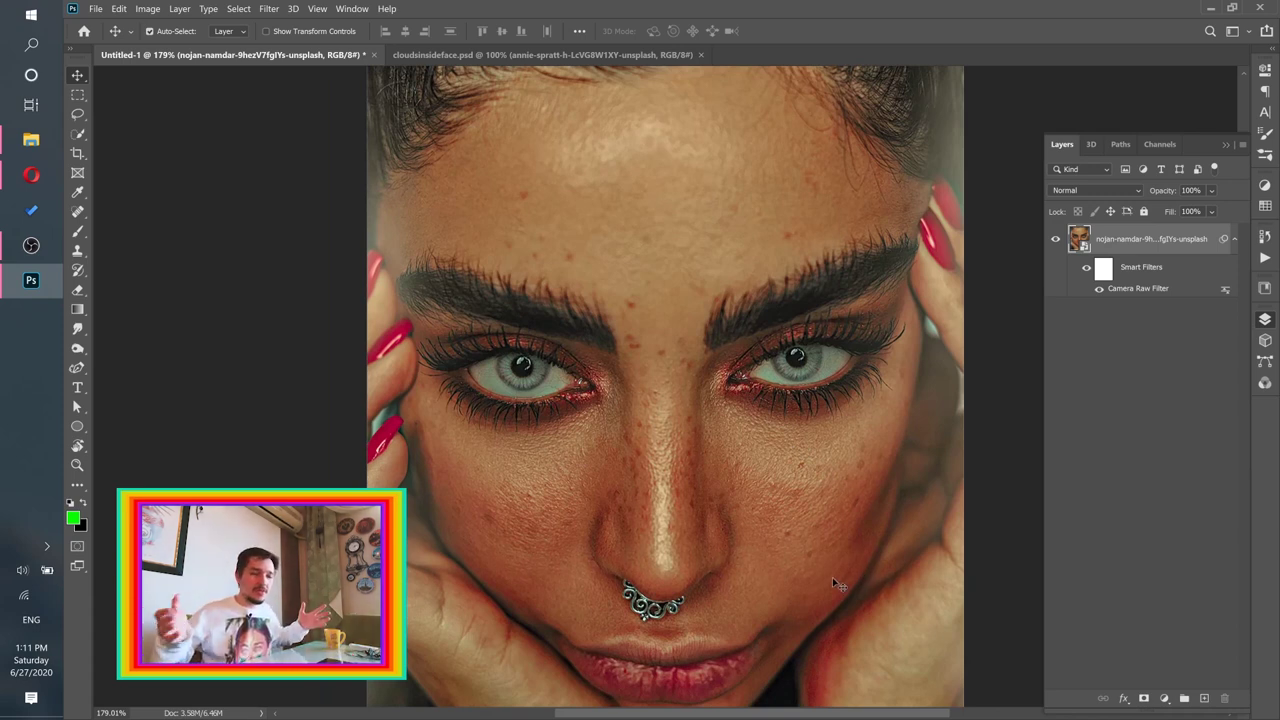
click(77, 96)
click(122, 96)
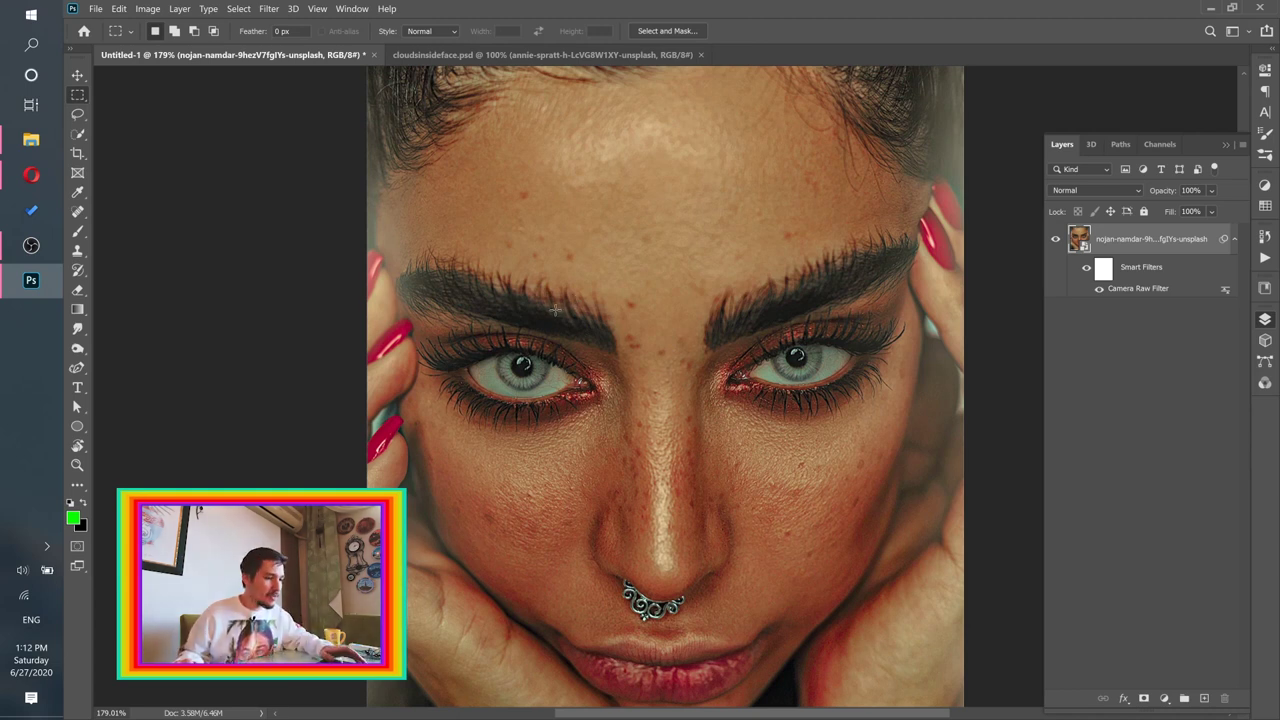
drag(549, 311, 836, 581)
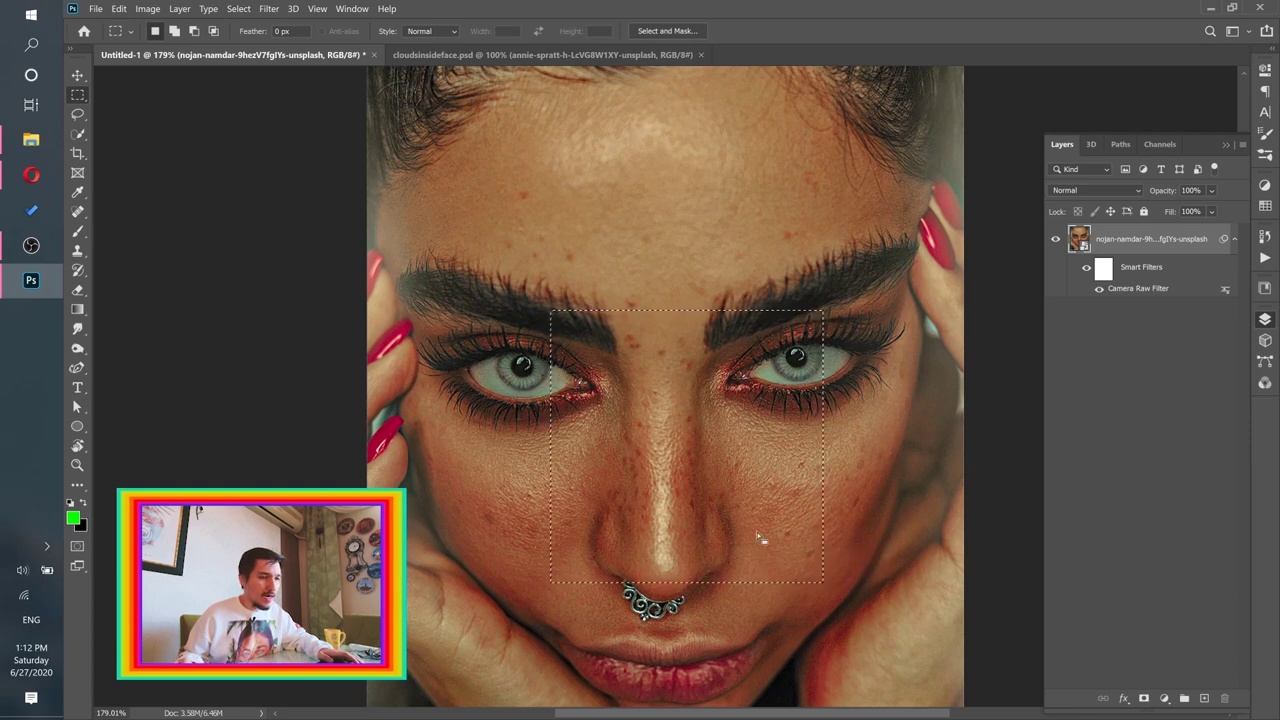
Step: Transform the selection, centring it horizontally on the canvas, rotating it about -46.5° into a diamond and moving it up over the nose bridge
click(238, 8)
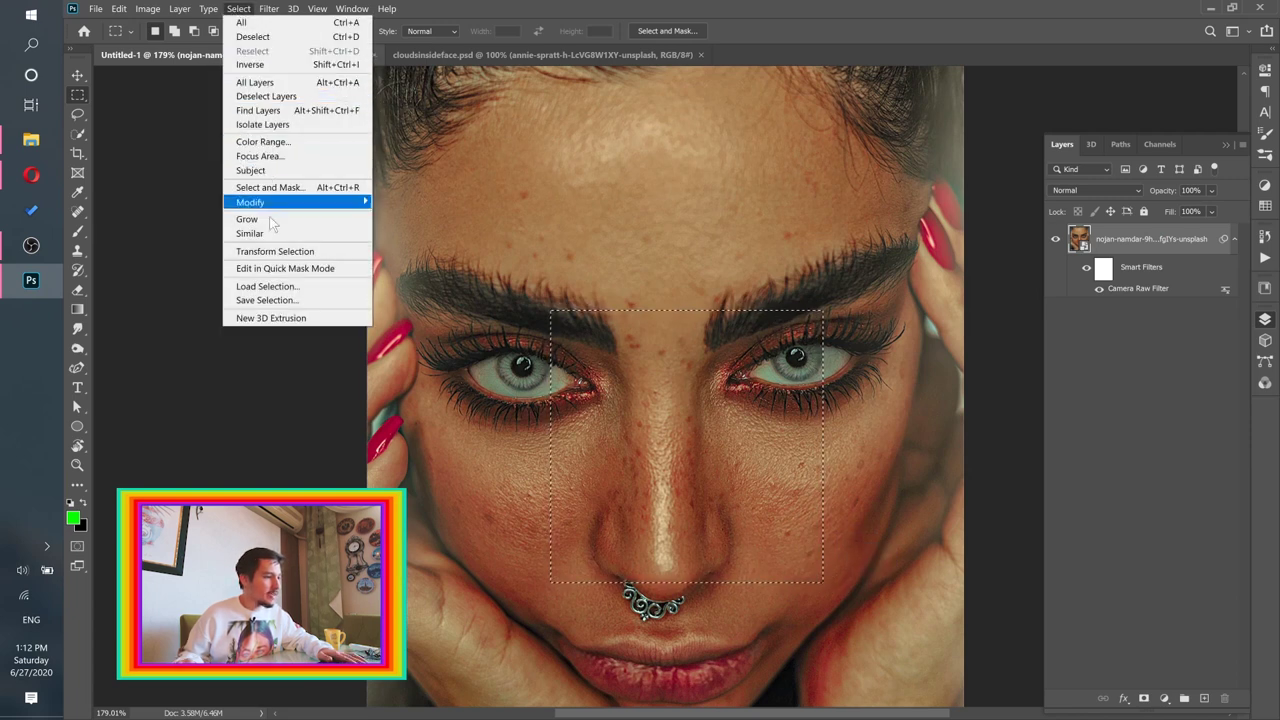
click(272, 252)
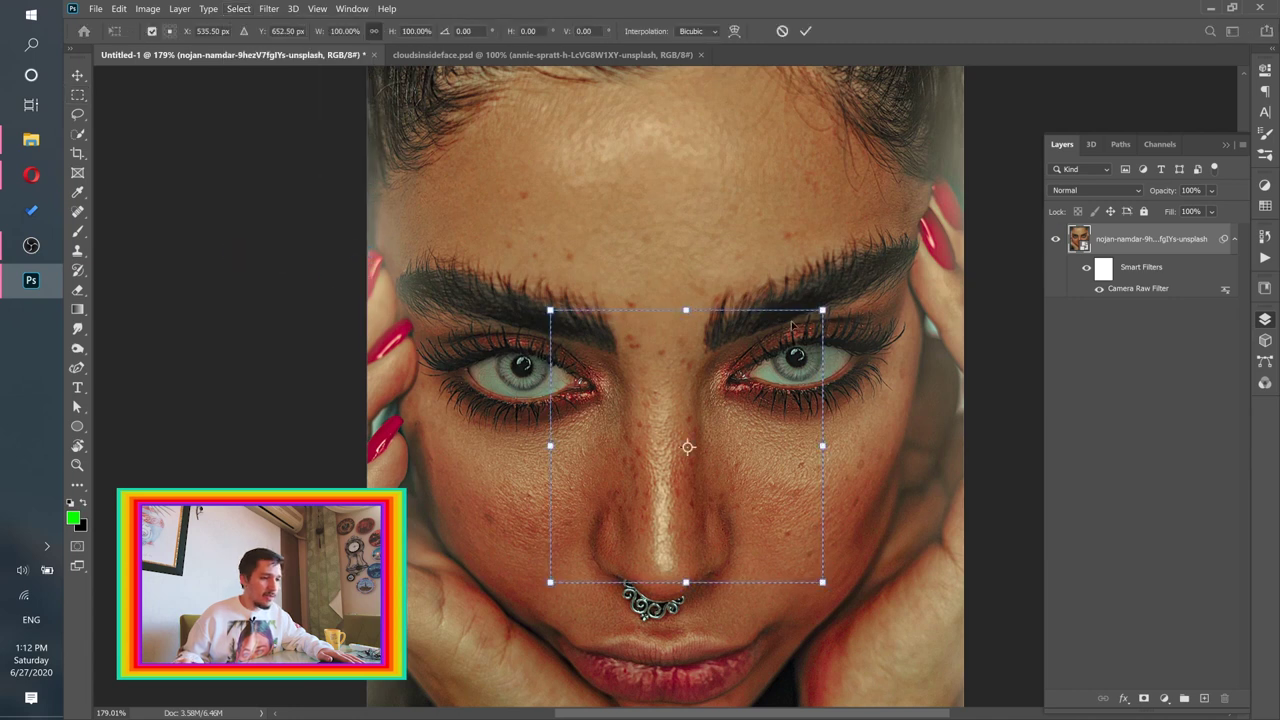
drag(784, 327, 763, 325)
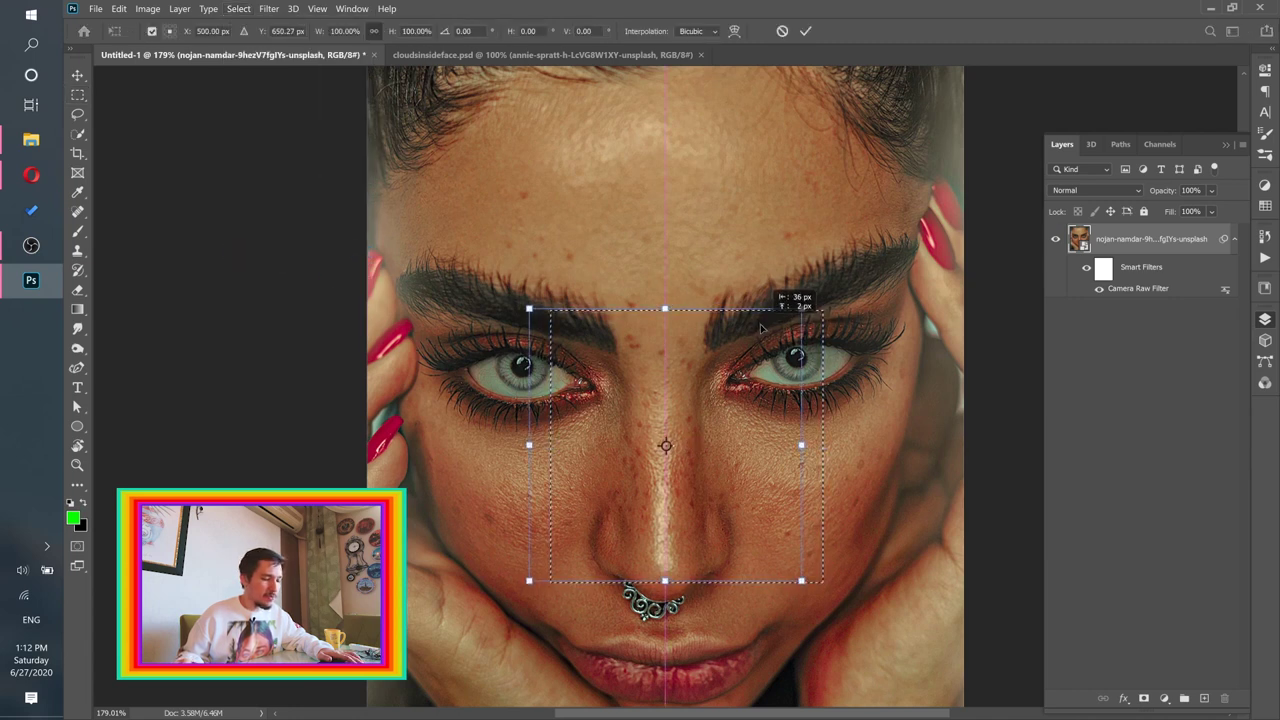
drag(772, 280, 660, 251)
drag(734, 462, 730, 398)
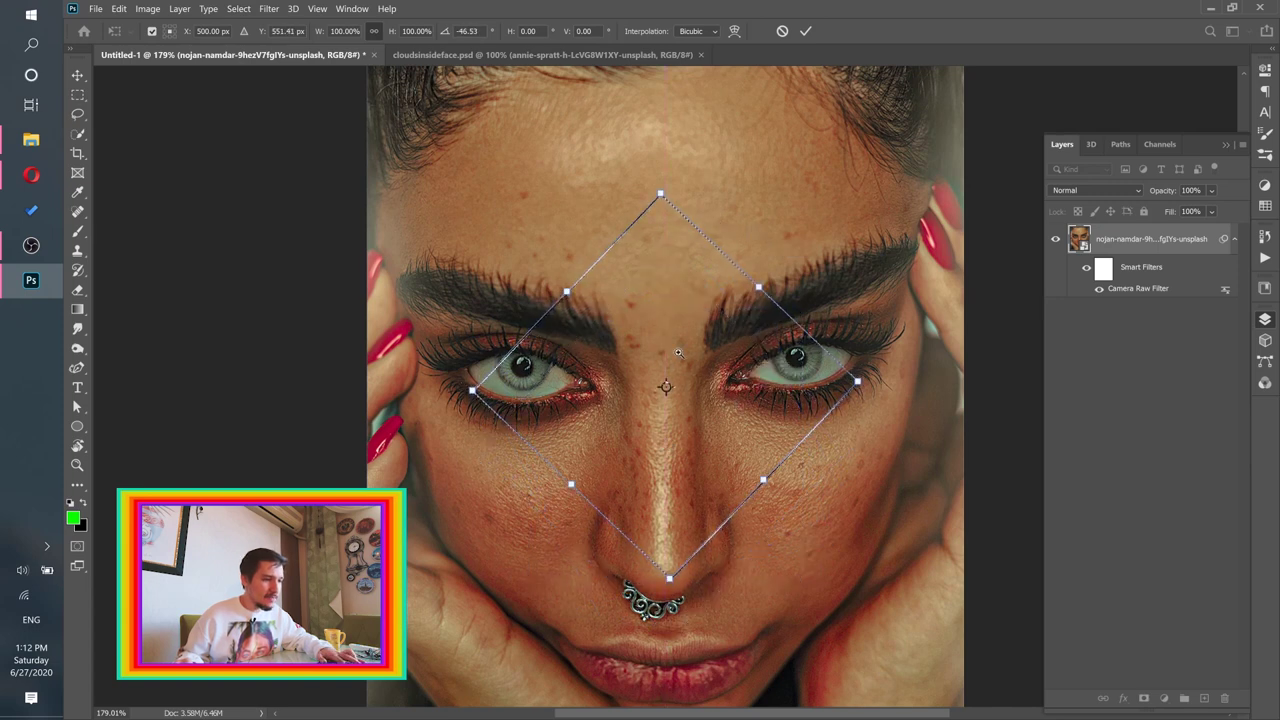
Step: Scale the diamond selection to about 96.6% so its side corners meet the eyes, and mask the portrait layer with it
scroll(670, 353, down, 2)
key(ctrl+0)
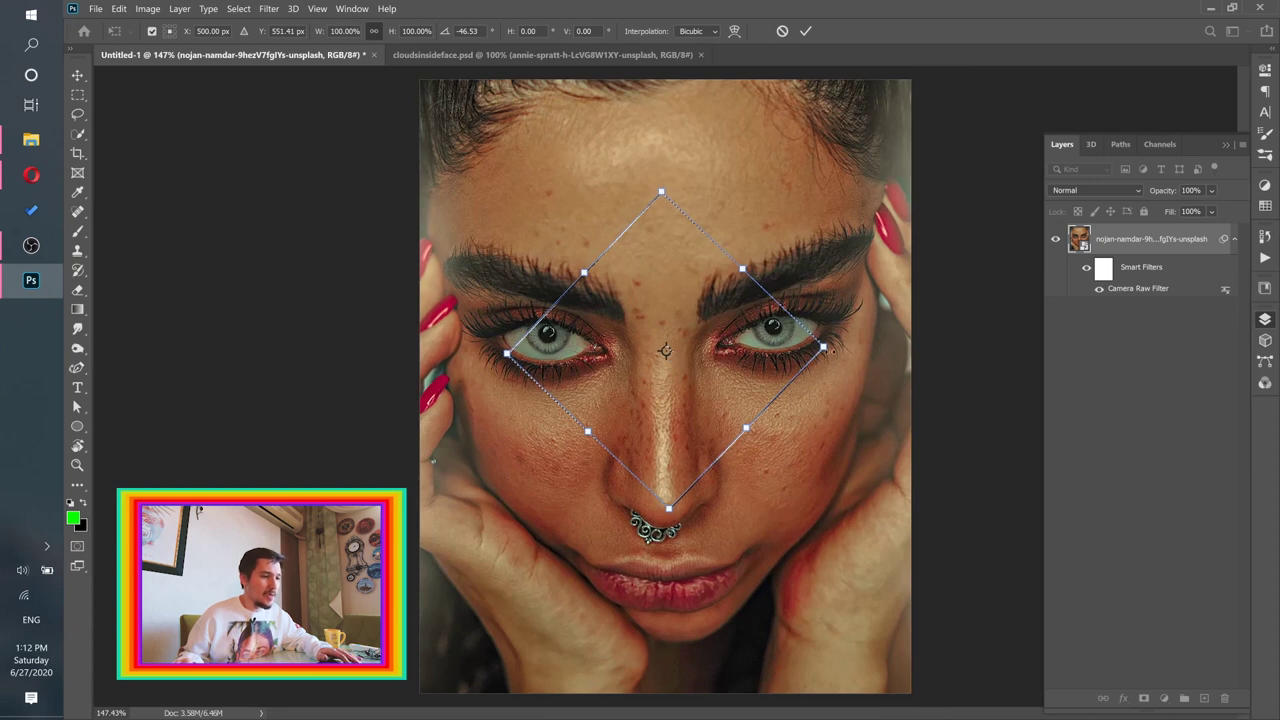
drag(822, 346, 752, 356)
drag(657, 218, 659, 203)
drag(668, 458, 668, 463)
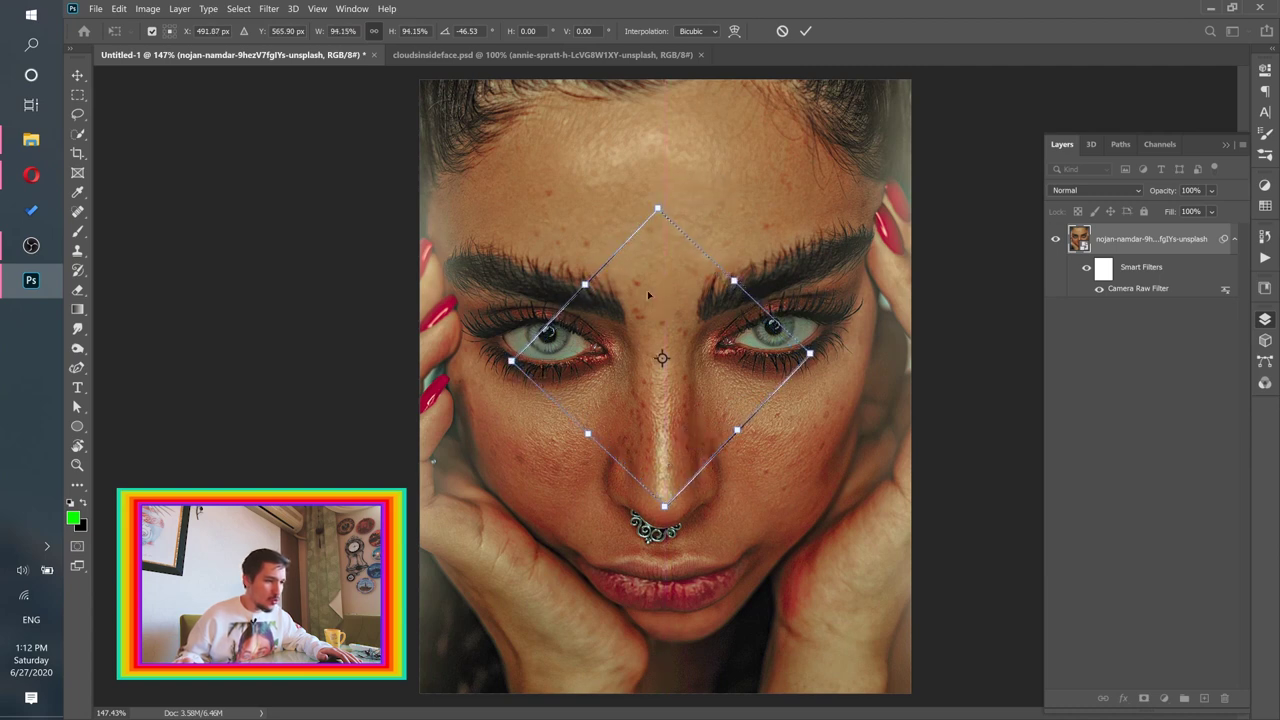
drag(810, 352, 815, 352)
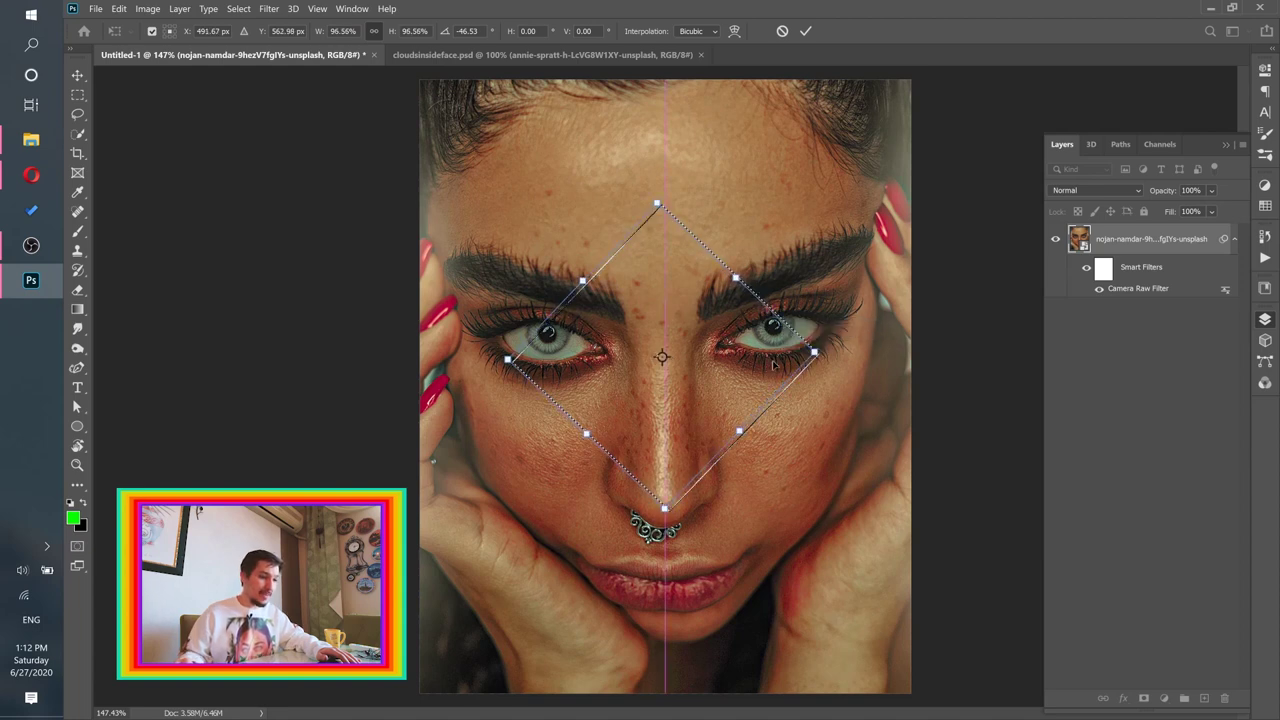
click(806, 32)
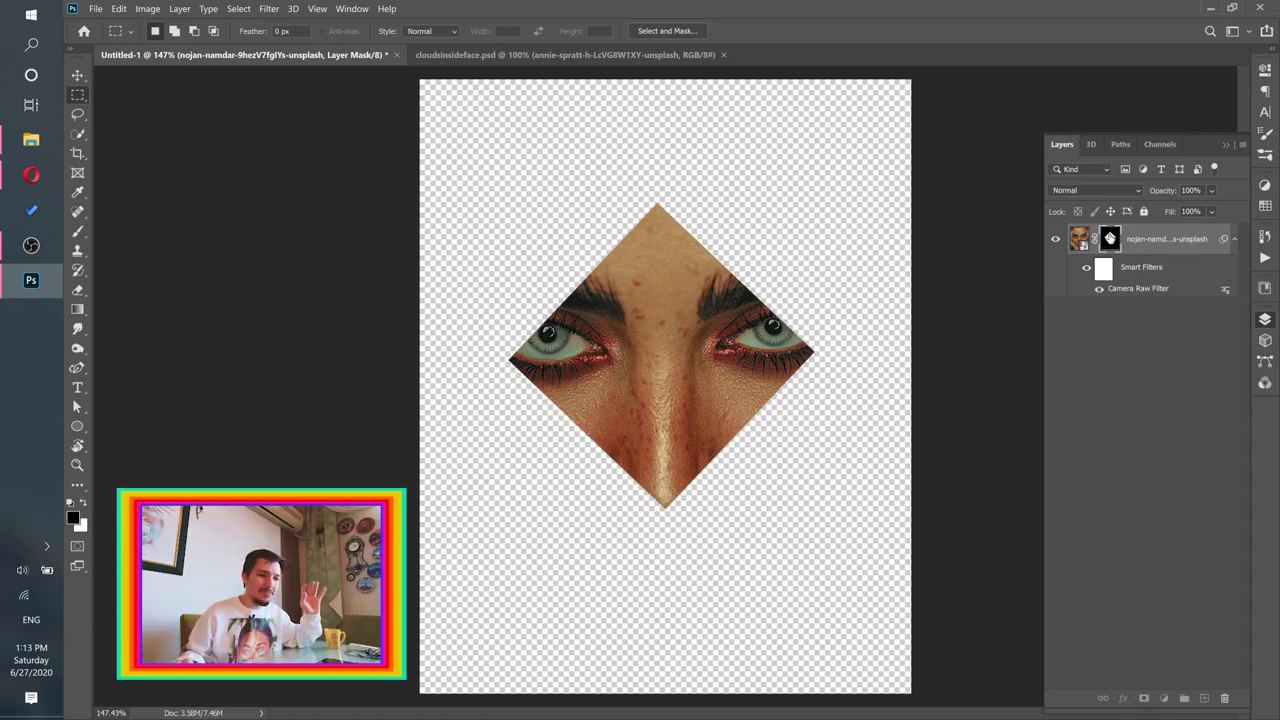
Step: Invert the portrait's layer mask to cut the diamond out of the face
click(1266, 72)
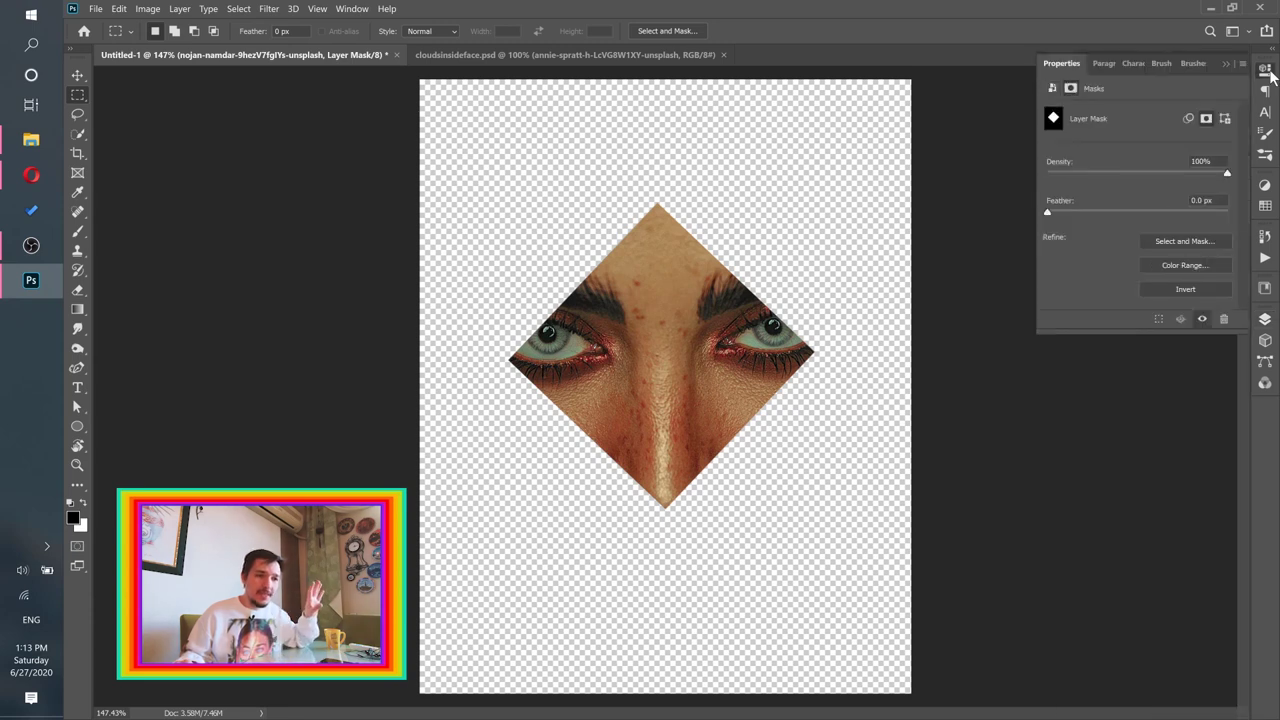
click(1265, 320)
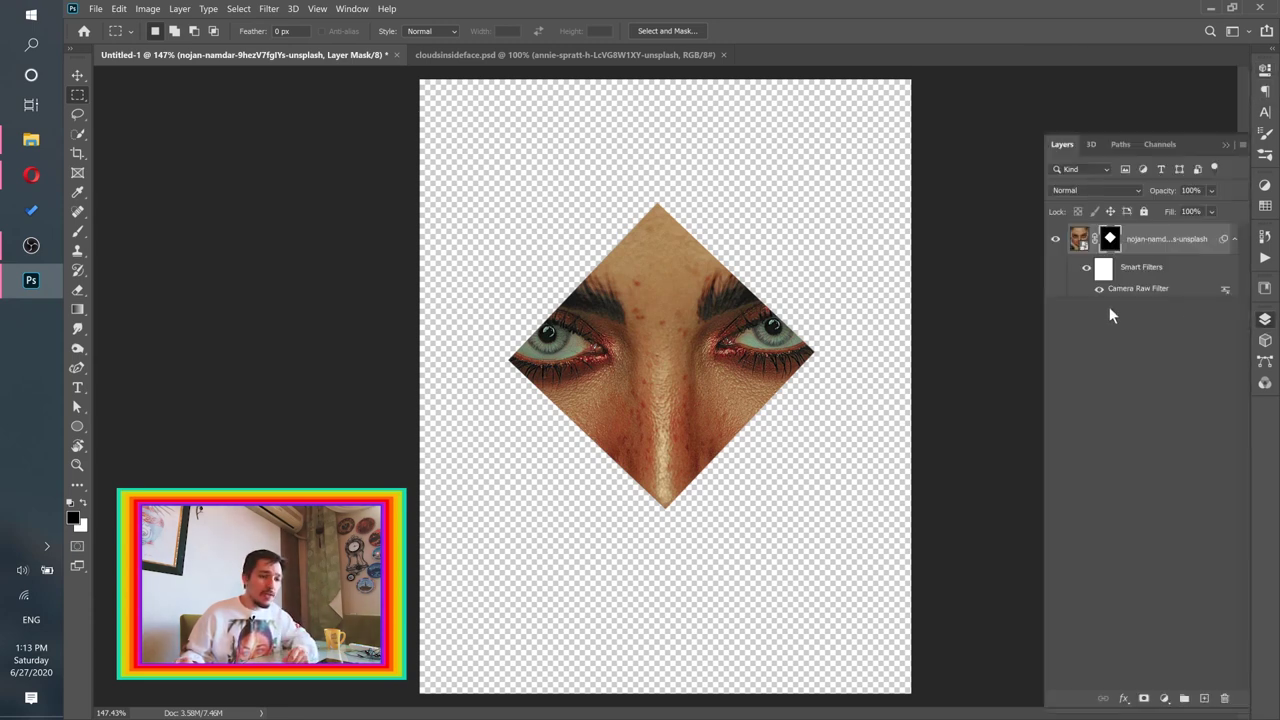
double_click(1108, 245)
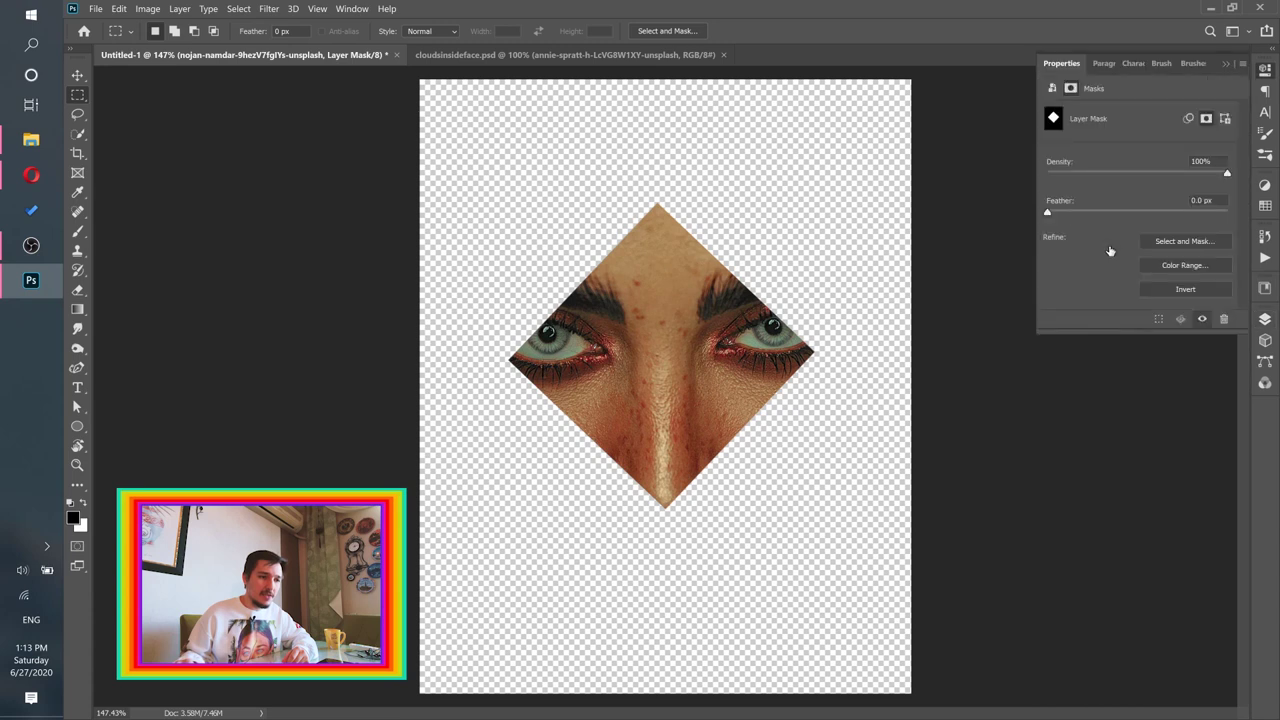
click(1162, 291)
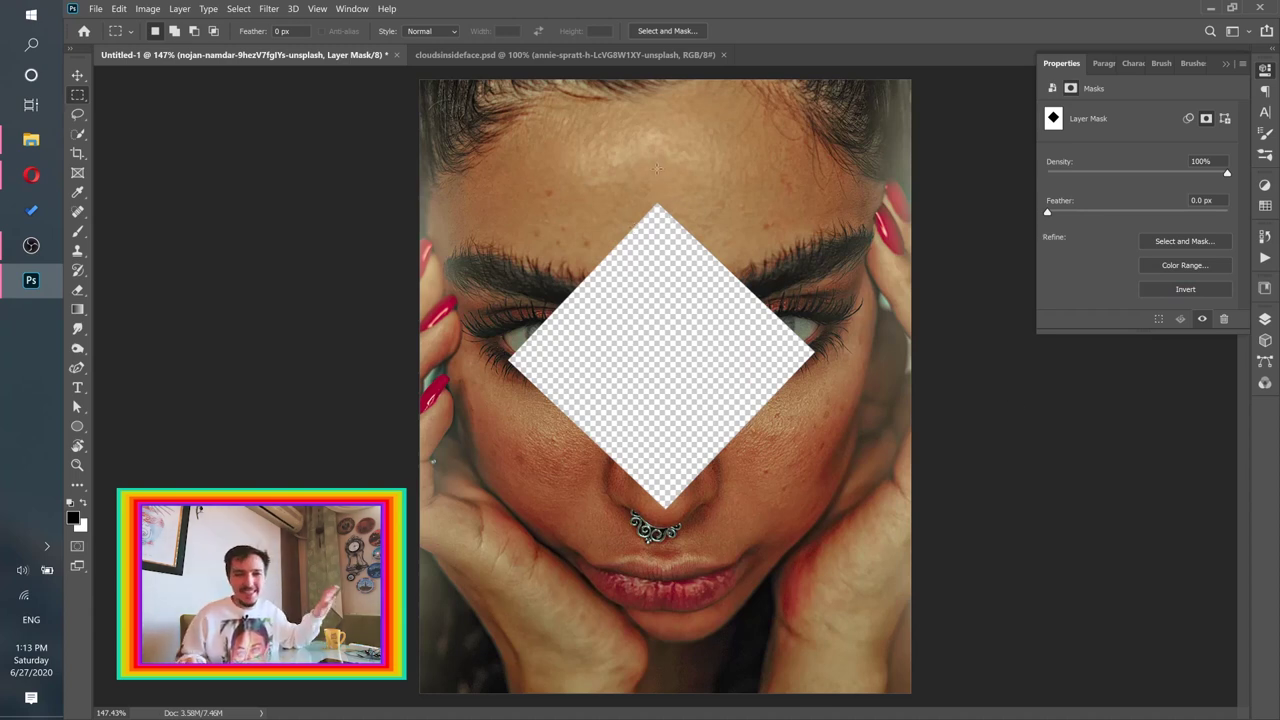
click(1266, 319)
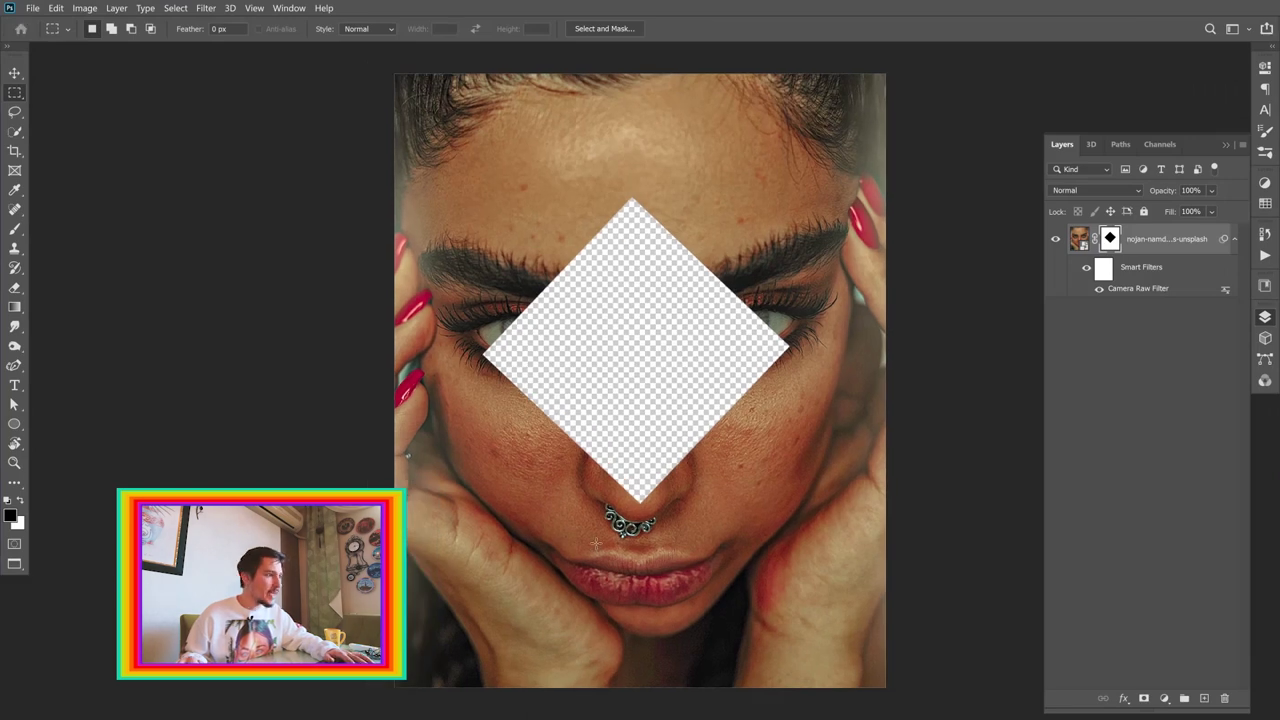
key(f)
key(f)
key(f)
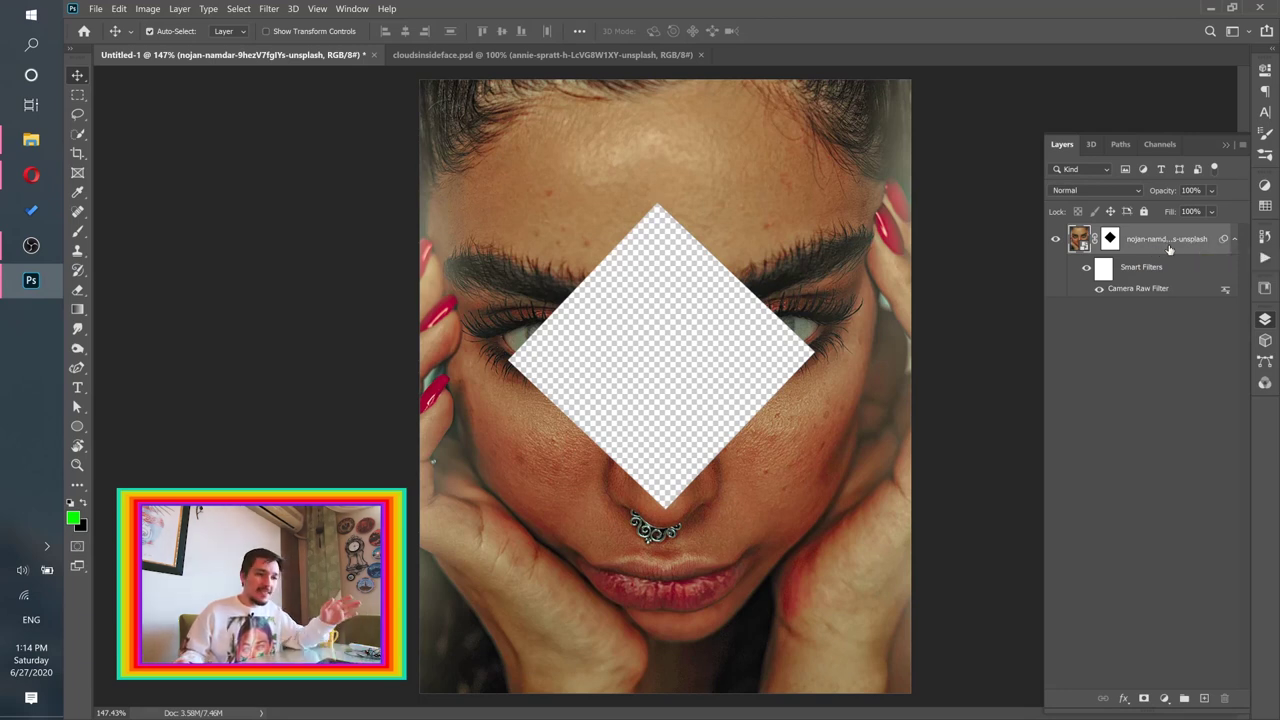
Step: Duplicate the masked portrait layer within the same document under its default copy name
right_click(1168, 246)
click(985, 116)
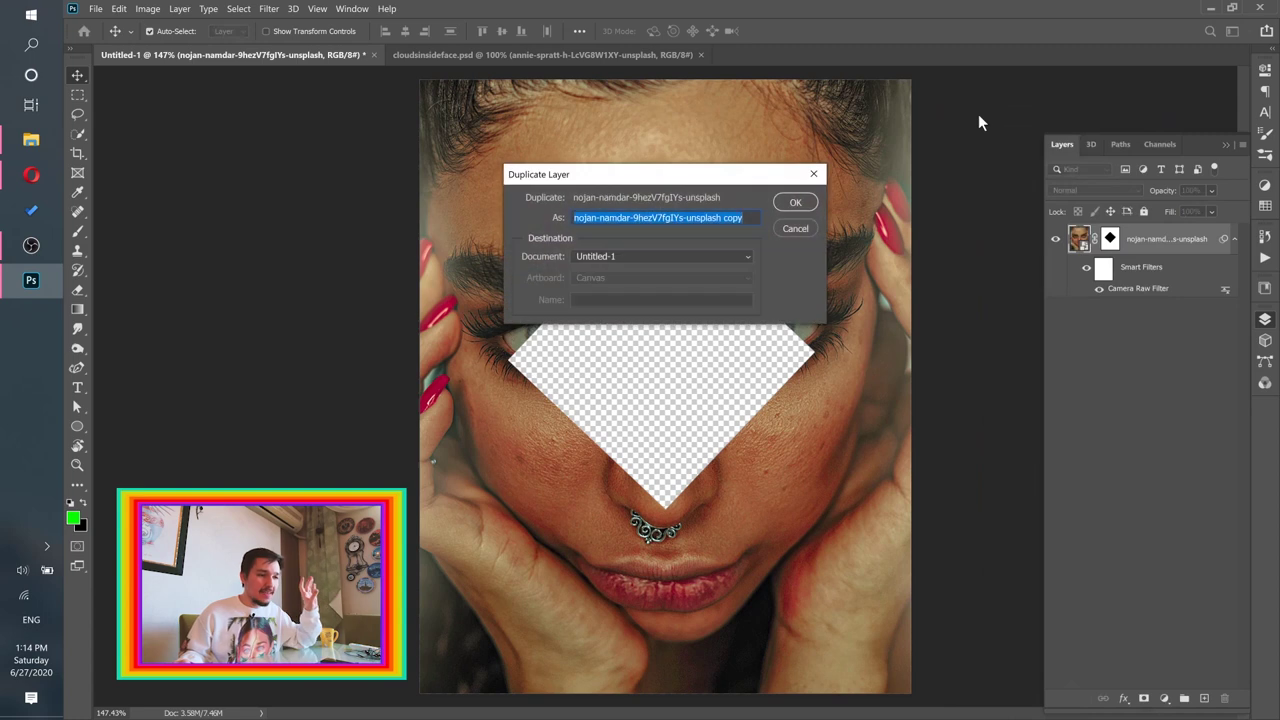
click(801, 204)
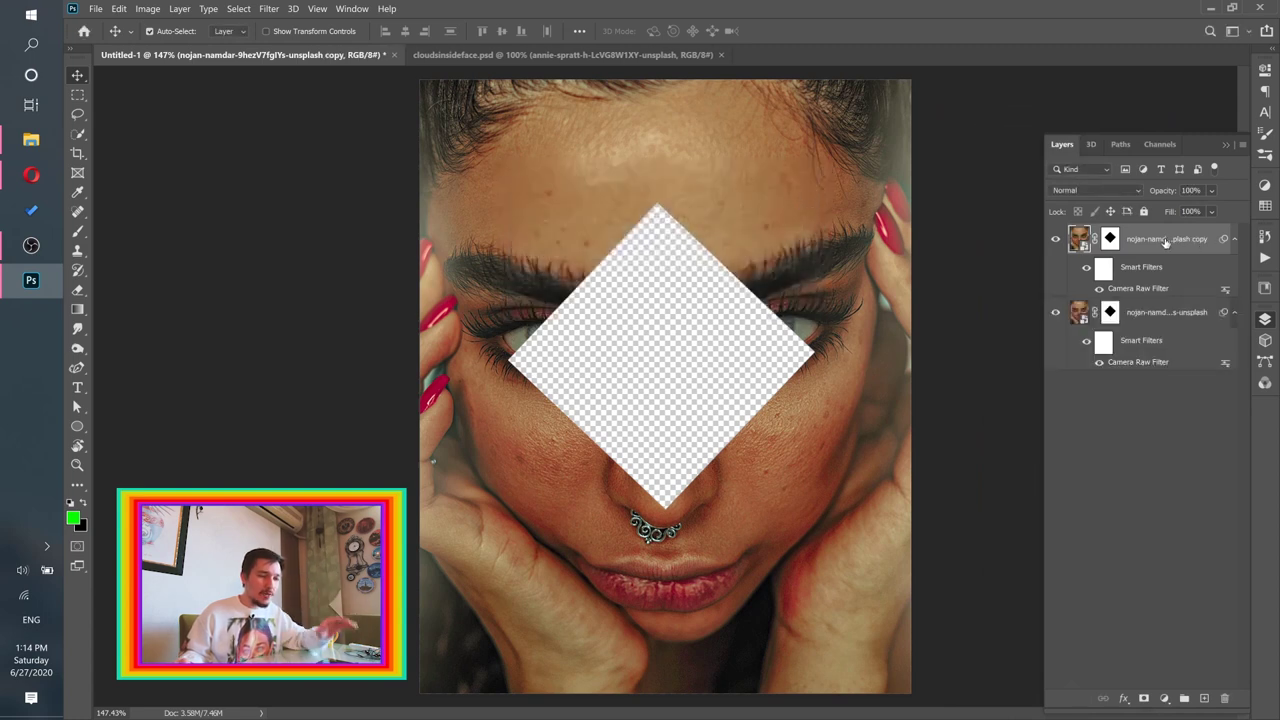
Step: Invert the layer mask of the portrait copy so it shows only the diamond area
click(1110, 240)
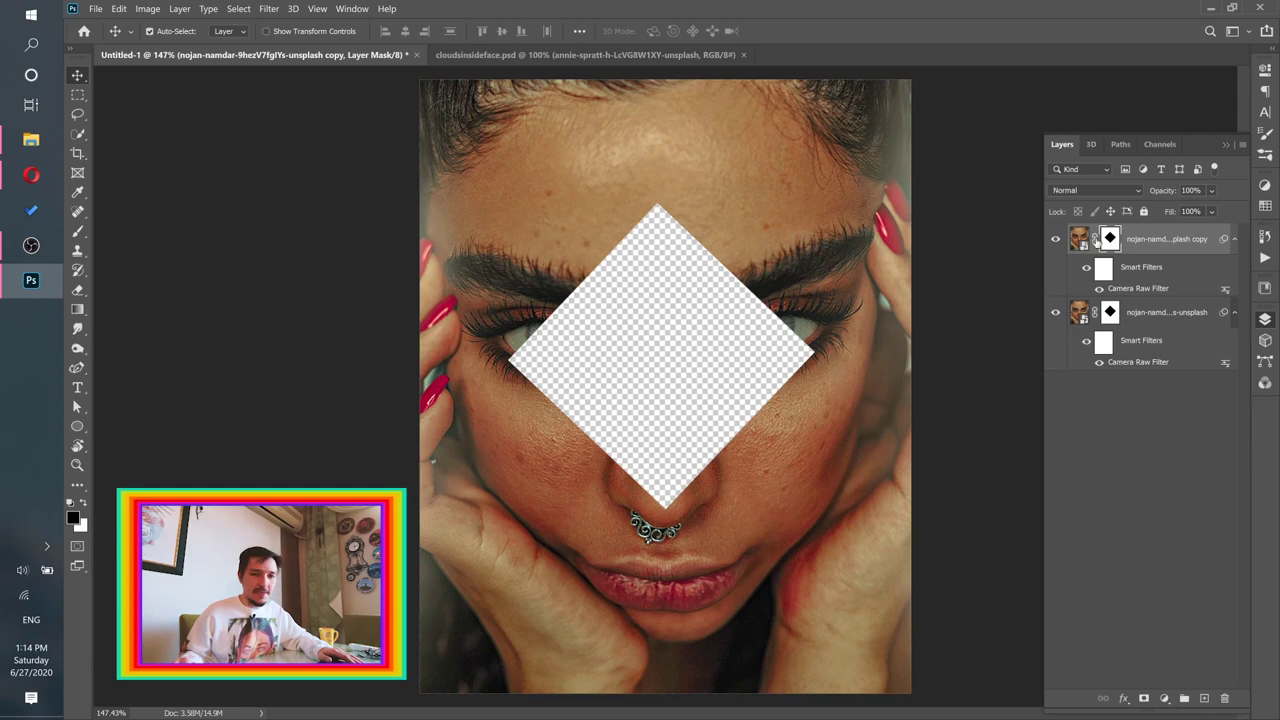
click(1265, 70)
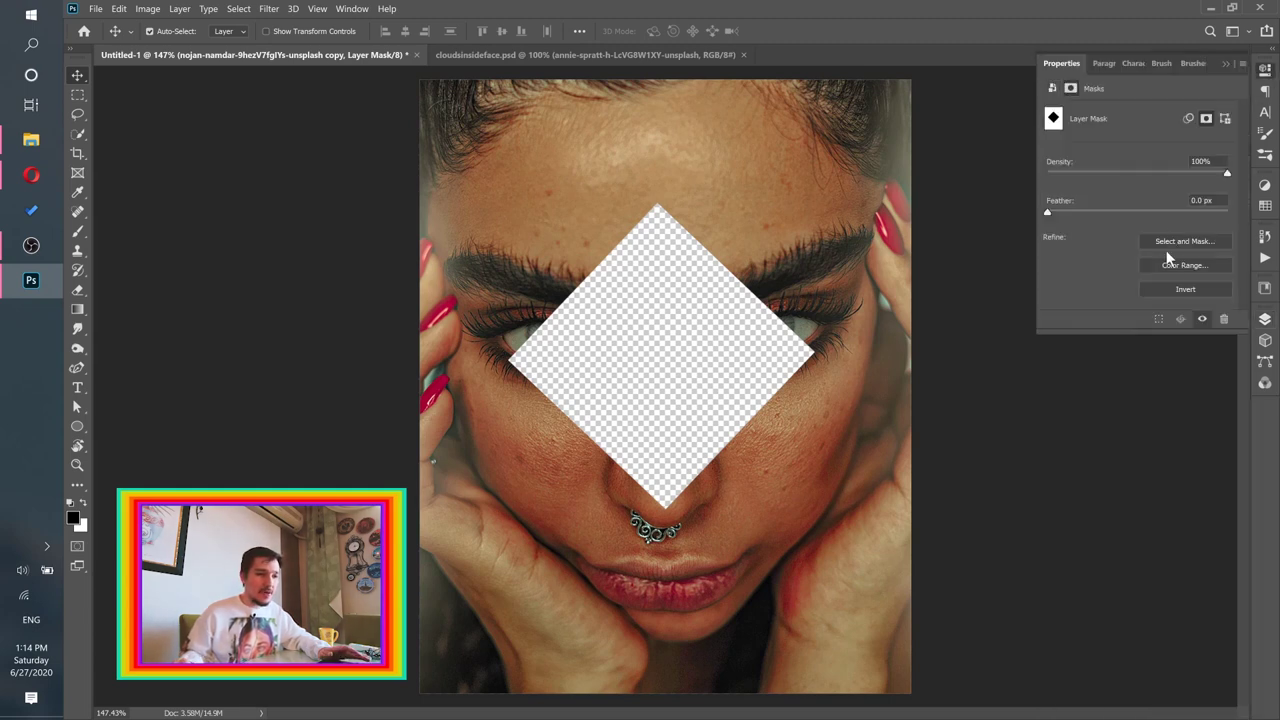
click(1172, 288)
click(1265, 319)
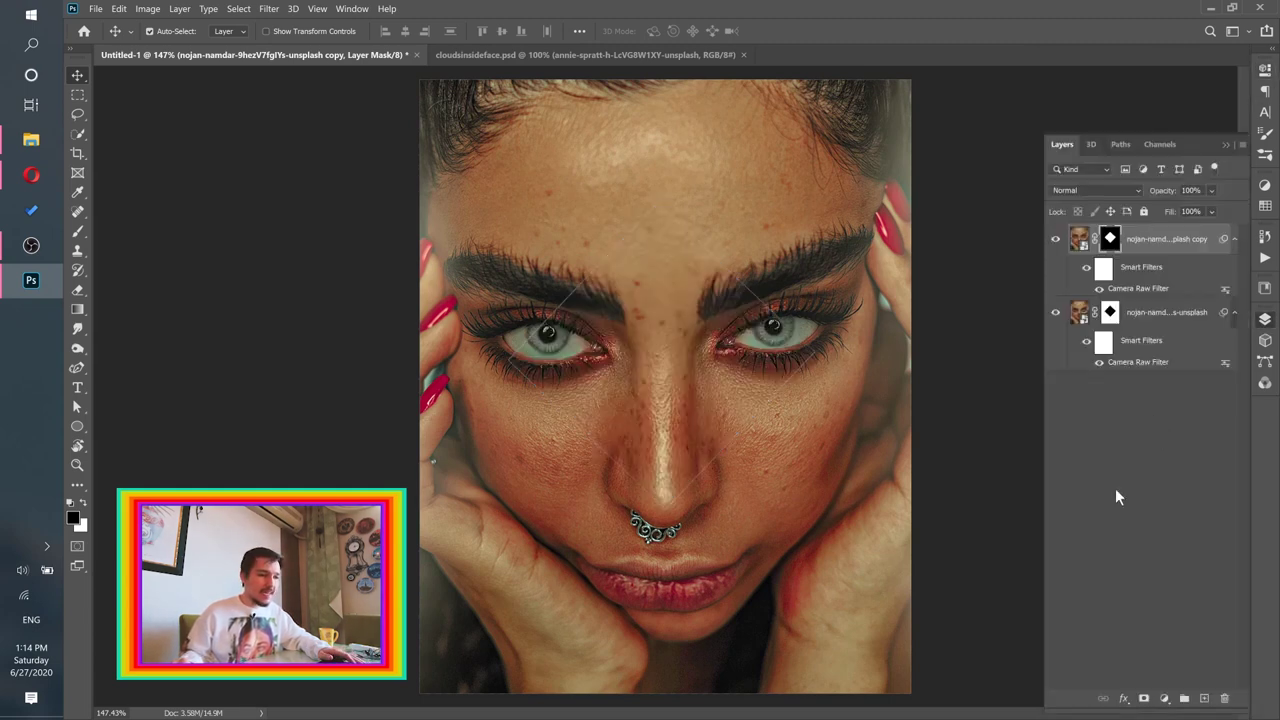
Step: Check the diamond piece against the cut-out face by repeatedly hiding and showing the portrait copy layer
click(1115, 488)
scroll(674, 296, up, 5)
scroll(674, 296, down, 5)
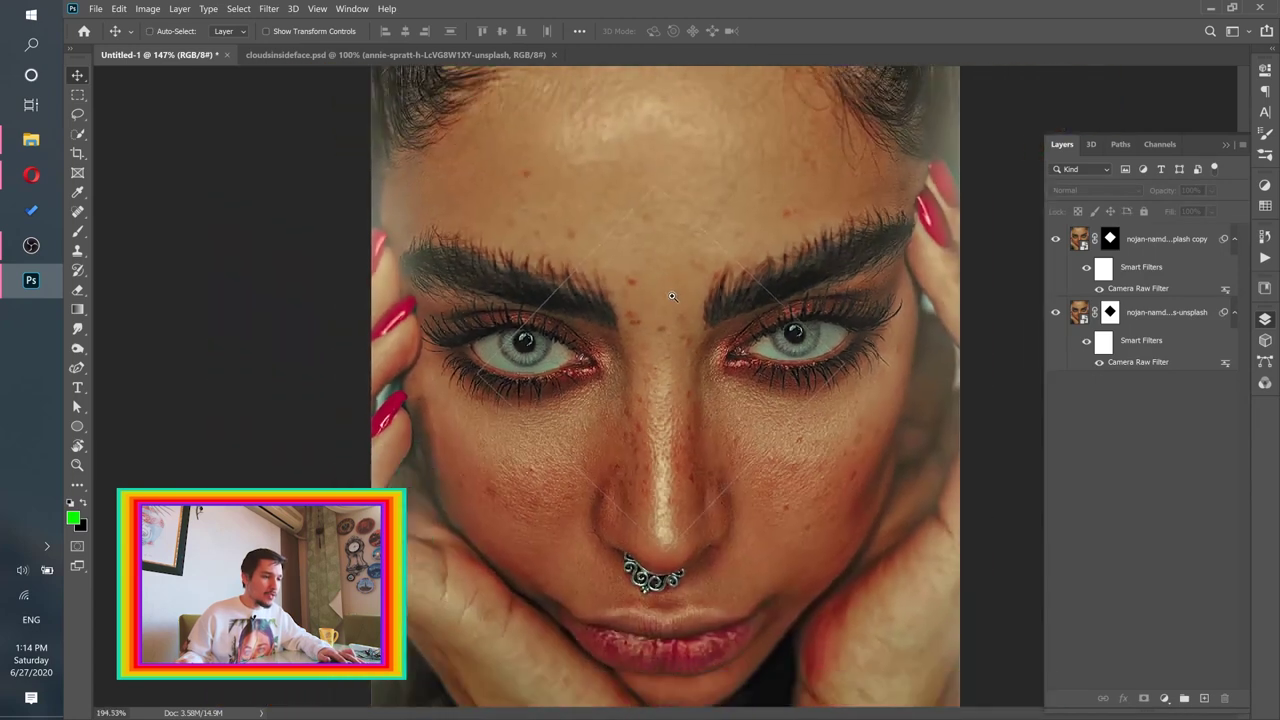
click(1054, 239)
click(1054, 239)
click(1054, 239)
click(1054, 239)
click(1054, 239)
click(1054, 239)
Step: Convert the masked diamond layer into a smart object and check it by hiding and showing it
click(1172, 244)
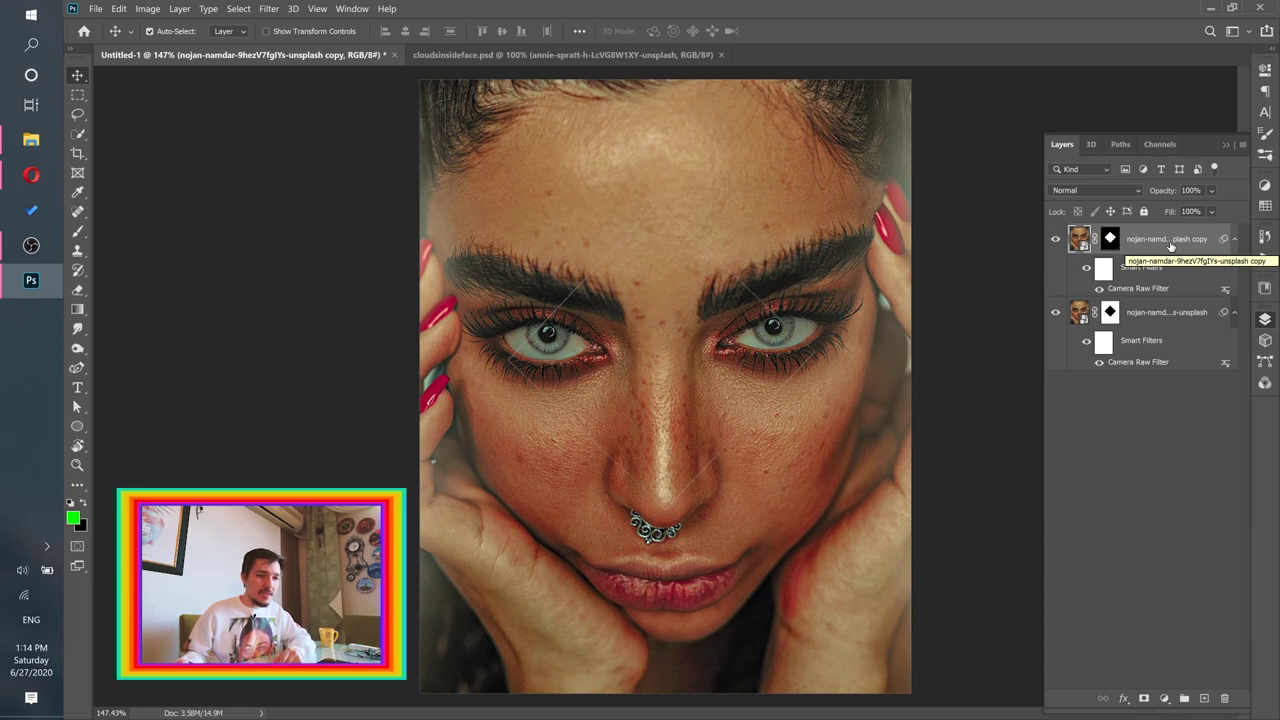
right_click(1172, 244)
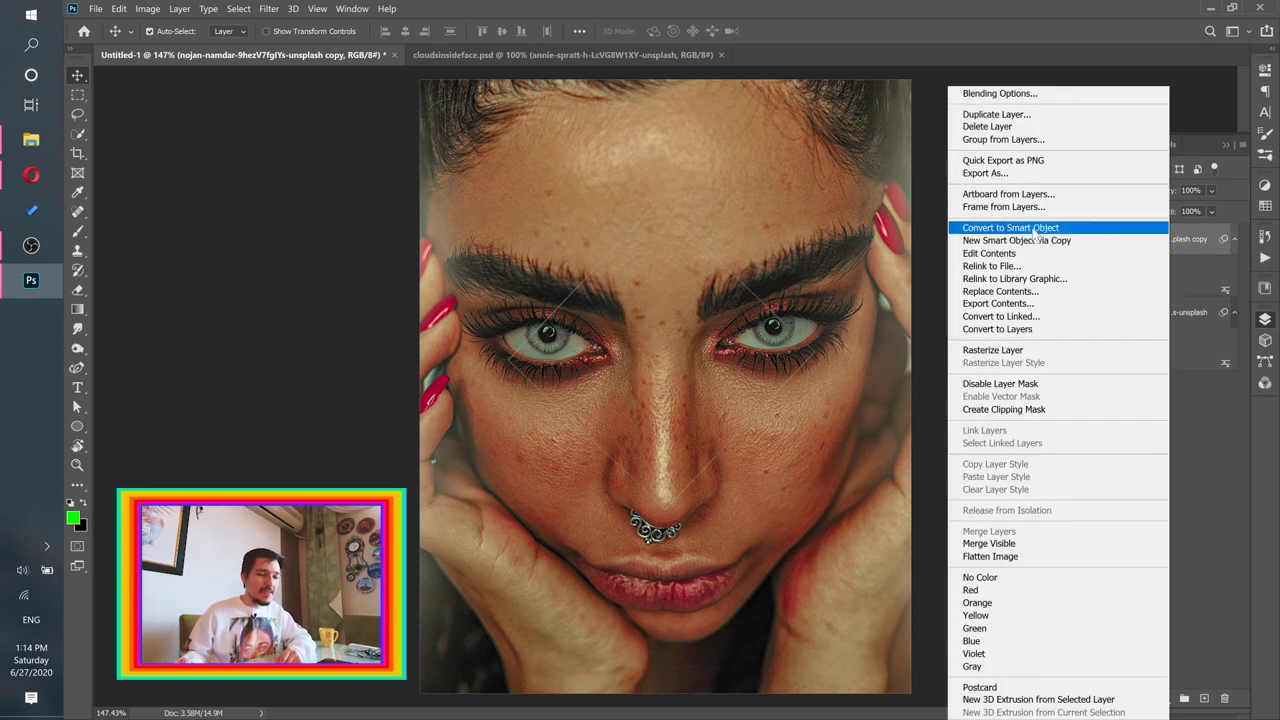
click(1185, 241)
click(1110, 240)
click(1079, 244)
right_click(1196, 243)
click(1082, 228)
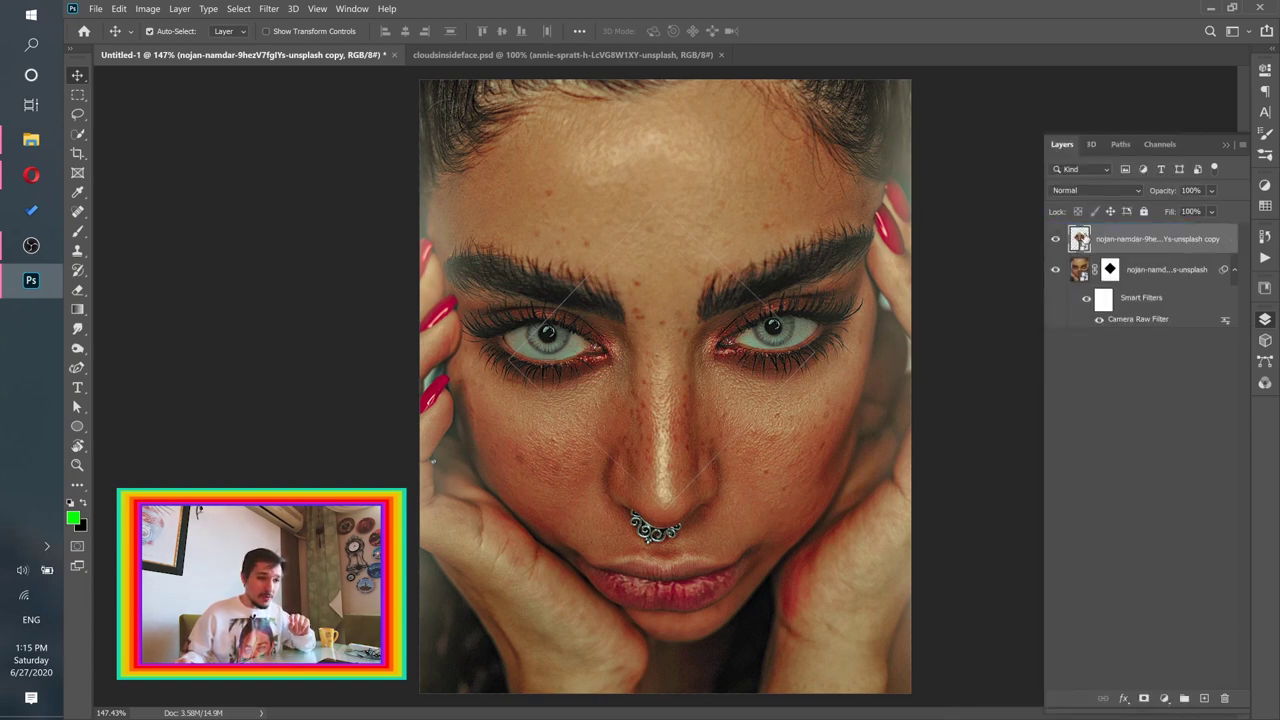
click(1055, 239)
click(1055, 239)
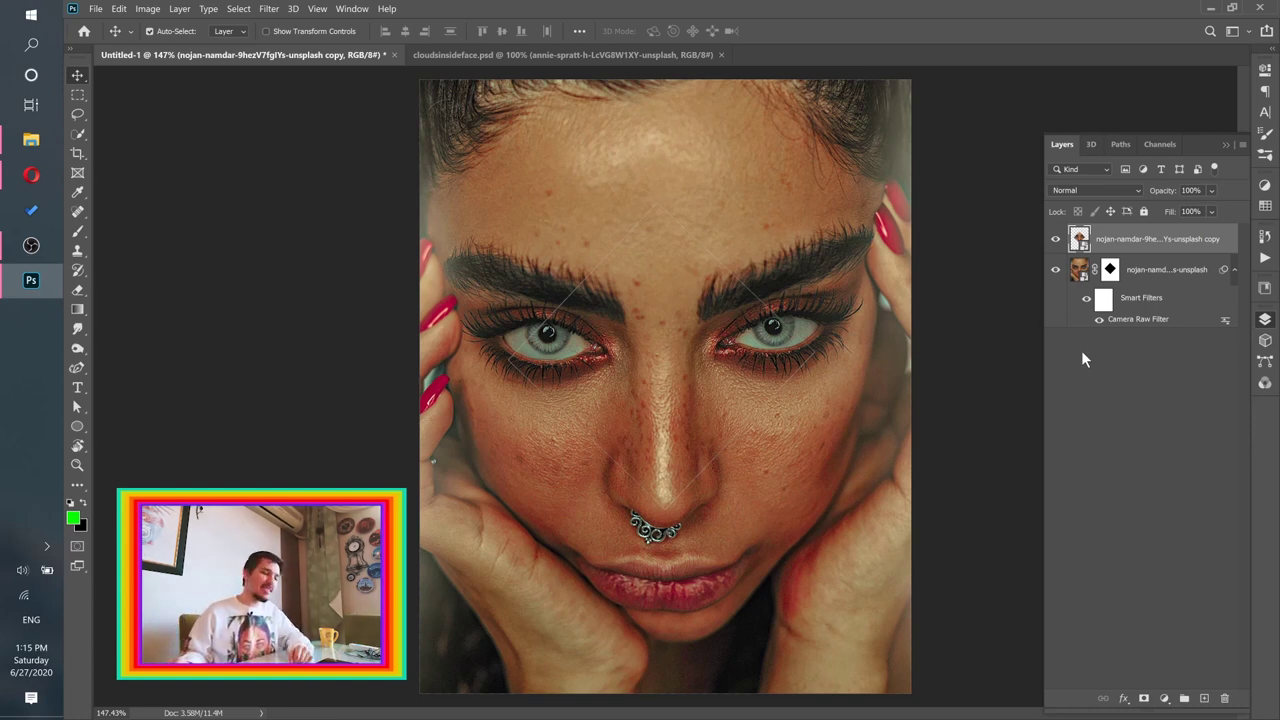
Step: Mask the diamond layer to its upper-left quarter, using a rectangular selection from the diamond's top corner to its left corner
click(78, 95)
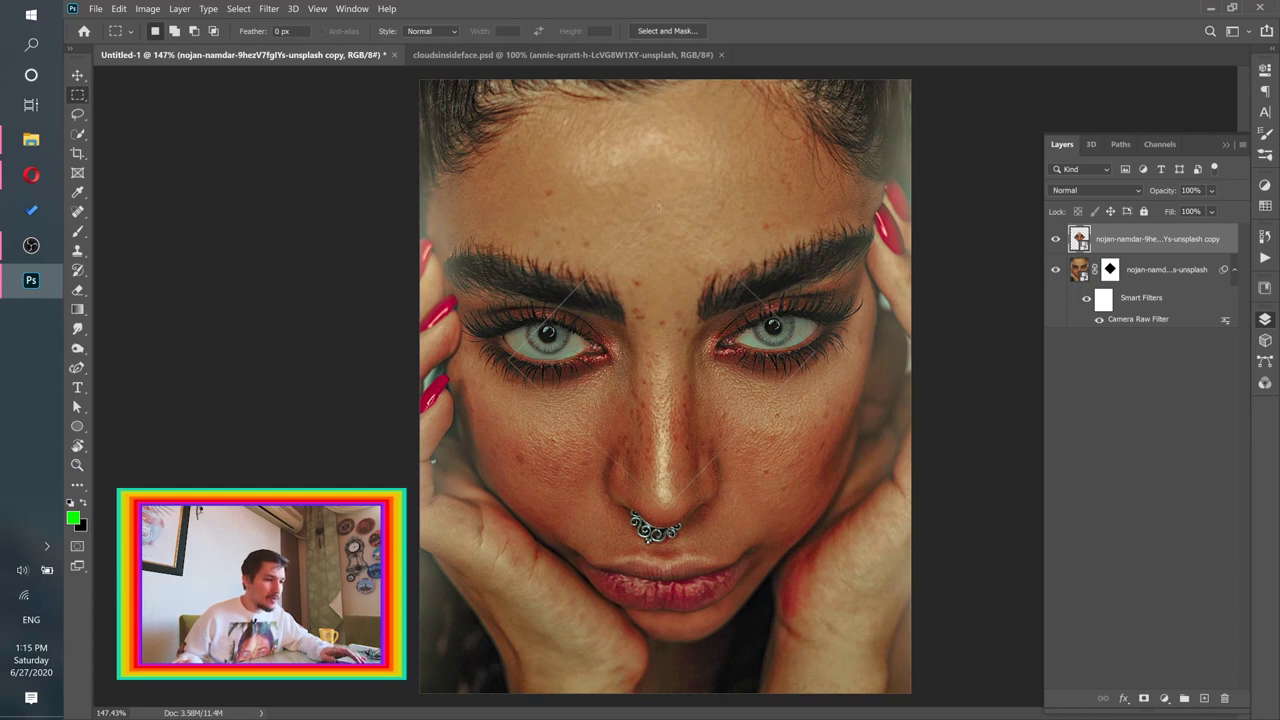
drag(657, 202, 507, 361)
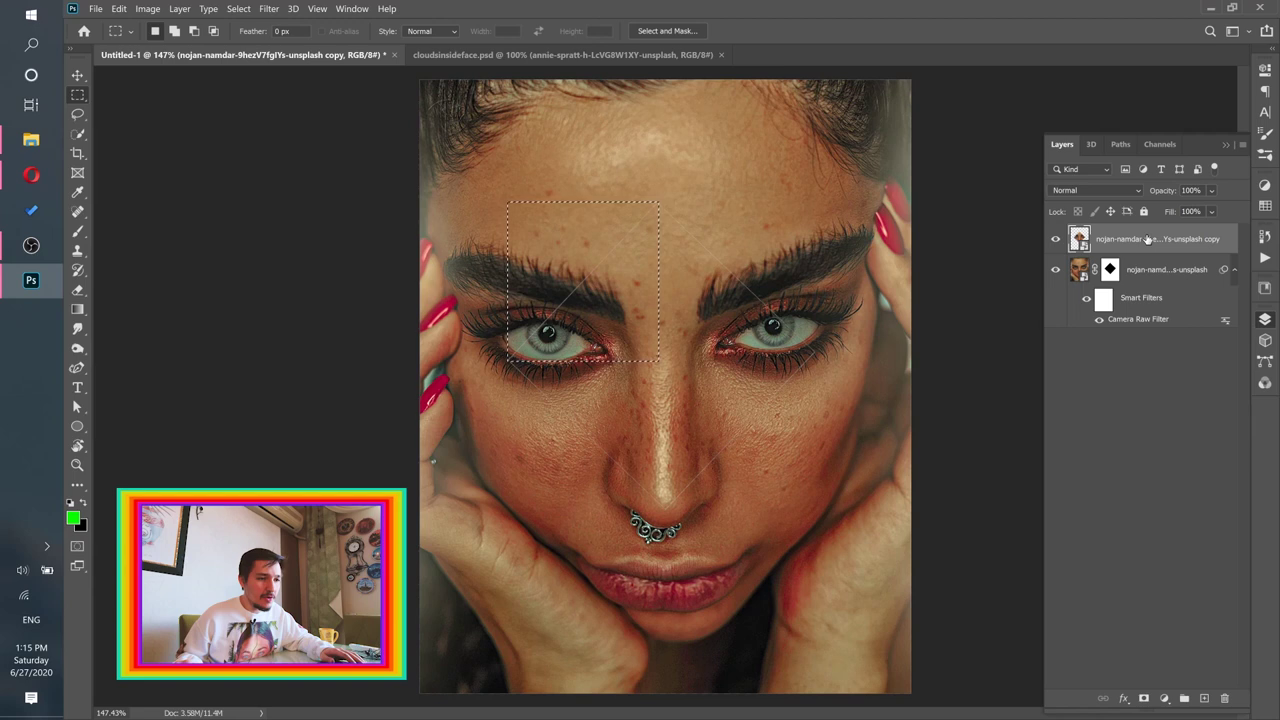
click(1144, 698)
key(v)
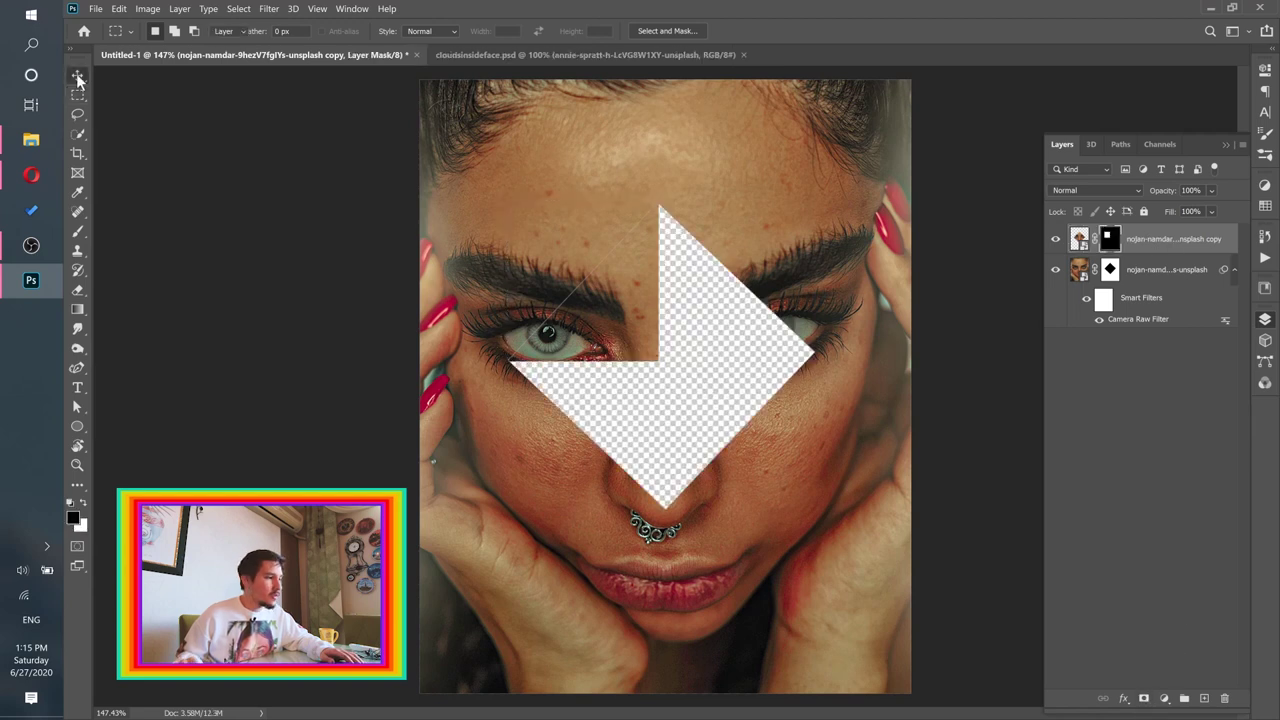
Step: Duplicate the upper-left quarter layer within the same document under its default copy name
click(1169, 244)
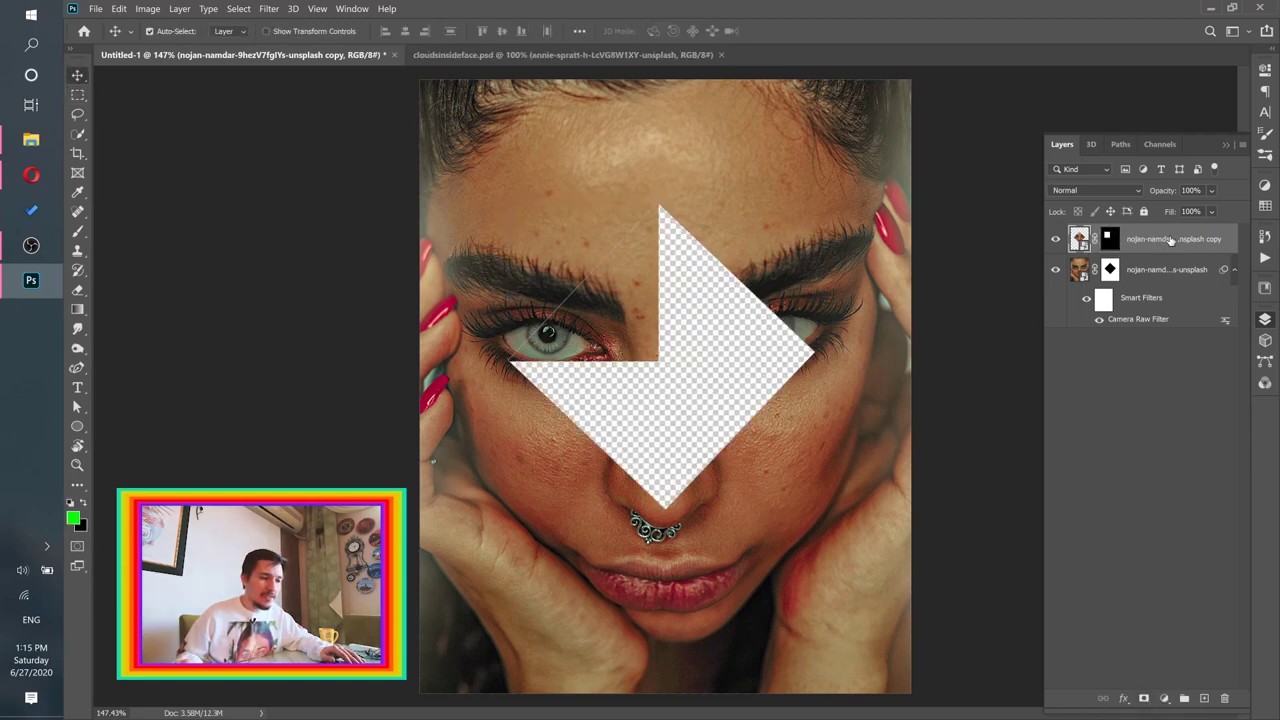
right_click(1172, 237)
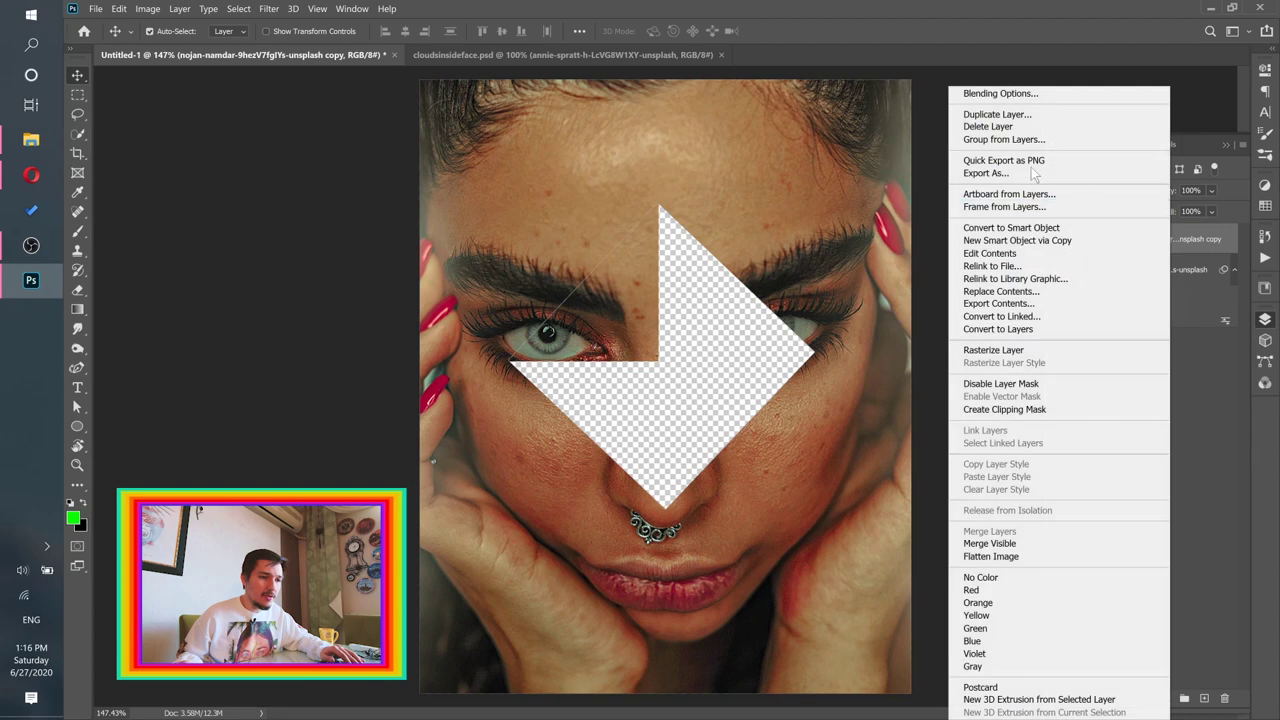
click(986, 114)
click(797, 204)
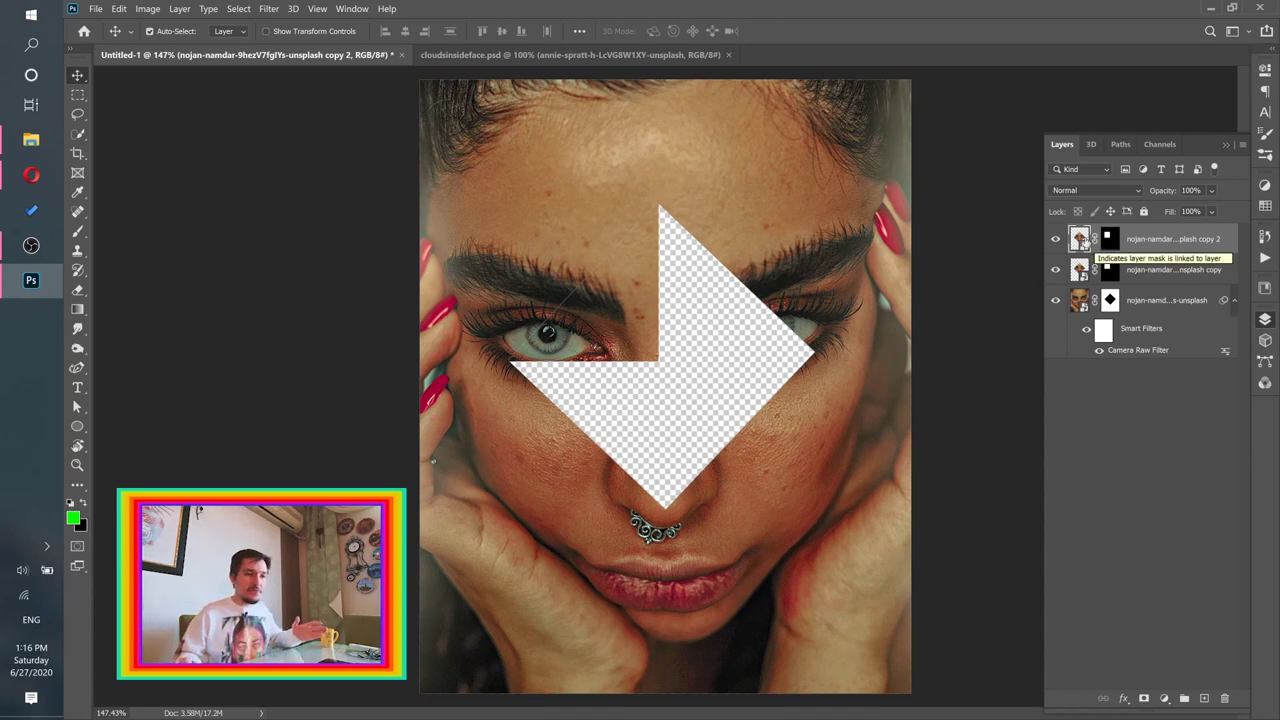
Step: Unlink the mask of the duplicated quarter from its image and shift only the mask over the diamond's upper-right quarter
drag(611, 307, 848, 290)
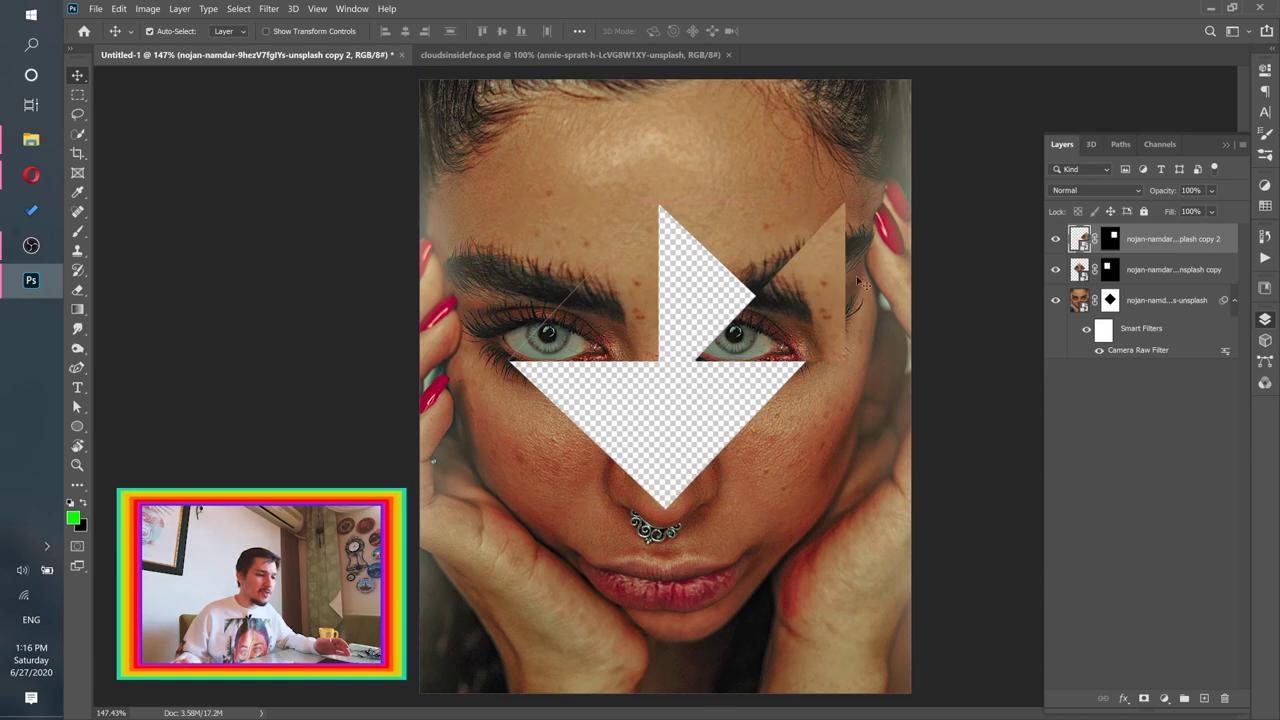
key(ctrl+z)
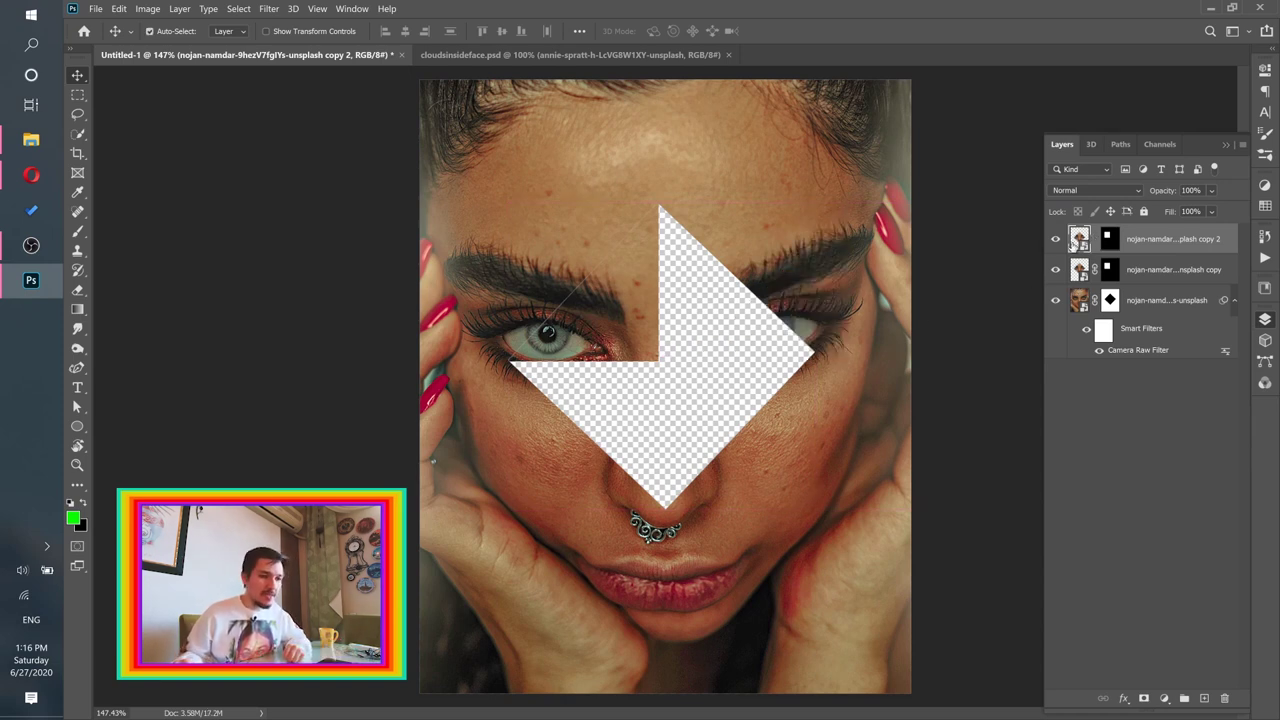
click(1111, 240)
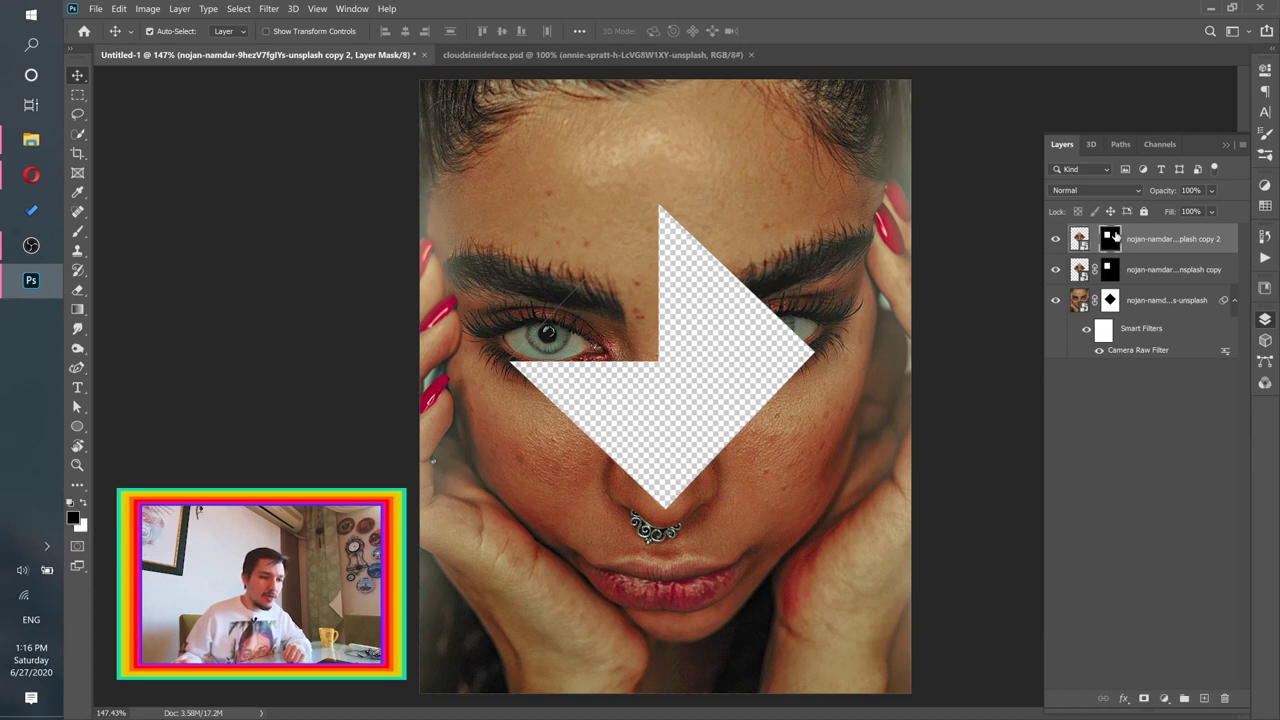
drag(622, 334, 770, 329)
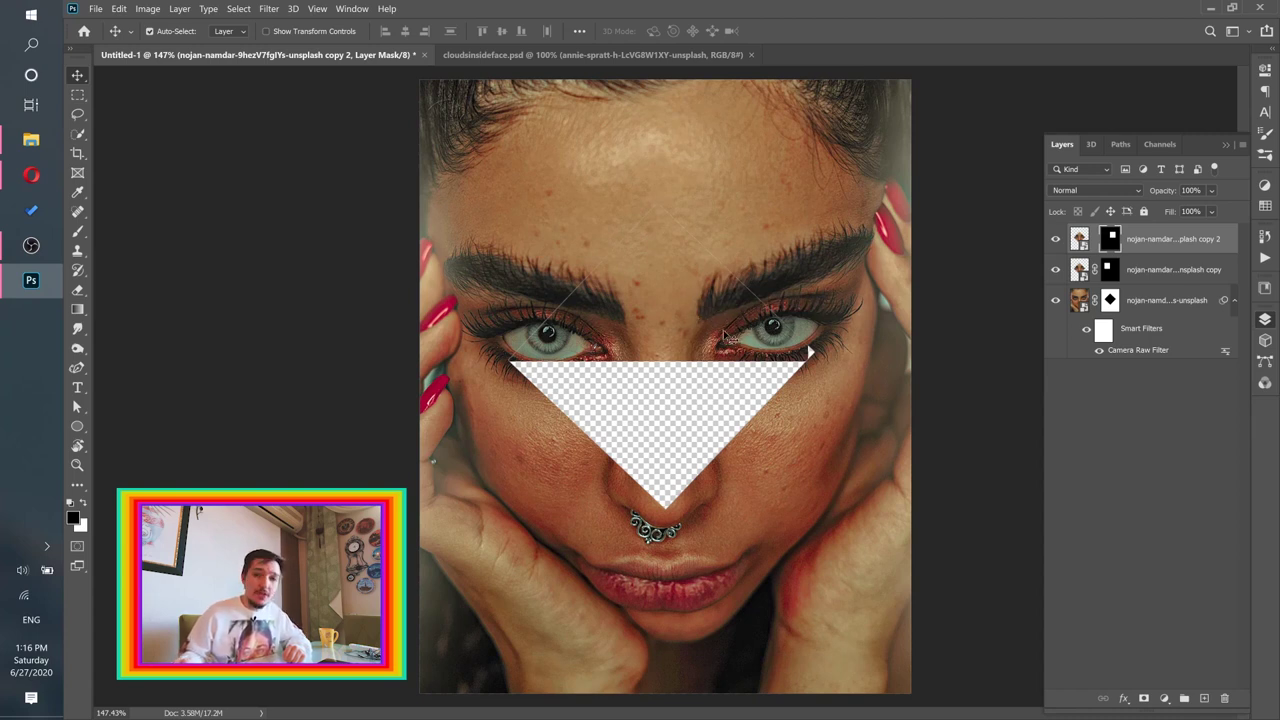
drag(727, 340, 733, 335)
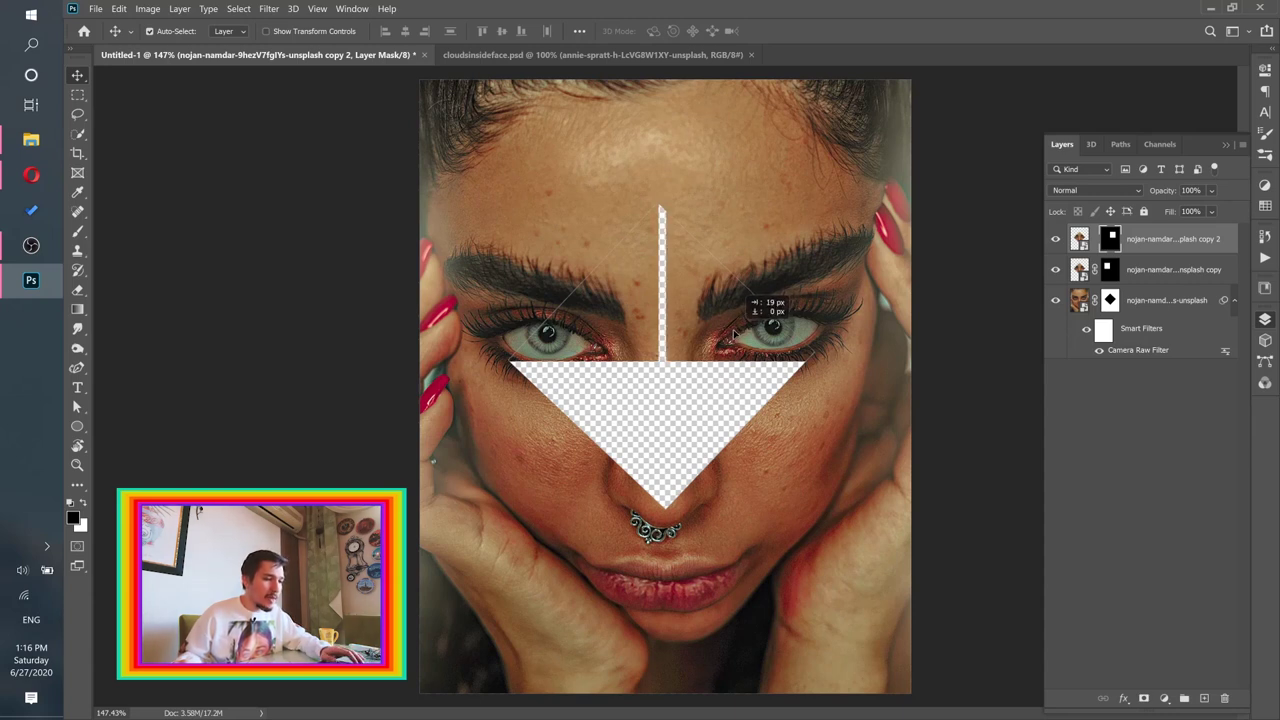
drag(734, 333, 733, 333)
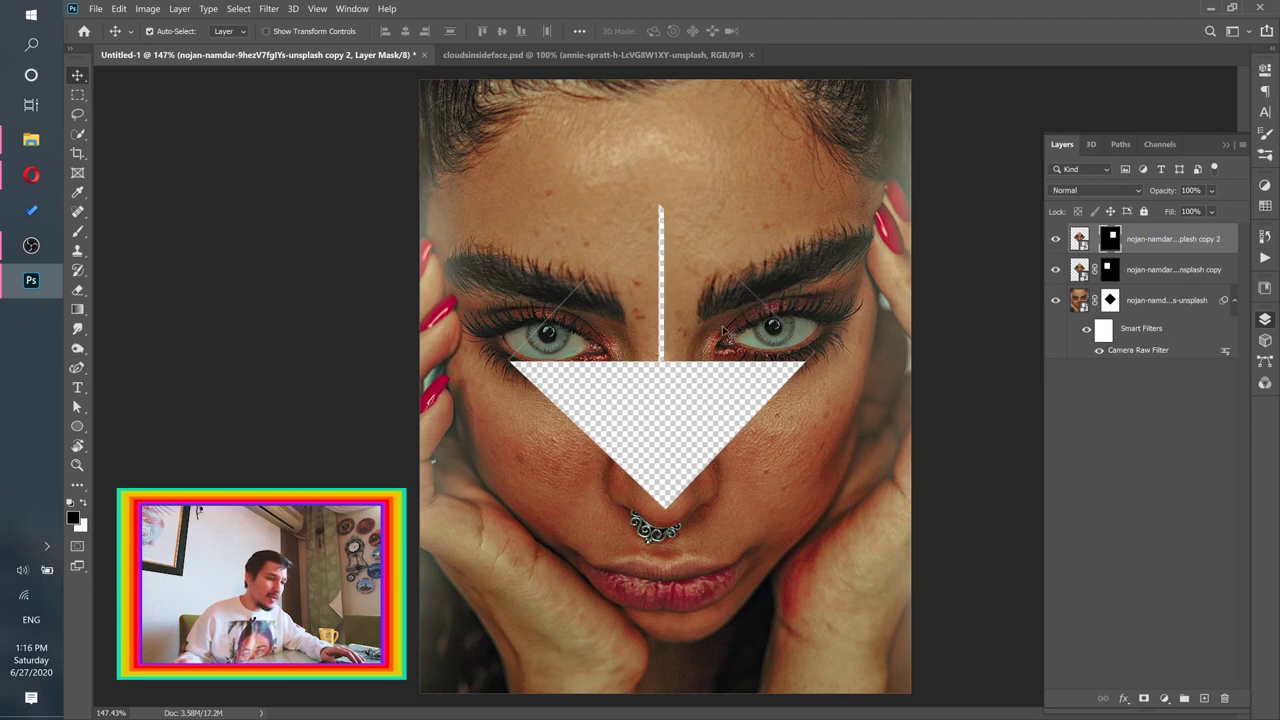
Step: Free-transform the upper-right quarter's mask, stretching its left edge to 104.12% width to close the vertical gap between the pieces
scroll(720, 320, up, 5)
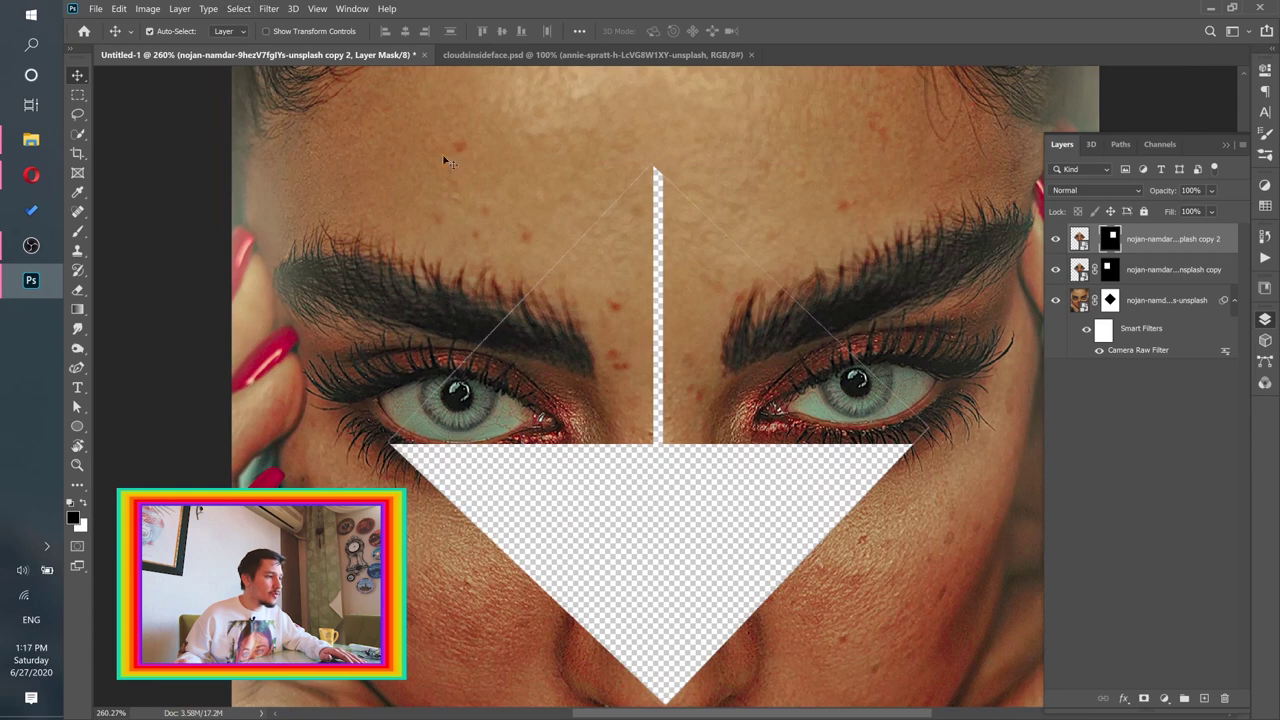
click(118, 8)
click(157, 310)
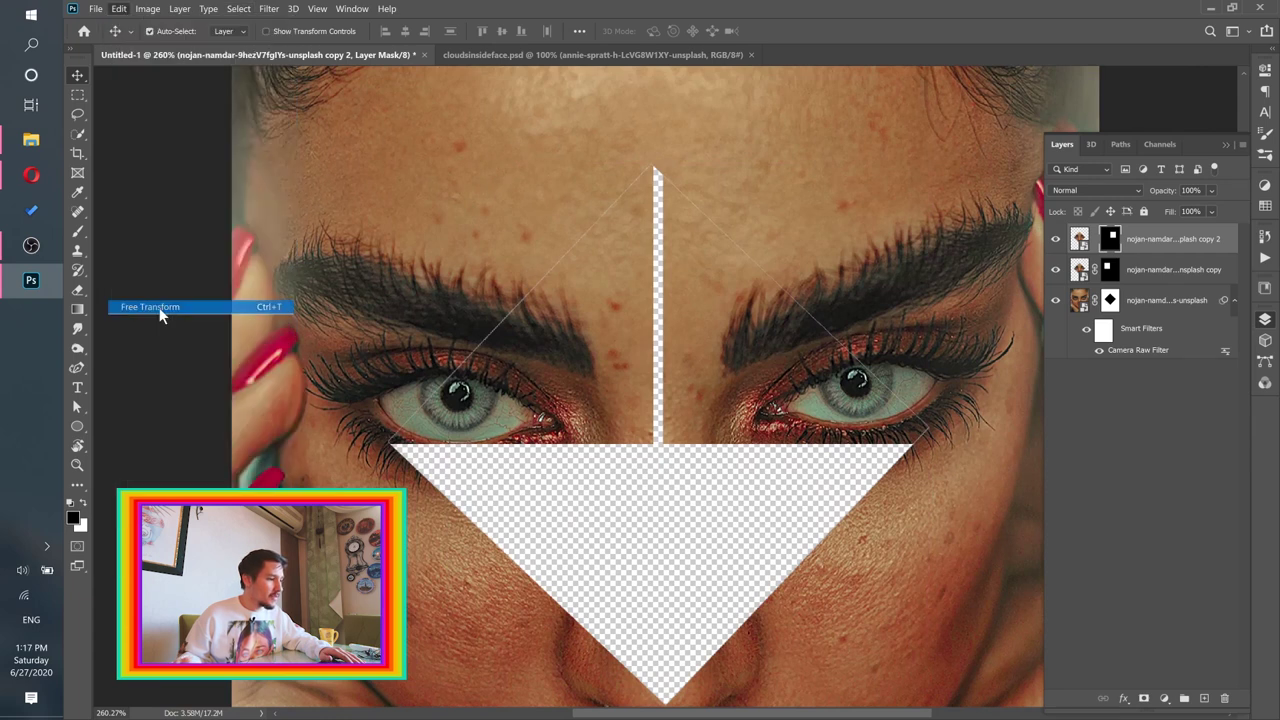
drag(662, 304, 652, 304)
key(shift)
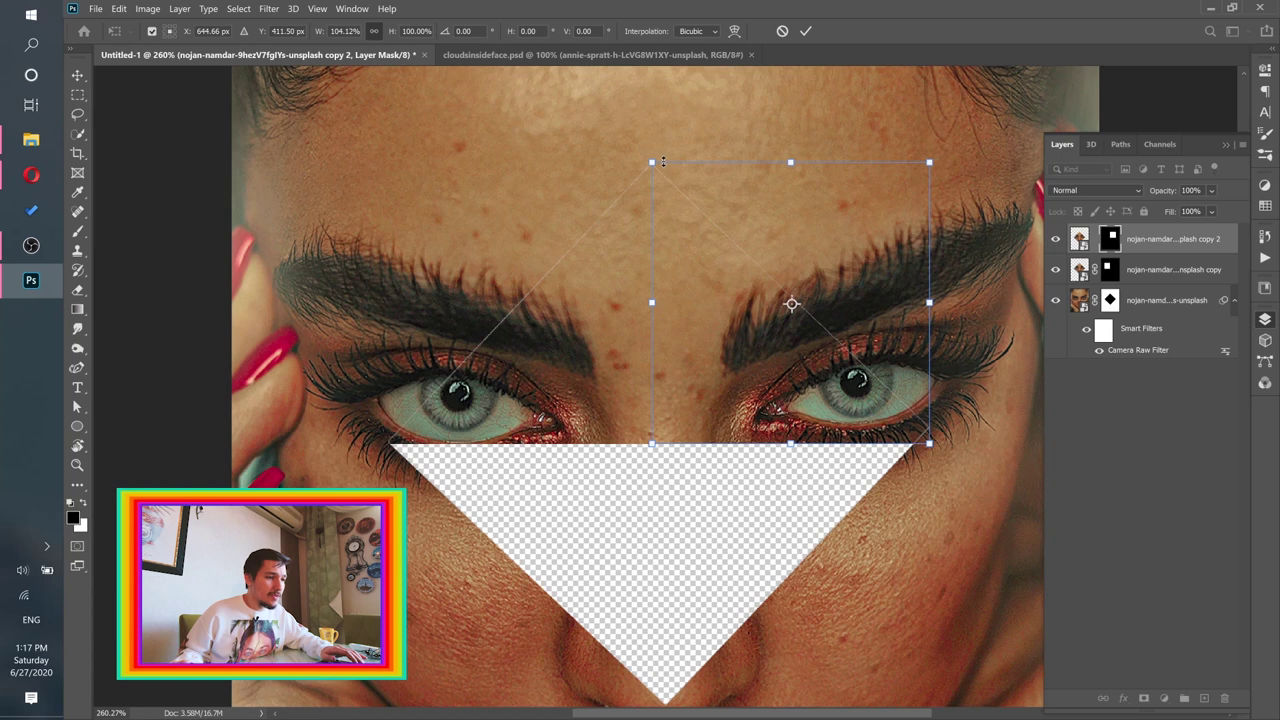
click(807, 34)
key(ctrl+0)
Step: Duplicate the upper-right quarter layer and move only the copy's mask down over the diamond's lower-right quarter
click(1149, 246)
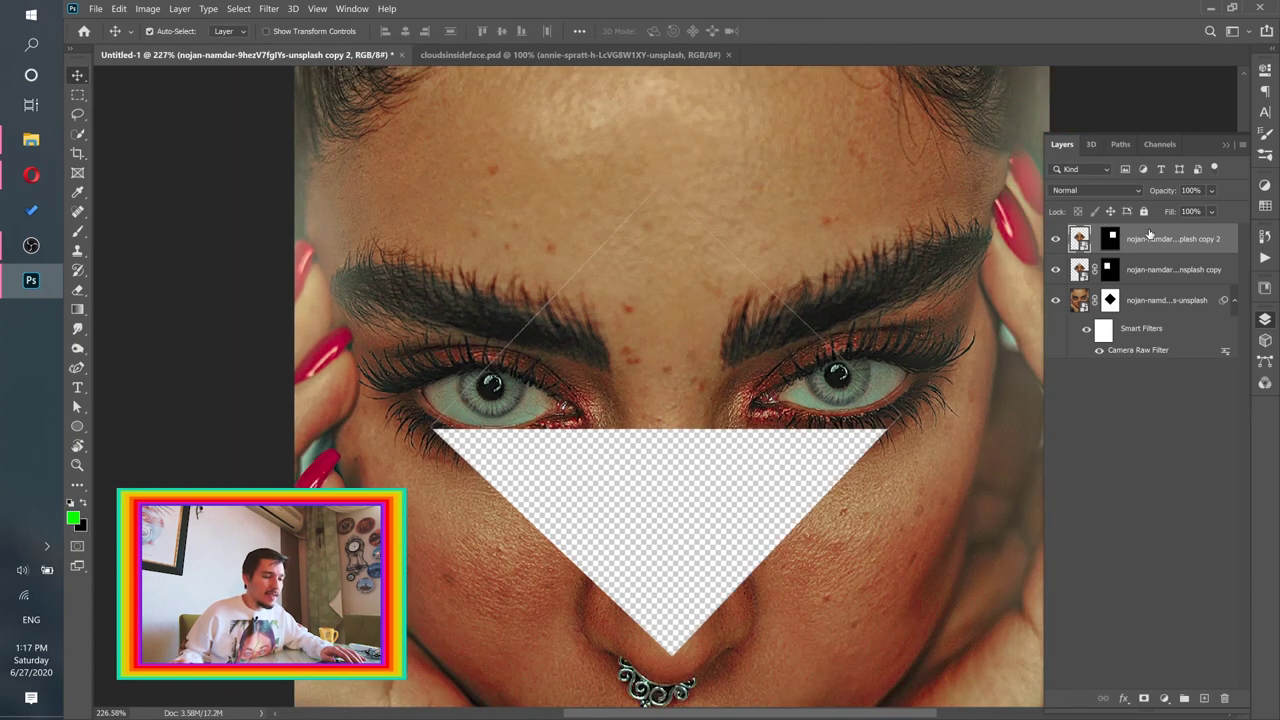
right_click(1156, 236)
click(985, 125)
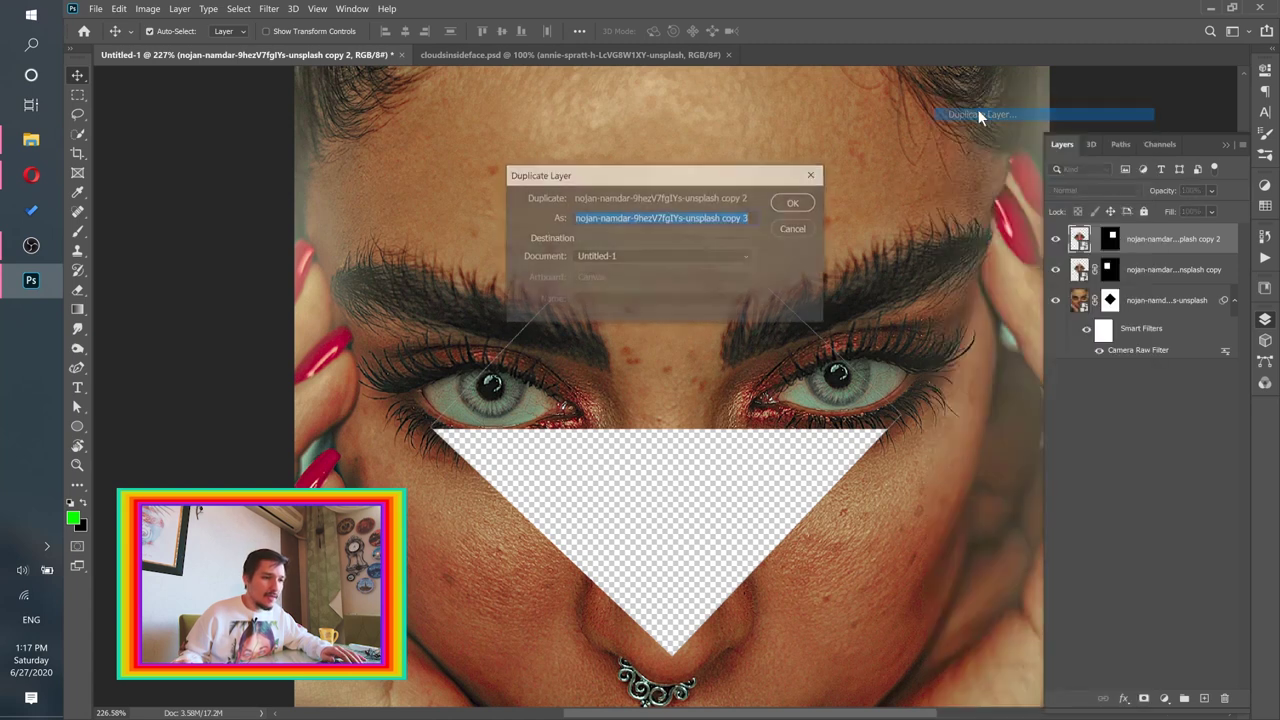
click(795, 204)
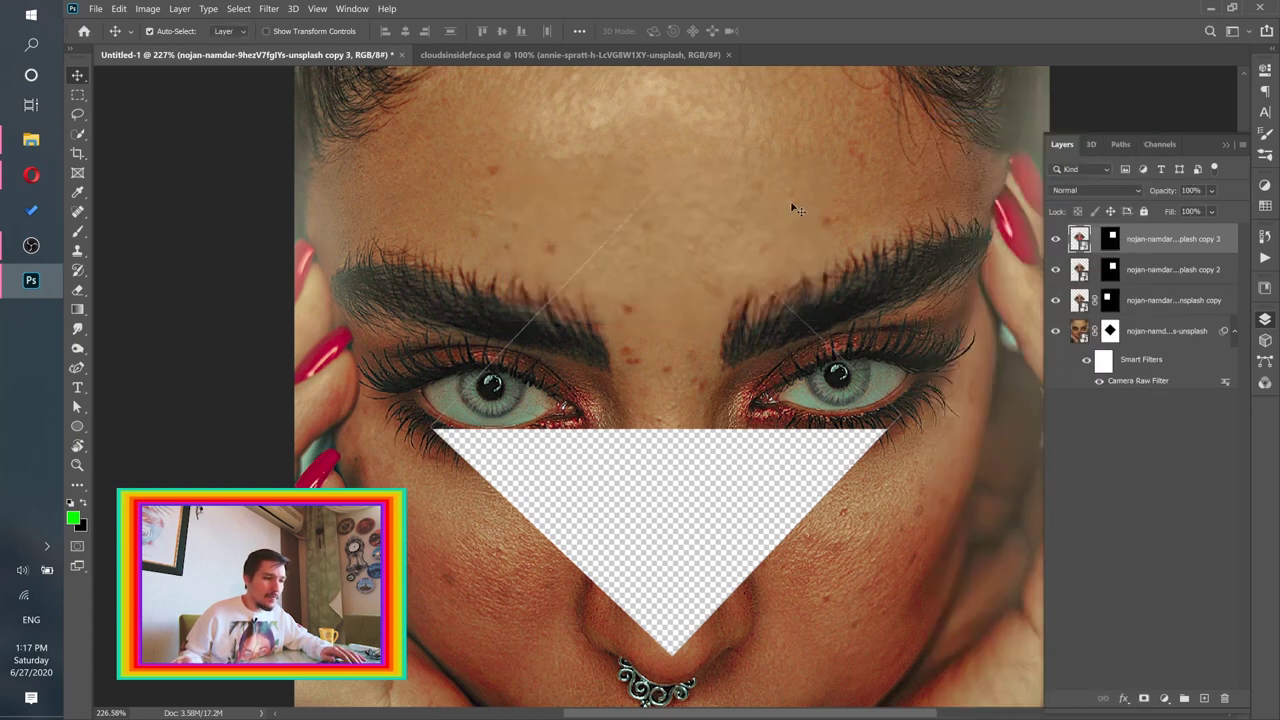
click(1111, 240)
drag(746, 353, 745, 586)
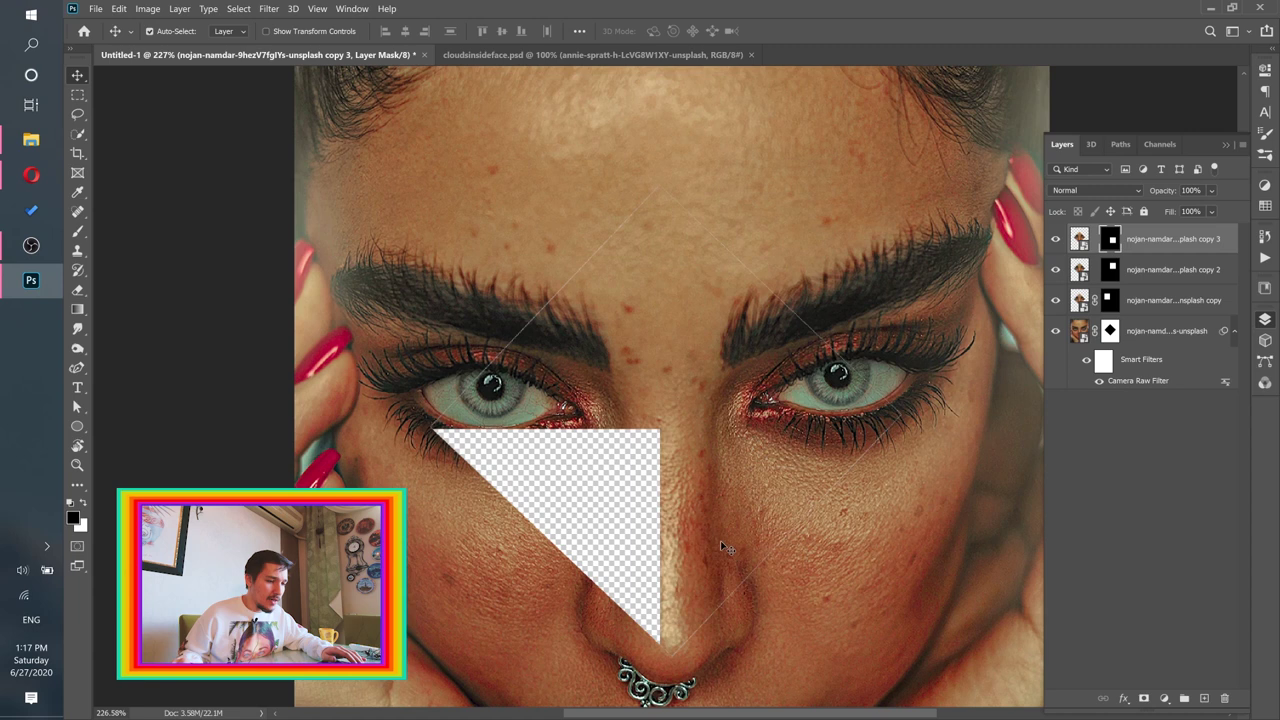
drag(722, 534, 732, 534)
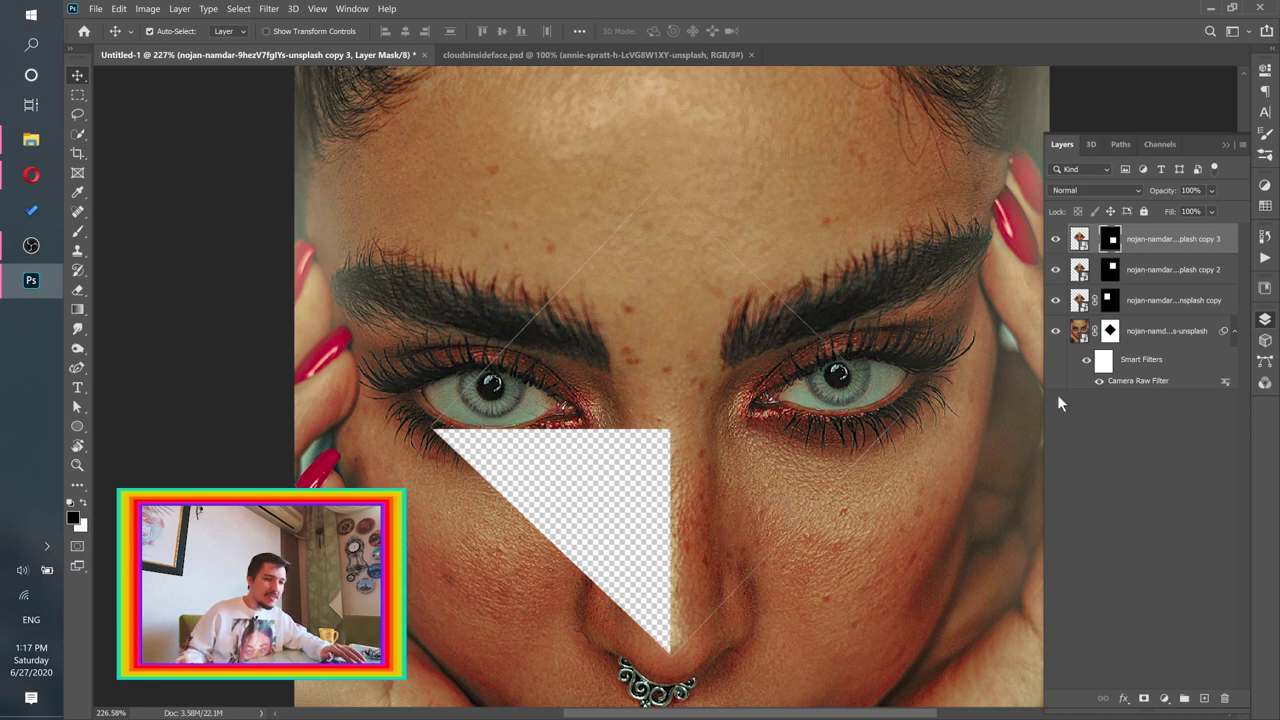
Step: Duplicate the lower-right quarter layer and move only the copy's mask across to the diamond's lower-left quarter
right_click(1188, 242)
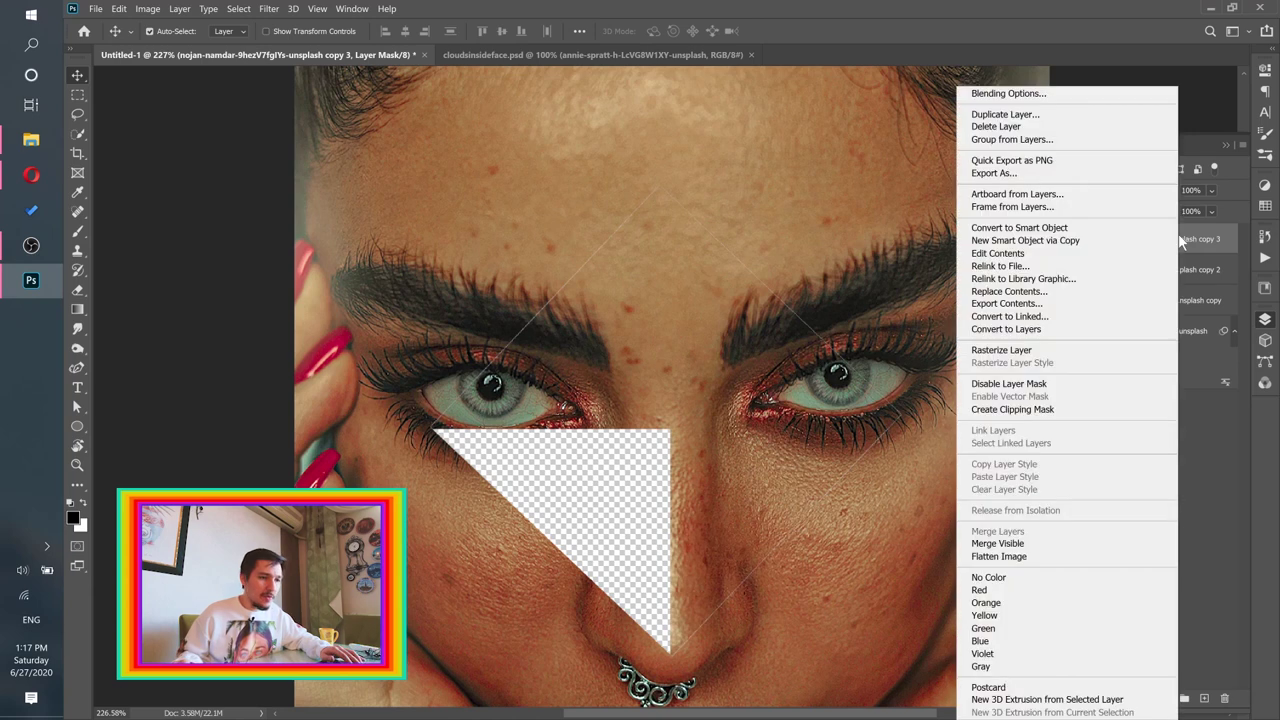
click(968, 115)
click(785, 201)
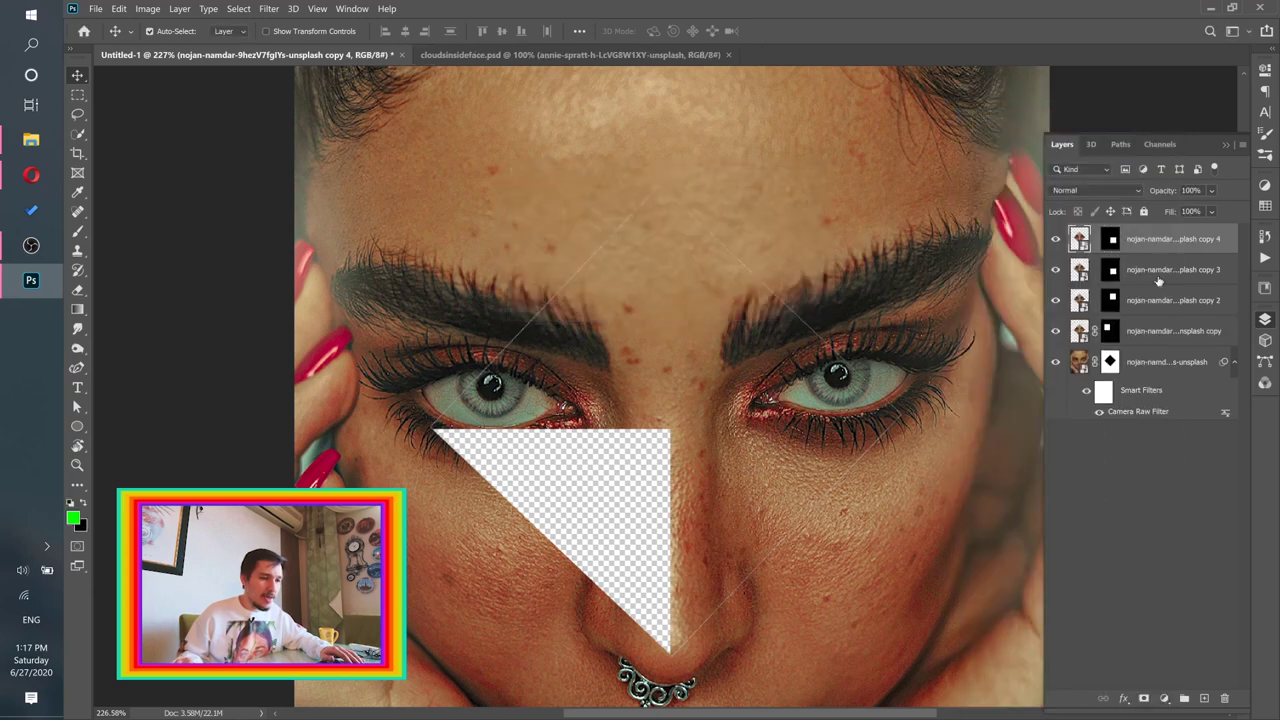
click(1111, 240)
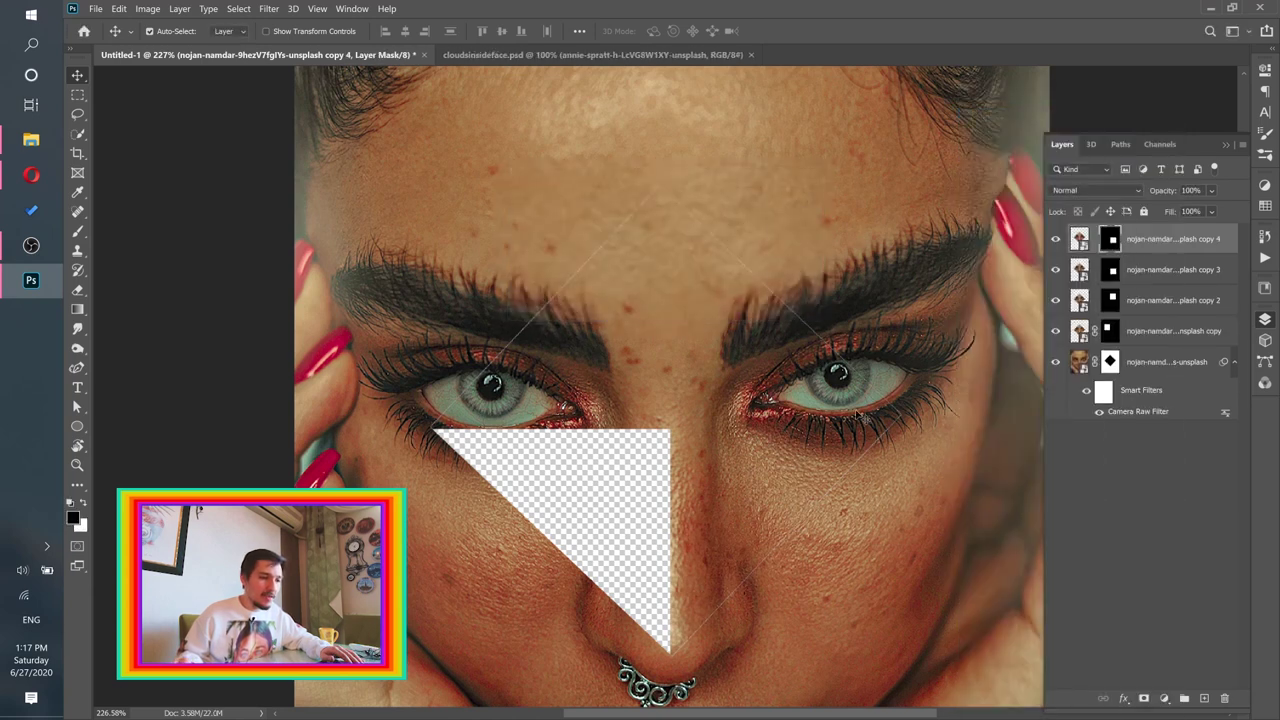
drag(777, 505, 532, 504)
click(1126, 533)
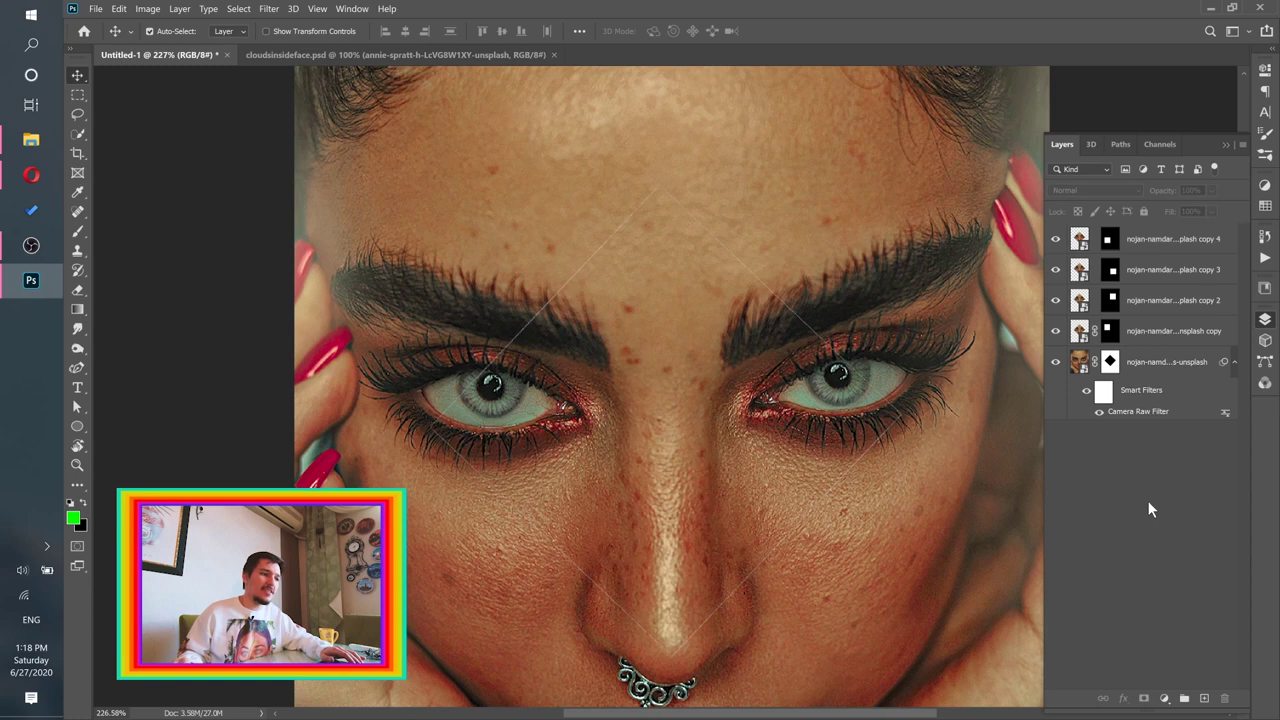
scroll(752, 414, down, 3)
scroll(752, 414, up, 3)
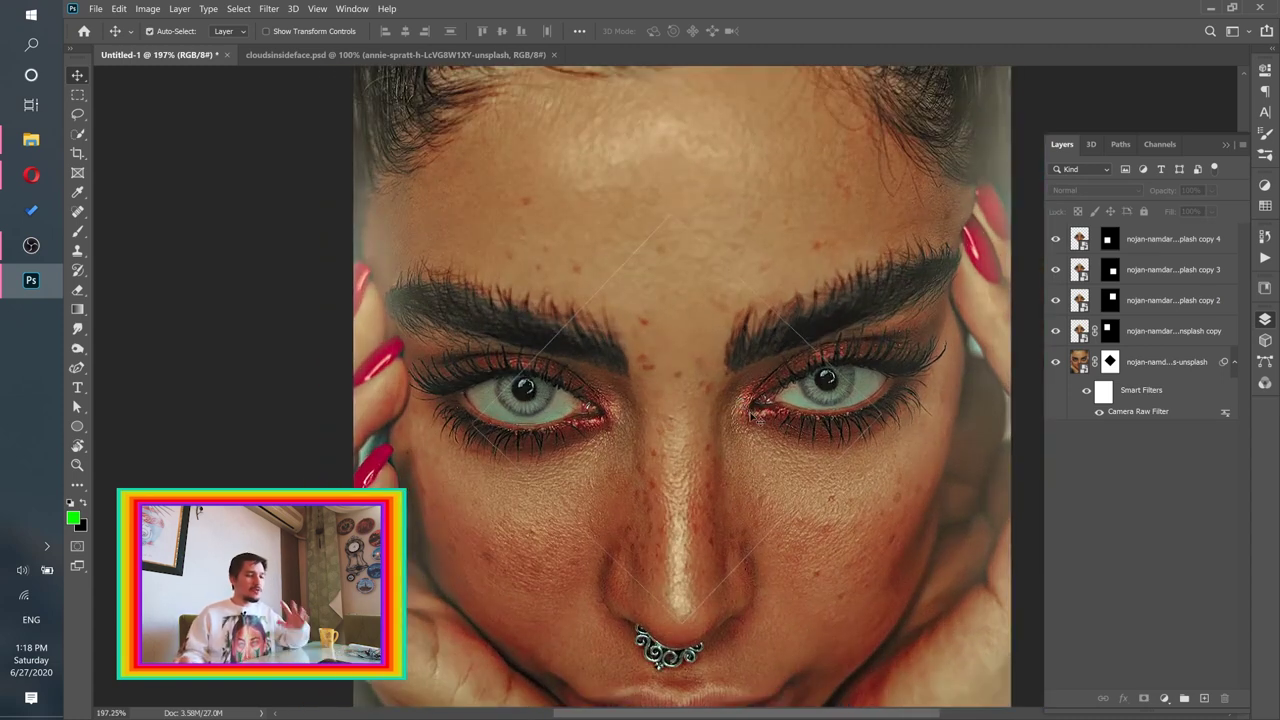
Step: Convert the lower-left, lower-right and upper-right quarter layers into individual smart objects
click(1172, 247)
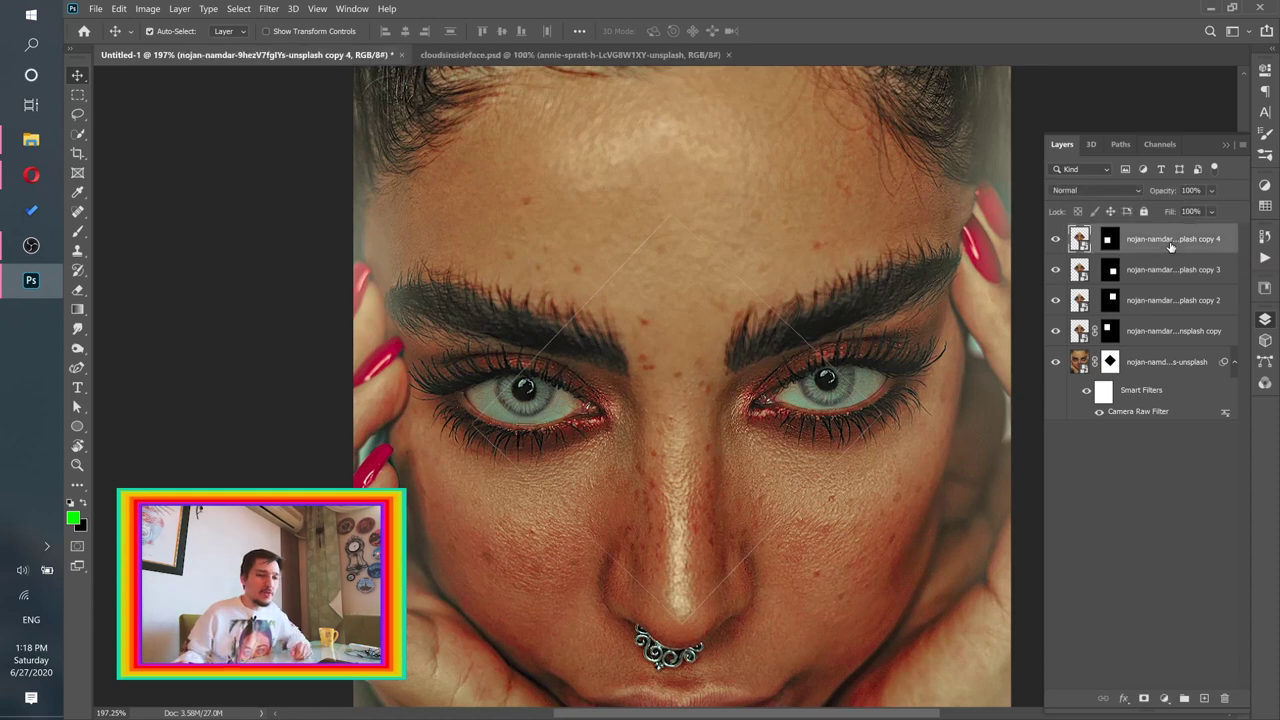
right_click(1172, 247)
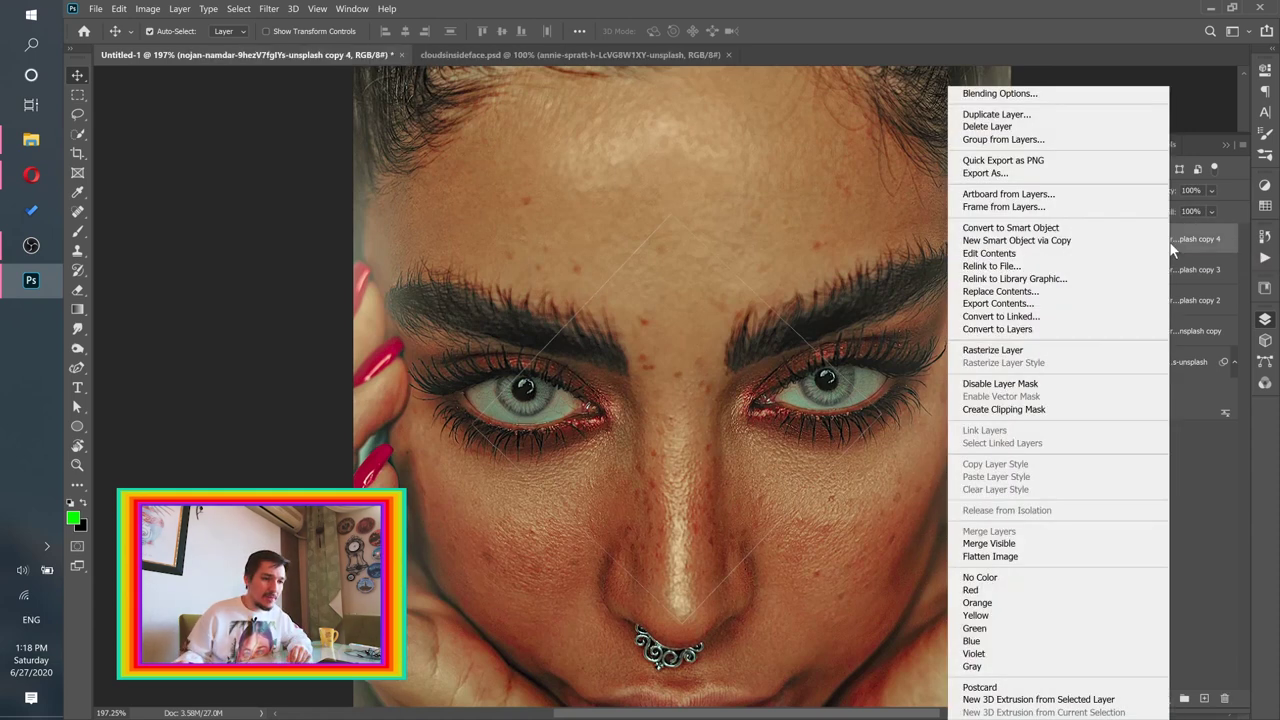
click(1010, 228)
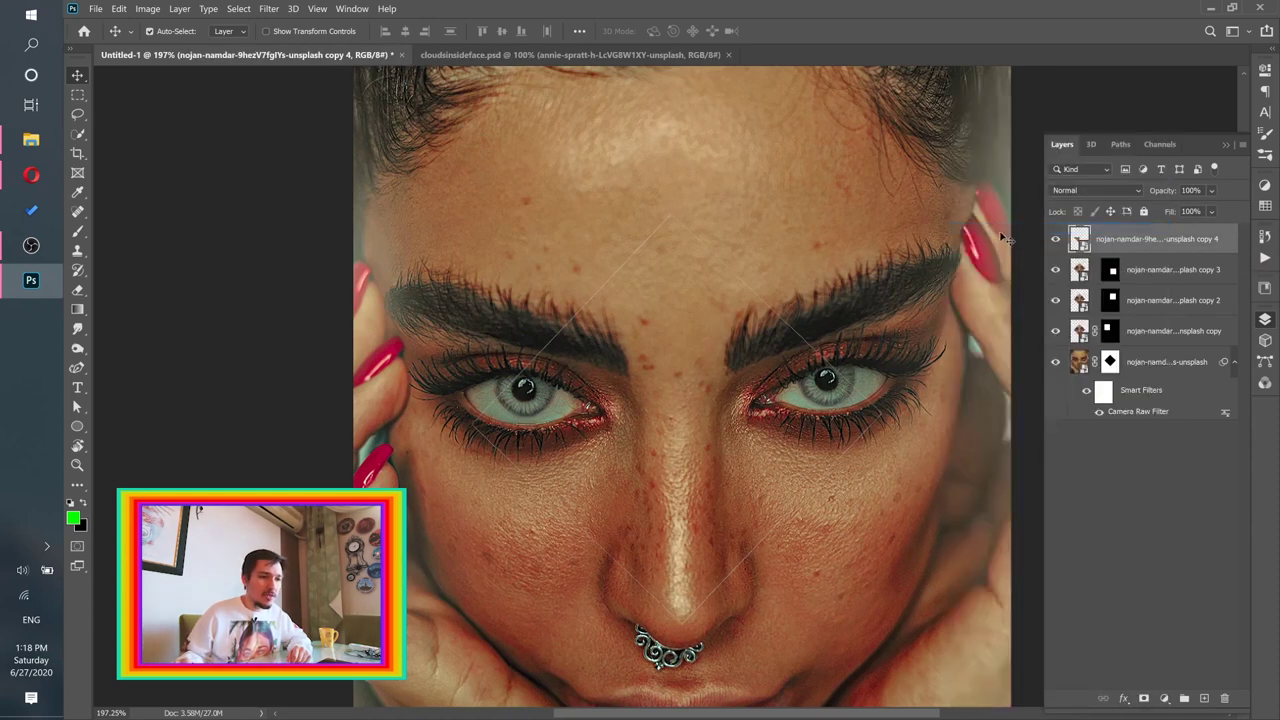
click(1193, 272)
right_click(1193, 272)
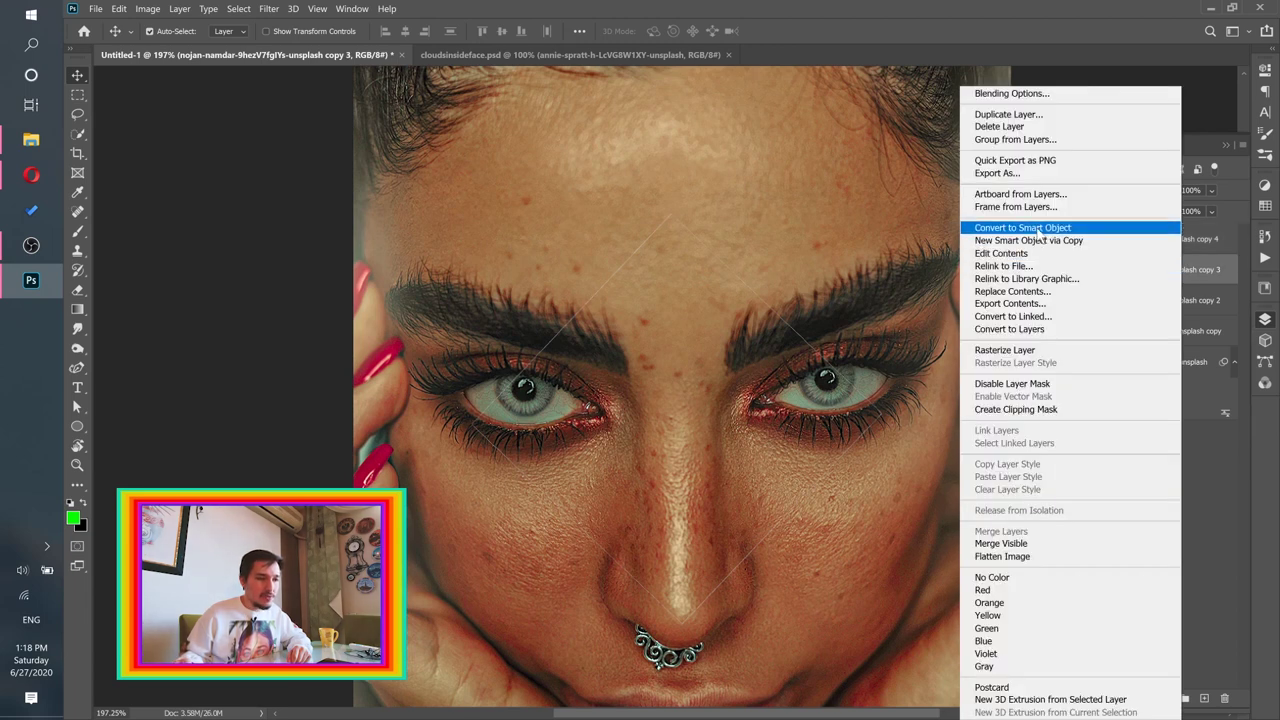
click(1040, 229)
click(1160, 305)
right_click(1160, 305)
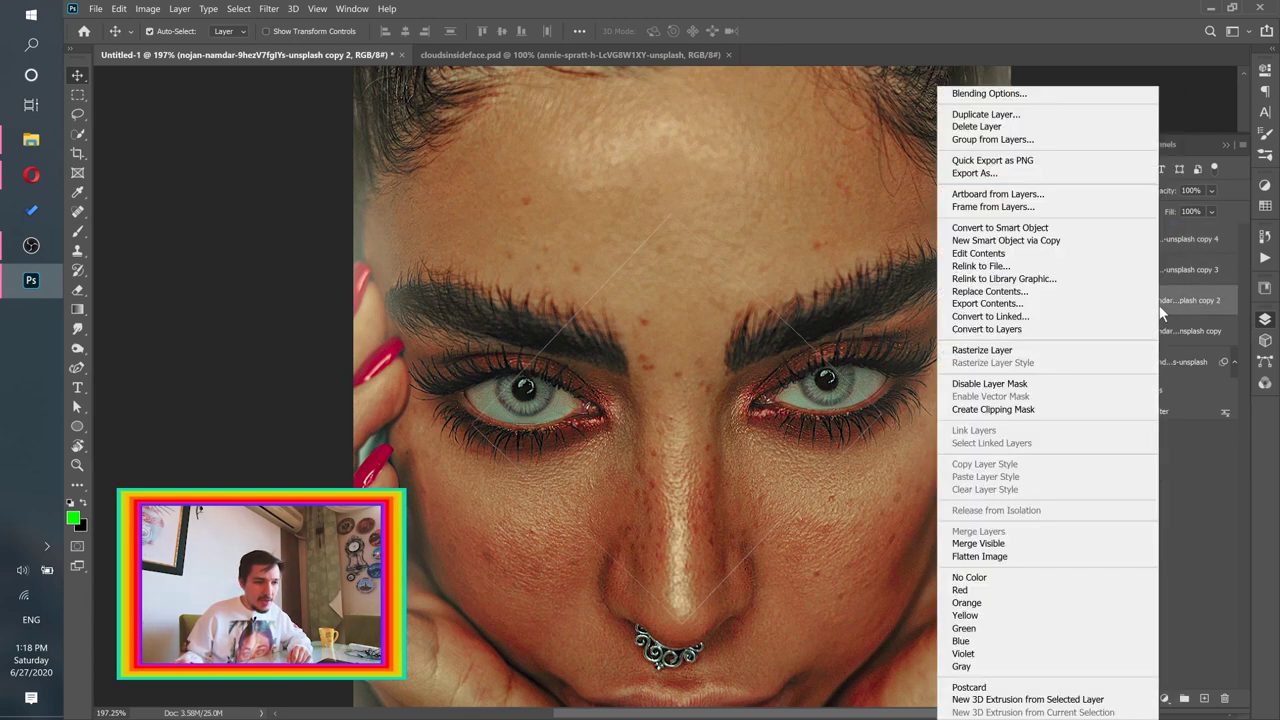
click(1010, 228)
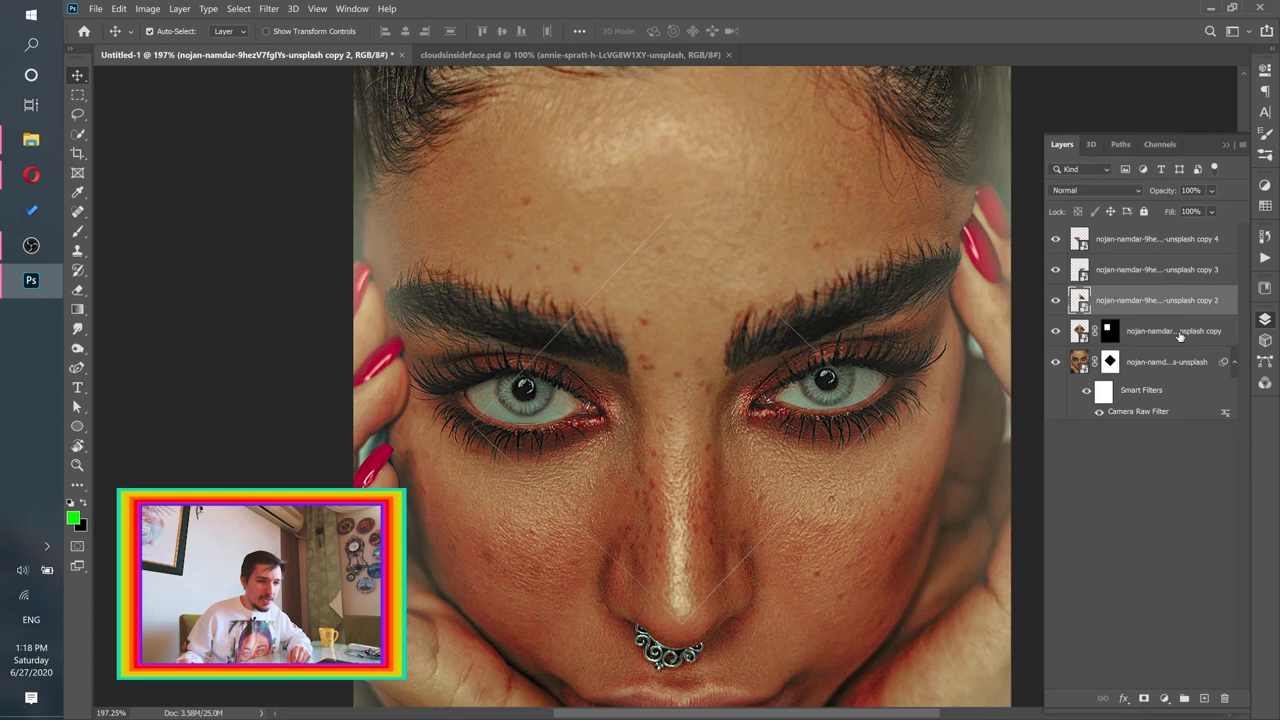
Step: Convert the upper-left quarter layer into a smart object
click(1180, 336)
right_click(1180, 336)
click(1020, 232)
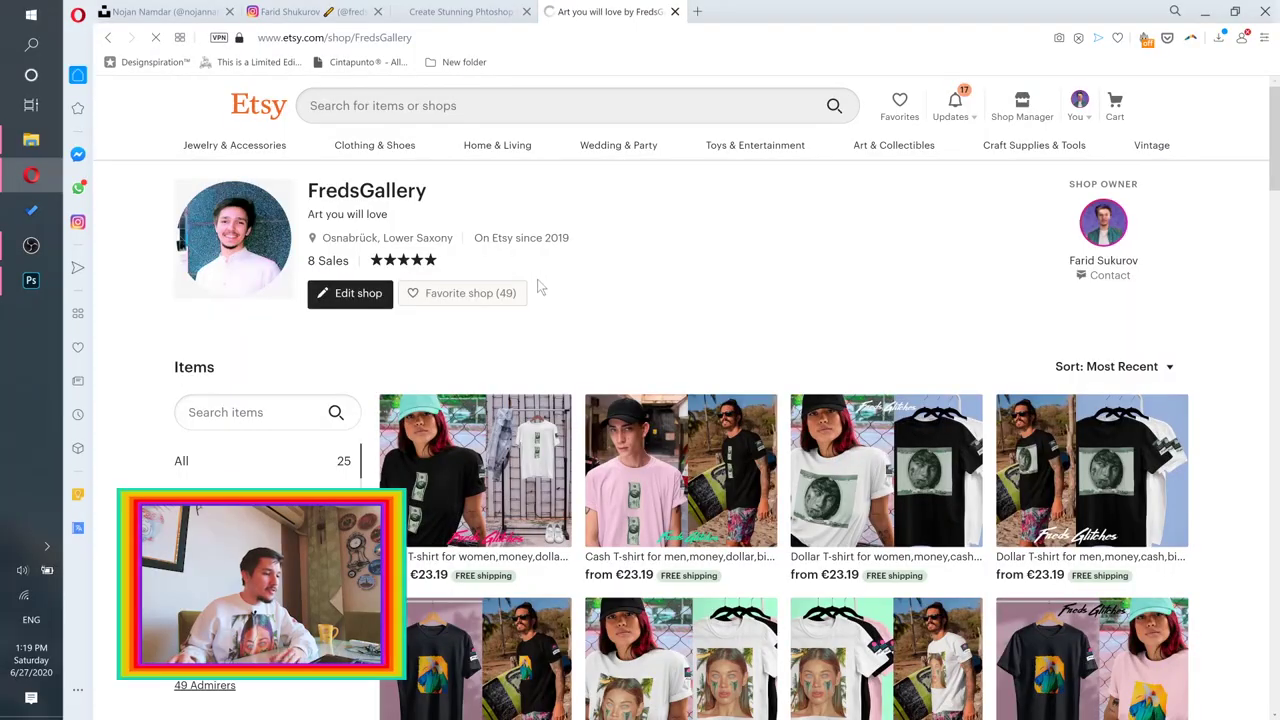
Step: Switch to the Opera browser and view the Bad Rainbows men's T-shirt photos in the FredsGallery Etsy shop
scroll(600, 300, down, 3)
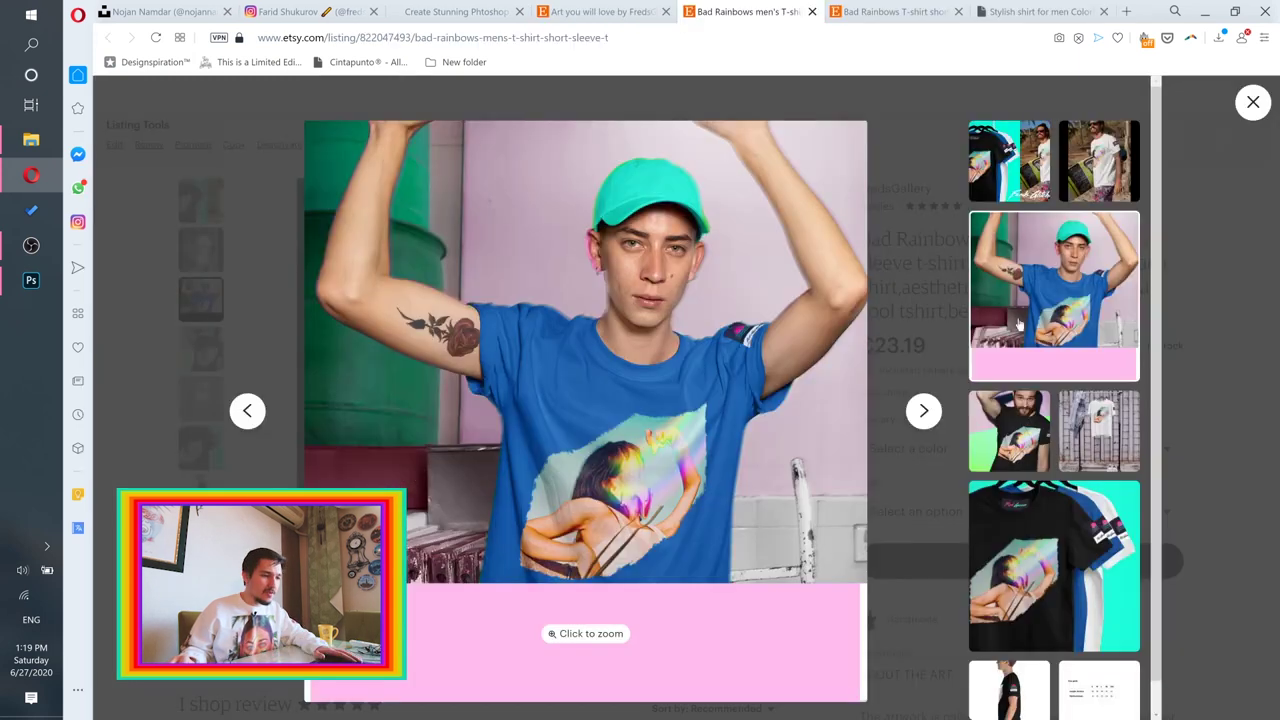
click(637, 480)
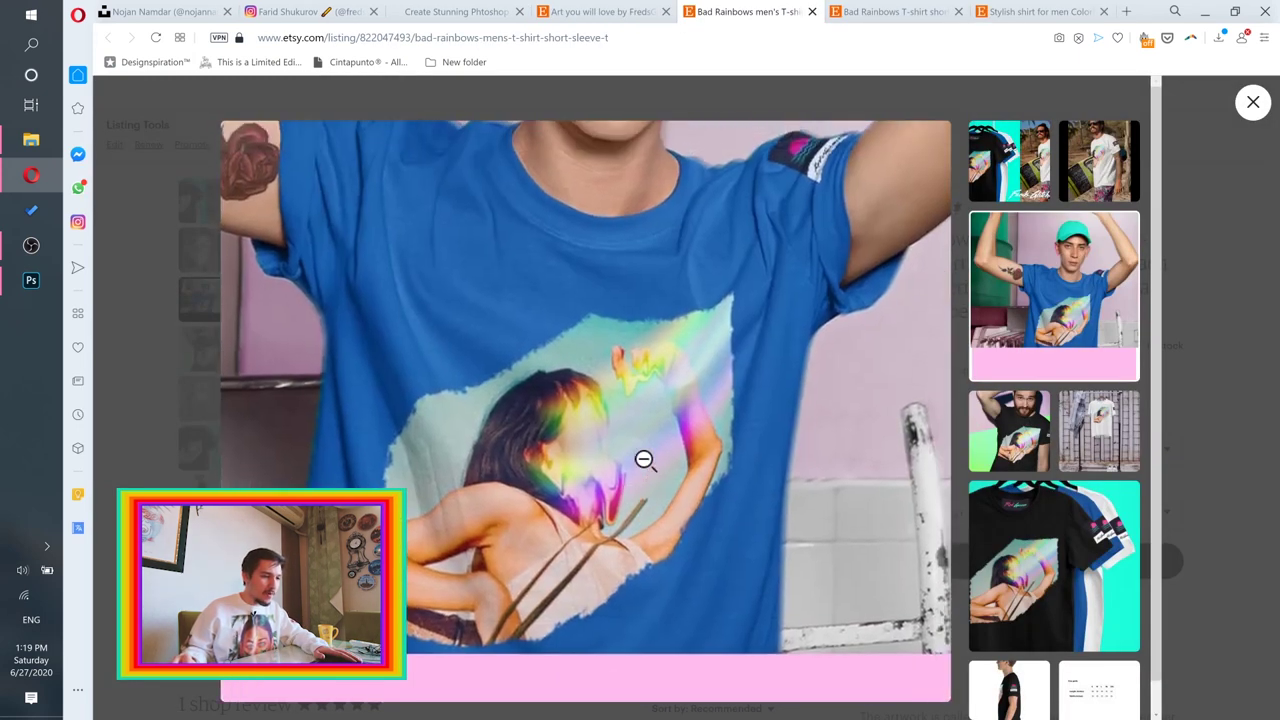
click(643, 457)
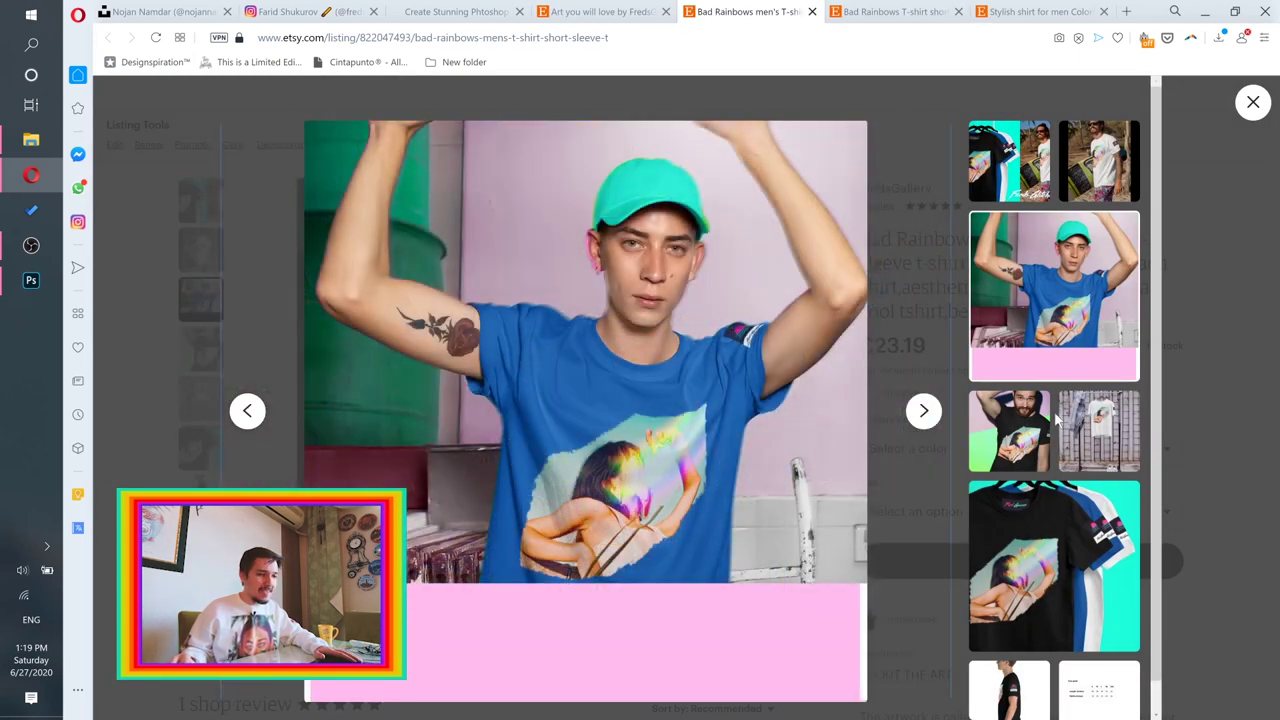
click(1062, 168)
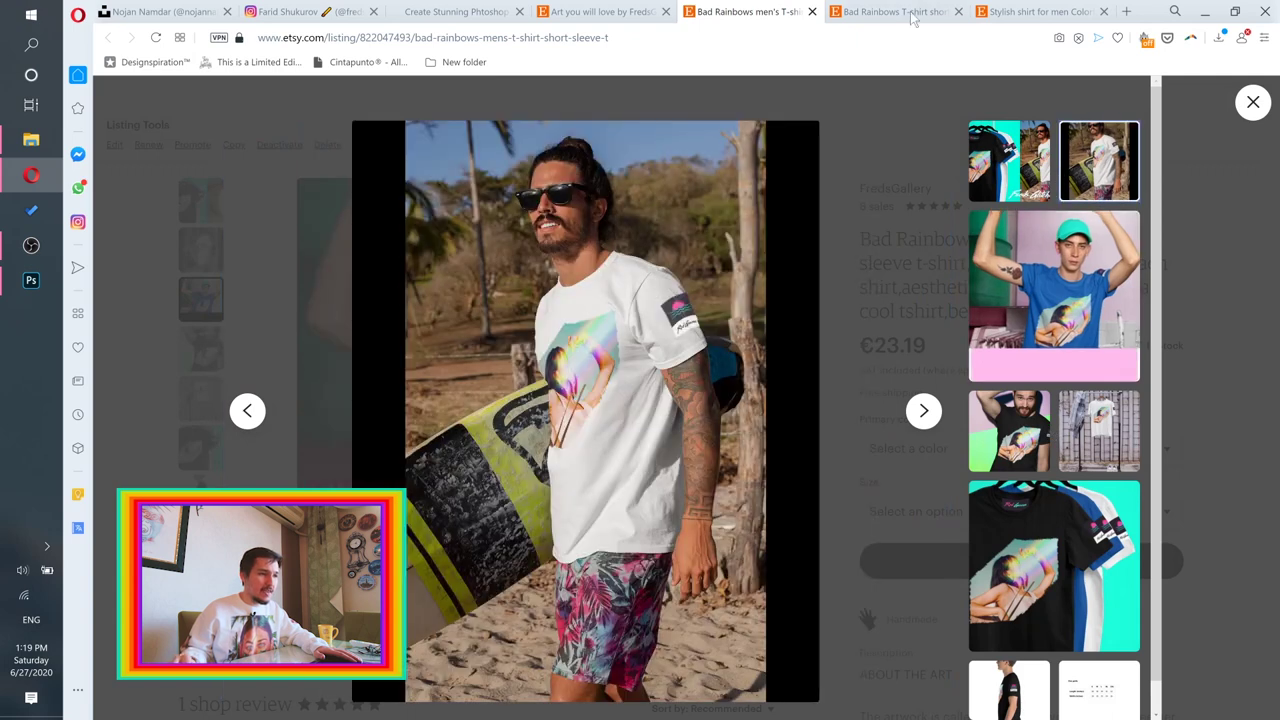
Step: Look at the female Bad Rainbows T-shirt listing and the photos of the Colorful Tears men's shirt
click(912, 18)
scroll(450, 420, down, 2)
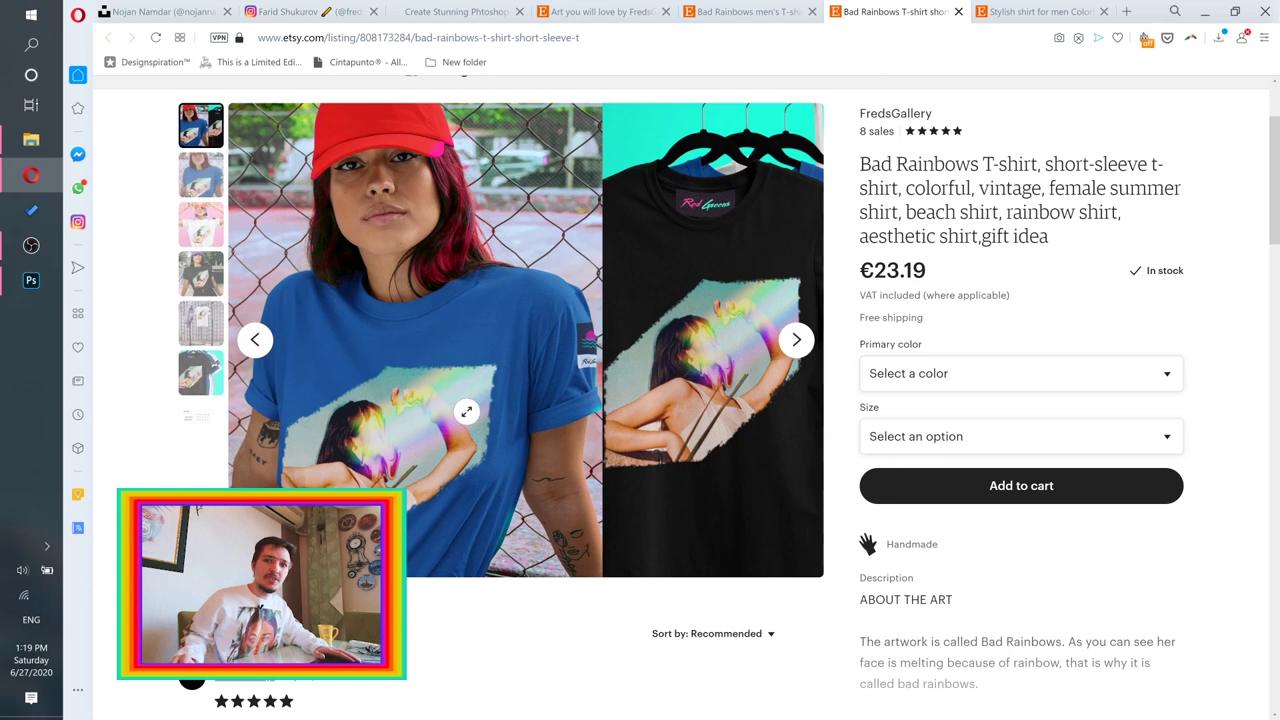
click(1071, 11)
click(202, 369)
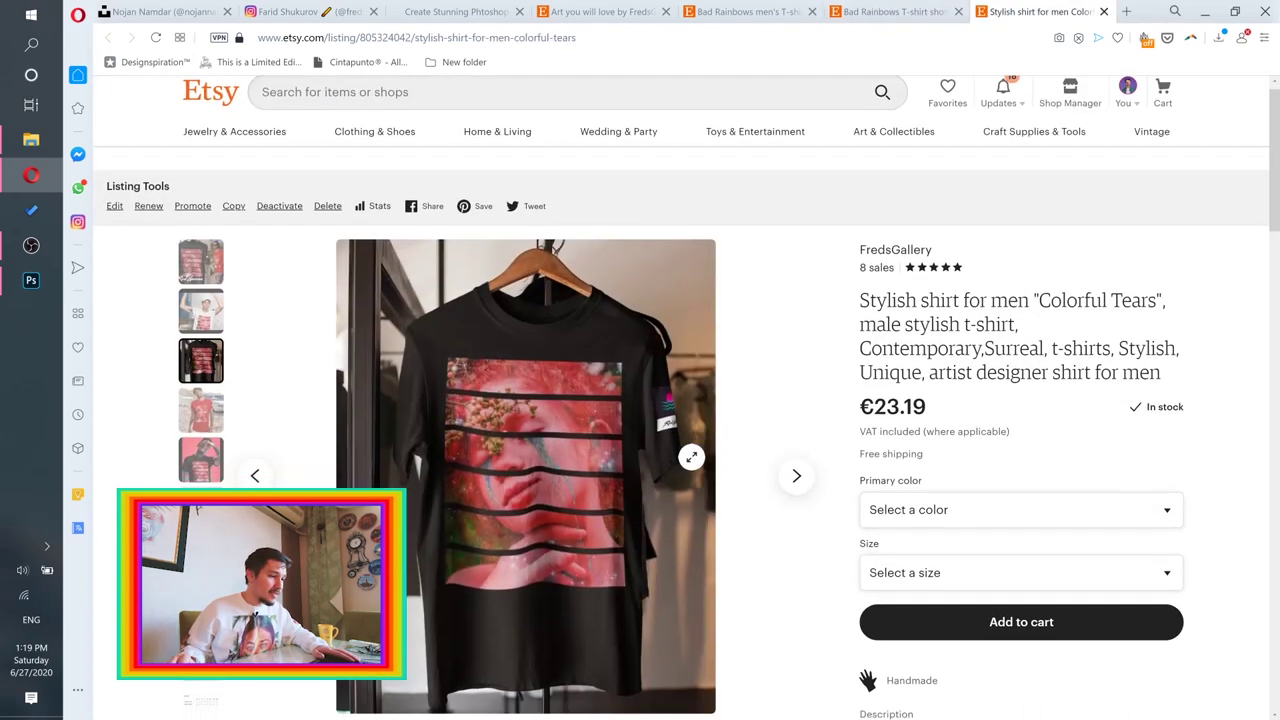
scroll(691, 457, down, 1)
click(201, 249)
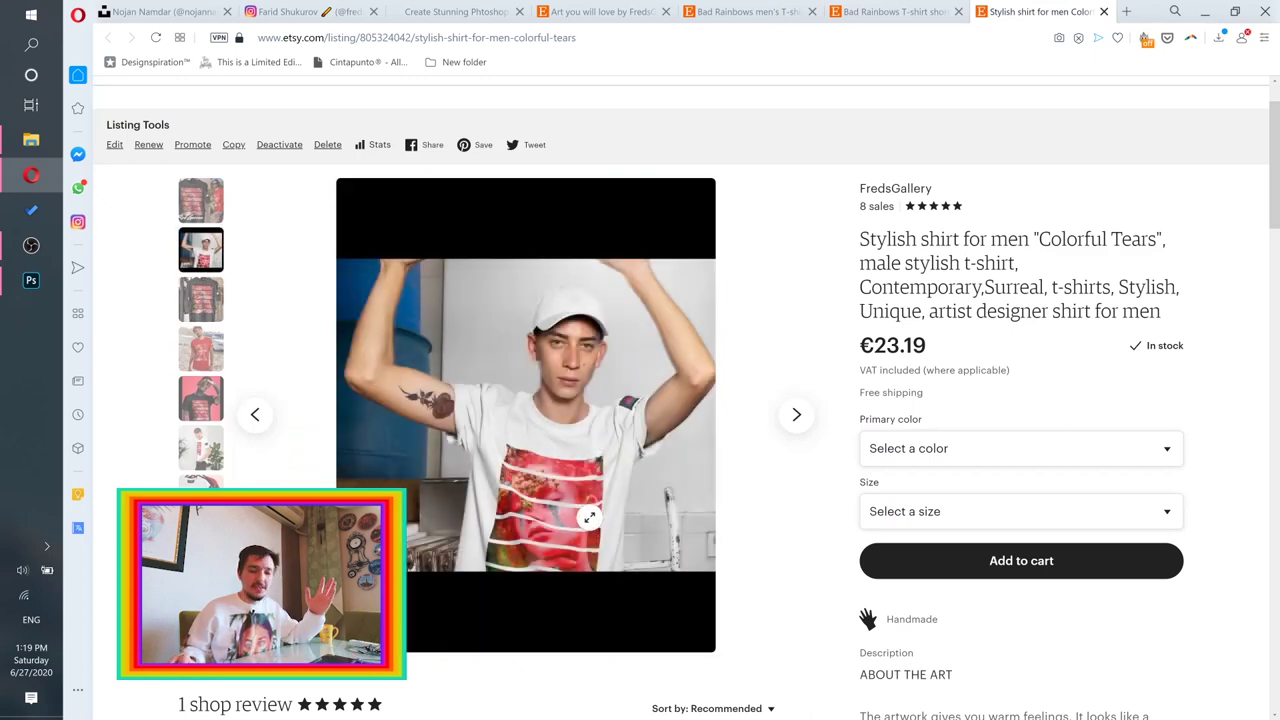
Step: Switch back to Photoshop and warp the upper-left quarter, folding its inner corner outward over the eyebrow
key(alt+Tab)
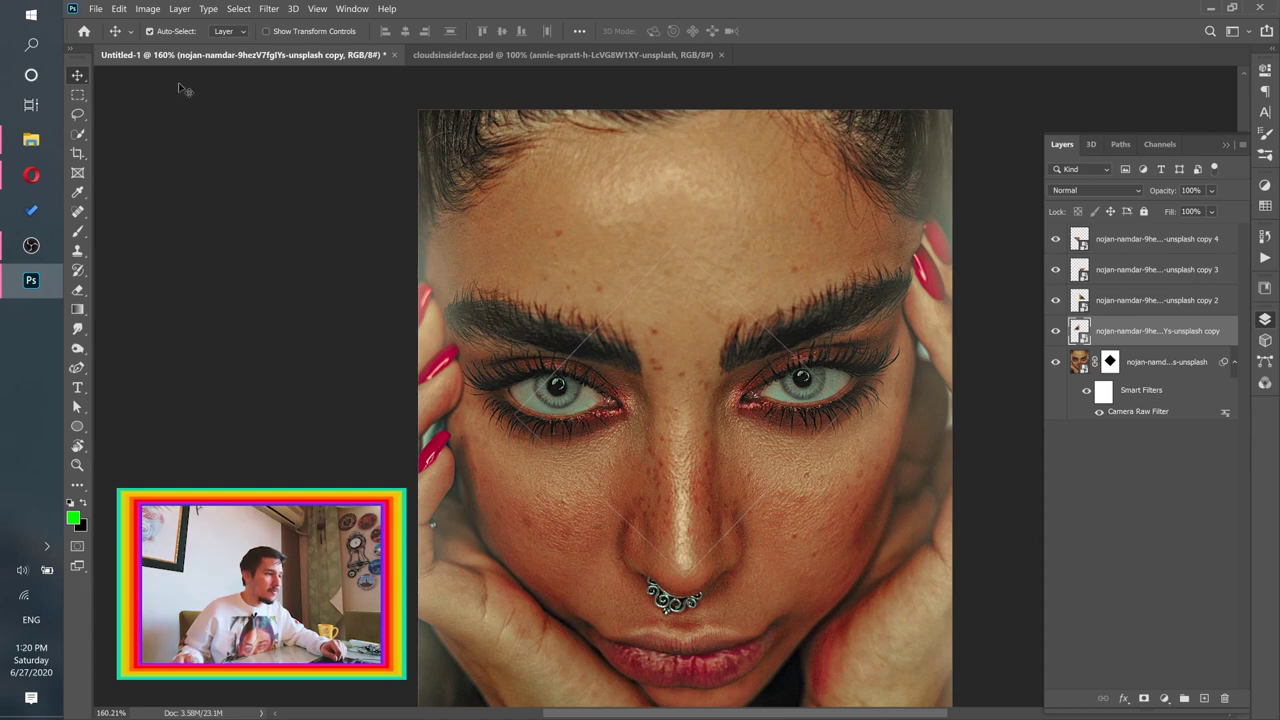
click(118, 8)
mouse_move(240, 330)
click(342, 418)
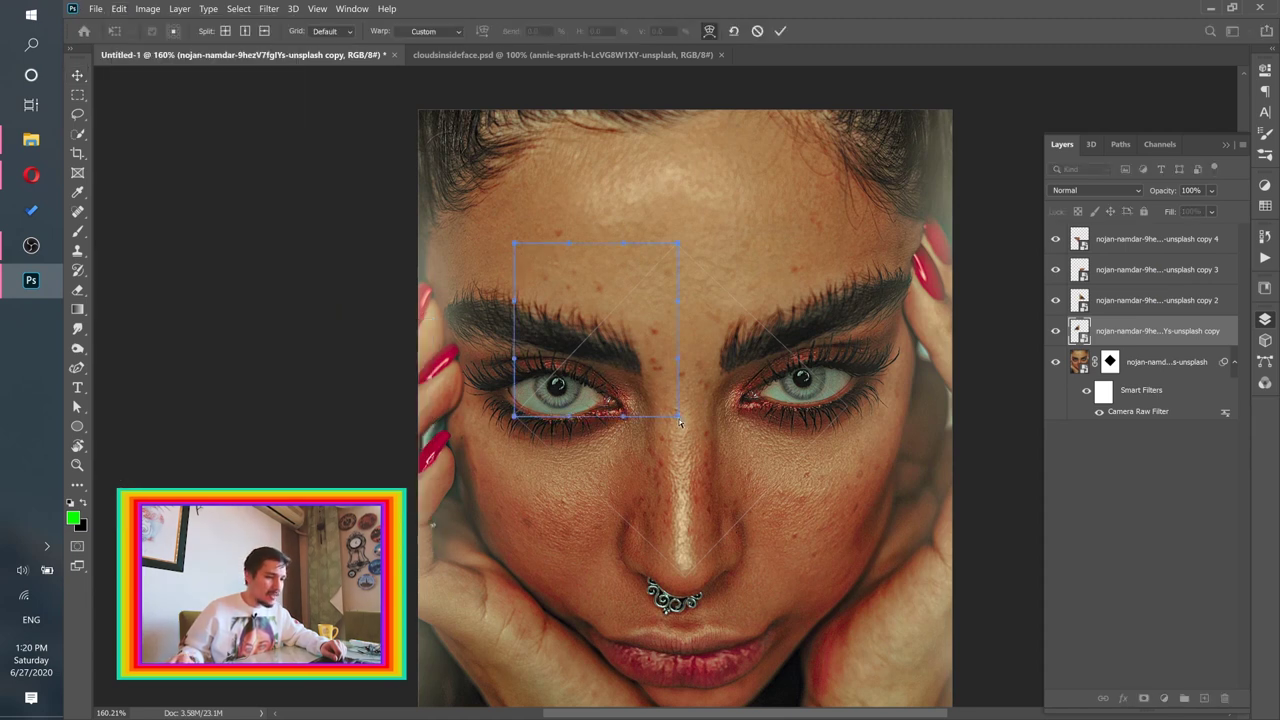
drag(679, 420, 548, 282)
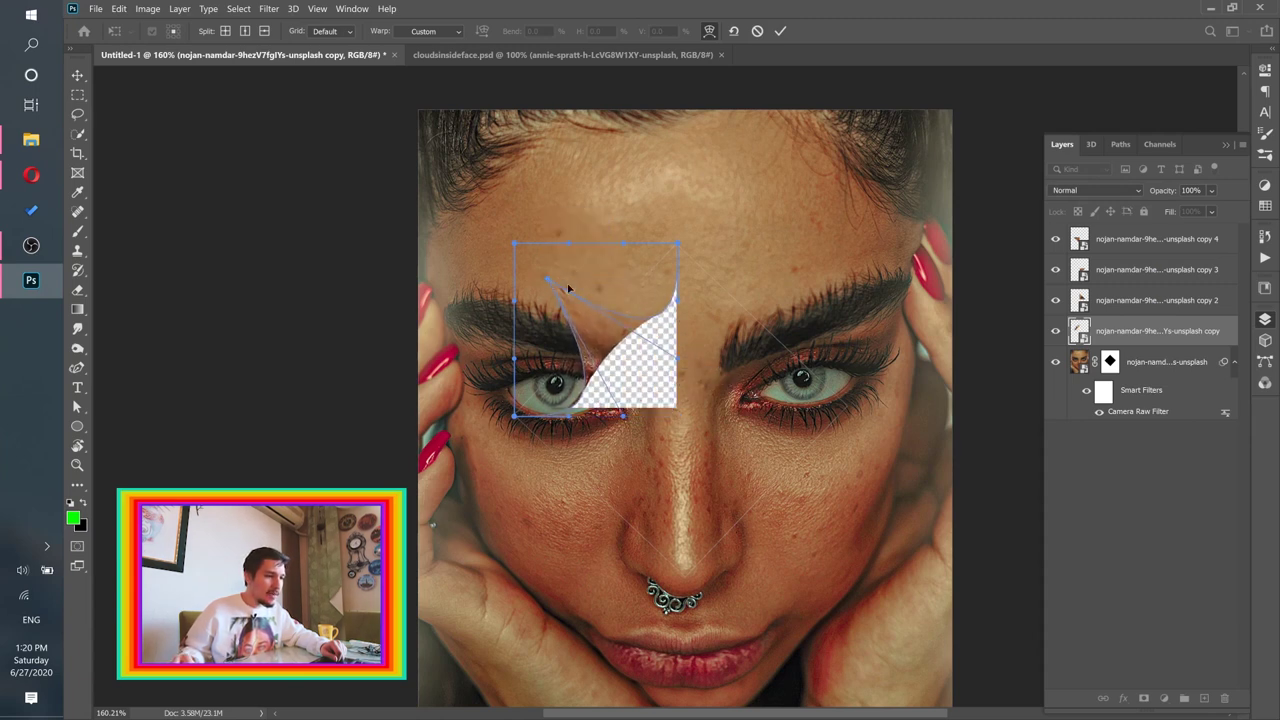
click(781, 31)
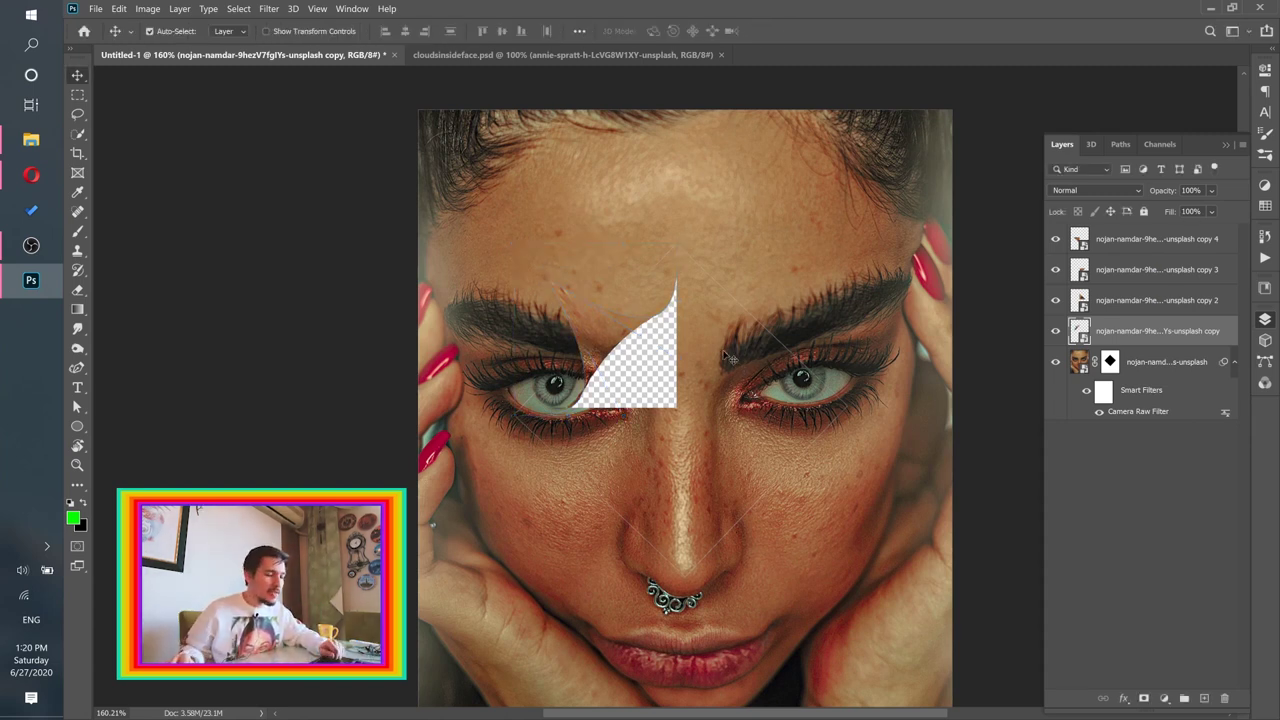
Step: Warp the upper-right quarter, folding its inner corner outward to the other eyebrow and refining the curl's edge
key(alt+bracketright)
click(119, 9)
mouse_move(253, 324)
click(321, 414)
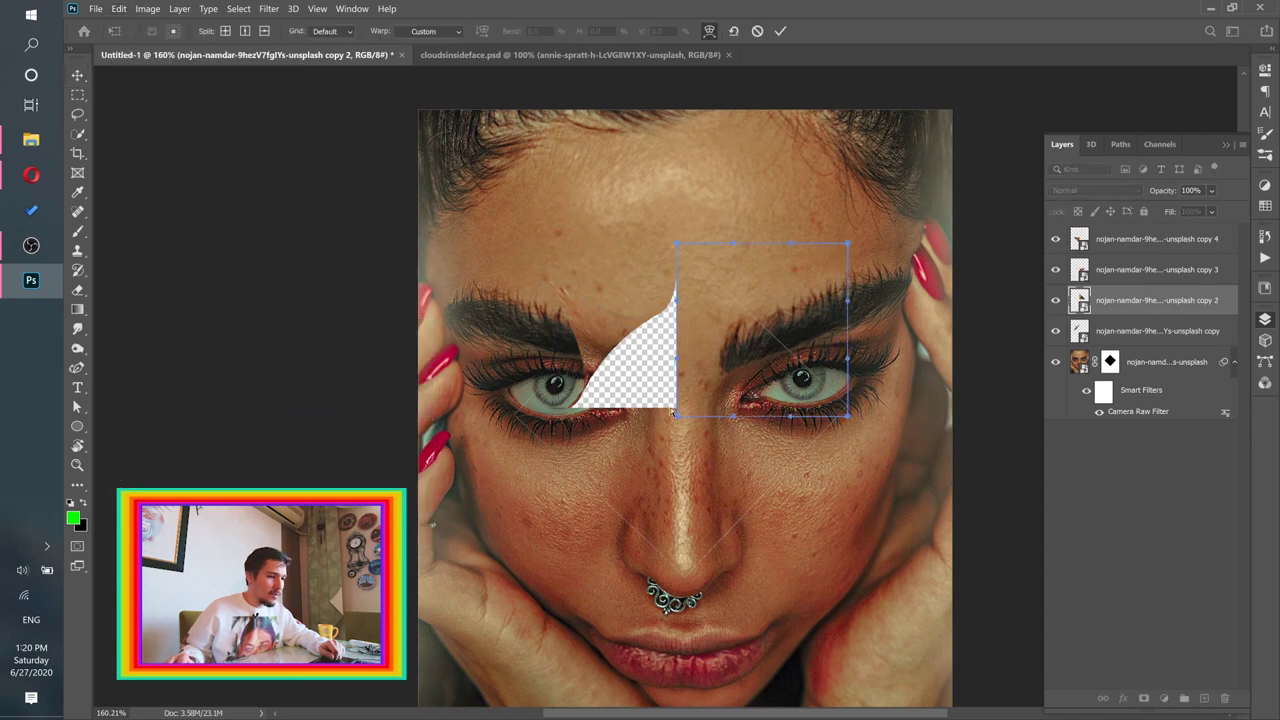
drag(678, 418, 806, 302)
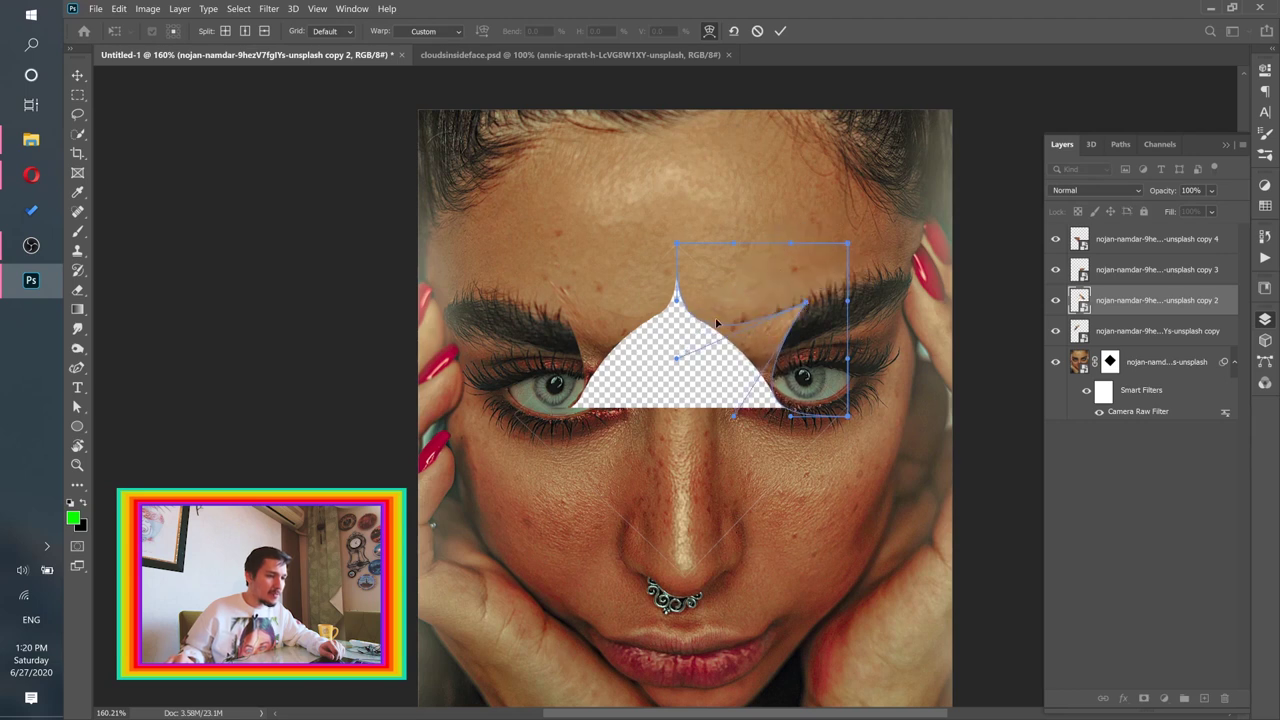
drag(714, 330, 721, 307)
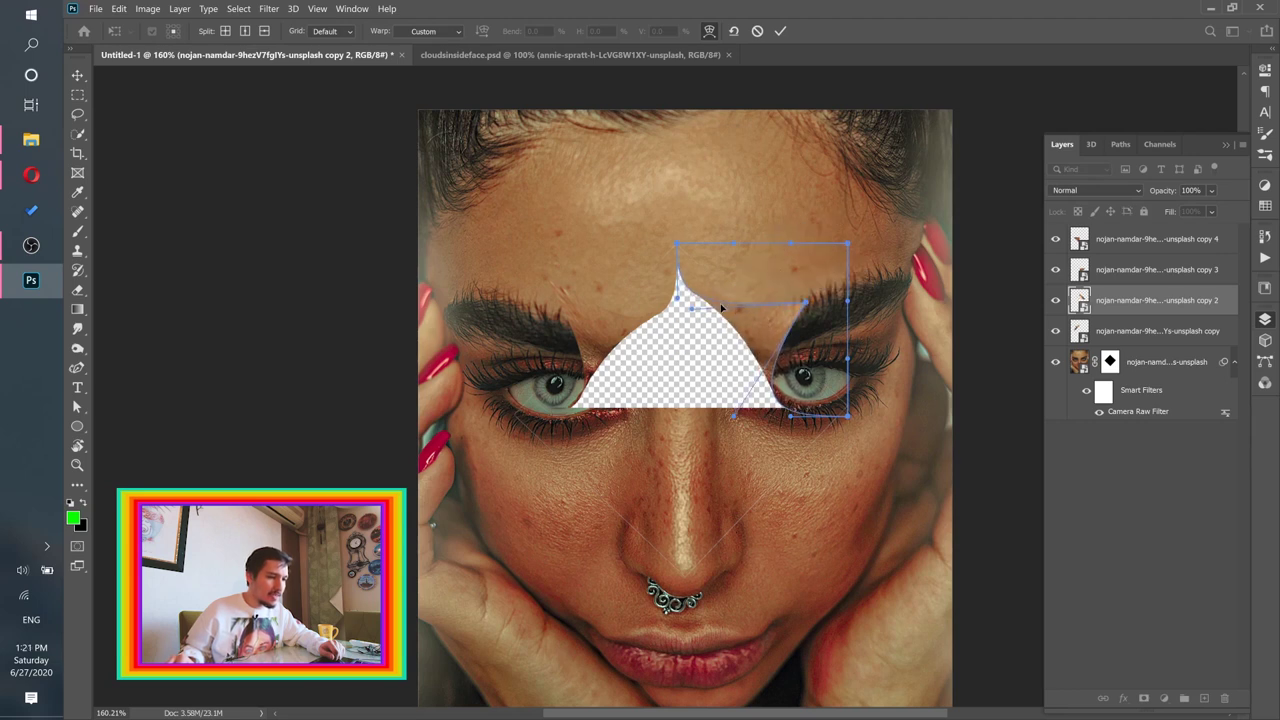
drag(806, 304, 816, 311)
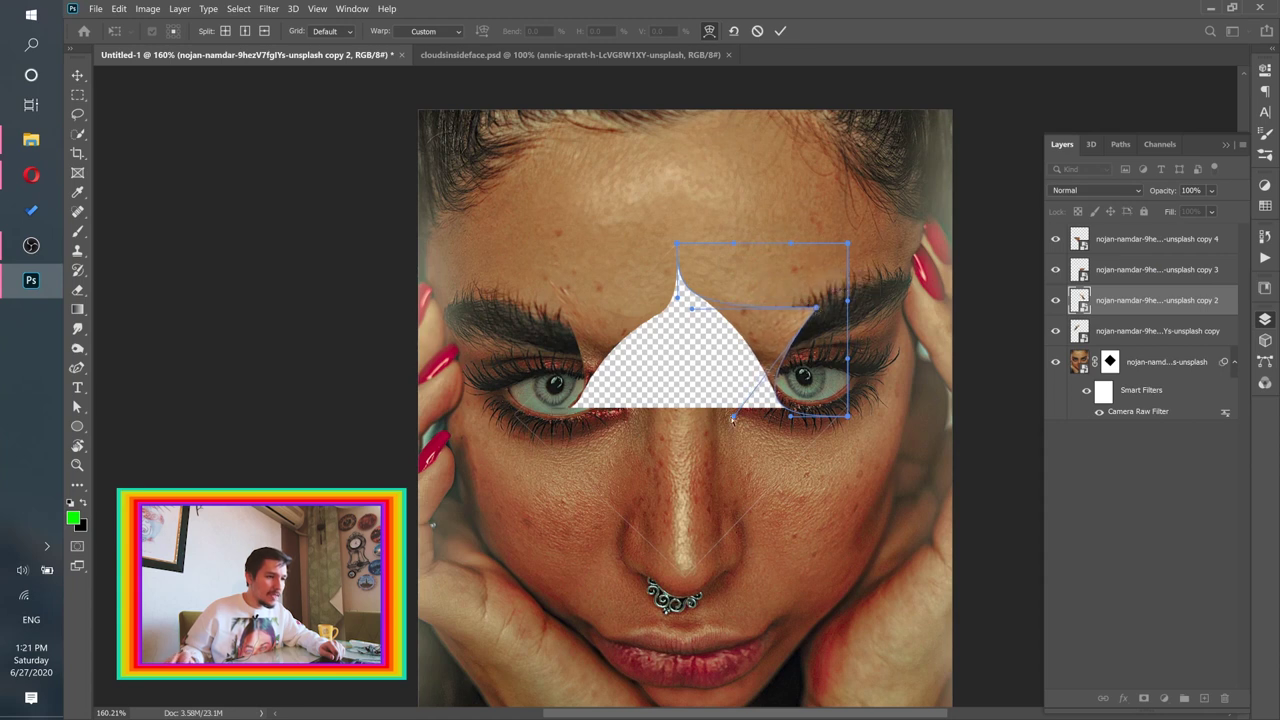
click(762, 31)
Step: Warp the lower-left quarter, folding its inner corner down onto the cheek and smoothing the curled edge
click(635, 472)
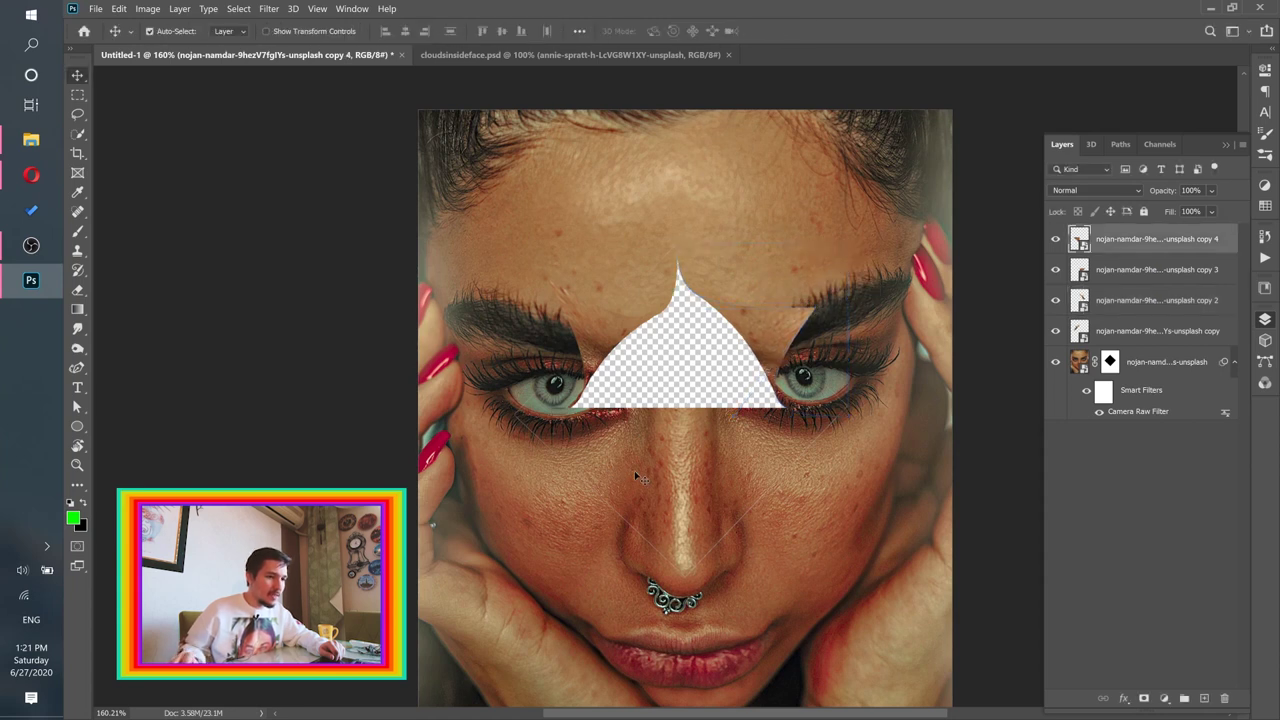
click(119, 8)
mouse_move(250, 321)
click(315, 413)
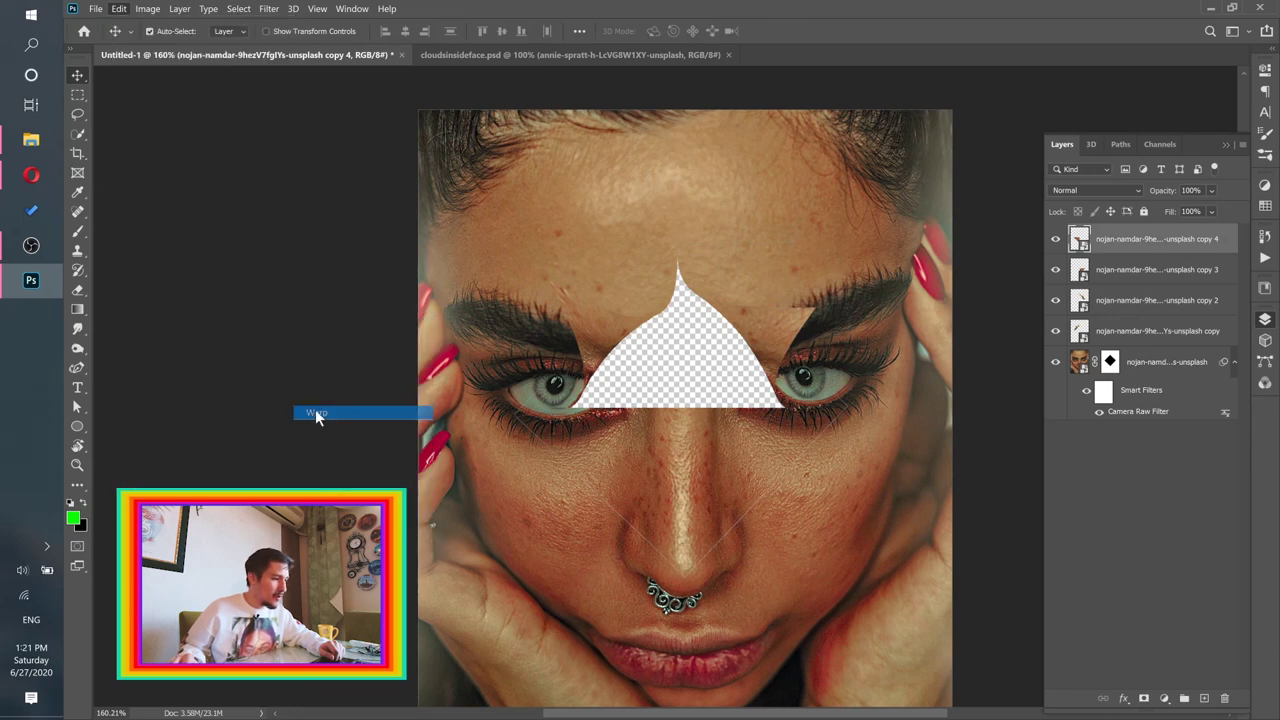
drag(684, 408, 600, 548)
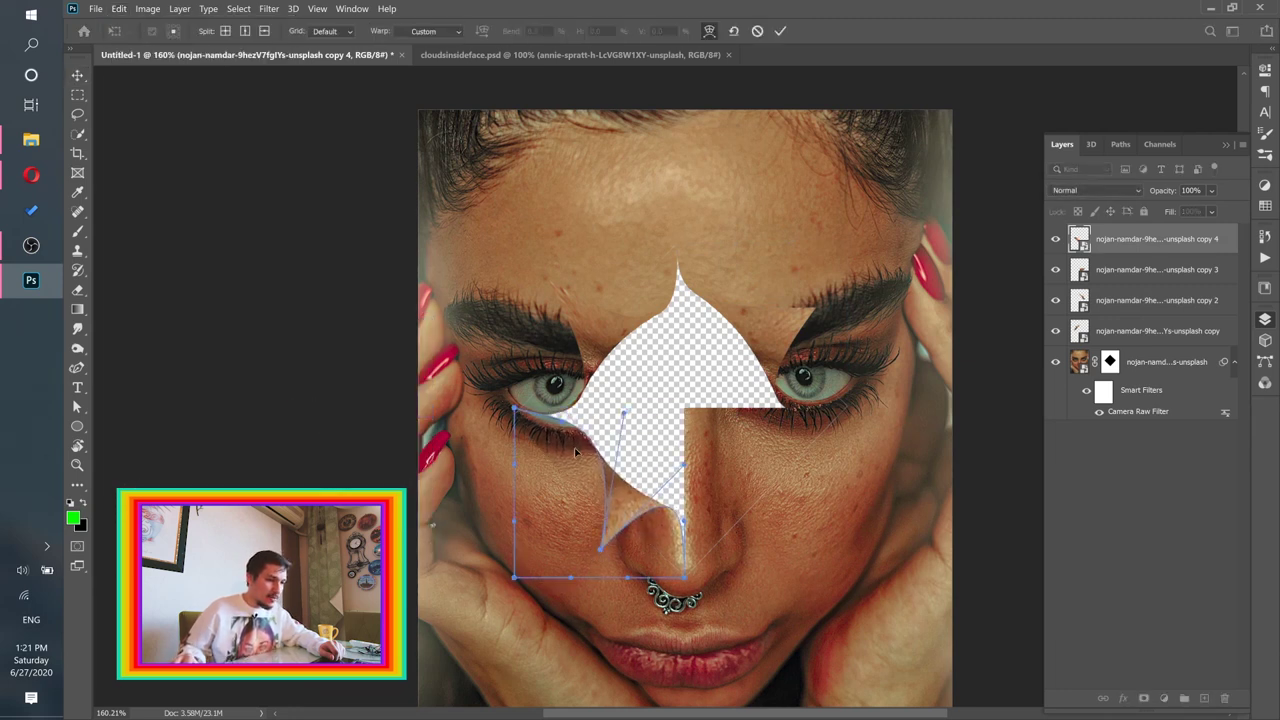
drag(576, 443, 586, 423)
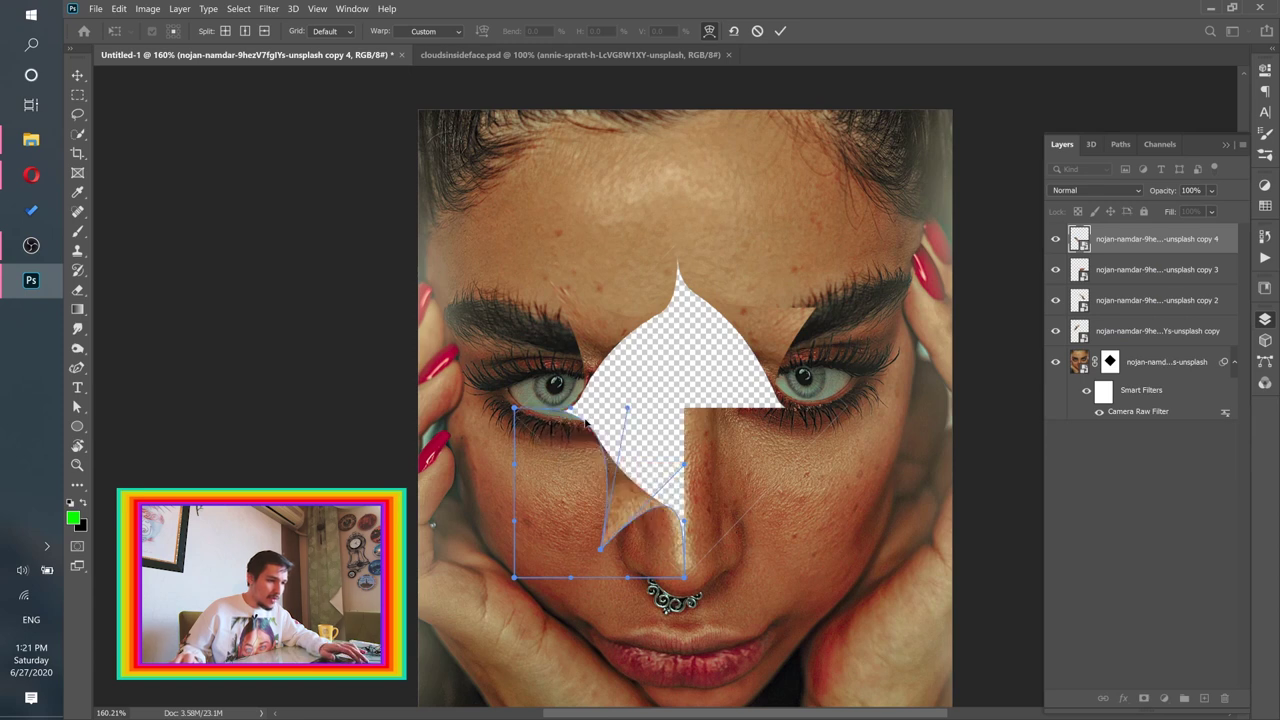
drag(602, 450, 599, 449)
drag(600, 552, 574, 550)
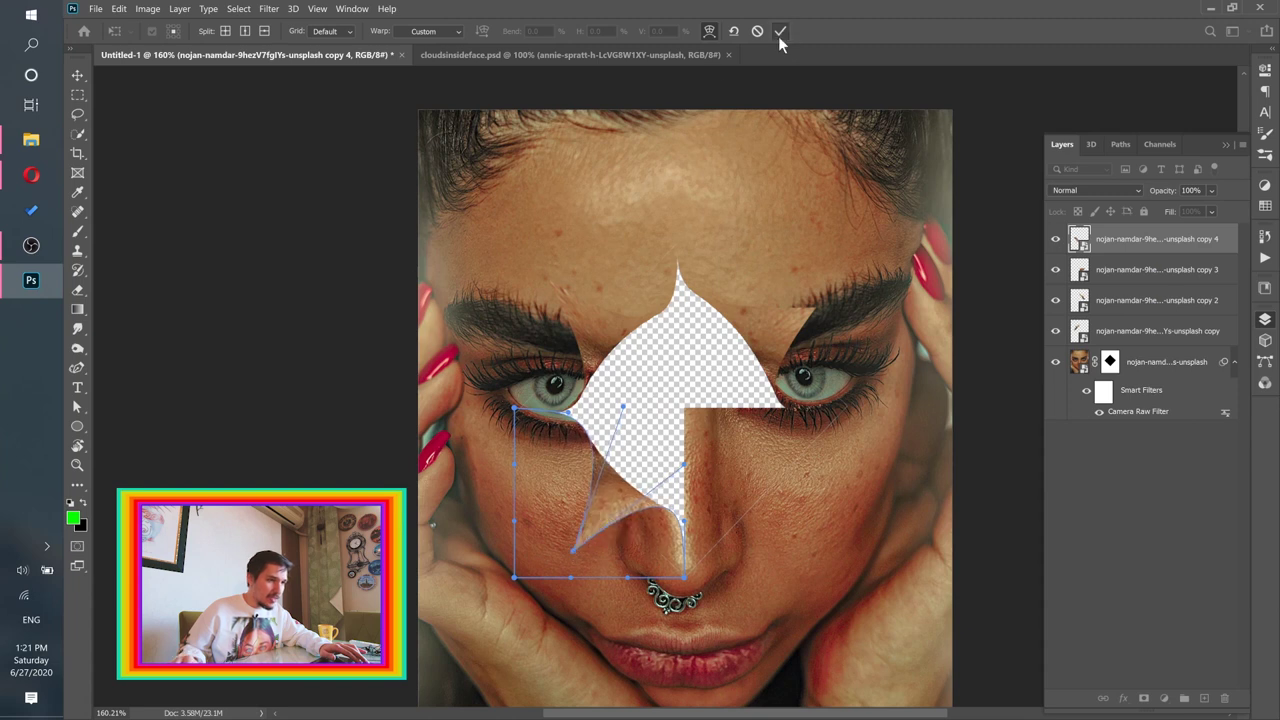
click(779, 33)
Step: Warp the lower-right quarter, folding its inner corner outward and down onto the cheek
key(alt+bracketleft)
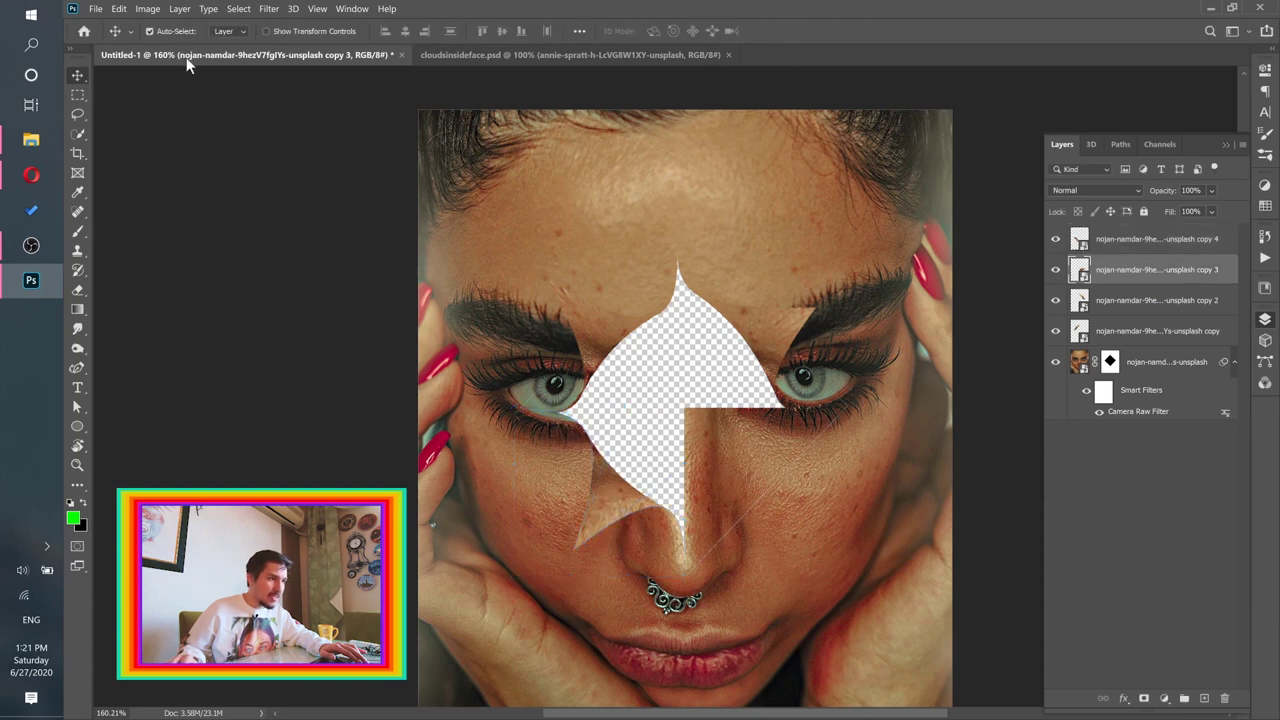
click(118, 8)
mouse_move(283, 321)
click(330, 412)
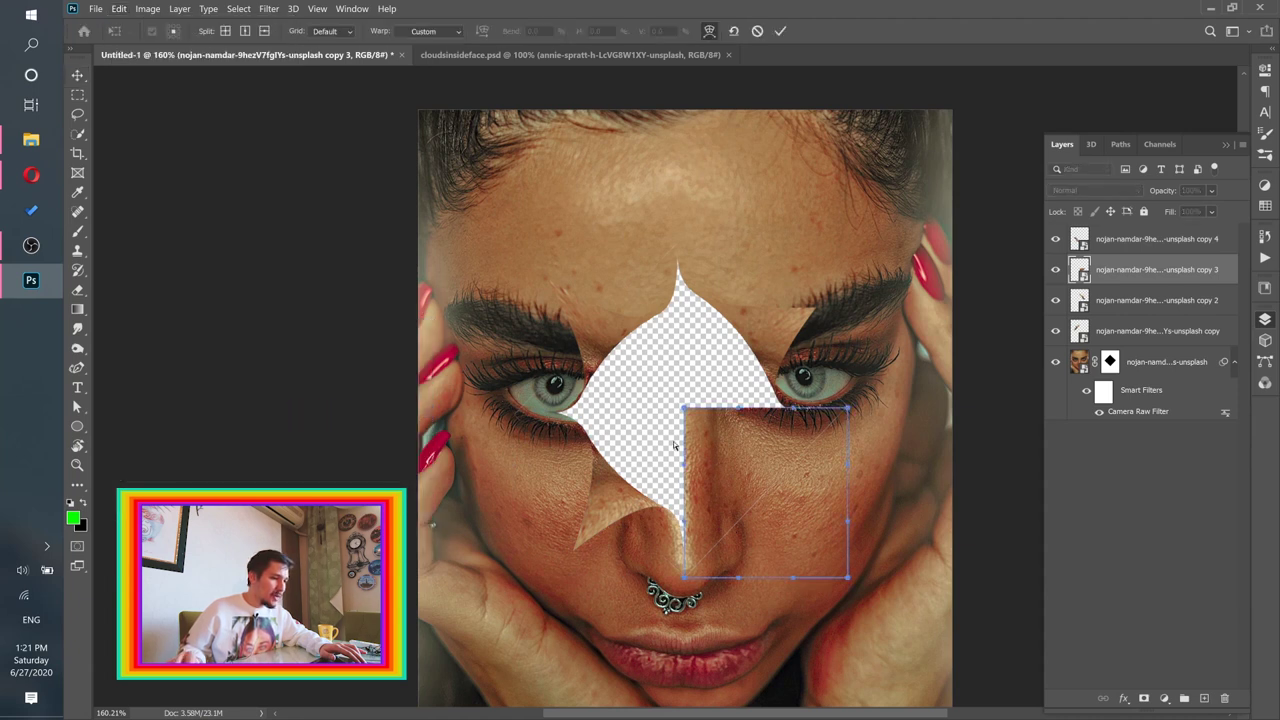
drag(686, 413, 820, 532)
click(777, 33)
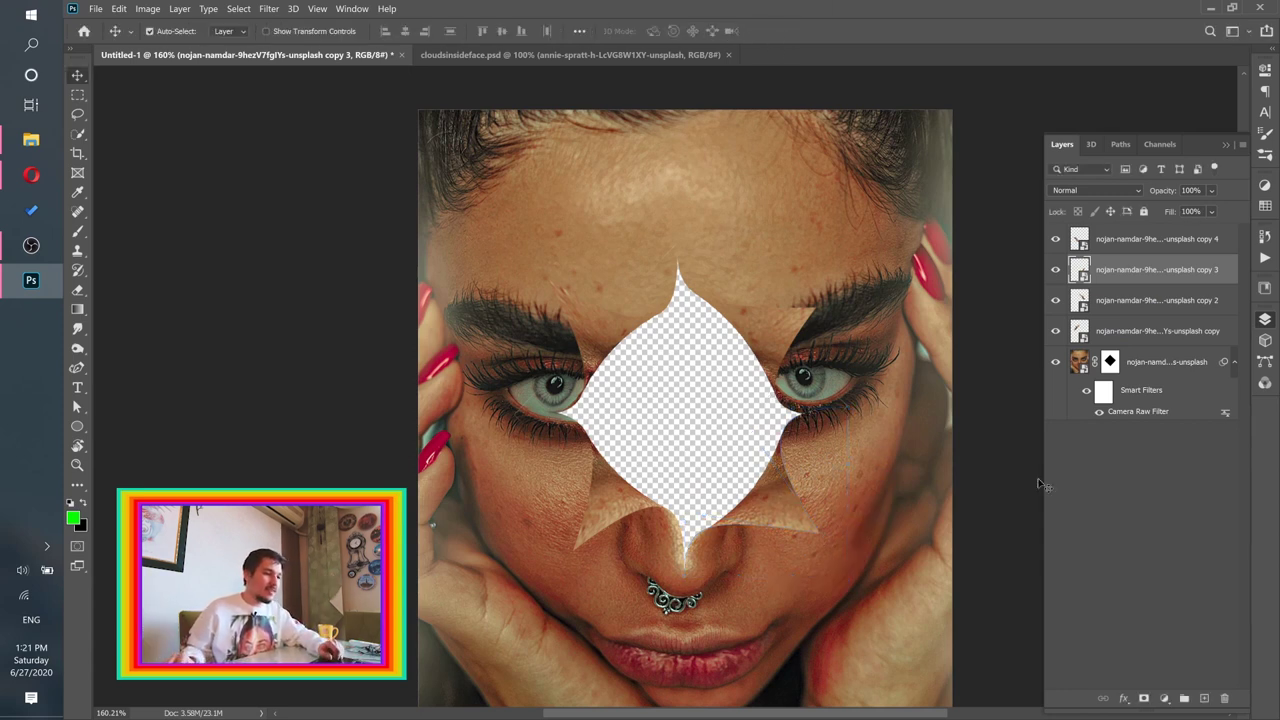
Step: Add a Brightness/Contrast adjustment layer above all four quarter pieces and set its brightness to 84
scroll(694, 394, up, 1)
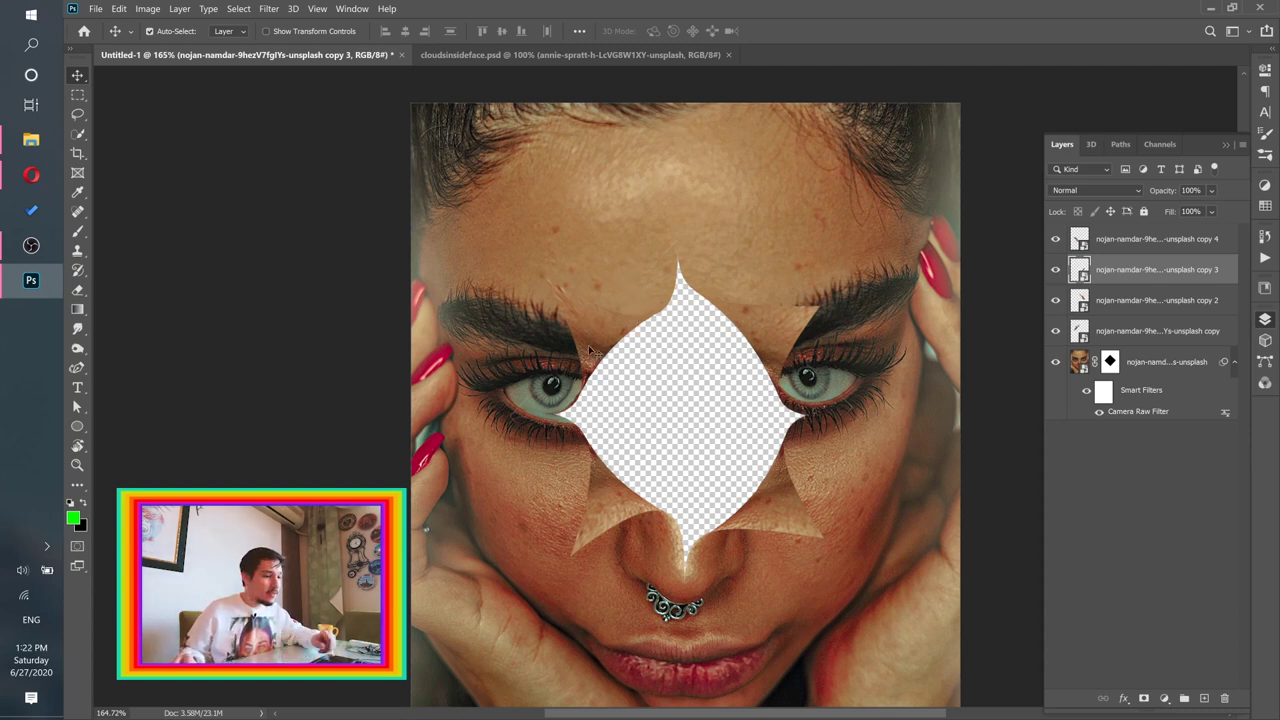
click(1148, 253)
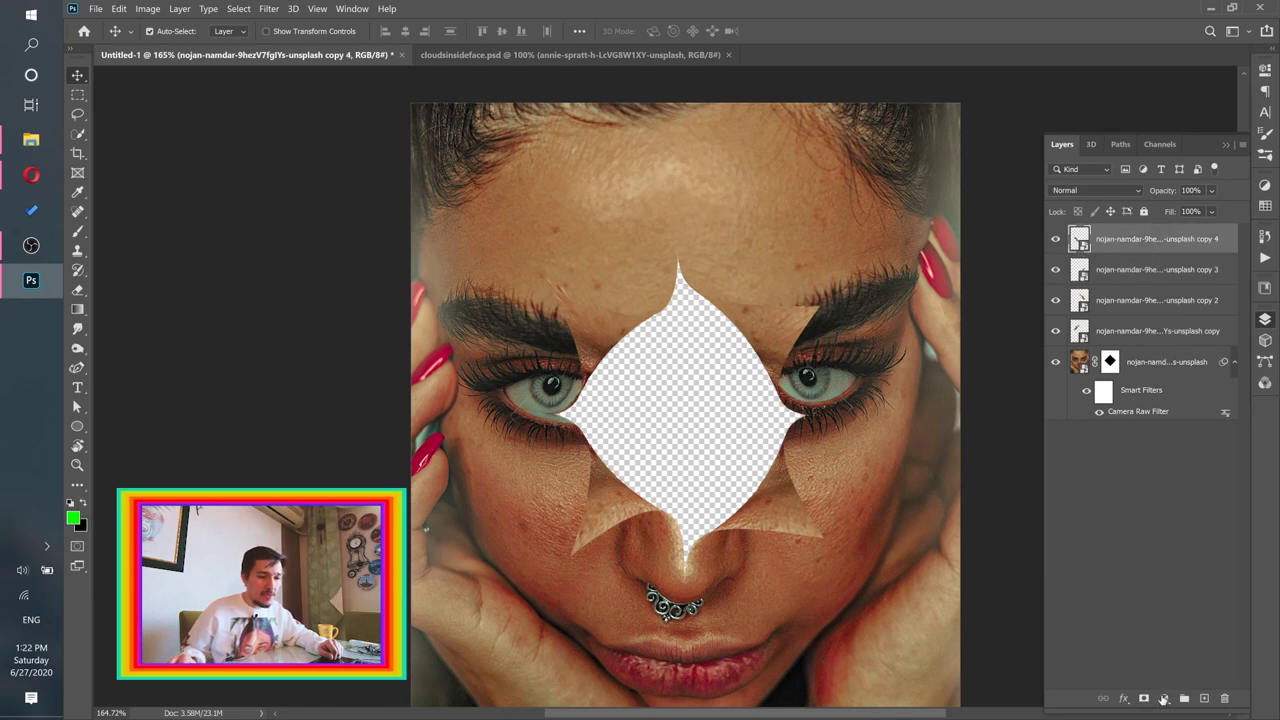
click(1163, 698)
click(1177, 479)
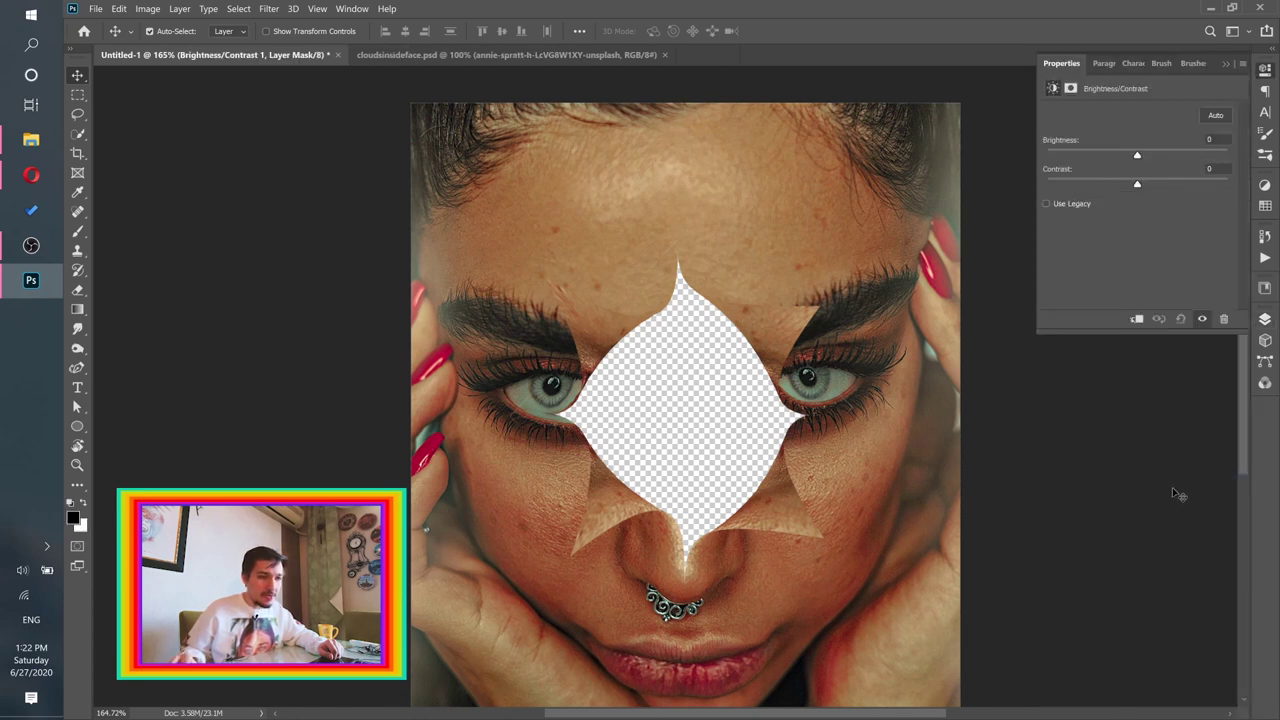
drag(1137, 155, 1185, 157)
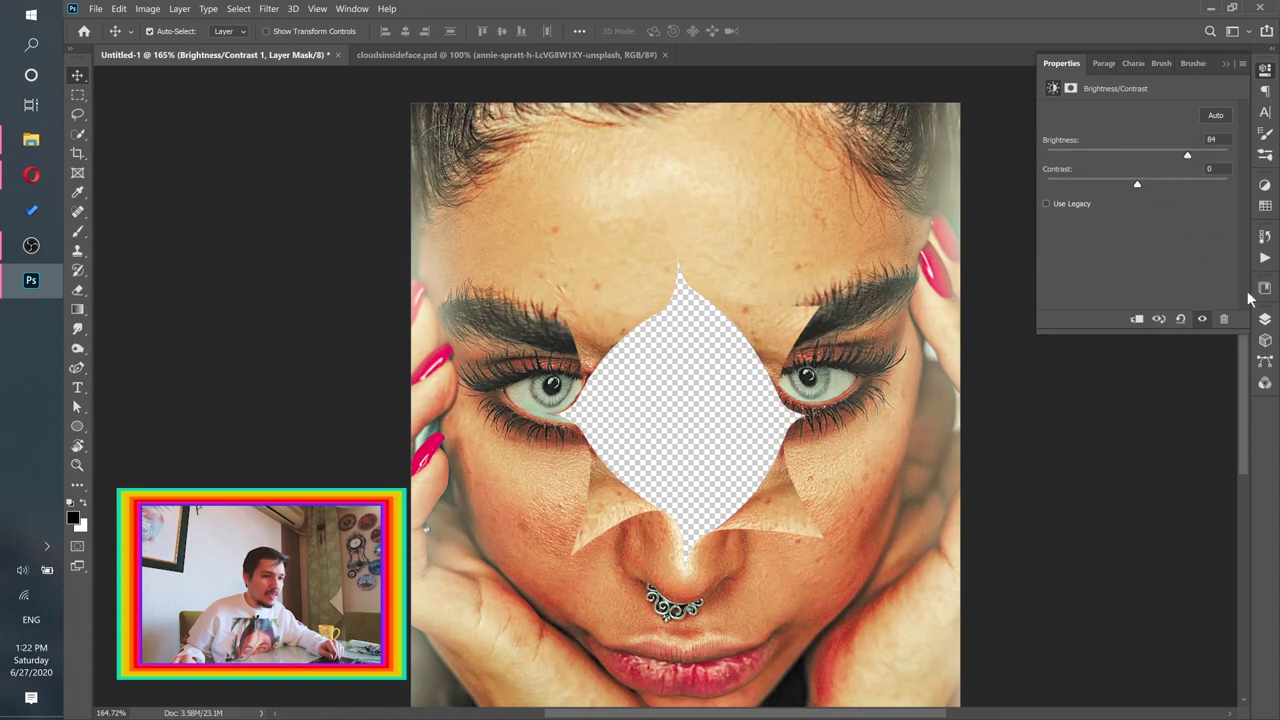
Step: Invert the Brightness/Contrast layer's mask to black
click(1265, 320)
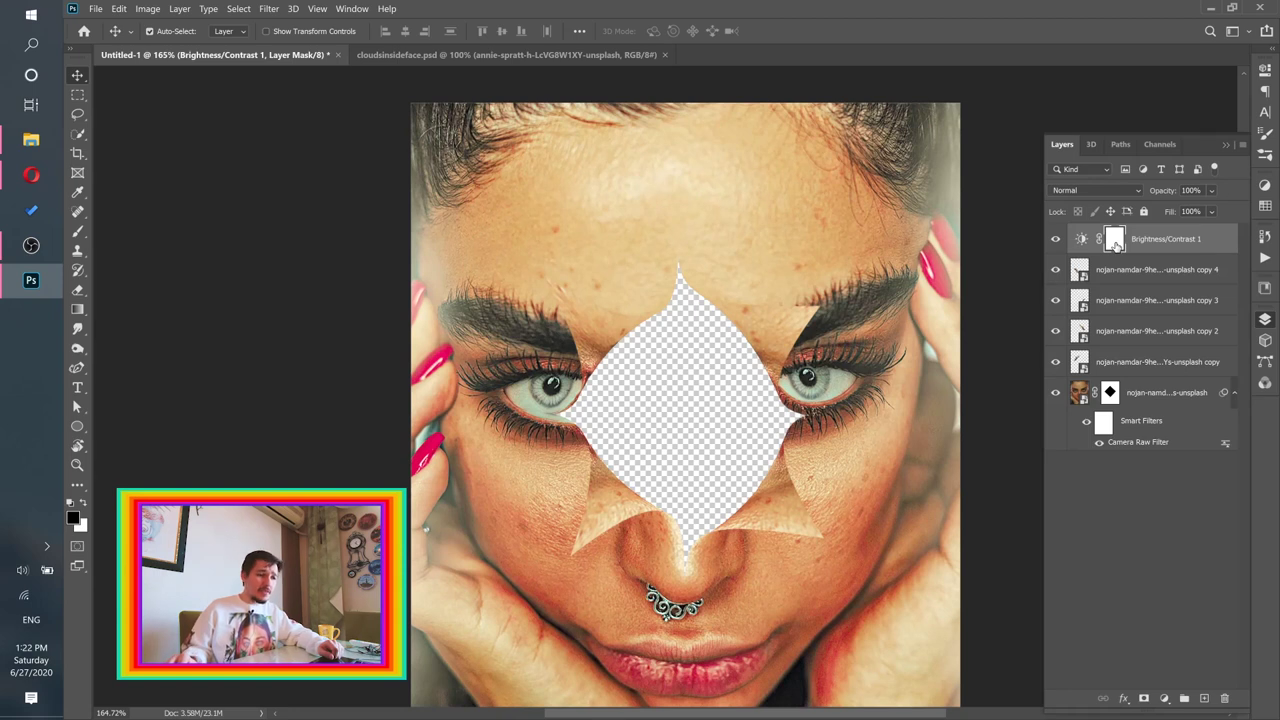
click(1266, 86)
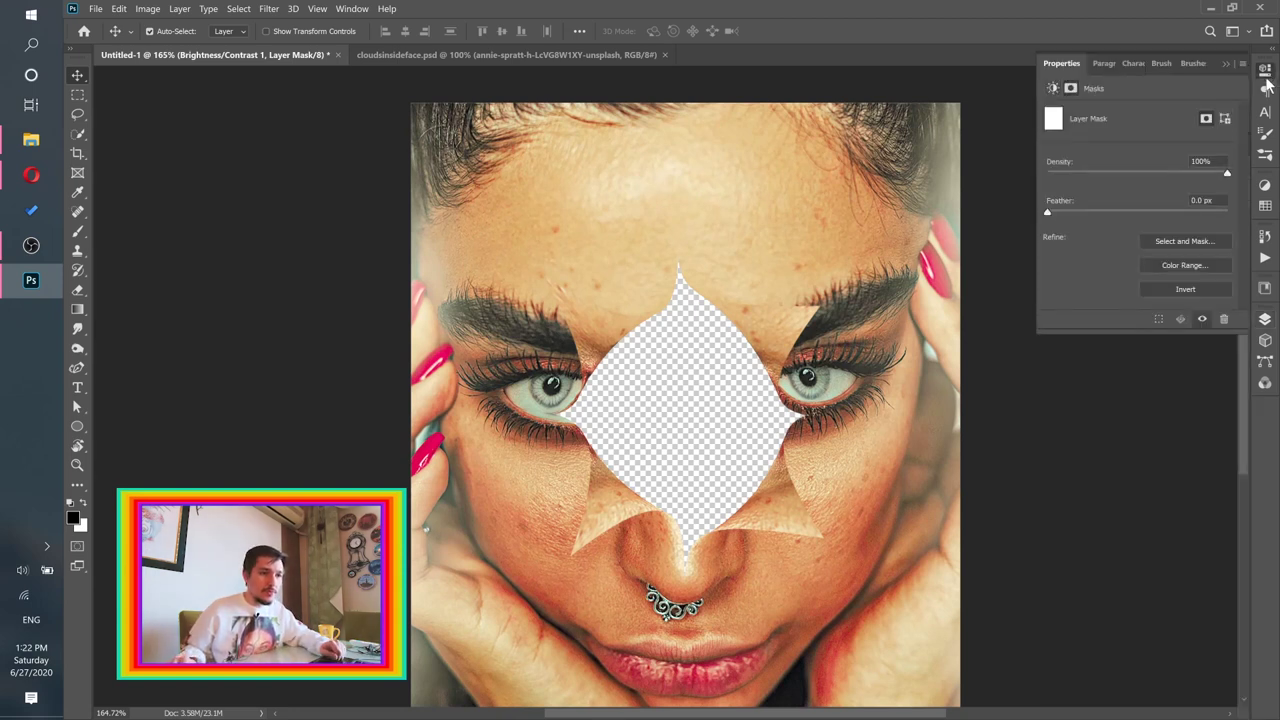
click(1176, 289)
click(1265, 320)
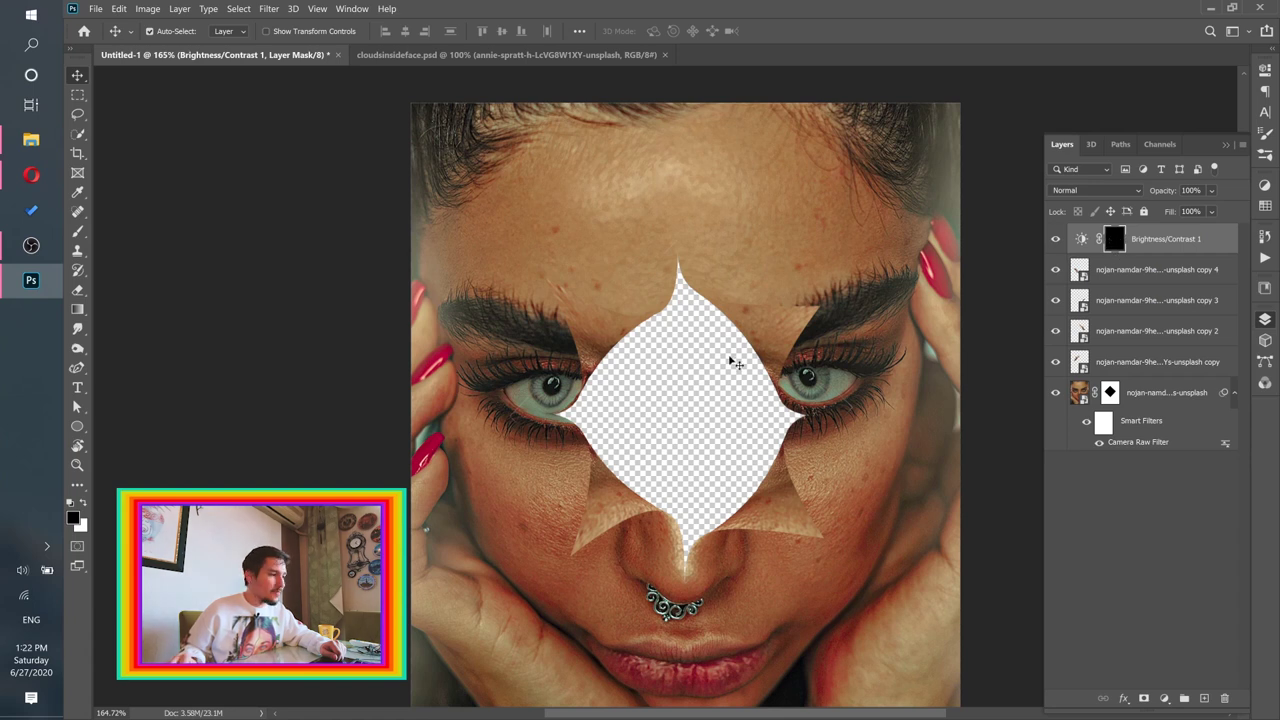
Step: Choose a white Soft Round brush with a size of 20 px and hardness of 80%
right_click(78, 236)
click(131, 229)
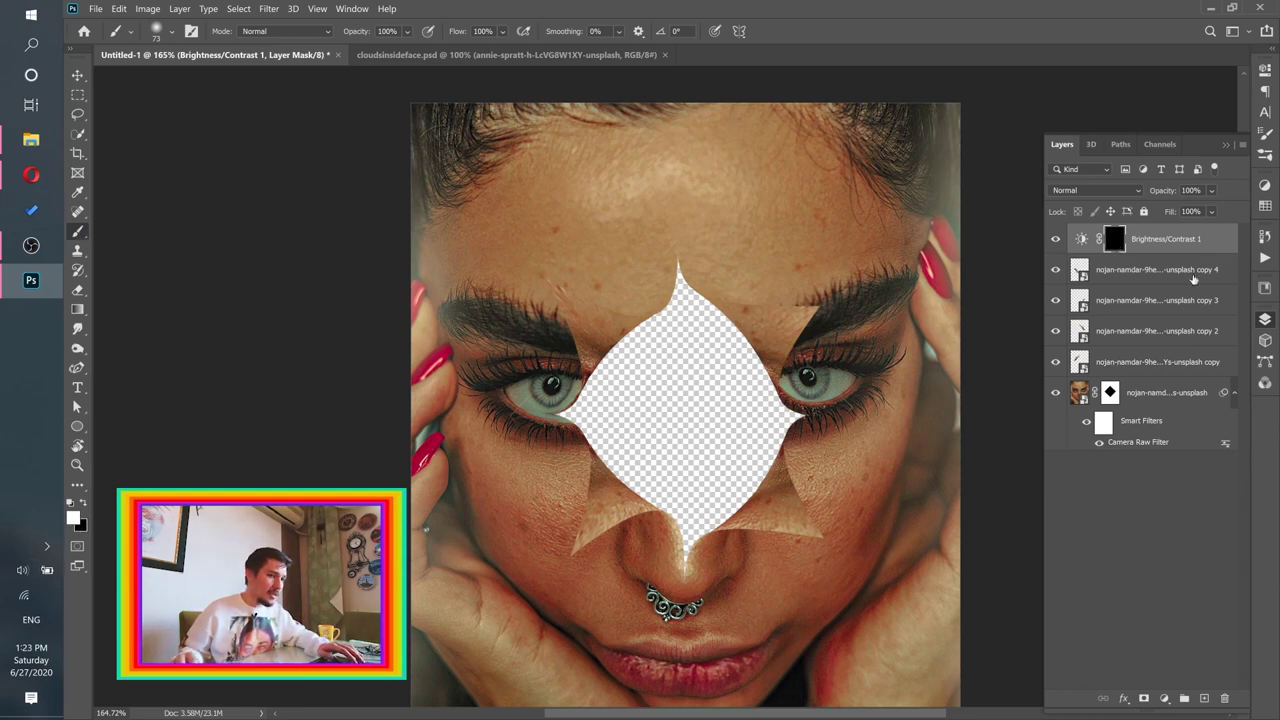
mouse_move(572, 313)
mouse_down()
mouse_move(600, 314)
mouse_move(640, 396)
mouse_move(678, 372)
mouse_move(663, 372)
mouse_up()
click(172, 36)
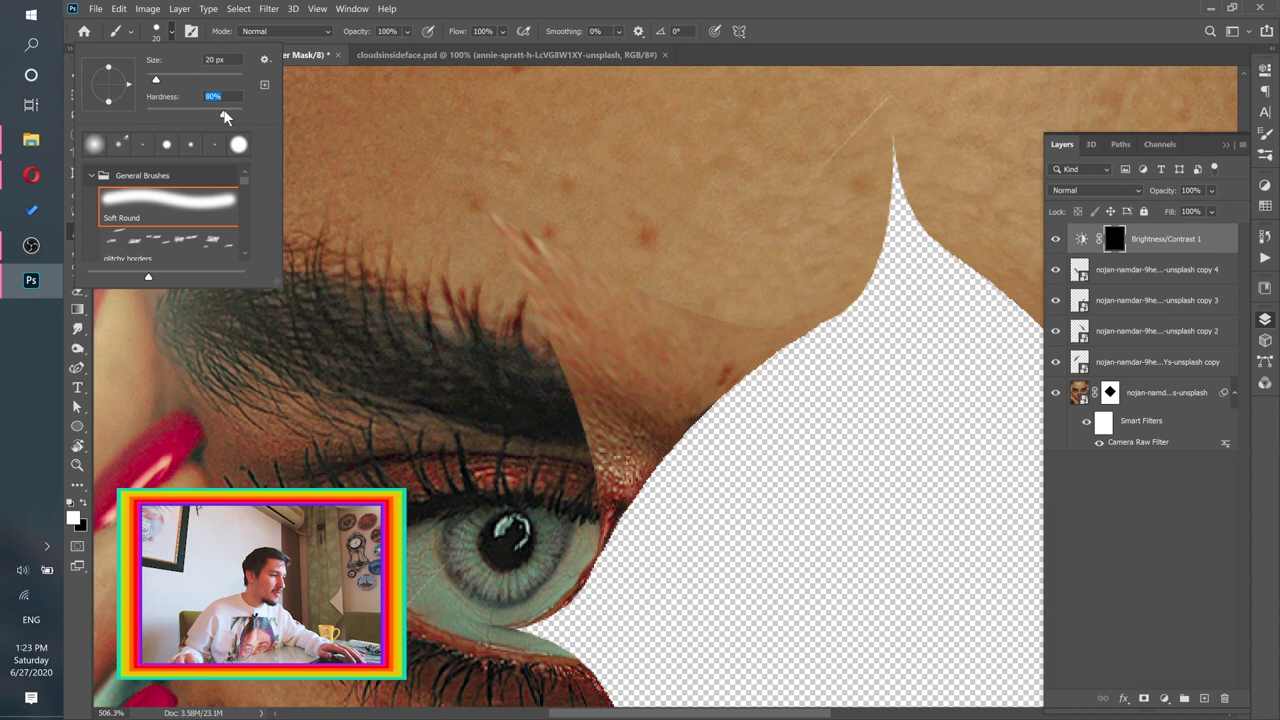
key(Return)
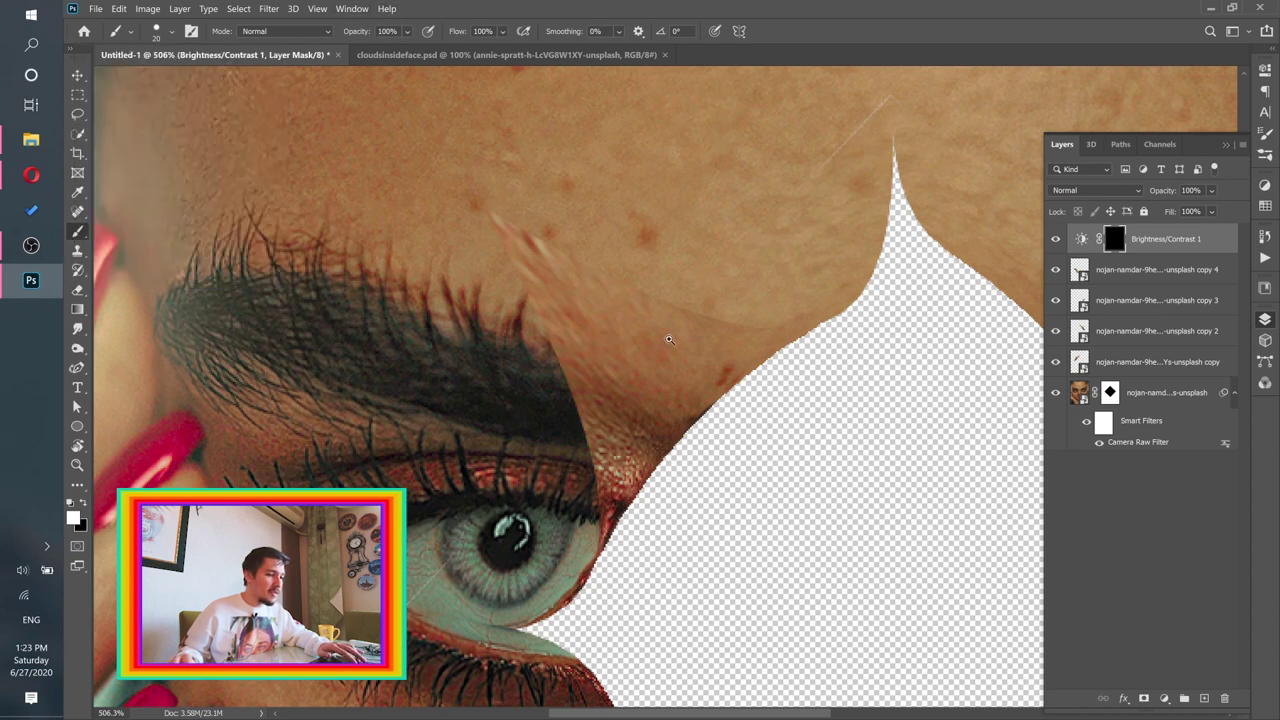
Step: Paint white on the Brightness/Contrast mask over the middle of the upper-left flap to brighten it
scroll(669, 340, up, 2)
mouse_move(686, 363)
mouse_down()
mouse_move(637, 347)
mouse_move(697, 342)
mouse_move(650, 342)
mouse_move(574, 309)
mouse_move(630, 392)
mouse_move(574, 321)
mouse_move(600, 392)
mouse_move(555, 380)
mouse_up()
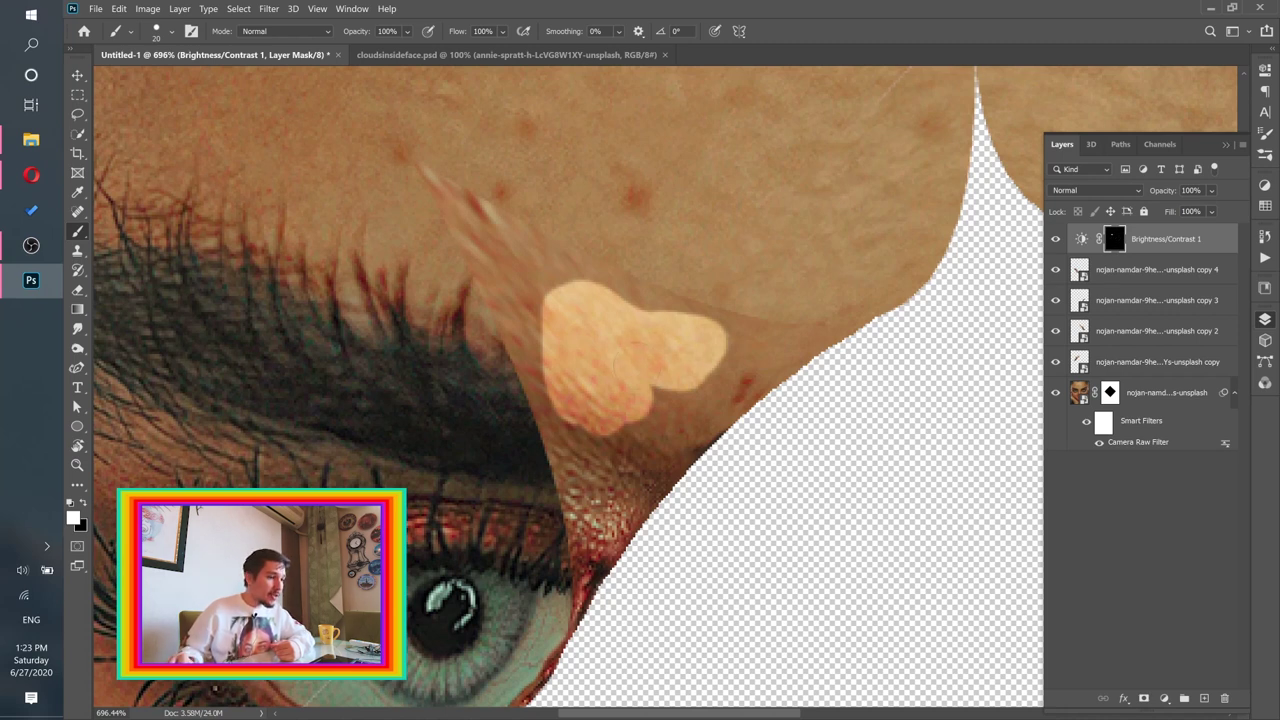
mouse_move(681, 368)
mouse_down()
mouse_move(642, 420)
mouse_move(616, 430)
mouse_up()
scroll(542, 256, up, 2)
mouse_move(525, 262)
mouse_down()
mouse_move(704, 326)
mouse_move(777, 377)
mouse_move(770, 360)
mouse_move(640, 296)
mouse_move(520, 254)
mouse_up()
scroll(822, 344, up, 4)
mouse_move(812, 374)
mouse_down()
mouse_move(815, 396)
mouse_move(722, 426)
mouse_move(661, 499)
mouse_up()
mouse_move(723, 372)
mouse_down()
mouse_move(786, 289)
mouse_move(700, 490)
mouse_move(670, 495)
mouse_move(622, 292)
mouse_move(688, 400)
mouse_move(738, 340)
mouse_move(873, 670)
mouse_up()
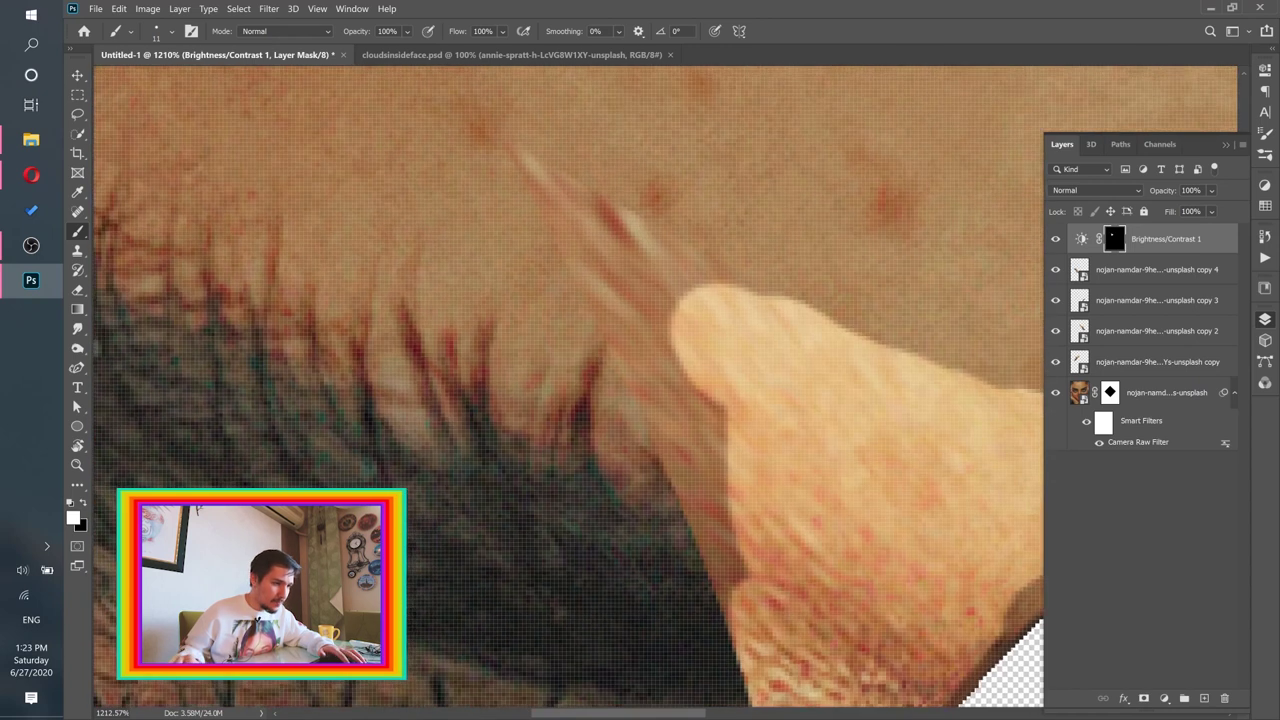
Step: Extend the white mask painting over the upper-left flap's pointed tip and down to its lower end by the eye
mouse_move(735, 600)
mouse_down()
mouse_move(654, 384)
mouse_move(540, 180)
mouse_move(788, 325)
mouse_move(726, 278)
mouse_up()
drag(798, 433, 643, 435)
drag(556, 474, 486, 278)
mouse_move(837, 471)
mouse_down()
mouse_move(671, 471)
mouse_move(721, 296)
mouse_up()
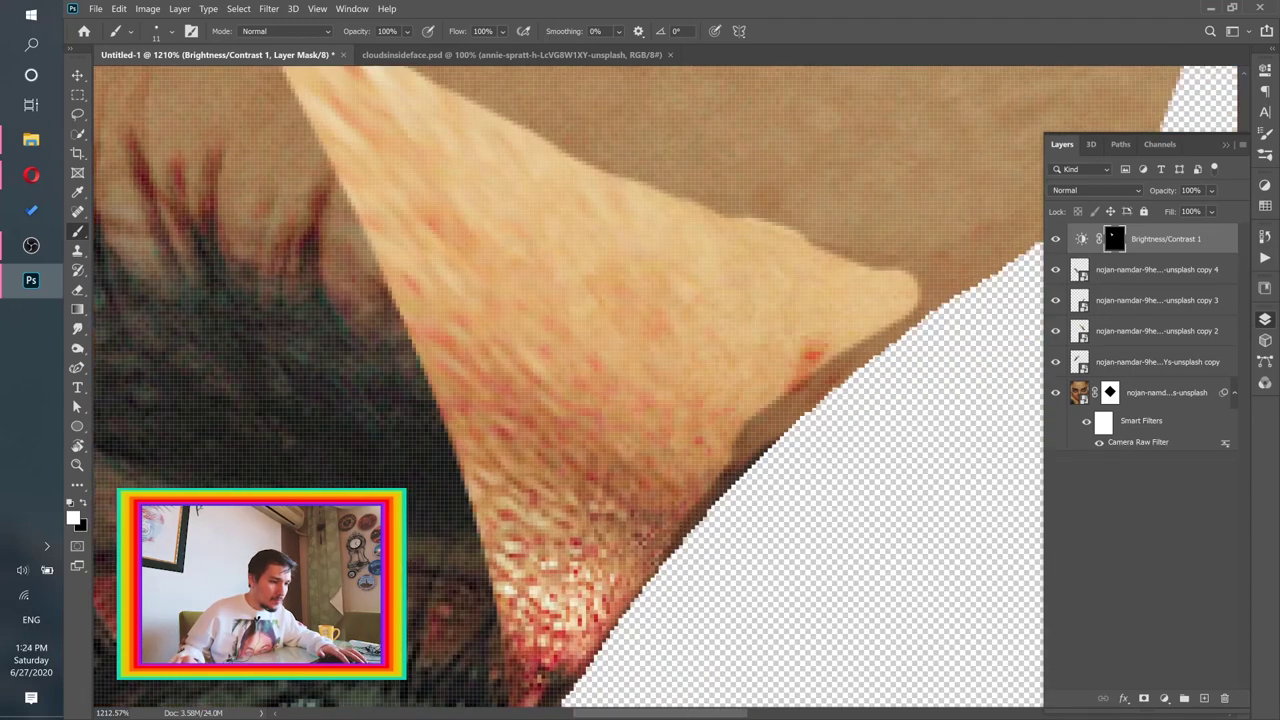
mouse_move(670, 545)
mouse_down()
mouse_move(760, 430)
mouse_move(928, 294)
mouse_move(822, 256)
mouse_up()
Step: Clean brightness spilling above the upper-left flap with black paint, and refine its tip and hole-side corner with fine white strokes
mouse_move(803, 202)
mouse_down()
mouse_move(805, 375)
mouse_move(714, 352)
mouse_up()
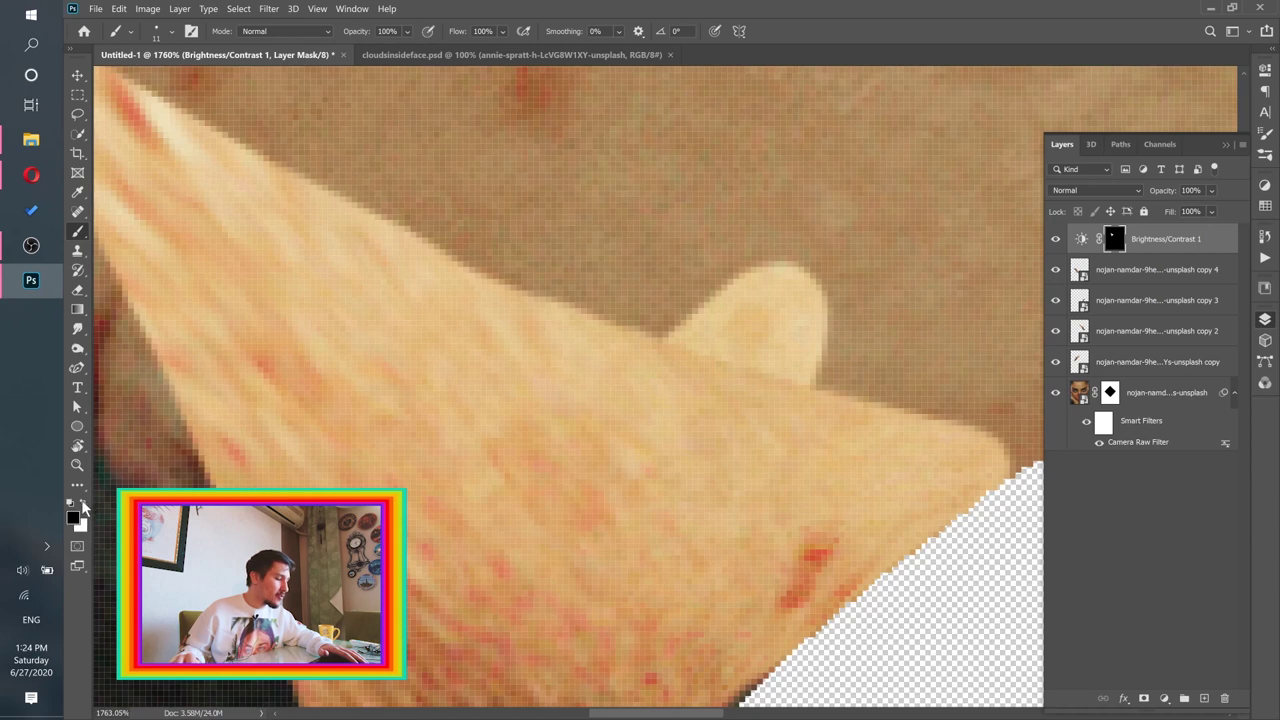
mouse_move(735, 275)
mouse_down()
mouse_move(806, 305)
mouse_move(712, 292)
mouse_move(686, 306)
mouse_move(815, 378)
mouse_up()
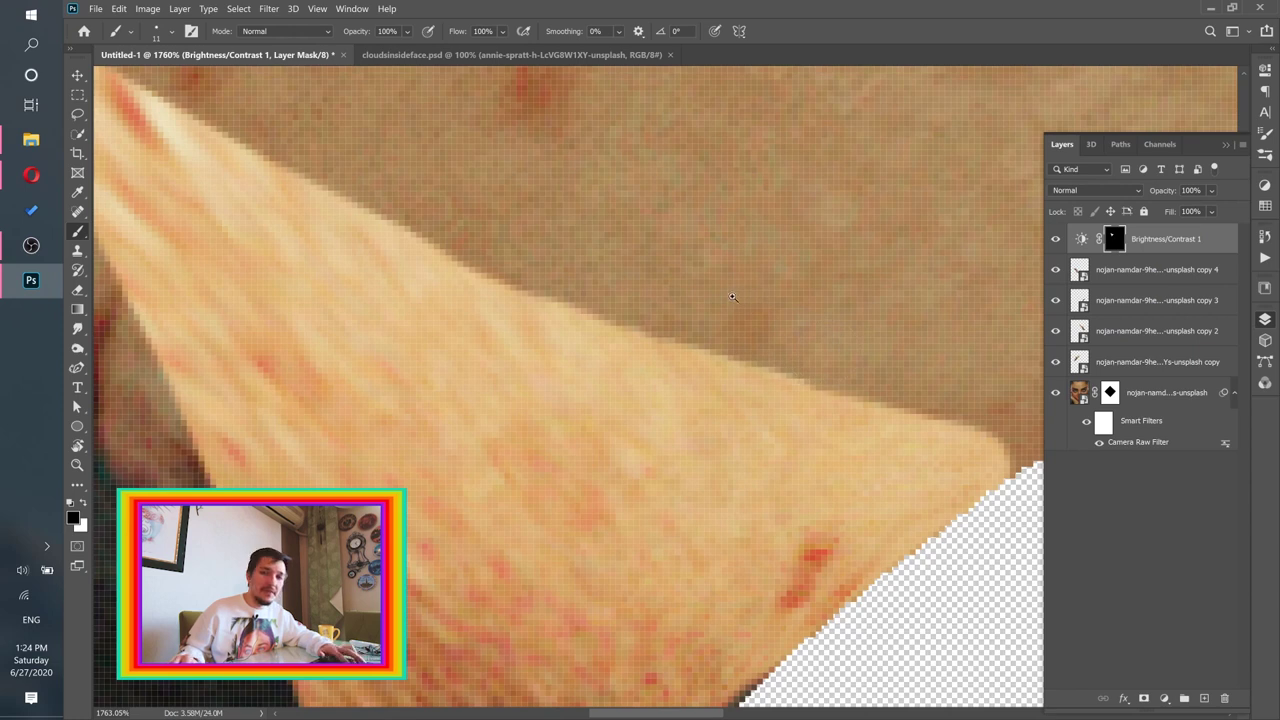
scroll(737, 297, down, 5)
scroll(400, 160, up, 5)
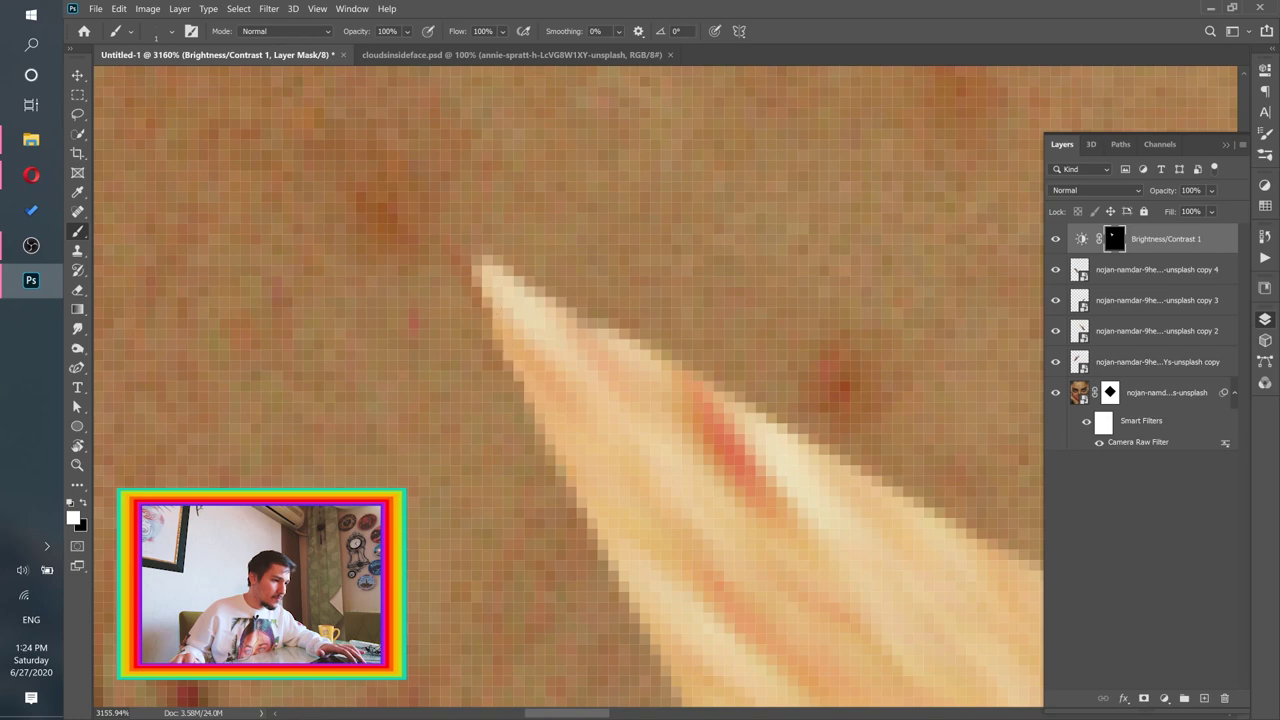
scroll(692, 418, down, 10)
scroll(692, 418, up, 8)
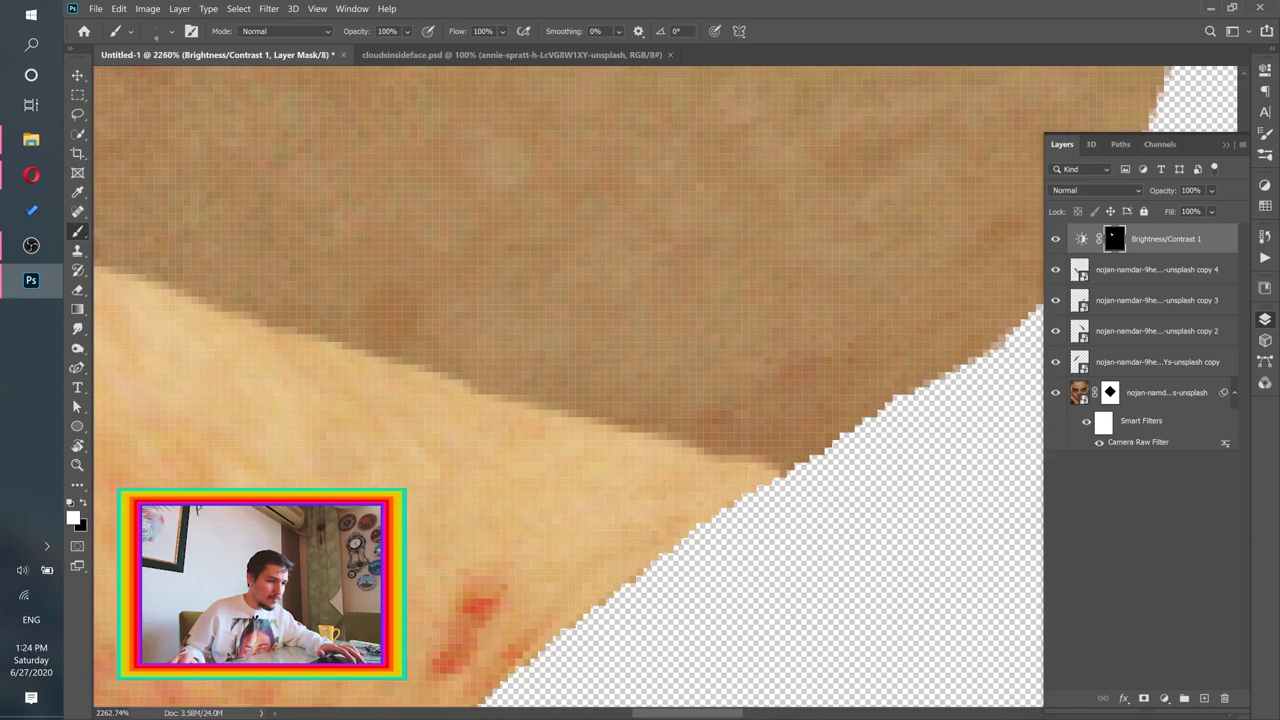
scroll(631, 196, down, 4)
scroll(631, 196, down, 1)
Step: Brighten the upper-right flap by painting its folded area white on the Brightness/Contrast mask
drag(631, 196, 635, 76)
drag(1030, 95, 740, 255)
scroll(745, 260, up, 4)
mouse_move(708, 465)
mouse_down()
mouse_move(770, 340)
mouse_move(515, 255)
mouse_up()
mouse_move(392, 208)
mouse_down()
mouse_move(1020, 240)
mouse_move(943, 320)
mouse_move(855, 458)
mouse_move(798, 598)
mouse_up()
drag(798, 598, 840, 298)
mouse_move(811, 400)
mouse_down()
mouse_move(832, 320)
mouse_move(777, 215)
mouse_up()
drag(789, 163, 739, 451)
mouse_move(700, 550)
mouse_down()
mouse_move(640, 318)
mouse_move(453, 237)
mouse_up()
mouse_move(453, 237)
mouse_down()
mouse_move(663, 525)
mouse_move(585, 295)
mouse_move(661, 263)
mouse_move(925, 270)
mouse_move(738, 300)
mouse_up()
drag(1004, 216, 740, 286)
Step: Refine the brightened tip of the upper-right flap beside the eyebrow with a 1 px white brush
key(bracketleft)
key(bracketleft)
key(bracketleft)
key(bracketleft)
key(bracketleft)
key(bracketleft)
key(bracketleft)
scroll(740, 286, up, 5)
mouse_move(762, 342)
mouse_down()
mouse_move(775, 298)
mouse_move(700, 295)
mouse_up()
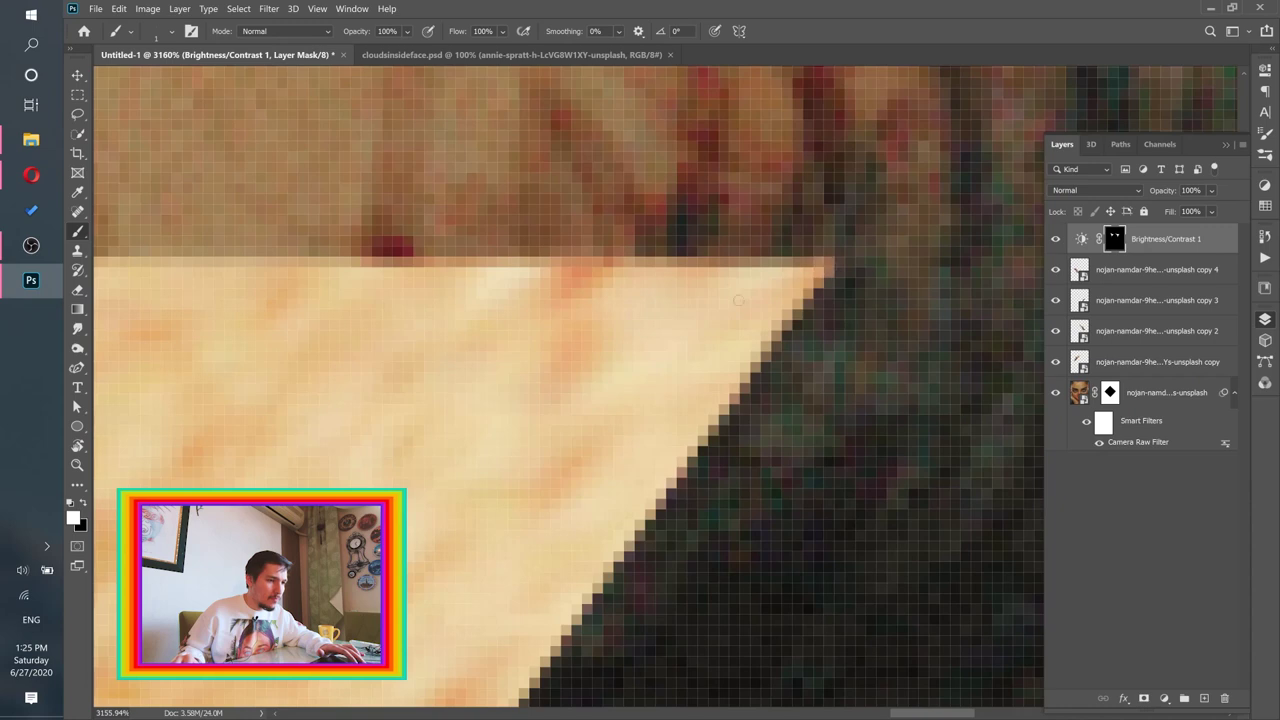
Step: Brighten the lower-left flap by painting it white on the mask, using a smaller brush along its edges and tip
scroll(700, 290, down, 10)
scroll(481, 345, up, 5)
scroll(481, 345, up, 3)
mouse_move(500, 400)
mouse_down()
mouse_move(460, 400)
mouse_move(480, 170)
mouse_move(670, 345)
mouse_move(502, 420)
mouse_move(535, 410)
mouse_move(414, 497)
mouse_move(450, 272)
mouse_move(600, 323)
mouse_up()
key(bracketleft)
key(bracketleft)
key(bracketleft)
key(bracketleft)
key(bracketleft)
key(bracketleft)
key(bracketleft)
key(bracketleft)
key(bracketleft)
mouse_move(391, 518)
mouse_down()
mouse_move(614, 354)
mouse_move(615, 385)
mouse_move(495, 480)
mouse_move(530, 345)
mouse_move(590, 390)
mouse_move(540, 365)
mouse_move(540, 352)
mouse_up()
scroll(612, 355, up, 5)
scroll(542, 355, down, 5)
mouse_move(650, 85)
mouse_down()
mouse_move(703, 136)
mouse_move(693, 290)
mouse_up()
scroll(693, 290, up, 4)
mouse_move(760, 385)
mouse_down()
mouse_move(740, 365)
mouse_move(692, 390)
mouse_move(690, 285)
mouse_up()
mouse_move(900, 600)
mouse_down()
mouse_move(590, 330)
mouse_move(730, 325)
mouse_move(590, 255)
mouse_move(702, 320)
mouse_up()
Step: Brighten the lower-right flap by painting its folded area white on the mask with an enlarged brush
scroll(708, 290, down, 10)
scroll(725, 418, up, 6)
key(])
key(])
key(])
key(])
key(])
key(])
key(])
key(])
mouse_move(730, 400)
mouse_down()
mouse_move(750, 410)
mouse_move(685, 405)
mouse_move(705, 325)
mouse_up()
mouse_move(664, 385)
mouse_down()
mouse_move(640, 448)
mouse_move(712, 445)
mouse_up()
scroll(722, 418, up, 2)
mouse_move(548, 506)
mouse_down()
mouse_move(690, 492)
mouse_move(878, 500)
mouse_move(985, 540)
mouse_move(900, 420)
mouse_move(760, 90)
mouse_move(705, 155)
mouse_up()
drag(610, 290, 917, 242)
mouse_move(905, 240)
mouse_down()
mouse_move(768, 398)
mouse_move(782, 378)
mouse_up()
drag(943, 292, 385, 282)
mouse_move(566, 264)
mouse_down()
mouse_move(570, 338)
mouse_move(466, 380)
mouse_up()
alt+right_click(723, 480)
scroll(731, 489, up, 2)
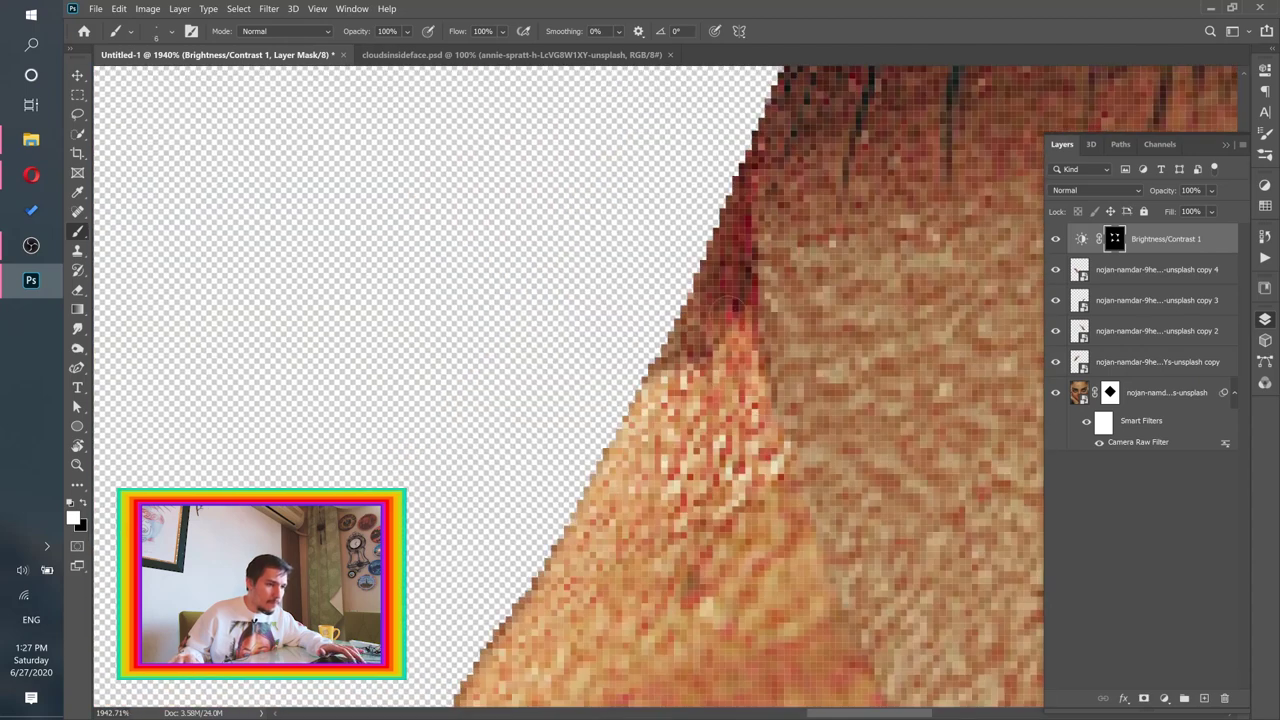
Step: Finish brightening the narrow upper end of the lower-right flap near the eye corner with a finer white brush
mouse_move(728, 311)
mouse_down()
mouse_move(705, 284)
mouse_move(739, 254)
mouse_move(741, 190)
mouse_move(750, 326)
mouse_up()
key([)
key([)
key([)
key([)
alt+right_click(668, 380)
mouse_move(724, 418)
mouse_down()
mouse_move(640, 418)
mouse_move(745, 380)
mouse_up()
drag(722, 398, 605, 445)
alt+right_click(628, 421)
mouse_move(680, 345)
mouse_down()
mouse_move(580, 450)
mouse_move(495, 477)
mouse_up()
key(ctrl+0)
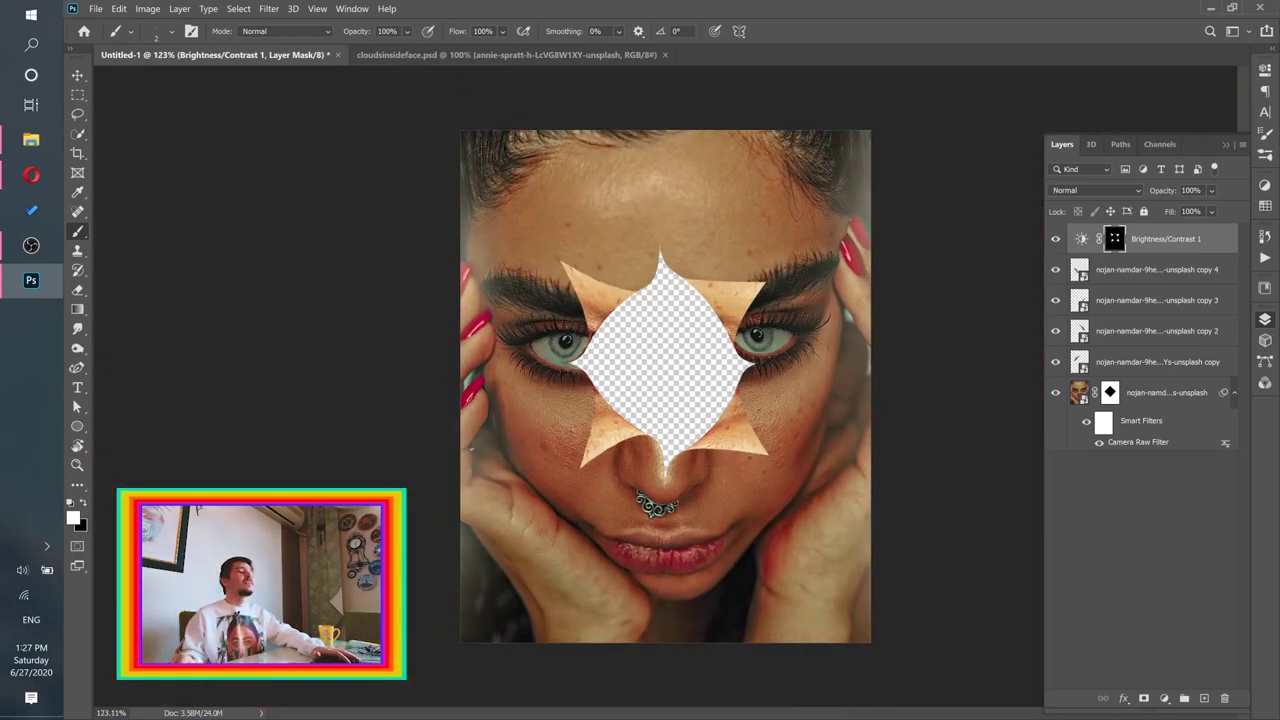
click(43, 246)
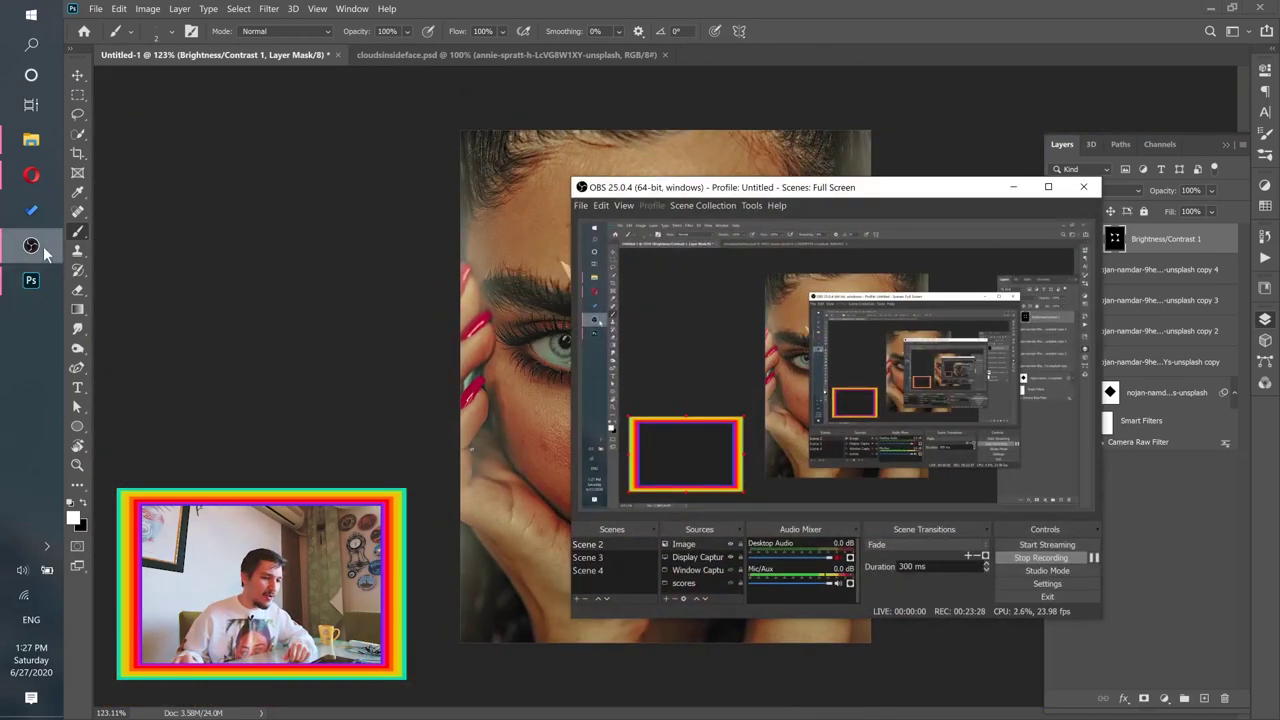
click(43, 246)
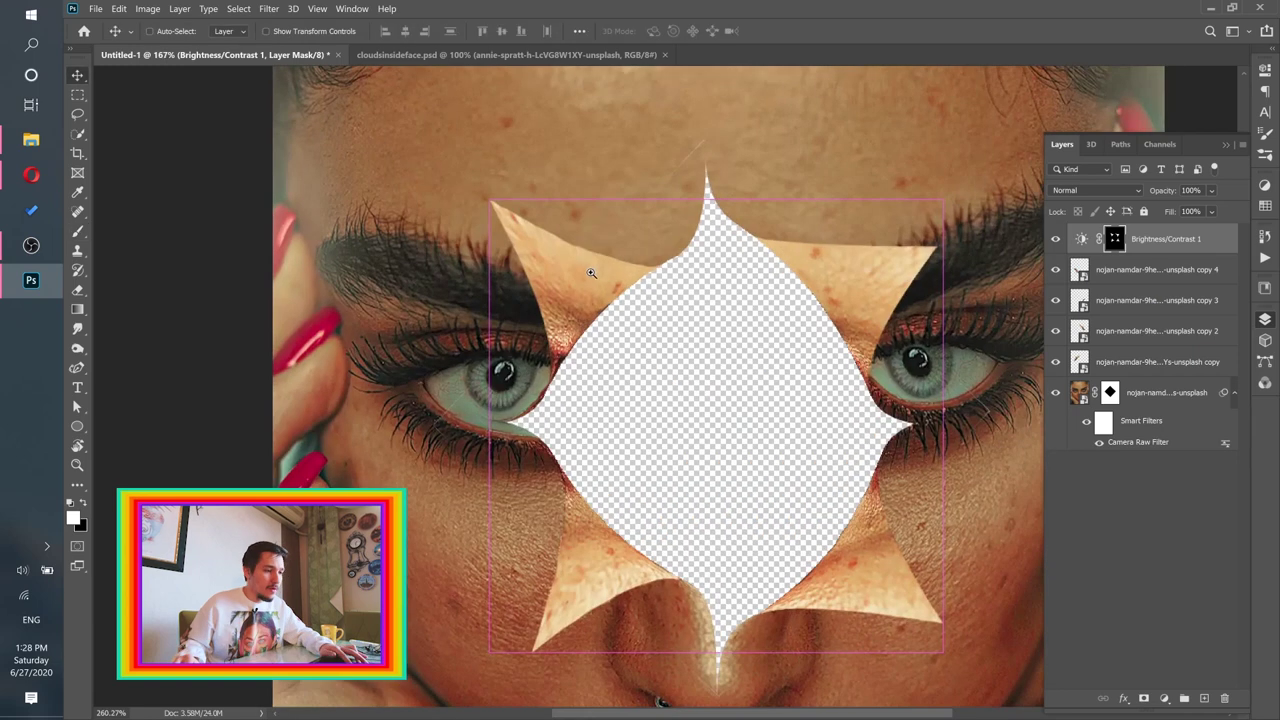
scroll(587, 273, down, 5)
scroll(585, 280, up, 3)
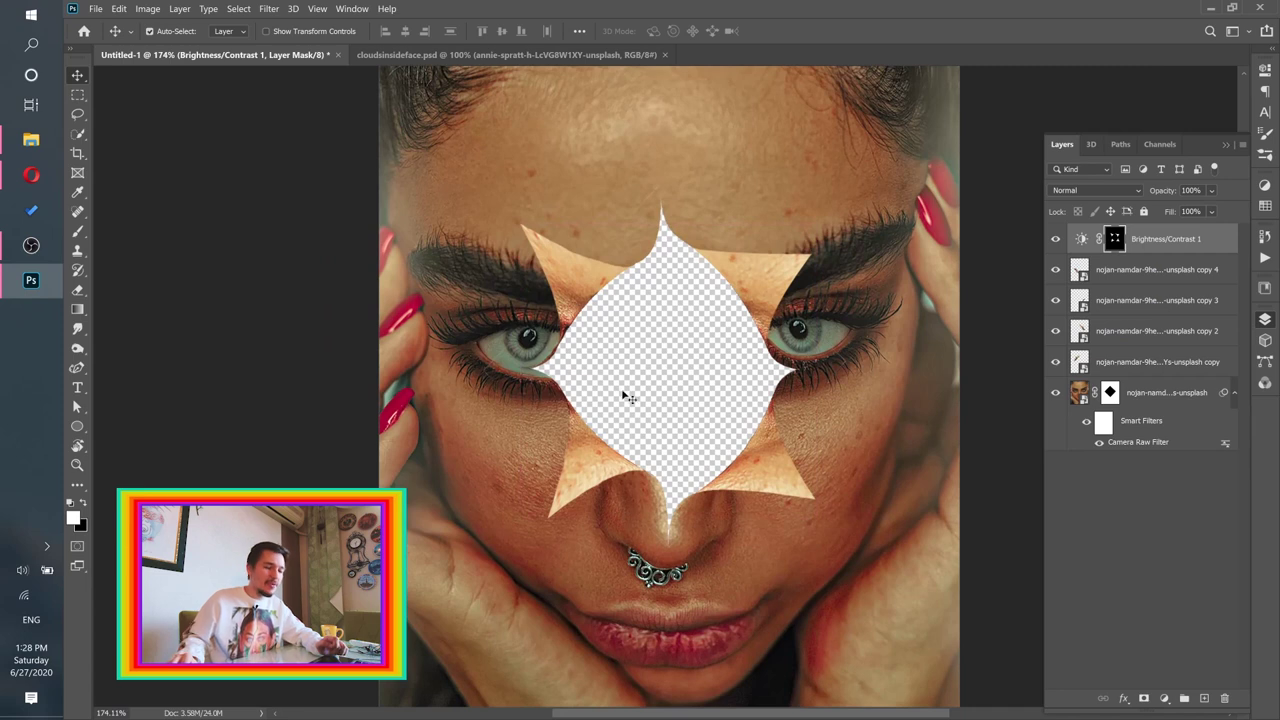
scroll(584, 300, up, 2)
scroll(584, 300, down, 2)
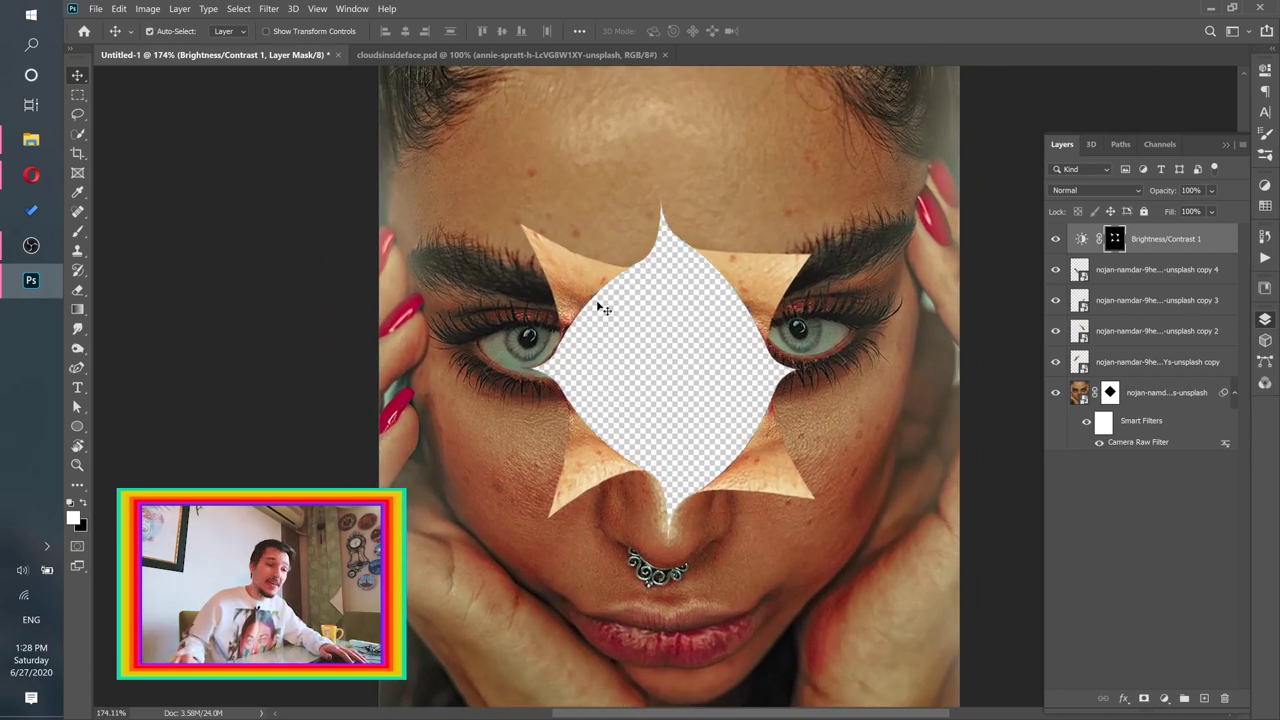
Step: Toggle the visibility of the copy 4 layer to identify its quarter piece, and rename the layer bottom left
click(1114, 271)
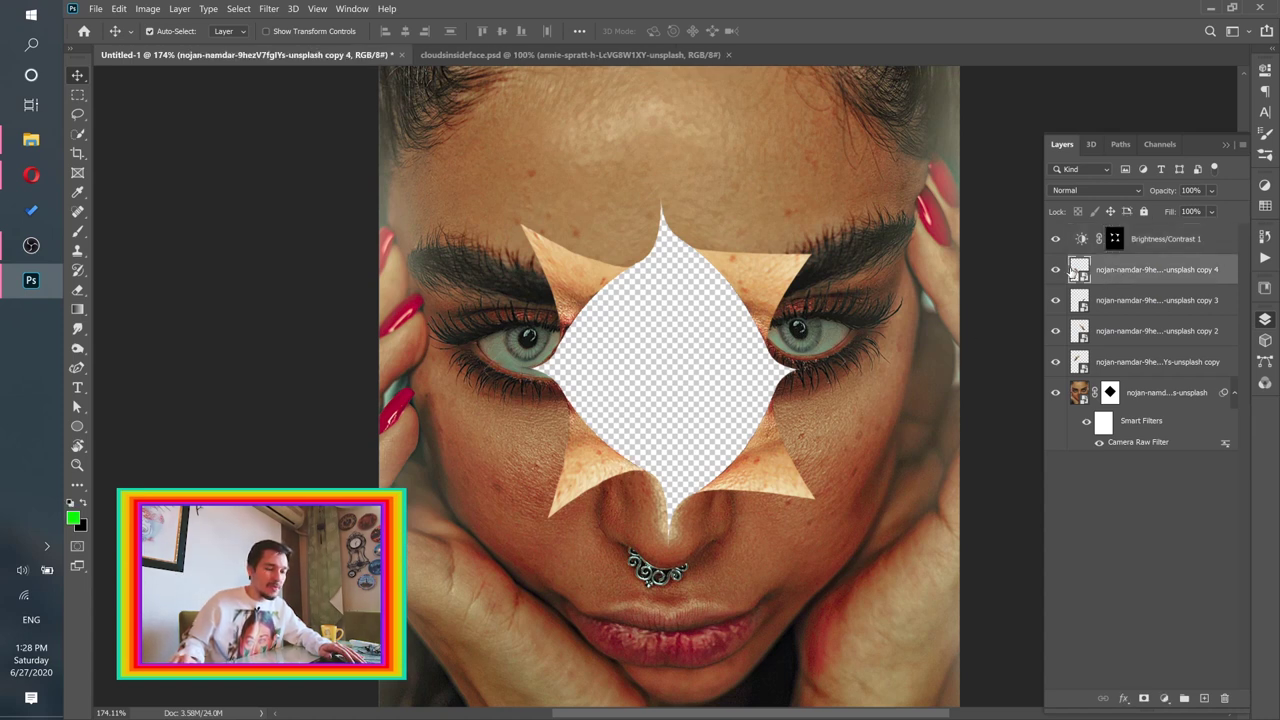
click(1059, 271)
click(1059, 271)
click(1059, 271)
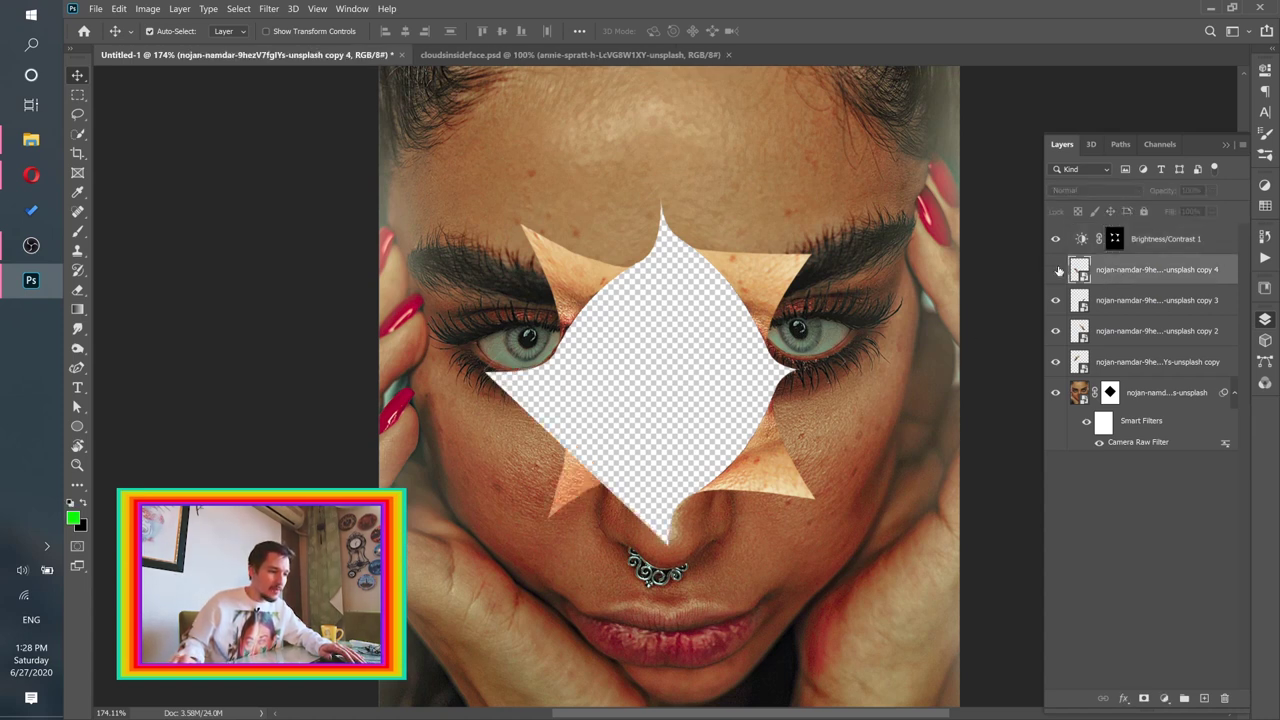
click(1059, 271)
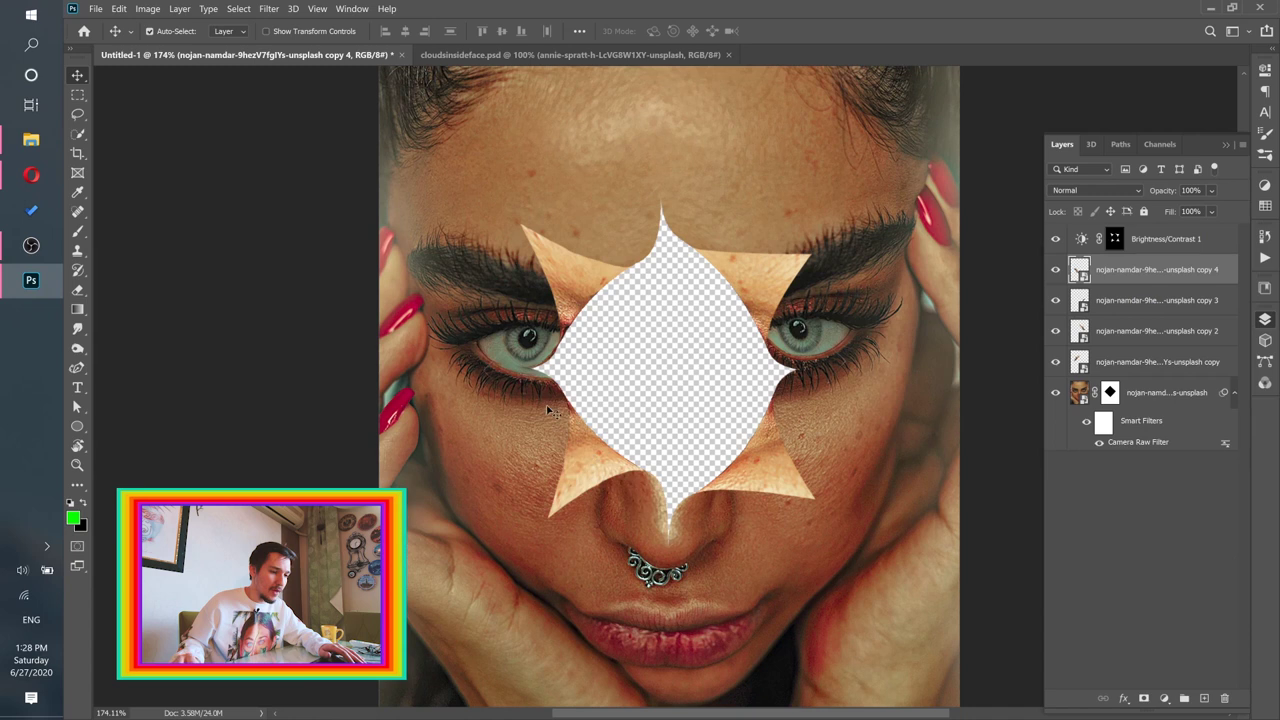
click(1060, 277)
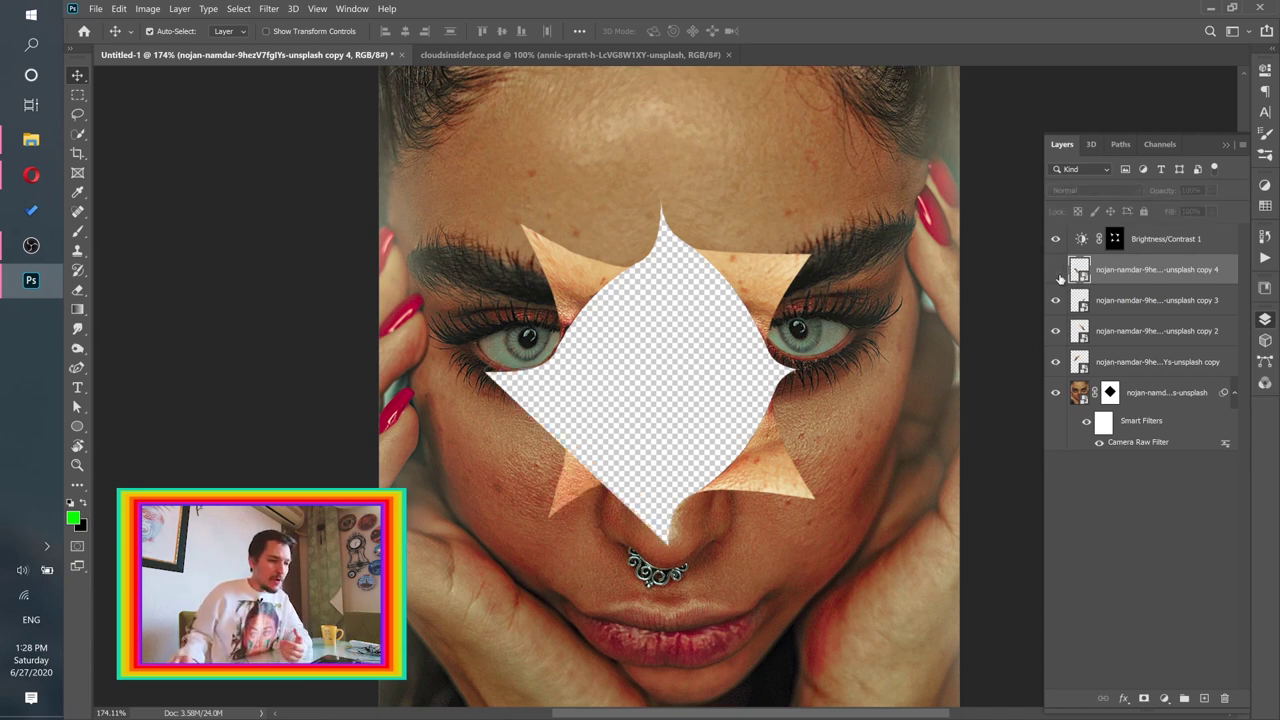
click(1060, 277)
double_click(1147, 270)
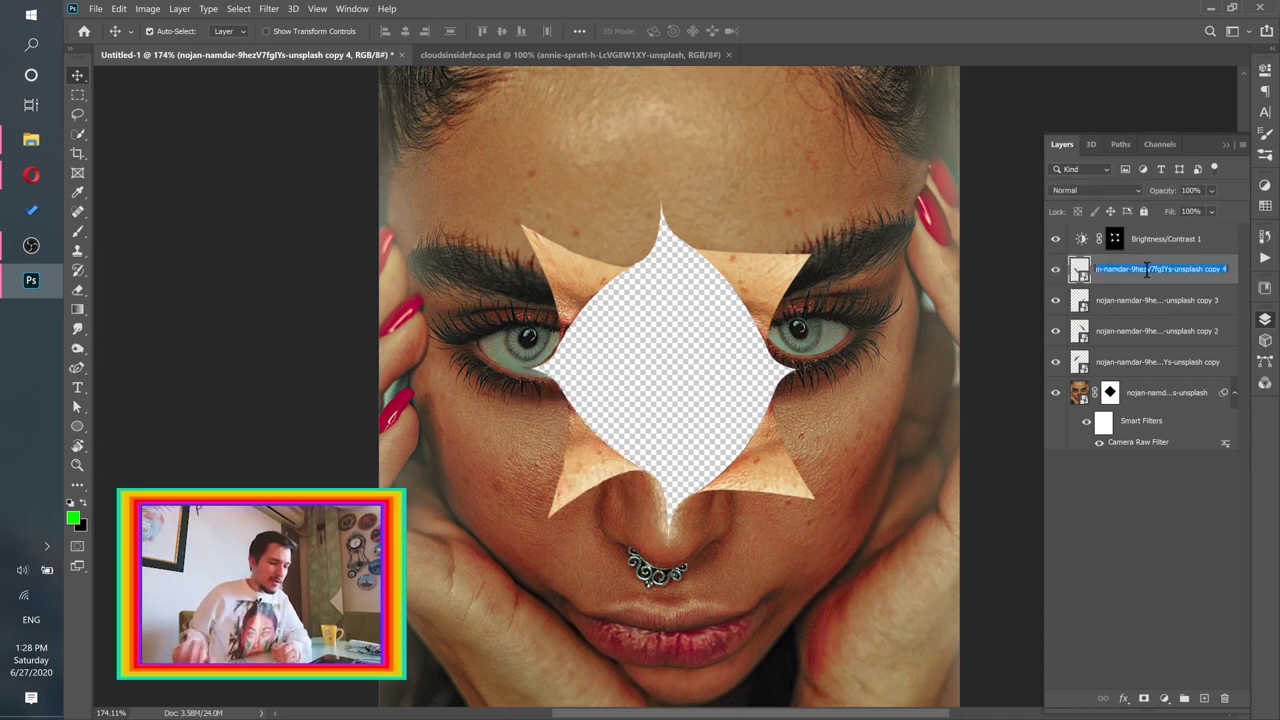
text(bott)
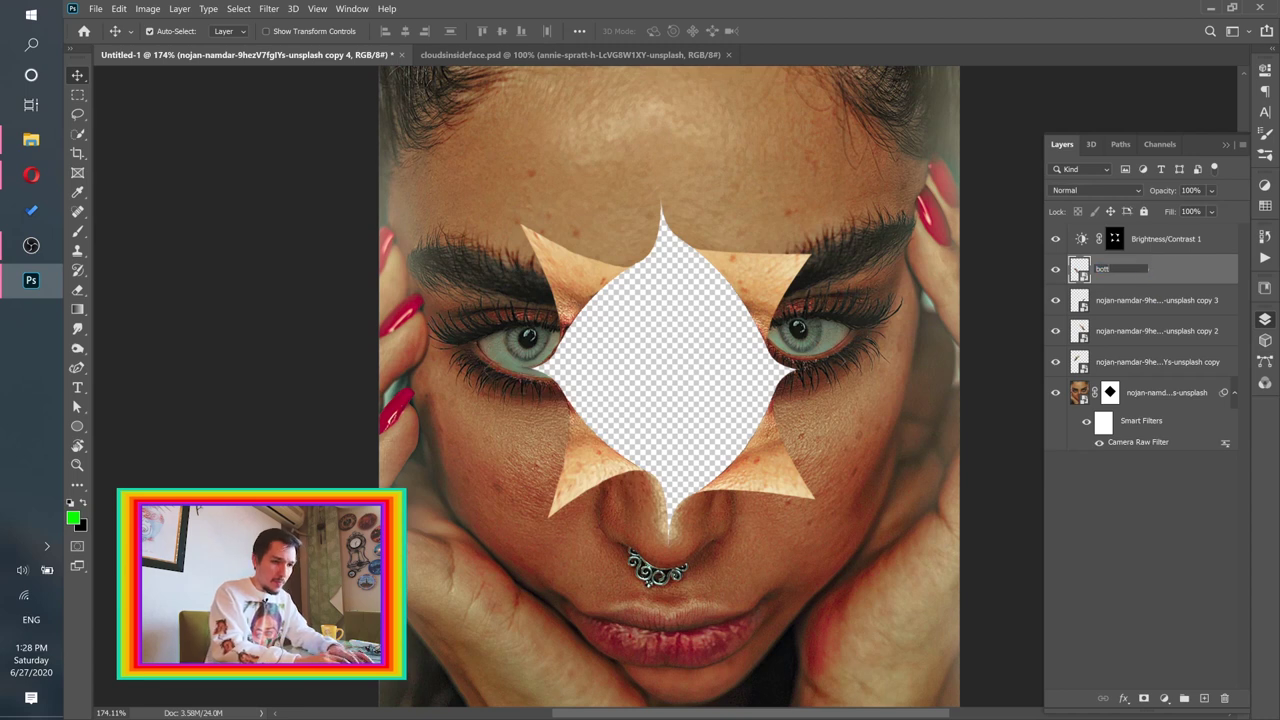
text(om left)
key(Return)
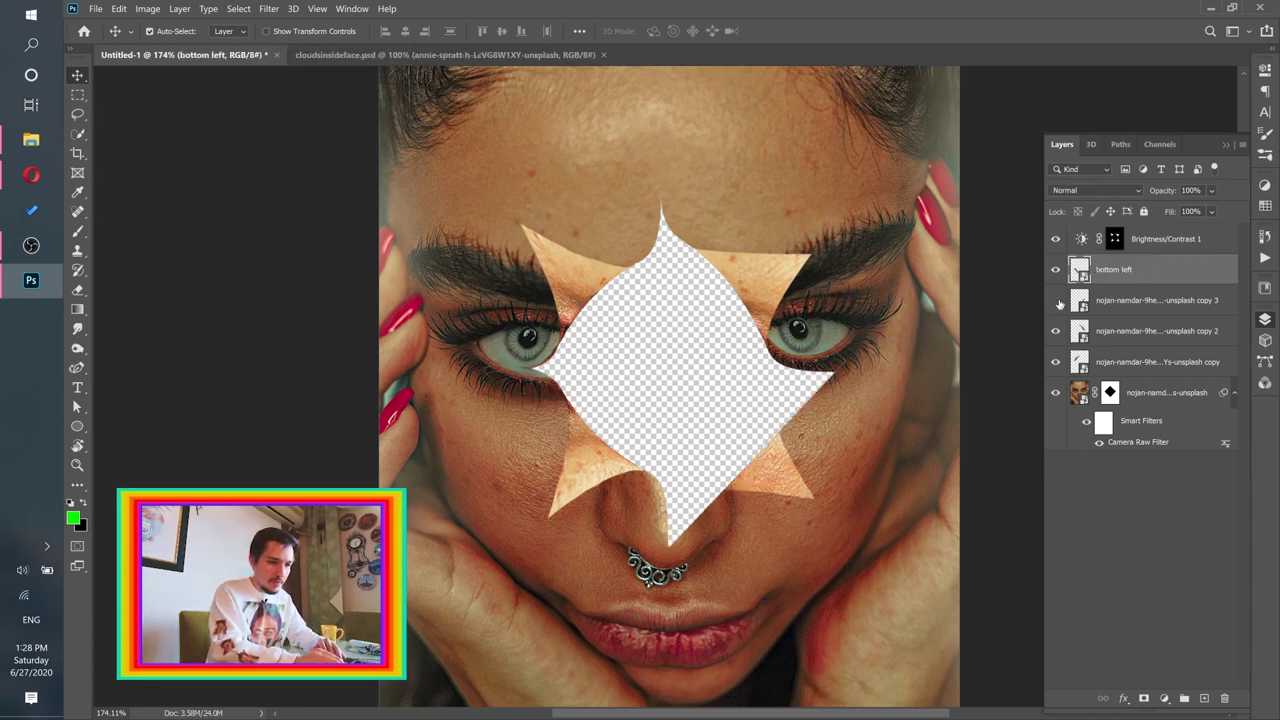
Step: Rename the copy 3, copy 2 and first copy layers bottom right, top right and top left respectively
double_click(1106, 301)
text(right)
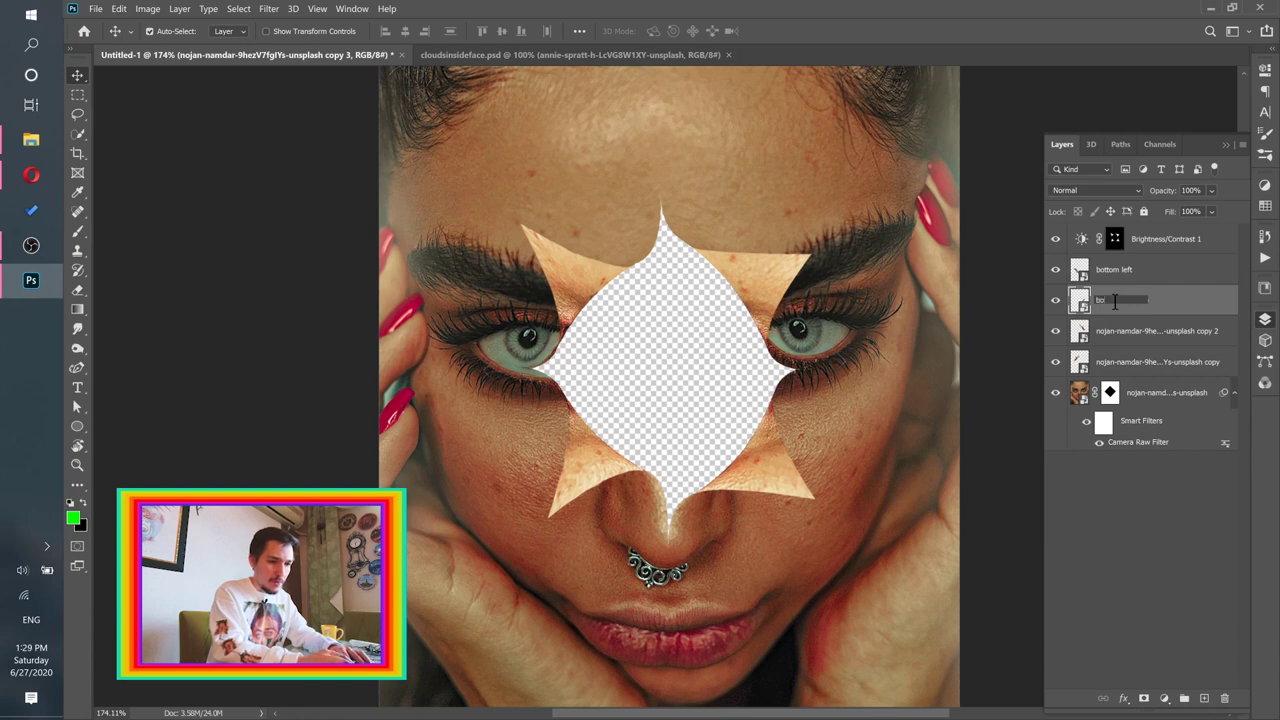
double_click(1116, 332)
text(top right)
key(Return)
double_click(1114, 362)
text(top left)
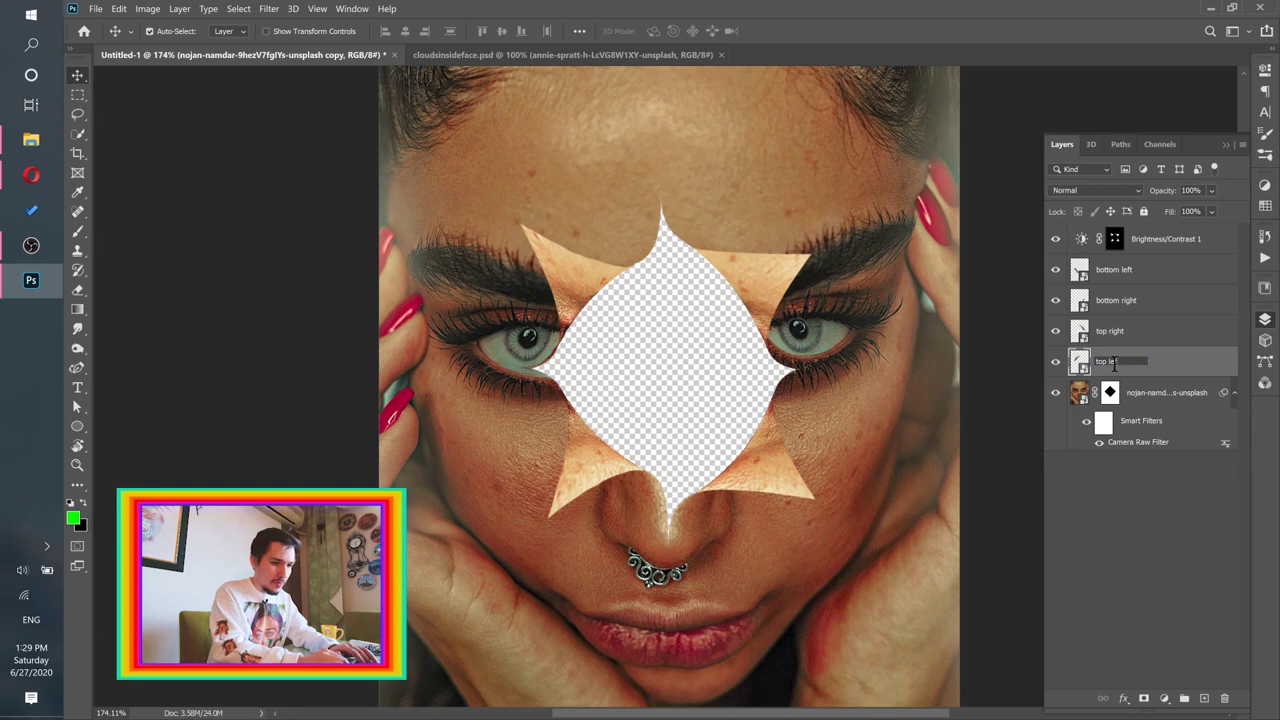
key(Return)
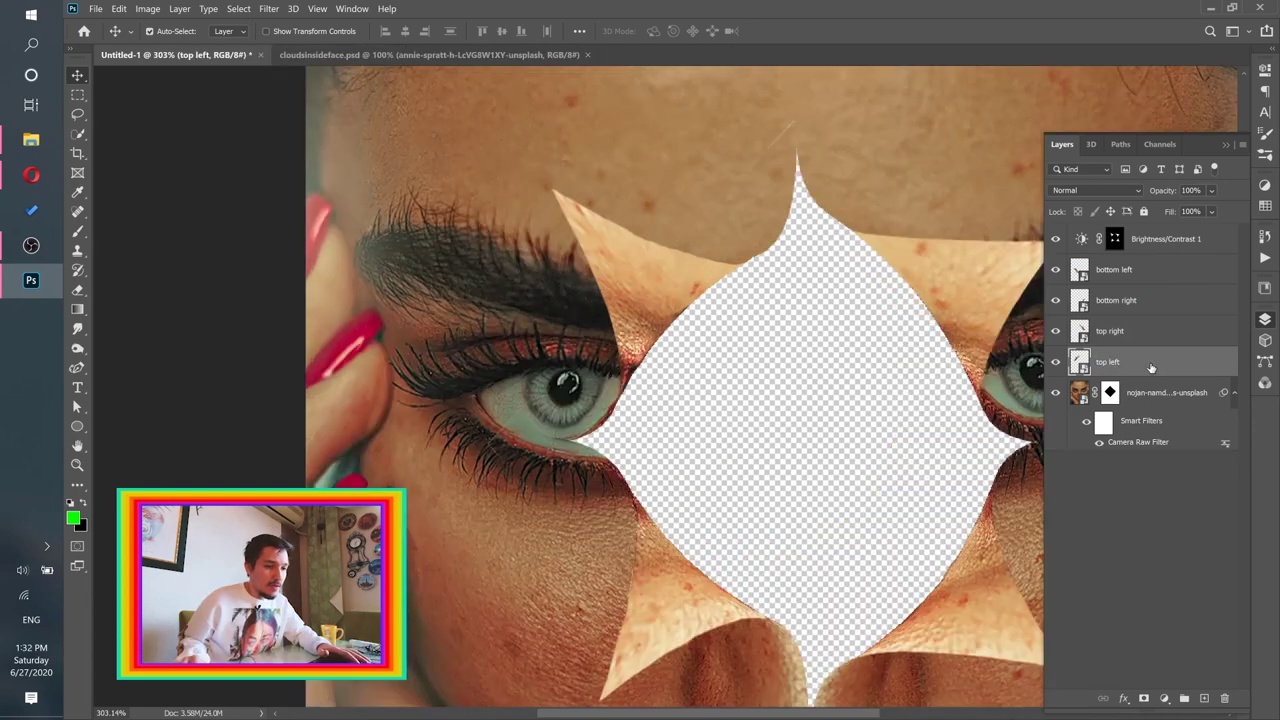
Step: Duplicate the top left layer within the same document and name the duplicate top left noise
right_click(1150, 362)
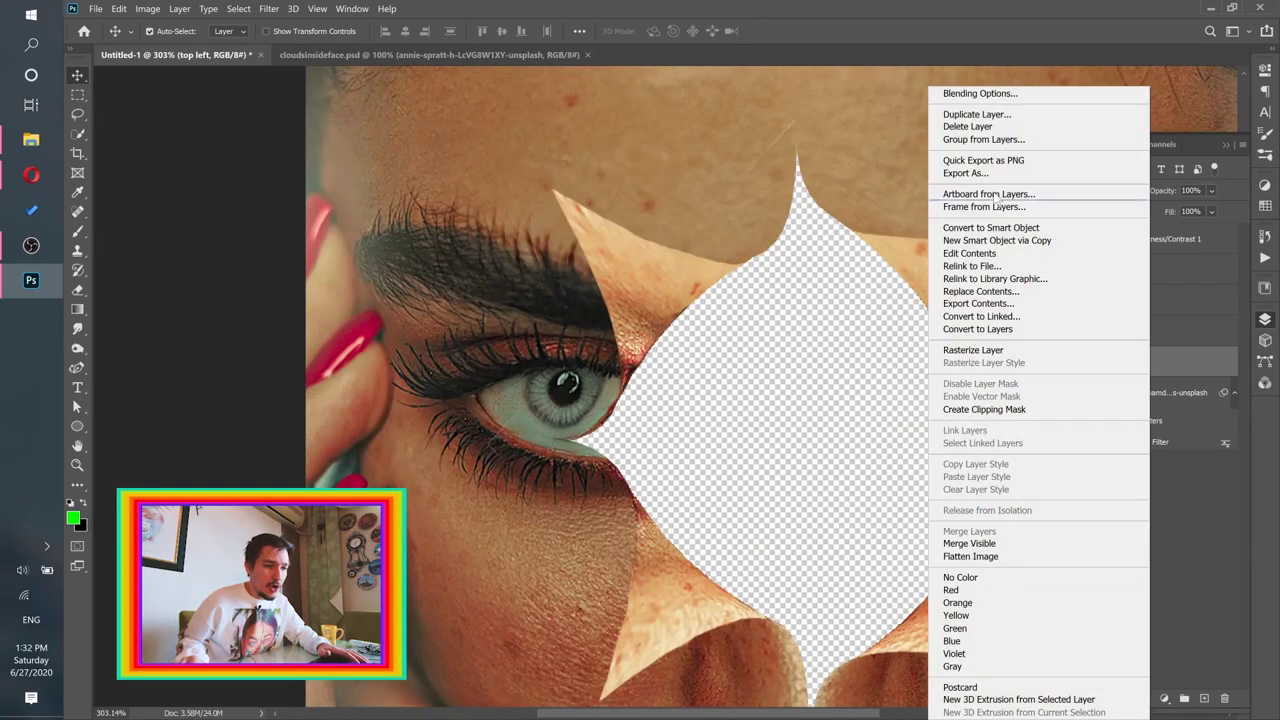
click(977, 114)
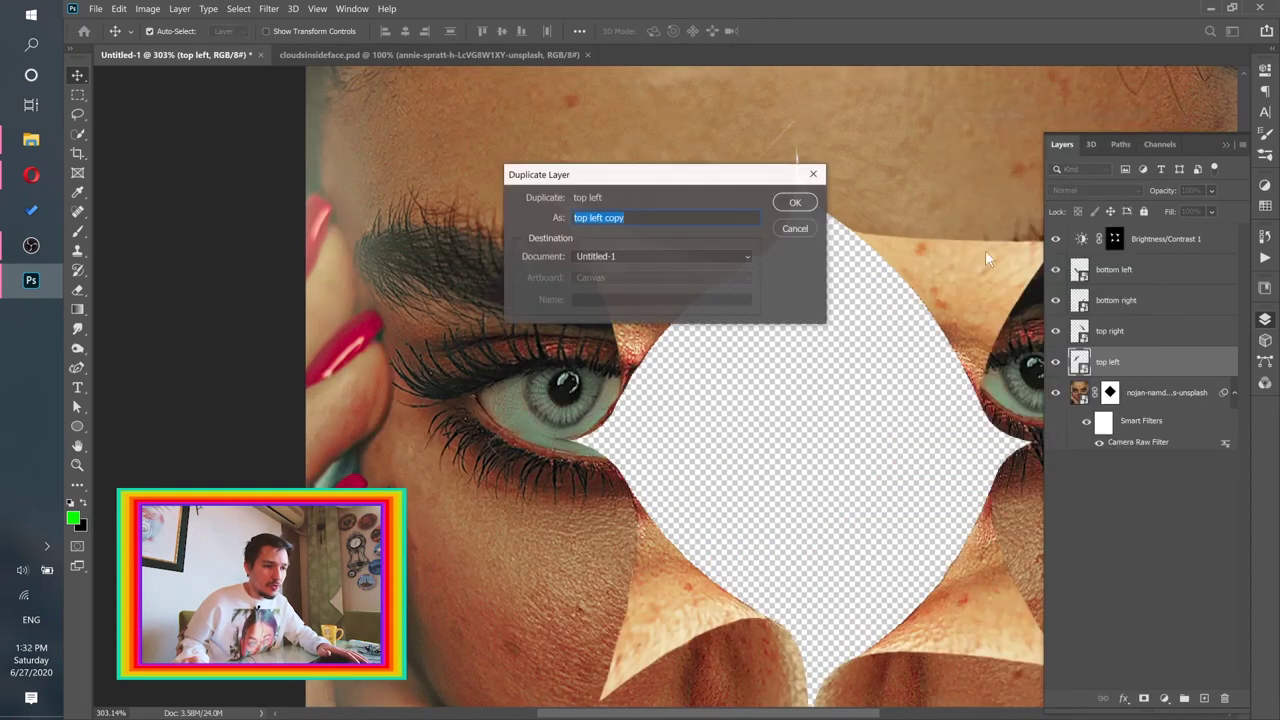
click(792, 200)
double_click(1123, 365)
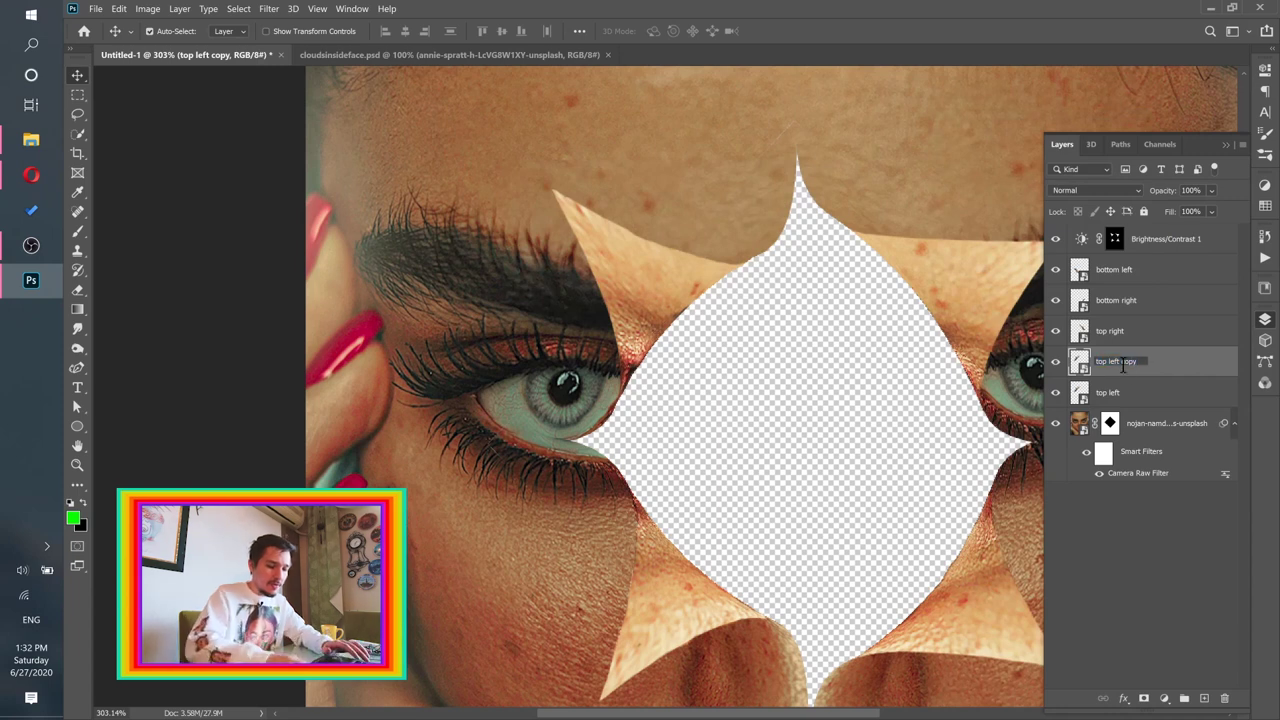
key(Return)
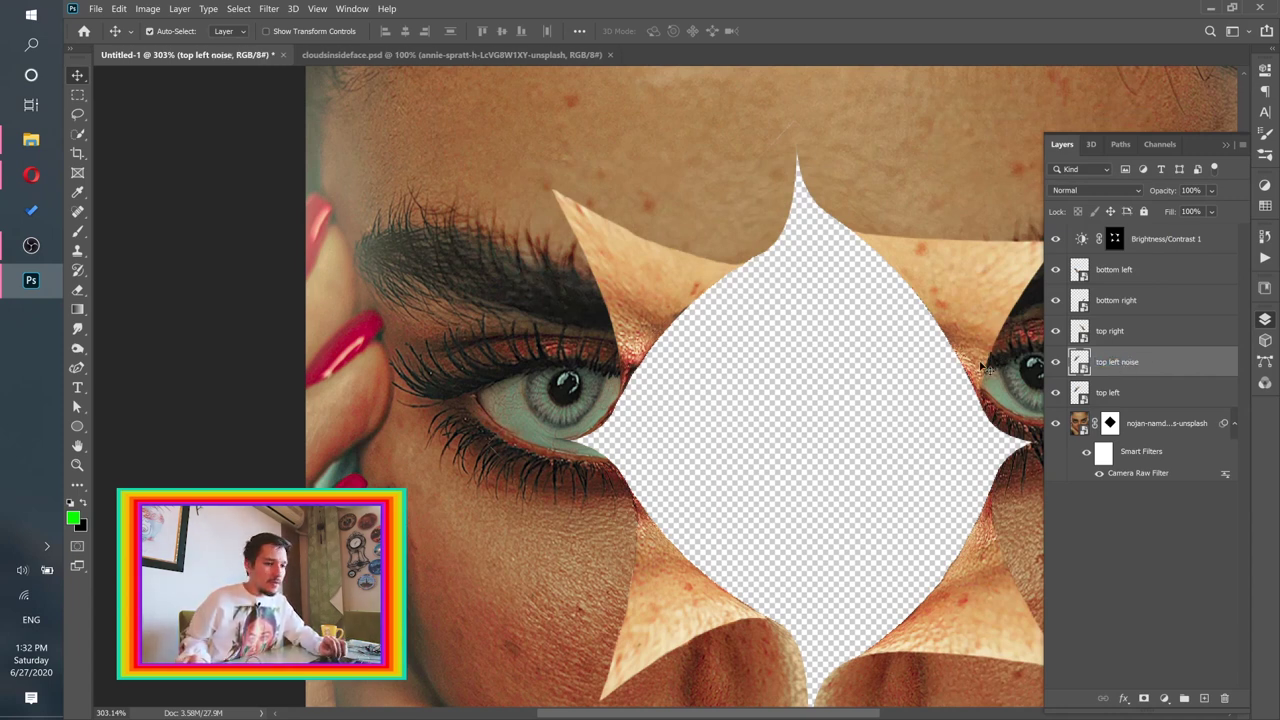
Step: Apply an Add Noise filter to the top left noise layer with an amount of 25% and Uniform distribution
click(267, 9)
mouse_move(310, 201)
click(466, 202)
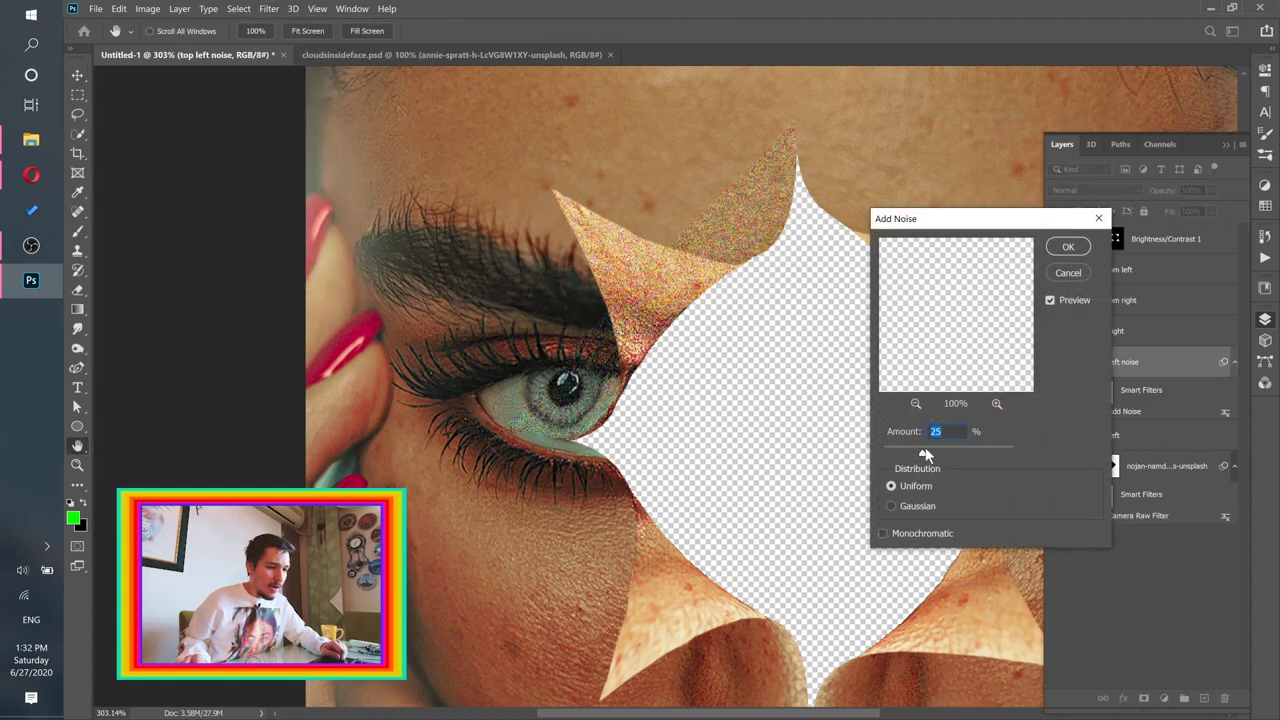
drag(911, 455, 932, 443)
text(25)
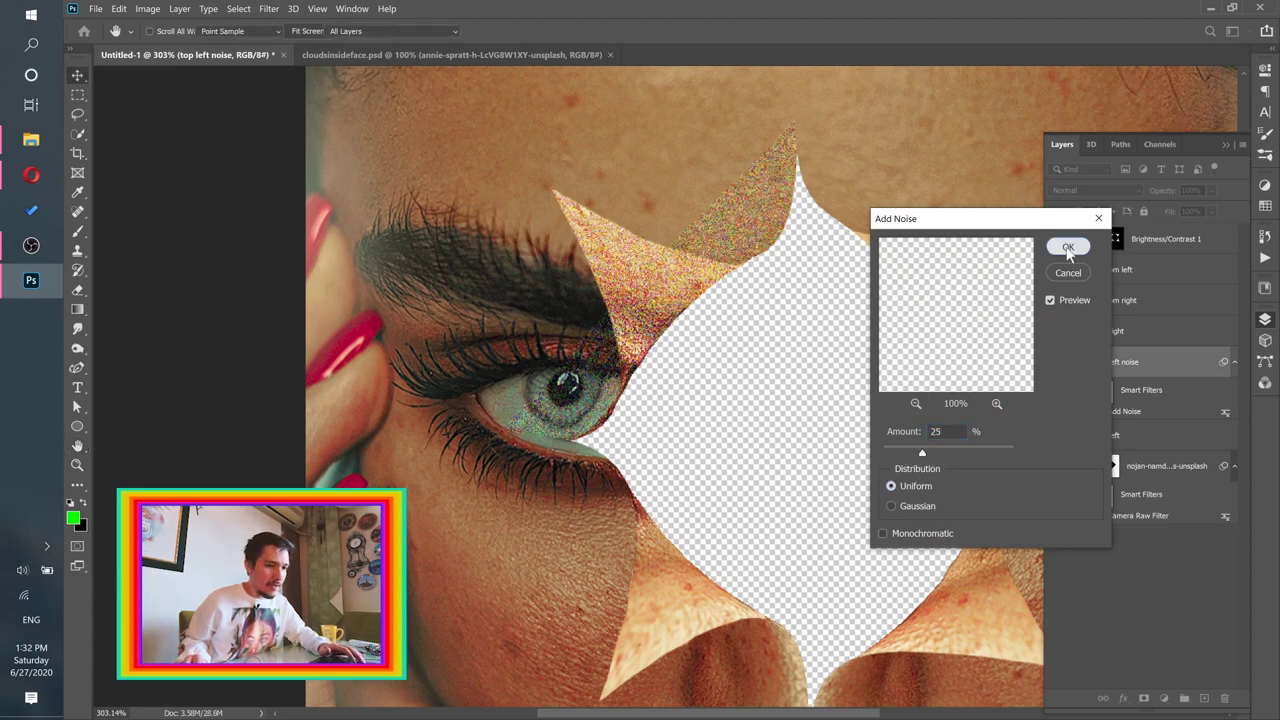
click(1066, 248)
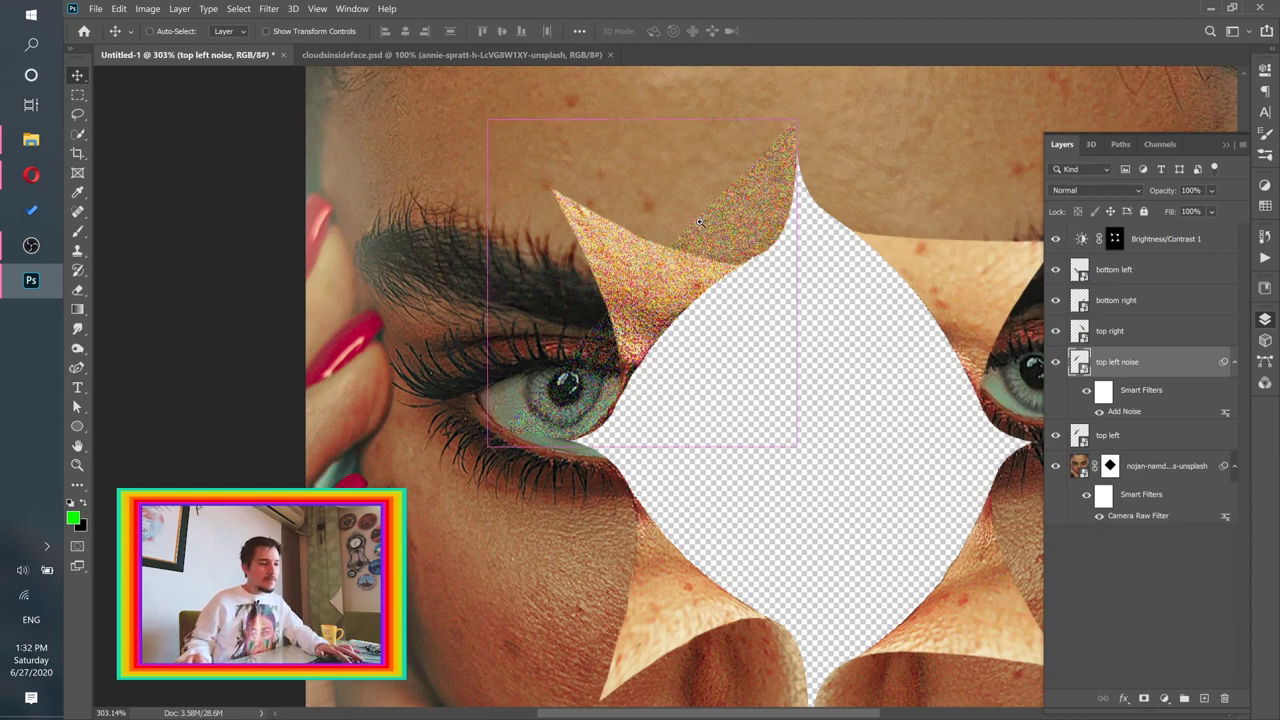
scroll(709, 224, up, 8)
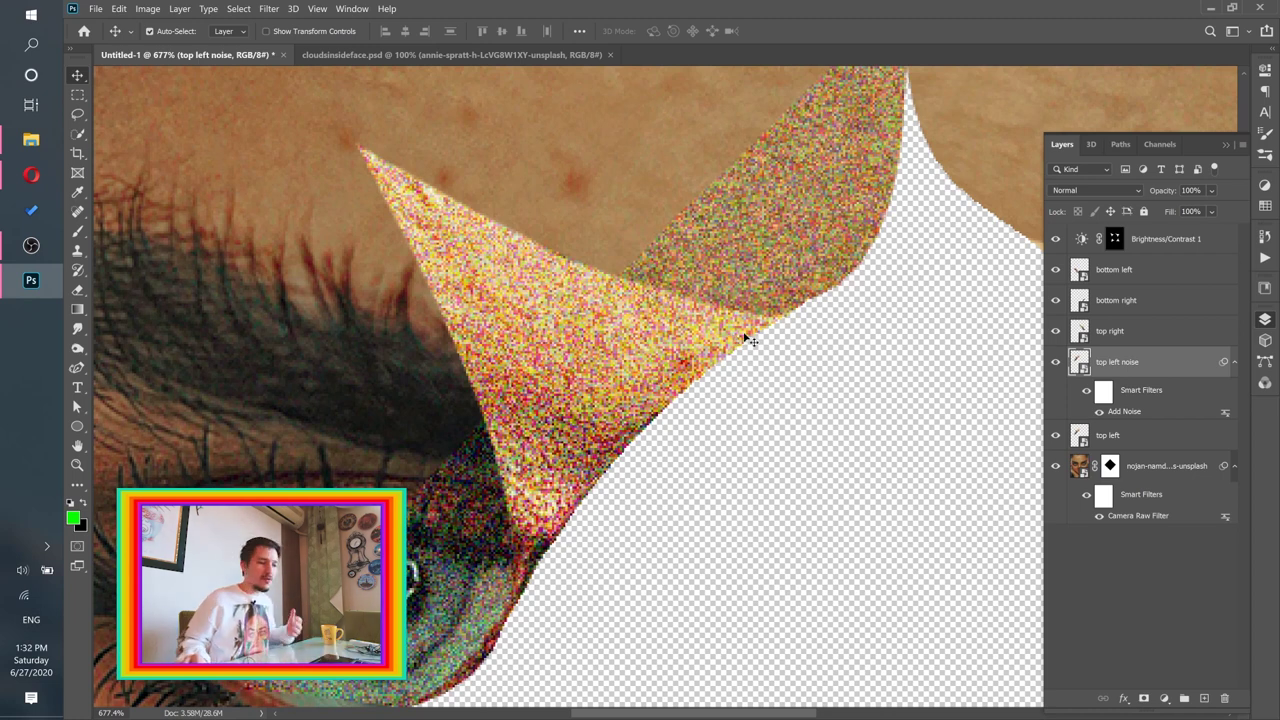
Step: Copy the Brightness/Contrast adjustment's layer mask onto the top left noise layer
drag(744, 328, 708, 322)
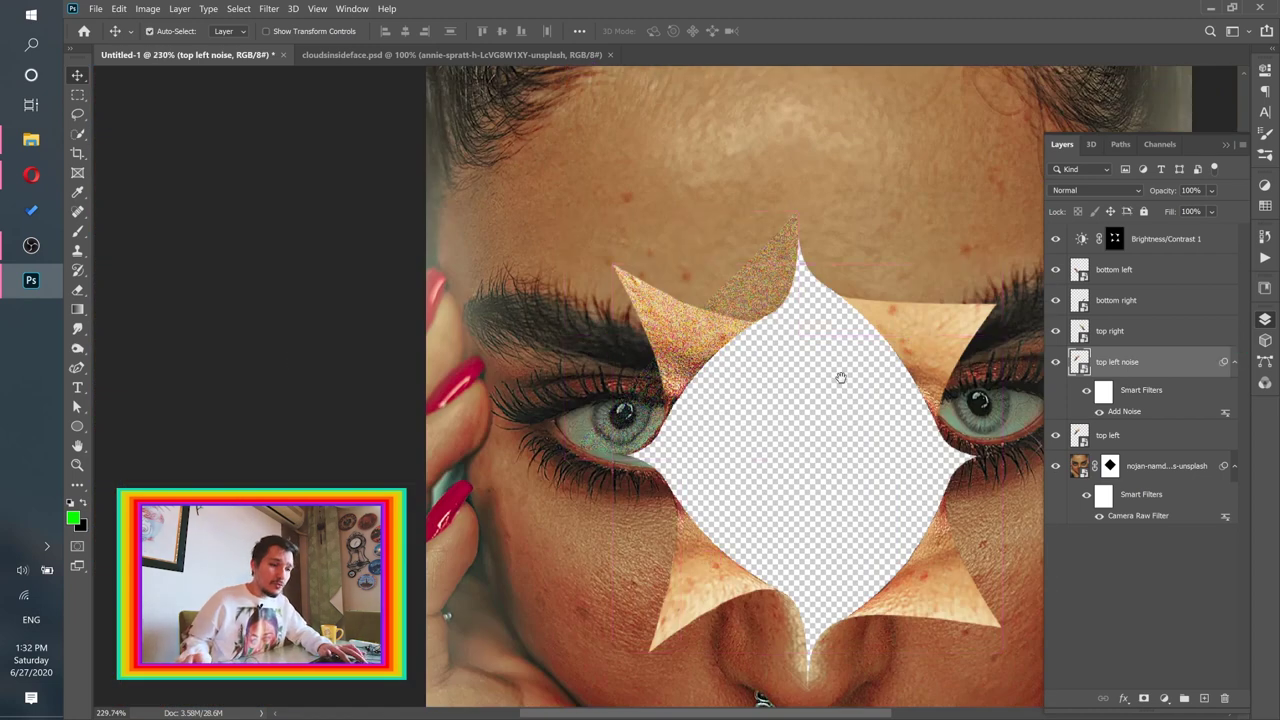
drag(840, 377, 808, 371)
click(1114, 238)
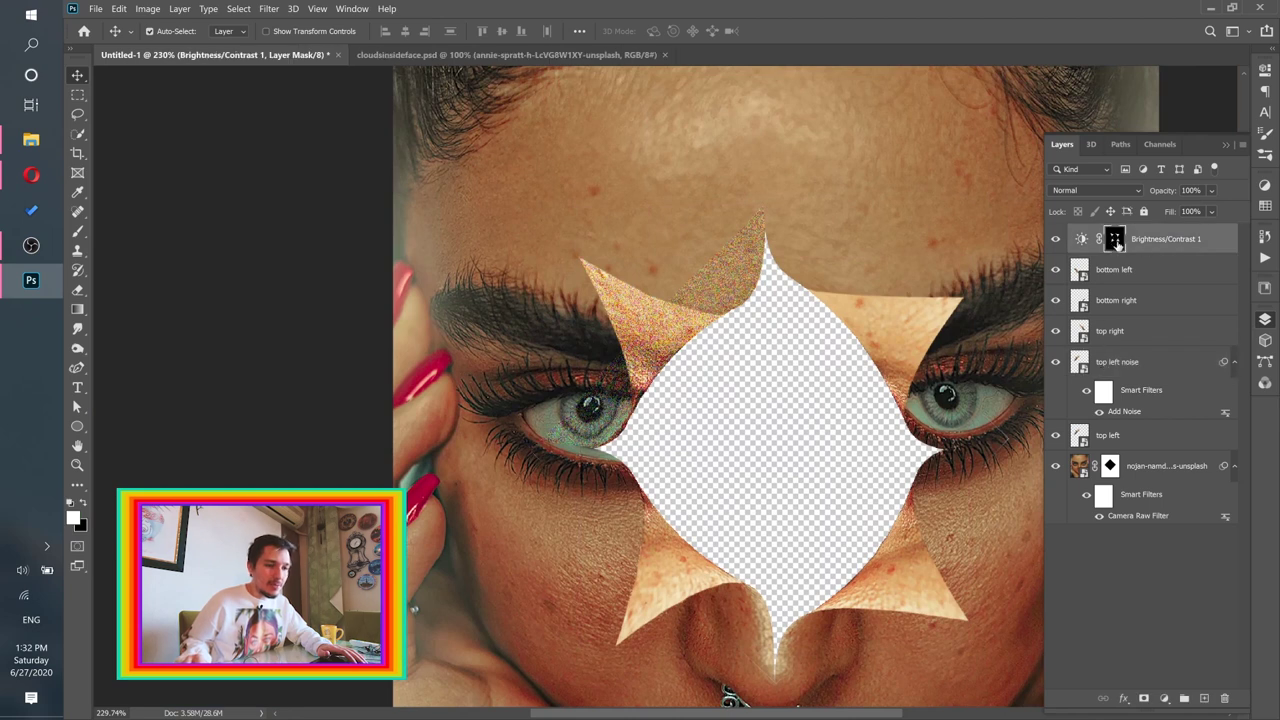
scroll(647, 310, up, 3)
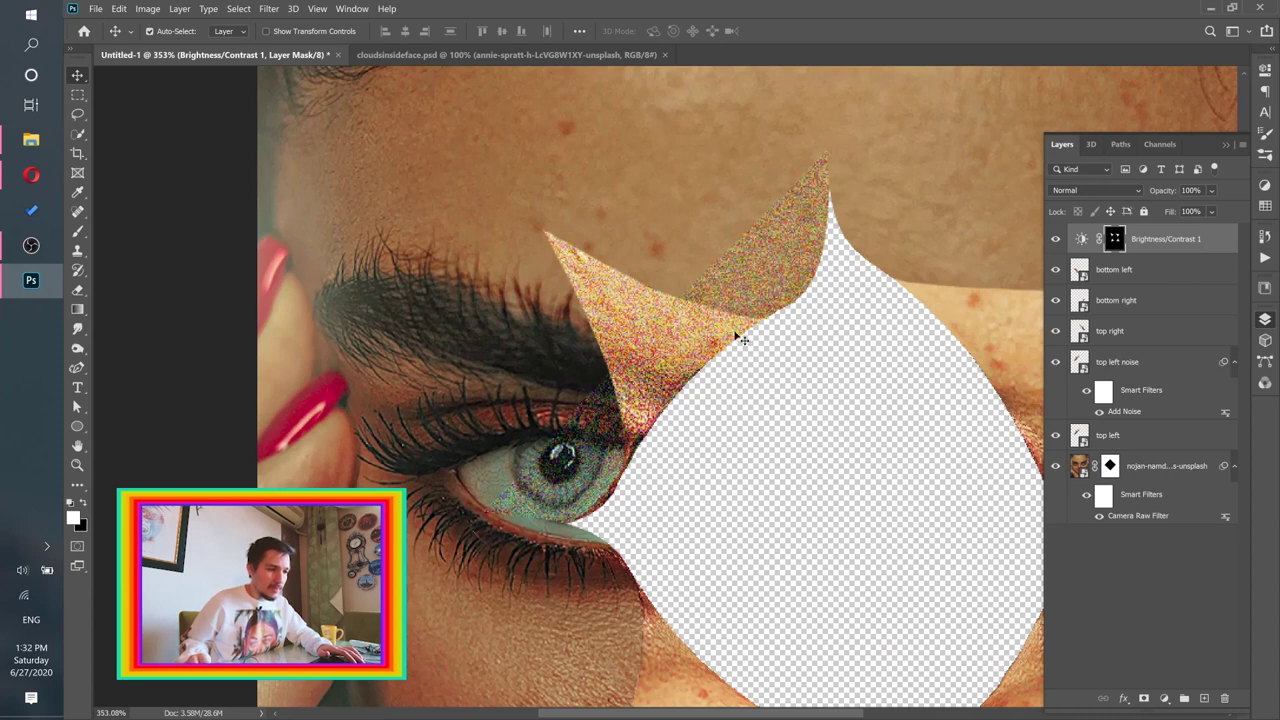
click(1055, 240)
click(1055, 240)
scroll(774, 349, down, 4)
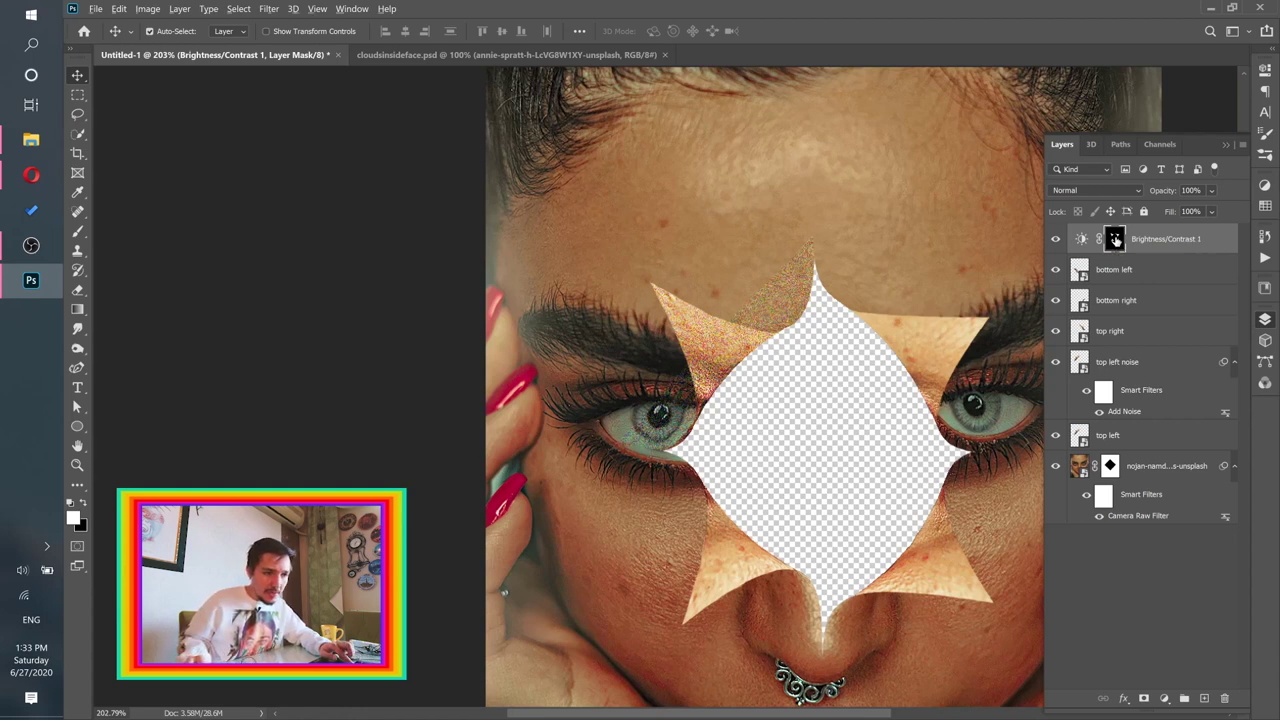
drag(1114, 240, 1122, 368)
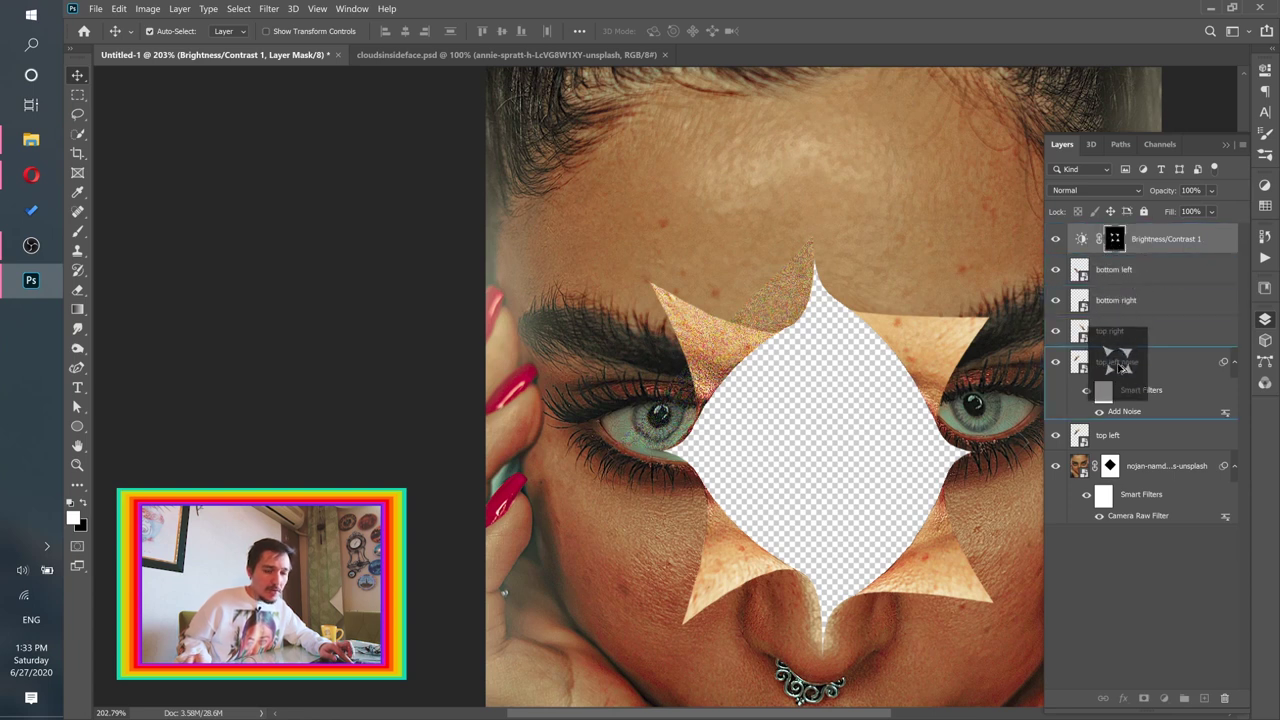
drag(1122, 368, 1118, 368)
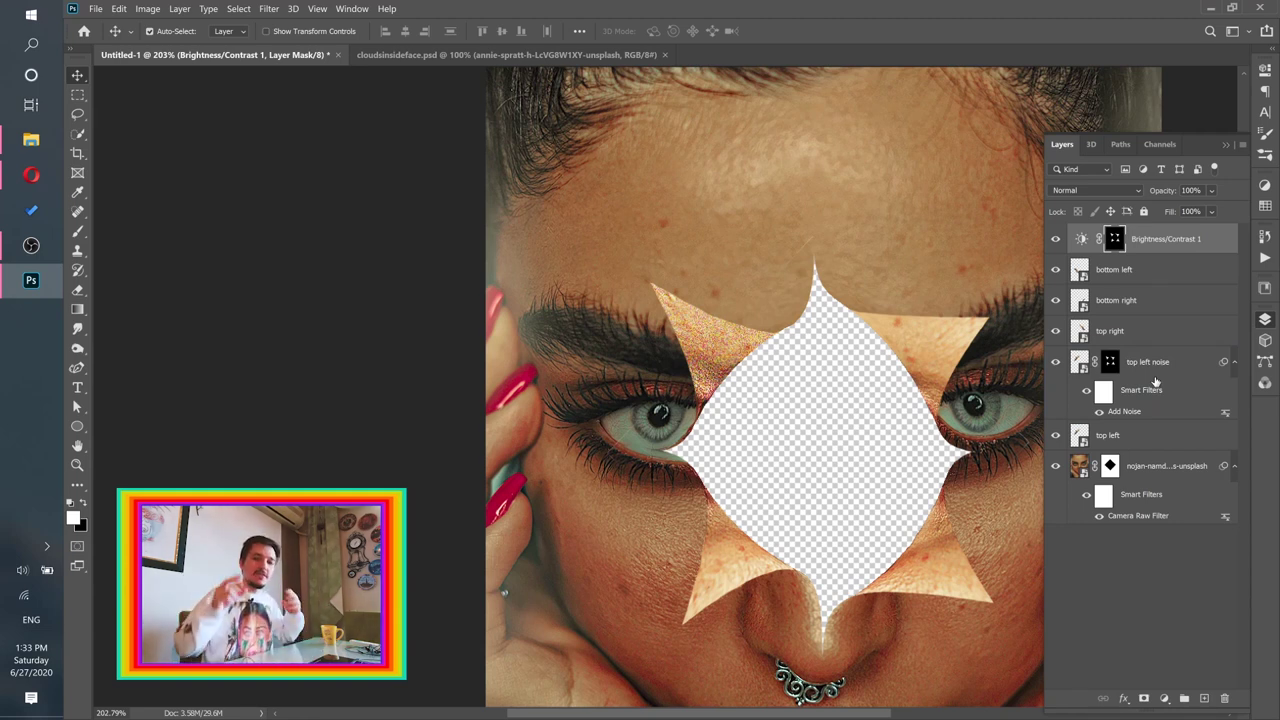
Step: Toggle the visibility of the top left noise and top left layers to check how each affects the flap
drag(743, 340, 1049, 400)
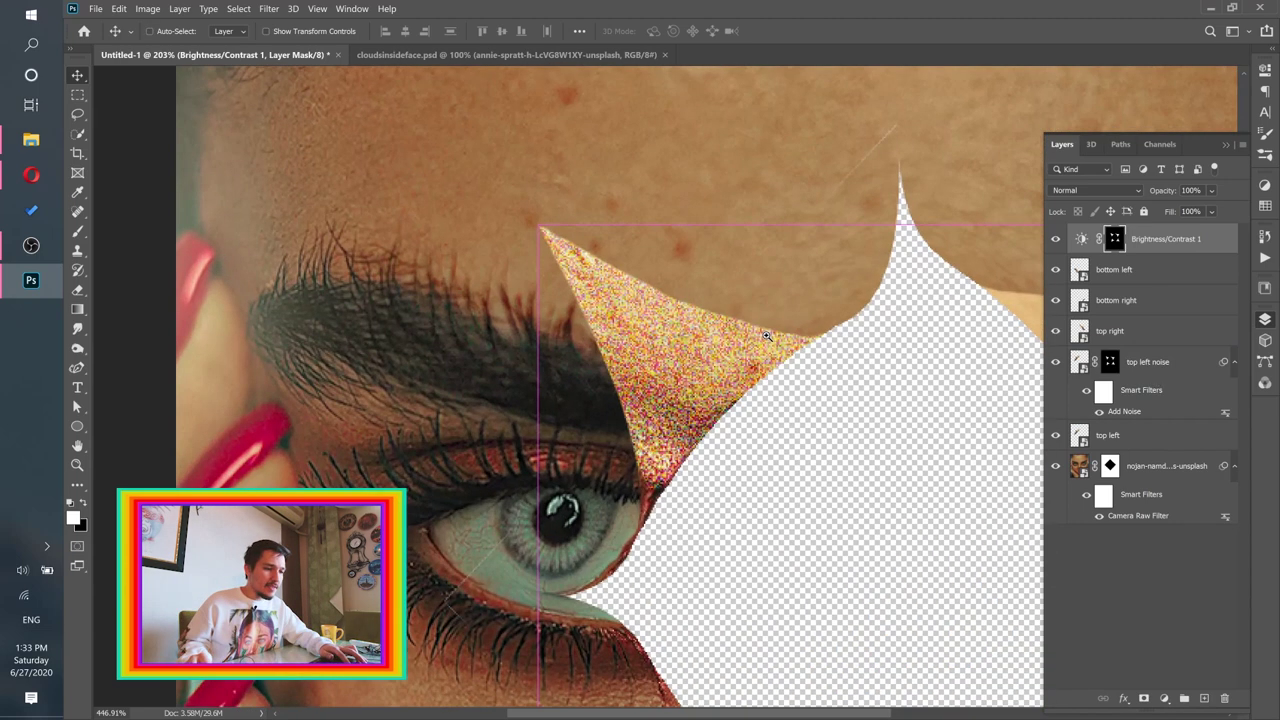
click(1056, 362)
click(1056, 362)
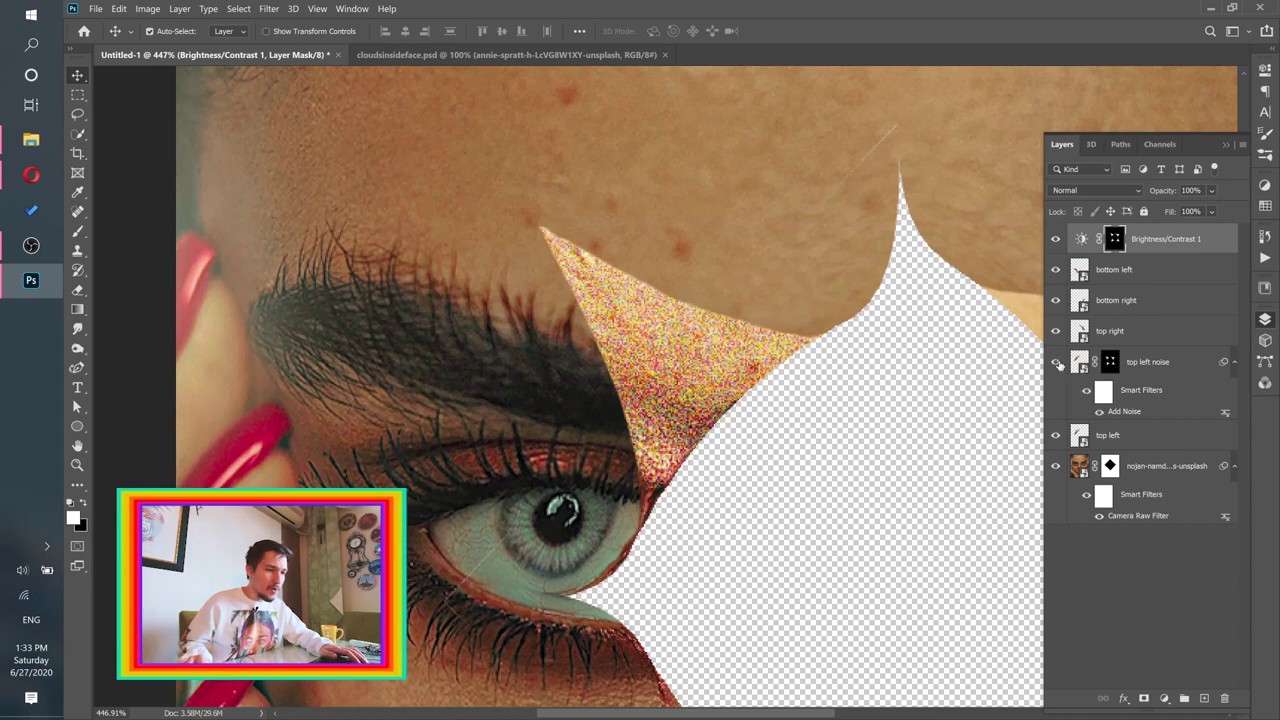
click(1056, 362)
click(1056, 362)
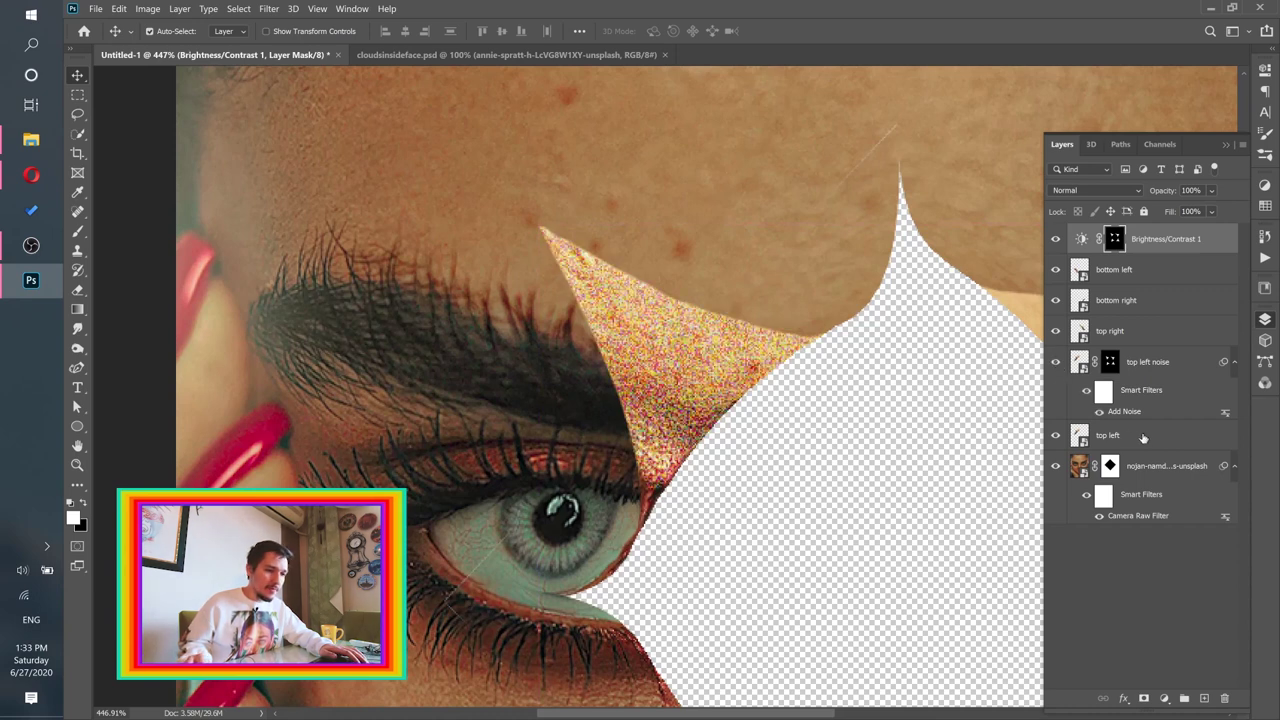
click(1075, 437)
click(1056, 437)
click(1056, 437)
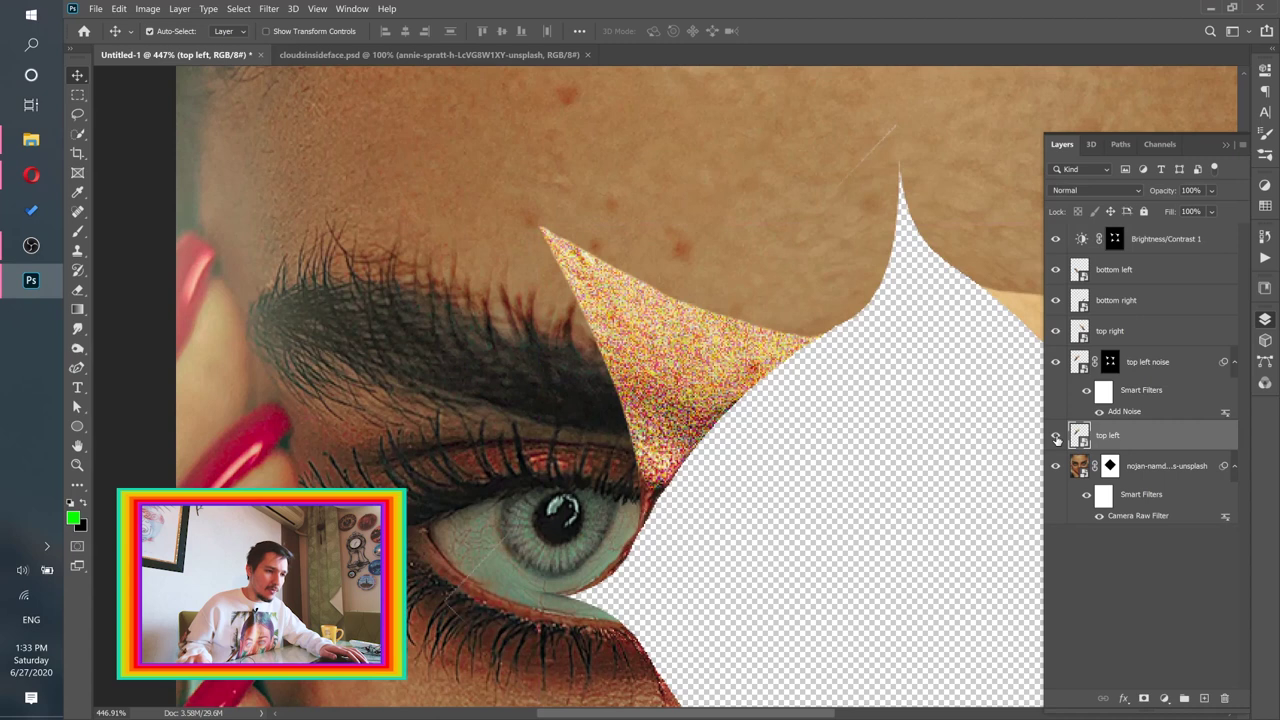
Step: Duplicate the top right flap layer
drag(834, 354, 815, 353)
drag(900, 416, 737, 384)
drag(740, 326, 756, 323)
ctrl+click(859, 324)
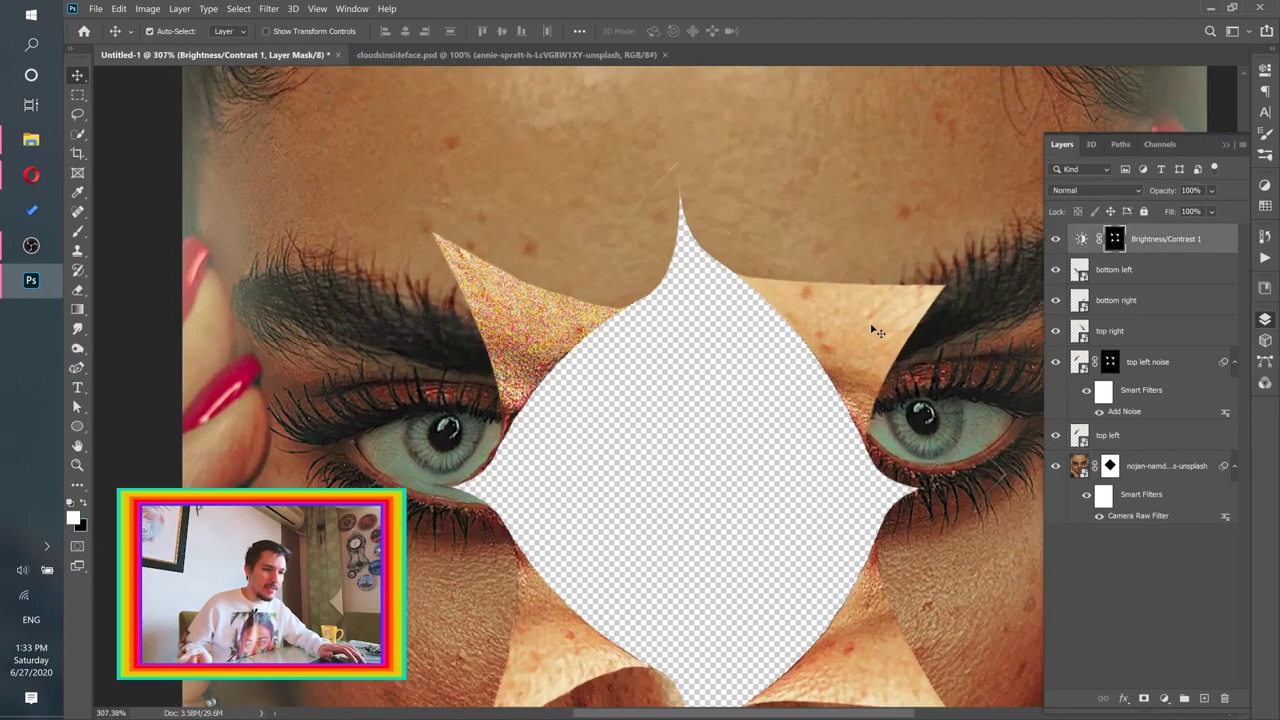
click(1133, 334)
right_click(1157, 331)
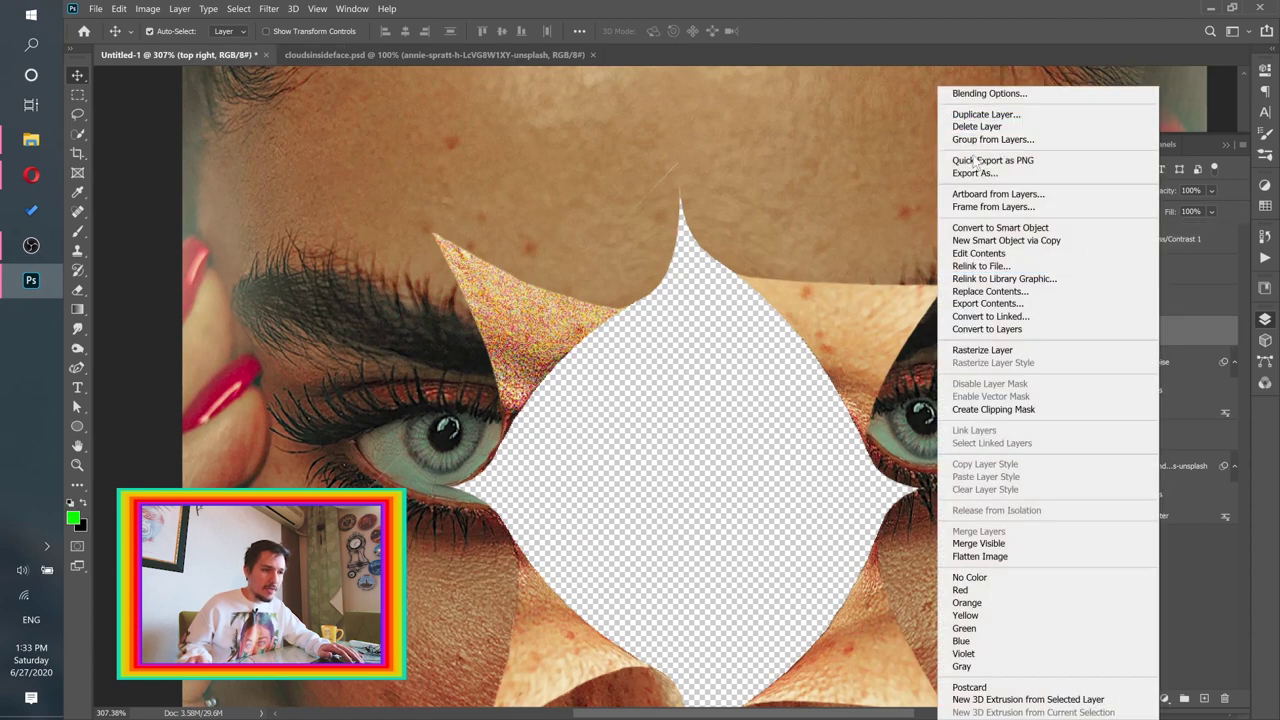
click(1000, 118)
Step: Apply the last-used Add Noise filter to the top right copy and copy the Brightness/Contrast mask onto it
click(269, 9)
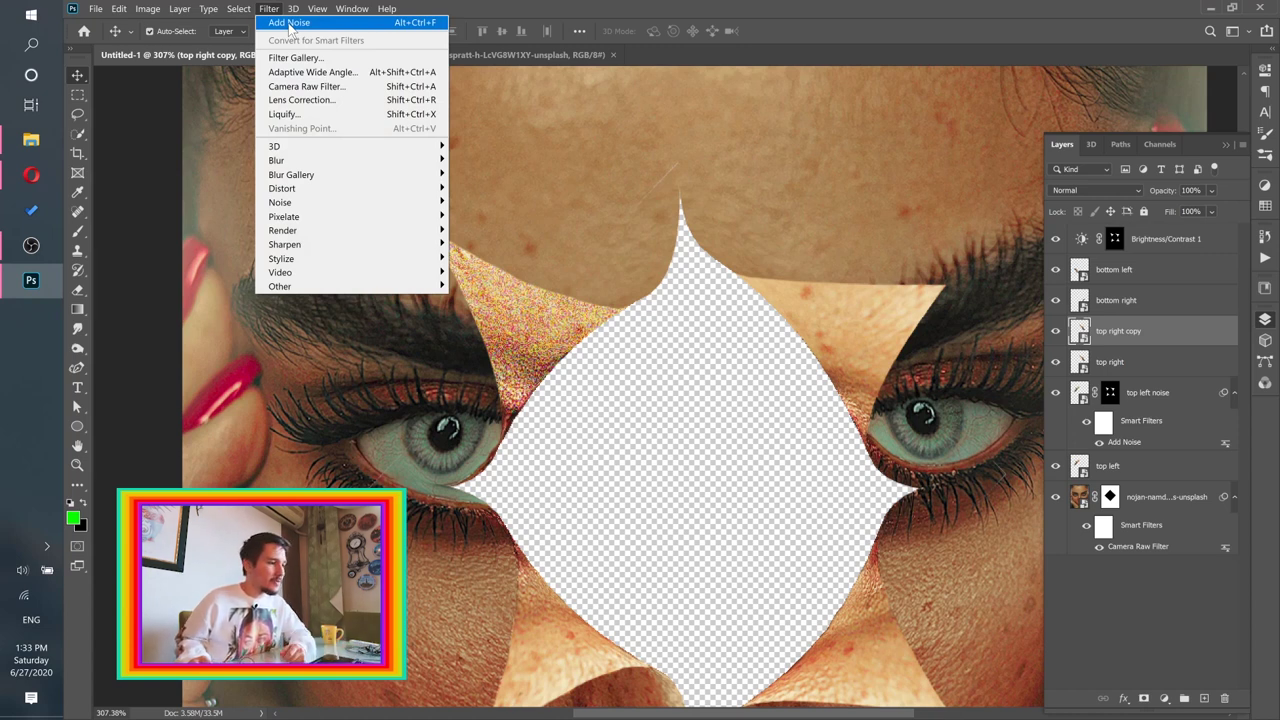
click(288, 23)
click(1060, 248)
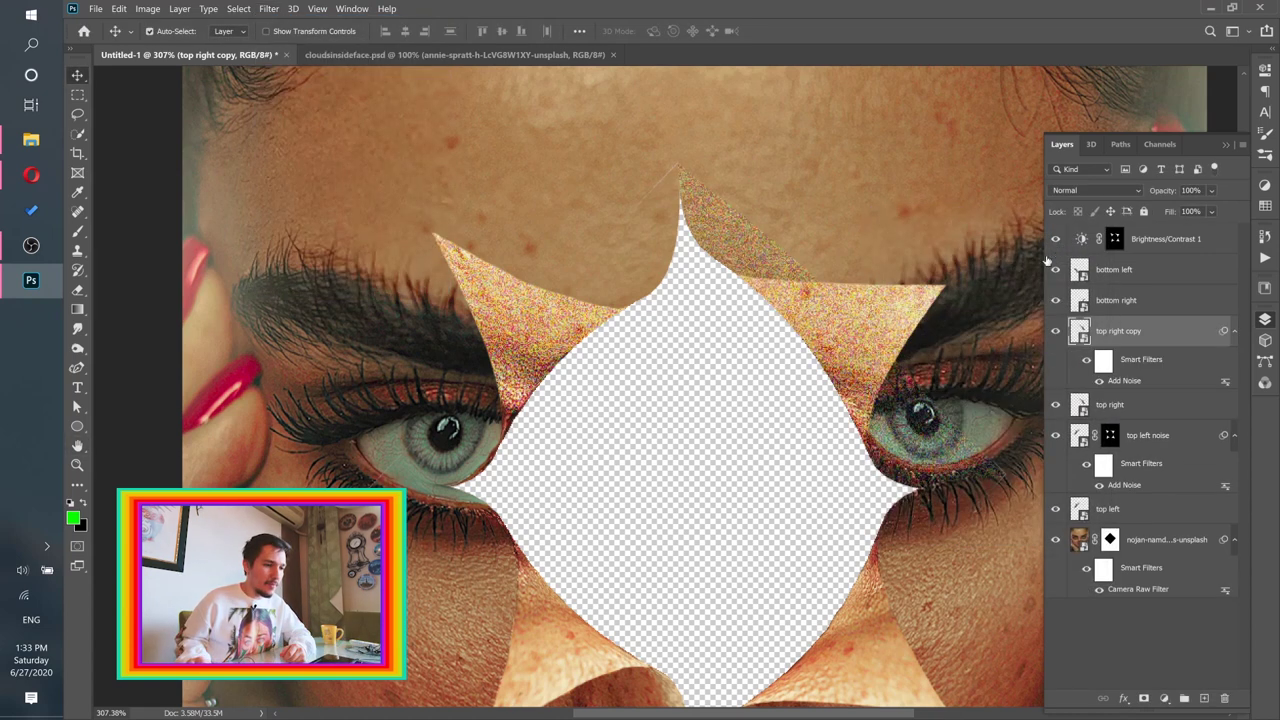
scroll(895, 328, up, 2)
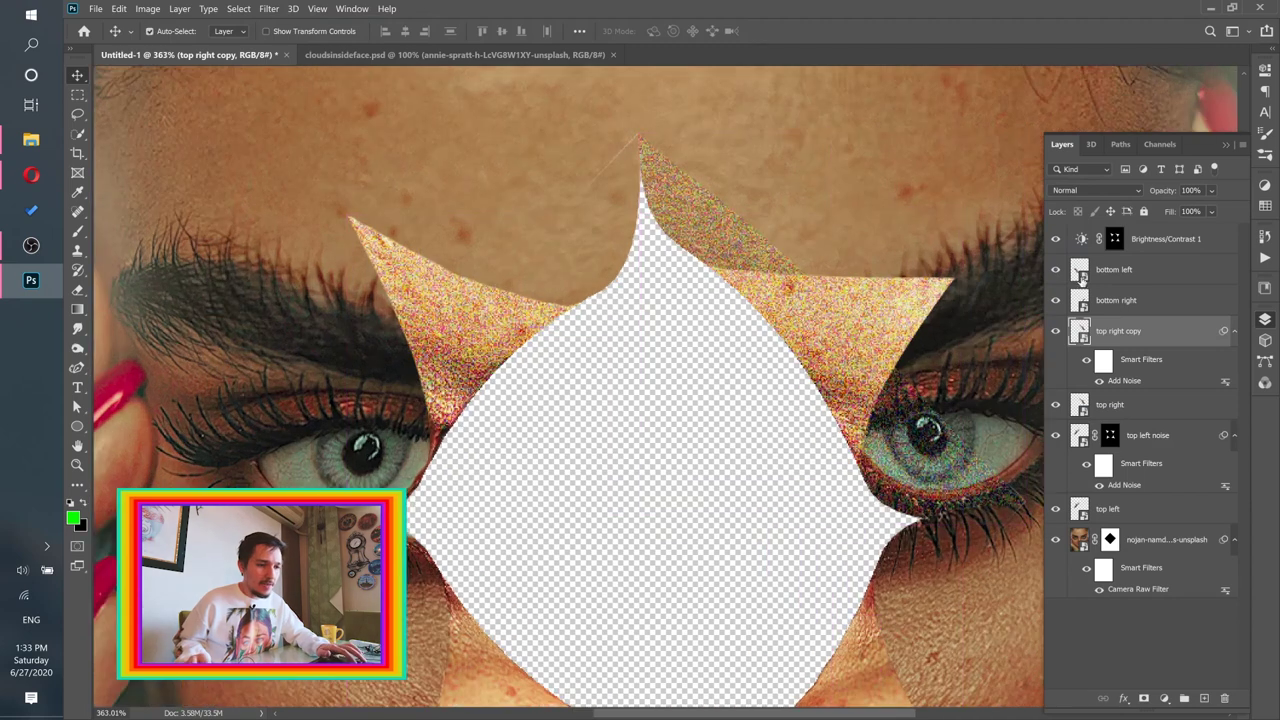
drag(1112, 239, 1120, 332)
Step: Duplicate the bottom right flap layer
scroll(823, 443, down, 5)
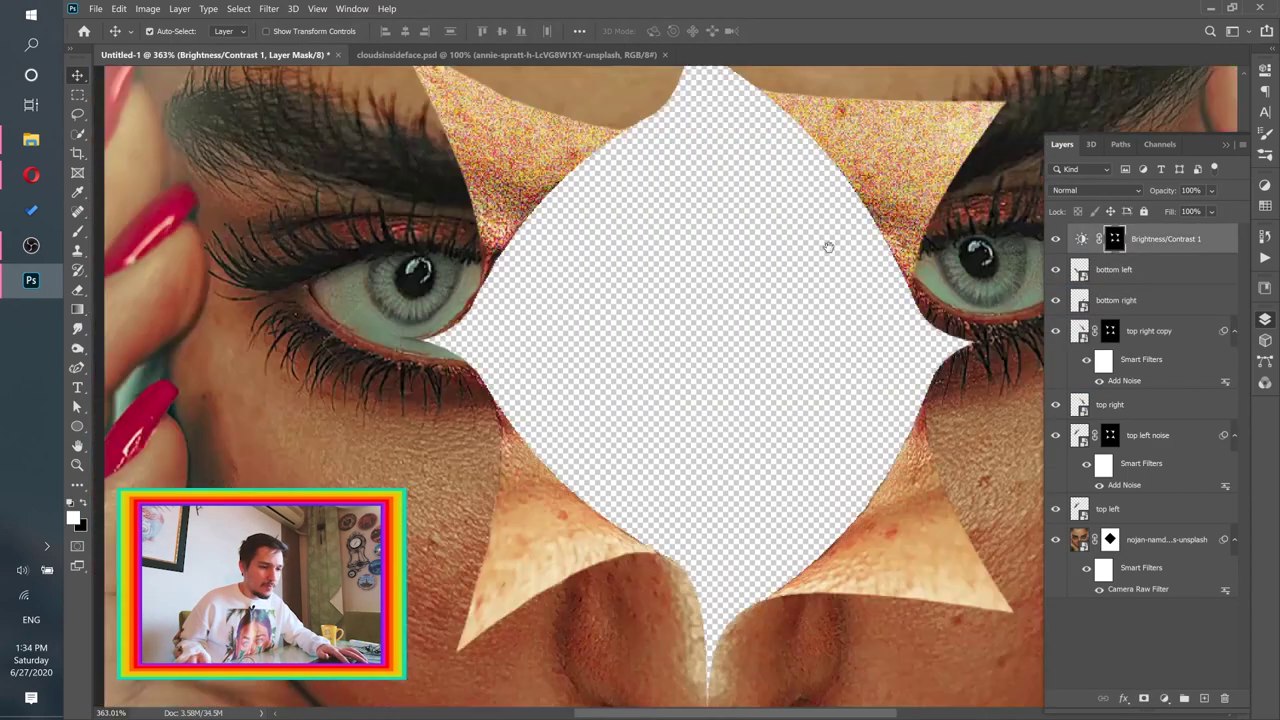
right_click(1149, 313)
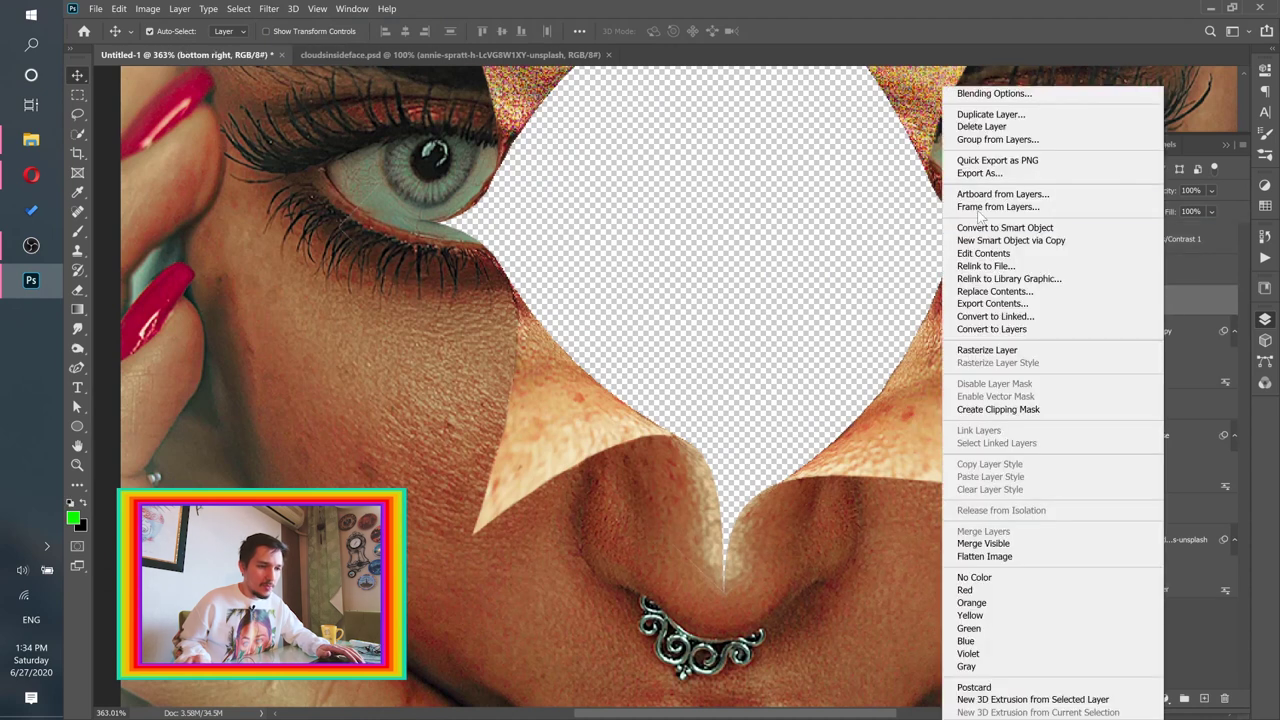
click(1100, 112)
Step: Apply Add Noise at 25% Uniform to the bottom right copy and copy the Brightness/Contrast mask onto it
click(269, 8)
click(271, 25)
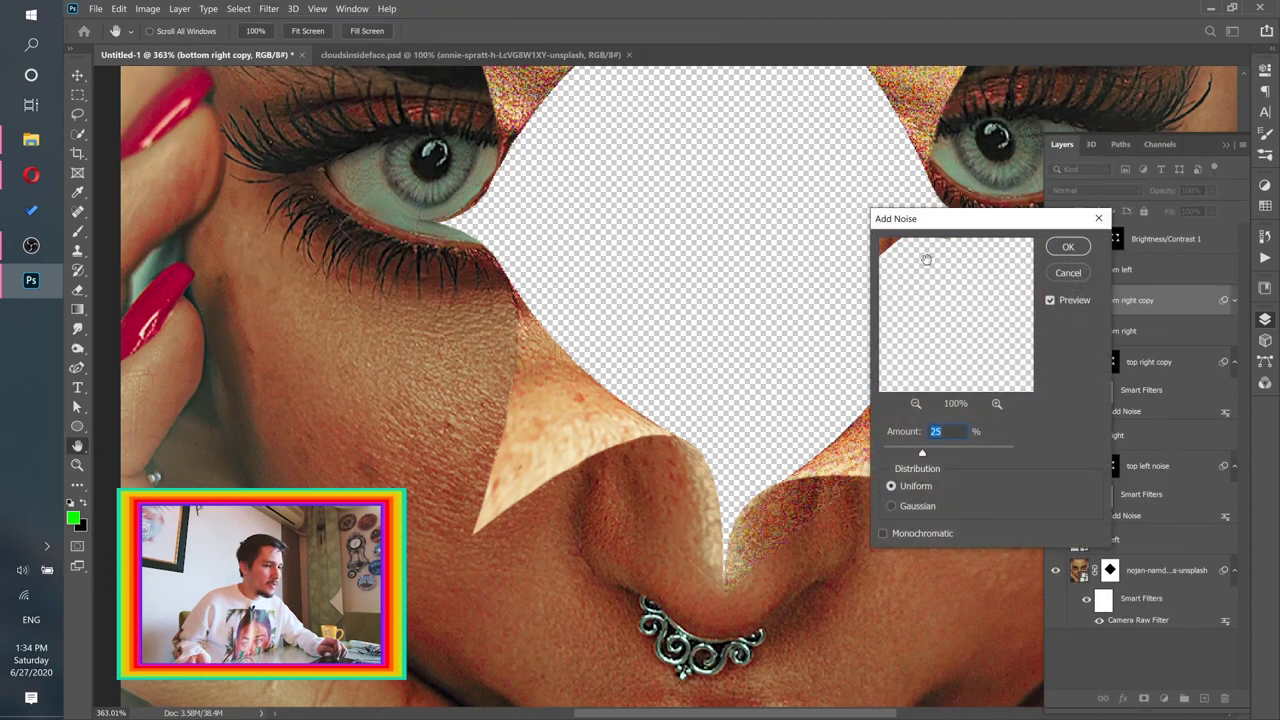
click(1068, 247)
drag(1118, 242, 1114, 304)
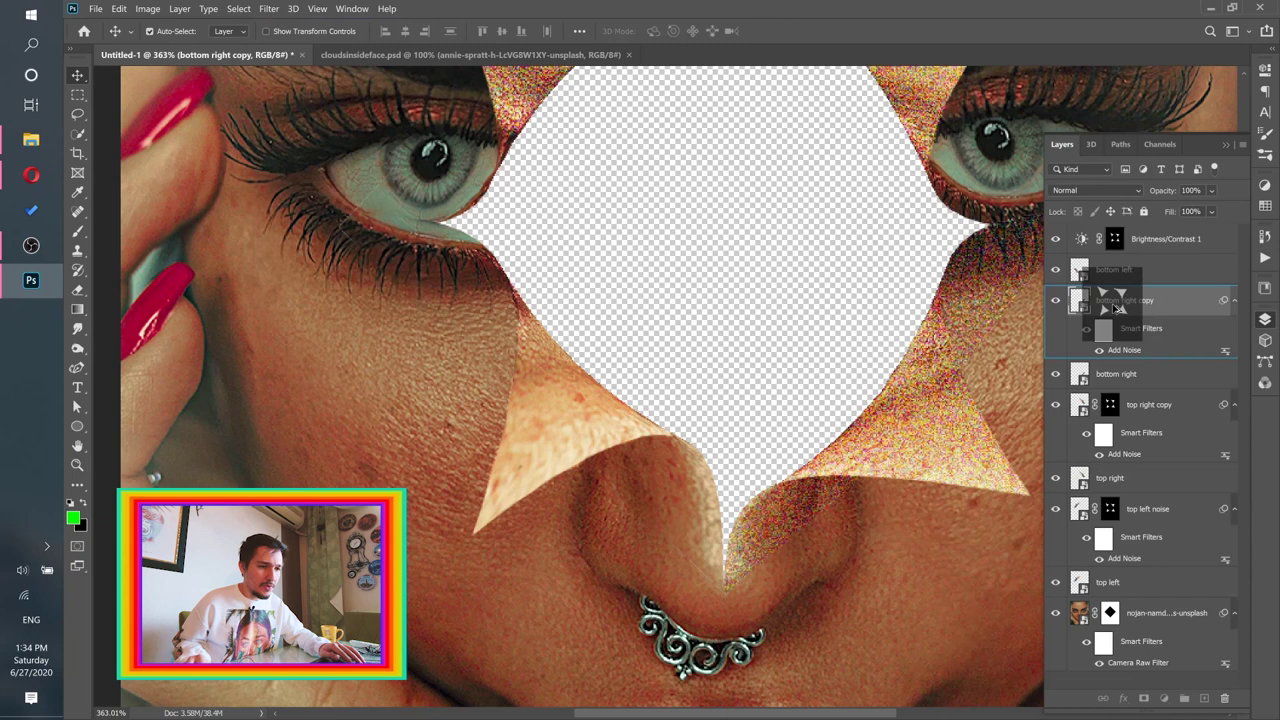
drag(1114, 304, 1117, 306)
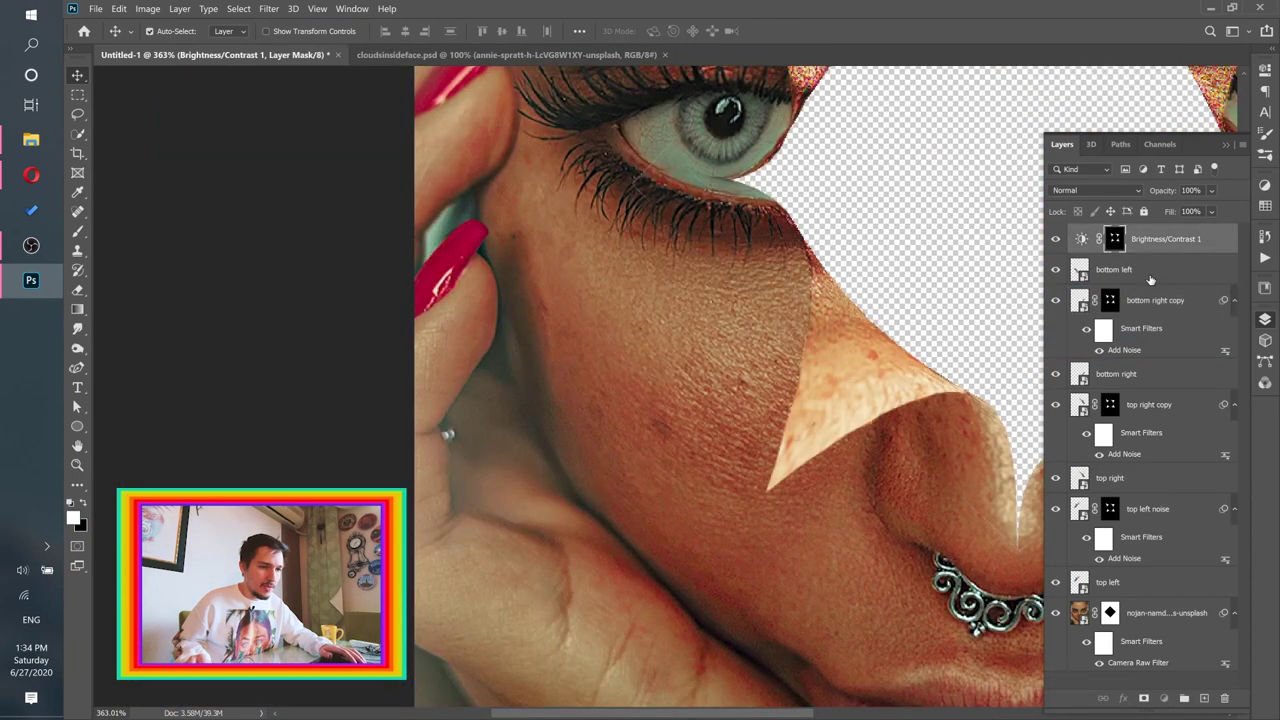
Step: Duplicate the bottom left flap layer
click(1150, 280)
right_click(1150, 280)
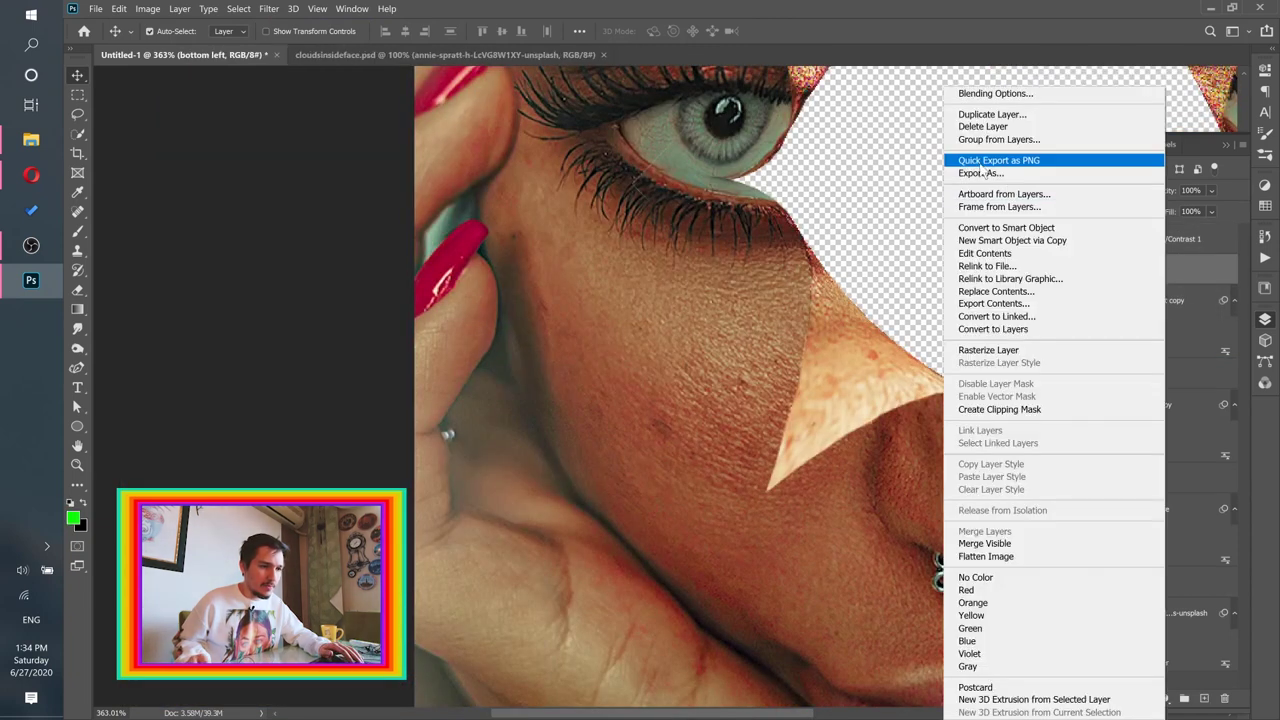
click(1100, 113)
Step: Apply the last-used Add Noise filter to the bottom left copy and copy the Brightness/Contrast mask onto it
click(269, 8)
click(271, 23)
drag(1117, 246, 1112, 271)
scroll(880, 277, down, 5)
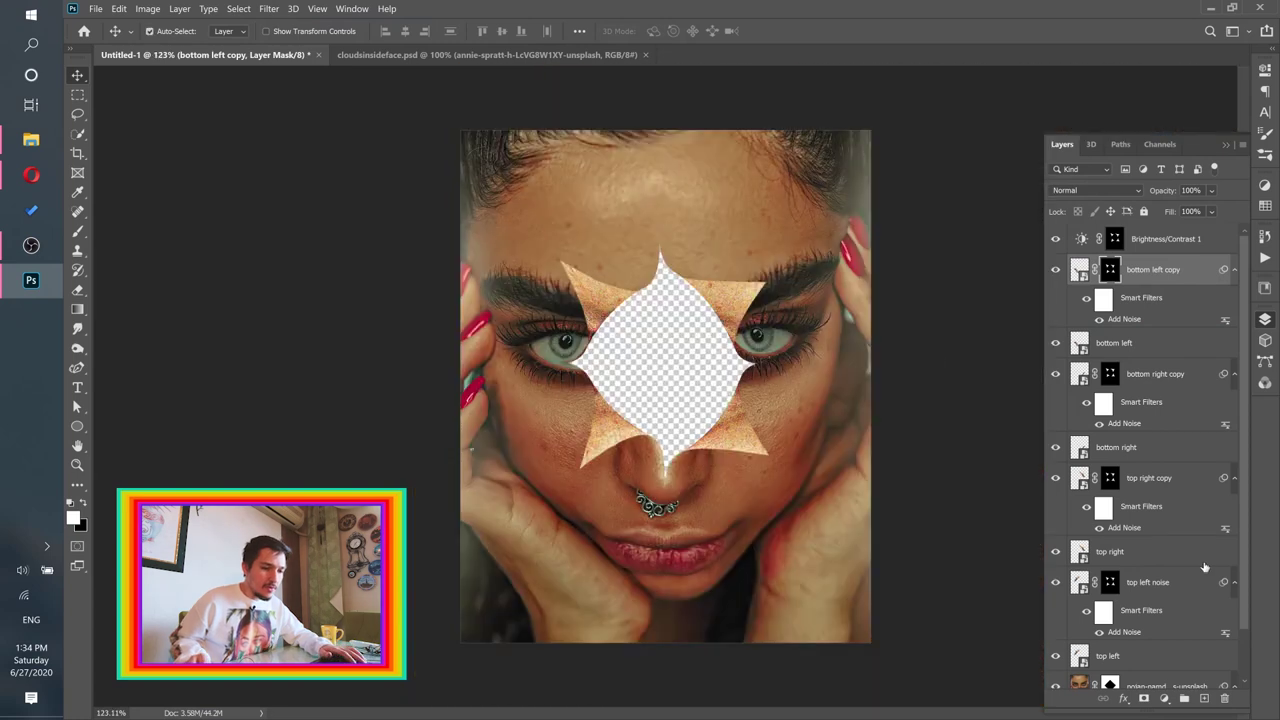
Step: Group all flap layers and their noise copies, from bottom left copy down to top left
scroll(1189, 573, down, 1)
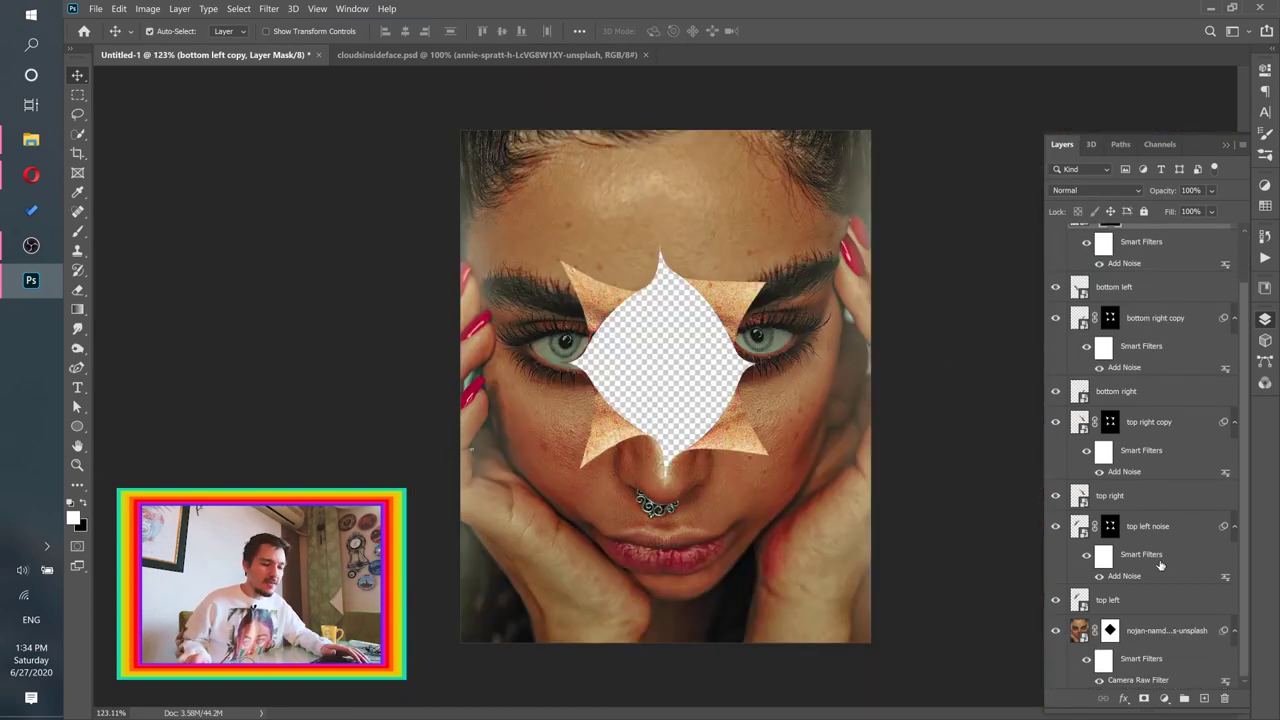
scroll(1160, 560, up, 1)
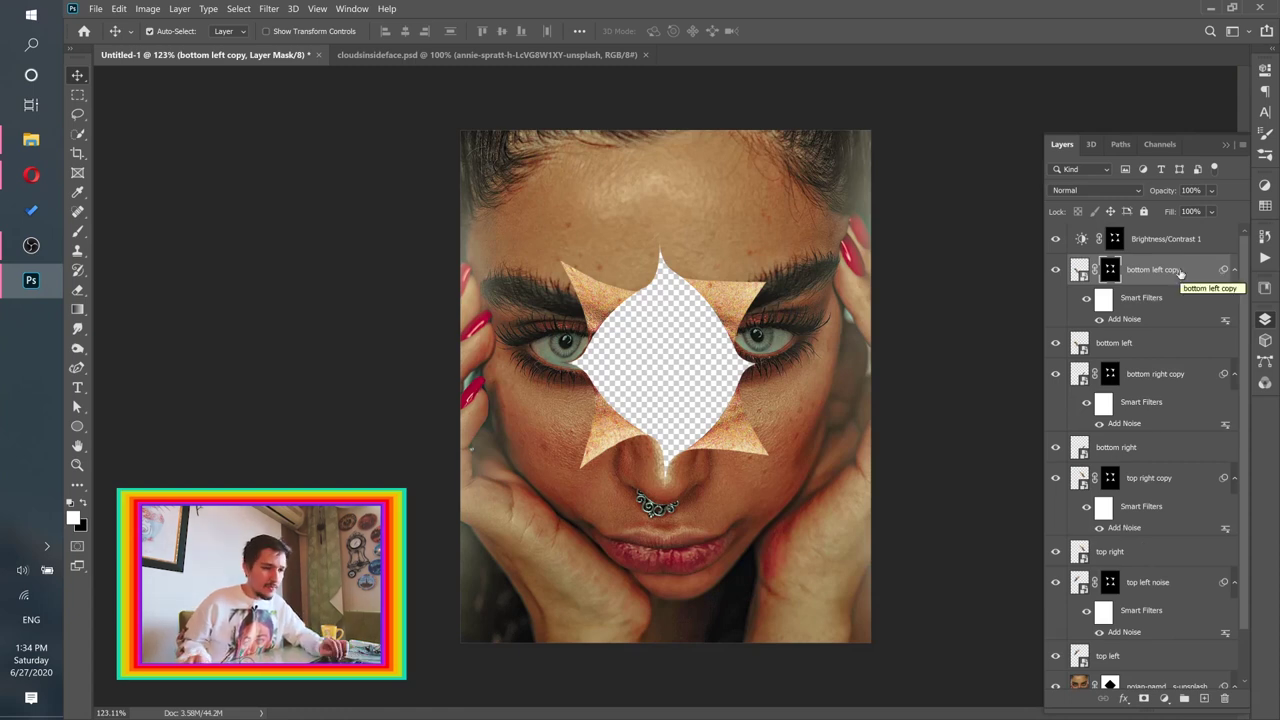
scroll(1186, 523, down, 1)
scroll(1145, 347, up, 1)
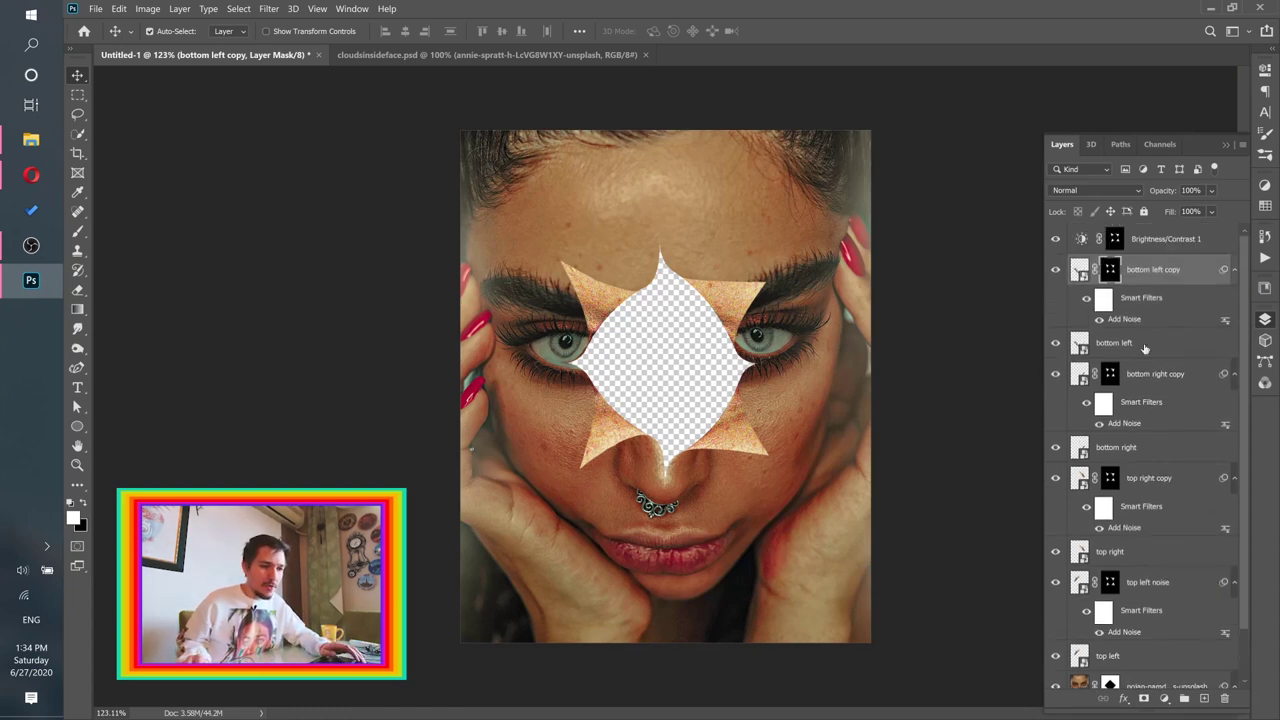
click(1195, 272)
scroll(1149, 600, down, 1)
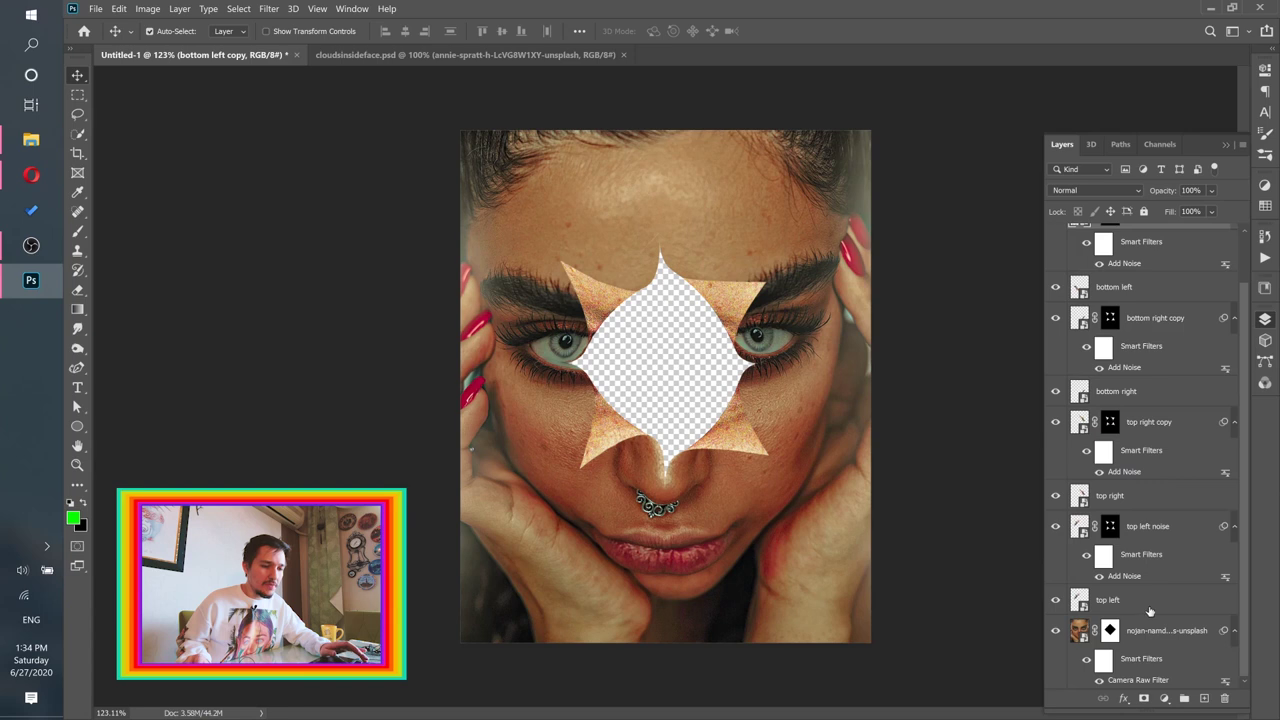
shift+click(1152, 603)
scroll(1142, 548, up, 2)
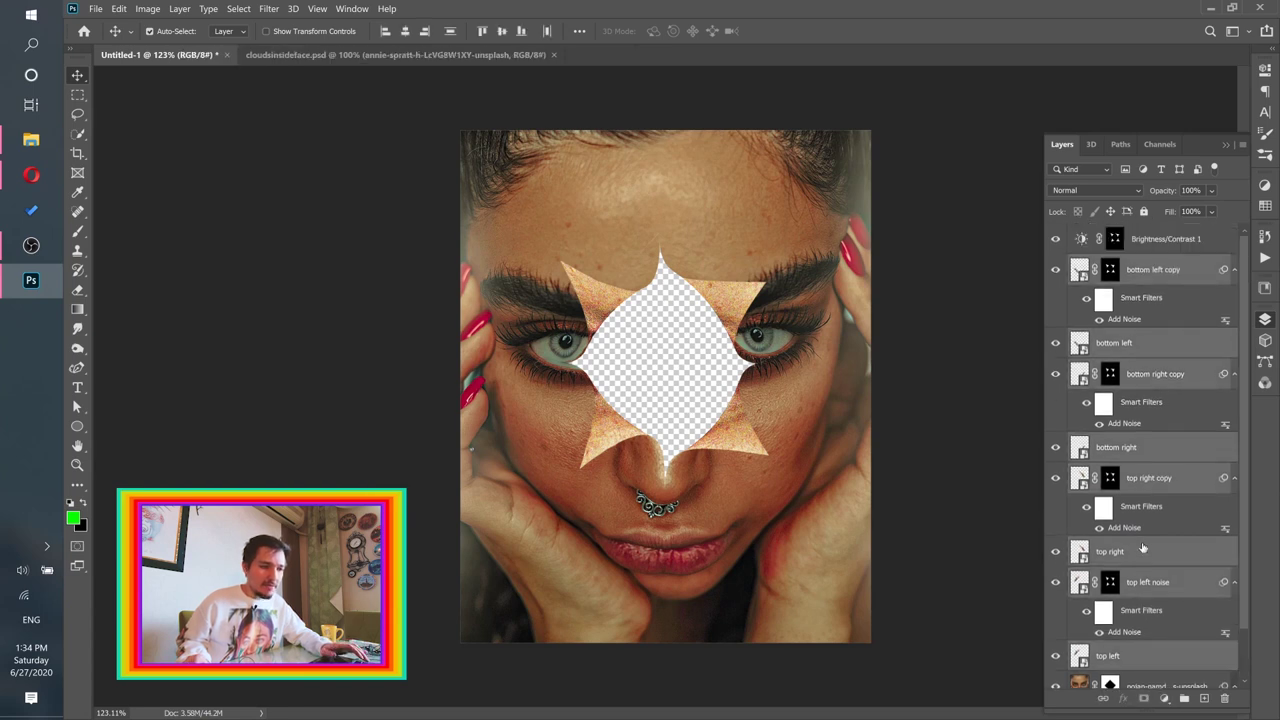
click(1184, 698)
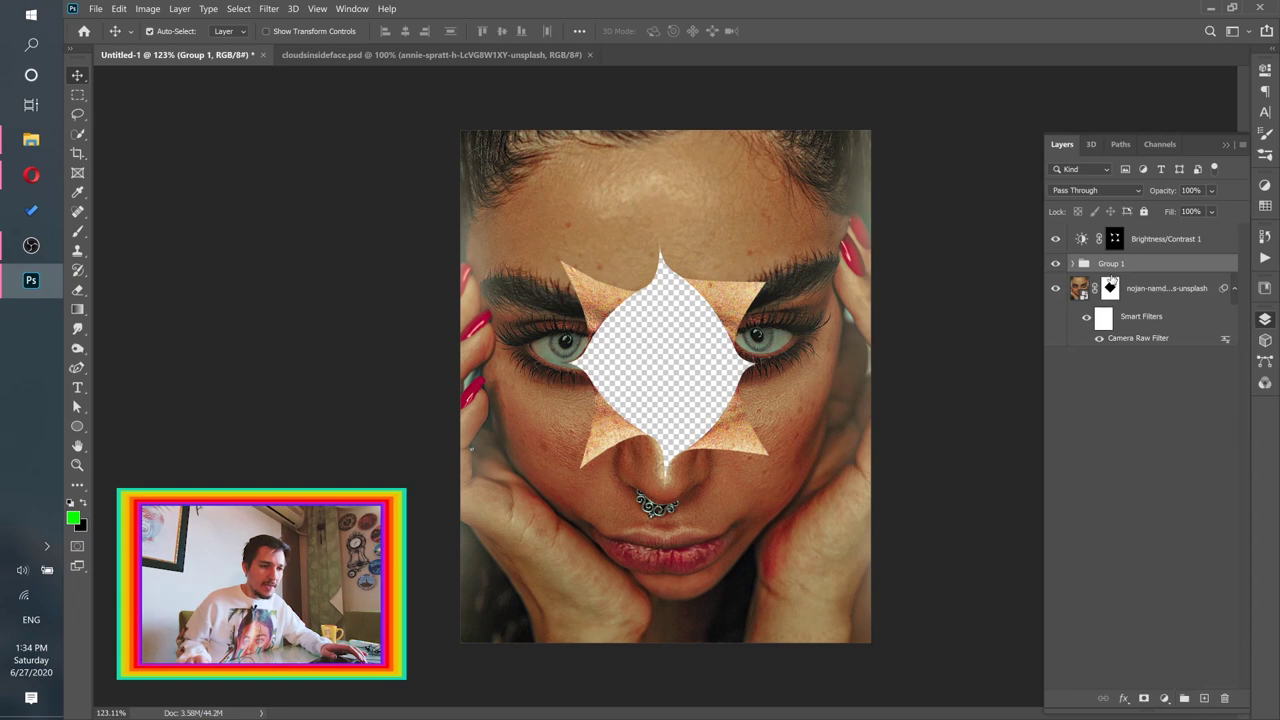
Step: Rename the new layer group "the curtains"
double_click(1110, 263)
text(the curtains)
key(Return)
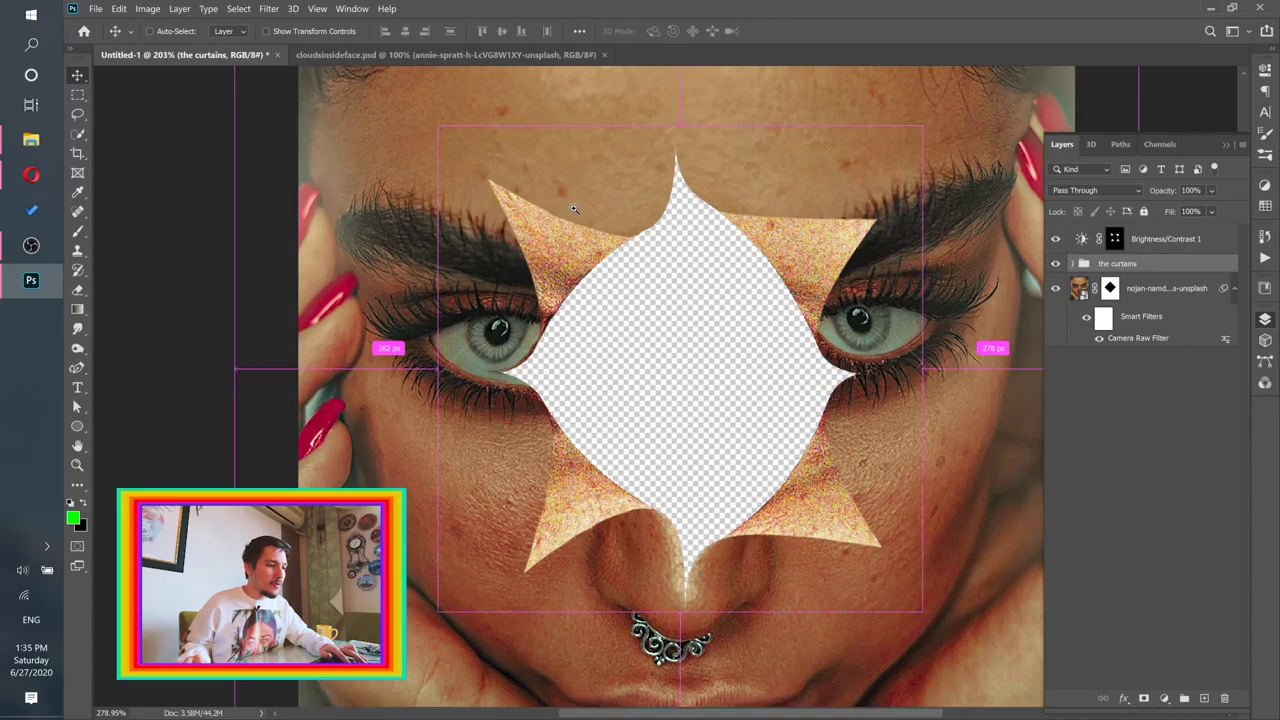
Step: Add a new empty layer directly above the portrait photo layer, beneath the curtains group
scroll(652, 254, up, 3)
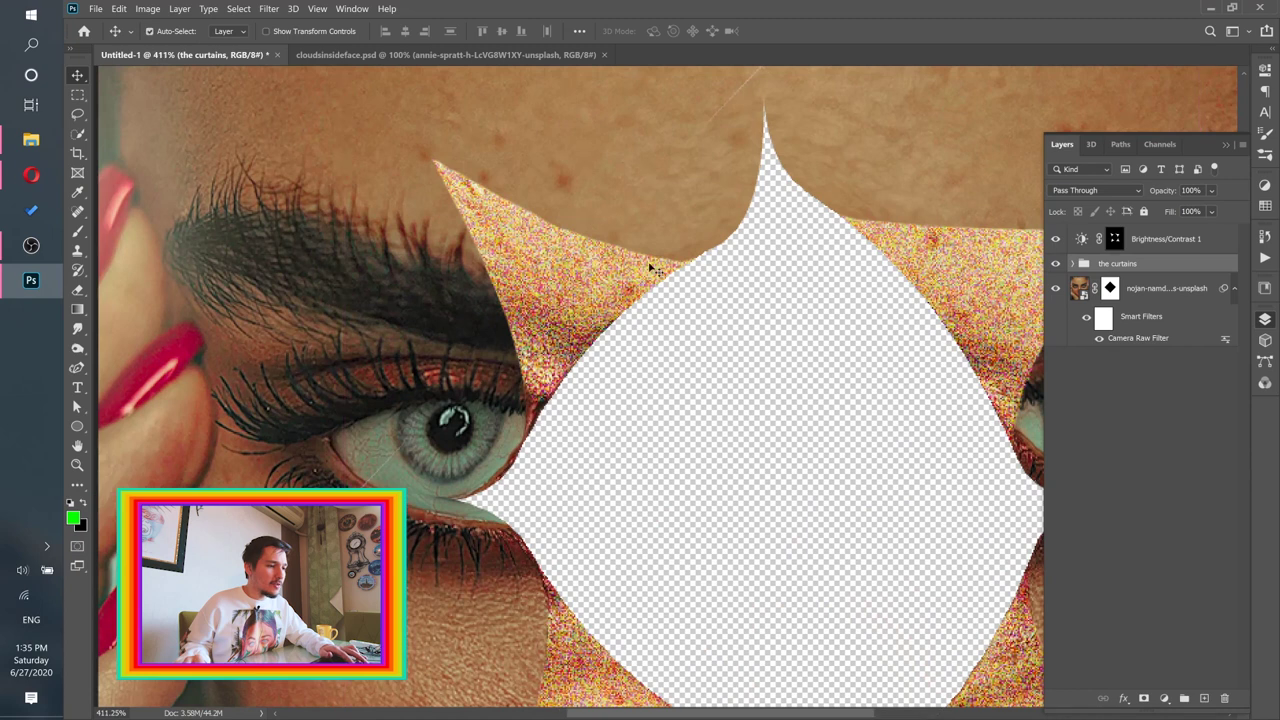
scroll(749, 434, down, 3)
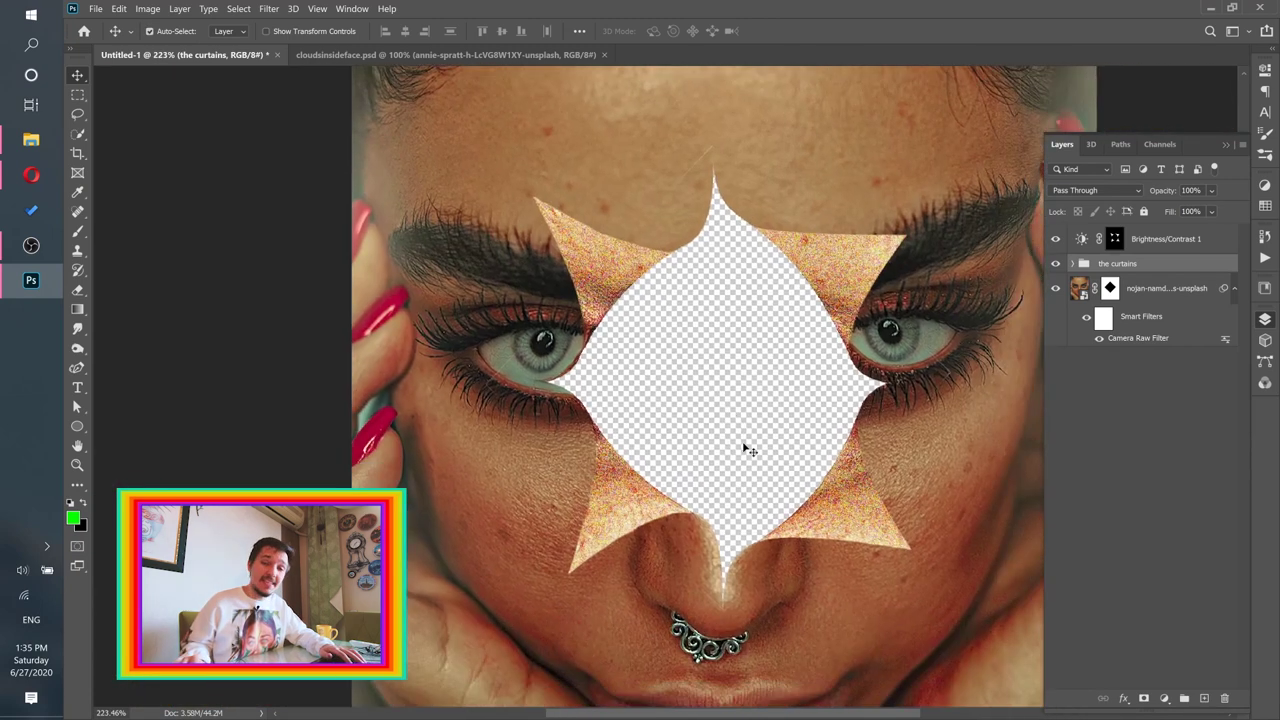
click(1175, 292)
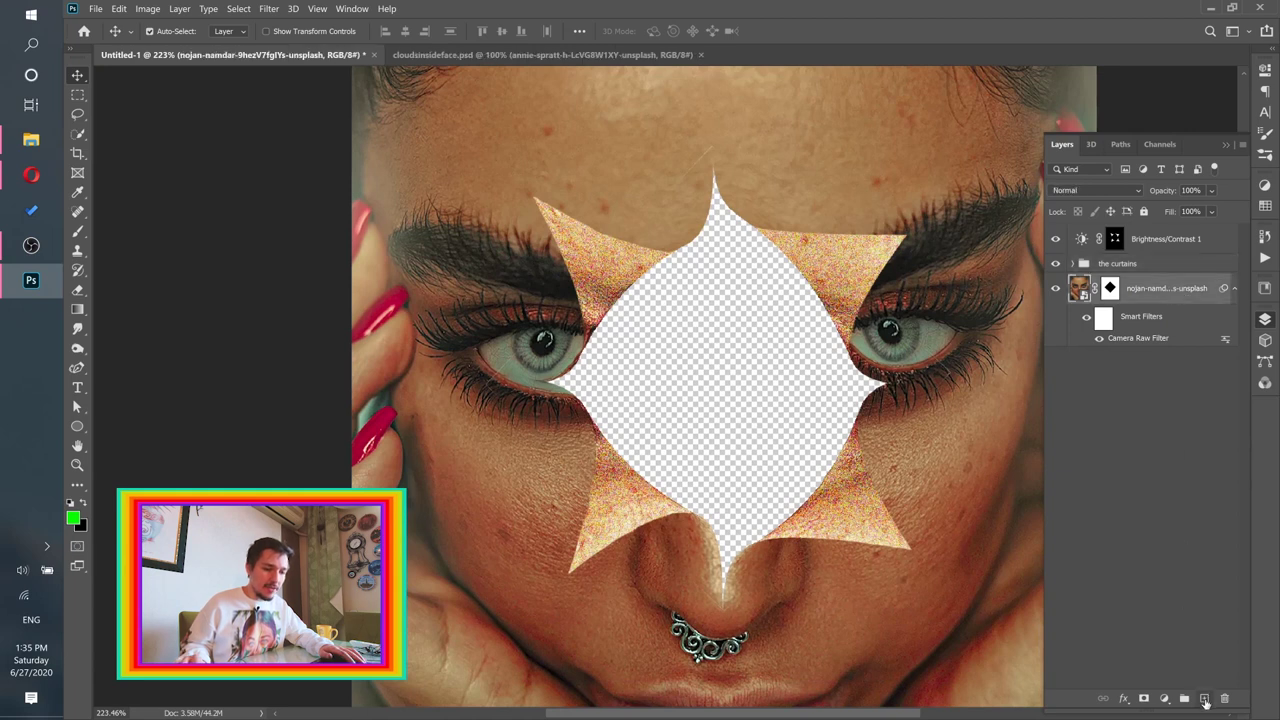
click(1205, 698)
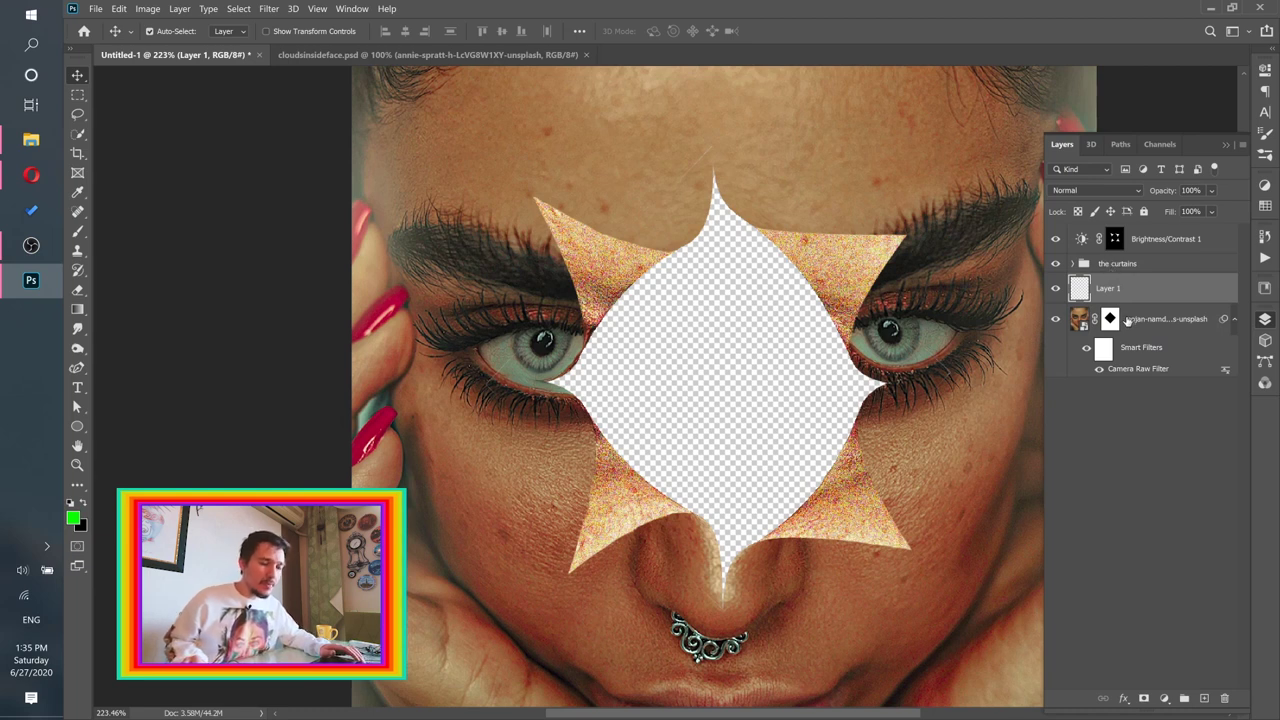
Step: Set up the Brush tool with the Soft Round preset at 88 px size and 0% hardness
click(77, 231)
click(105, 232)
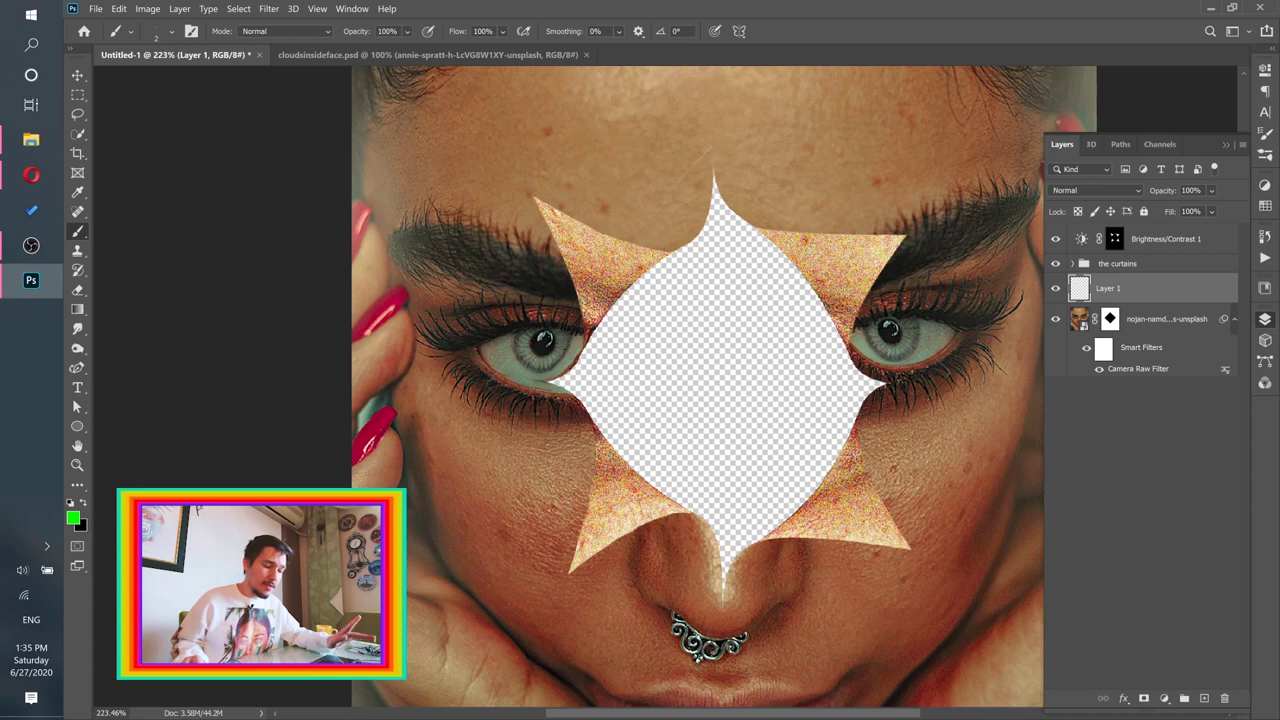
click(172, 31)
drag(180, 79, 88, 115)
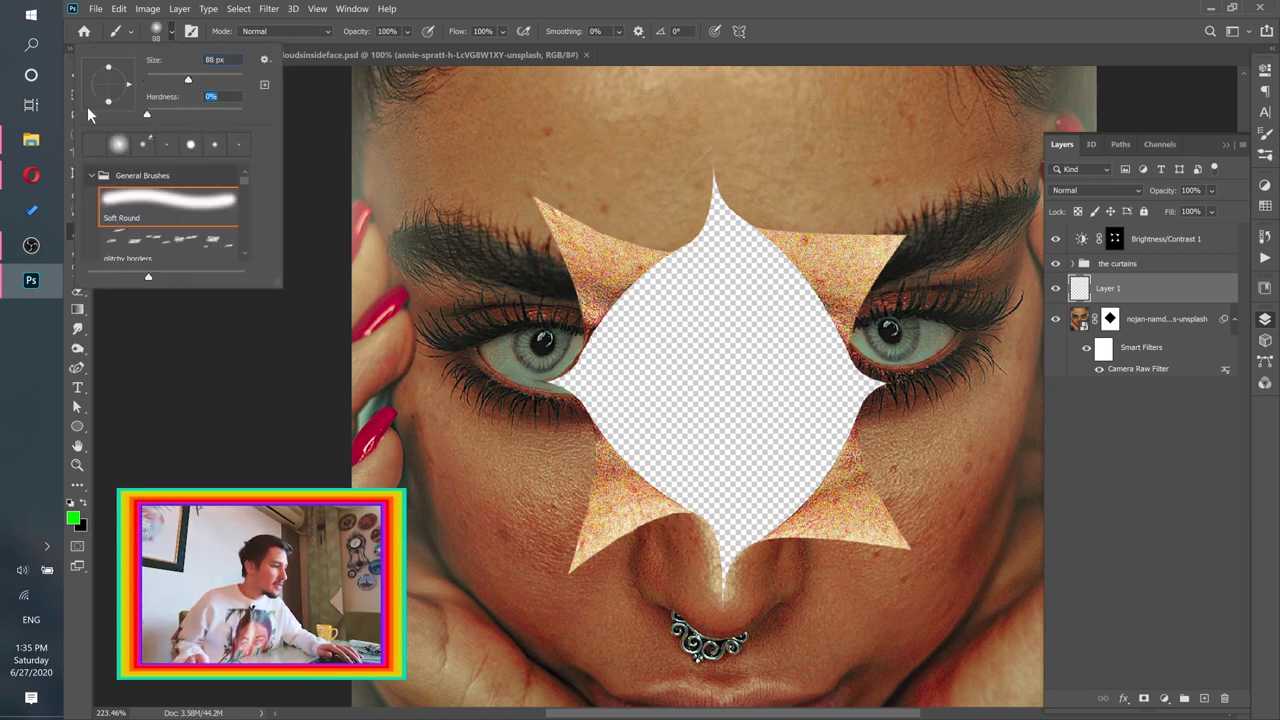
Step: Reduce the brush size to 51 px for painting around the flaps
drag(187, 80, 171, 81)
scroll(623, 202, up, 3)
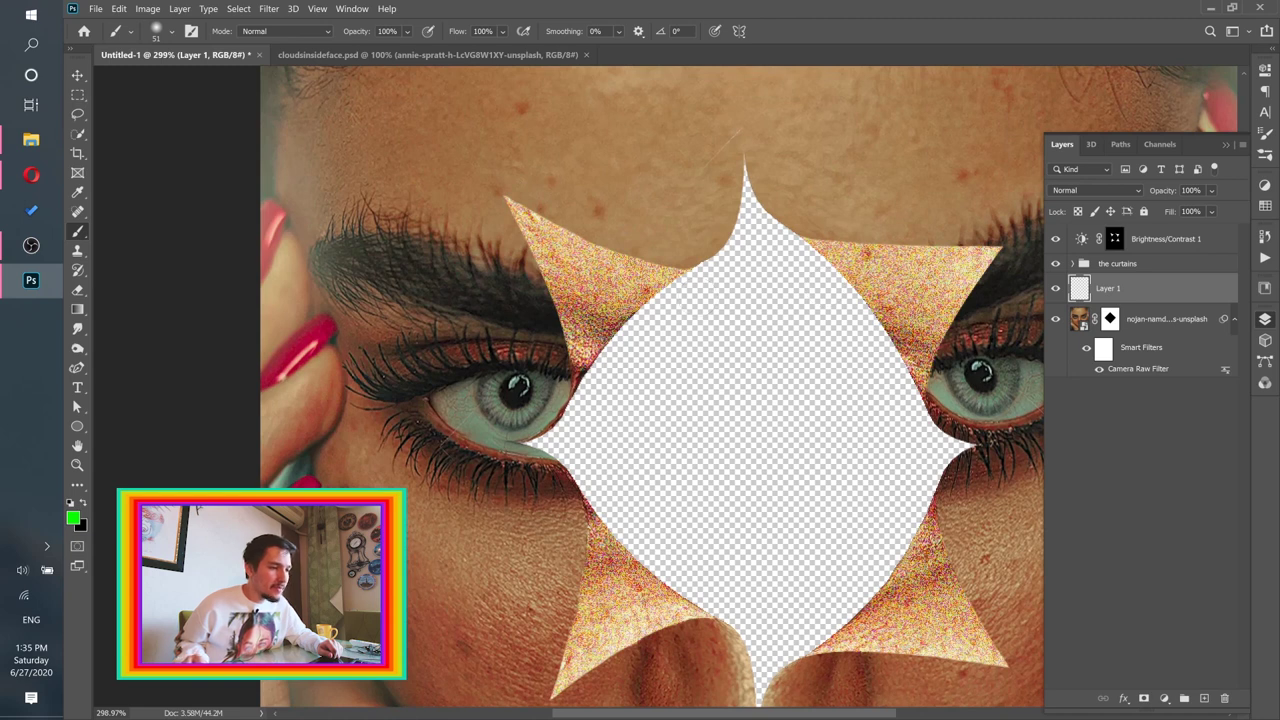
Step: Try painting green test strokes on Layer 1 across the forehead and behind the upper left flap, and undo them
drag(704, 264, 632, 178)
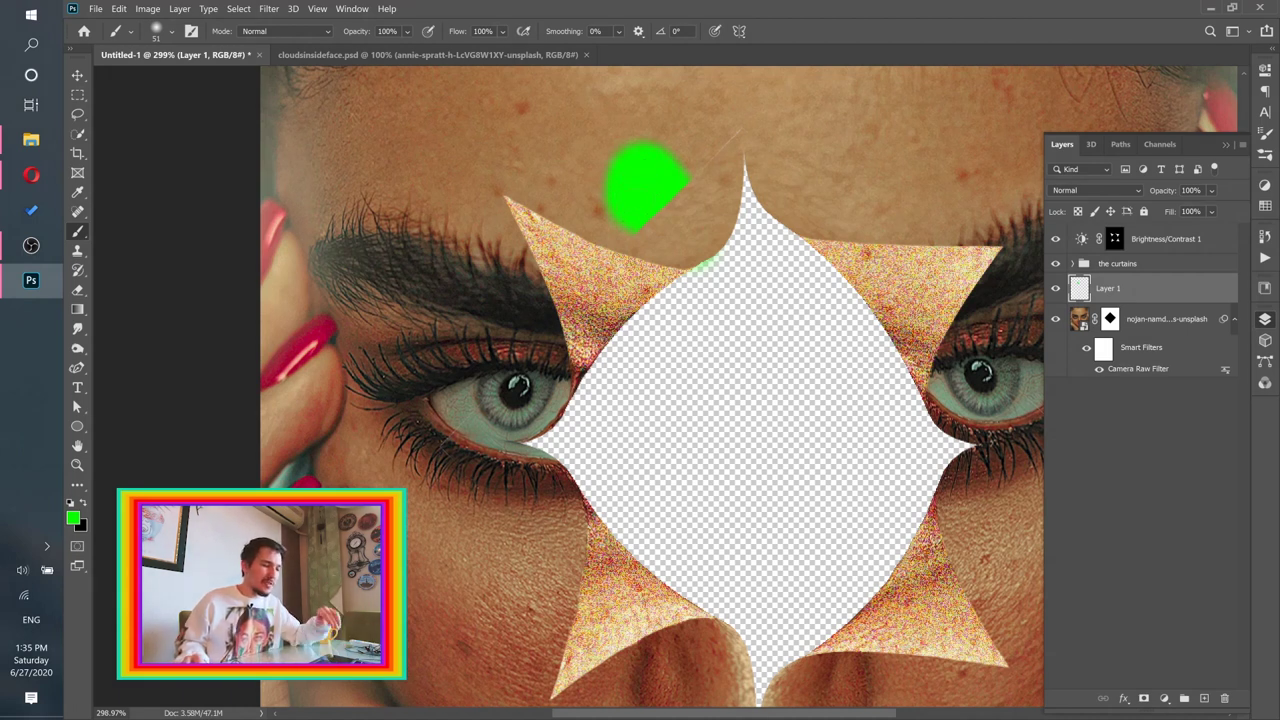
click(627, 224)
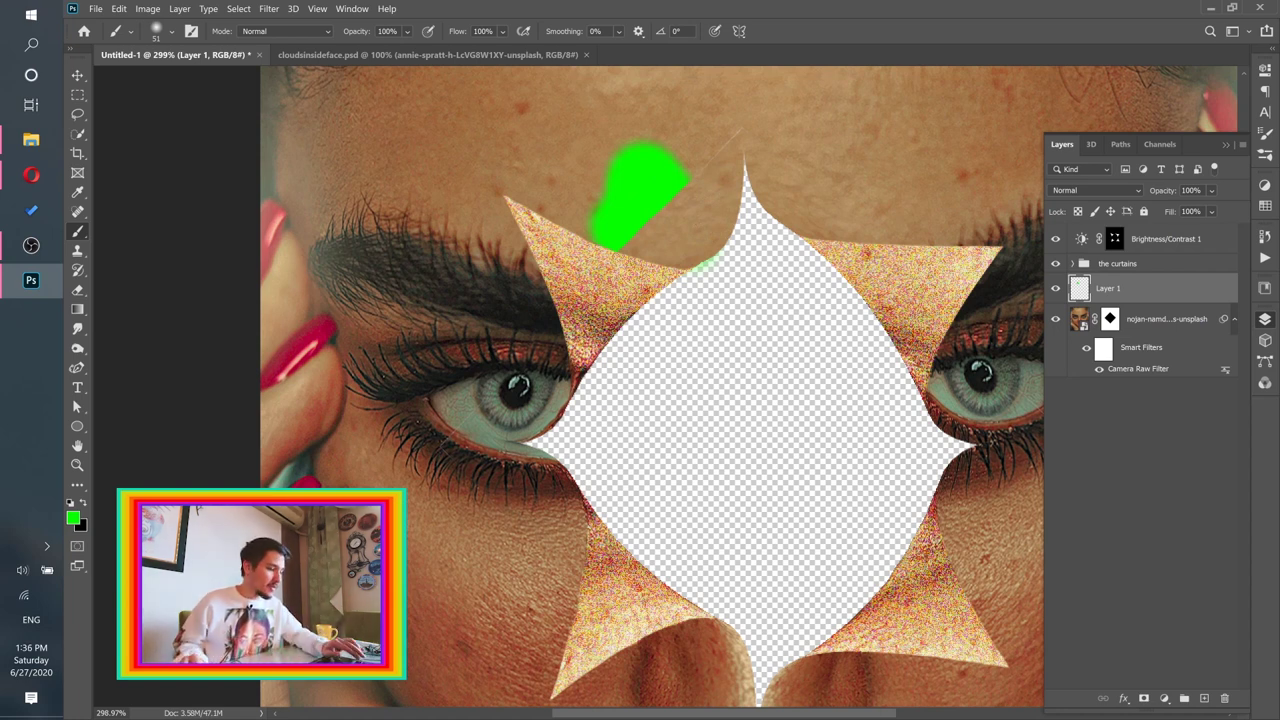
key(ctrl+z)
key(ctrl+z)
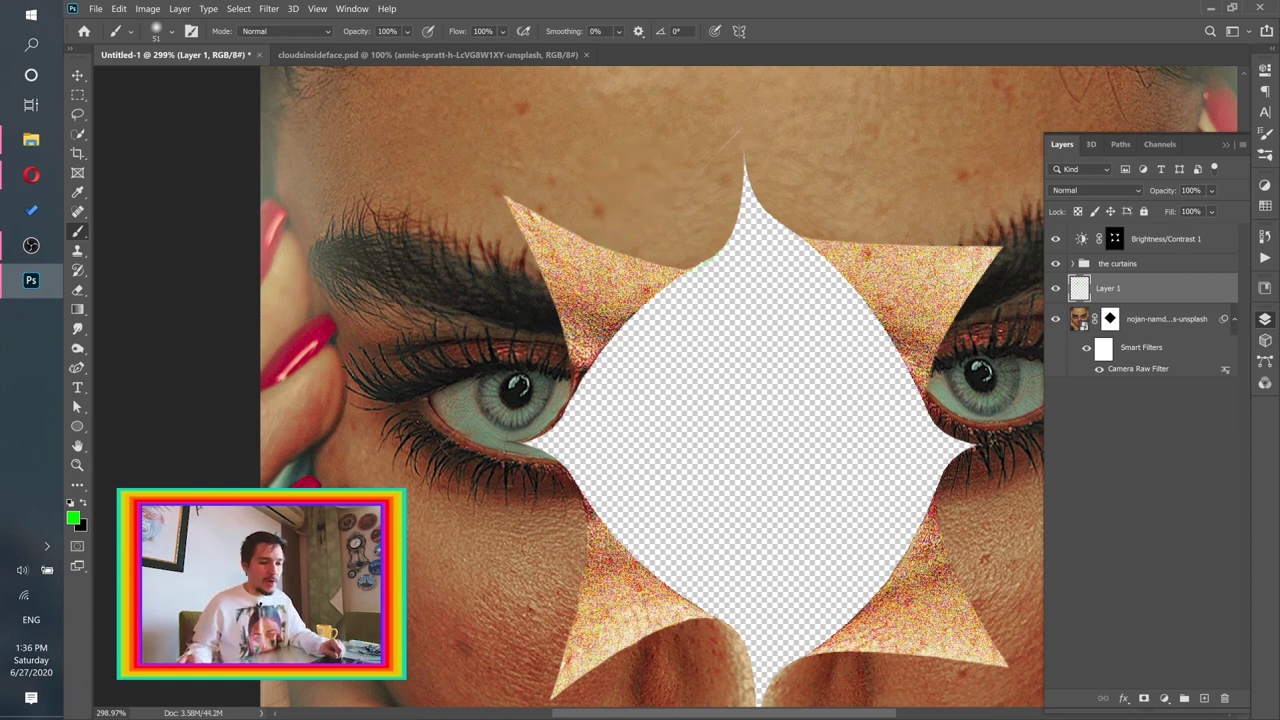
Step: Move Layer 1 above the curtains group and give it a copy of the Brightness/Contrast 1 layer mask
drag(1130, 294, 1135, 259)
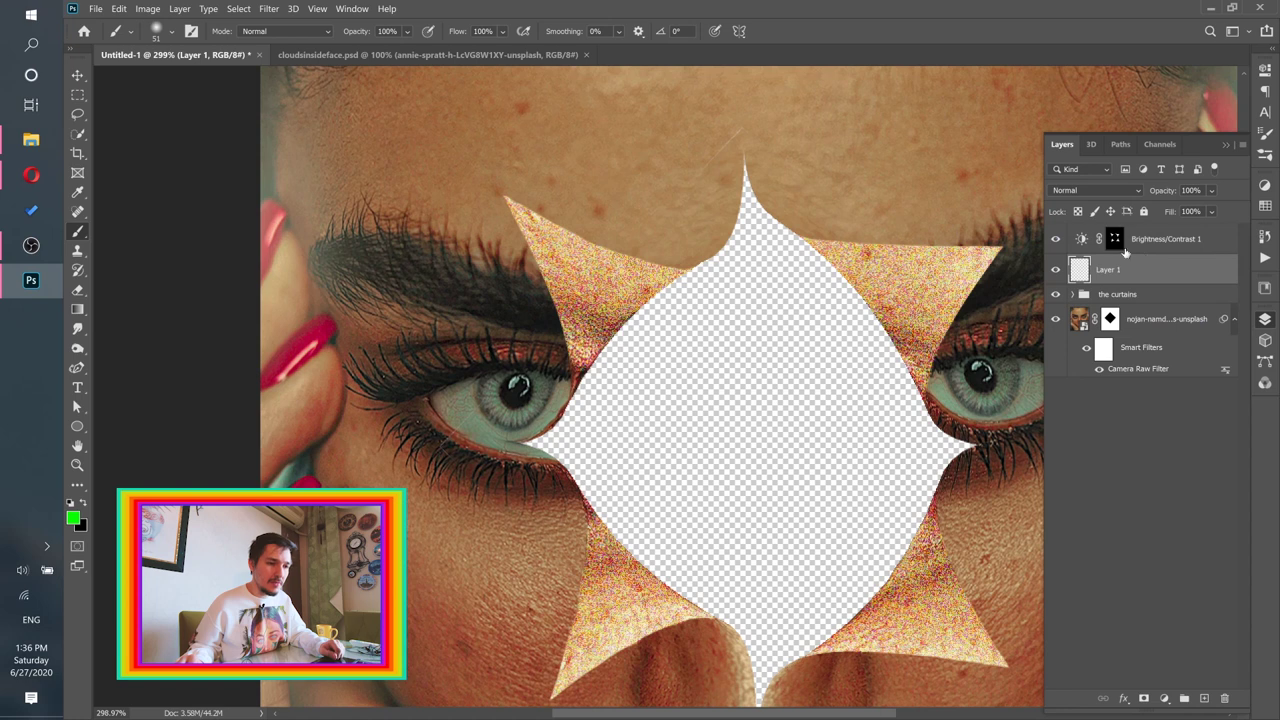
click(1113, 240)
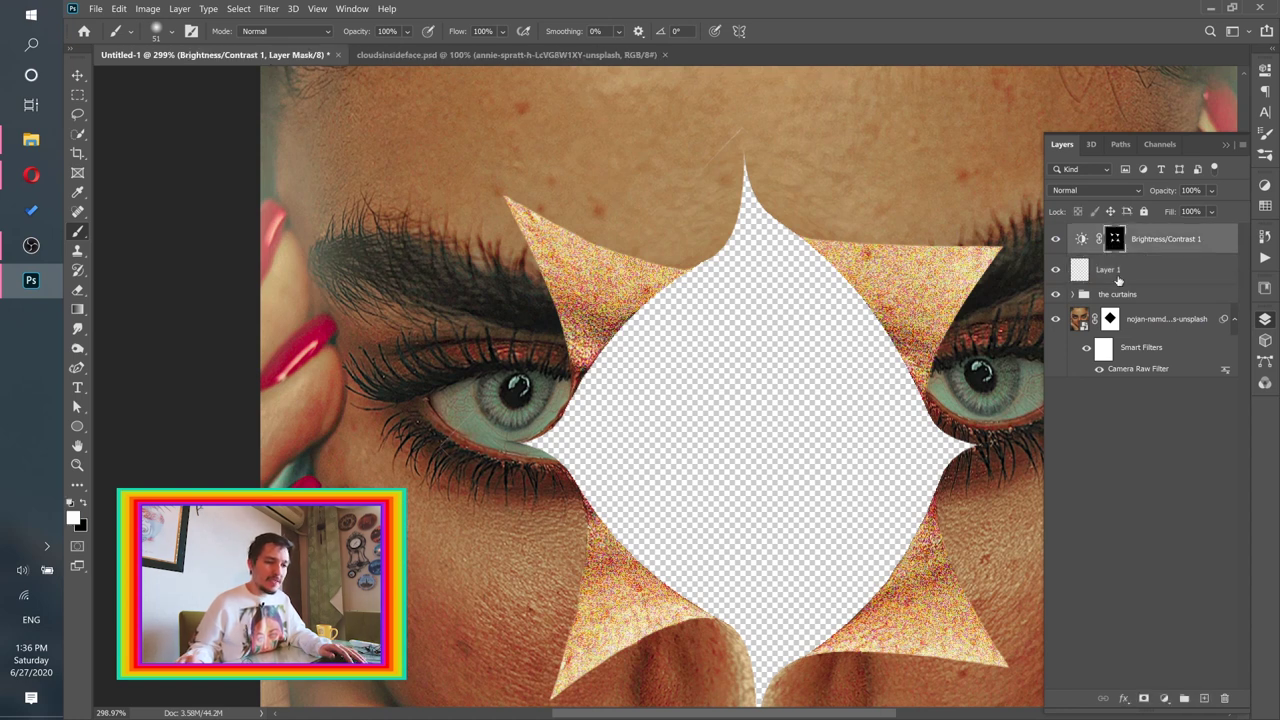
drag(1116, 240, 1110, 270)
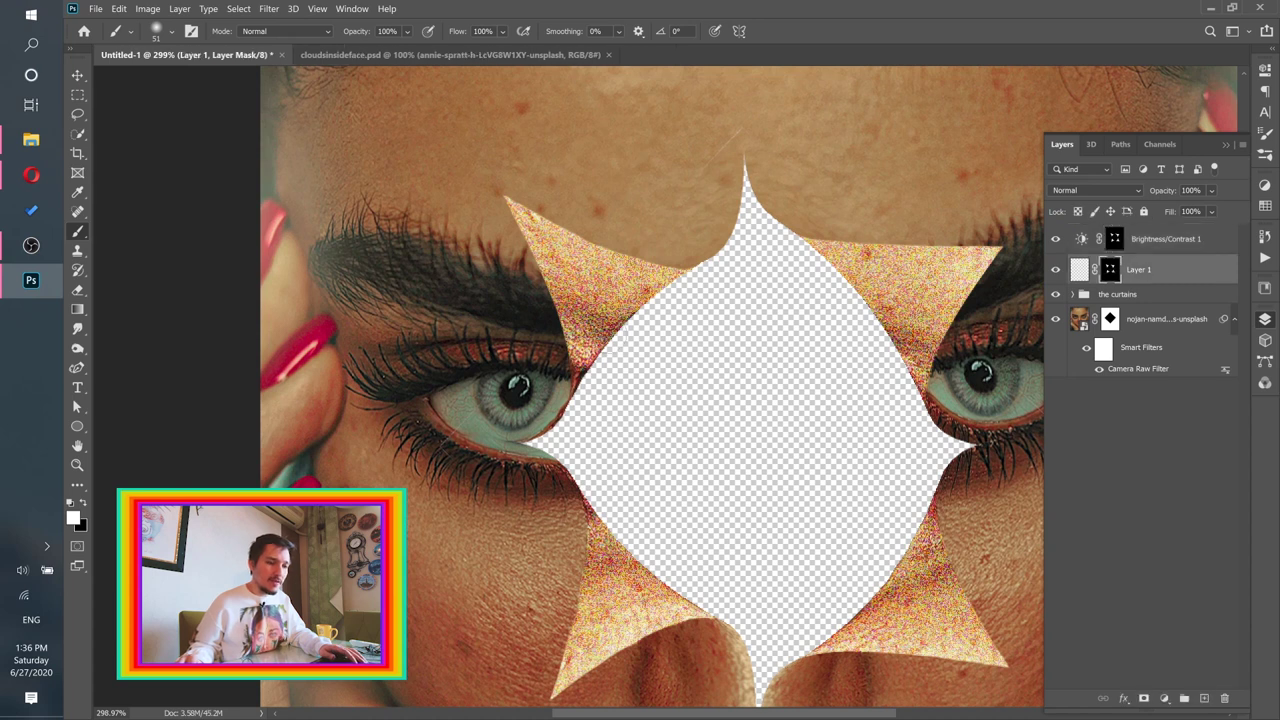
Step: Try painting green over the two upper flaps on Layer 1 to test its mask, and undo the paint
click(1080, 270)
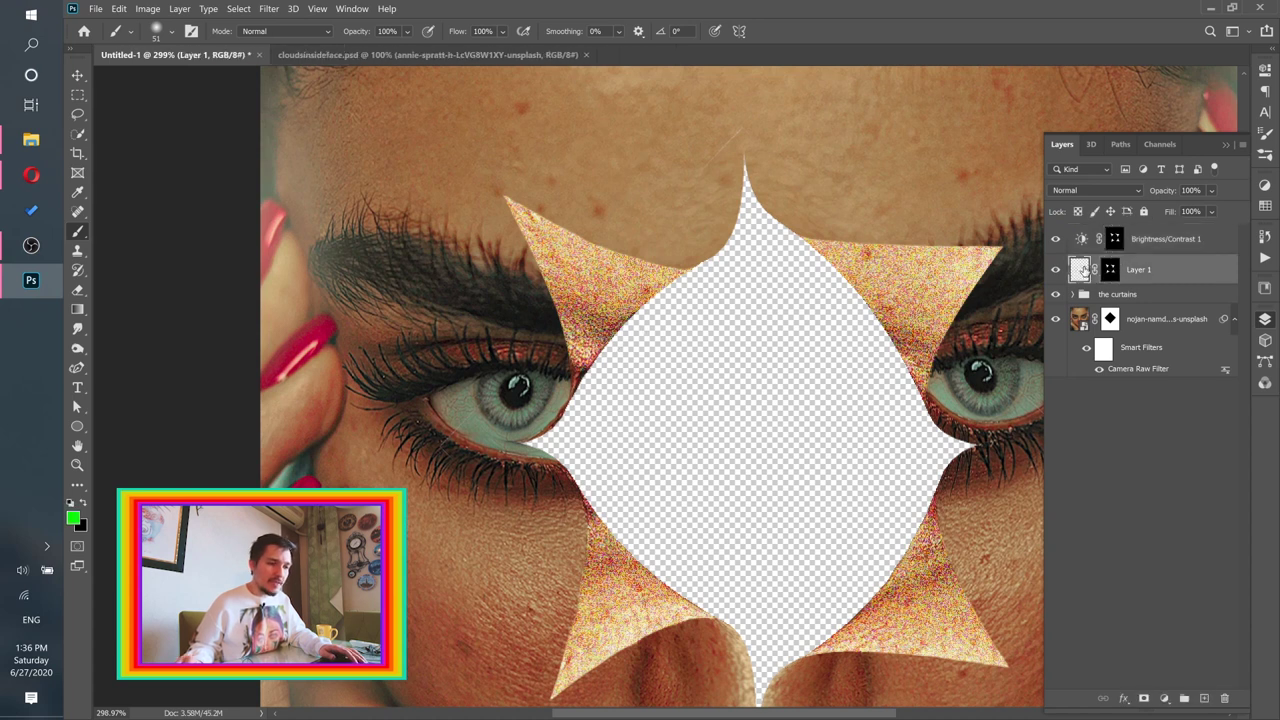
click(1110, 272)
click(1082, 273)
click(1080, 270)
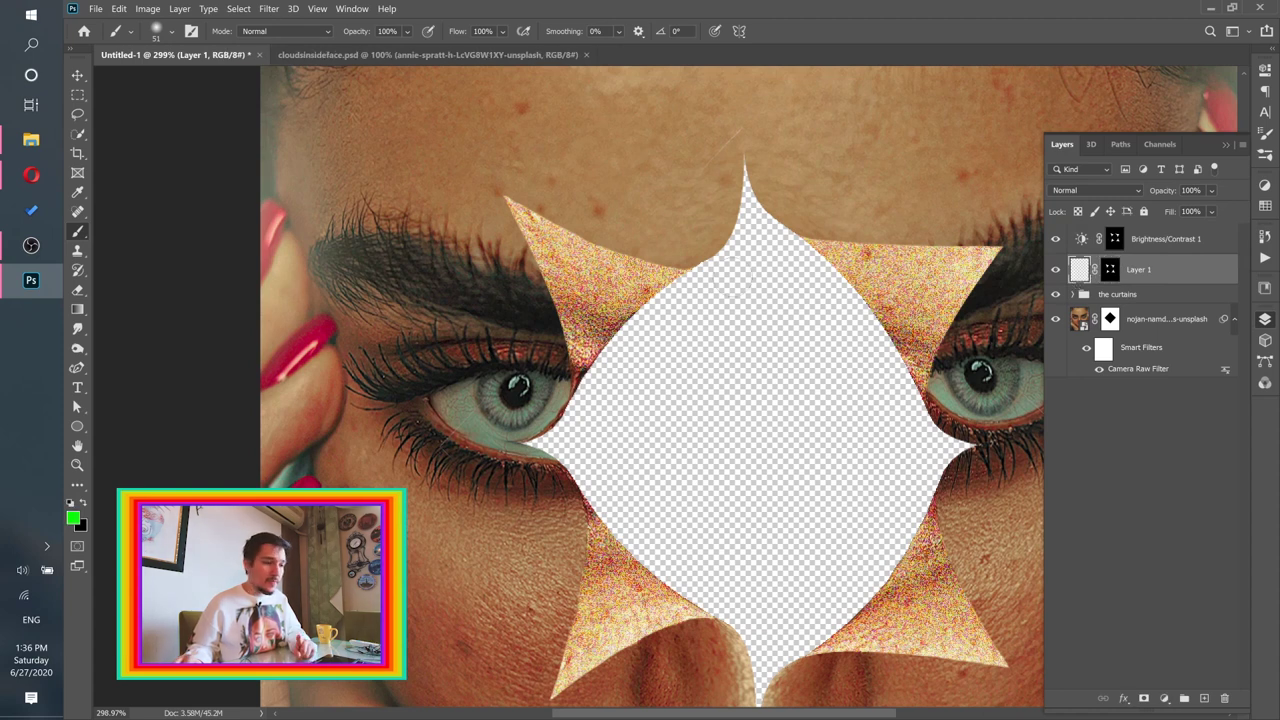
mouse_move(598, 328)
mouse_down()
mouse_move(580, 262)
mouse_move(515, 208)
mouse_move(640, 300)
mouse_move(975, 252)
mouse_move(872, 402)
mouse_up()
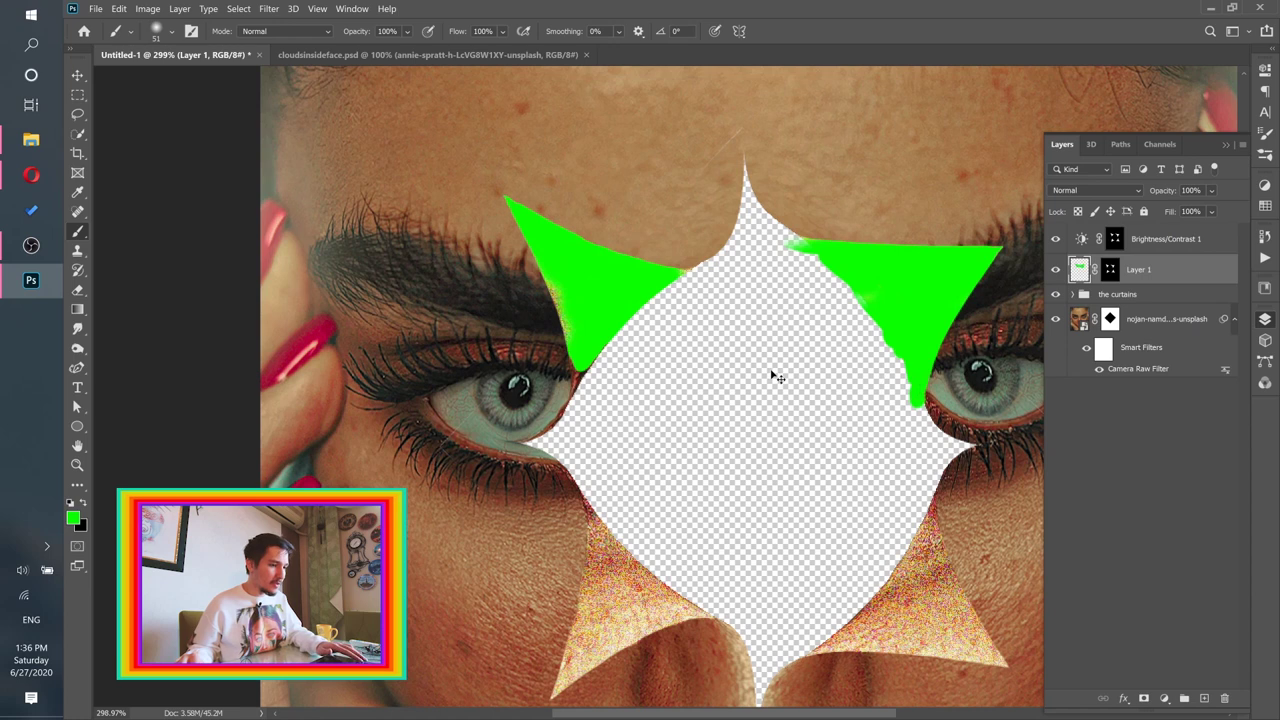
key(ctrl+z)
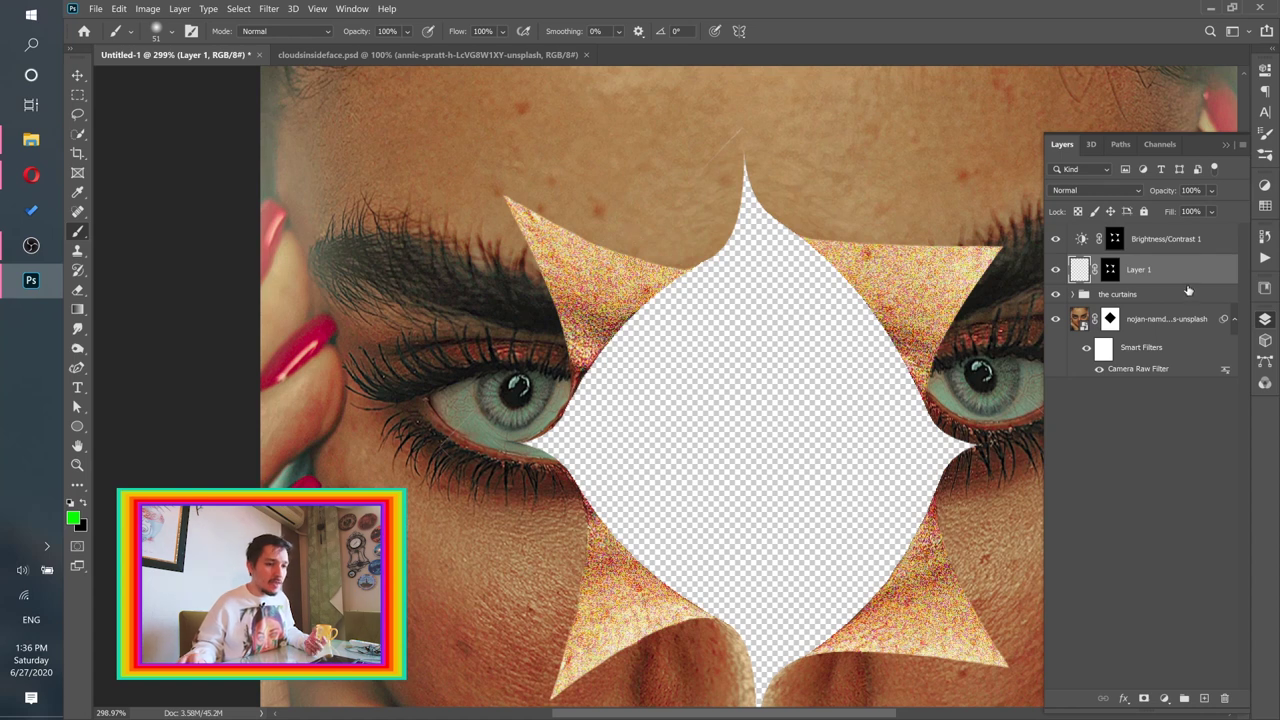
Step: Invert Layer 1's mask and make the layer's pixels the painting target
click(1108, 275)
click(1265, 70)
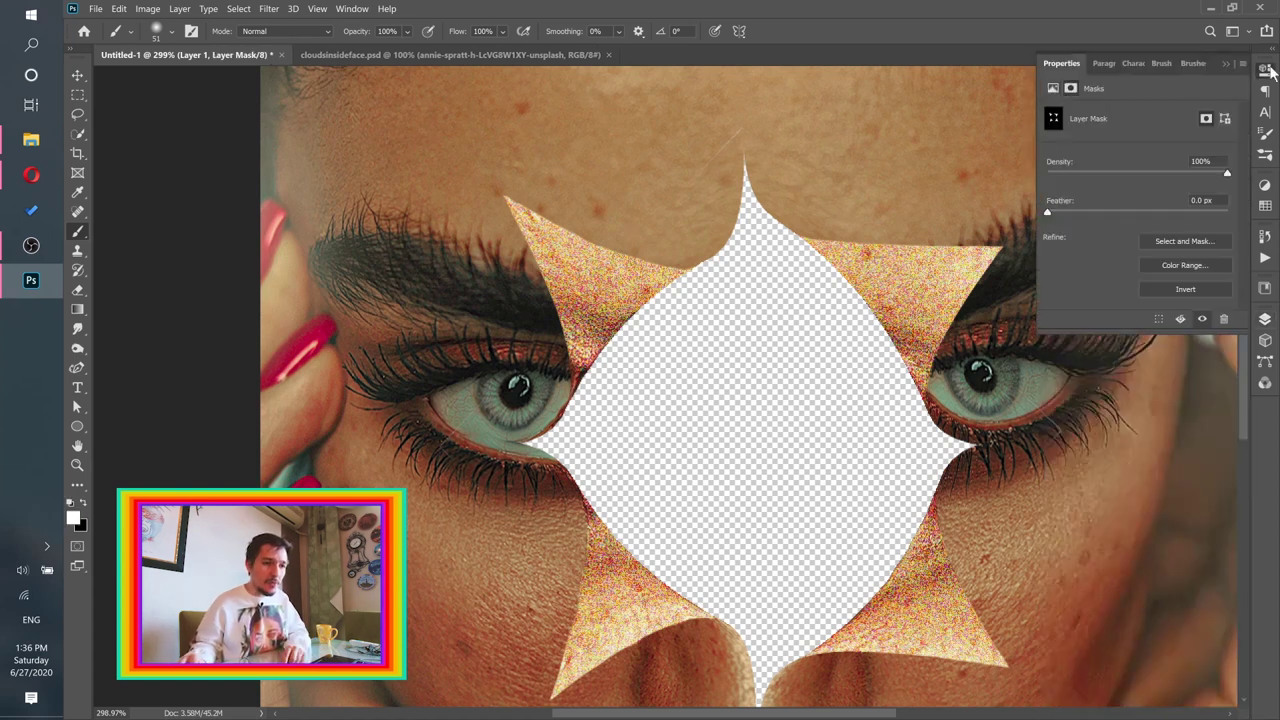
click(1181, 287)
click(1265, 318)
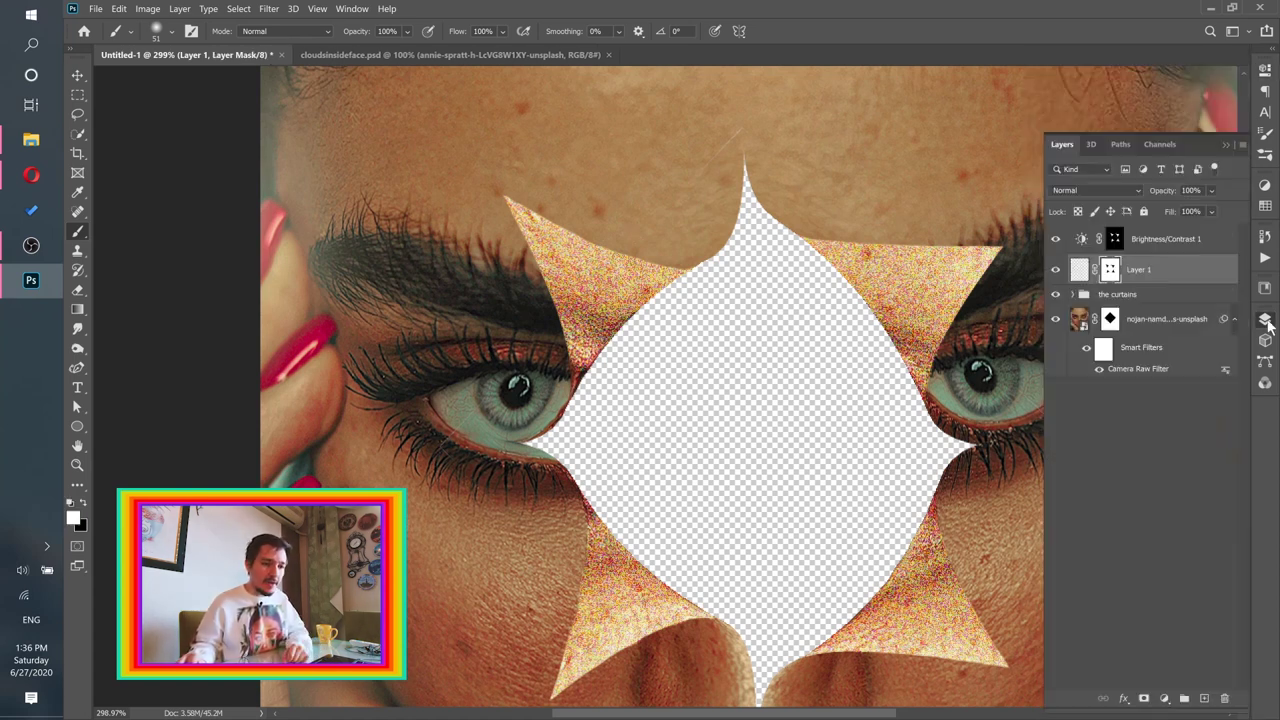
click(1078, 274)
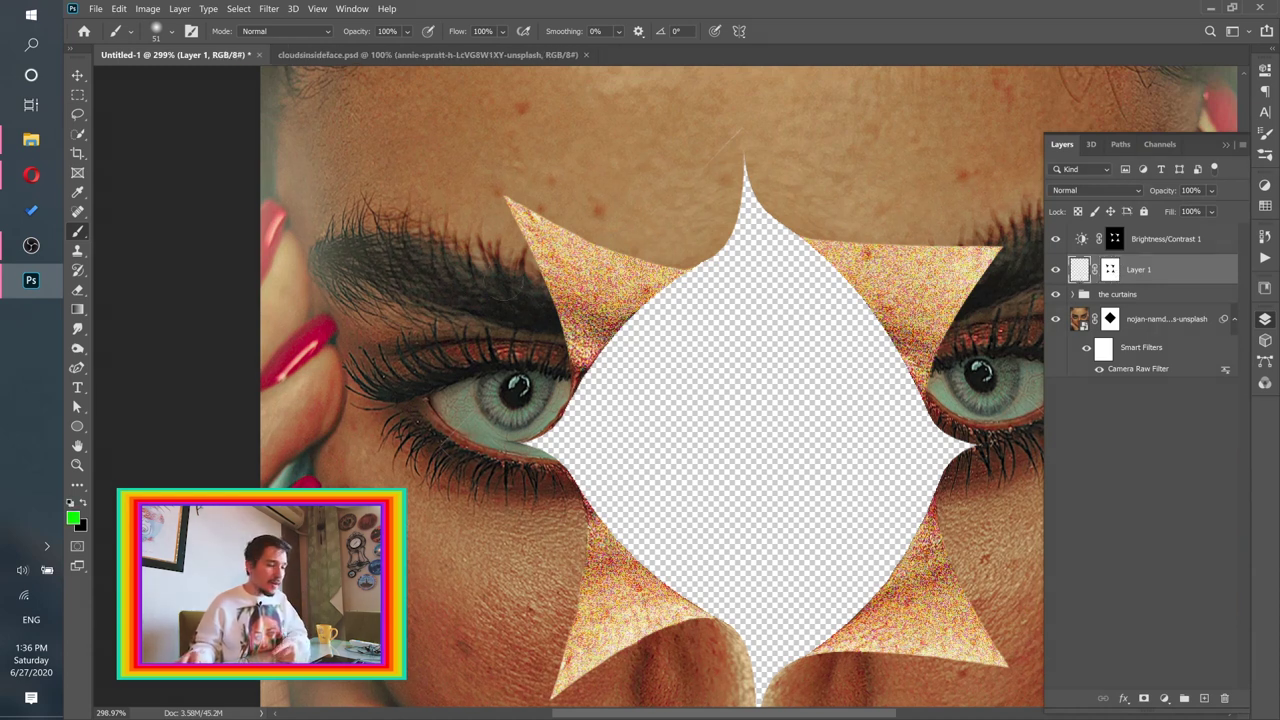
Step: Try painting green around the upper left and both lower flaps to test the inverted mask, and undo the strokes
mouse_move(690, 276)
mouse_down()
mouse_move(552, 212)
mouse_move(542, 322)
mouse_move(578, 372)
mouse_up()
mouse_move(562, 532)
mouse_down()
mouse_move(560, 620)
mouse_move(667, 635)
mouse_move(705, 622)
mouse_up()
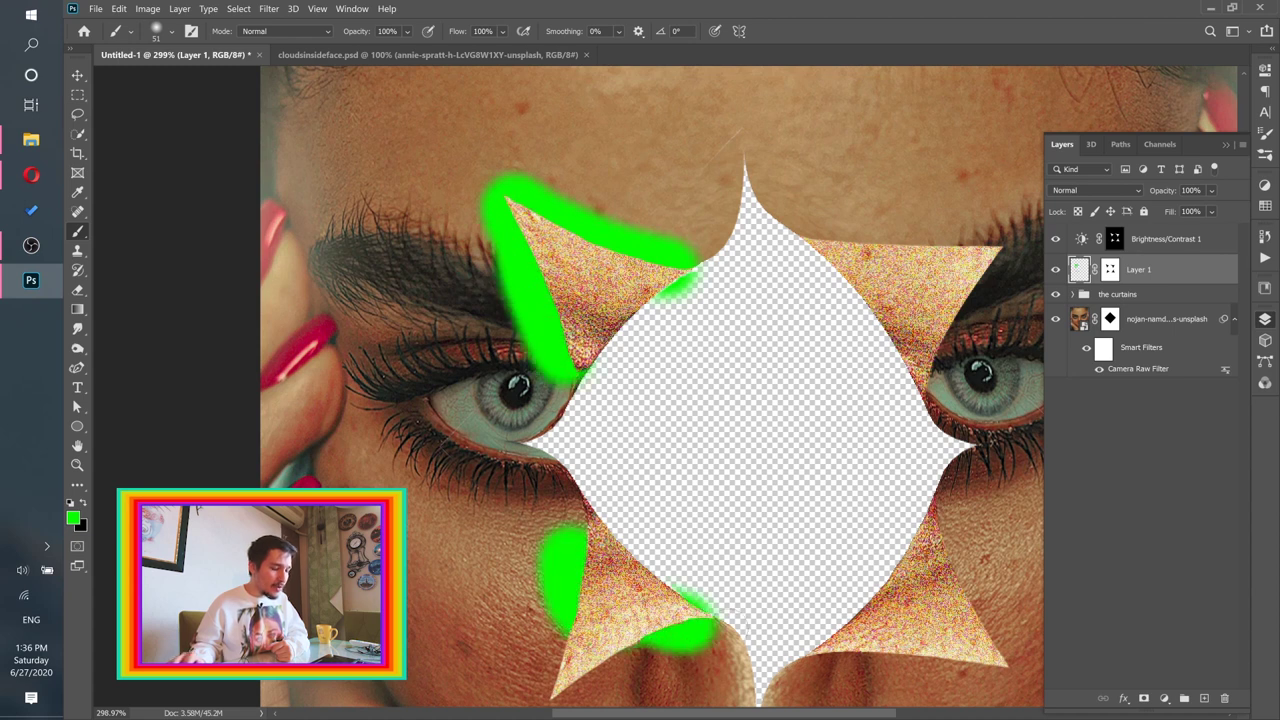
mouse_move(835, 665)
mouse_down()
mouse_move(965, 525)
mouse_move(990, 660)
mouse_move(950, 650)
mouse_up()
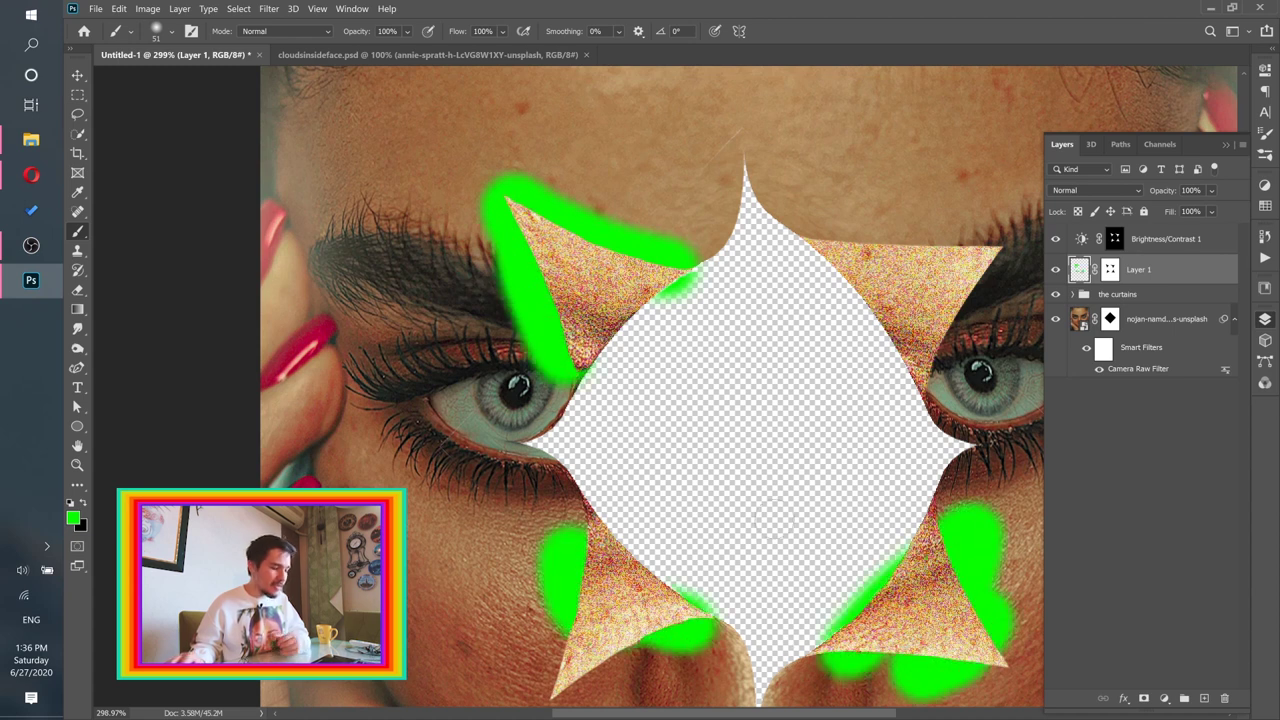
key(ctrl+z)
key(ctrl+z)
key(ctrl+z)
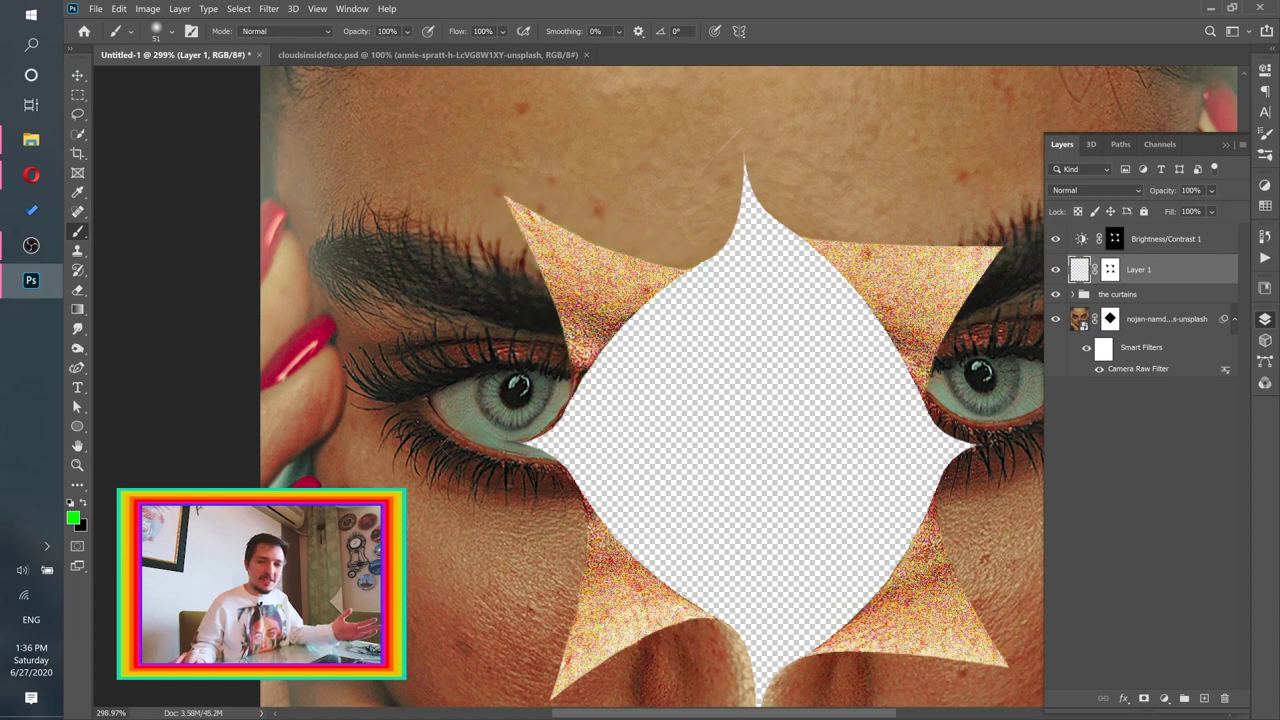
Step: Reset the colours to default black and white and set the brush to 11% opacity and 10% flow
click(71, 503)
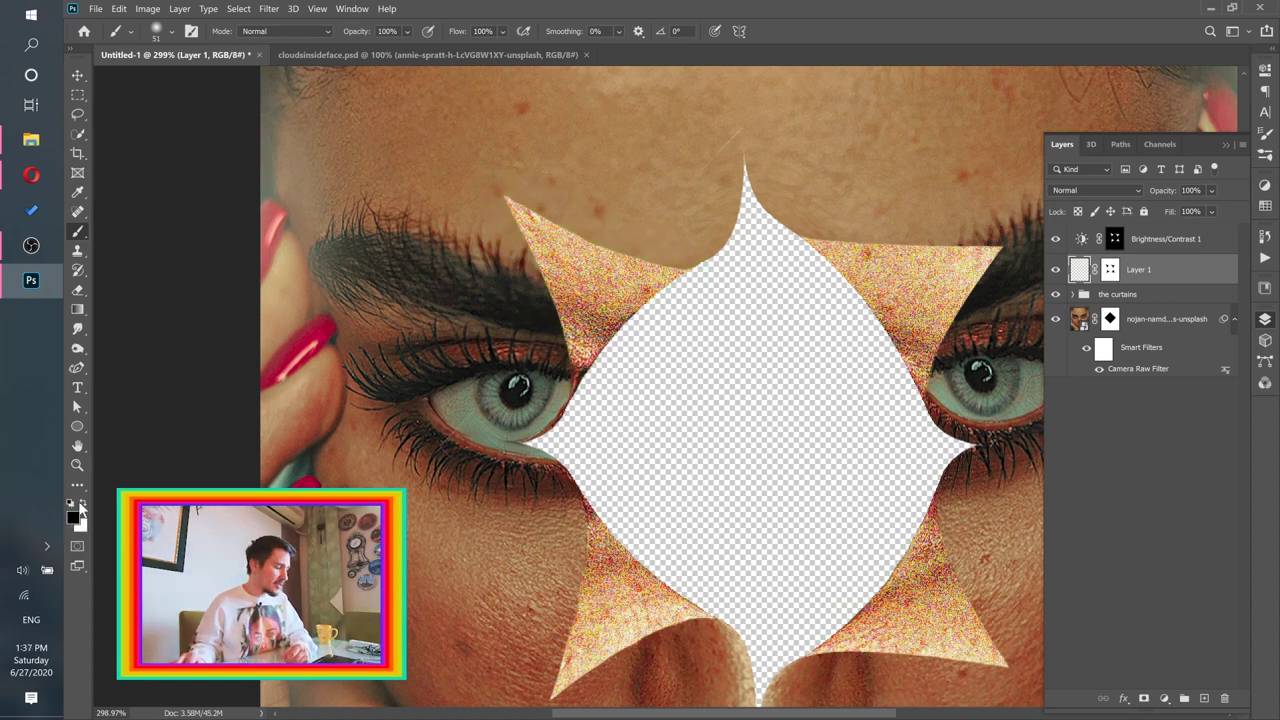
click(172, 31)
key(Escape)
click(406, 31)
drag(391, 49, 389, 49)
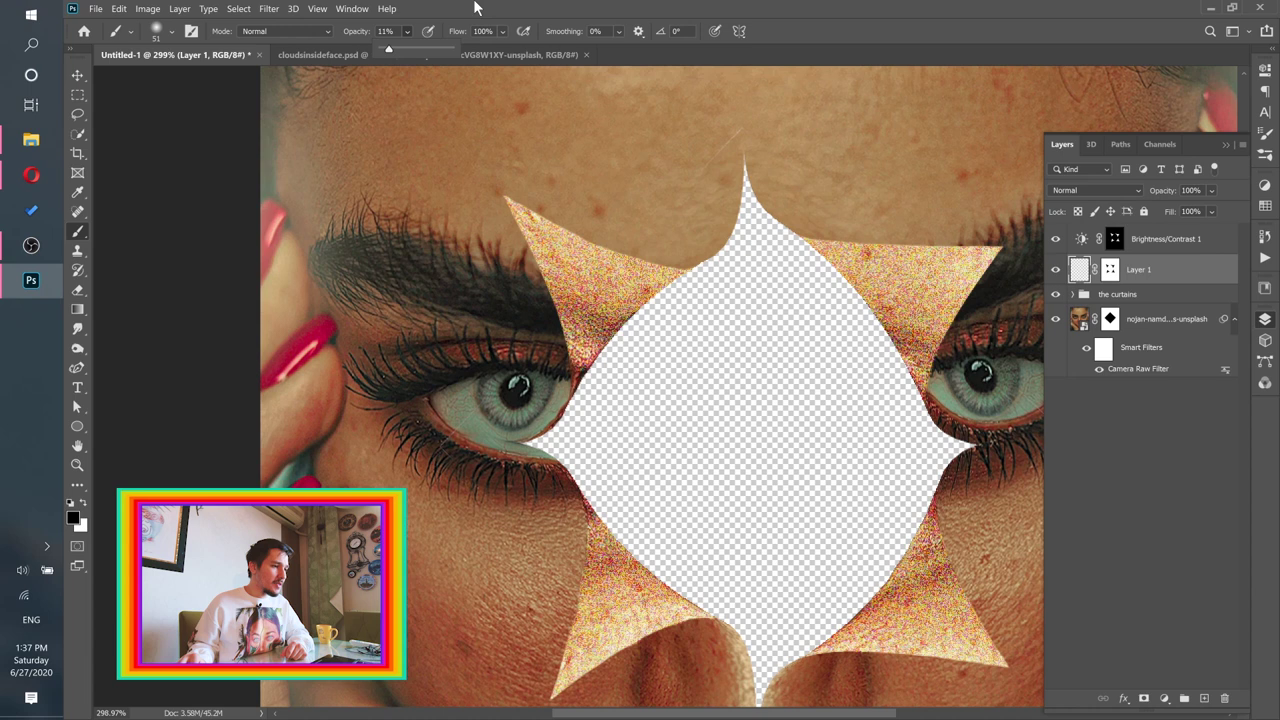
click(502, 31)
drag(488, 50, 483, 50)
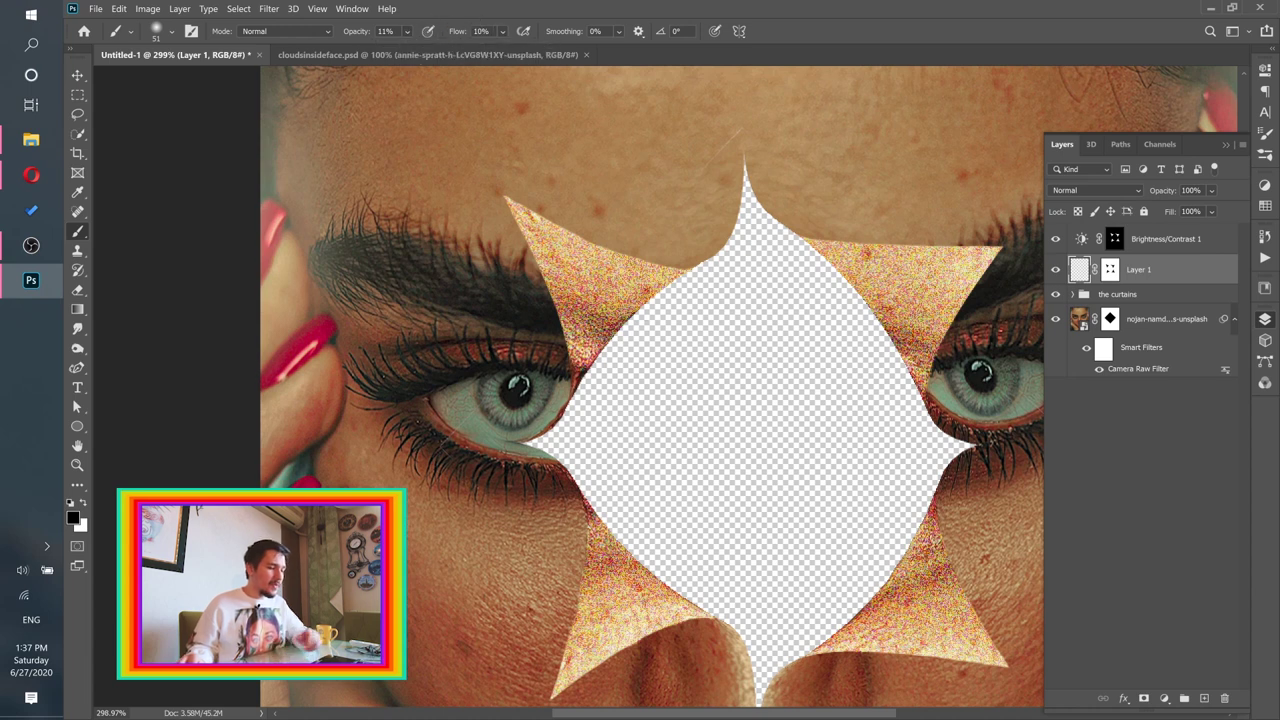
Step: Paint soft black shadows on Layer 1 around the edges of the flaps
scroll(563, 248, up, 3)
drag(722, 380, 643, 137)
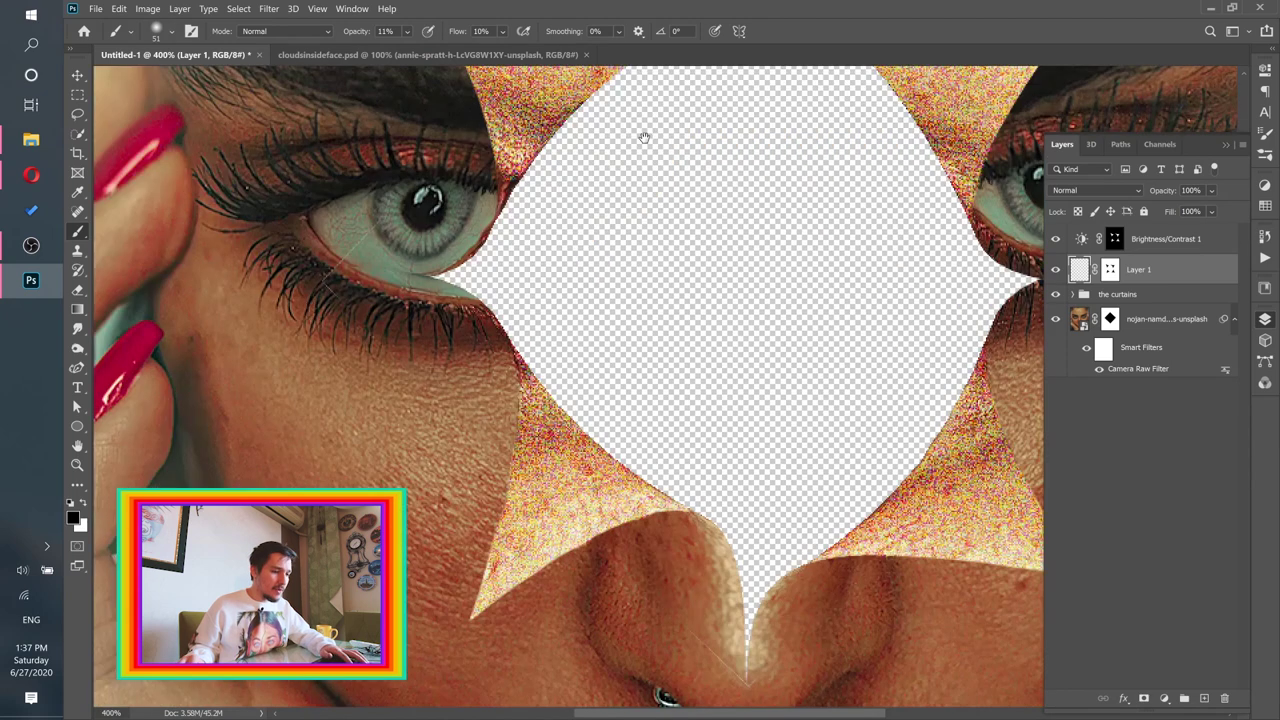
drag(635, 391, 669, 266)
mouse_move(704, 398)
mouse_down()
mouse_move(636, 402)
mouse_move(682, 388)
mouse_move(600, 414)
mouse_move(740, 403)
mouse_move(572, 421)
mouse_up()
mouse_move(880, 426)
mouse_down()
mouse_move(628, 418)
mouse_move(840, 424)
mouse_up()
mouse_move(730, 420)
mouse_down()
mouse_move(608, 436)
mouse_move(672, 420)
mouse_up()
mouse_move(734, 392)
mouse_down()
mouse_move(674, 357)
mouse_move(708, 357)
mouse_up()
drag(737, 252, 698, 462)
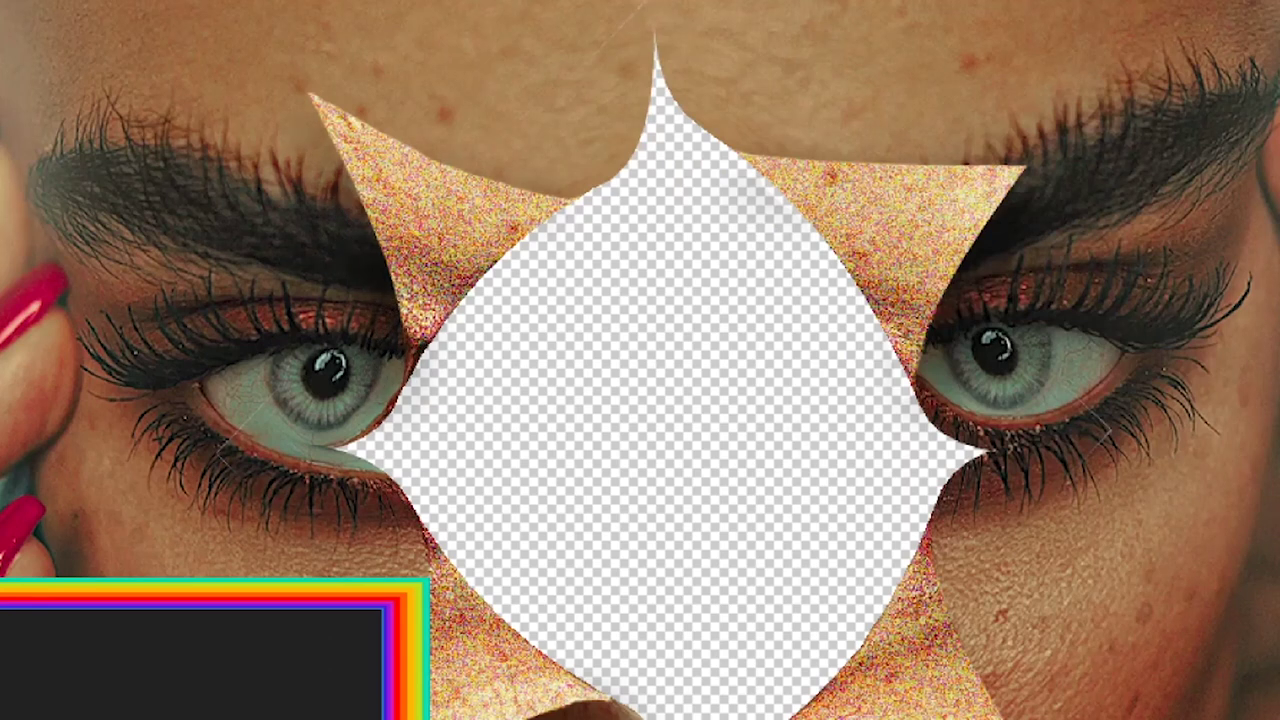
Step: Compare the whole portrait with the painted shadow layer hidden and shown
key(z)
drag(524, 299, 497, 297)
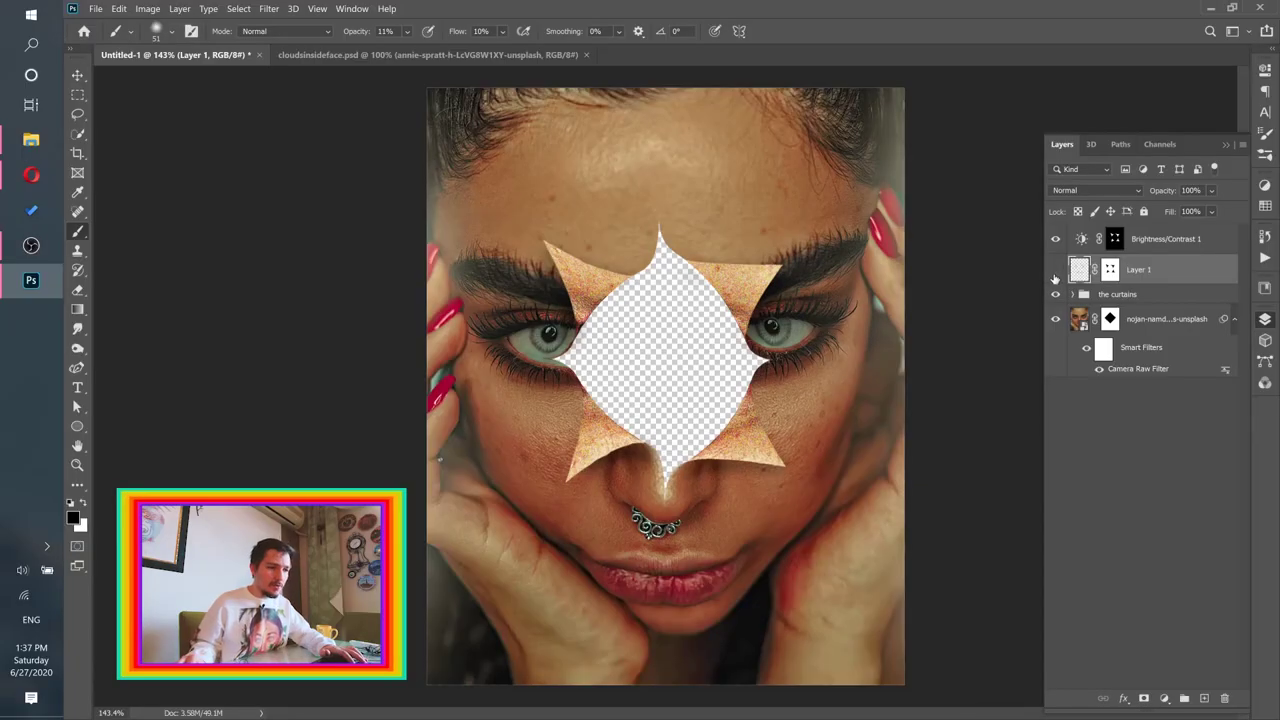
click(1054, 272)
click(1054, 272)
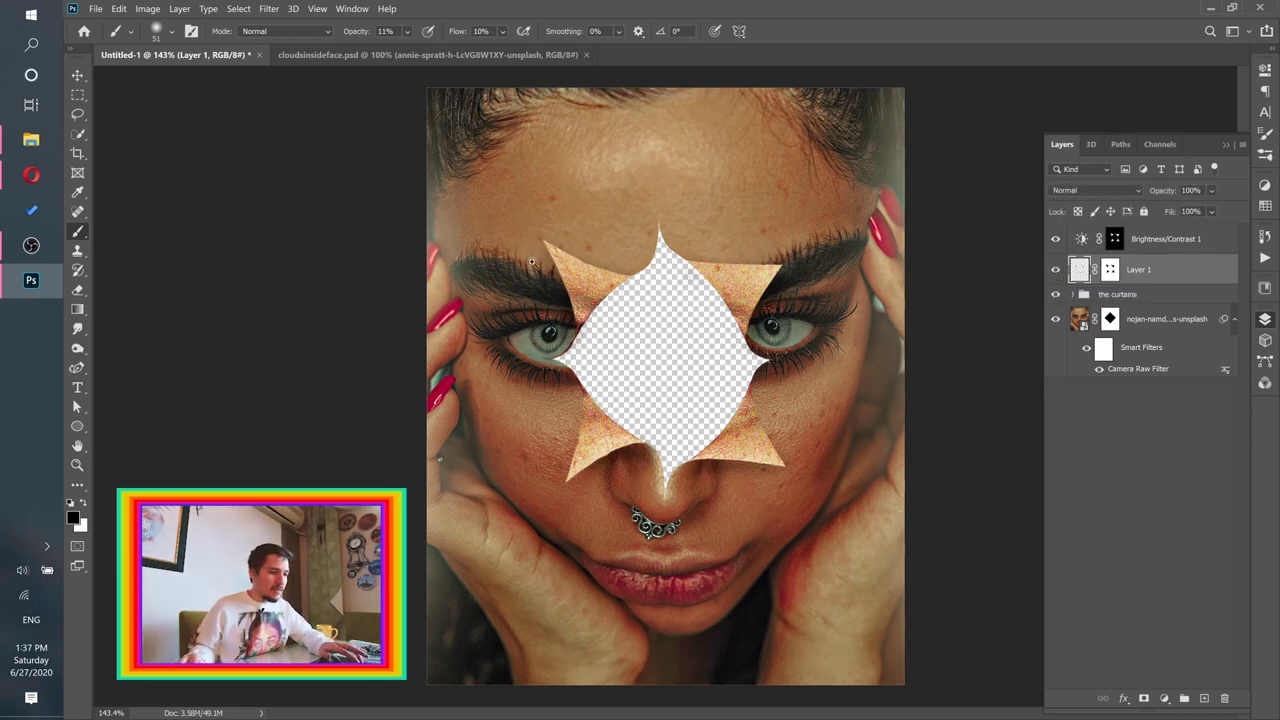
Step: Reduce the brush size to 41 px for further shadow painting on Layer 1
scroll(612, 284, up, 3)
key(bracketleft)
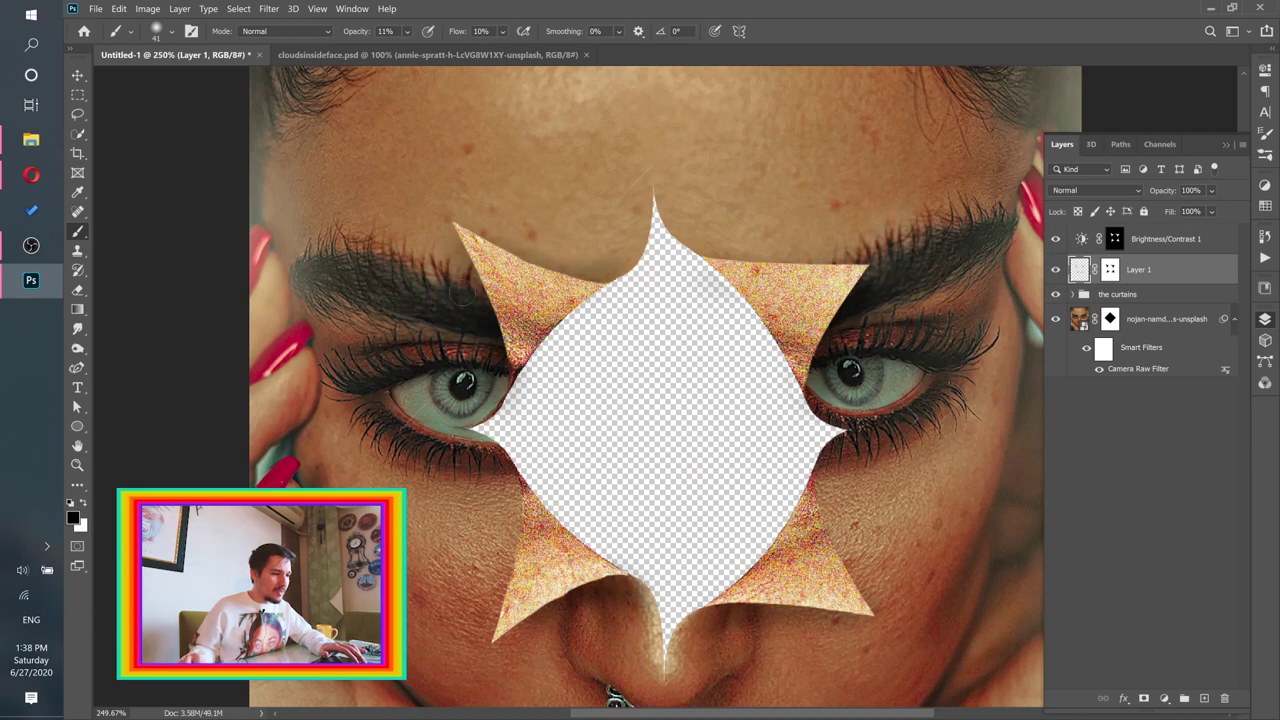
scroll(676, 314, down, 3)
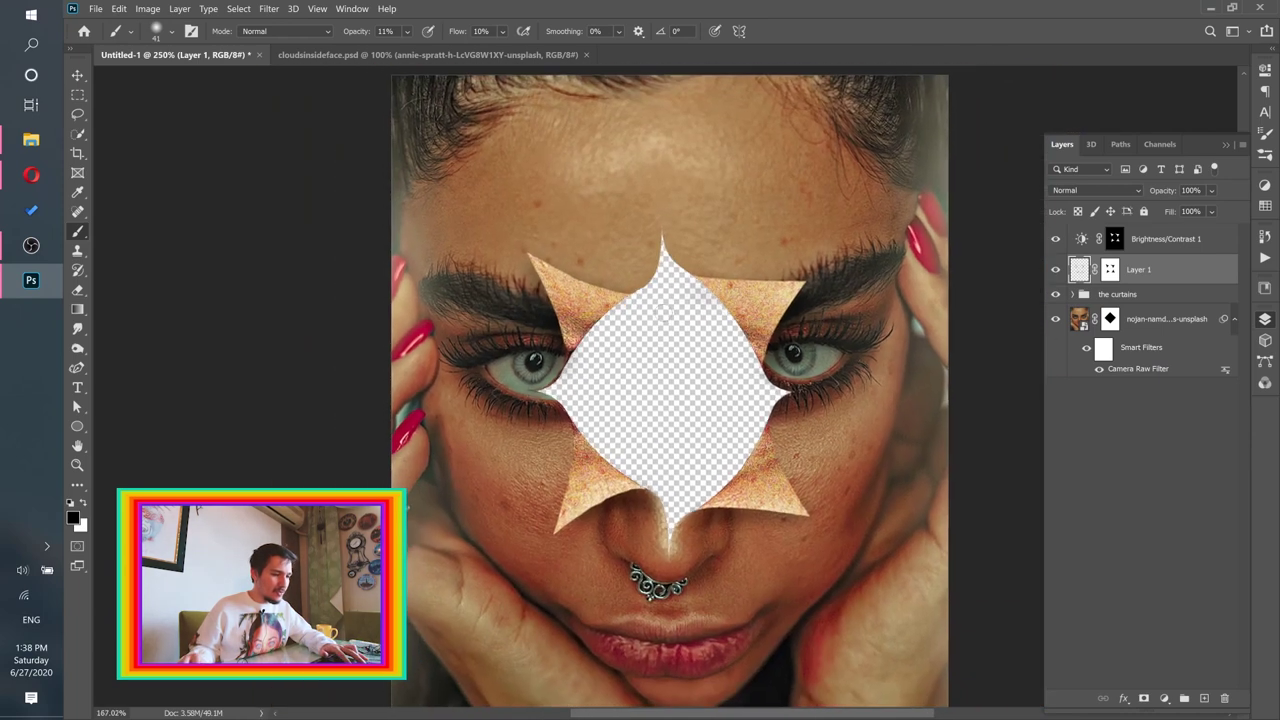
Step: Save the face document to the Desktop as a Photoshop file named eyesinsideface, keeping Maximize Compatibility on
key(v)
scroll(676, 314, down, 2)
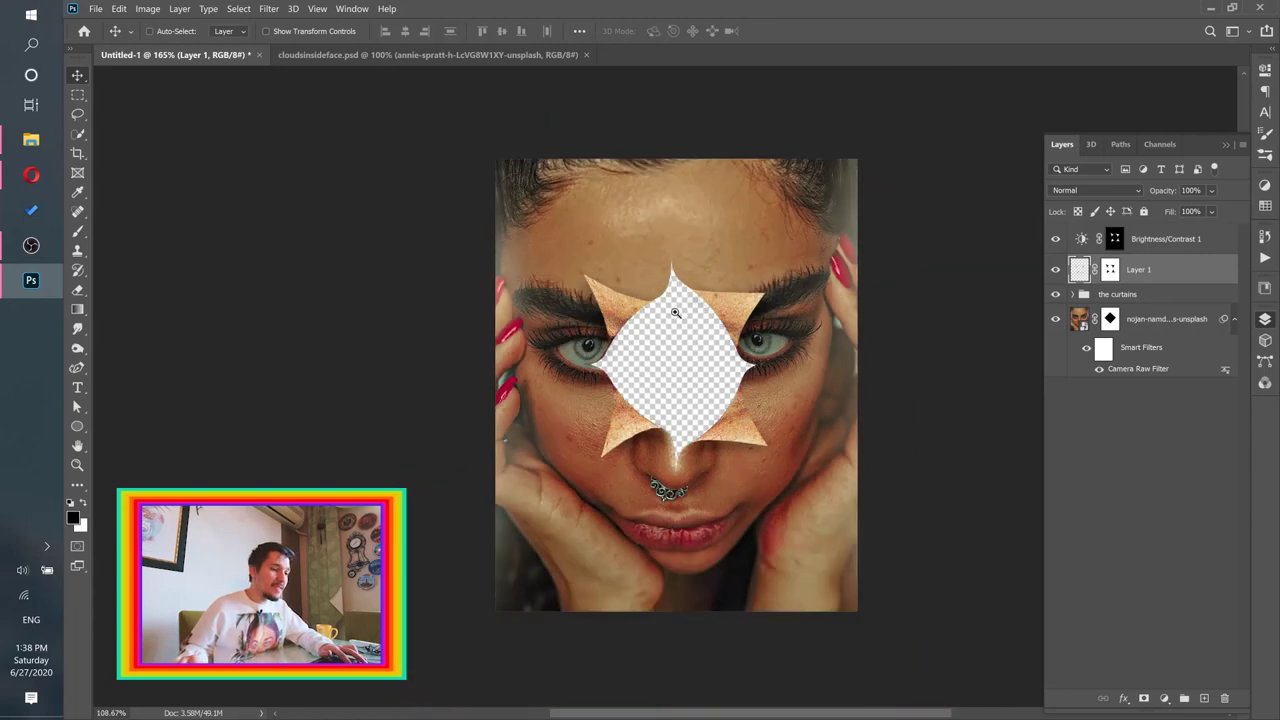
scroll(640, 330, up, 1)
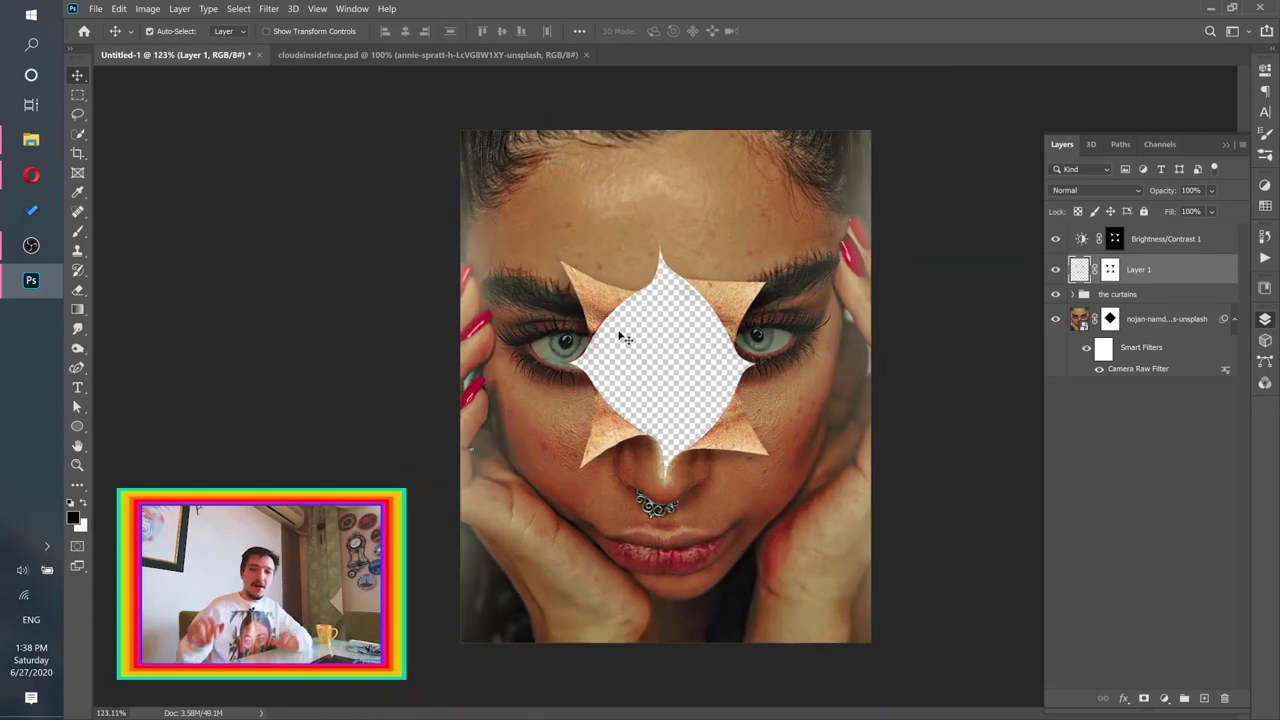
click(93, 9)
click(105, 167)
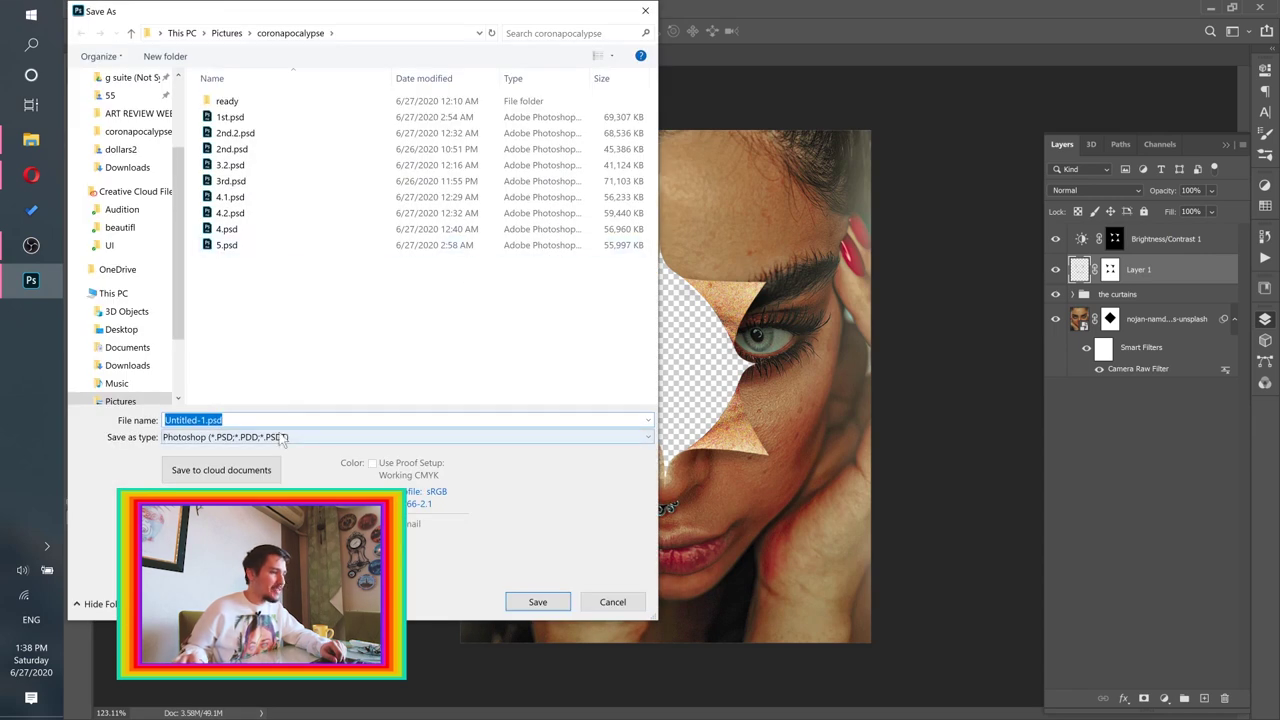
click(121, 329)
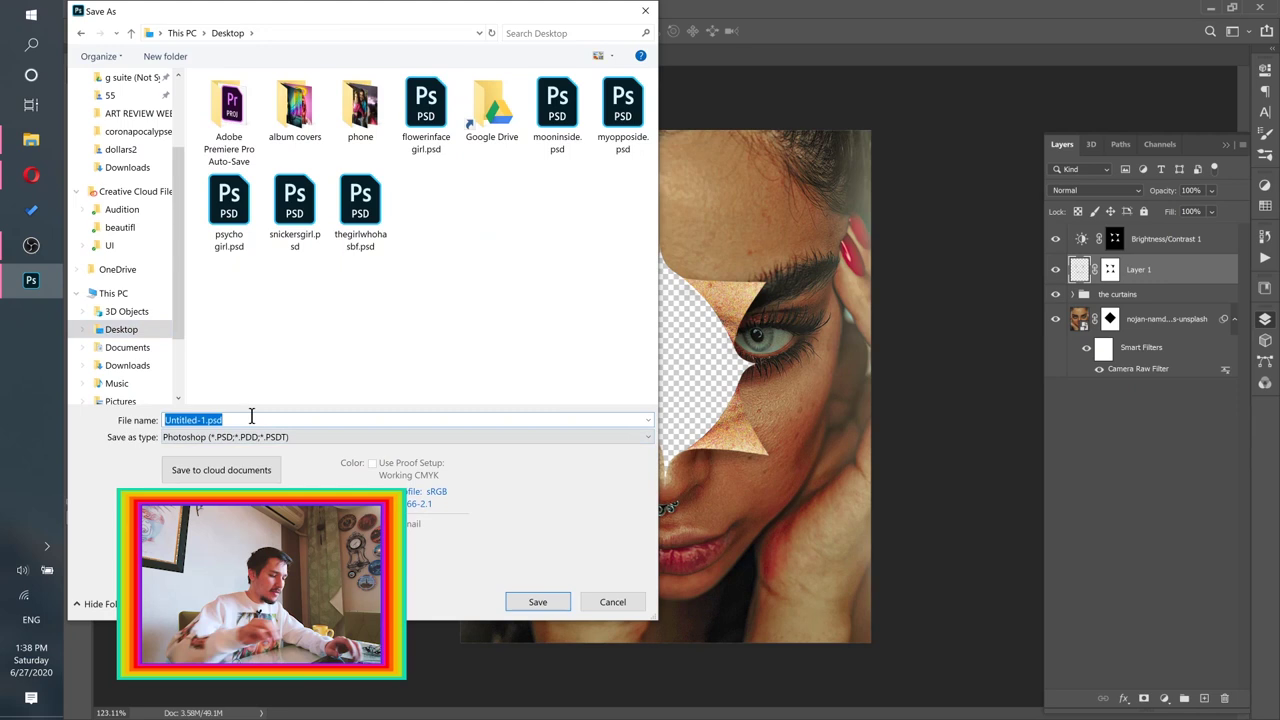
text(eyesinsideface)
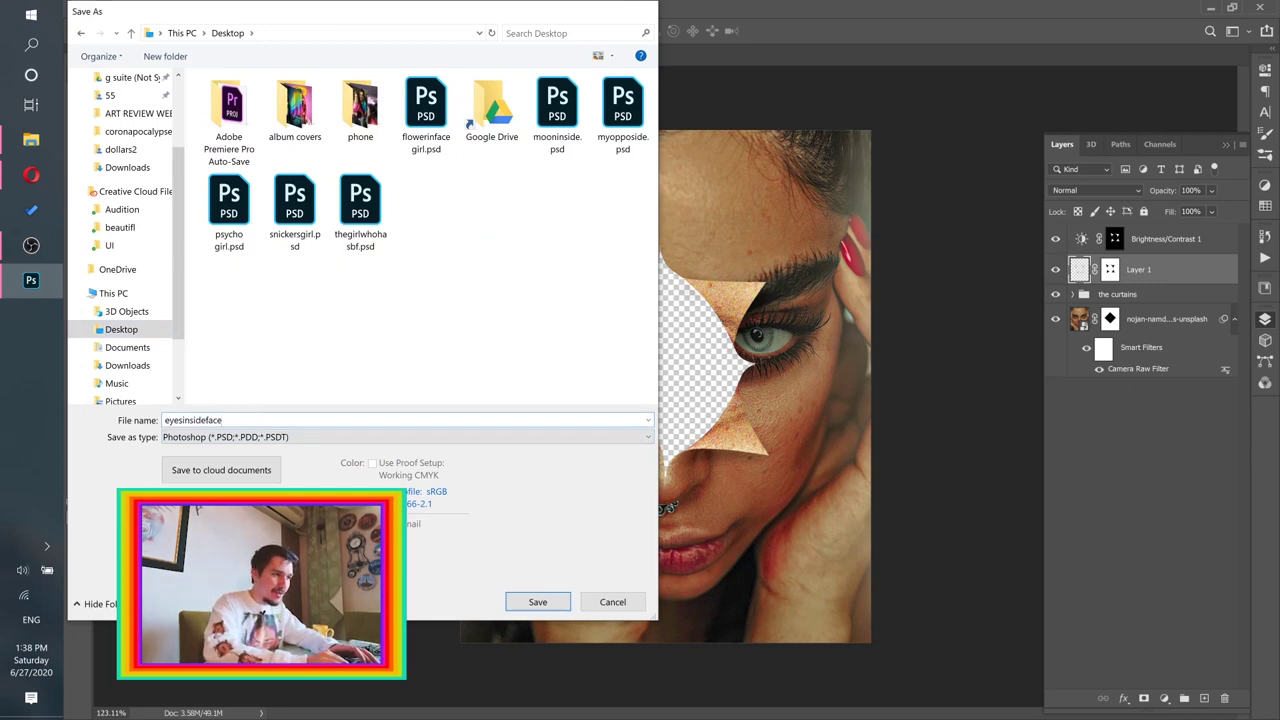
key(Return)
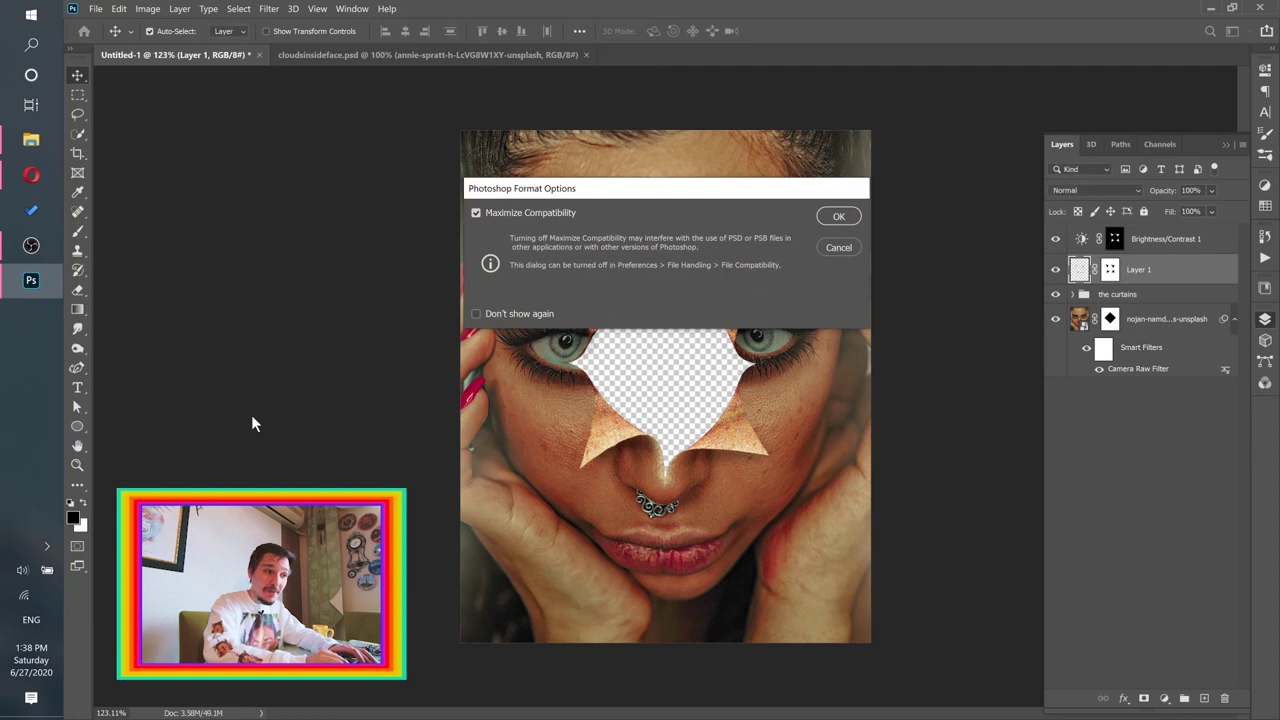
key(Return)
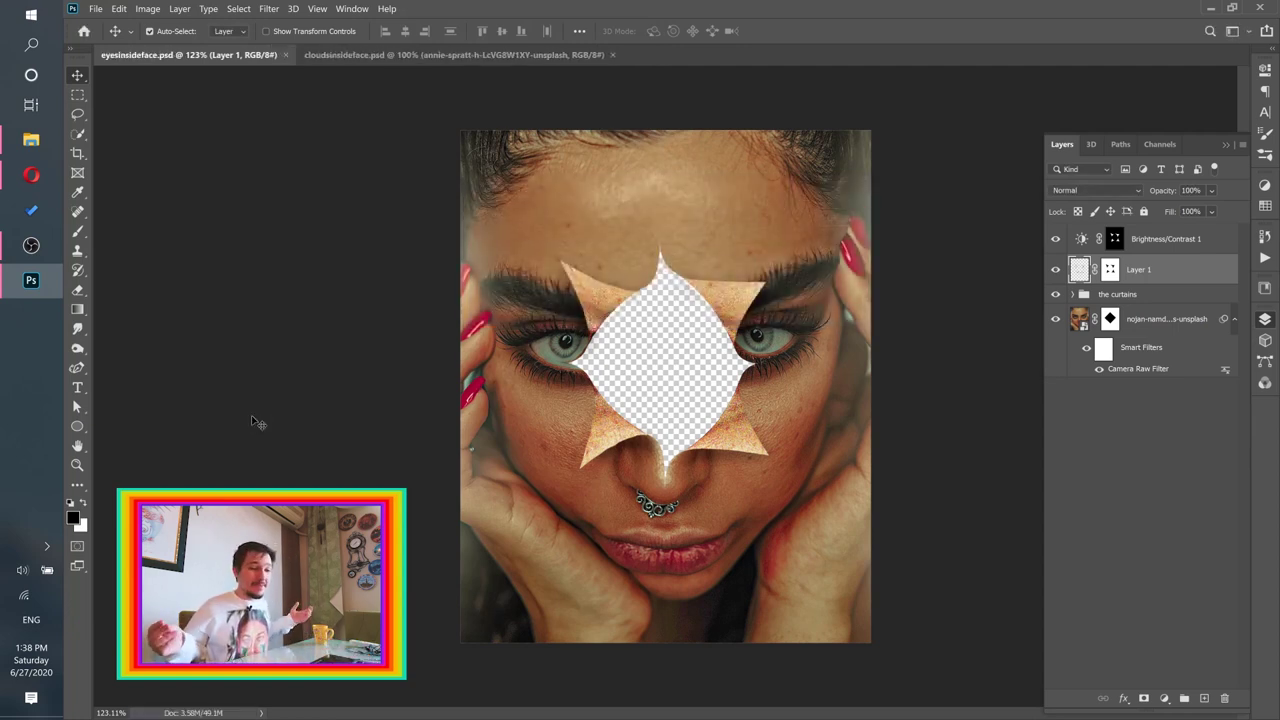
Step: Switch to the Opera browser and review the finished eyeball artwork on Instagram and the classes and membership on learnfromfred.com
click(31, 175)
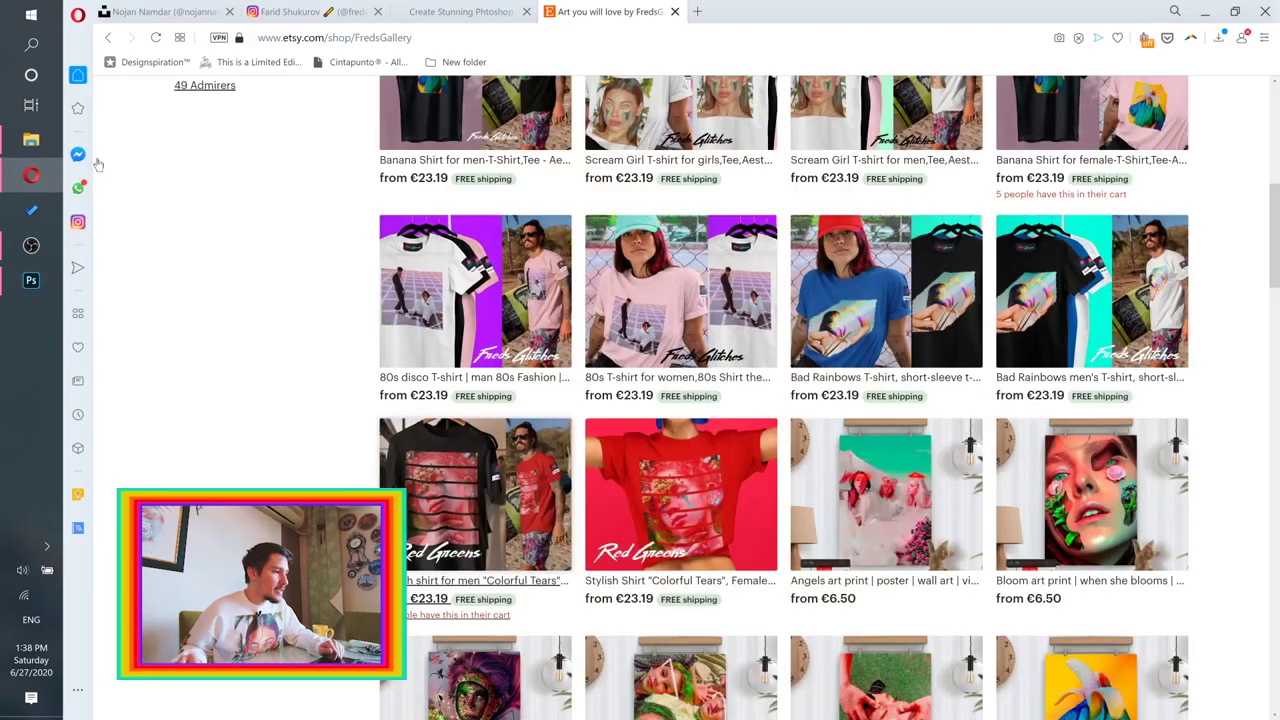
click(297, 16)
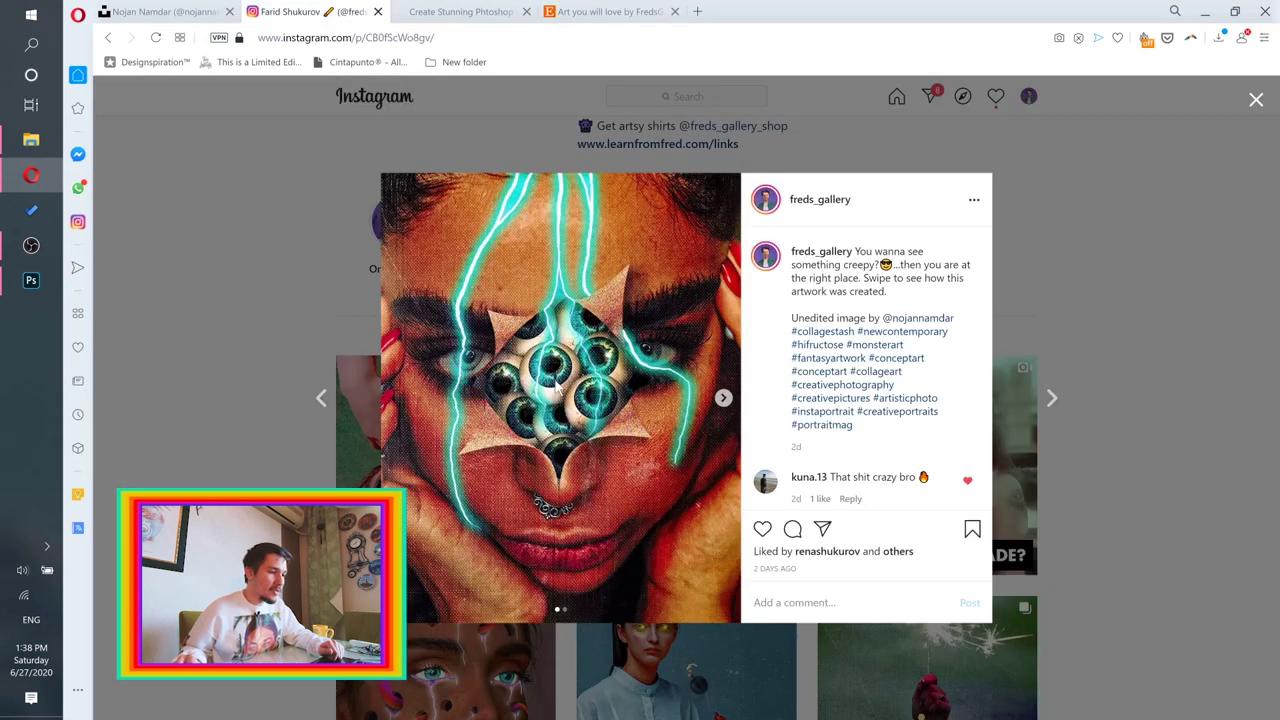
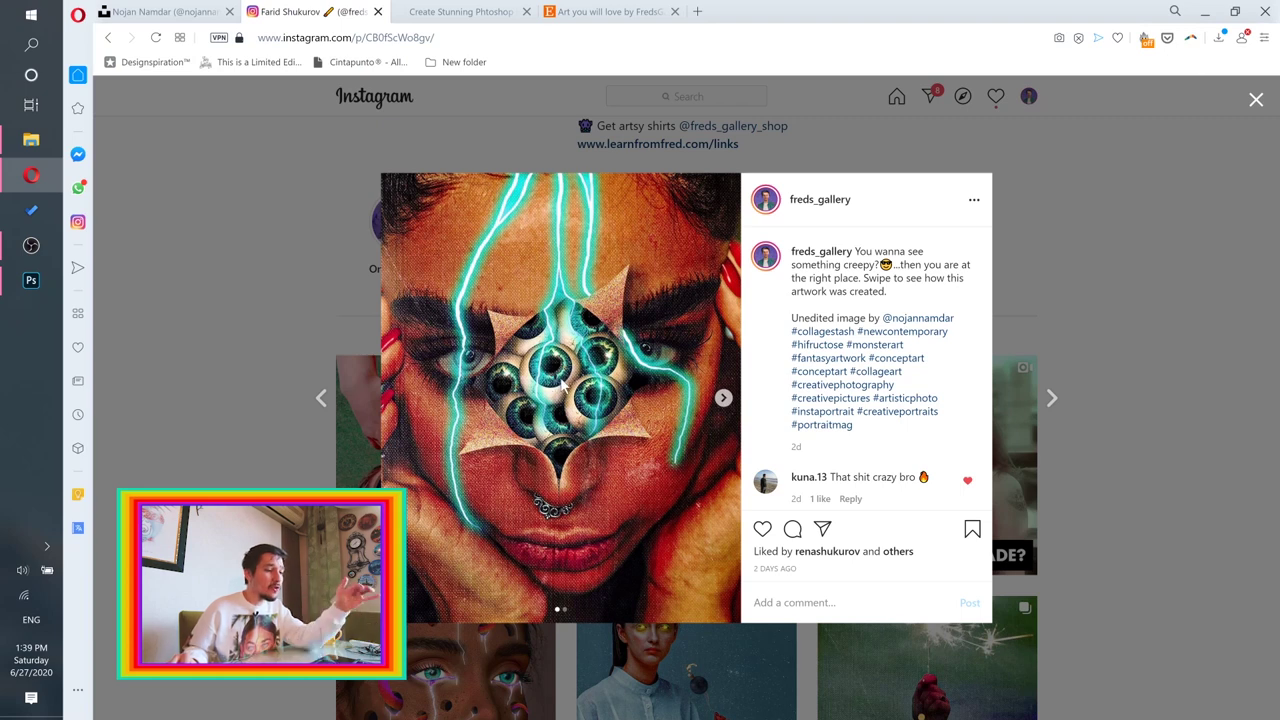
click(465, 12)
scroll(330, 460, down, 5)
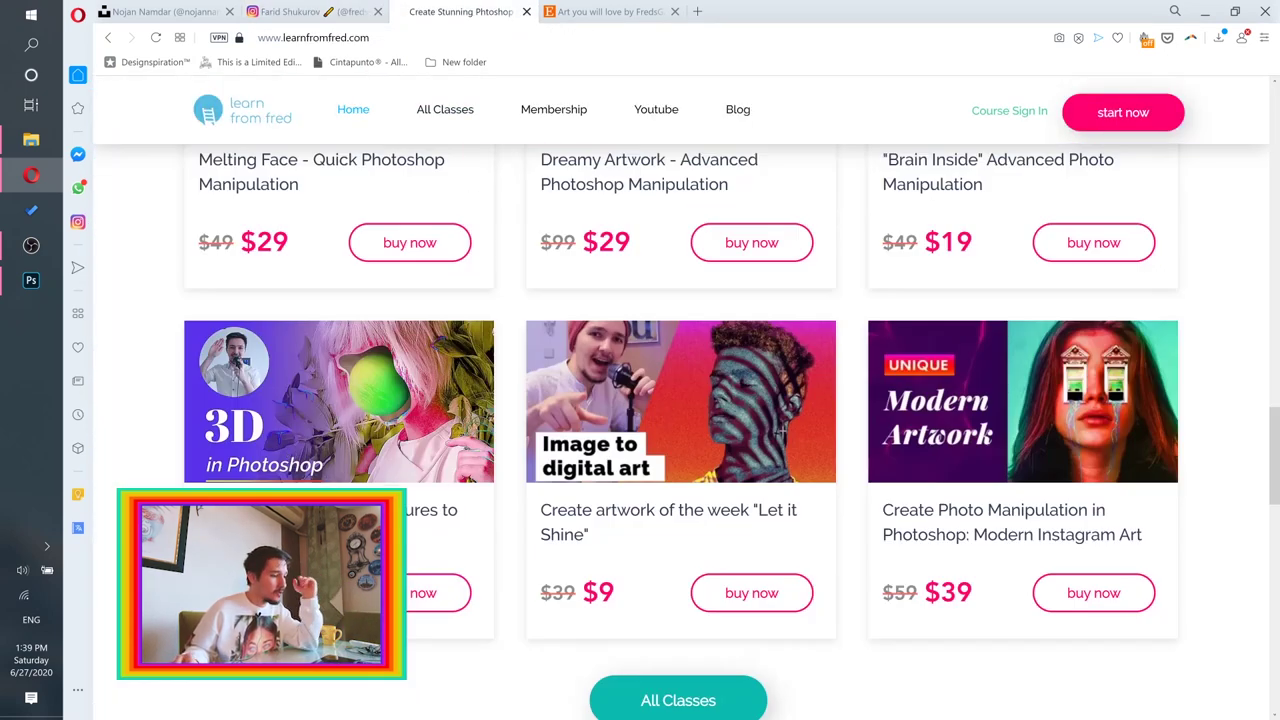
middle_click(423, 598)
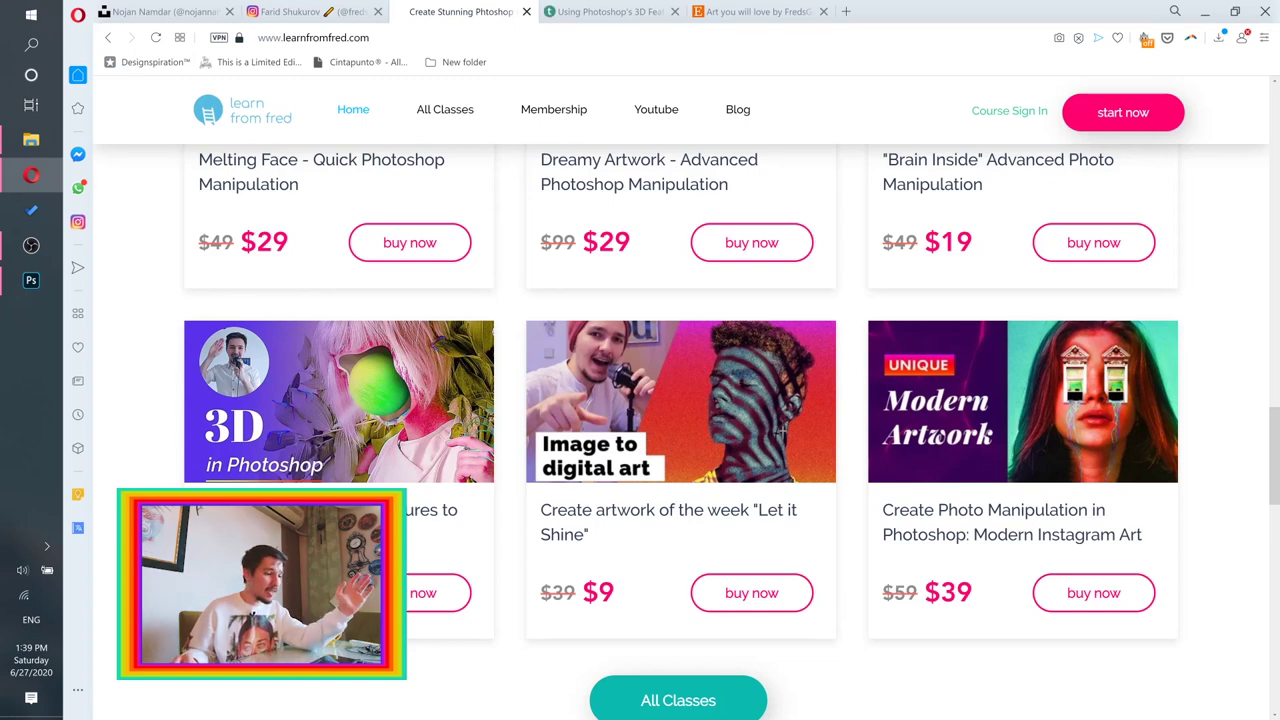
click(548, 116)
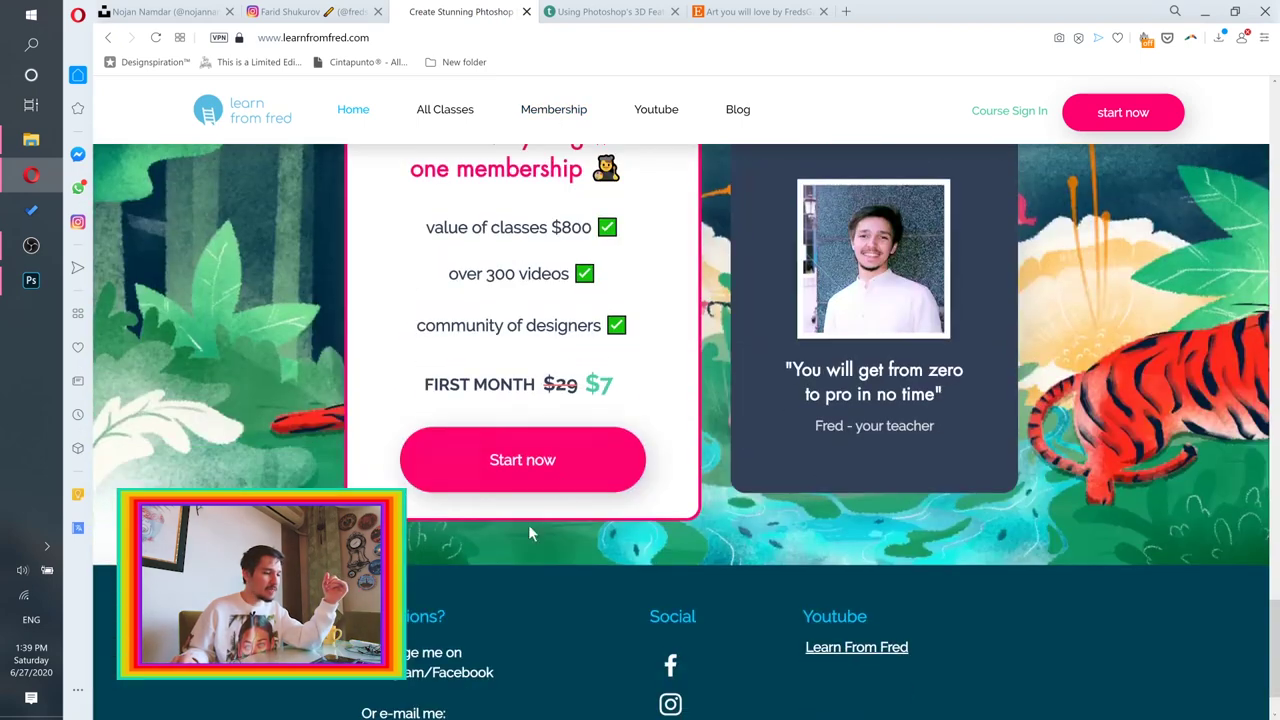
scroll(597, 405, up, 10)
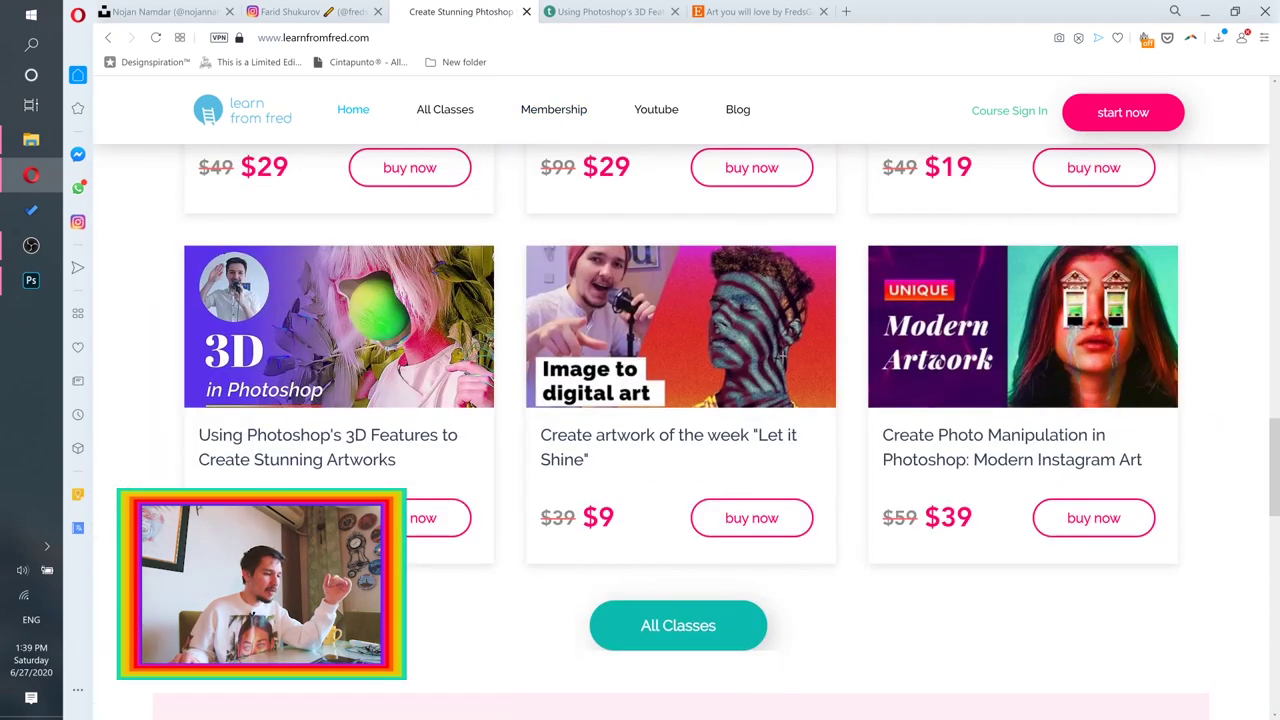
scroll(557, 257, up, 1)
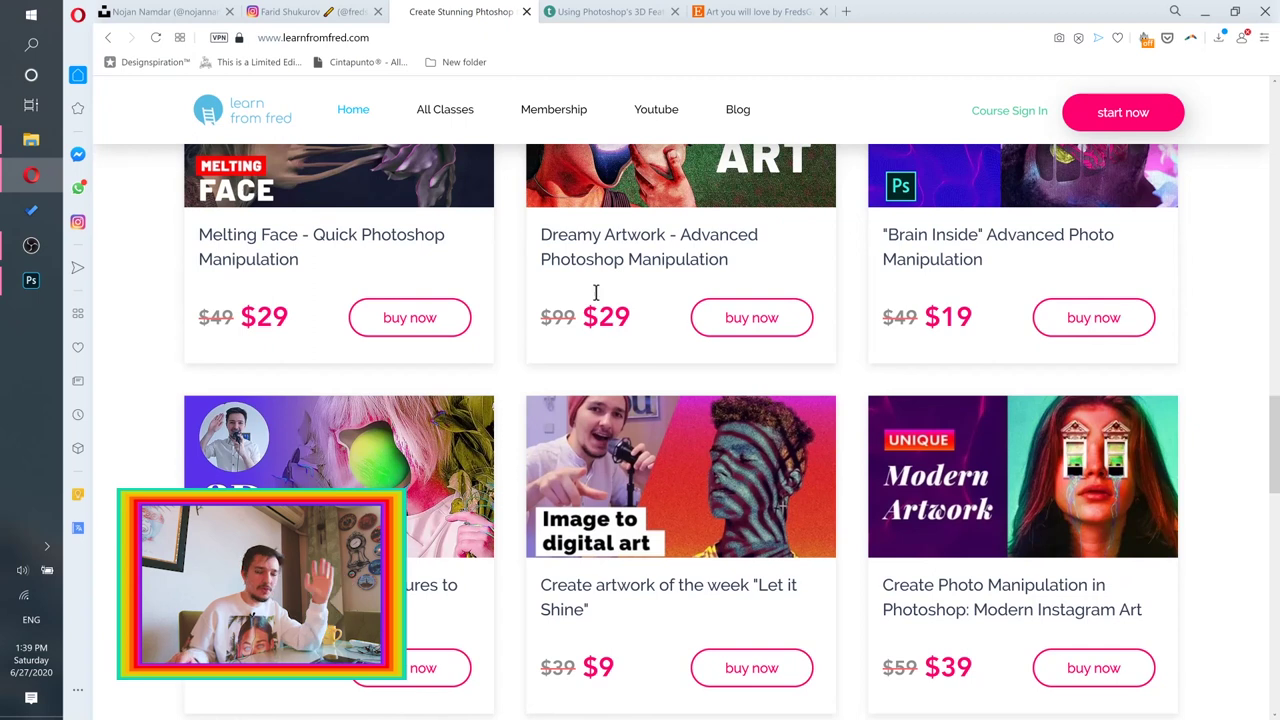
Step: Examine the example artworks on the Using Photoshop's 3D Features course page and return to Photoshop
click(623, 9)
scroll(447, 350, down, 7)
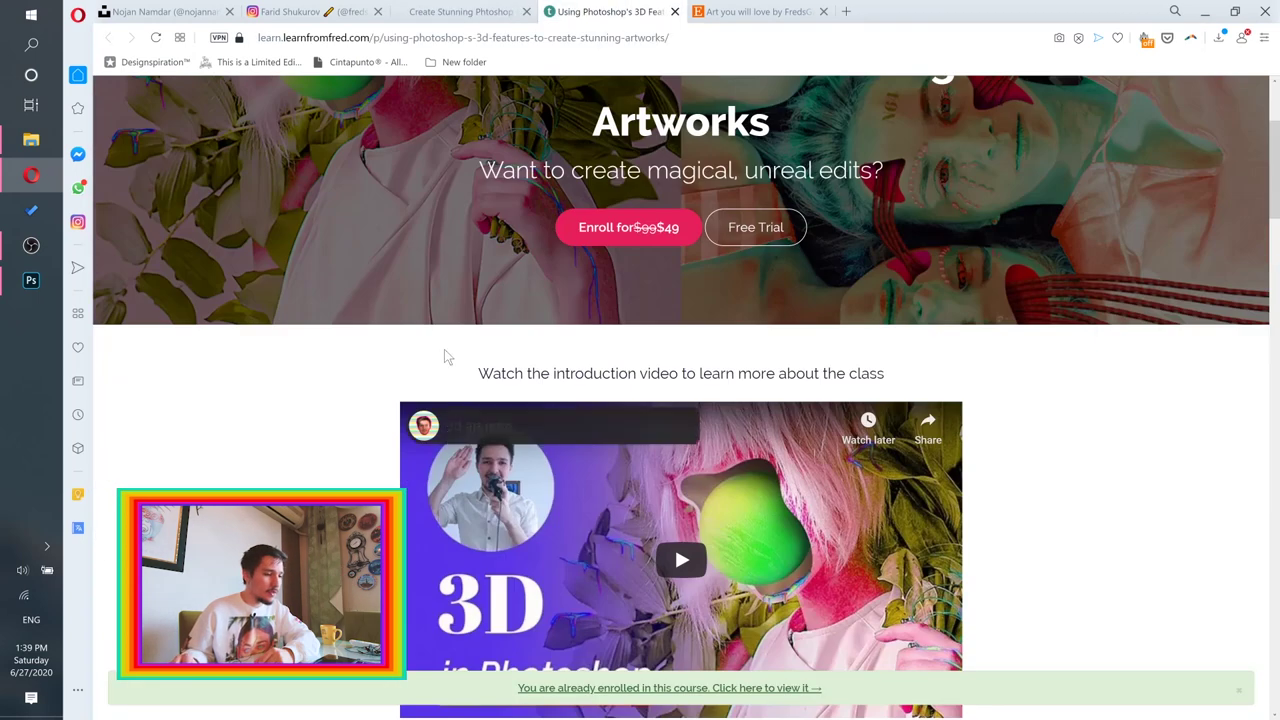
scroll(445, 350, down, 8)
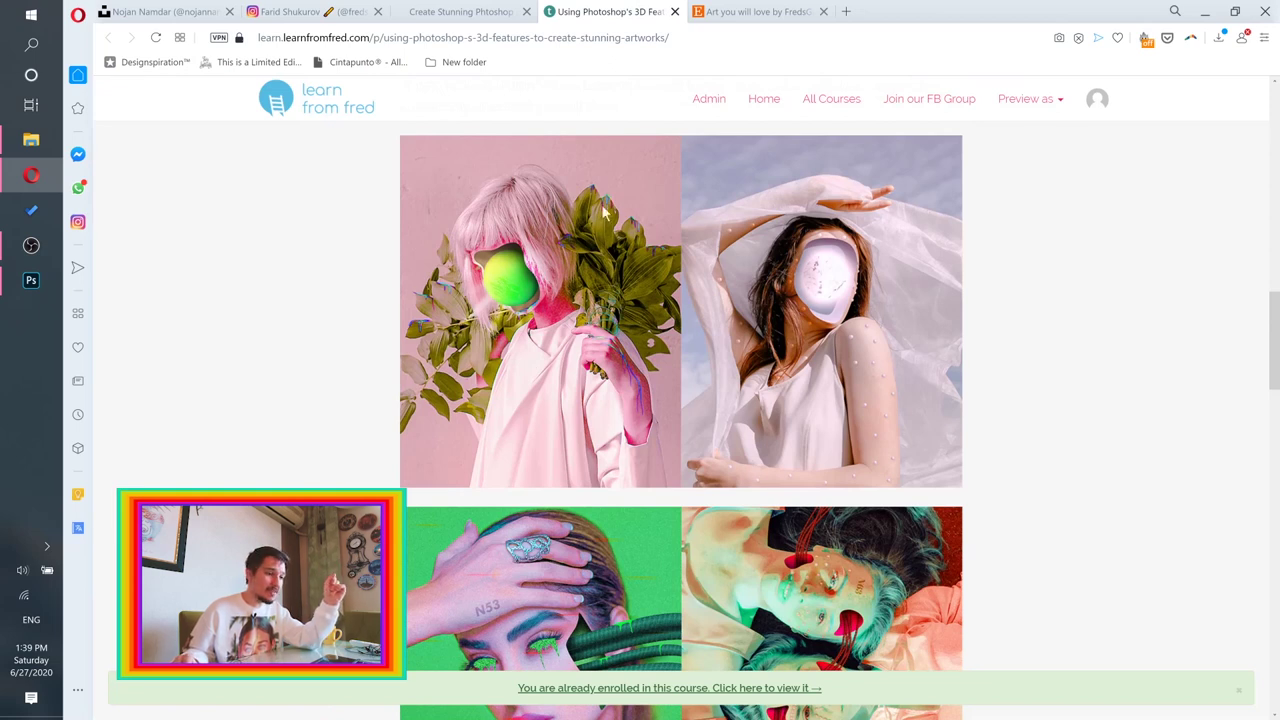
scroll(545, 336, down, 4)
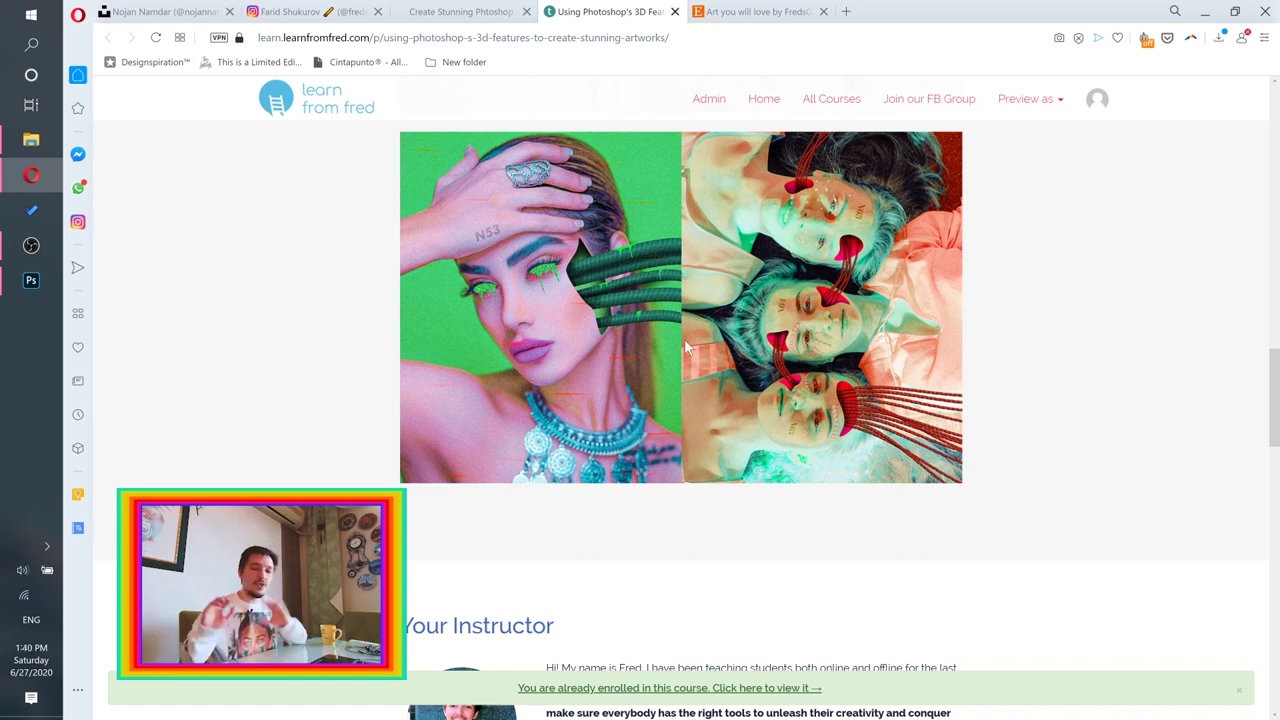
scroll(686, 346, up, 6)
click(1205, 11)
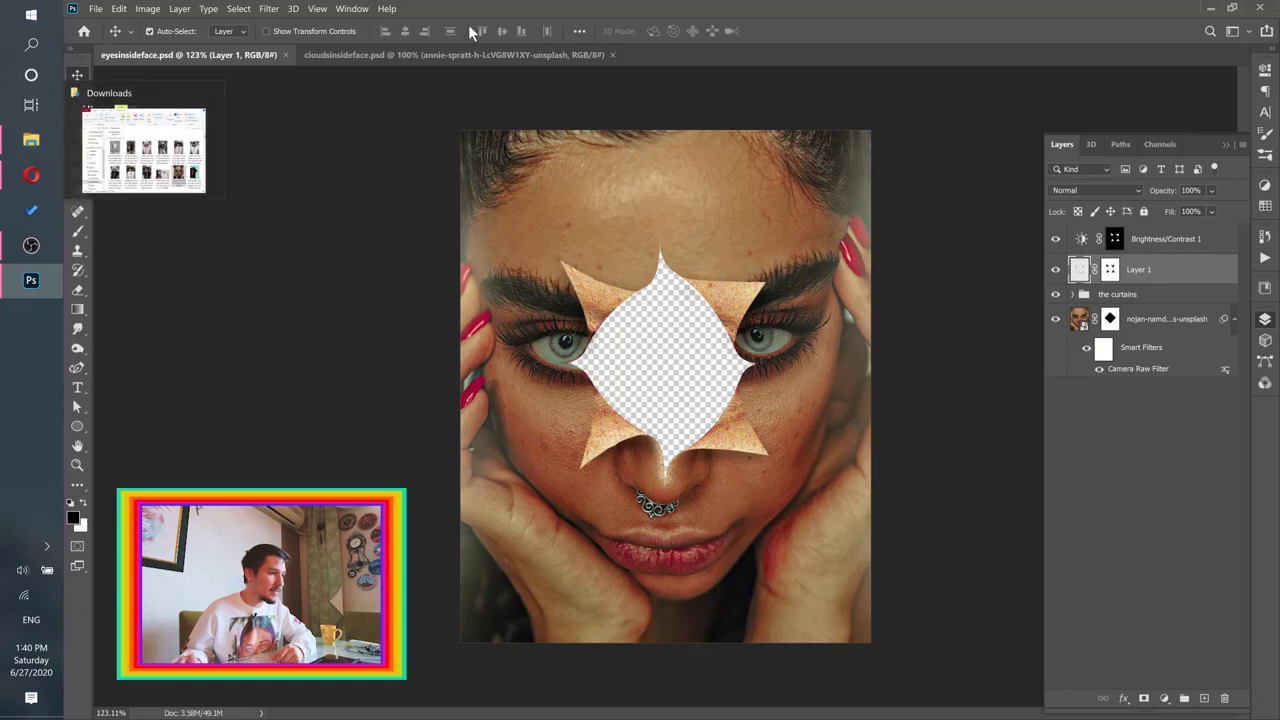
Step: Find the image for 3D eye.png in the Downloads folder, preview it, and close the preview
click(31, 139)
scroll(761, 457, down, 10)
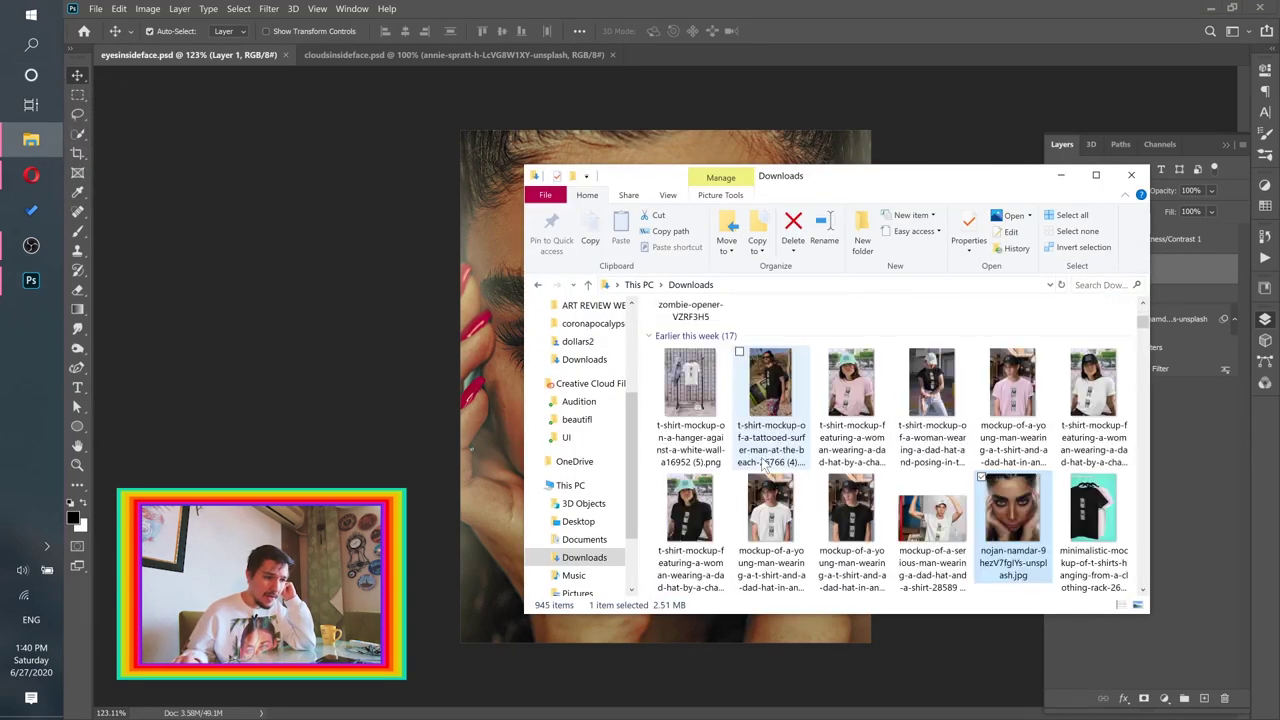
scroll(765, 465, up, 4)
scroll(720, 465, down, 5)
click(690, 470)
double_click(689, 470)
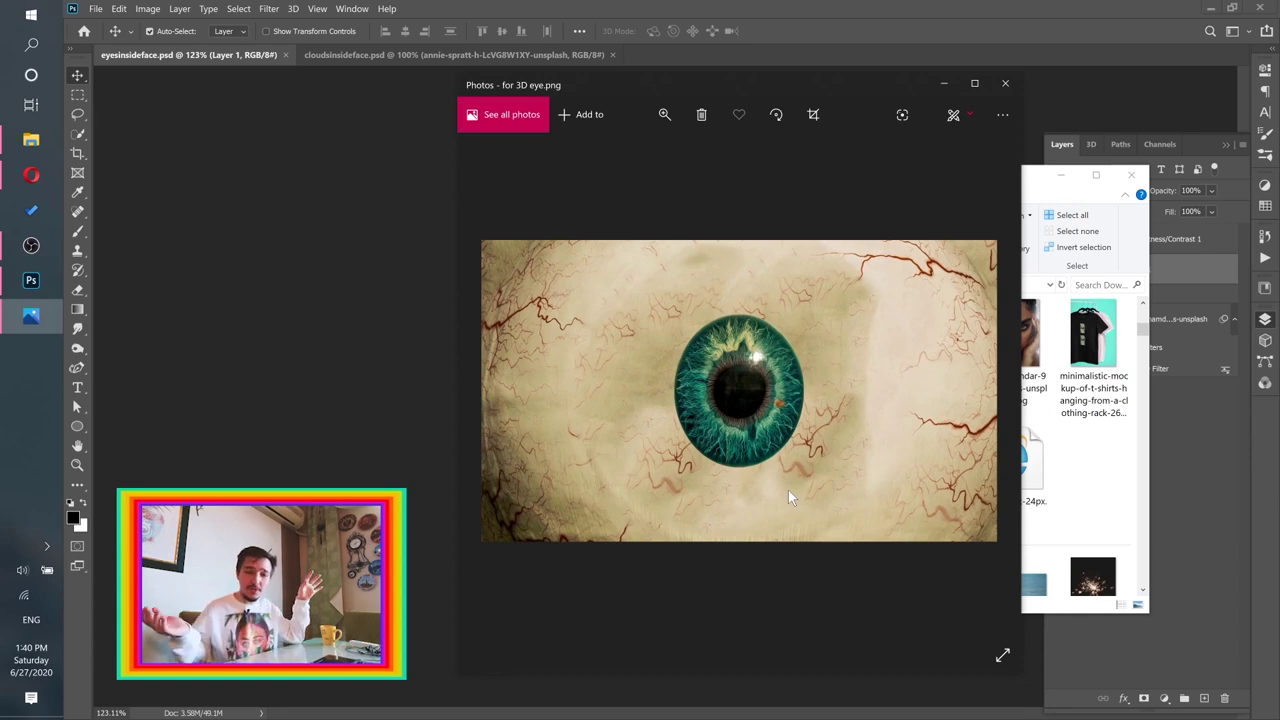
click(1060, 175)
click(1005, 83)
Step: Create a new 1250 x 1000 px document at 300 ppi in RGB Color with a white background
click(96, 8)
click(106, 22)
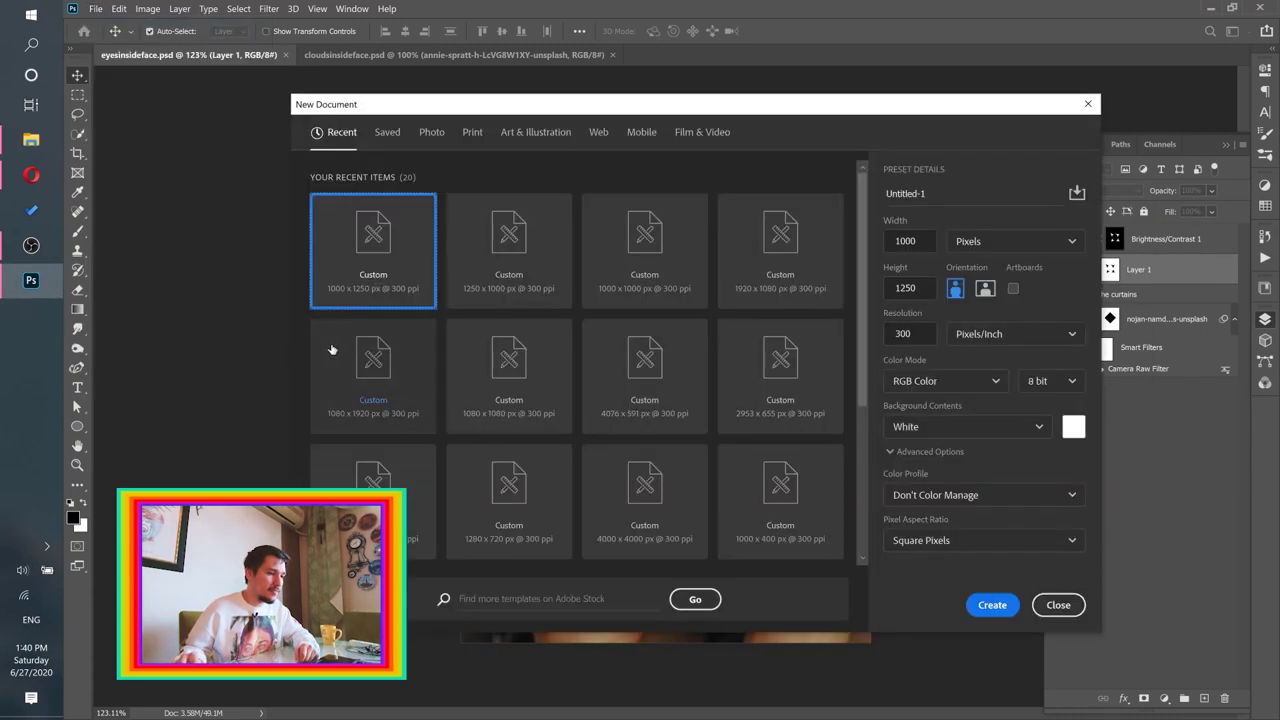
click(510, 258)
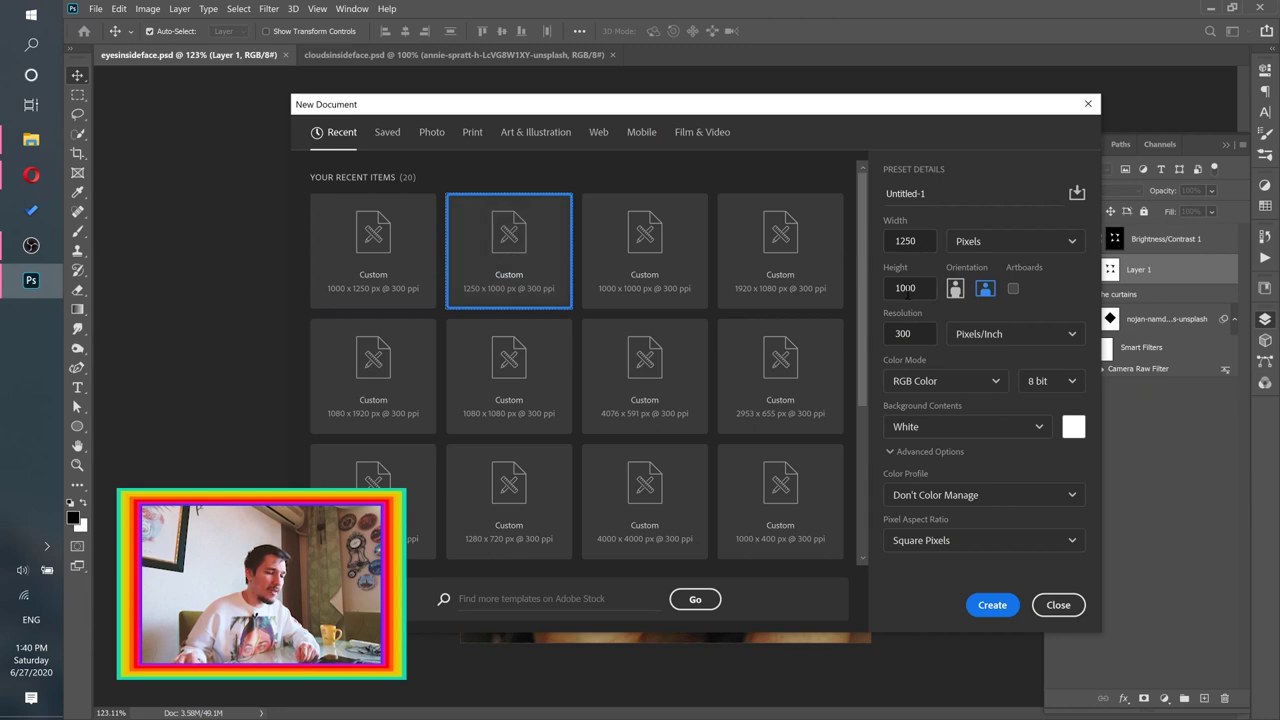
click(978, 606)
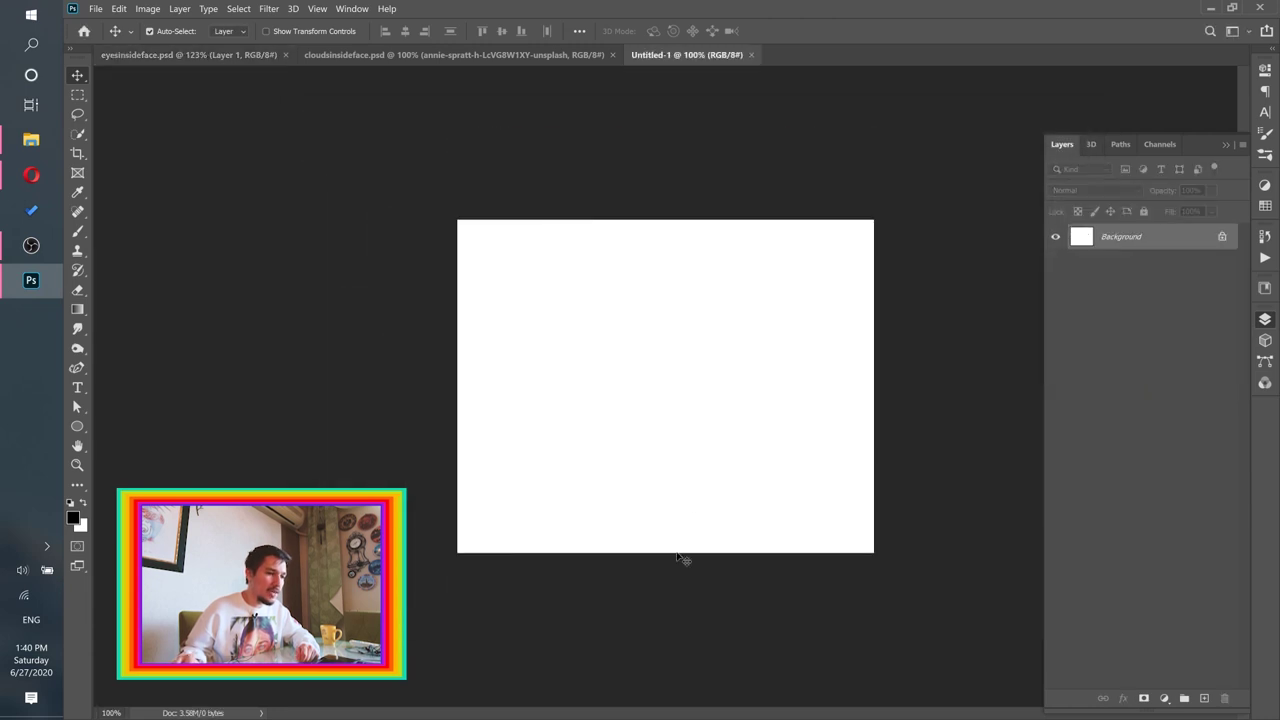
Step: Place the for 3D eye image from Downloads, stretched to fill the whole canvas, and delete the Background layer
click(31, 139)
drag(688, 470, 474, 403)
drag(874, 386, 1043, 385)
drag(805, 403, 724, 403)
click(781, 31)
drag(1185, 265, 1227, 698)
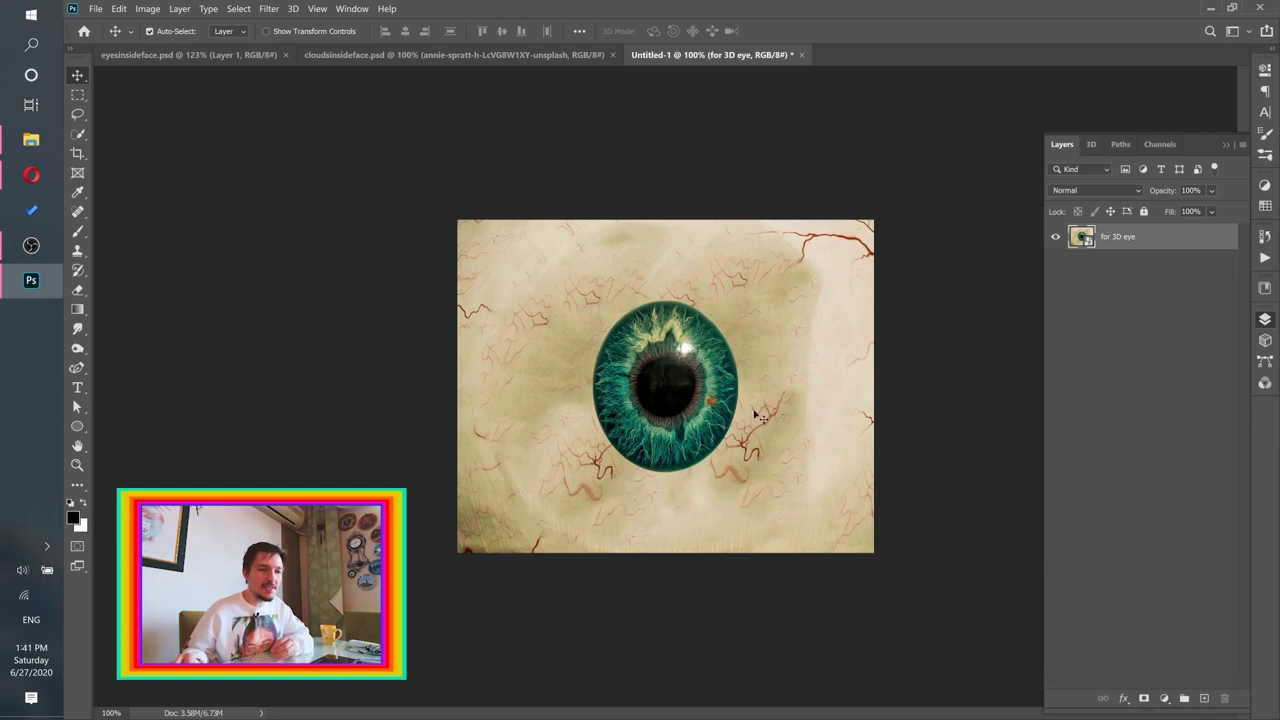
Step: Convert the for 3D eye layer into a Sphere mesh preset without switching to the 3D workspace
click(293, 9)
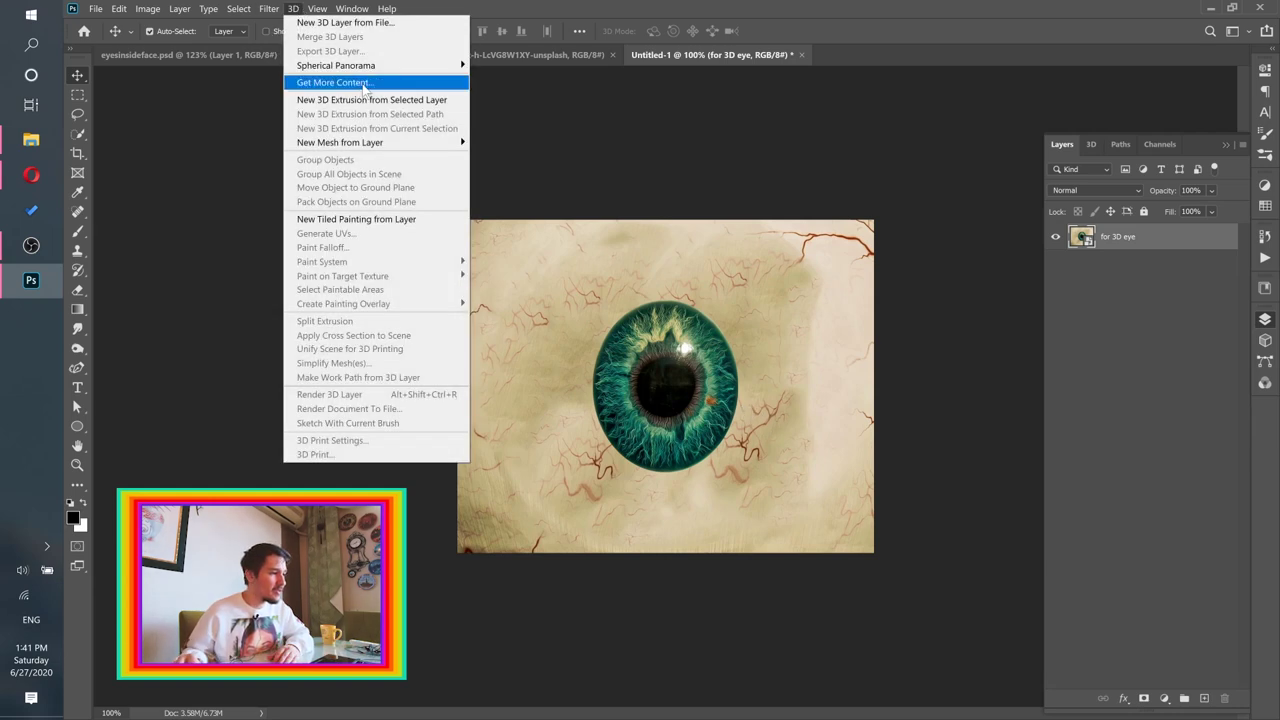
mouse_move(397, 150)
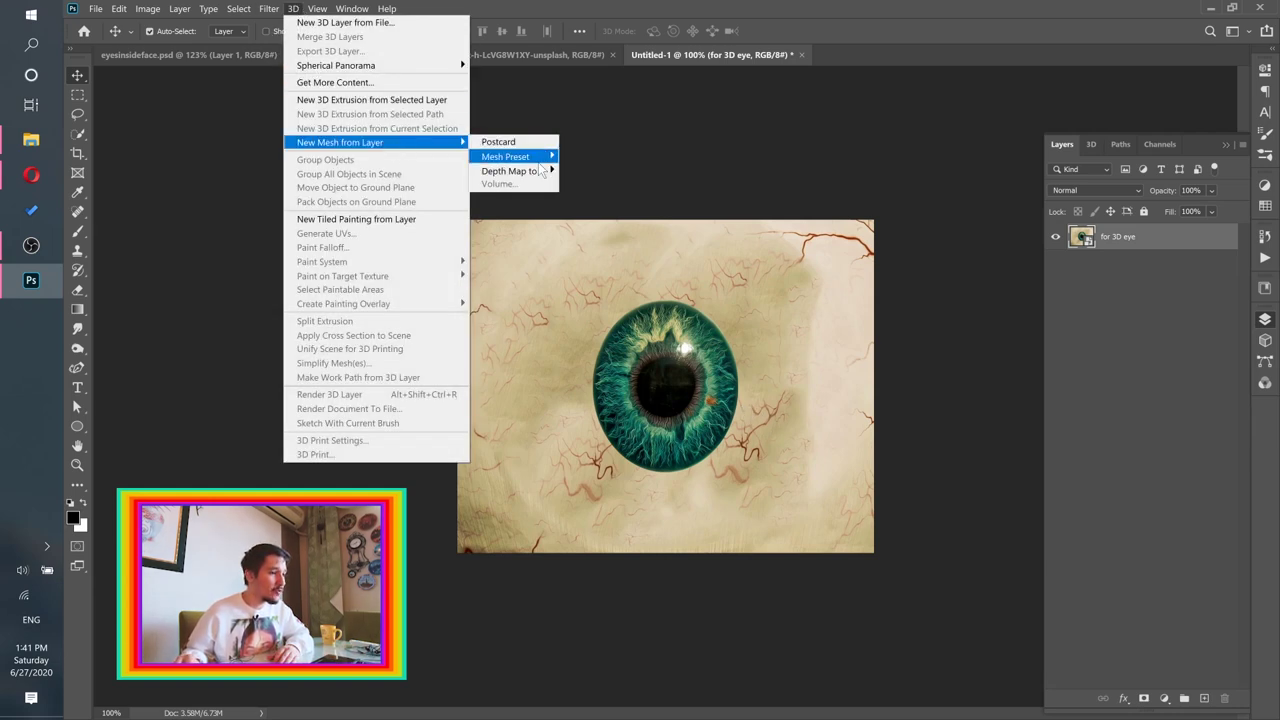
mouse_move(530, 158)
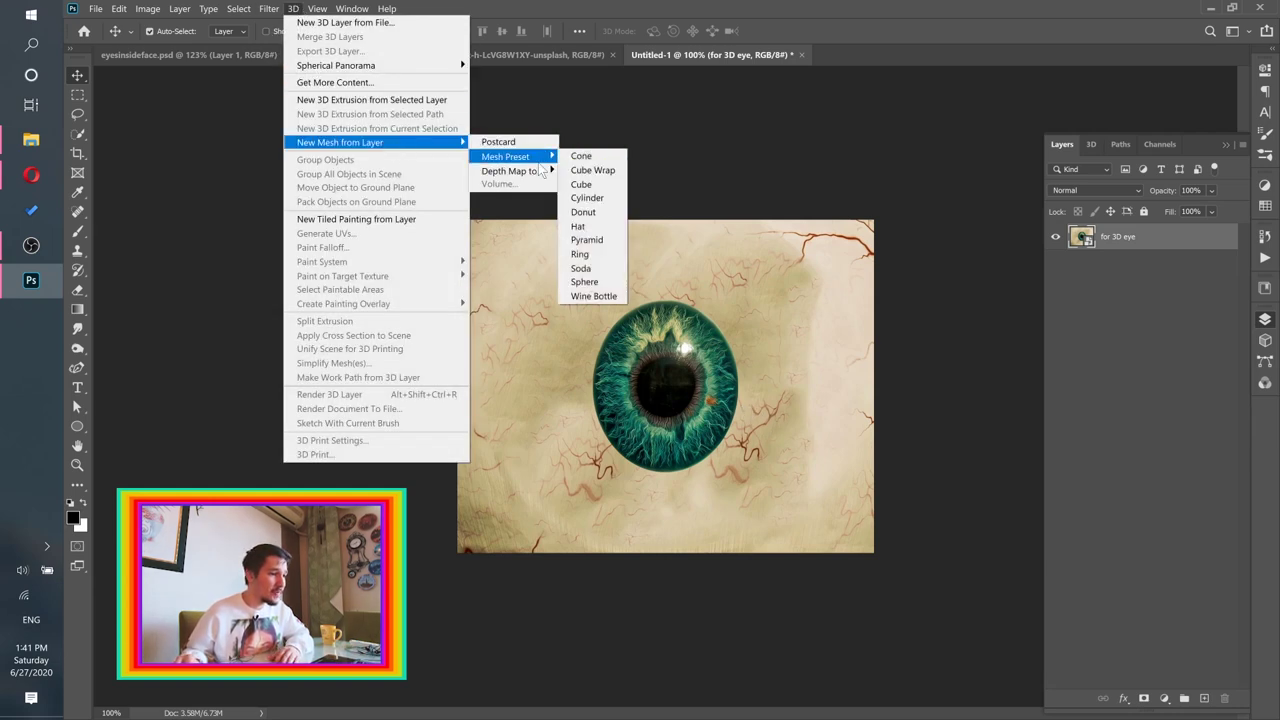
click(585, 282)
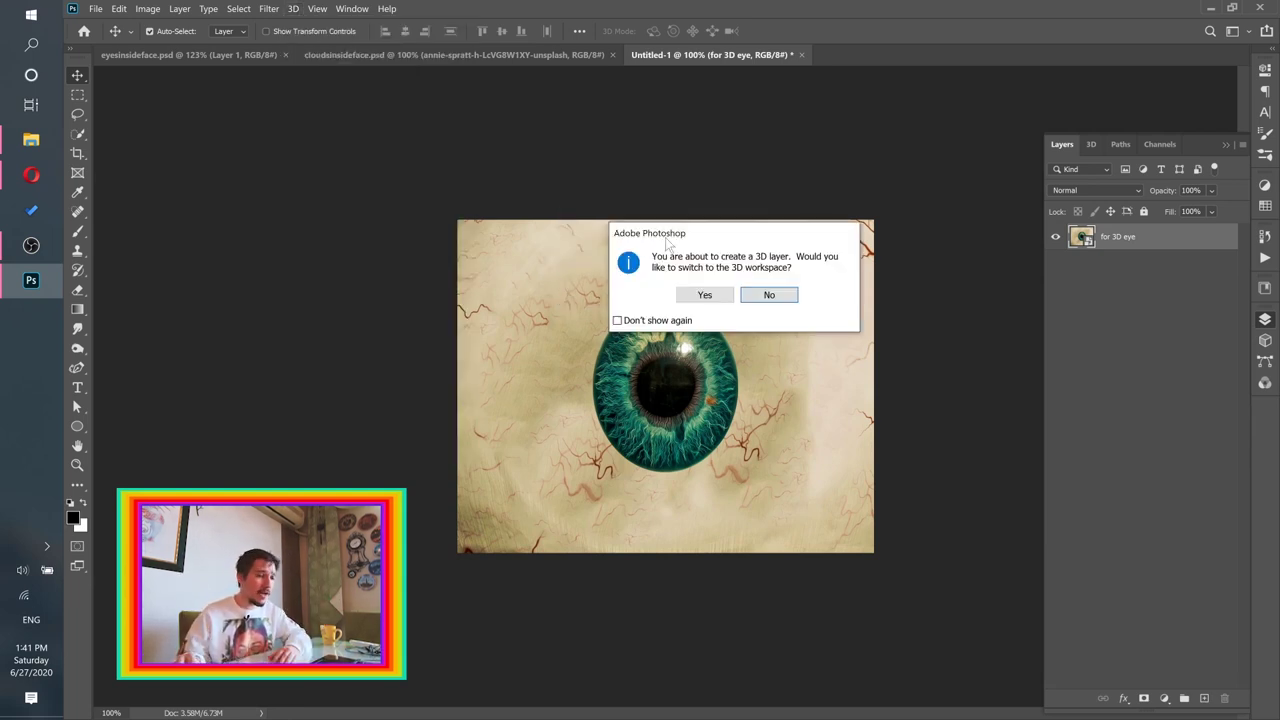
click(771, 299)
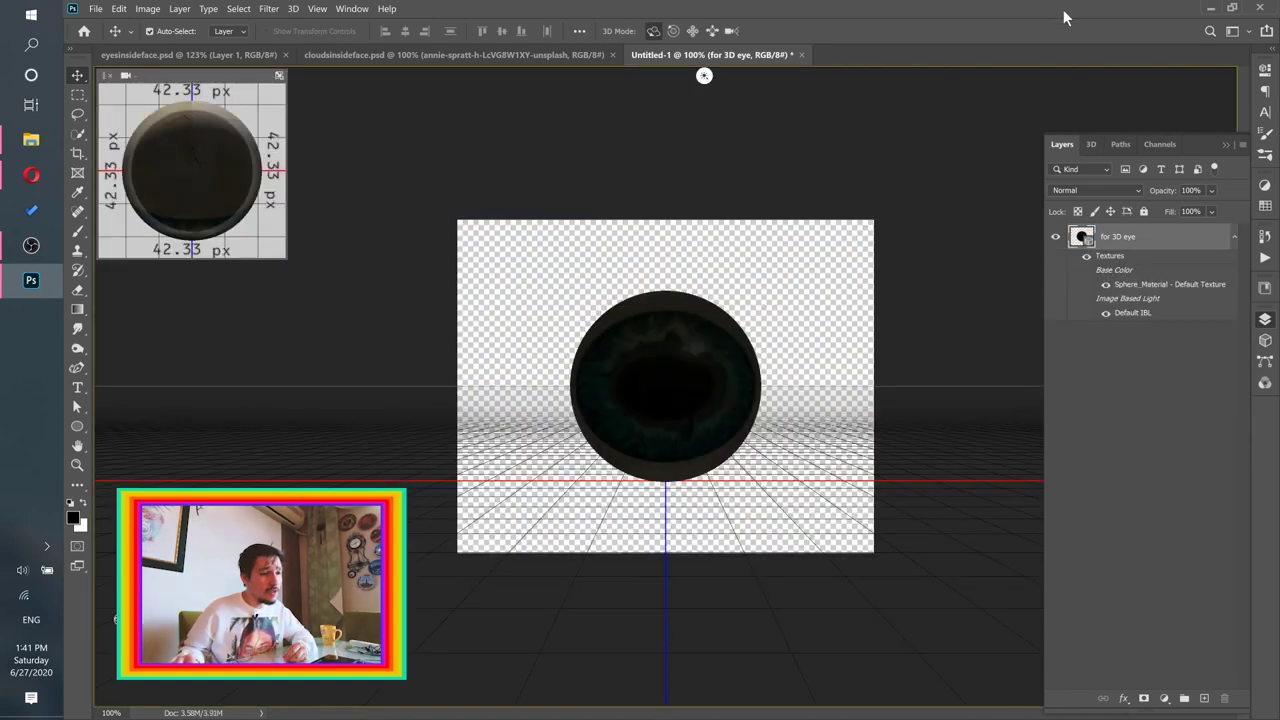
click(1238, 36)
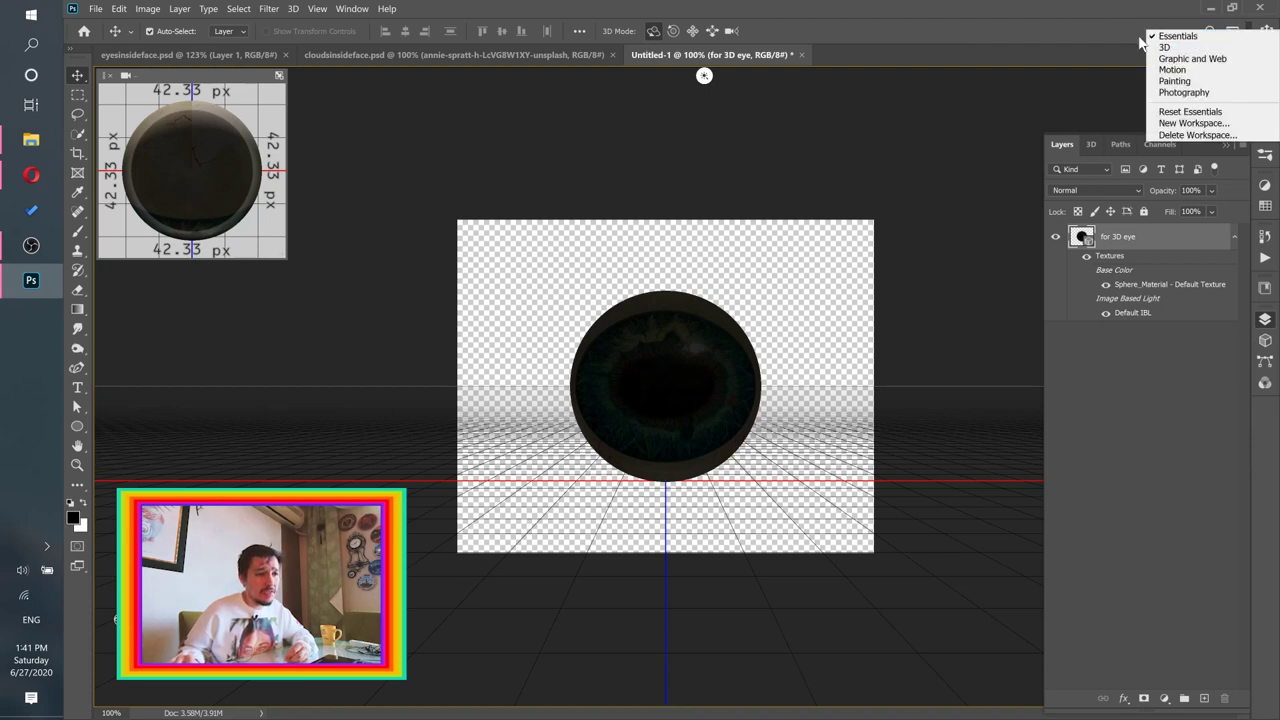
click(1163, 40)
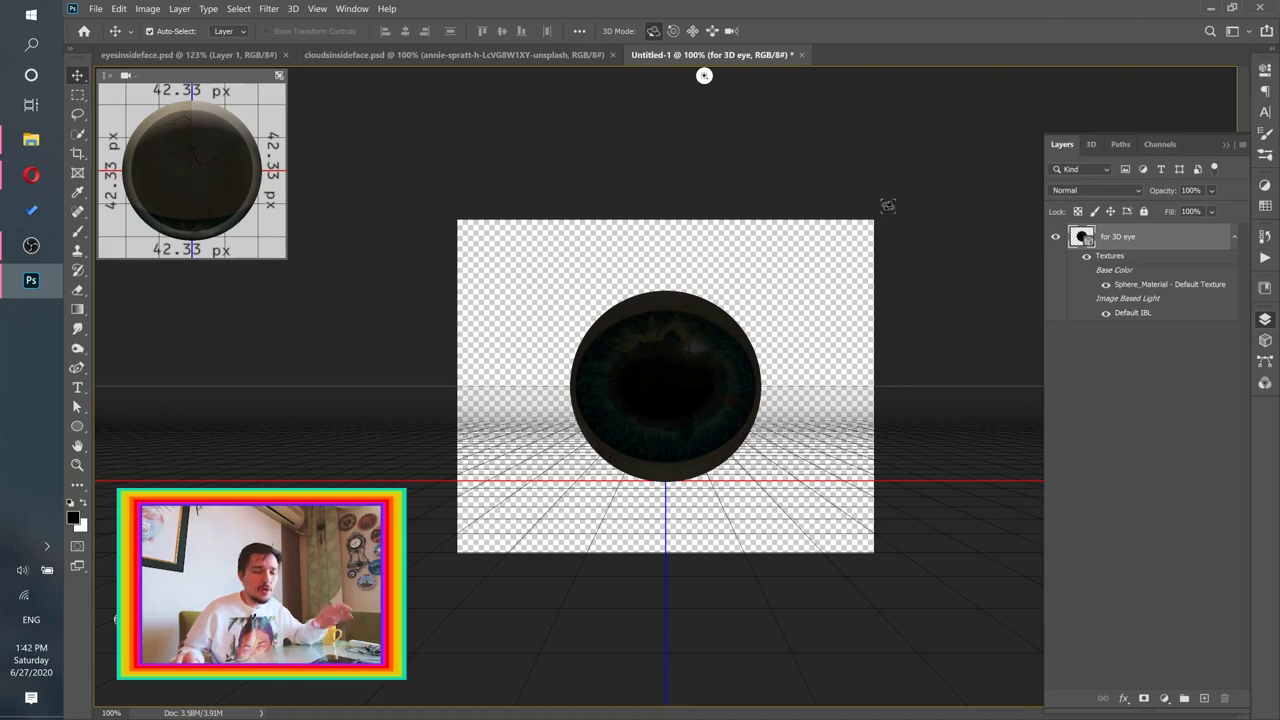
mouse_move(654, 397)
mouse_down()
mouse_move(685, 403)
mouse_move(672, 400)
mouse_up()
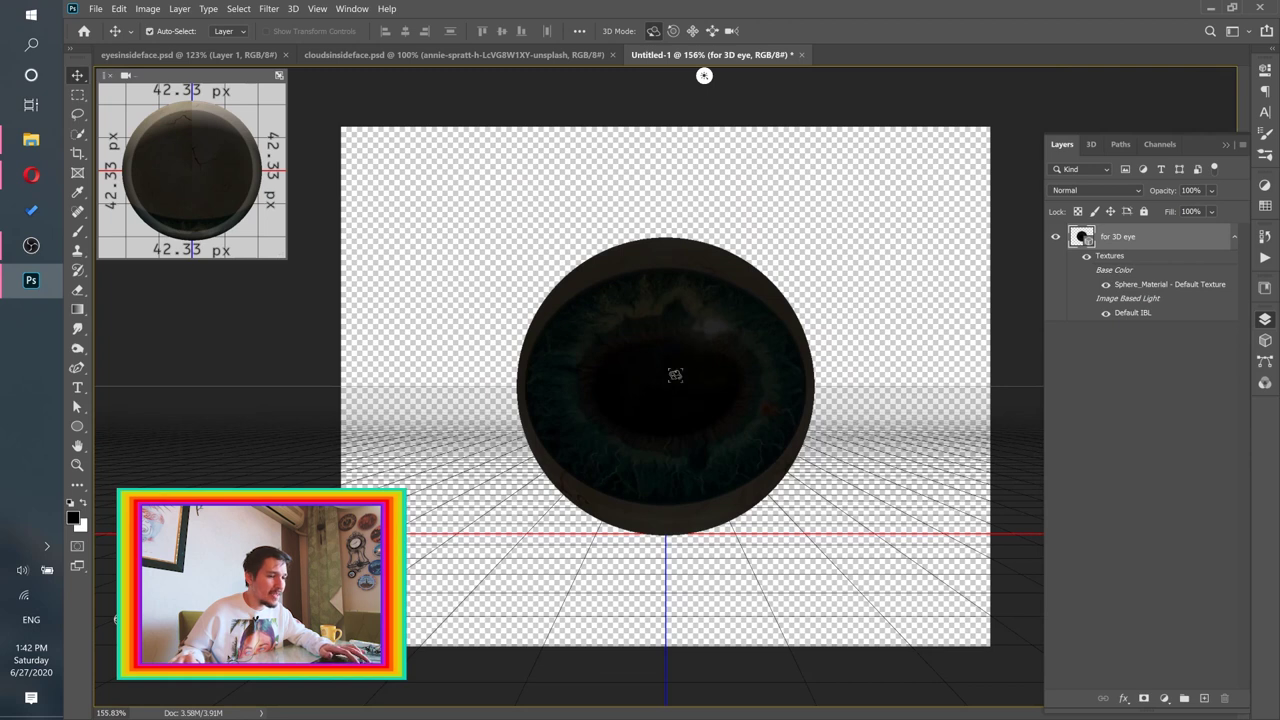
scroll(691, 368, down, 1)
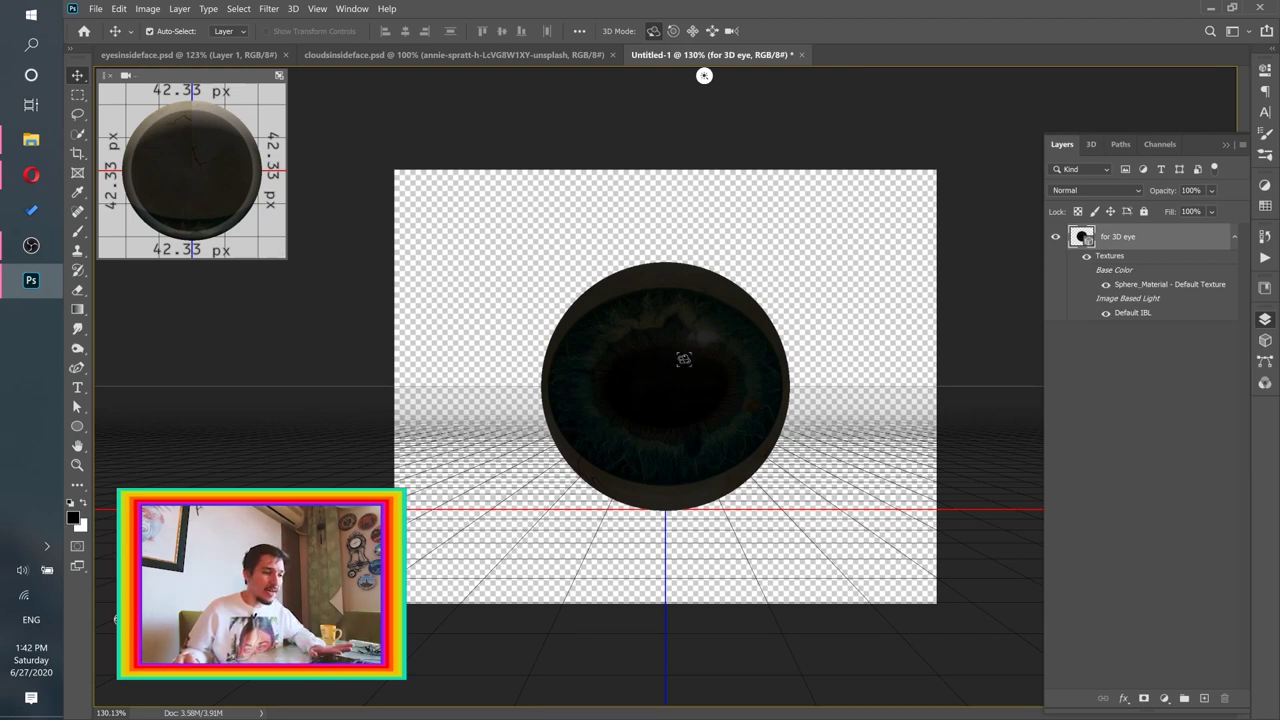
Step: In the 3D scene's Environment properties, turn off the IBL shadow and set the IBL light color to white
click(1091, 145)
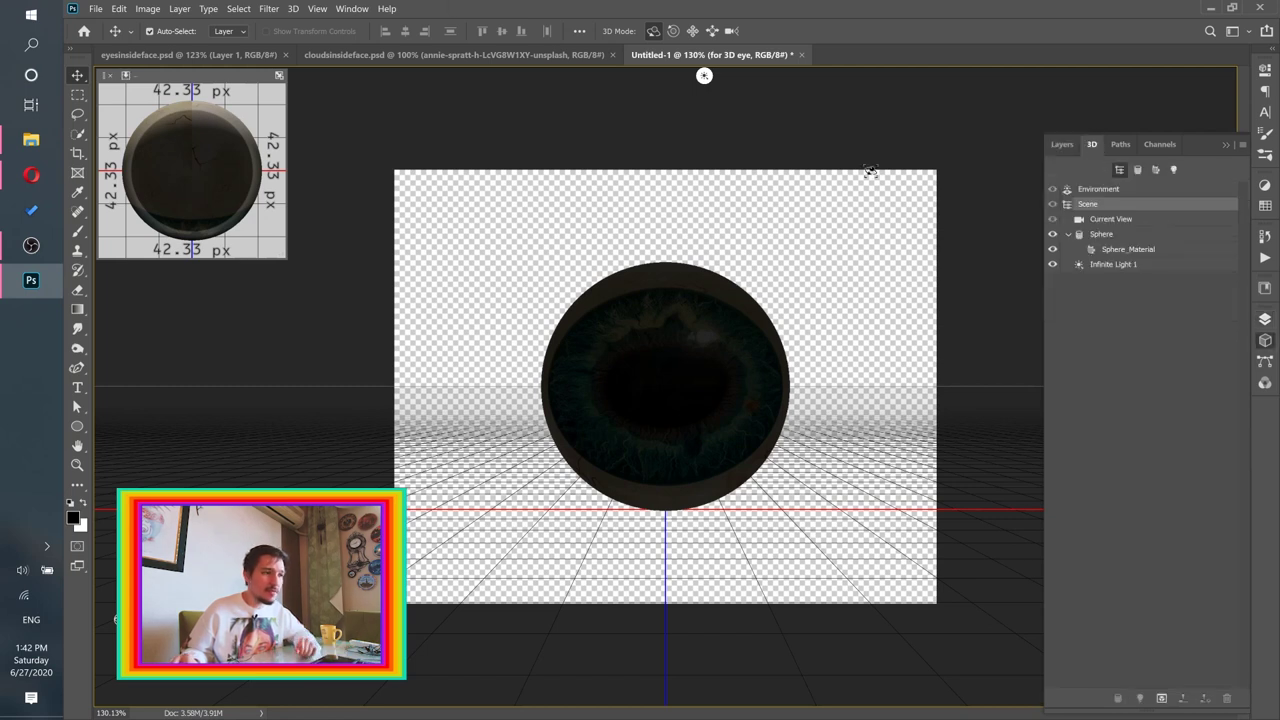
click(351, 9)
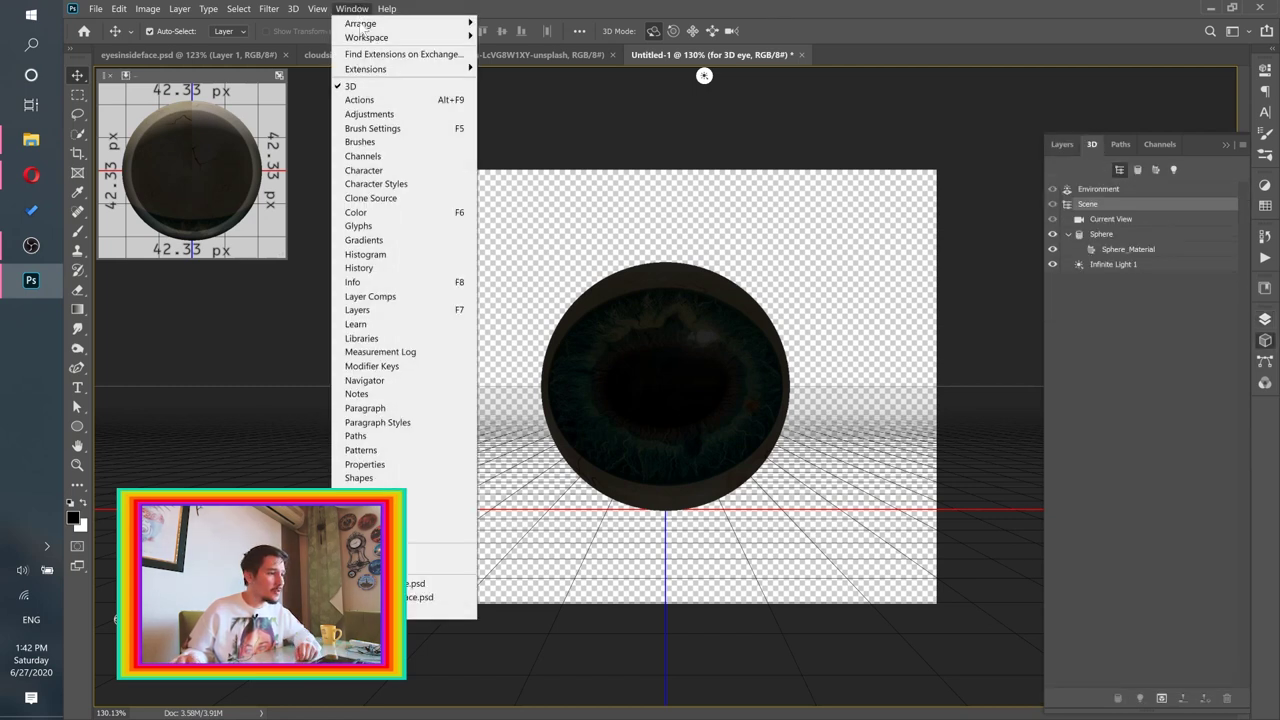
click(359, 89)
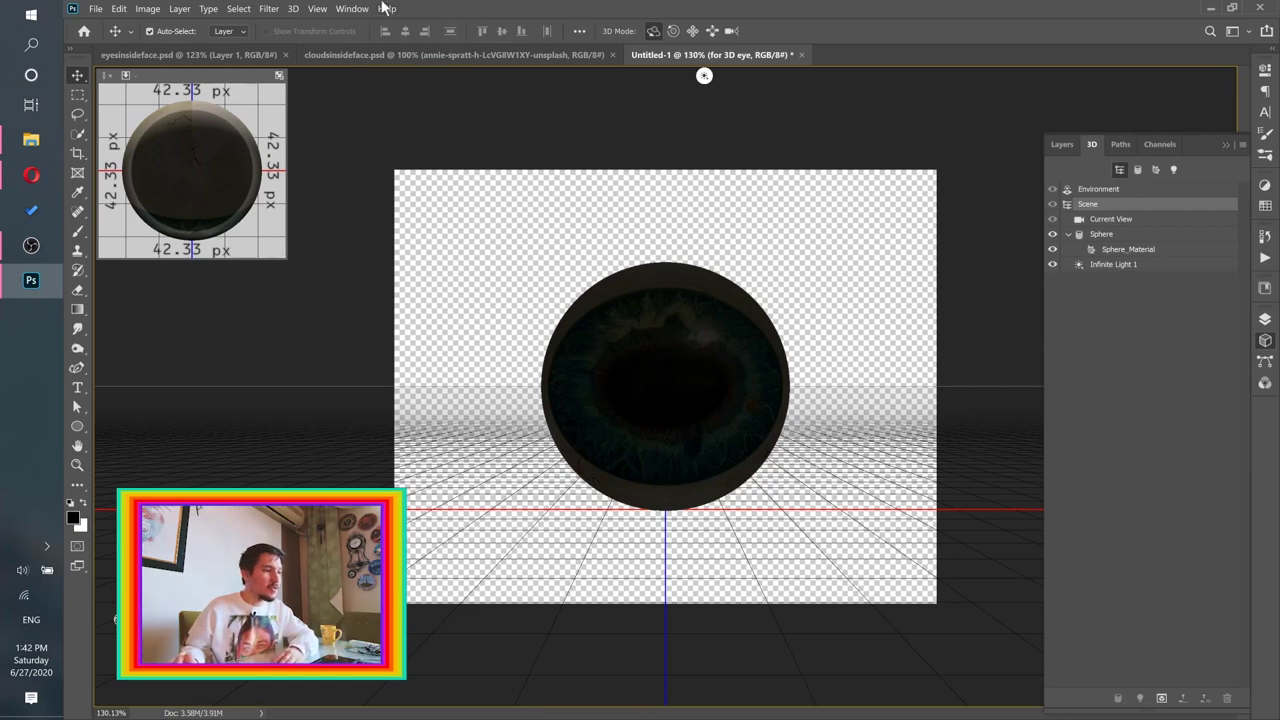
click(352, 8)
click(669, 6)
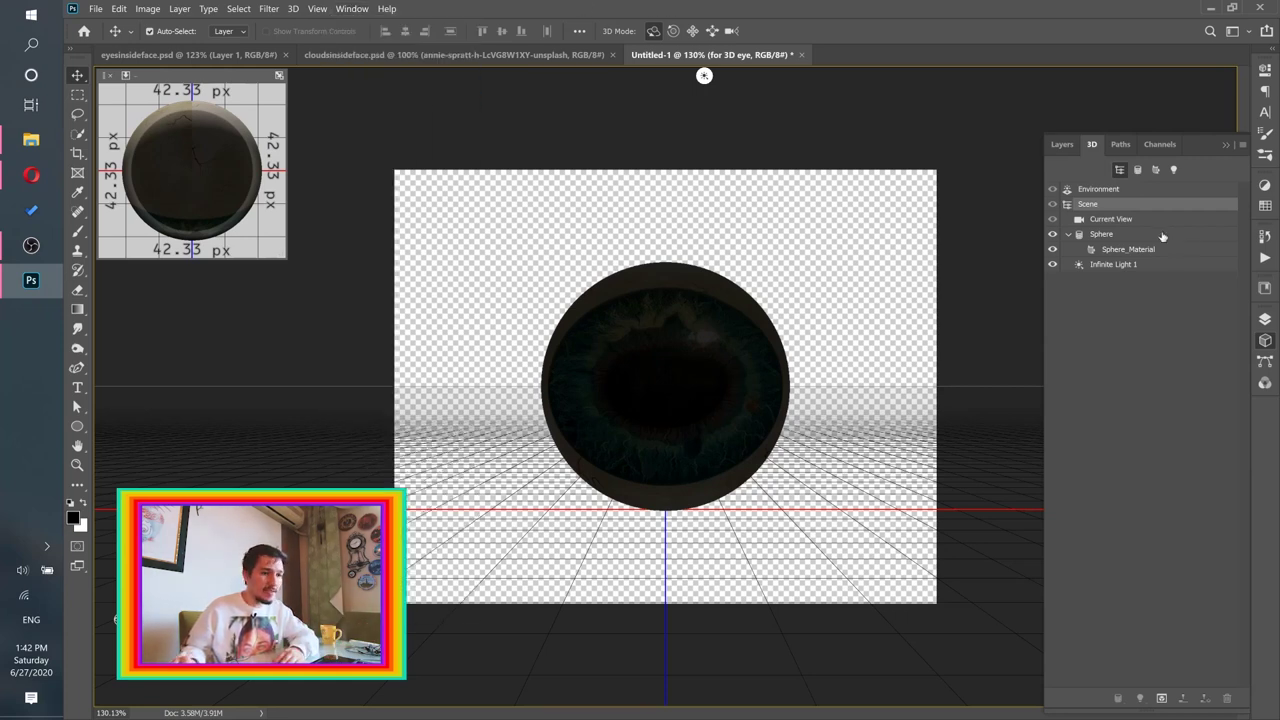
click(1097, 190)
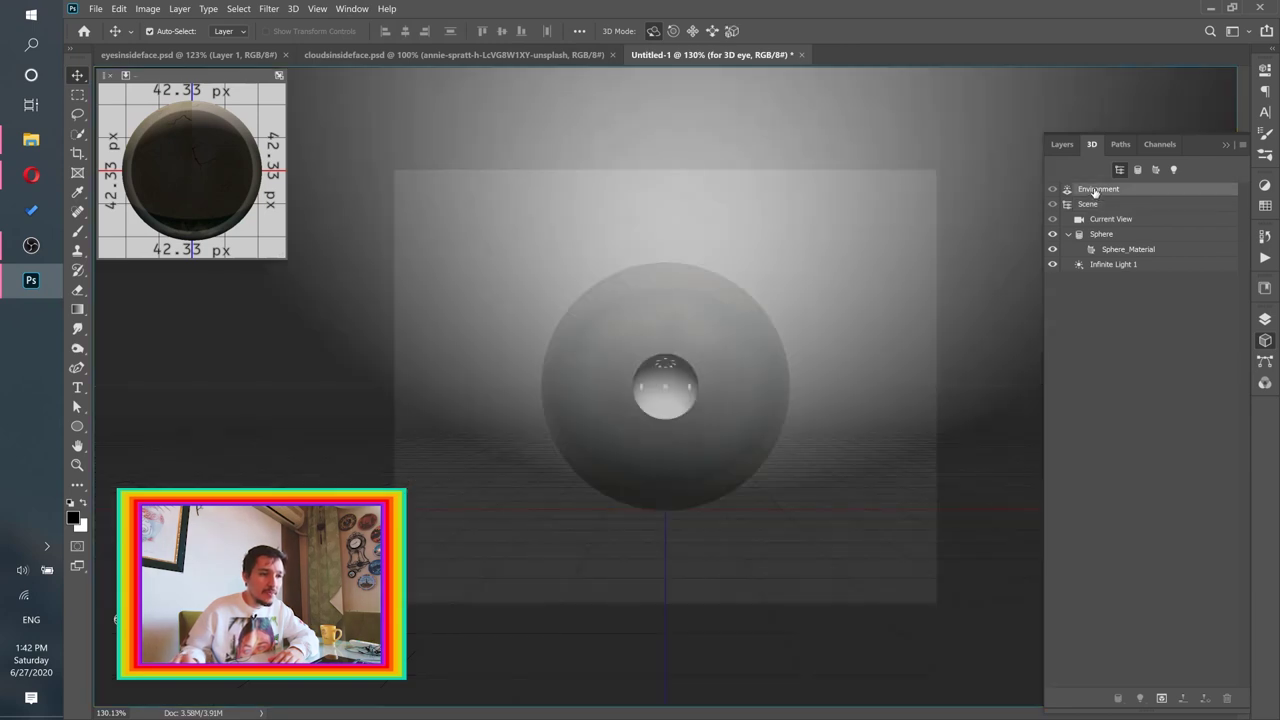
click(1265, 70)
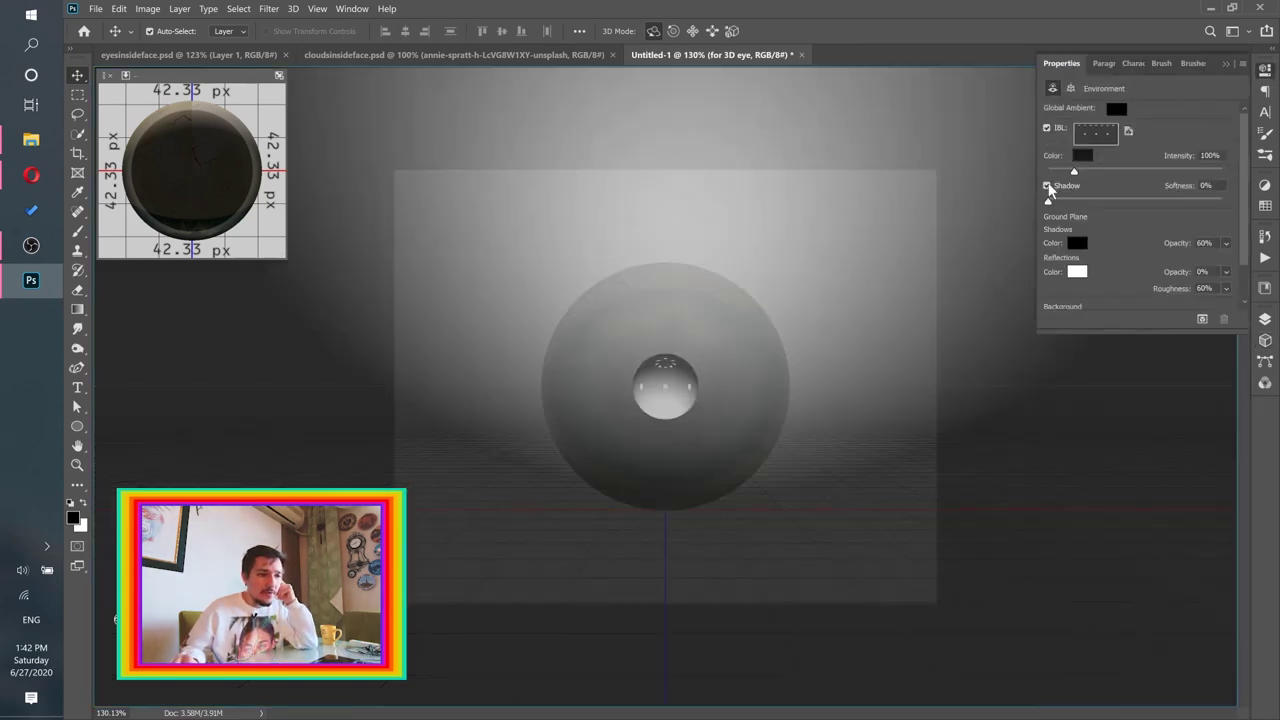
click(1046, 185)
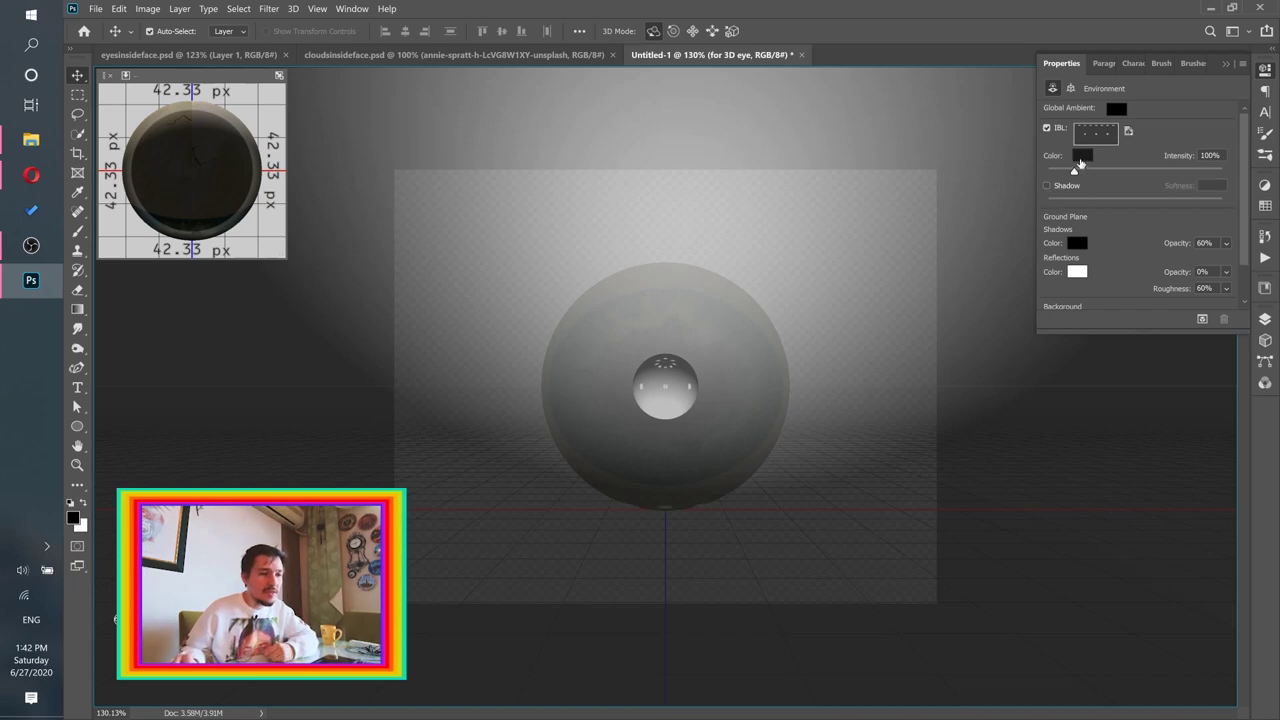
click(1082, 157)
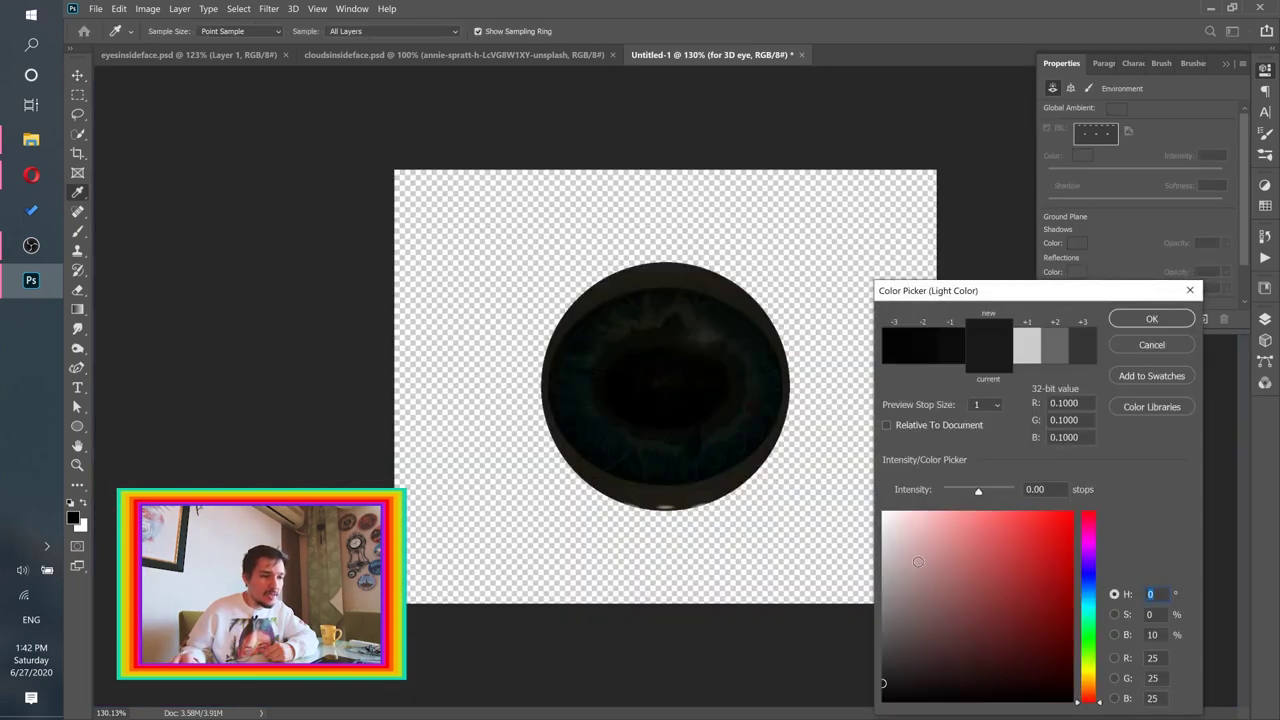
drag(916, 562, 846, 471)
click(1133, 319)
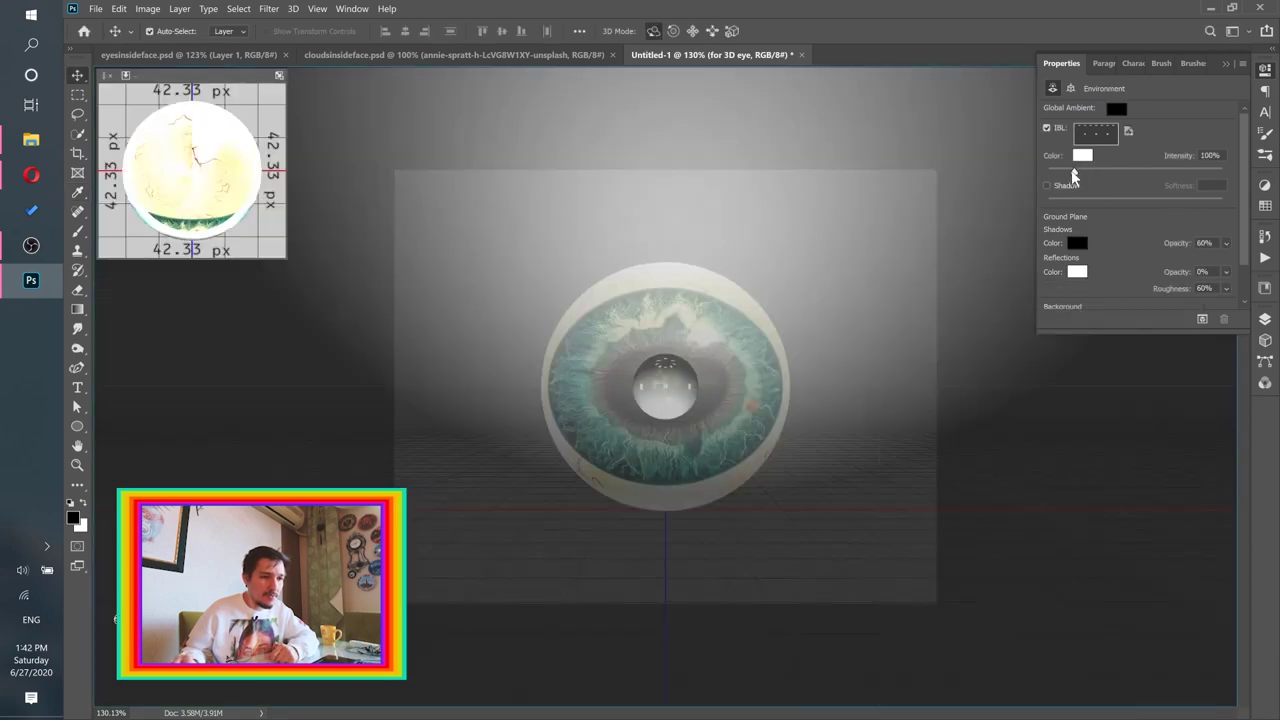
Step: Undo the light color and shadow changes and the sphere conversion, returning to the flat for 3D eye layer
click(1265, 320)
click(1087, 145)
click(1096, 236)
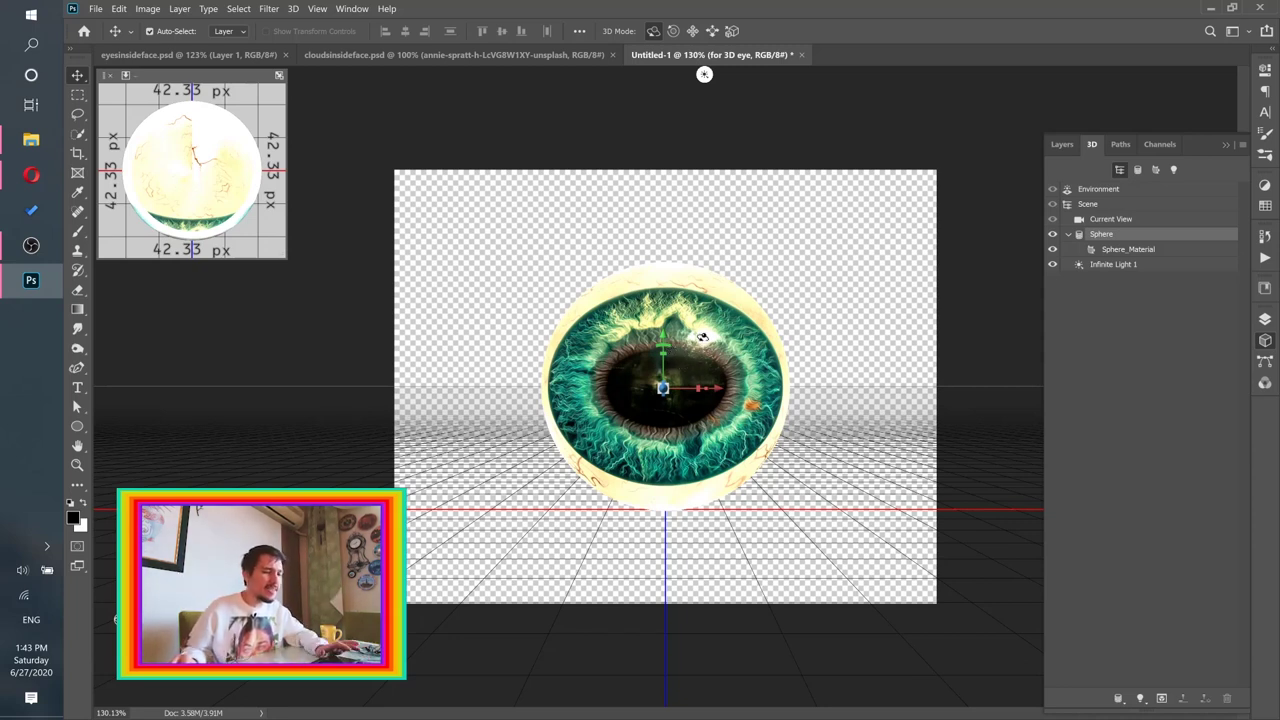
click(121, 9)
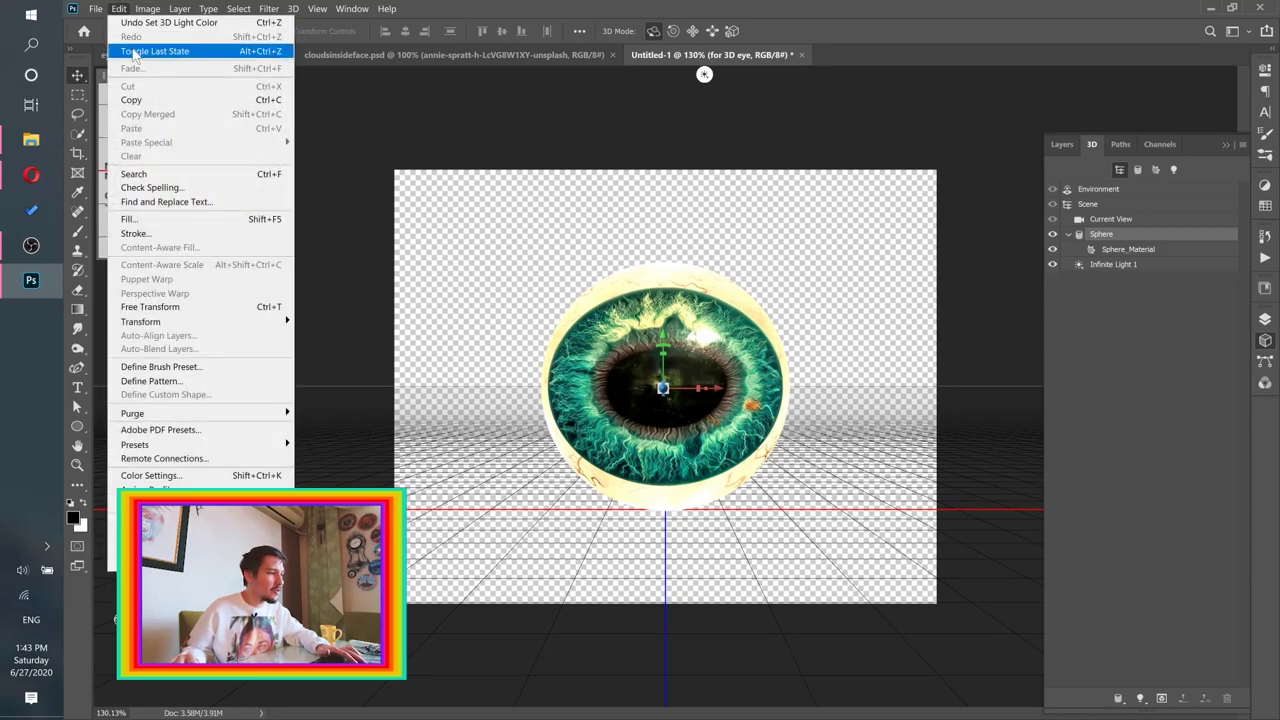
click(133, 51)
key(ctrl+z)
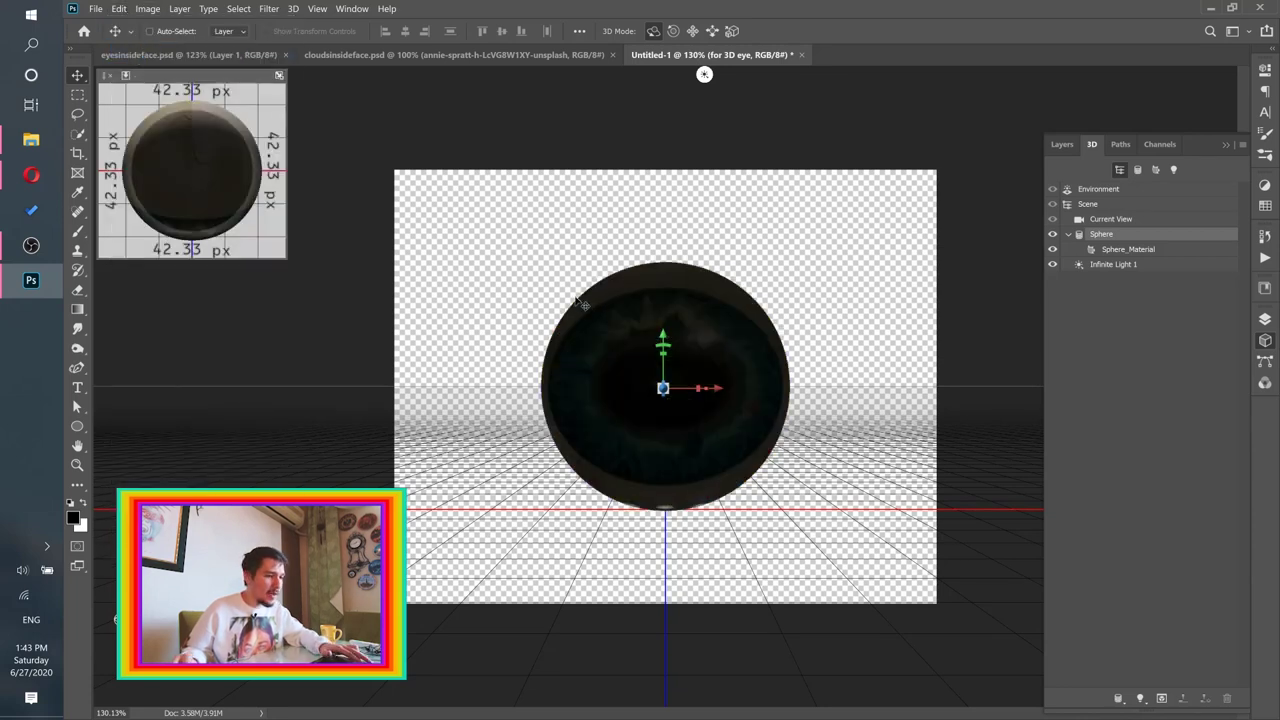
key(ctrl+z)
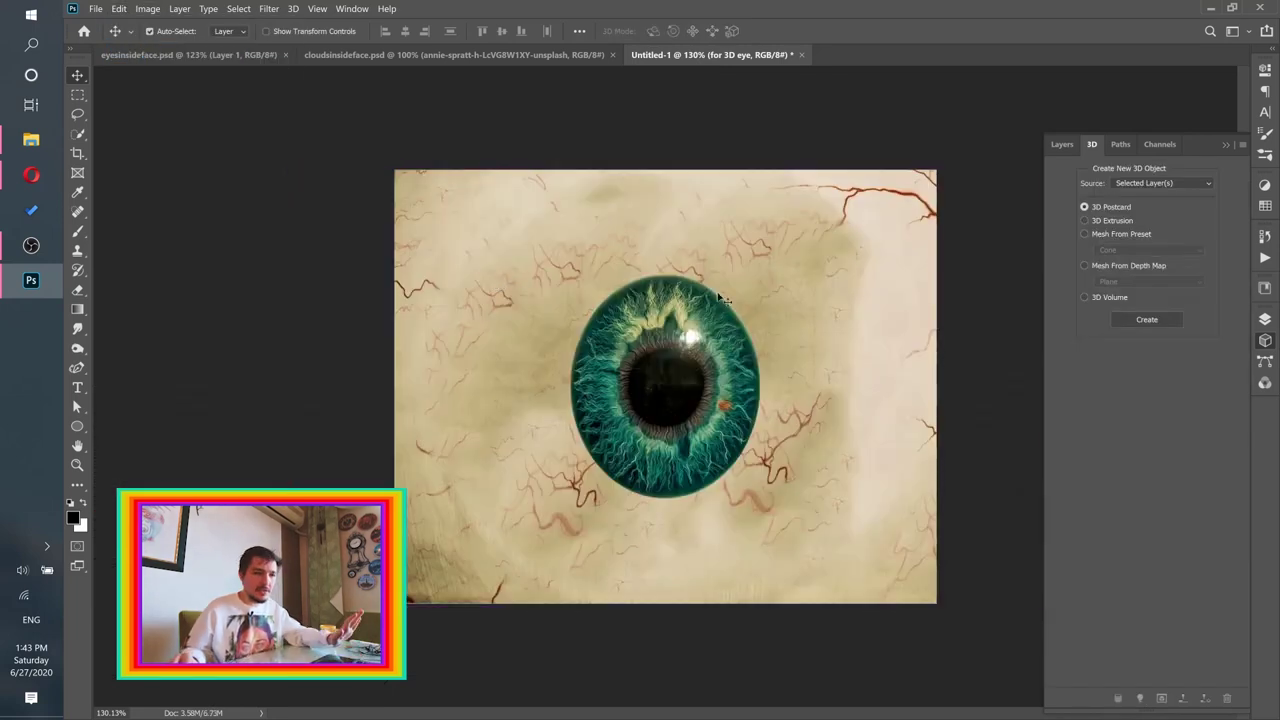
Step: Quick-select the iris, duplicate the for 3D eye layer, and mask the copy to that selection
click(1052, 146)
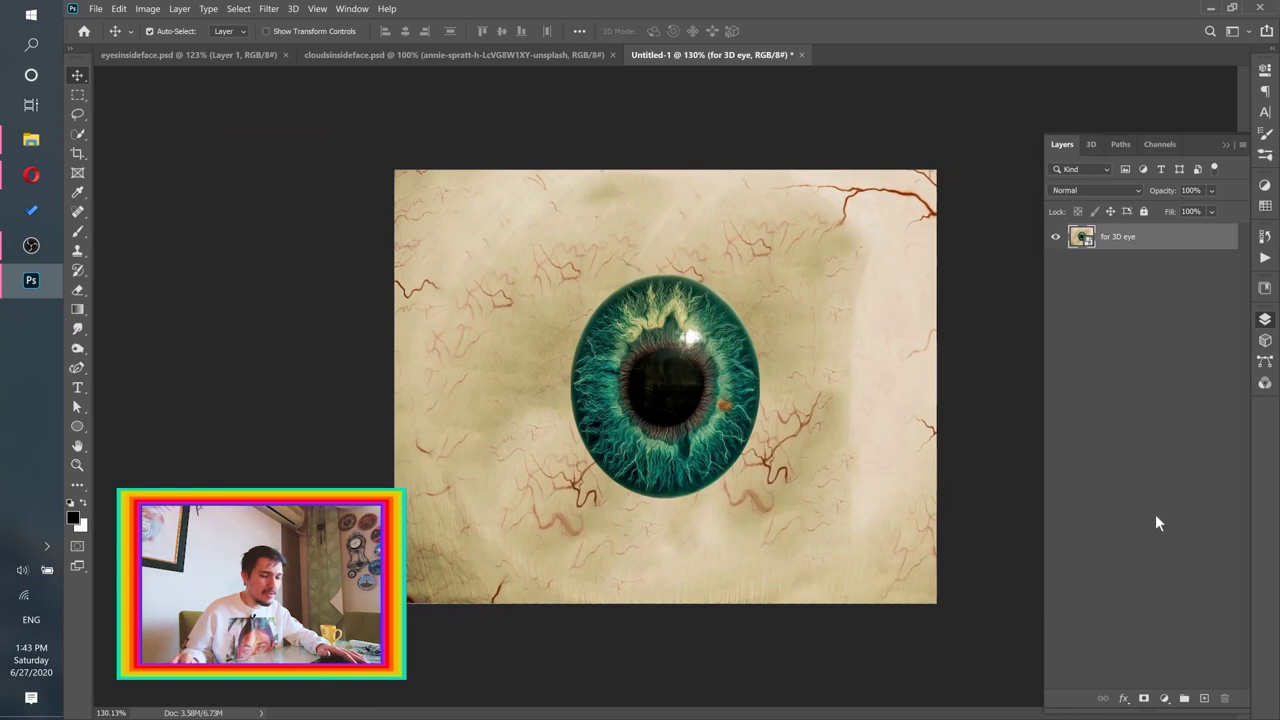
click(79, 133)
click(142, 150)
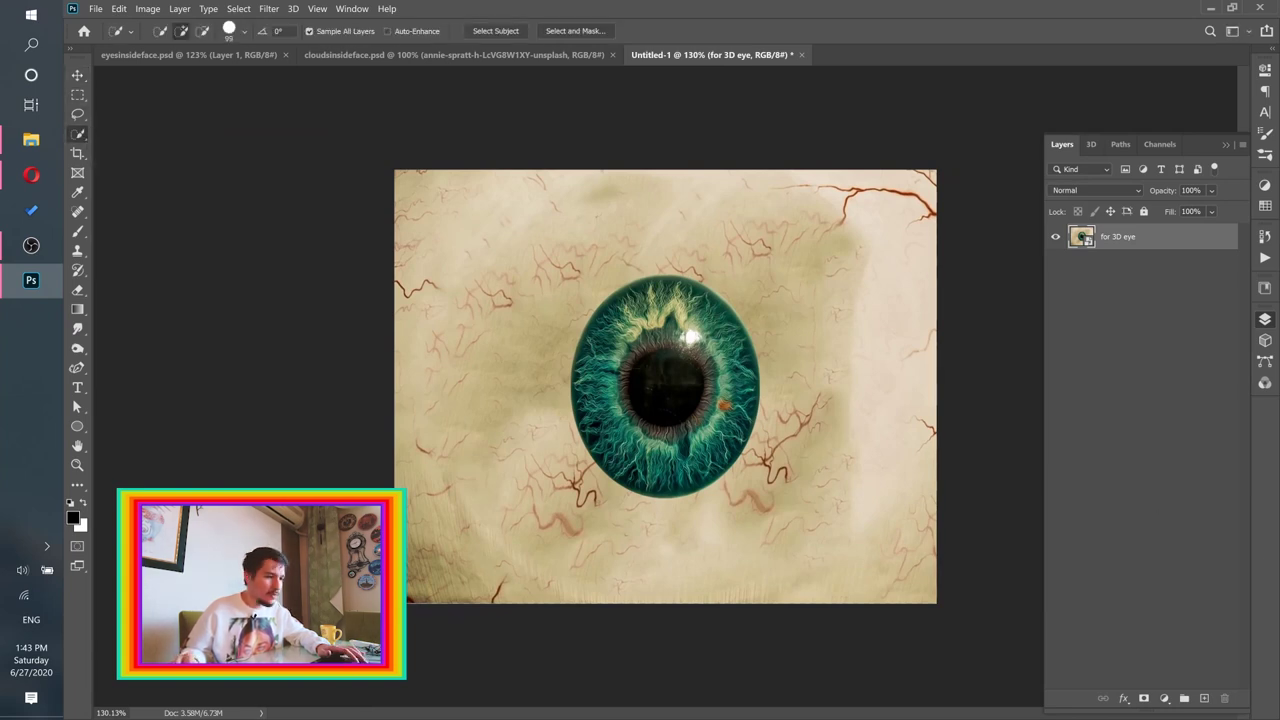
right_click(1156, 245)
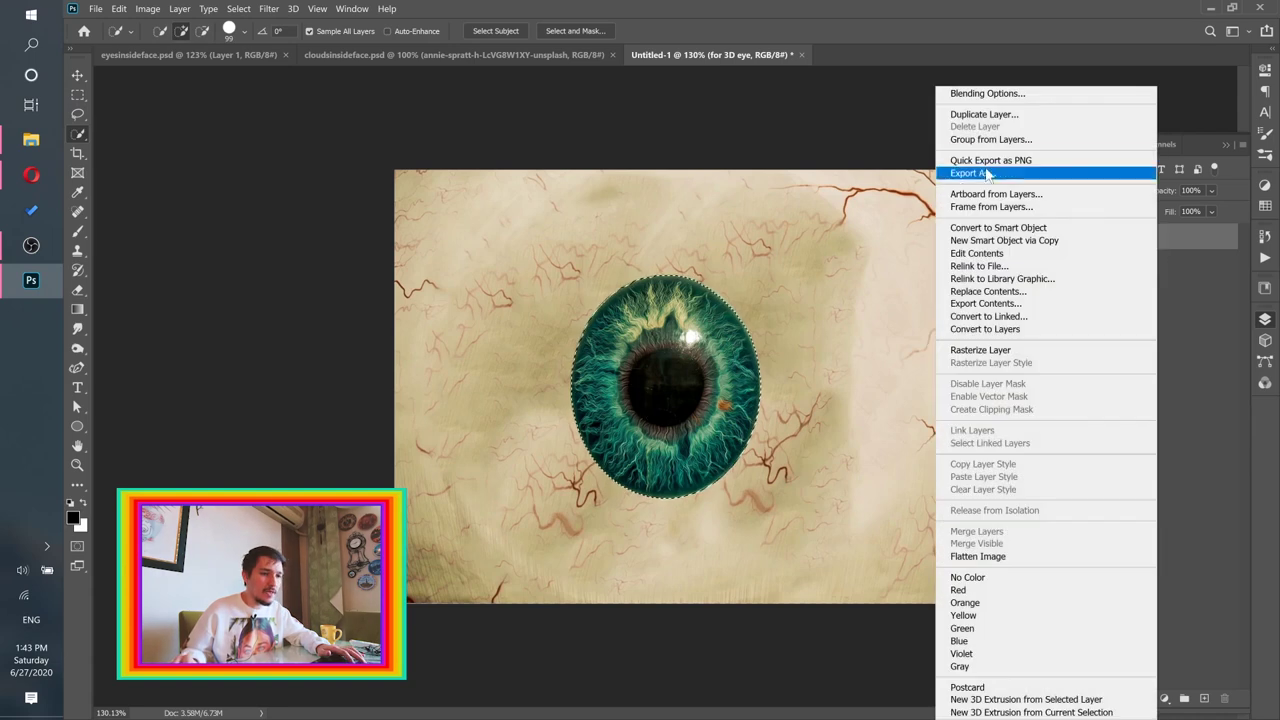
key(Escape)
click(1143, 698)
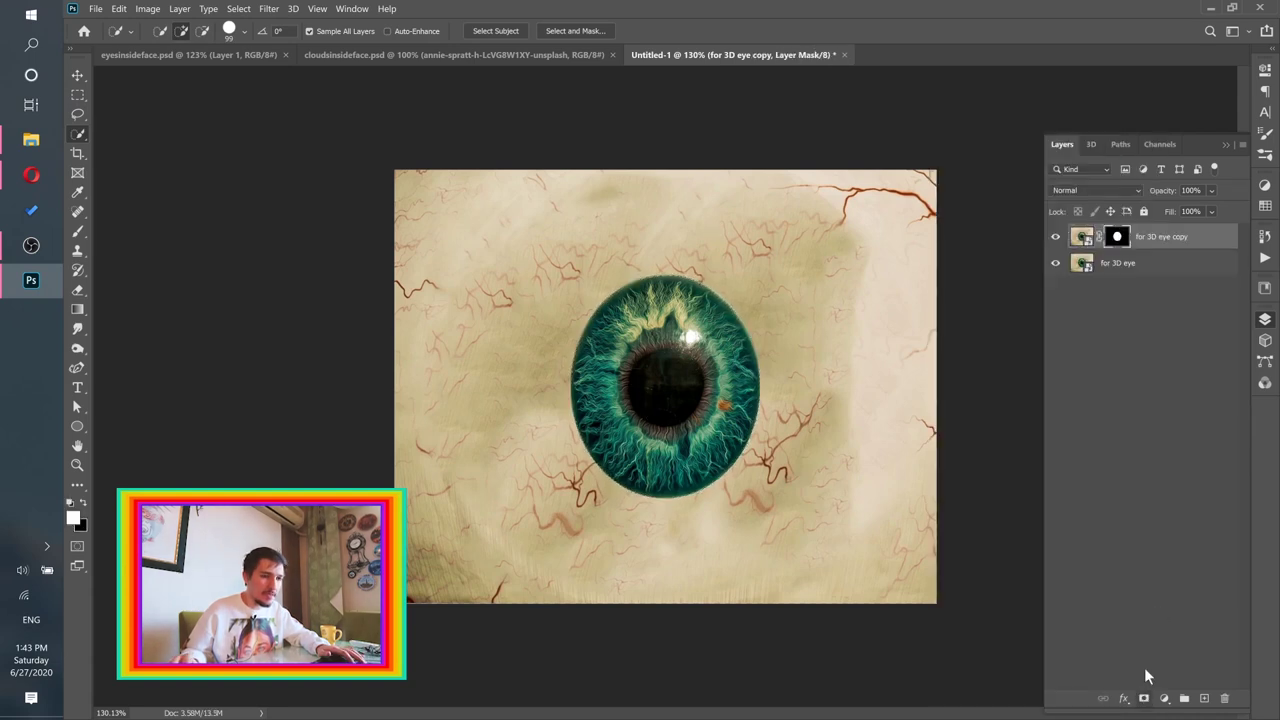
Step: Hide the masked copy and remove the iris with the Content-Aware Spot Healing Brush on a new layer above for 3D eye
click(1064, 265)
alt+click(1064, 265)
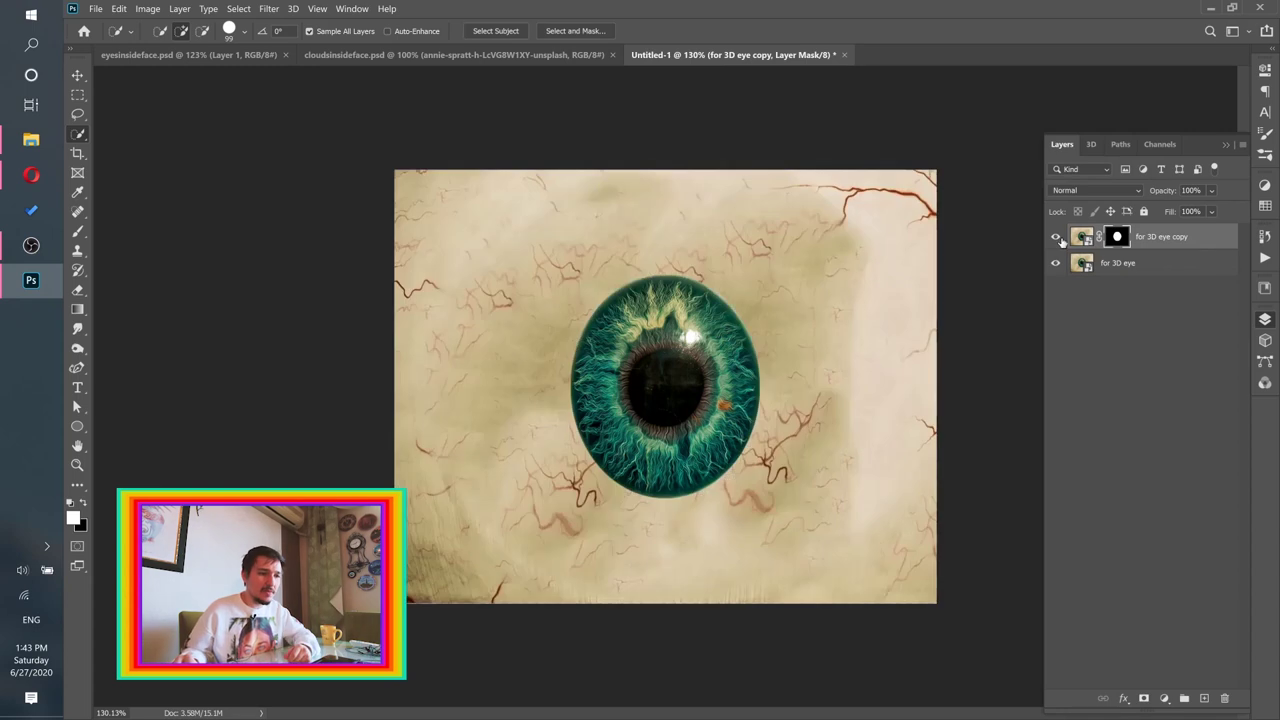
click(1153, 265)
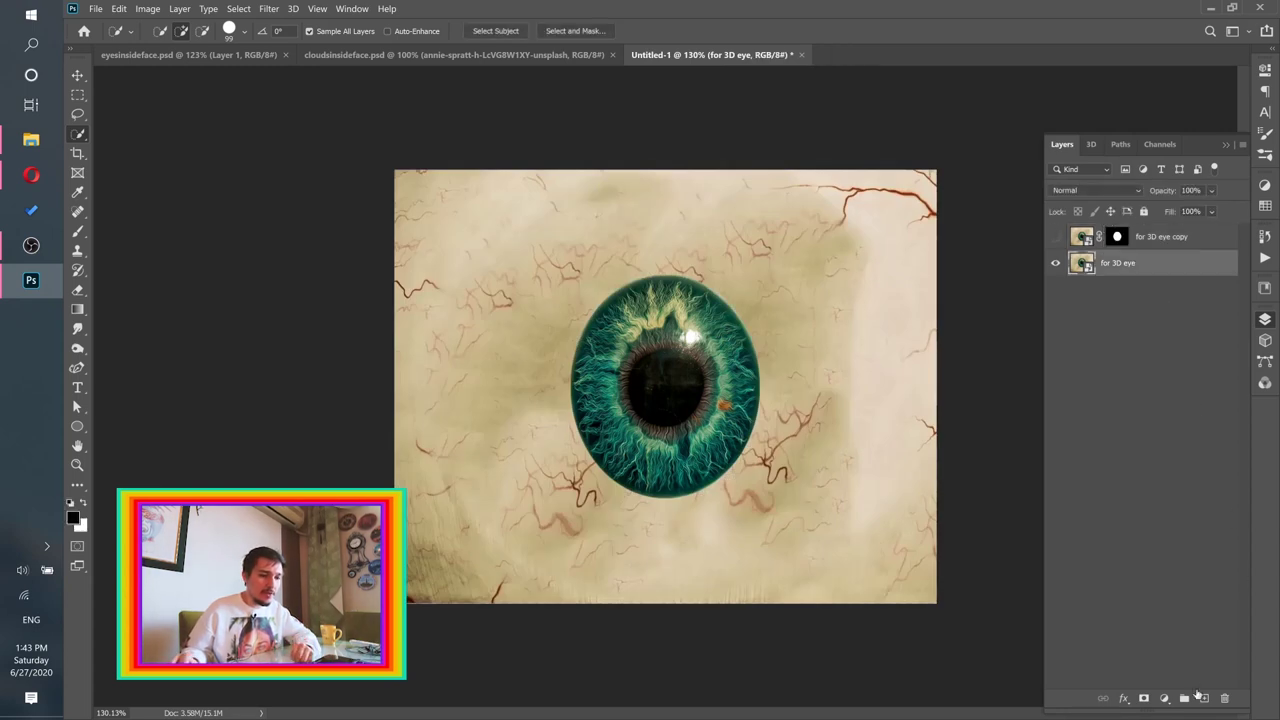
click(1204, 698)
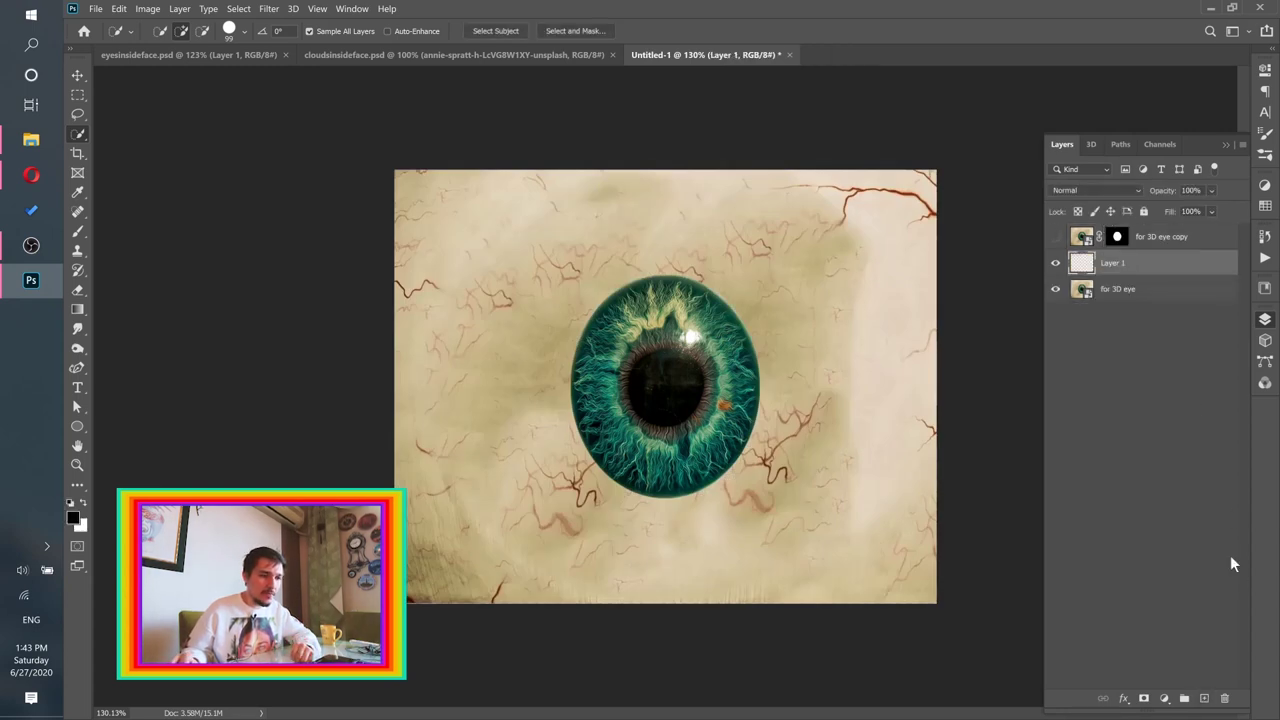
right_click(78, 211)
click(140, 210)
mouse_move(594, 314)
mouse_down()
mouse_move(690, 290)
mouse_move(740, 390)
mouse_move(705, 470)
mouse_move(600, 460)
mouse_move(578, 325)
mouse_up()
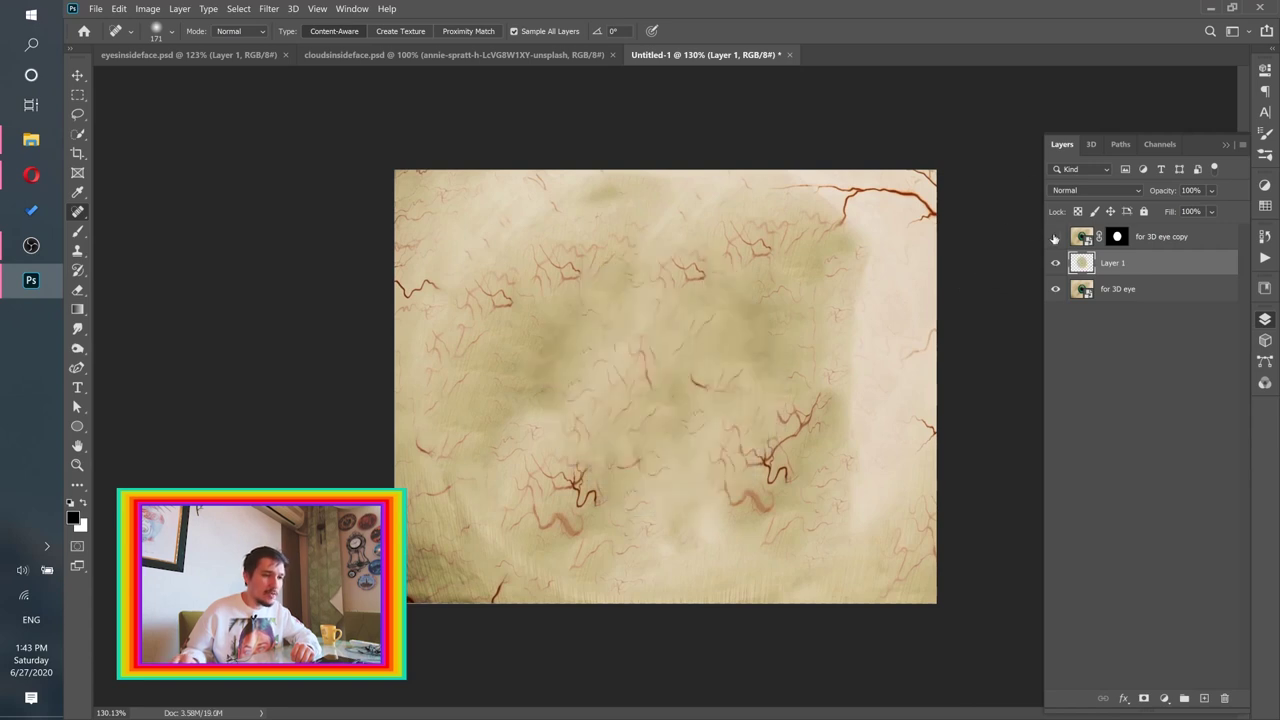
Step: Show the masked for 3D eye copy and scale it to about 74.8%, centered on the canvas
click(1055, 237)
click(1176, 240)
key(v)
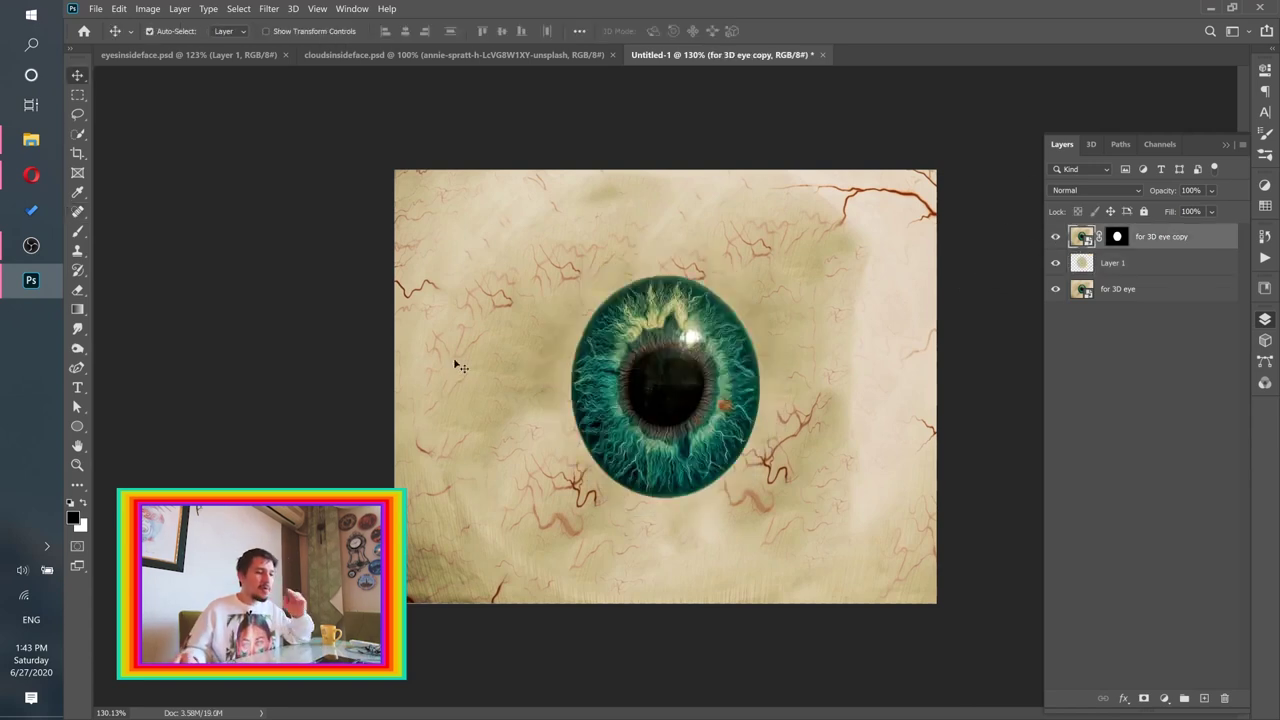
click(118, 9)
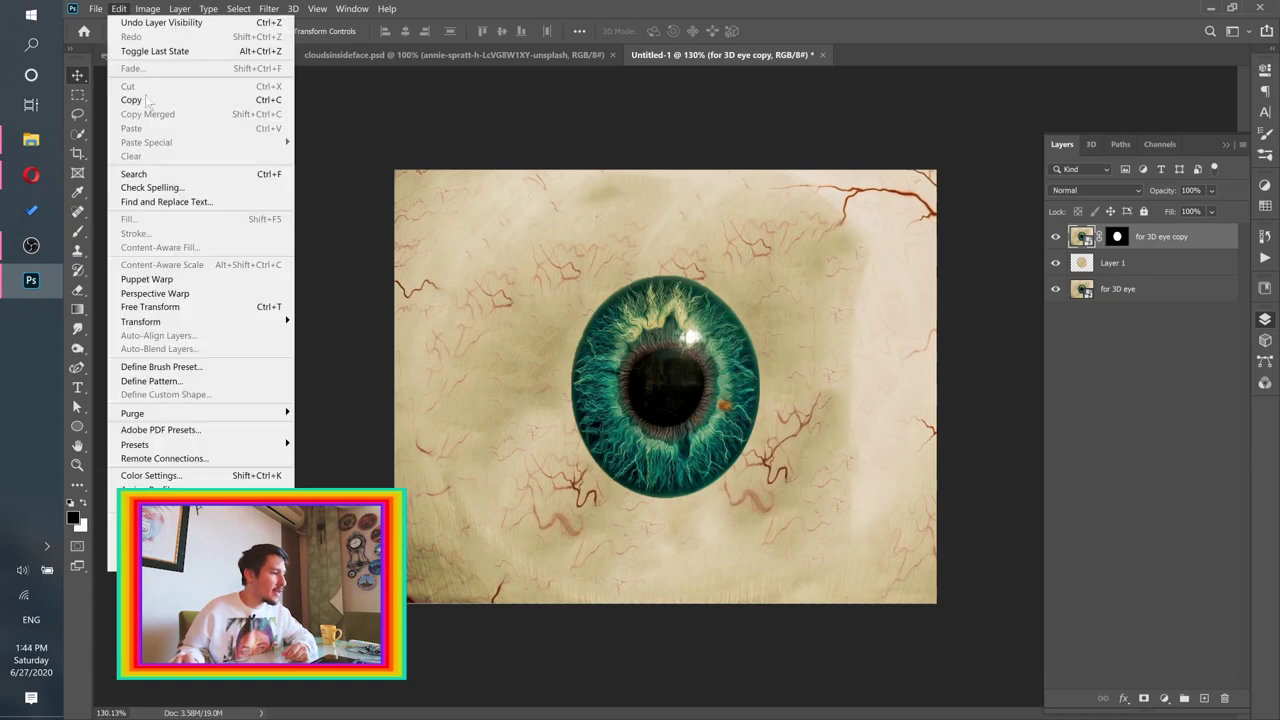
click(156, 308)
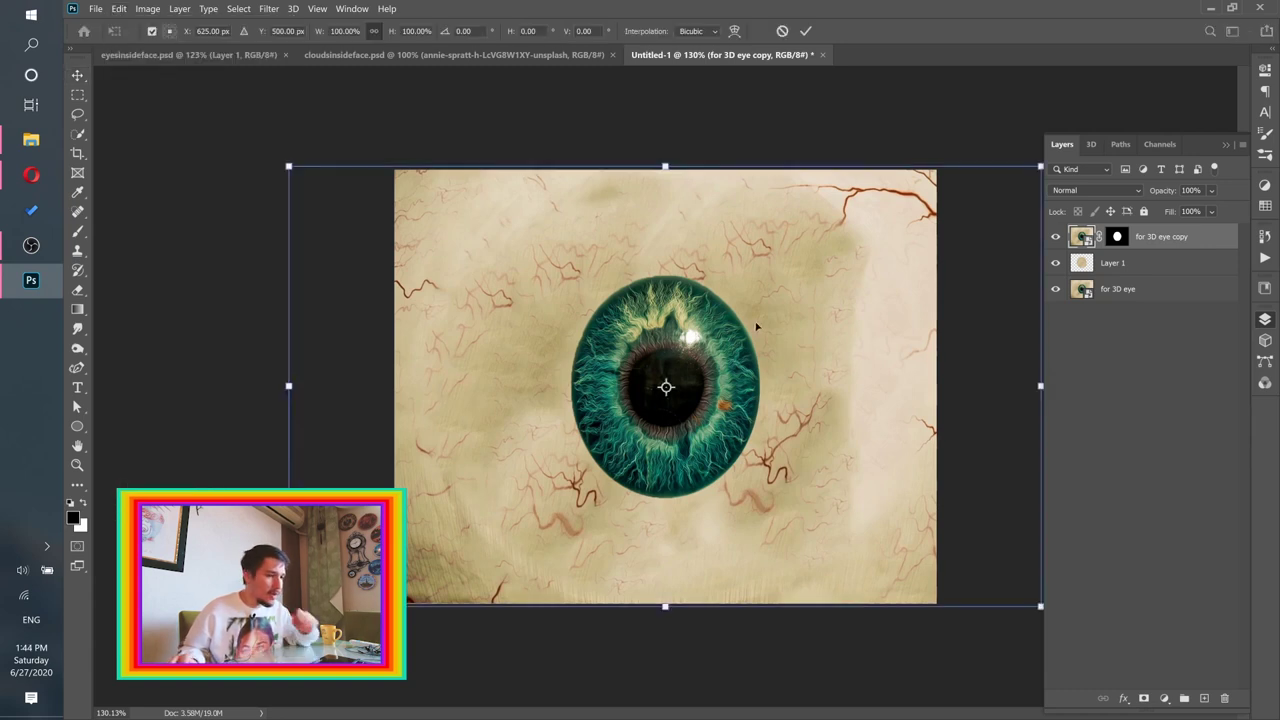
drag(287, 386, 479, 385)
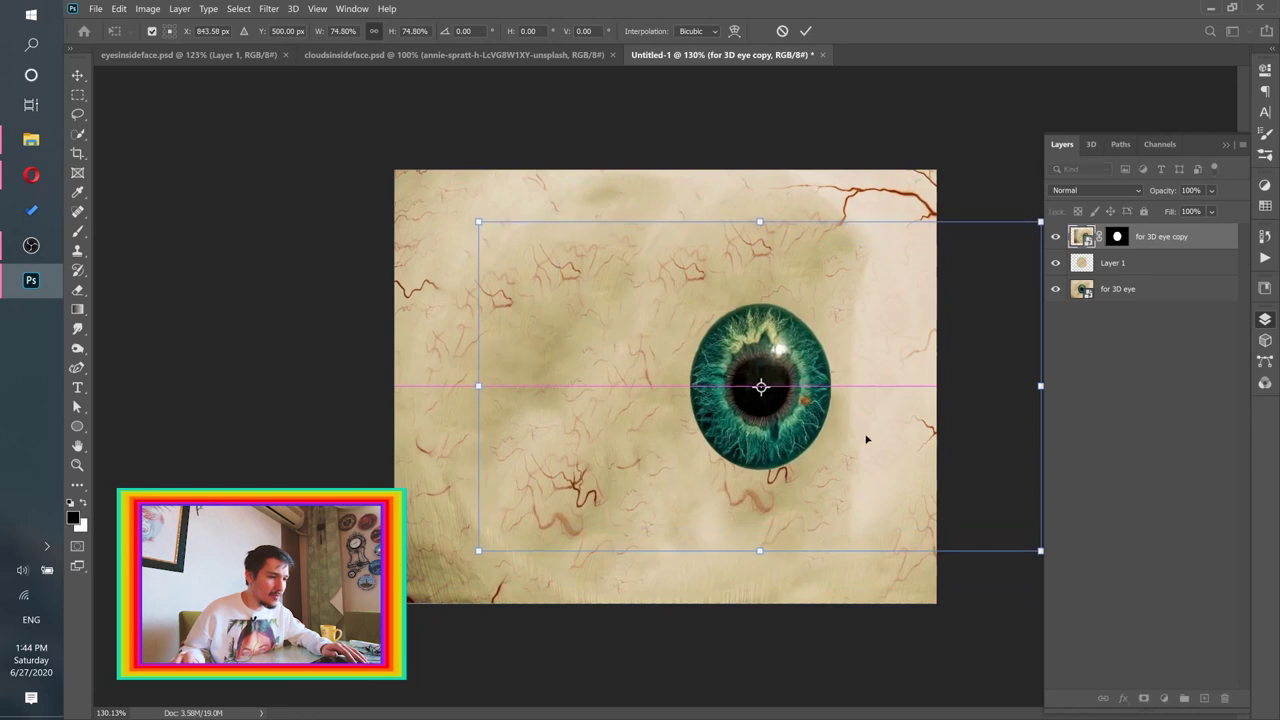
key(Return)
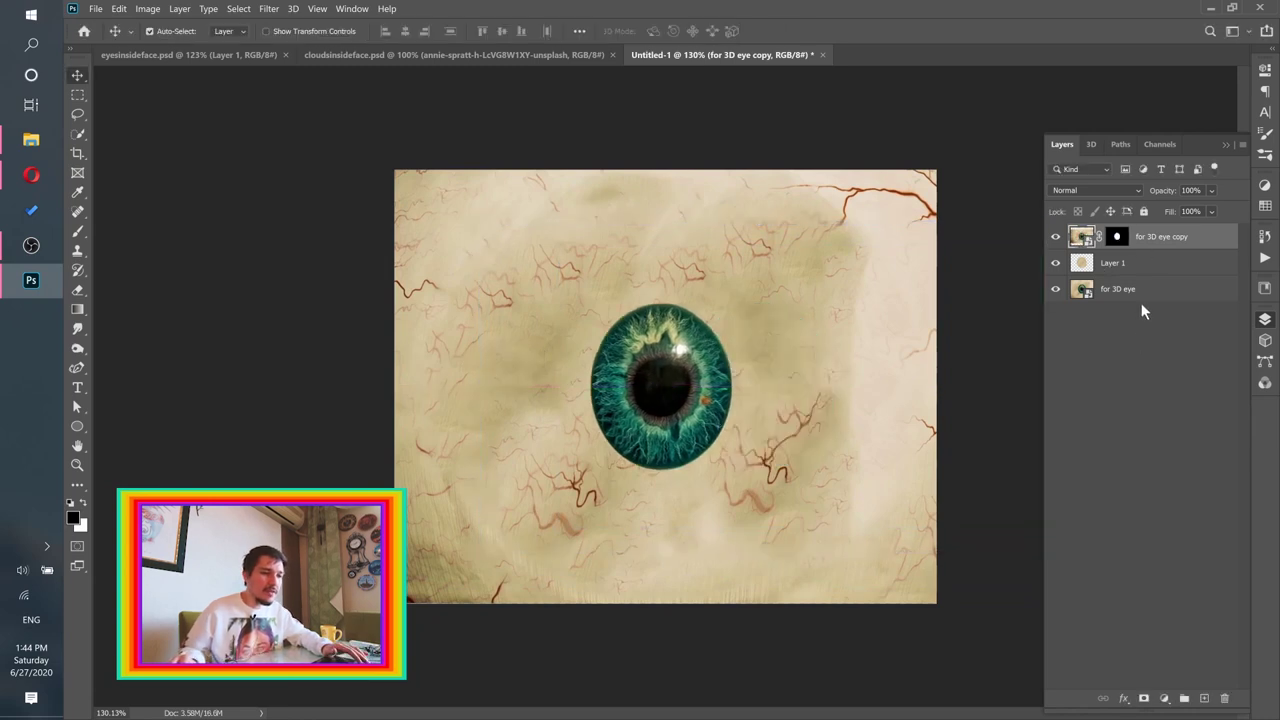
Step: Combine the for 3D eye copy, Layer 1 and for 3D eye layers into one Smart Object
click(1143, 291)
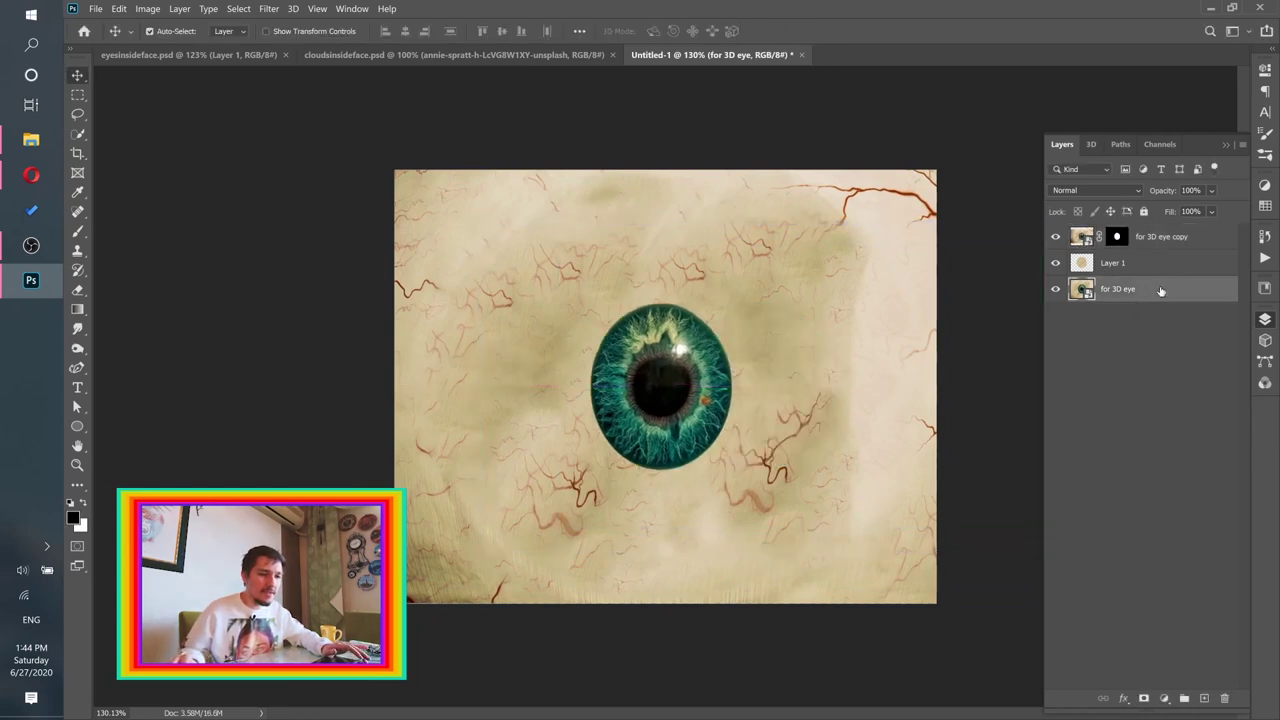
click(1147, 243)
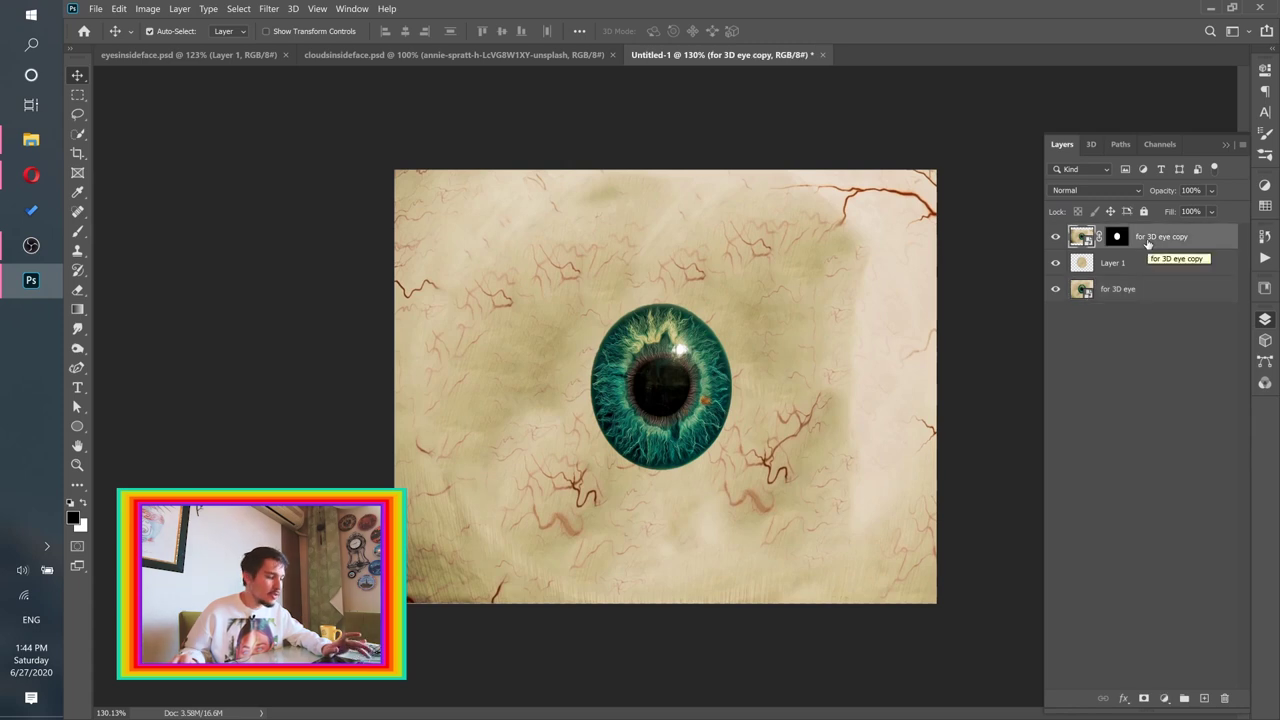
shift+click(1161, 297)
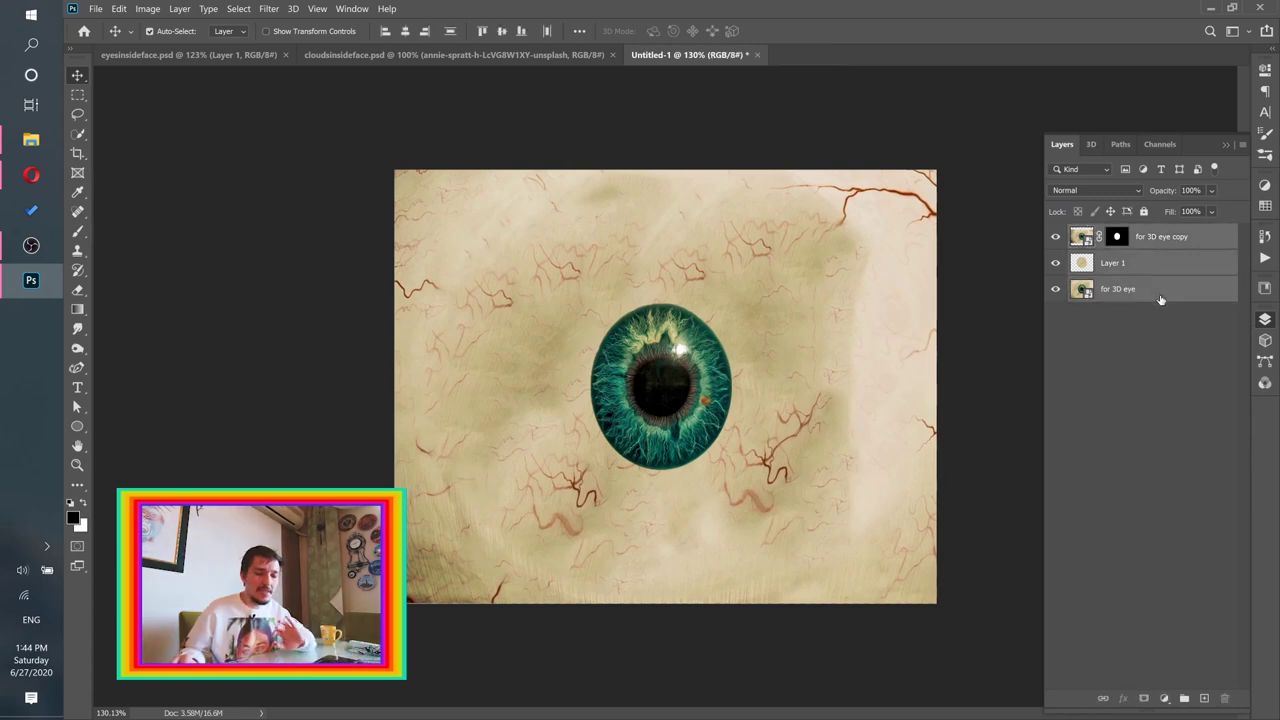
right_click(1160, 303)
click(1140, 254)
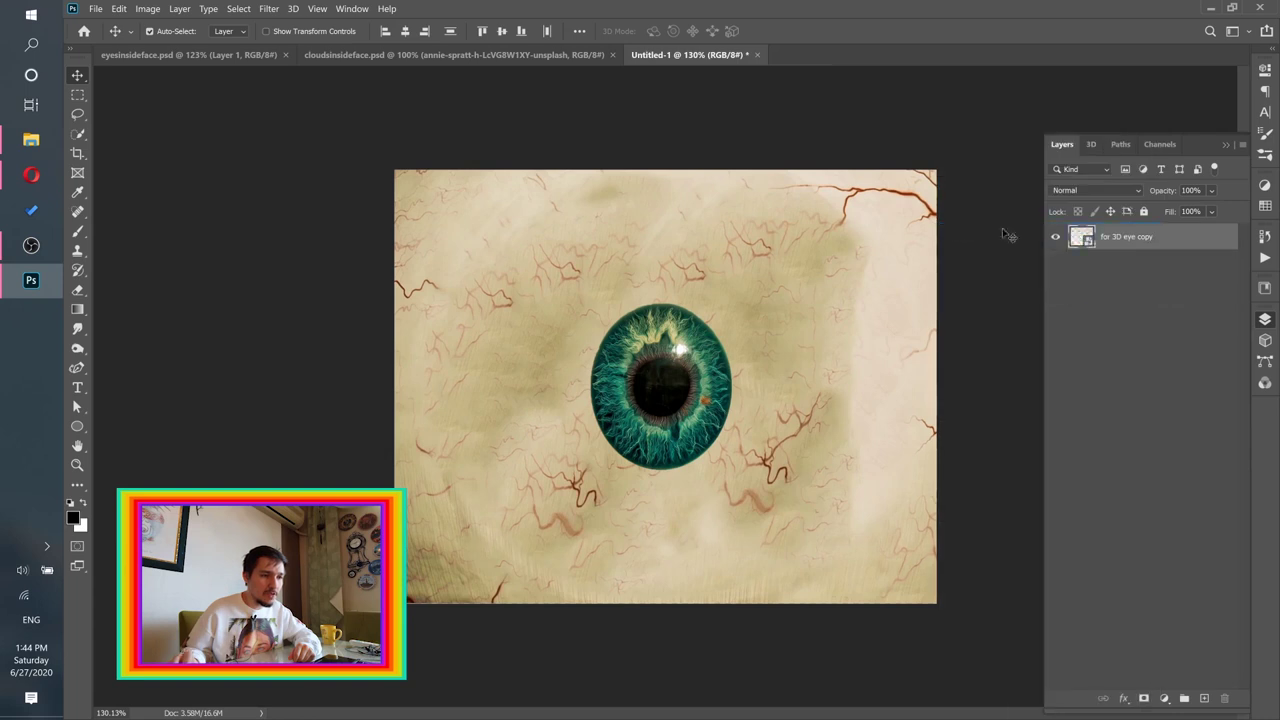
Step: Try converting the combined for 3D eye copy layer into a Sphere mesh preset, inspect the iris, and undo the conversion
click(293, 9)
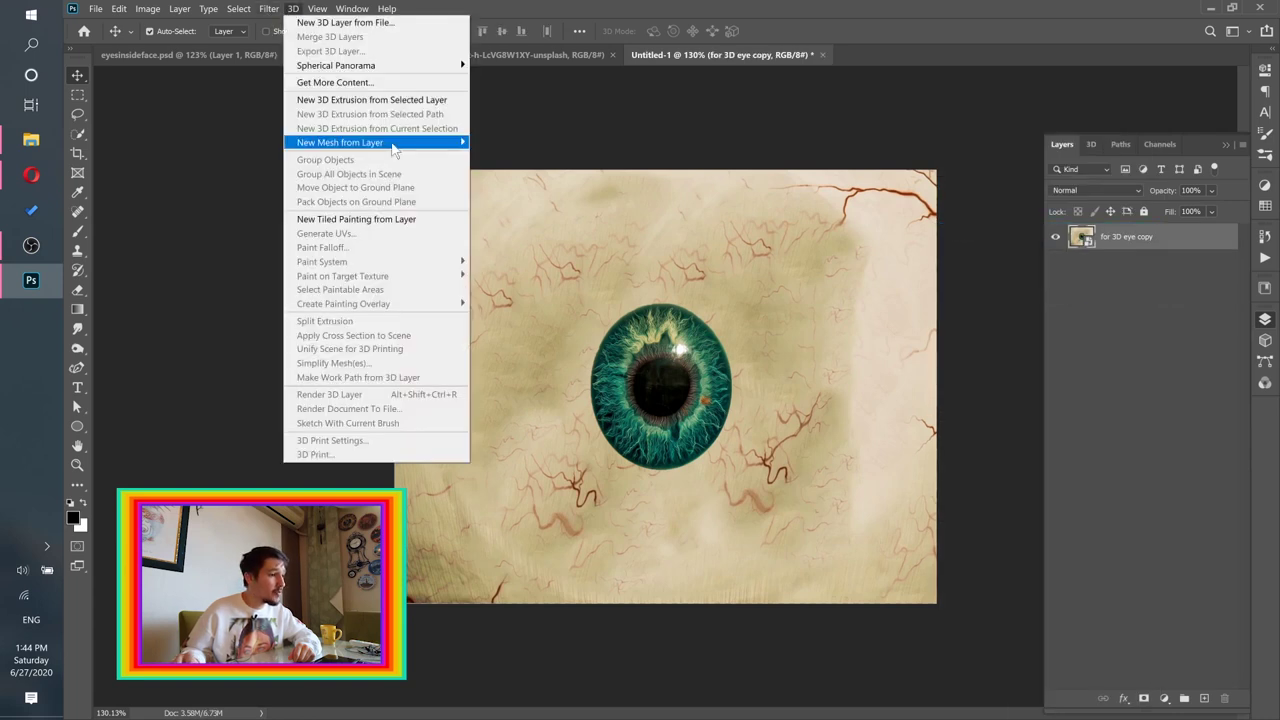
mouse_move(396, 150)
mouse_move(503, 163)
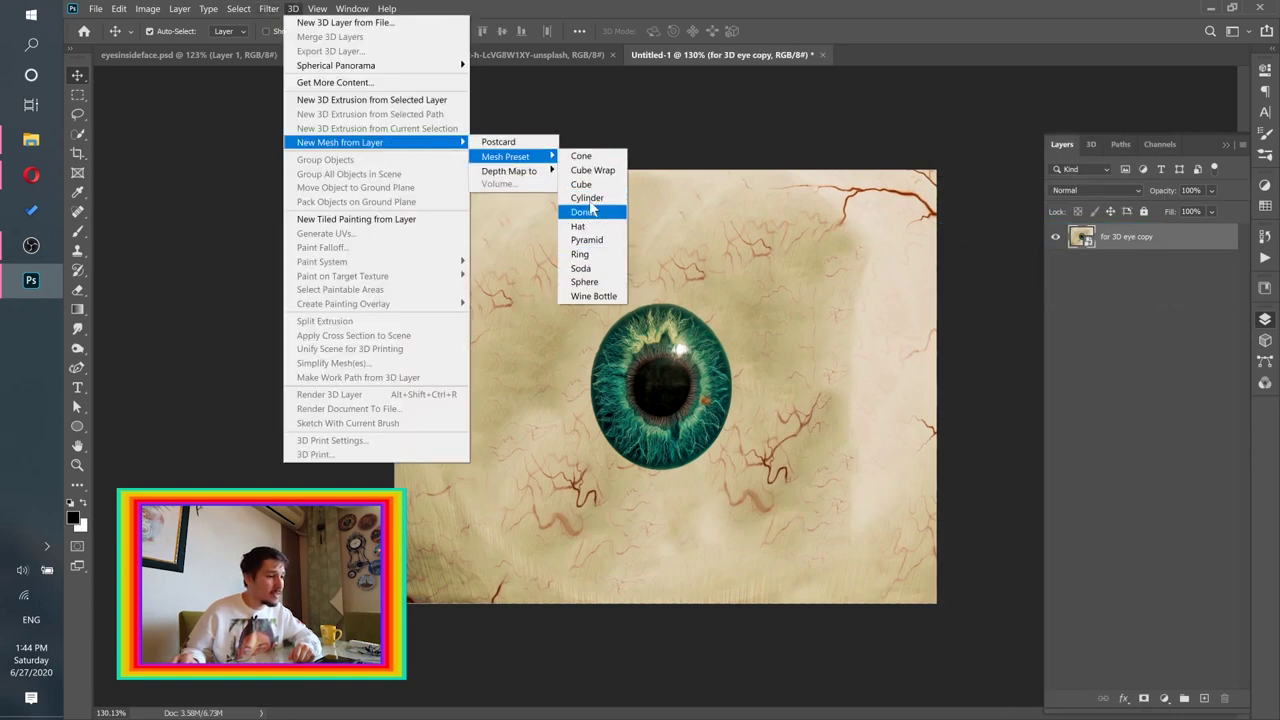
click(585, 282)
click(770, 295)
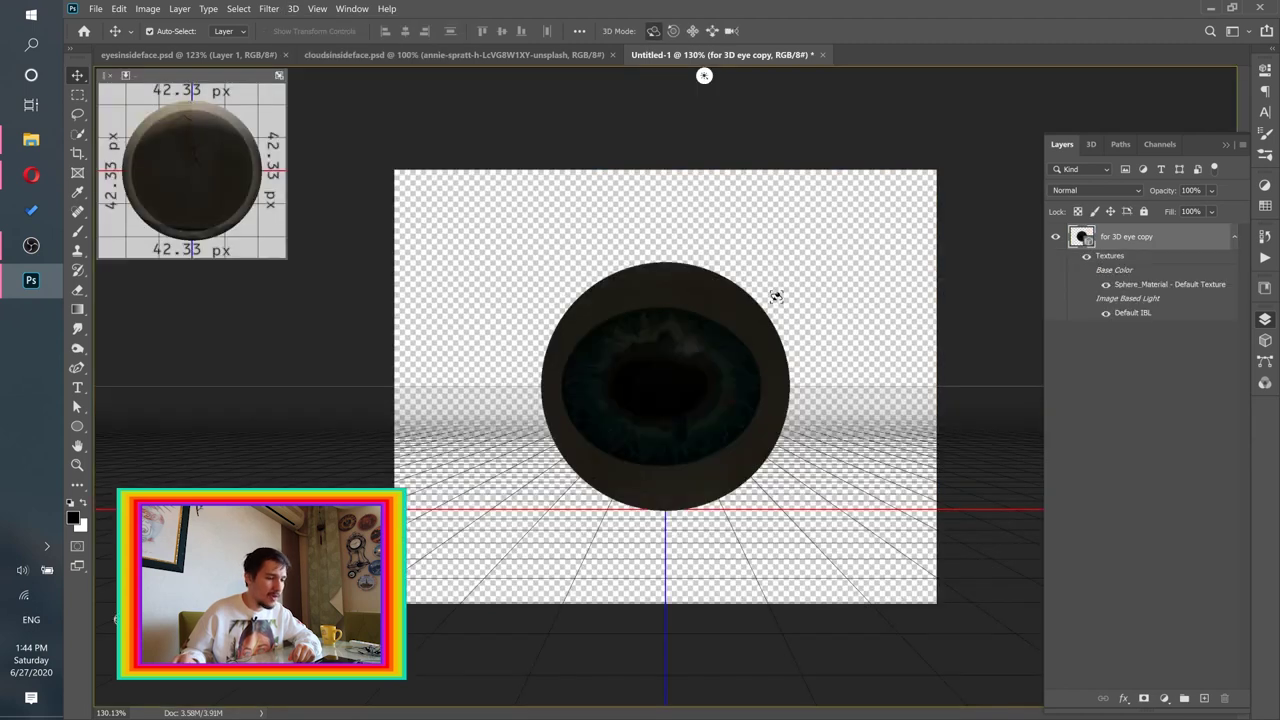
scroll(690, 379, up, 4)
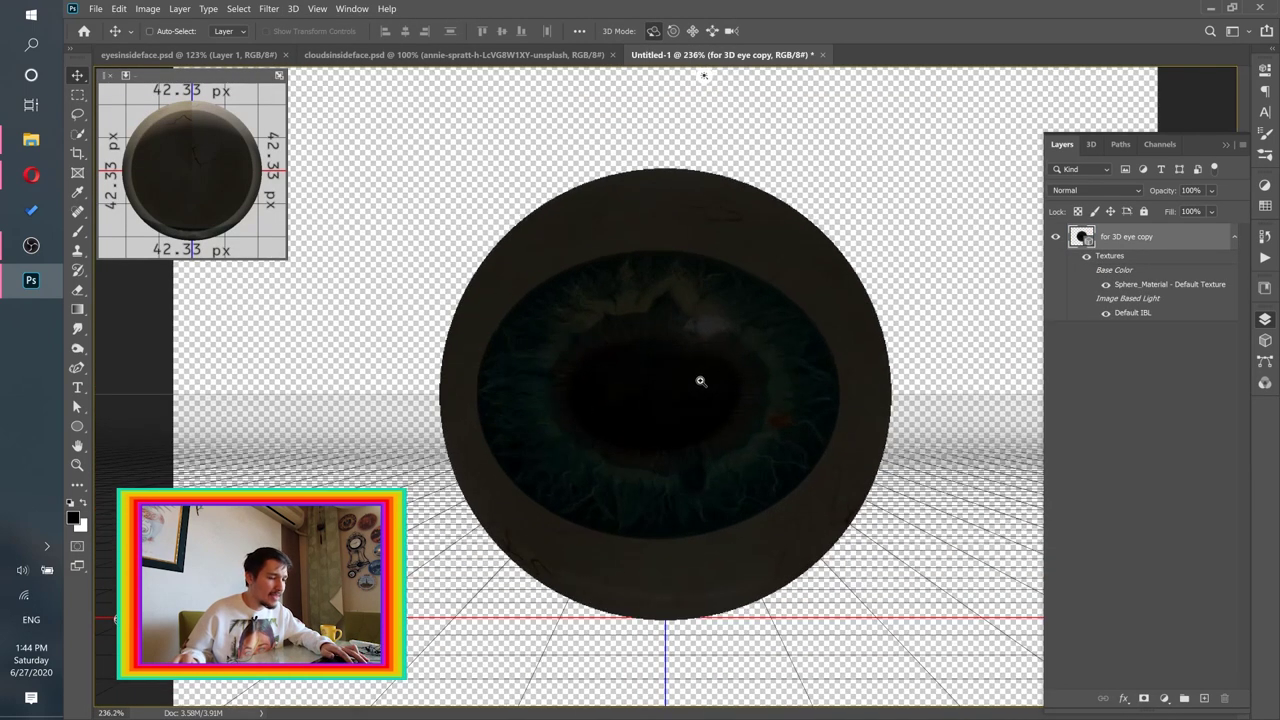
key(ctrl+z)
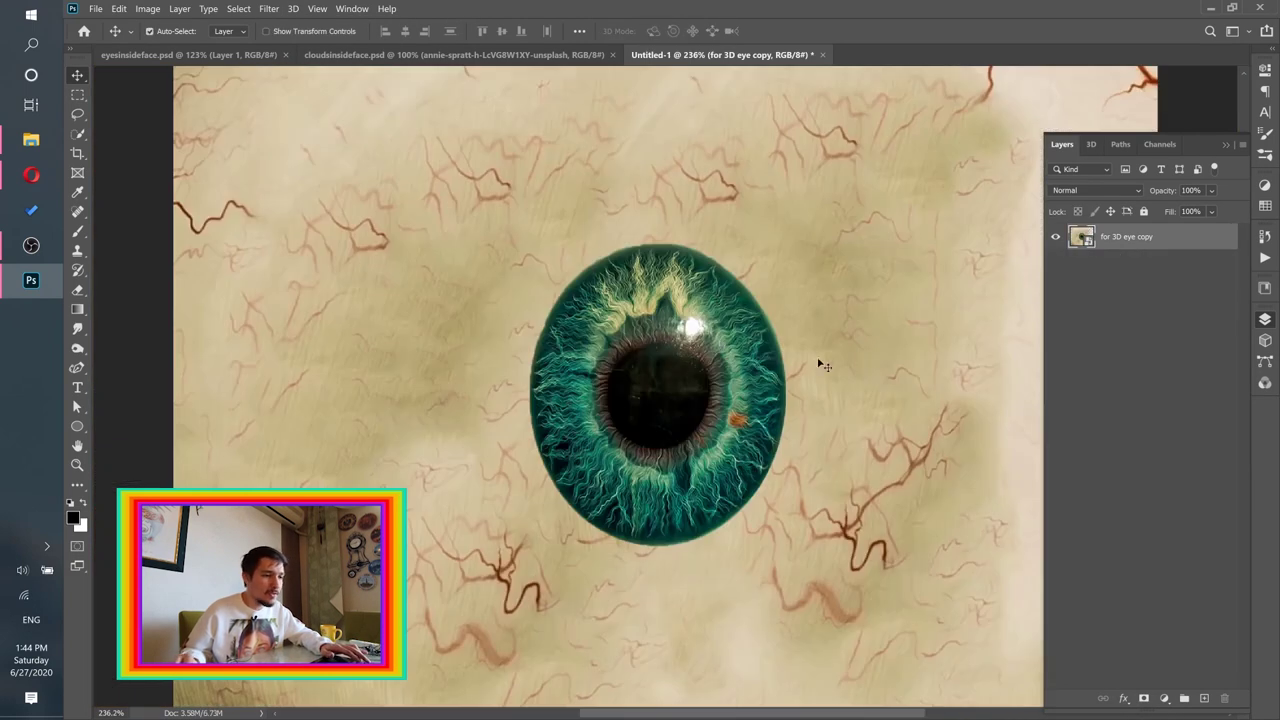
Step: Undo the Smart Object conversion and reselect the masked for 3D eye copy layer
key(ctrl+z)
scroll(808, 315, down, 3)
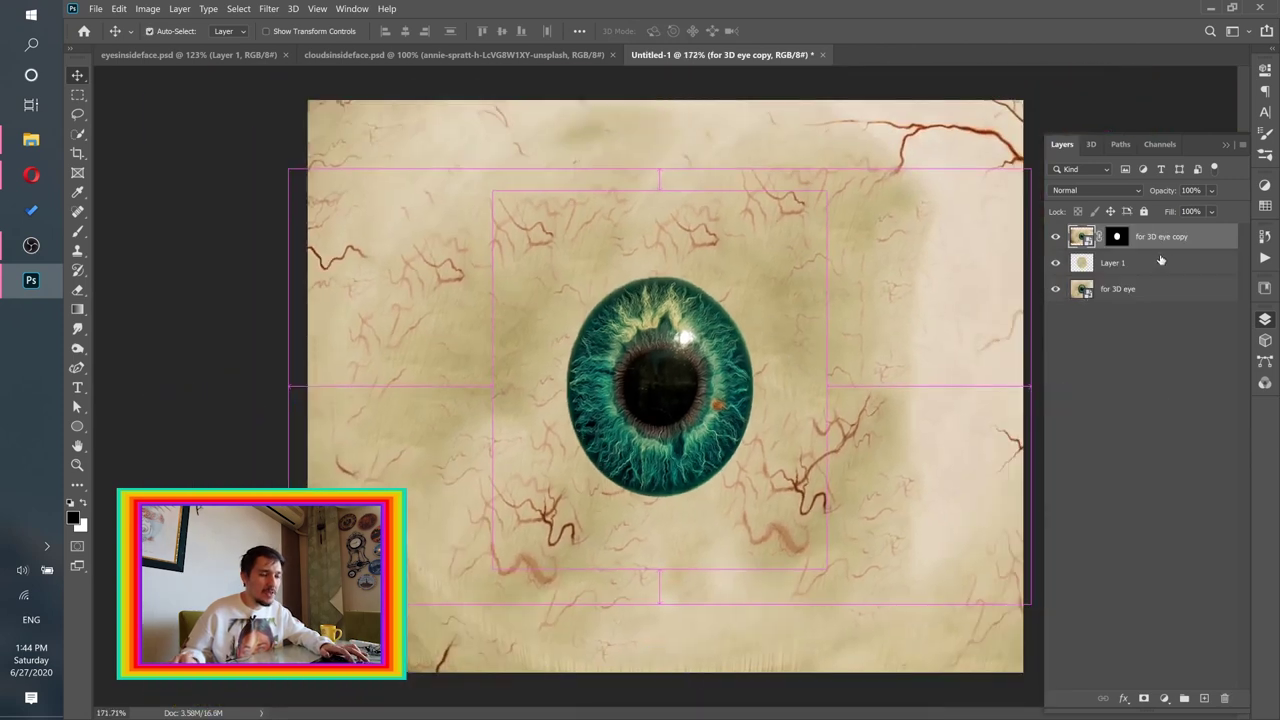
ctrl+click(1172, 240)
click(1164, 237)
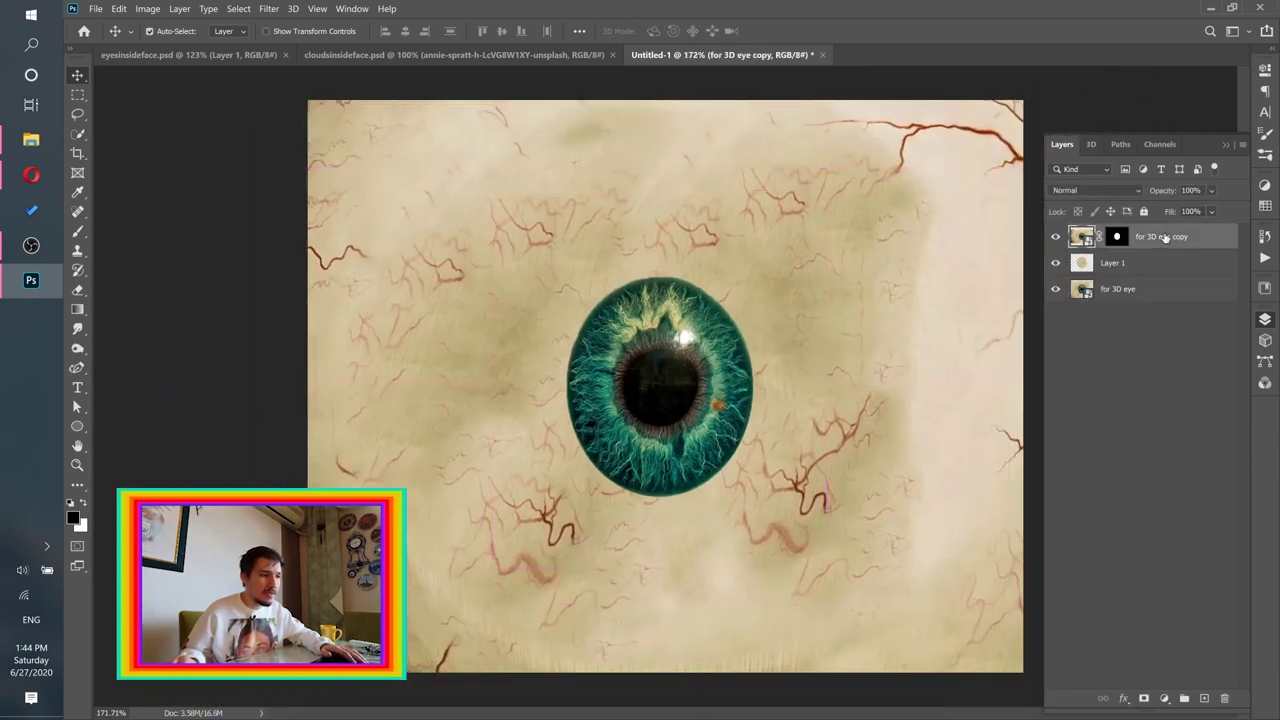
Step: Narrow the for 3D eye copy layer to 80.43% width without changing its height, and move the iris back to the canvas center
click(119, 9)
click(108, 305)
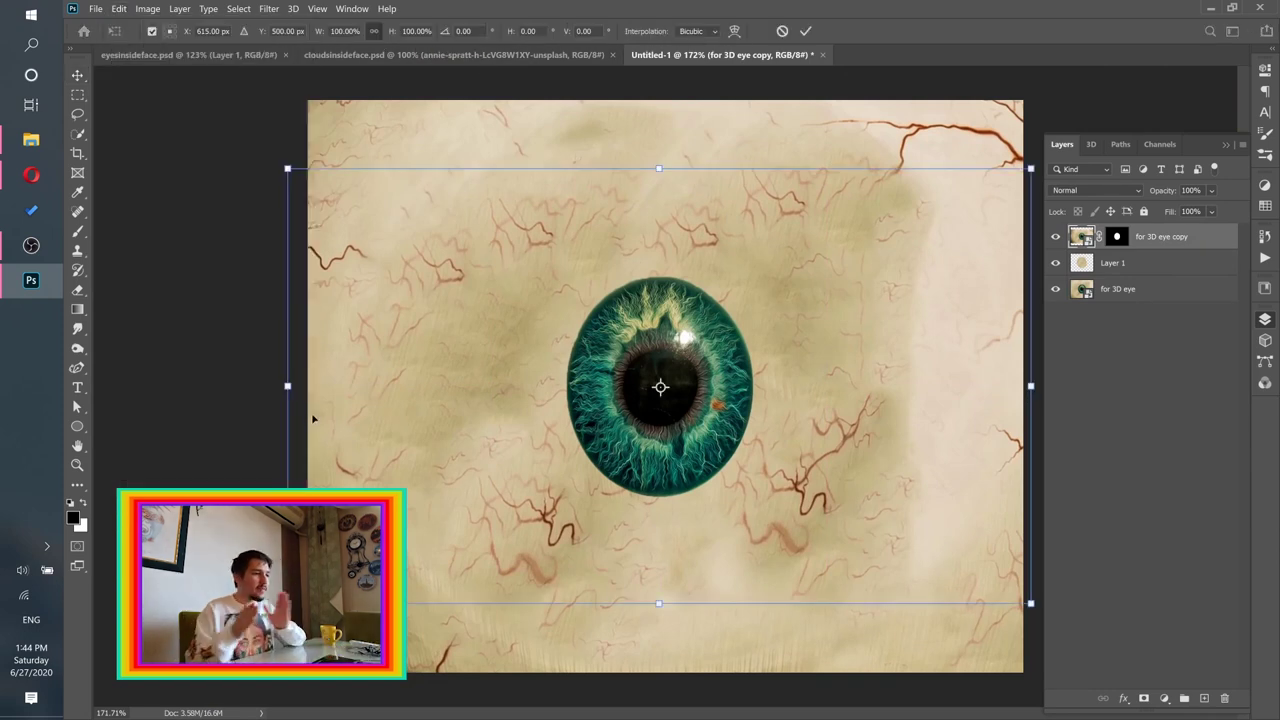
click(374, 31)
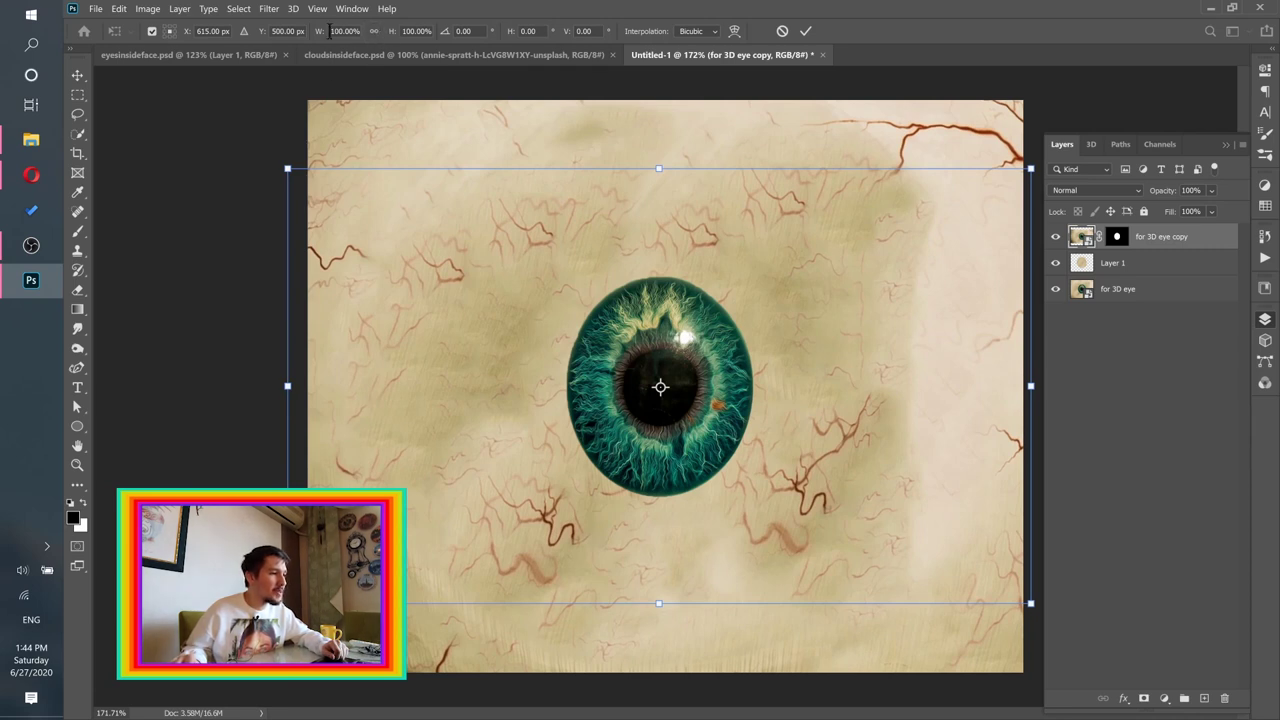
drag(287, 386, 433, 390)
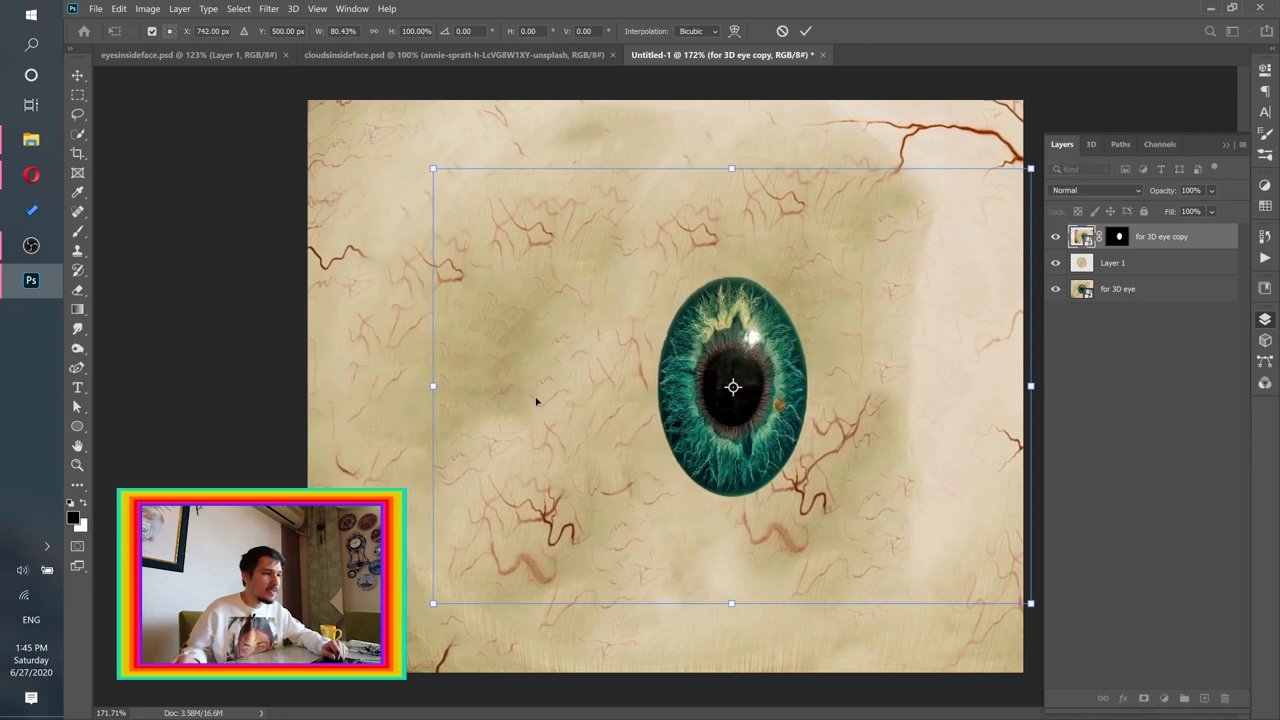
drag(712, 424, 652, 441)
click(806, 31)
drag(686, 381, 686, 371)
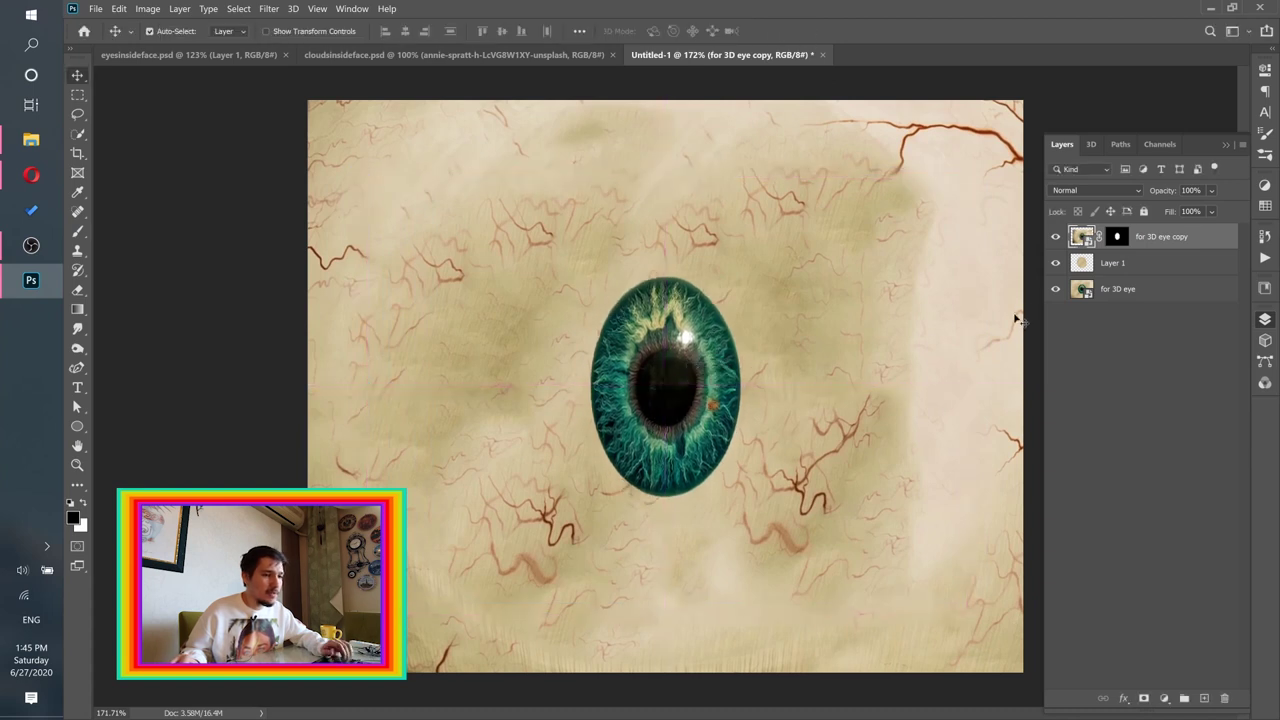
Step: Combine all three layers into one Smart Object and convert it into a 3D mesh with the Sphere preset
shift+click(1160, 292)
right_click(1172, 292)
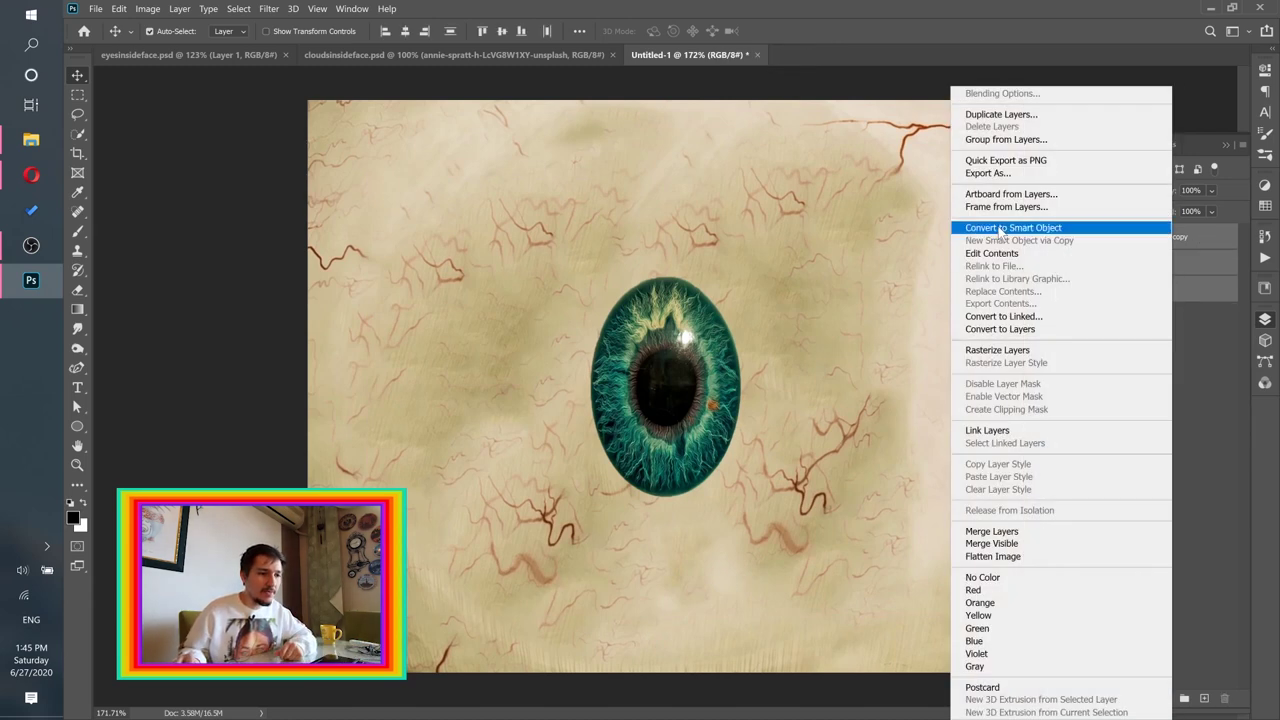
click(1000, 228)
click(295, 10)
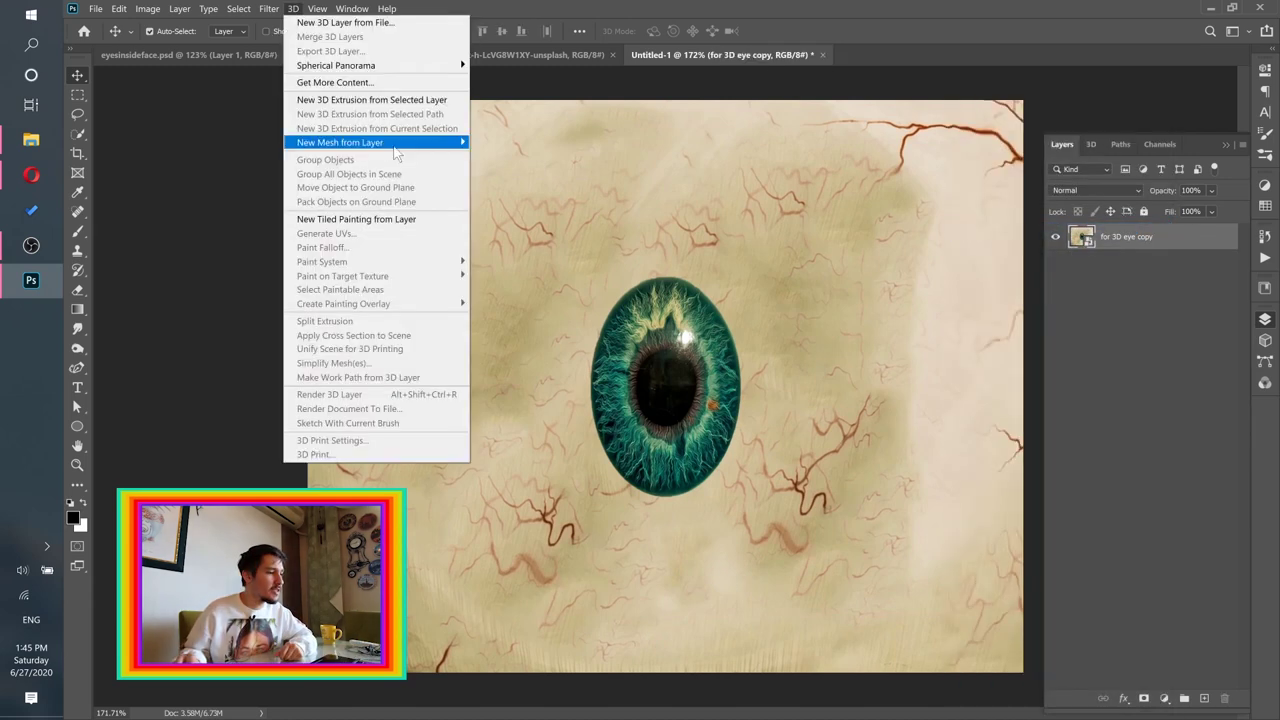
mouse_move(400, 142)
mouse_move(515, 156)
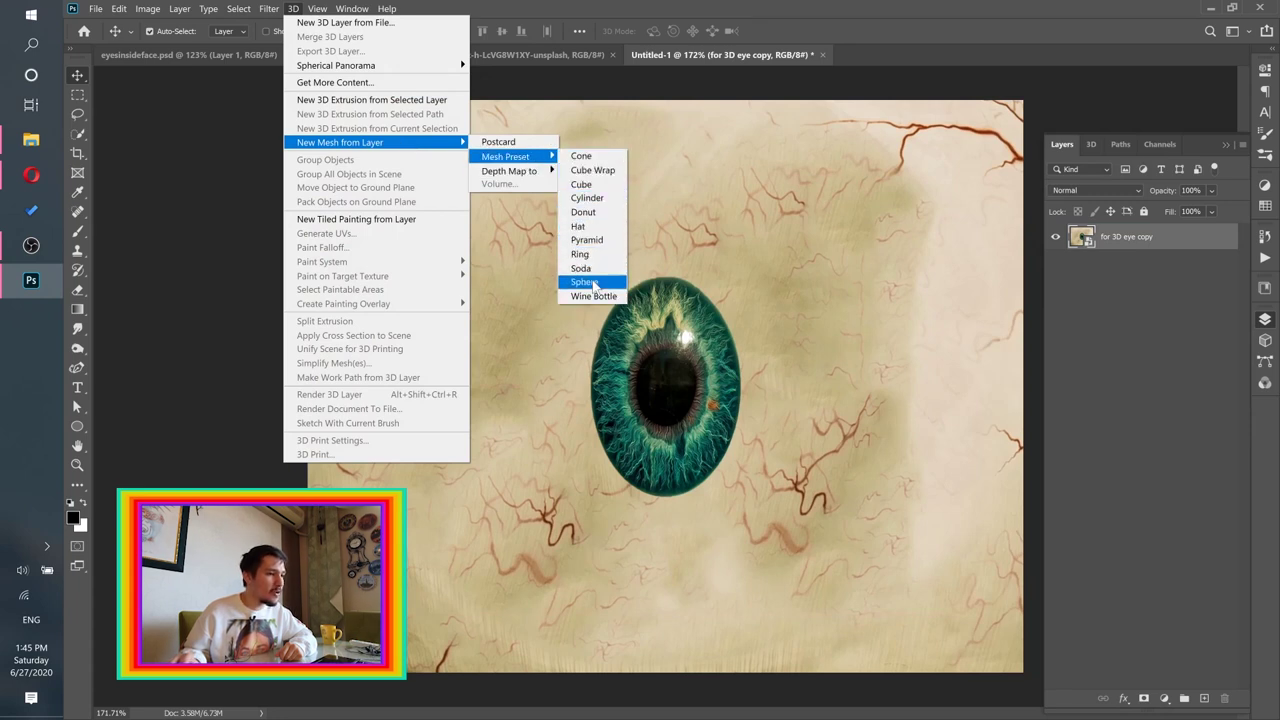
click(586, 280)
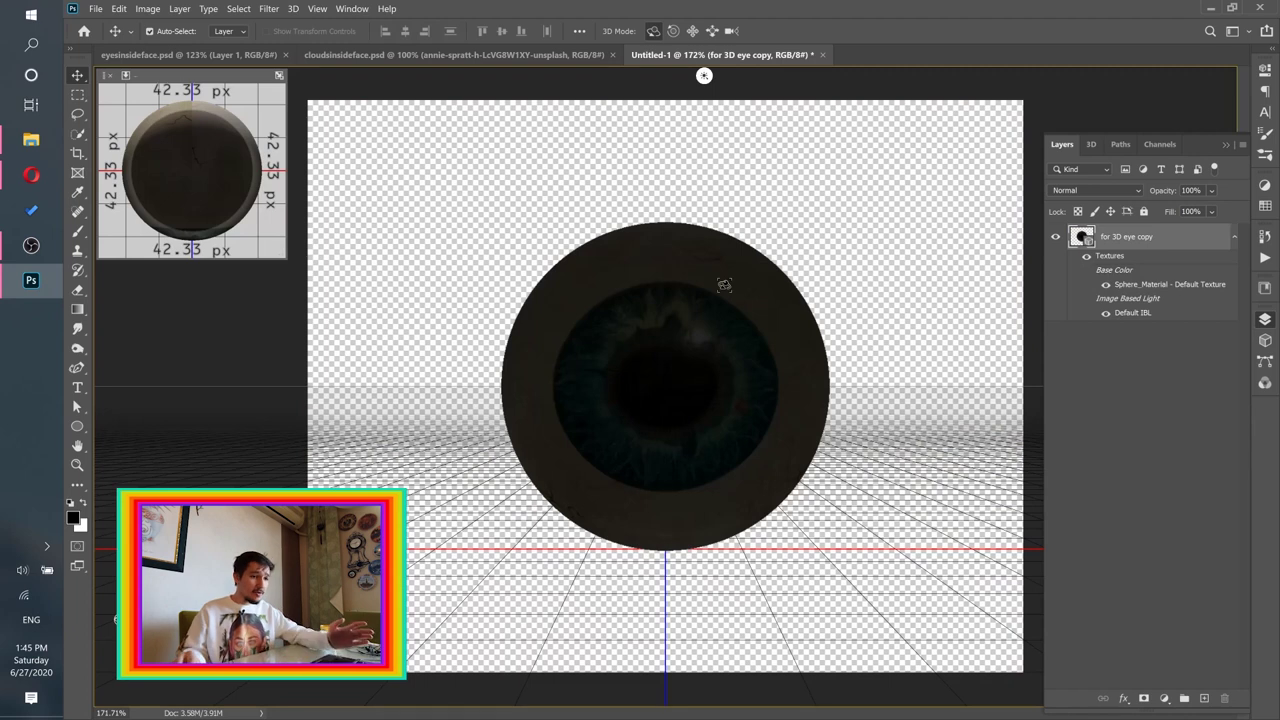
Step: Set the 3D environment's IBL intensity to 60%
click(1094, 145)
click(1265, 72)
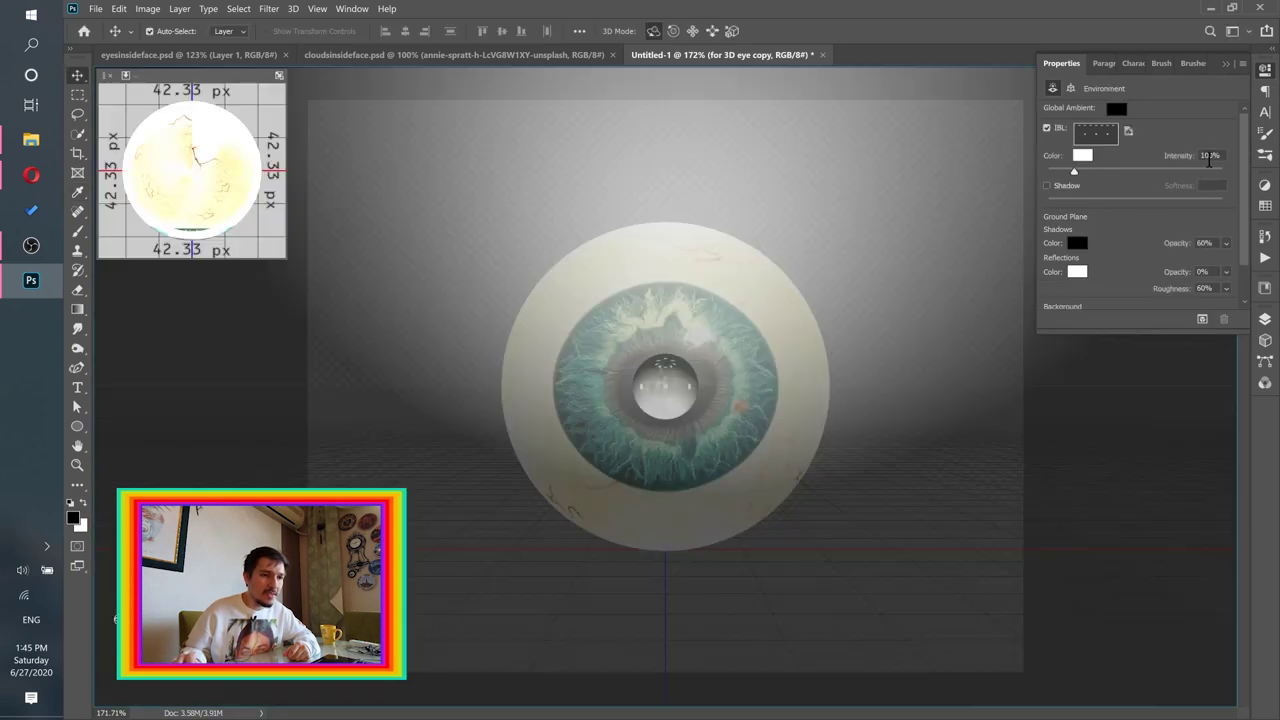
text(60)
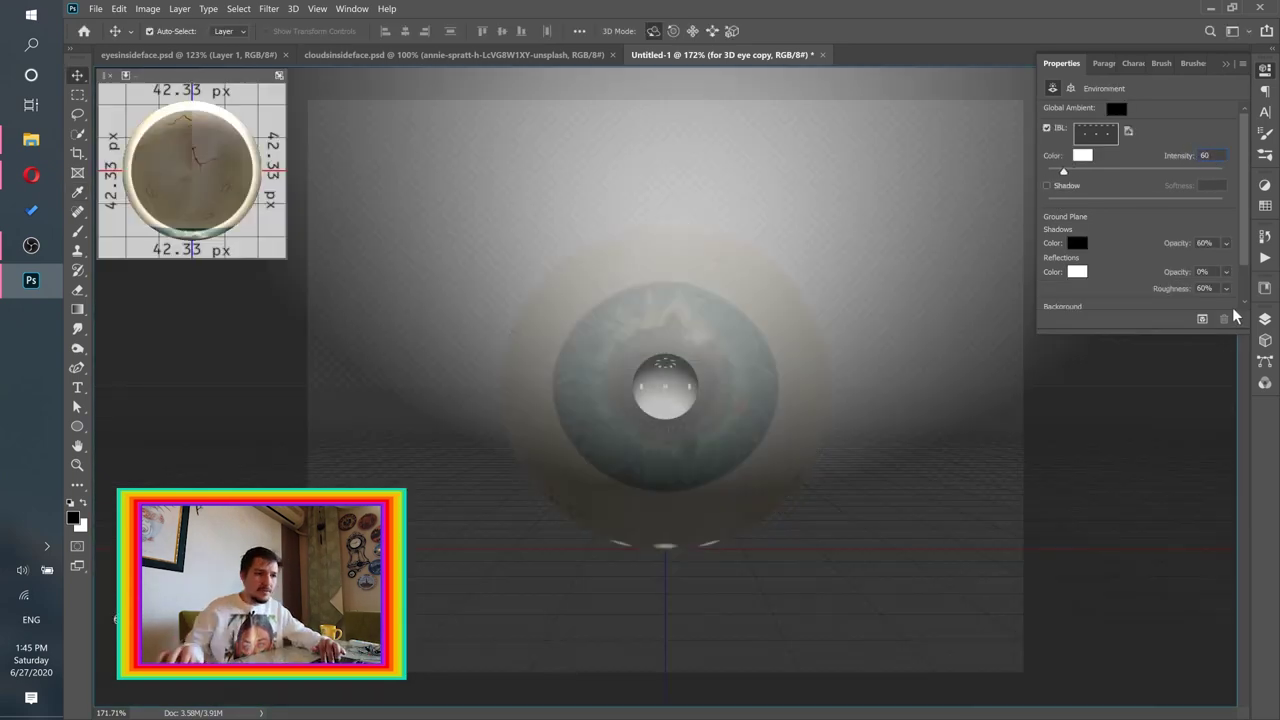
click(1265, 320)
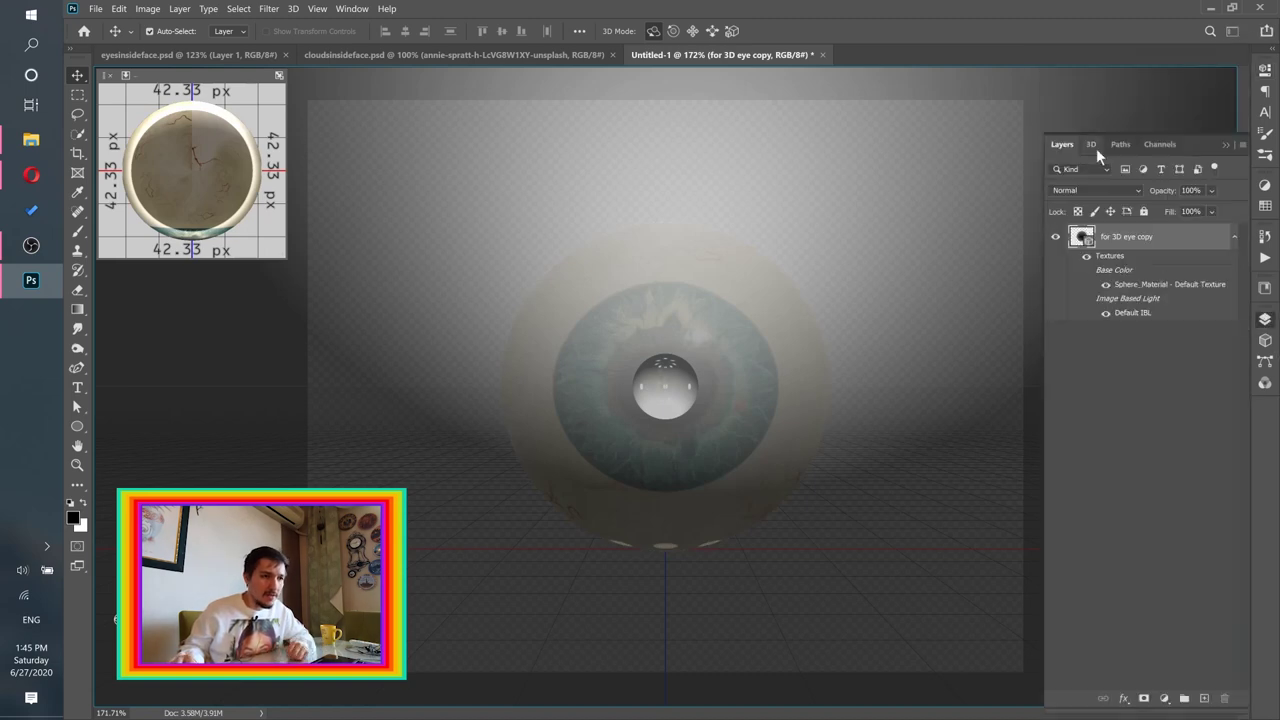
click(1094, 146)
click(1104, 234)
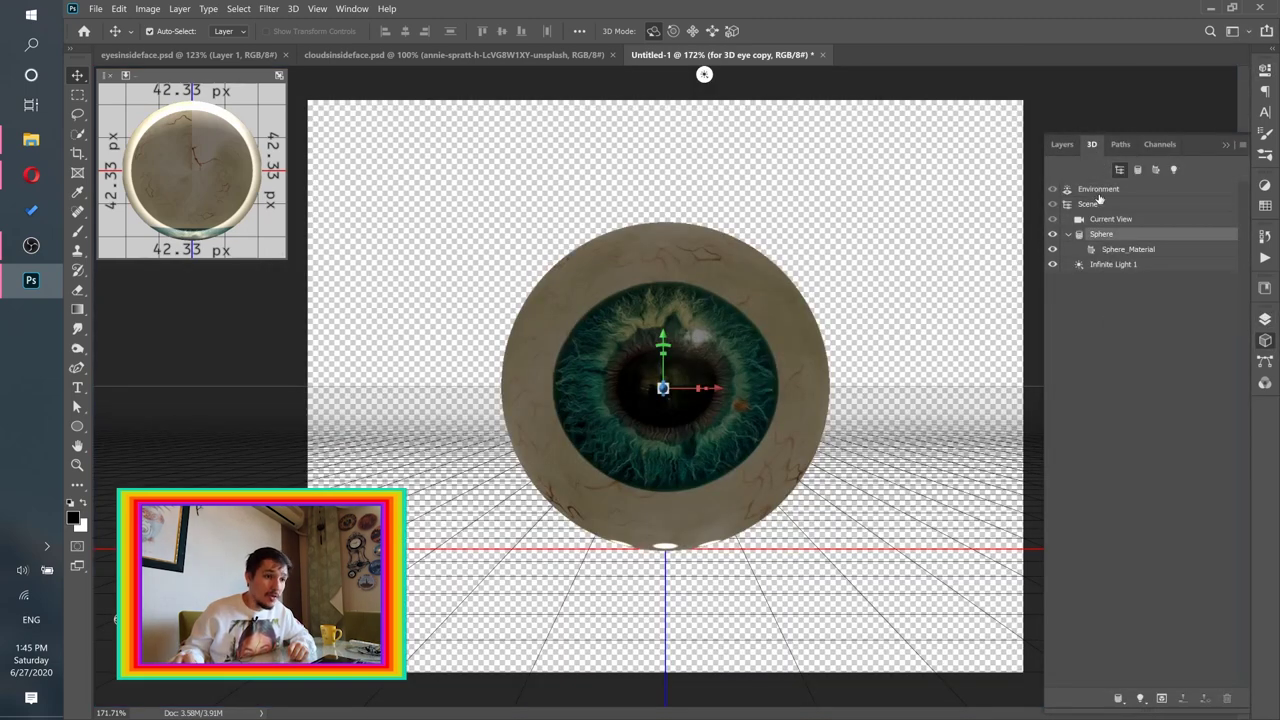
Step: Rotate Infinite Light 1 so that it shines onto the iris from the front of the eyeball
click(704, 74)
click(705, 77)
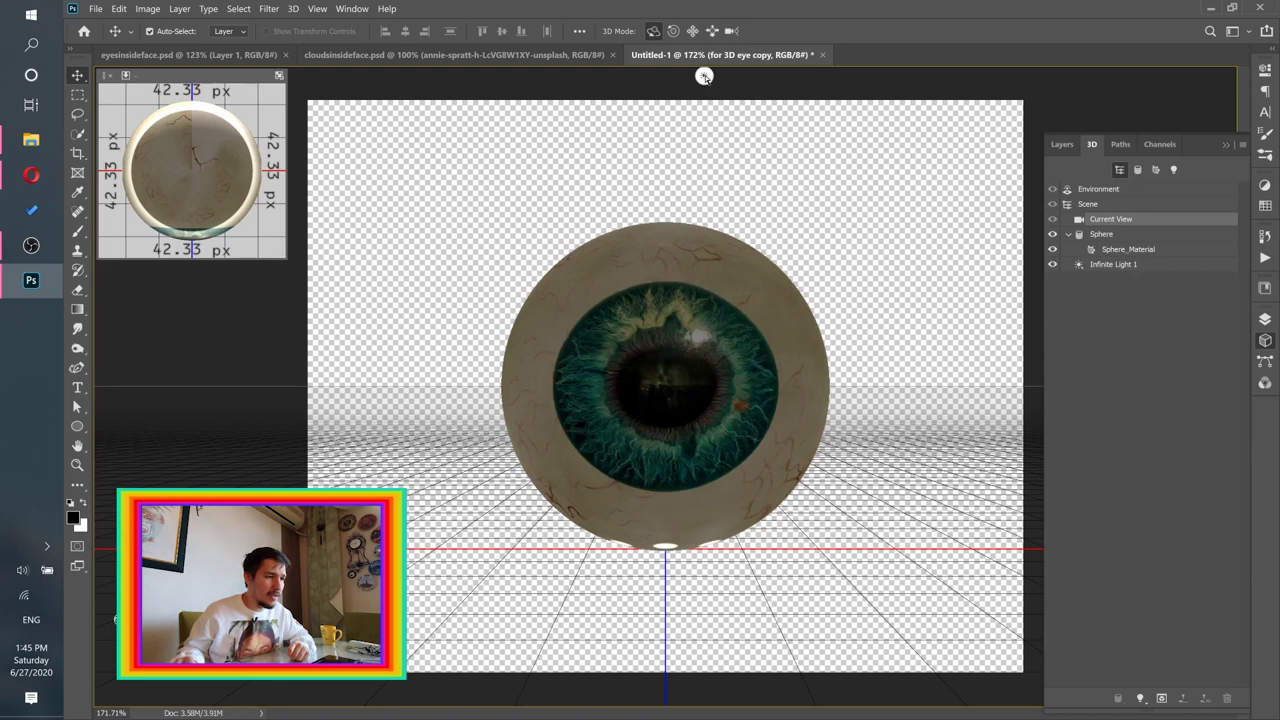
click(704, 76)
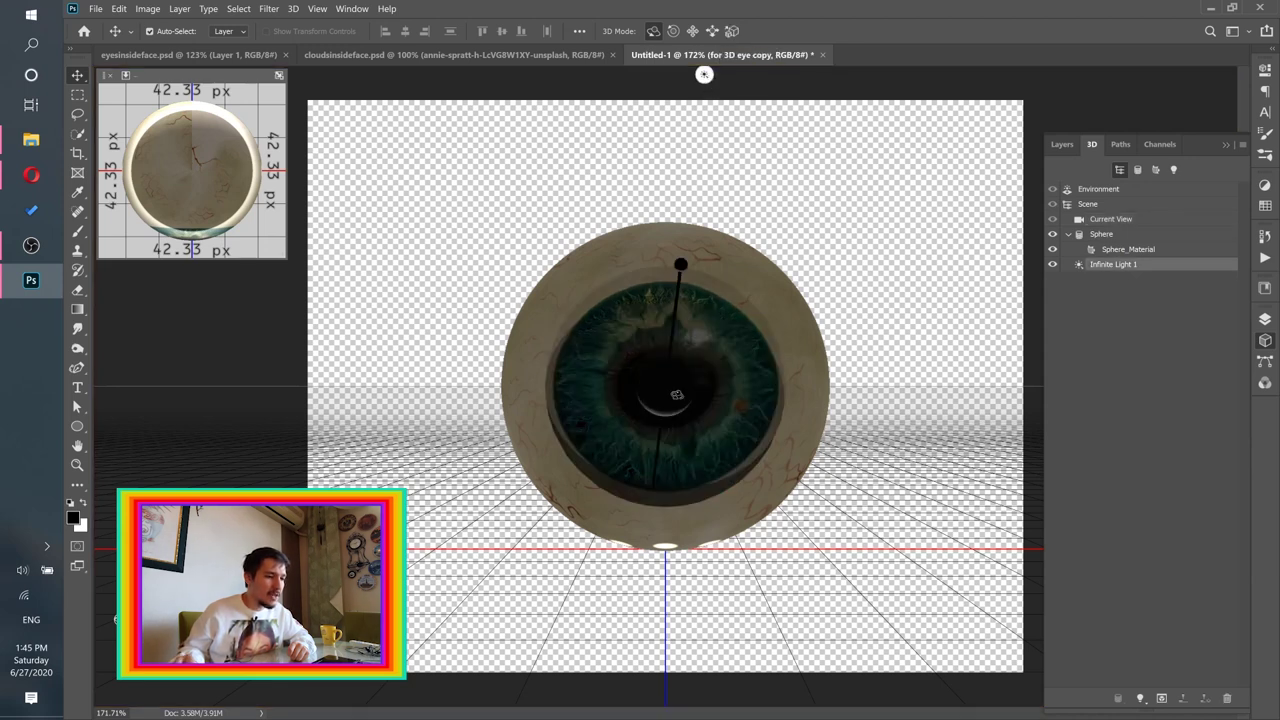
drag(704, 75, 491, 71)
drag(665, 307, 664, 299)
mouse_move(703, 401)
mouse_down()
mouse_move(646, 449)
mouse_move(711, 404)
mouse_up()
drag(102, 448, 715, 418)
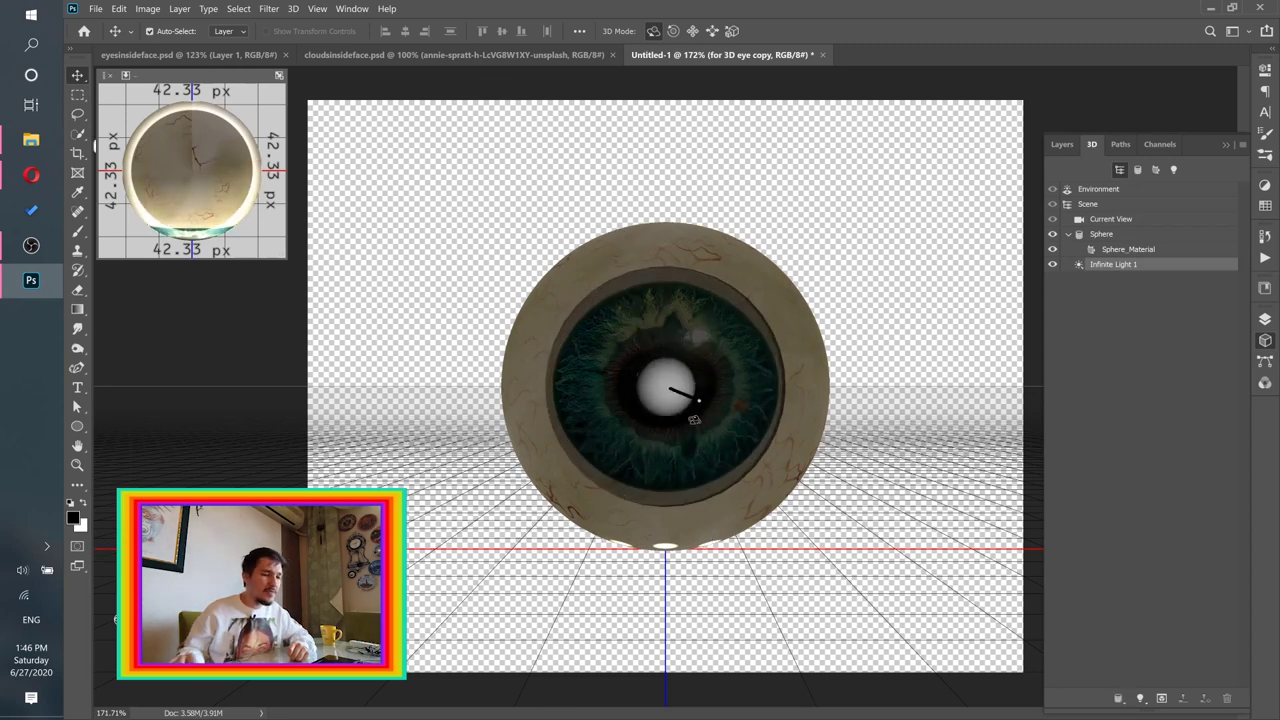
Step: Set the 3D environment's IBL intensity to 80% and select the Sphere to view the eyeball's lighting
click(1110, 193)
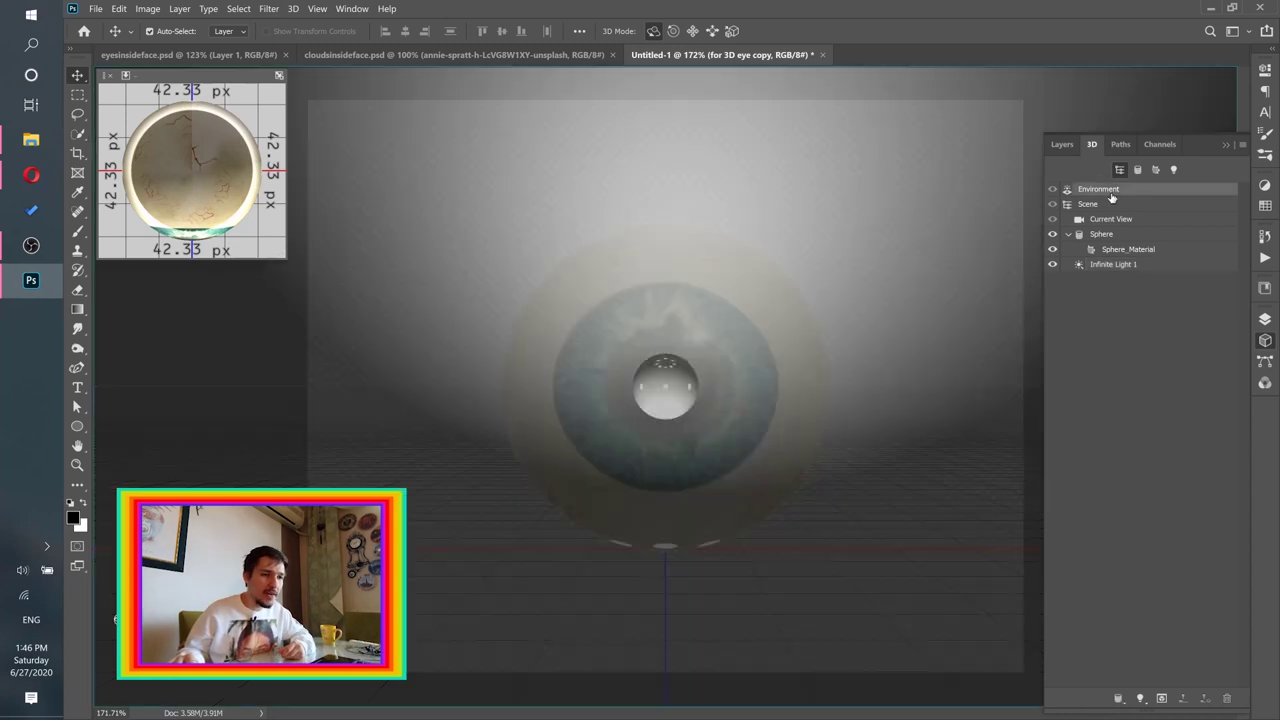
click(1263, 72)
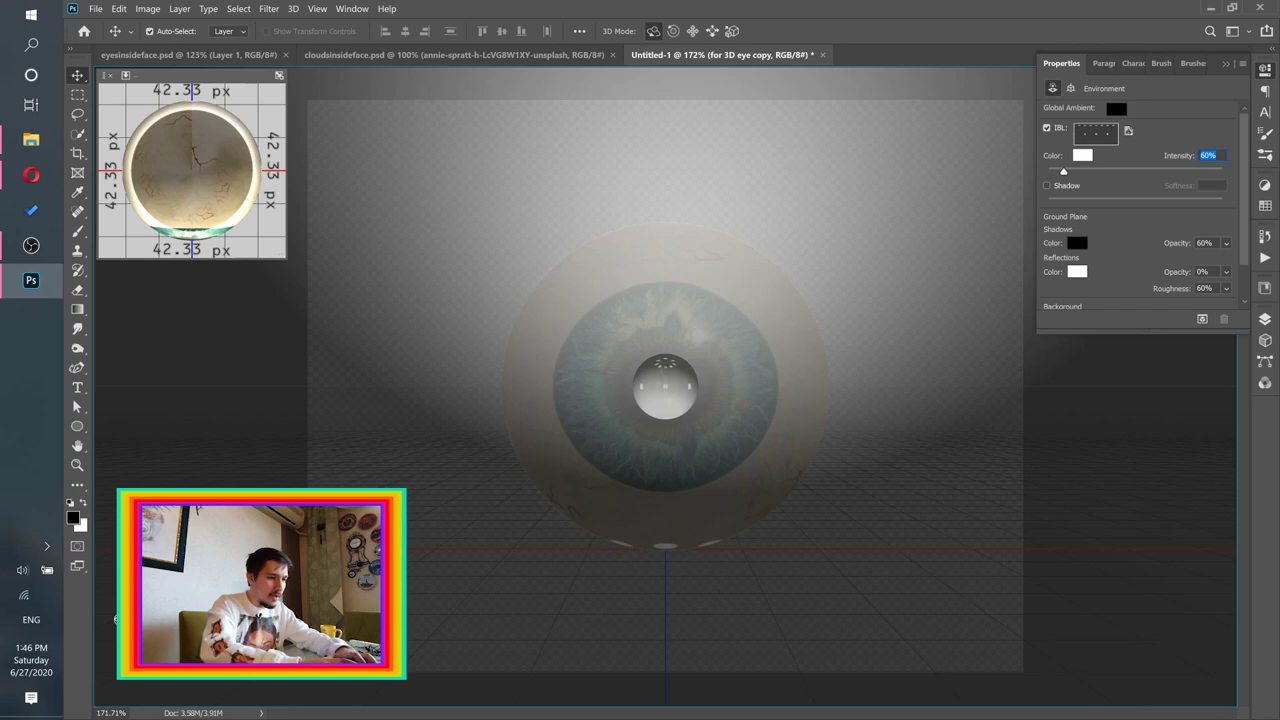
text(80)
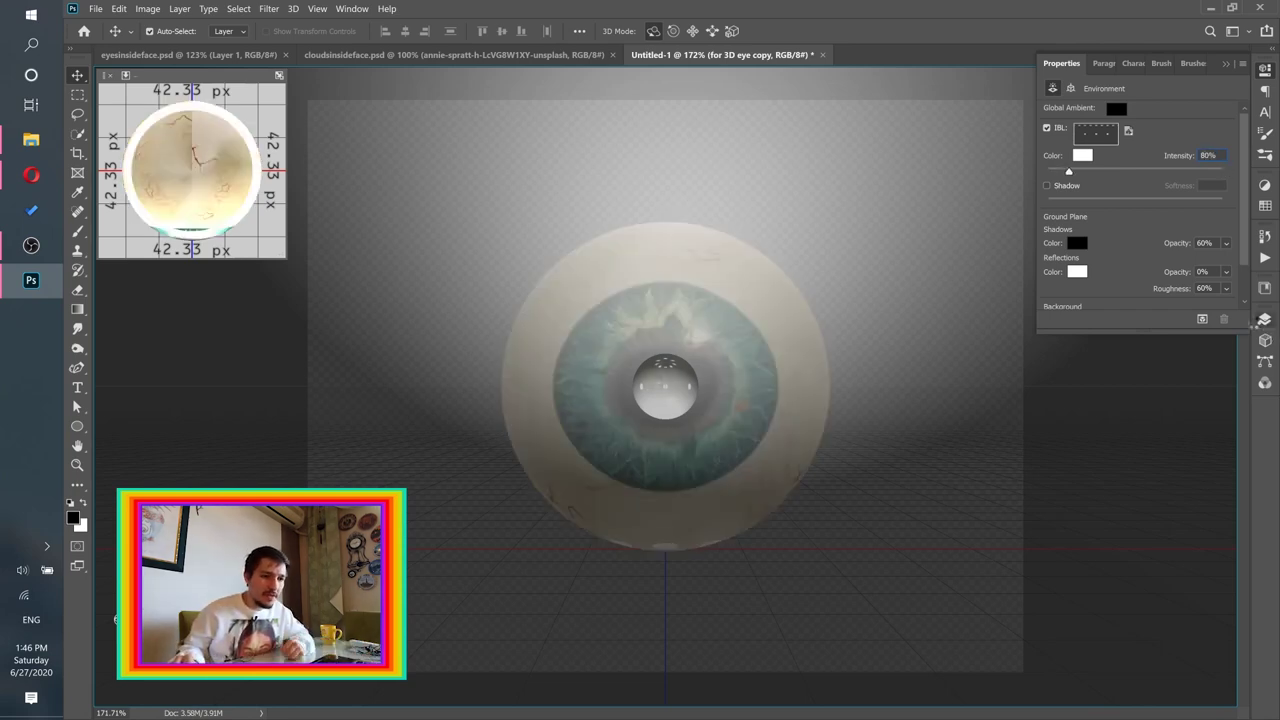
click(1265, 339)
click(1103, 236)
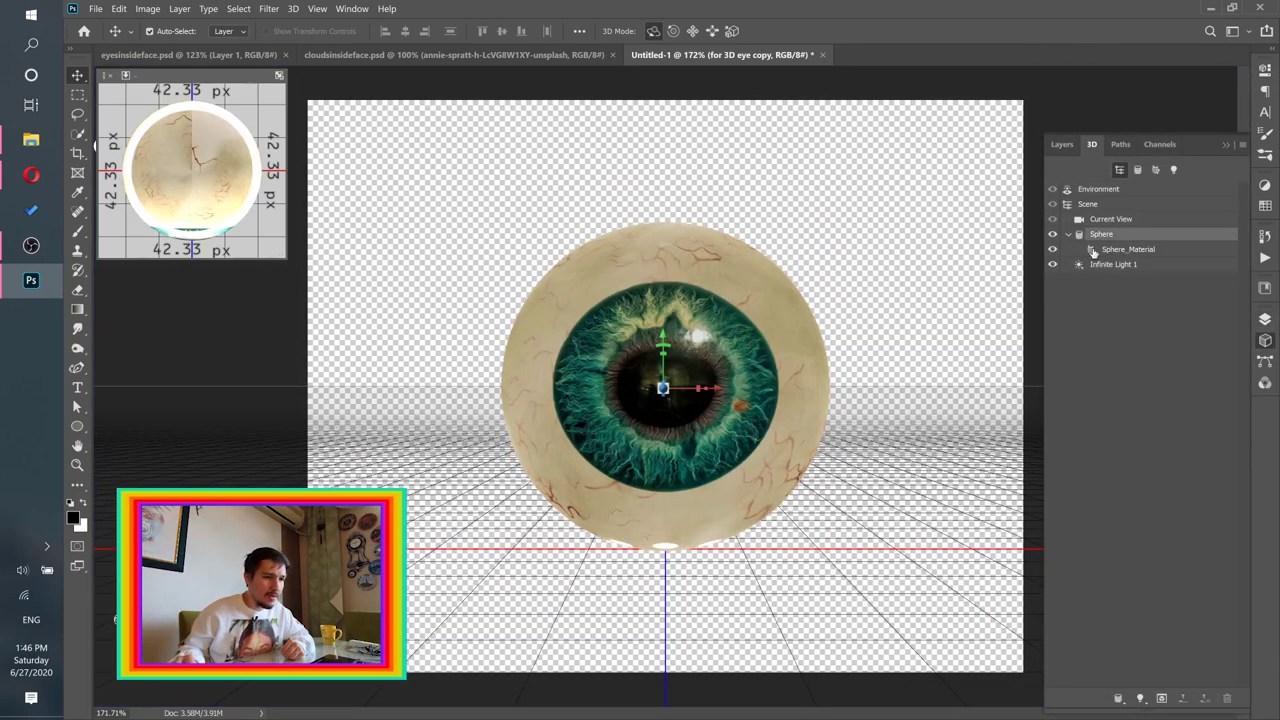
Step: Readjust the direction of Infinite Light 1 on the eyeball and reselect the Sphere for a closer look
click(1108, 266)
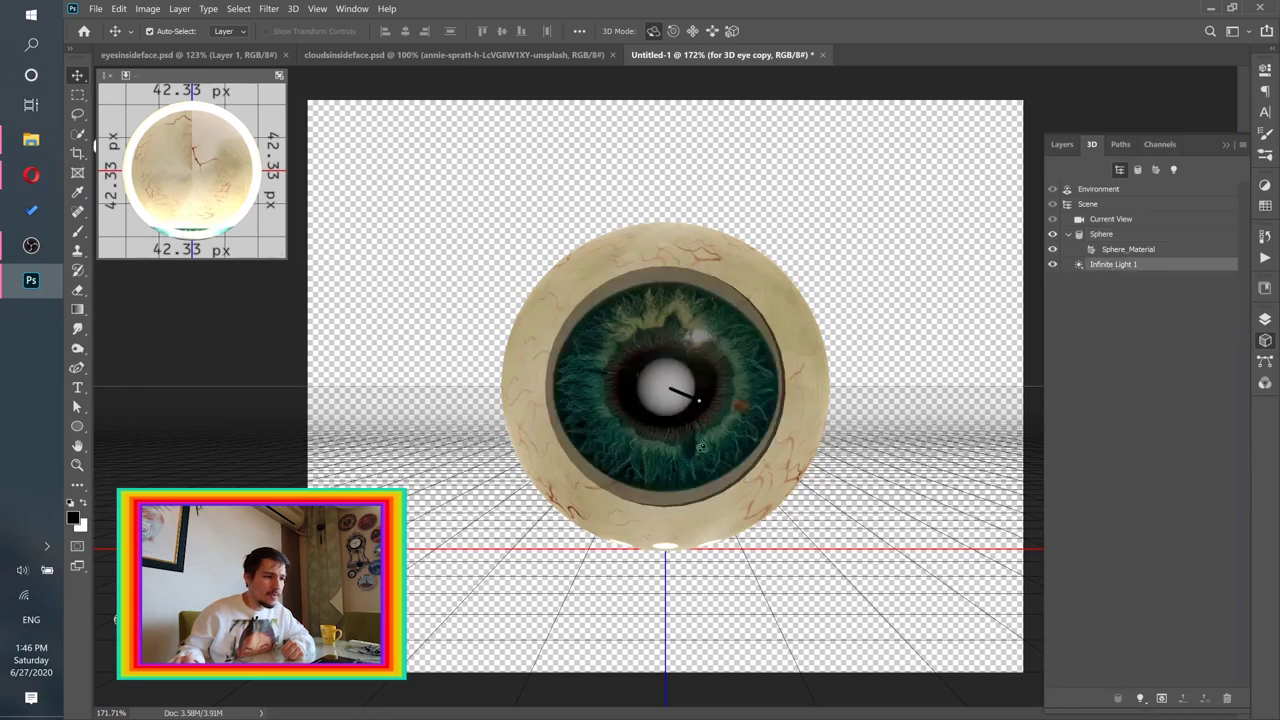
drag(704, 428, 546, 698)
drag(702, 553, 1054, 414)
click(1101, 234)
key(ctrl+plus)
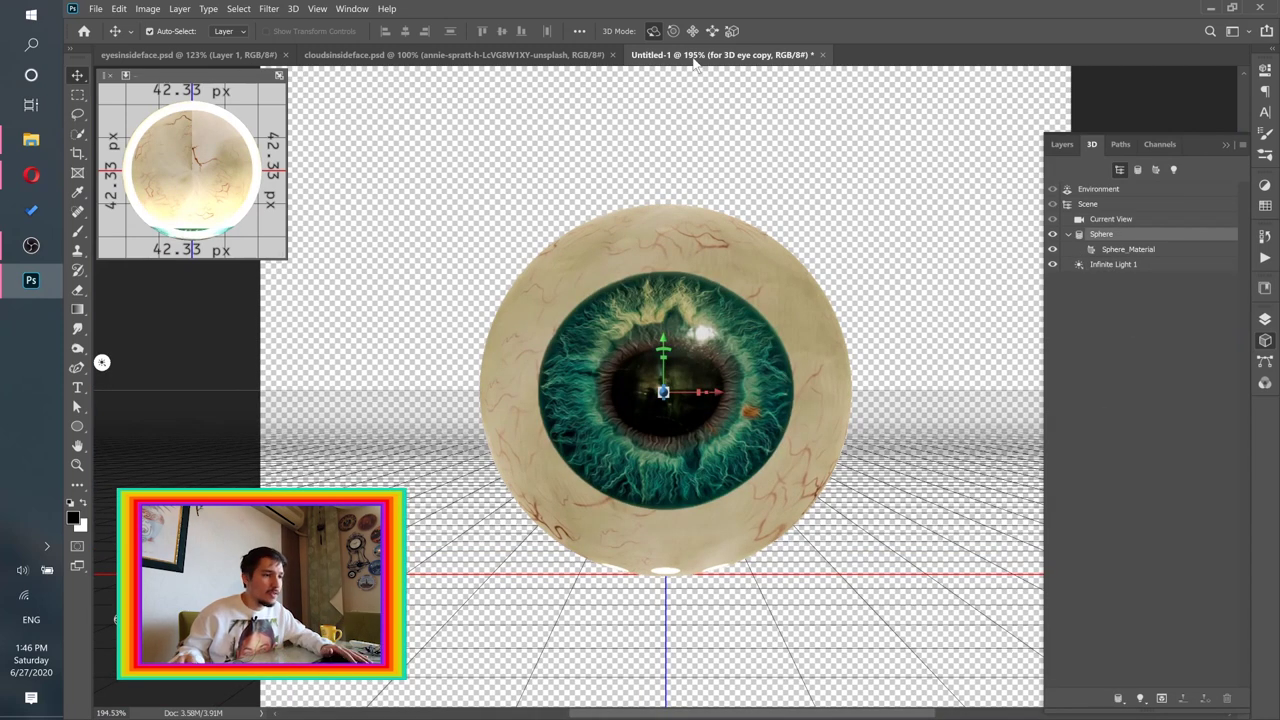
Step: Transfer the 3D eye layer into eyesinsideface.psd, placing it over the face's cut-out at the top of the layer stack
click(1060, 145)
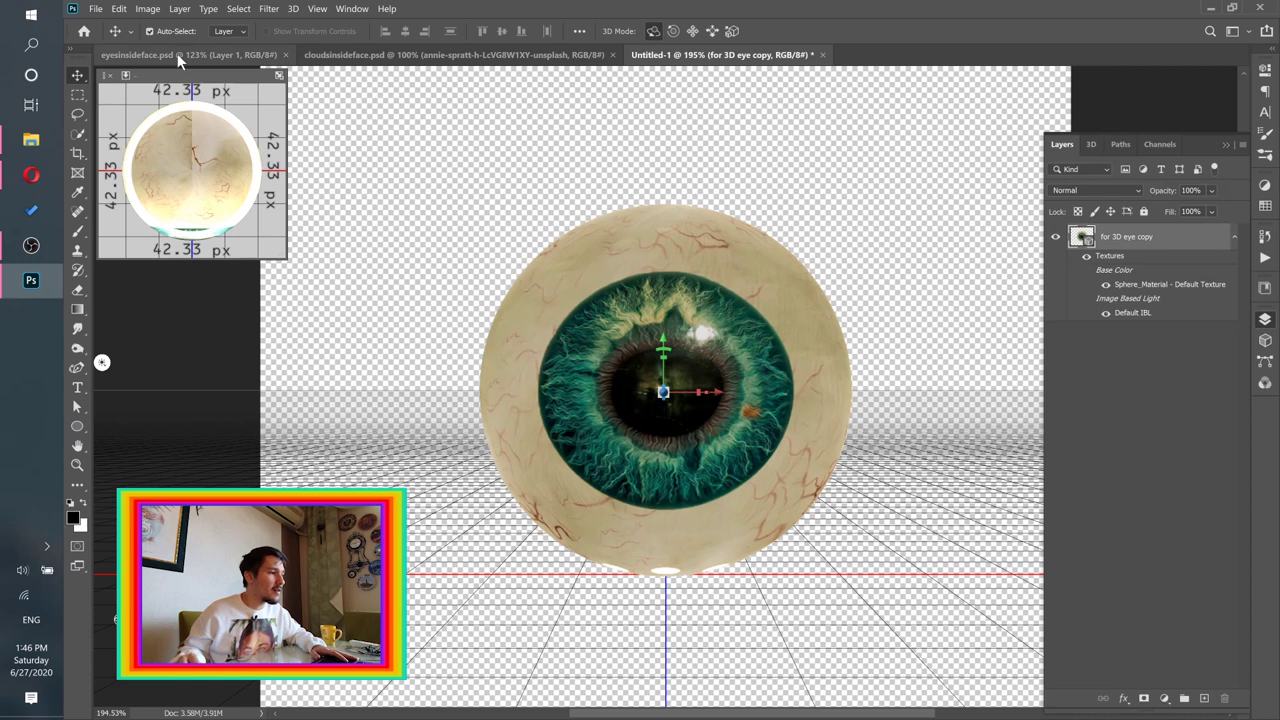
drag(1173, 242, 663, 377)
drag(1137, 283, 1130, 232)
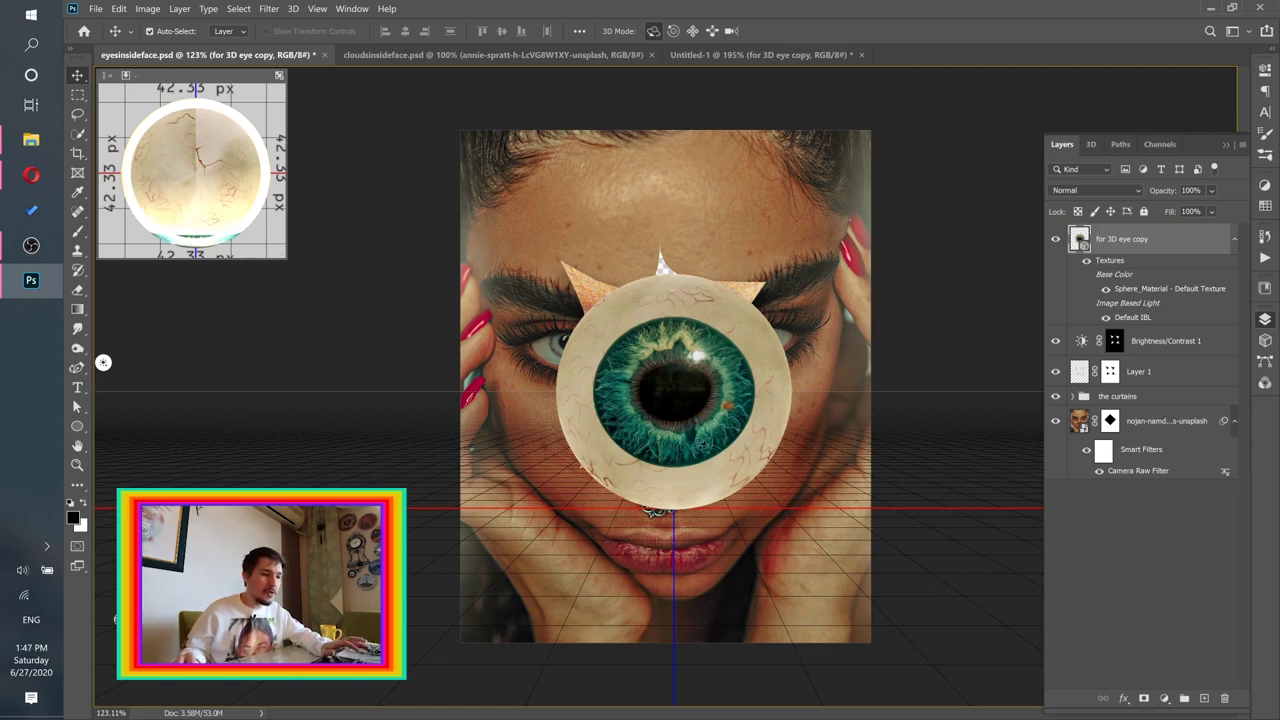
Step: Duplicate the 3D eye layer as for 3D eye copy 2 and convert the duplicate into a Smart Object
right_click(1190, 244)
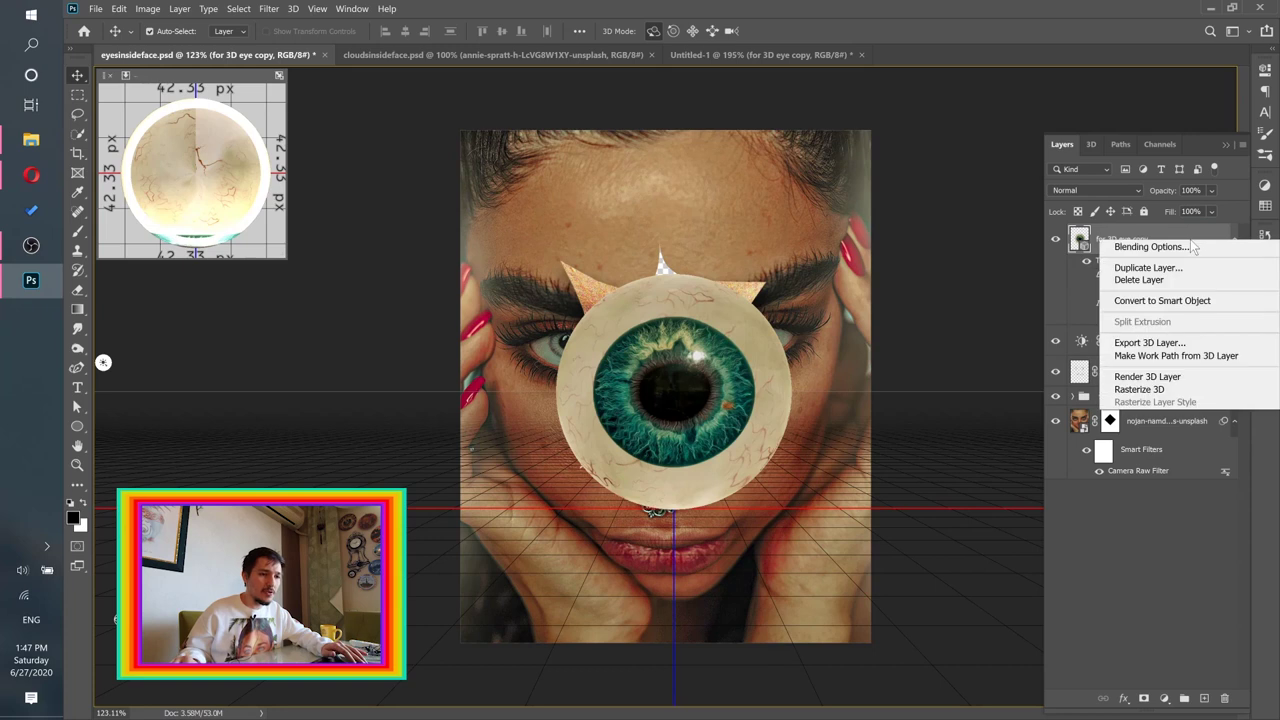
click(1148, 271)
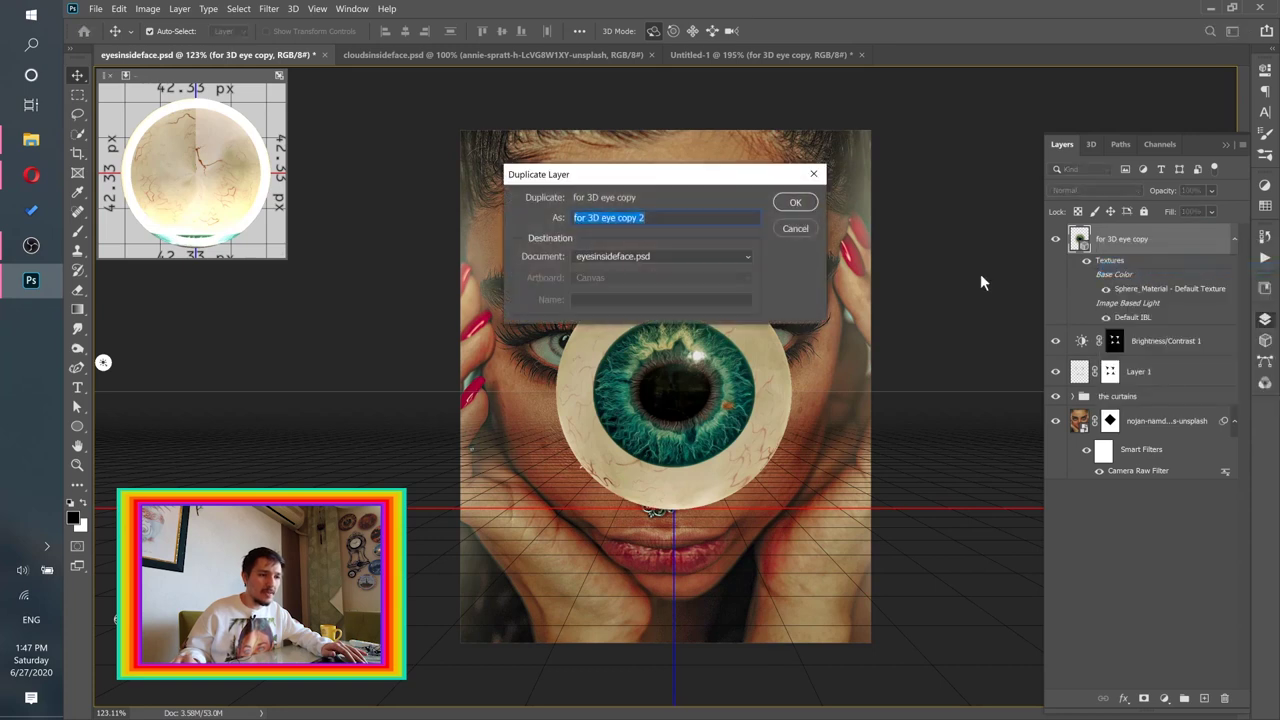
click(795, 204)
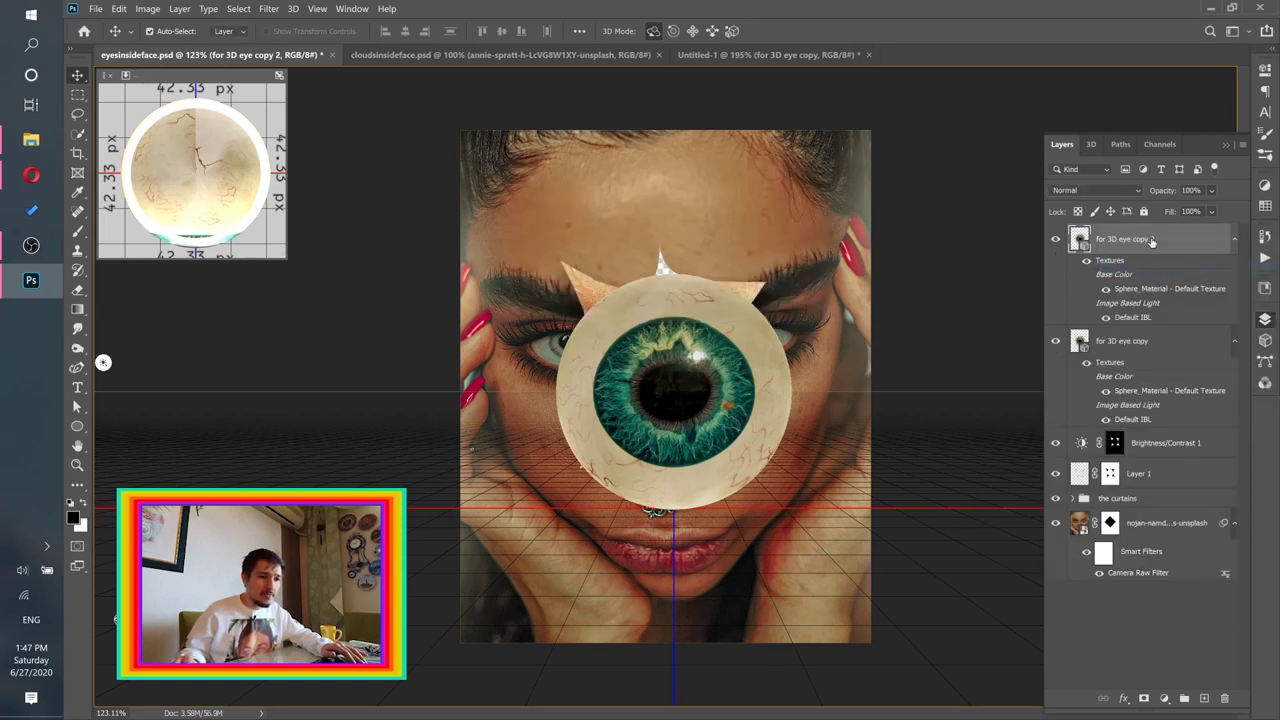
right_click(1186, 244)
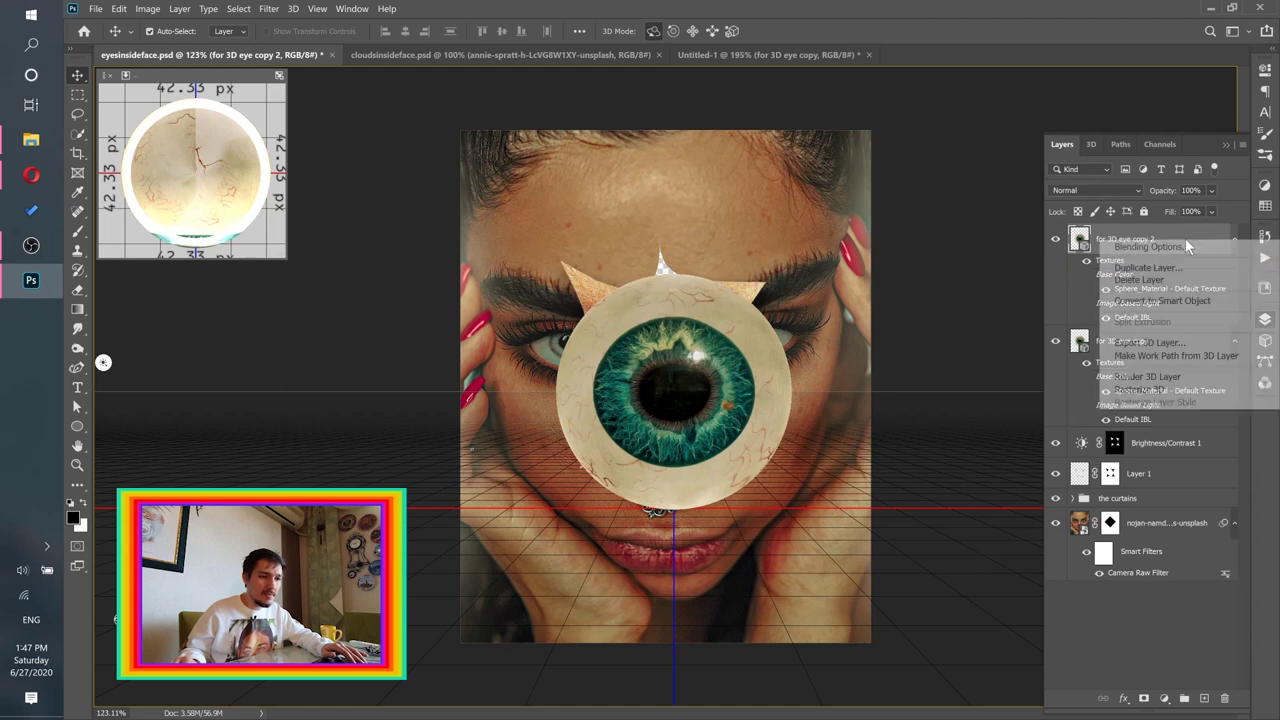
click(1135, 301)
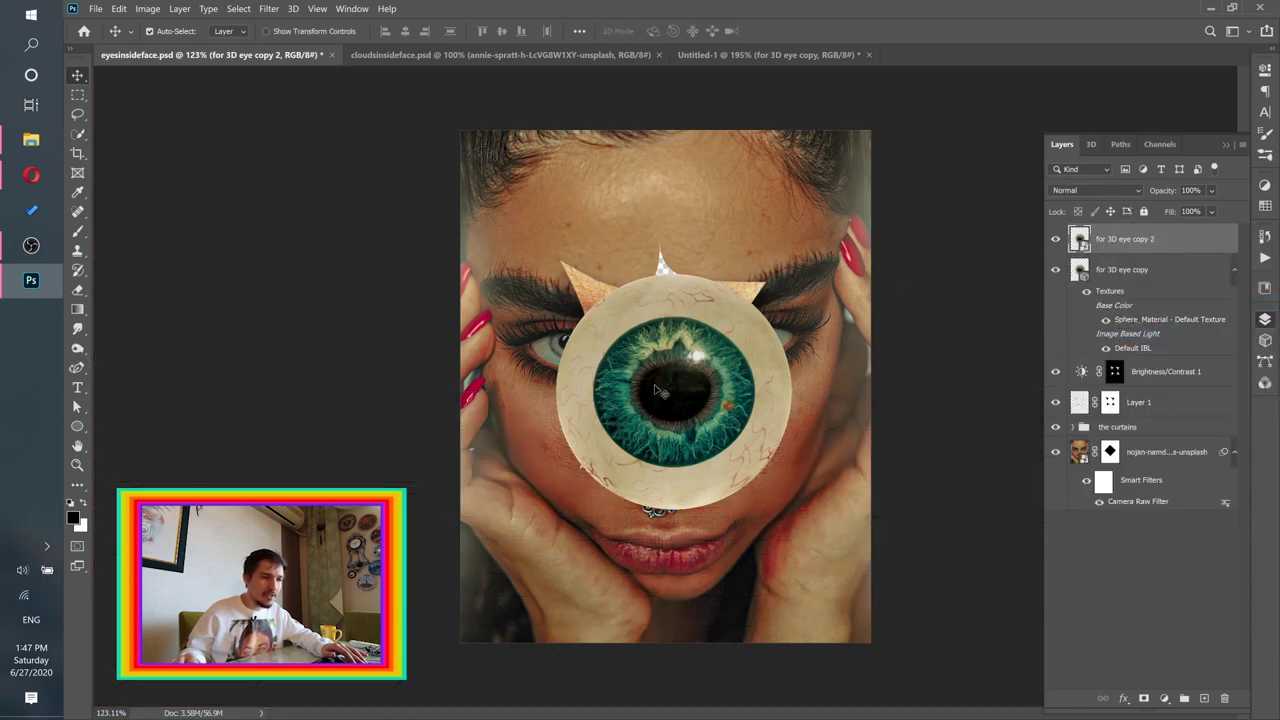
Step: Shift the for 3D eye copy 2 Smart Object down and to the left on the face, and hide it
drag(660, 390, 610, 495)
click(1055, 240)
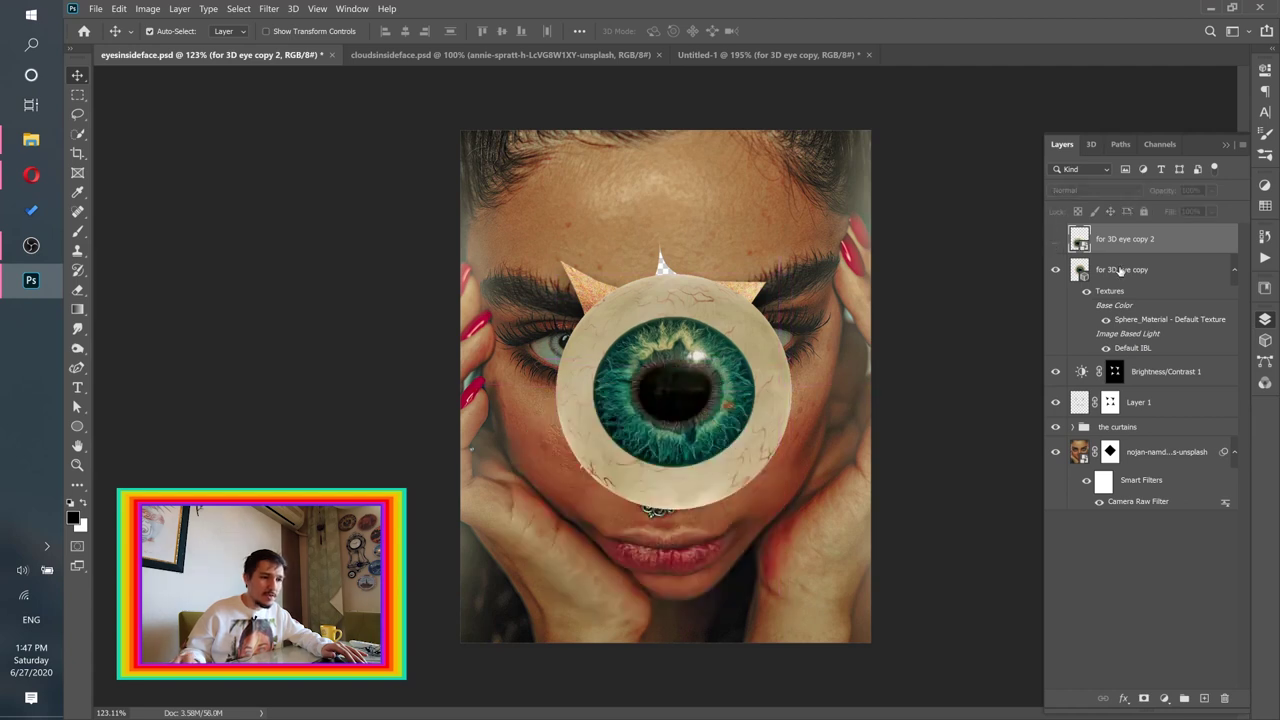
Step: Select the for 3D eye copy layer's 3D scene and check the finished collage on Instagram in the Opera browser for reference
click(1115, 269)
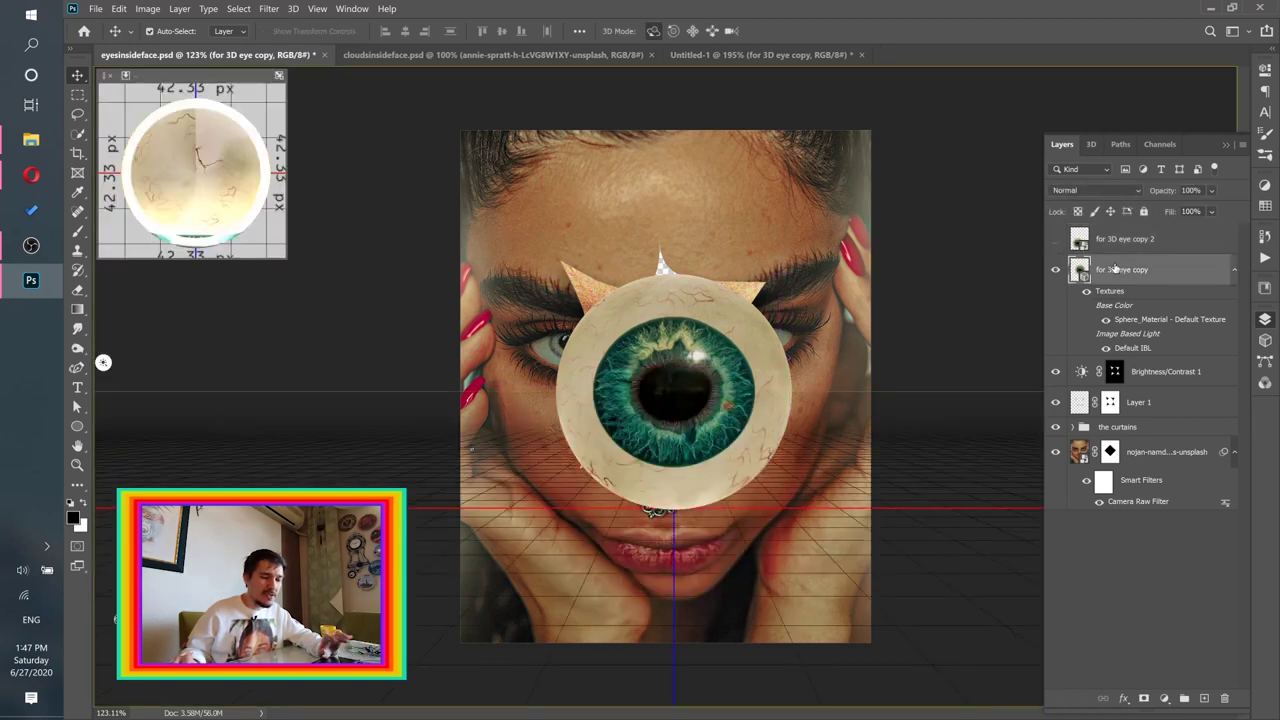
click(1091, 146)
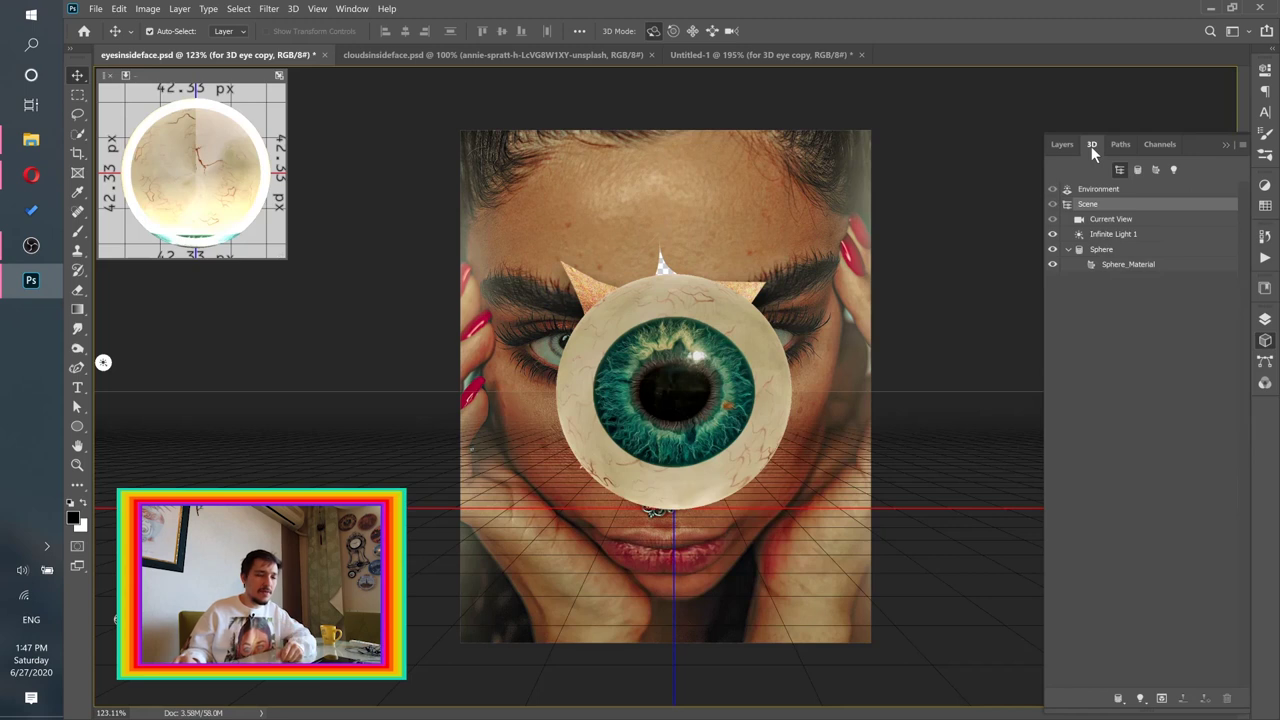
click(31, 176)
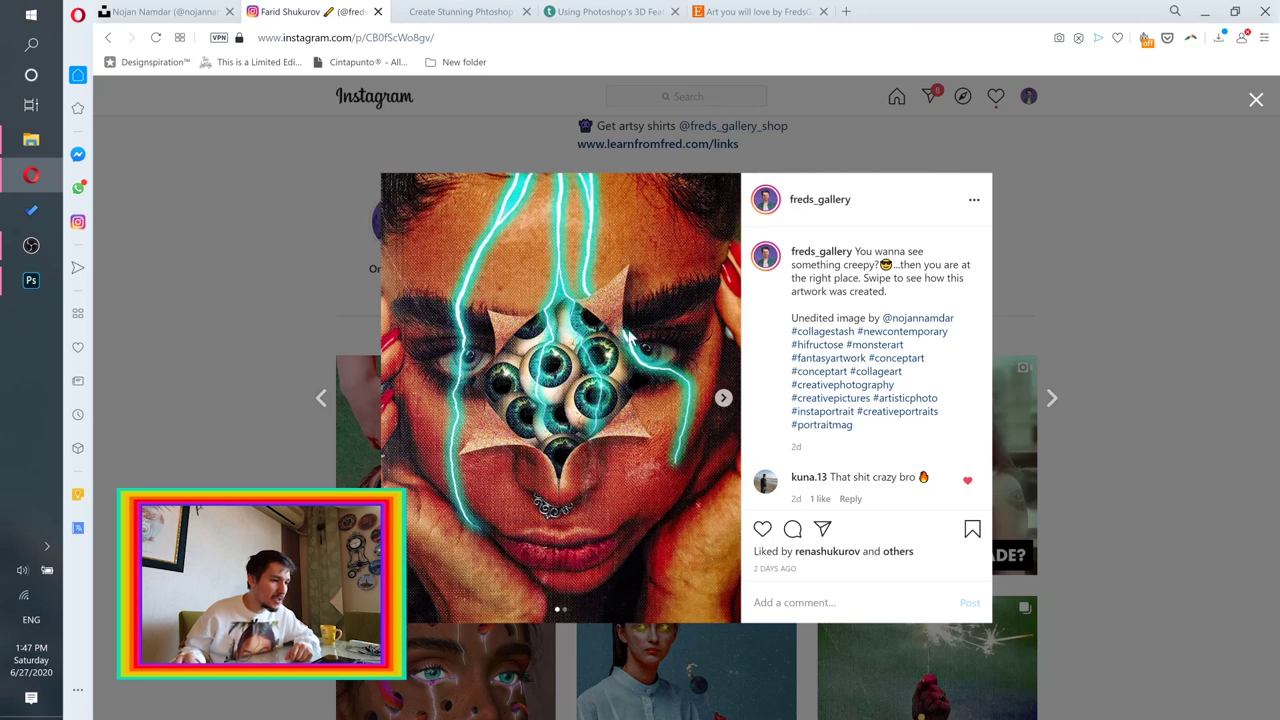
click(1205, 11)
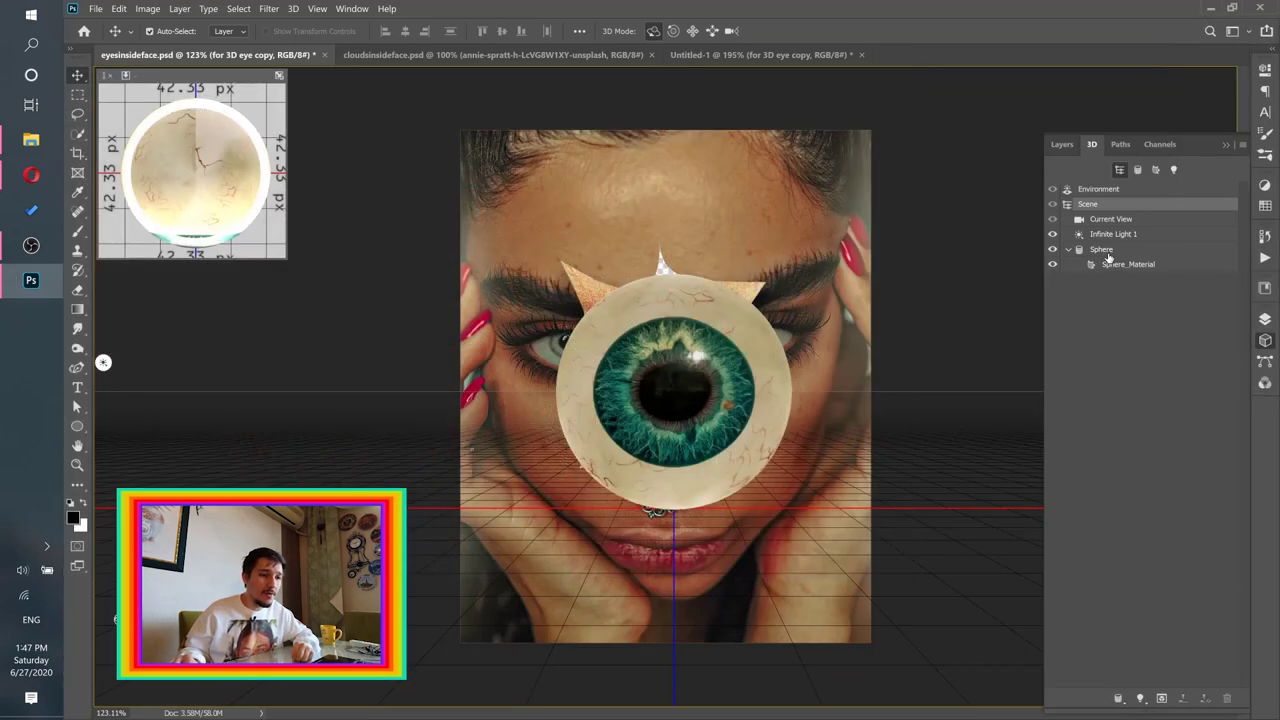
Step: Rotate the for 3D eye copy layer's sphere so the iris faces up and to the right
click(1105, 250)
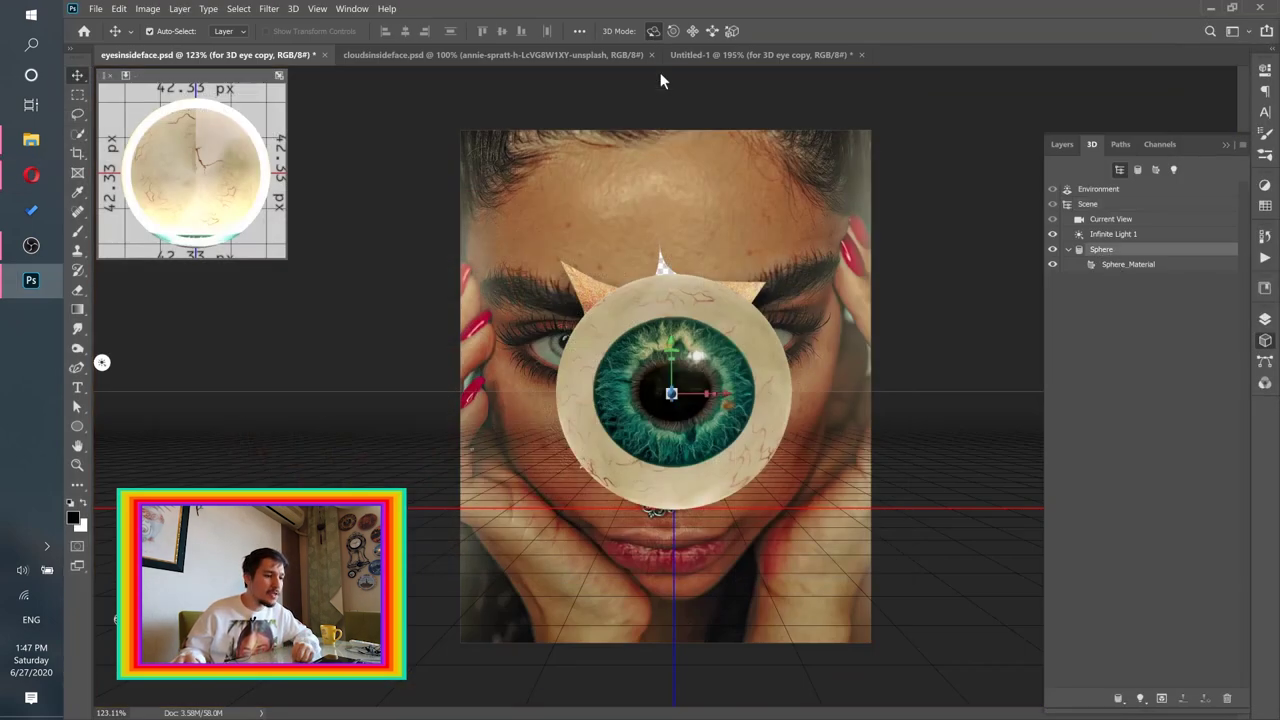
mouse_move(637, 397)
mouse_down()
mouse_move(659, 369)
mouse_move(654, 380)
mouse_up()
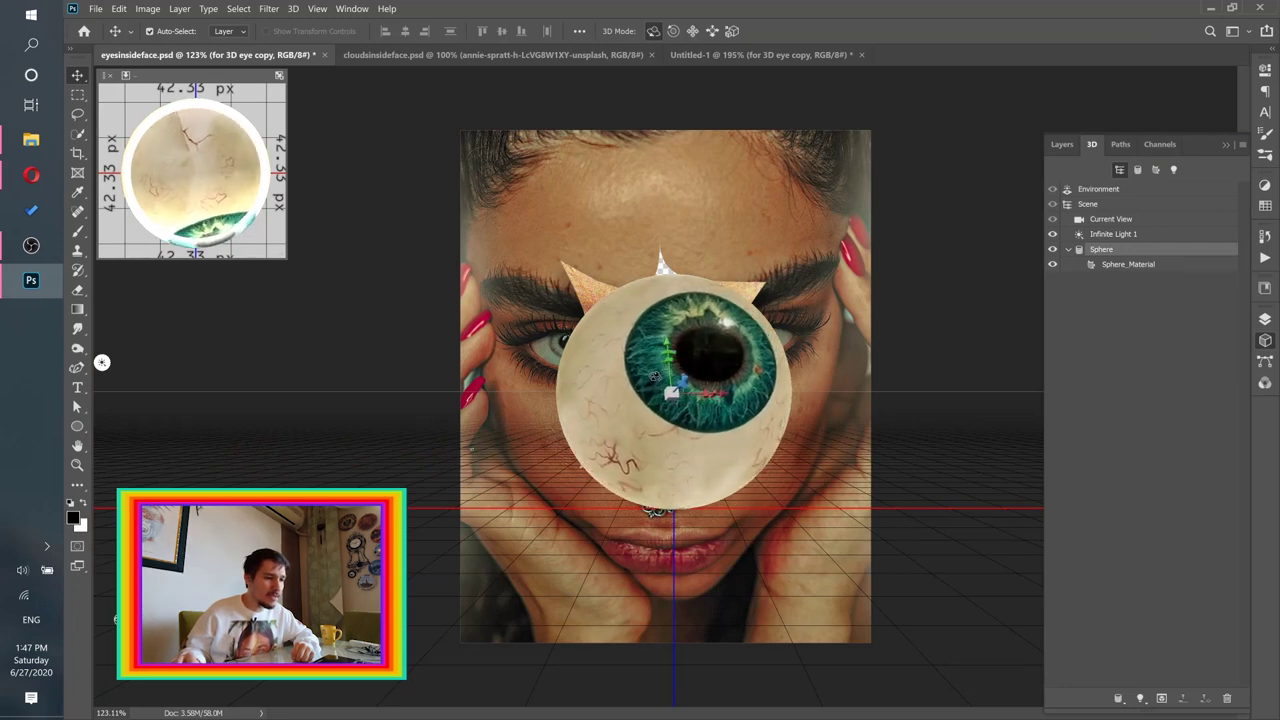
Step: Duplicate the up-right-facing 3D eye layer and convert the duplicate into a Smart Object
click(1062, 144)
right_click(1186, 279)
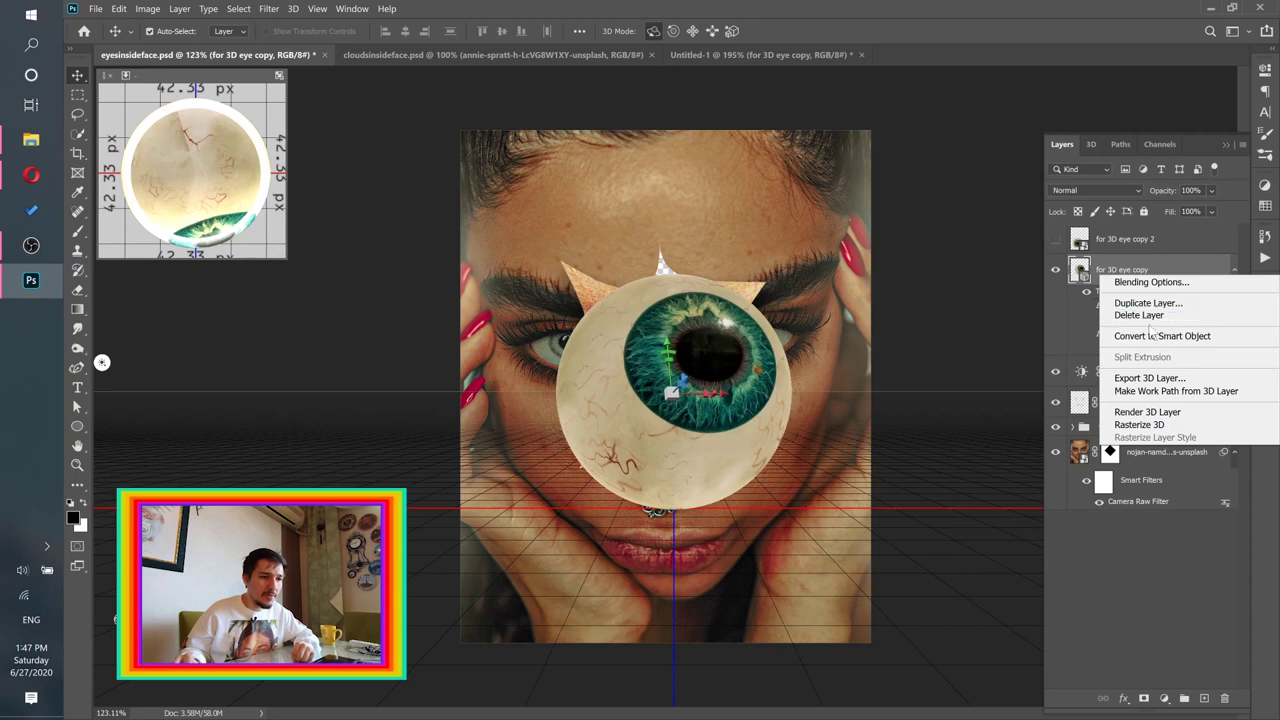
click(1147, 304)
click(797, 204)
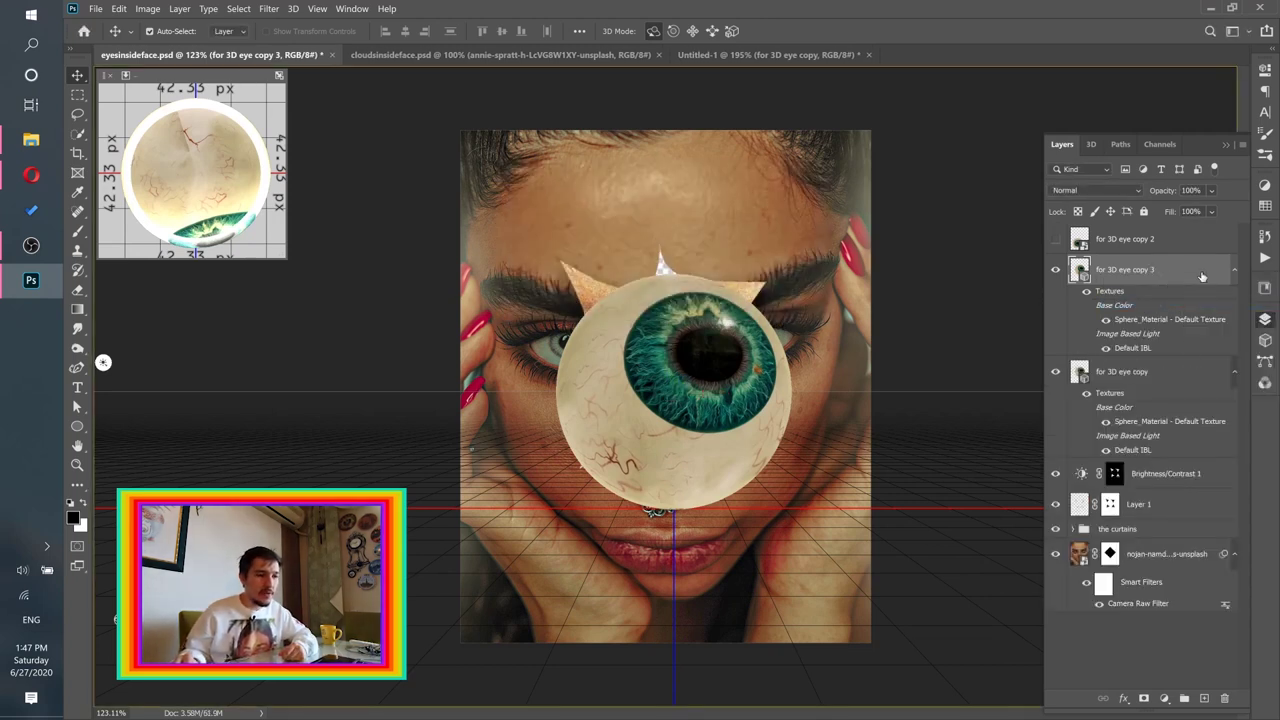
right_click(1201, 272)
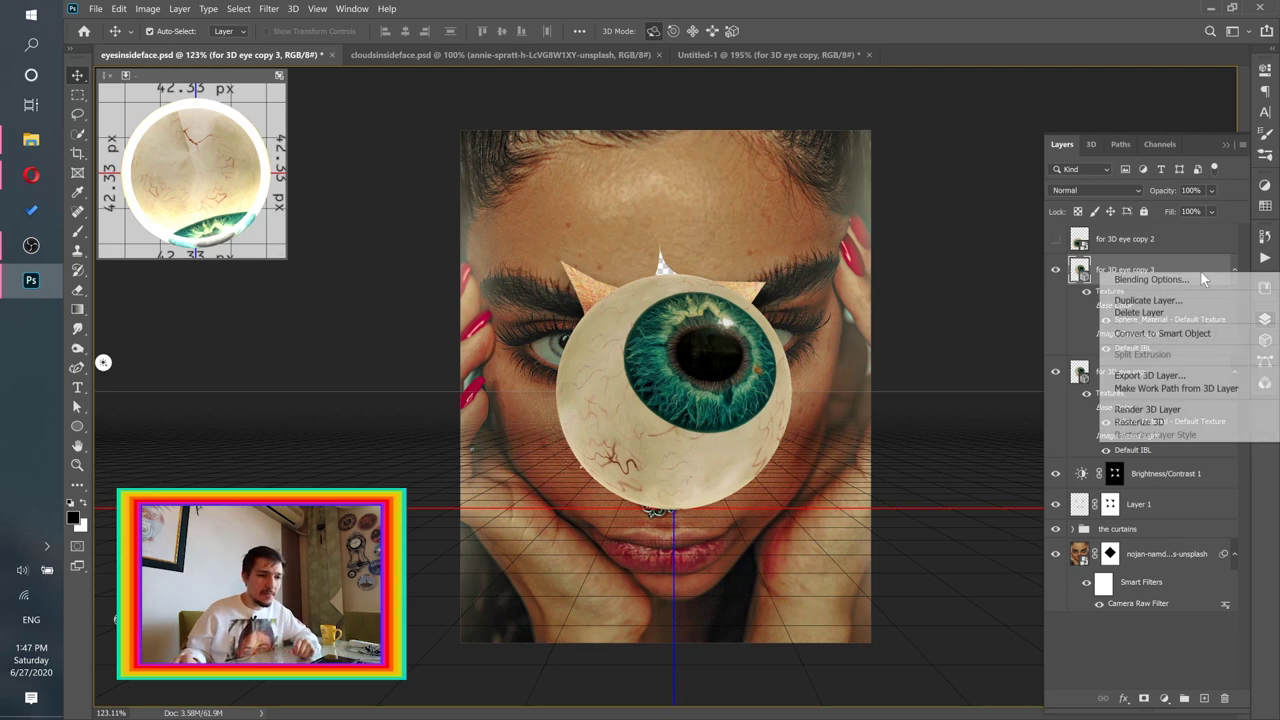
click(1140, 312)
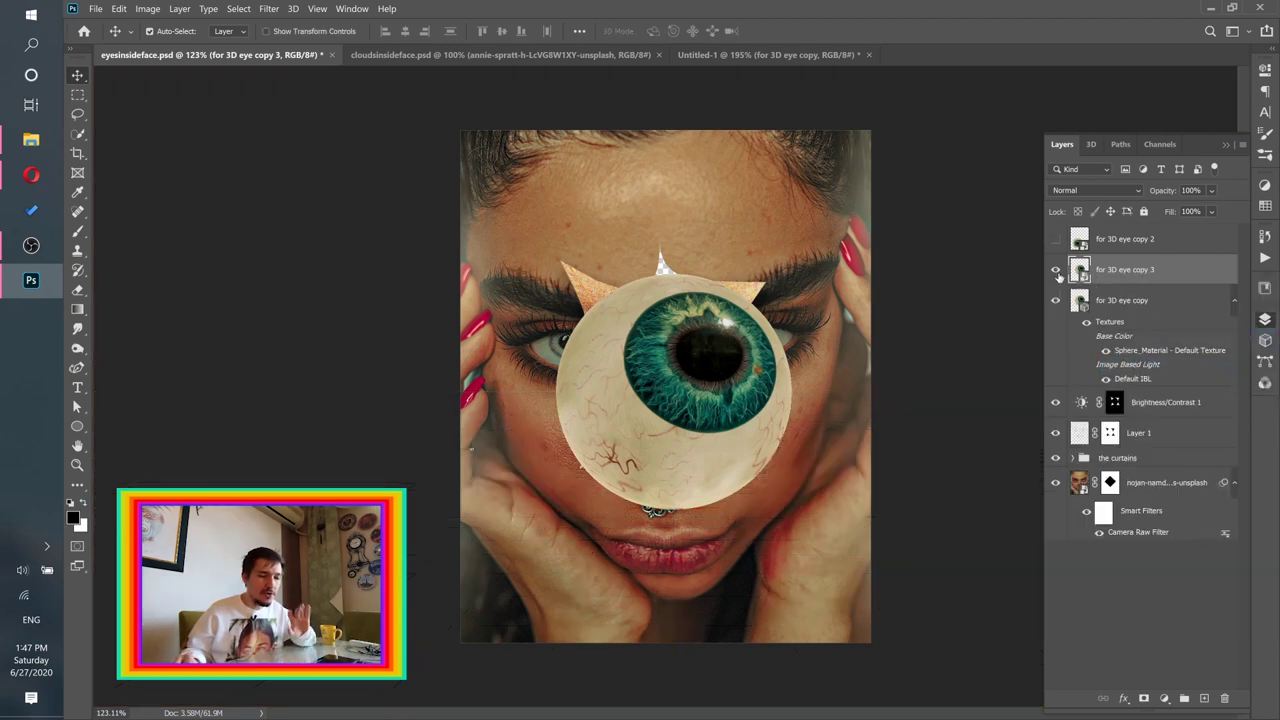
Step: Hide the new Smart Object and rotate the for 3D eye copy layer's sphere so the iris faces down and to the left
click(1122, 300)
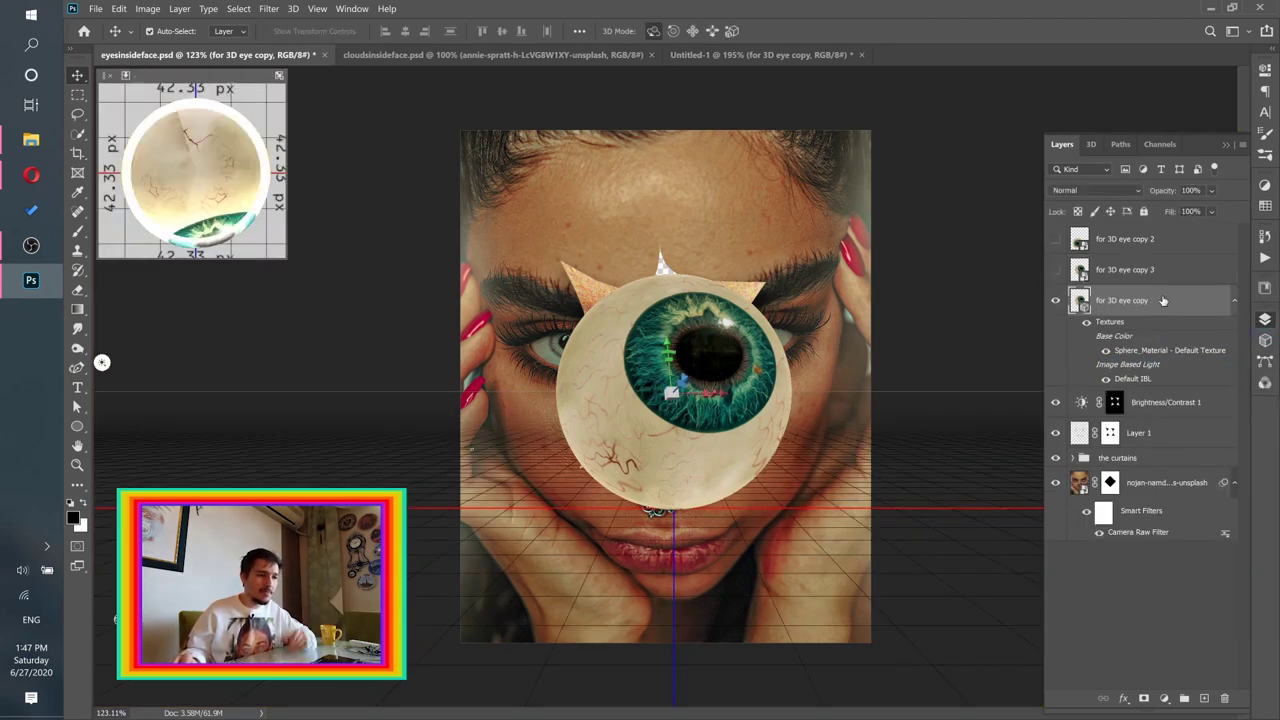
click(1092, 144)
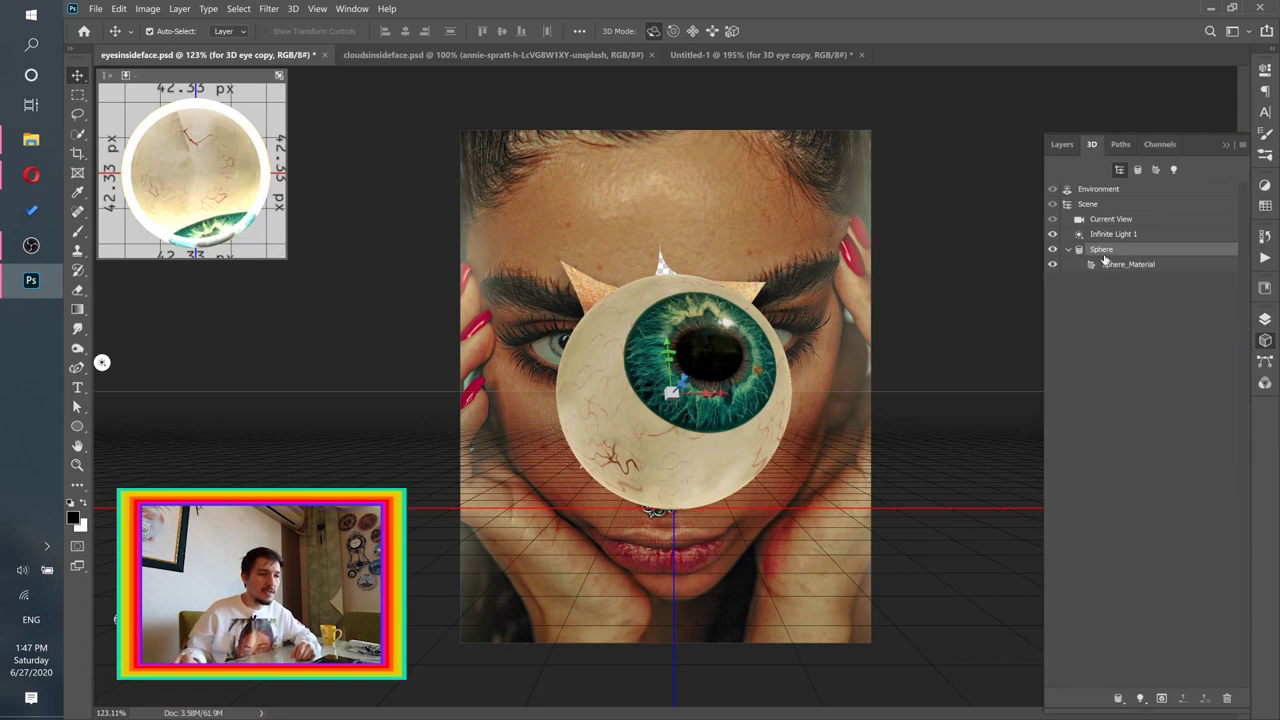
drag(747, 353, 709, 392)
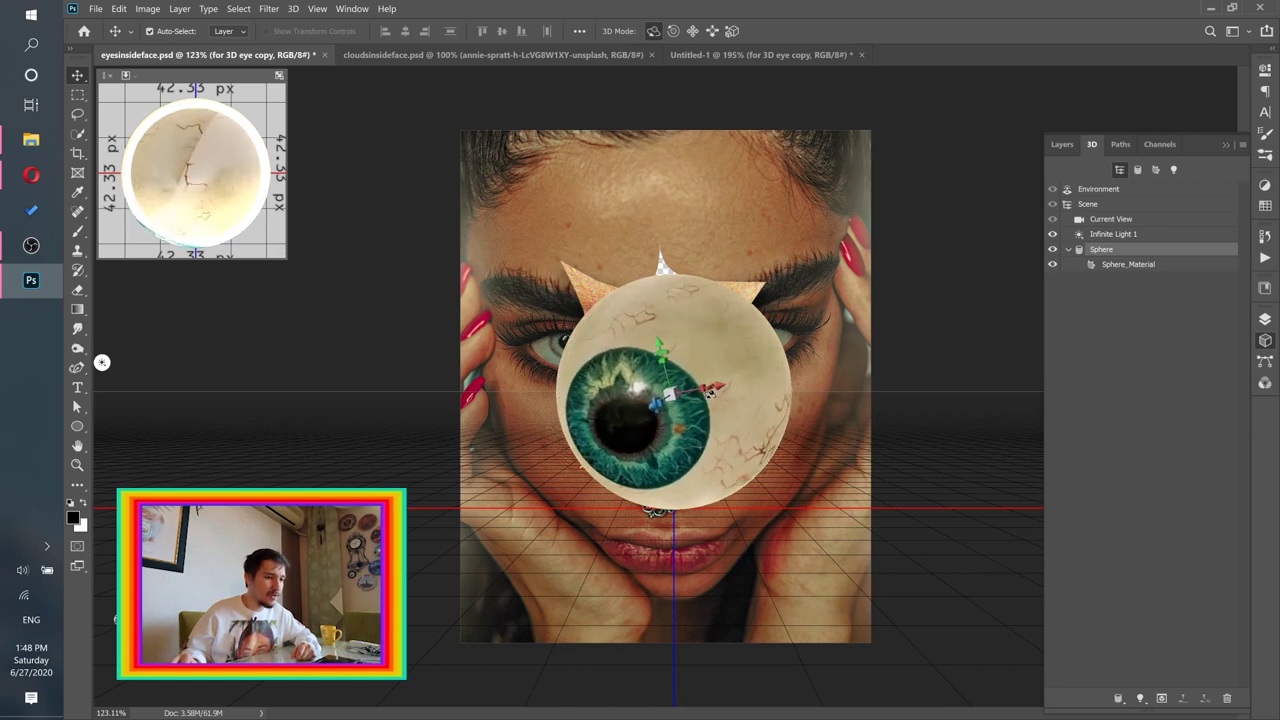
Step: Duplicate the down-left-facing 3D eye layer and convert the duplicate into a Smart Object
click(1062, 144)
right_click(1110, 300)
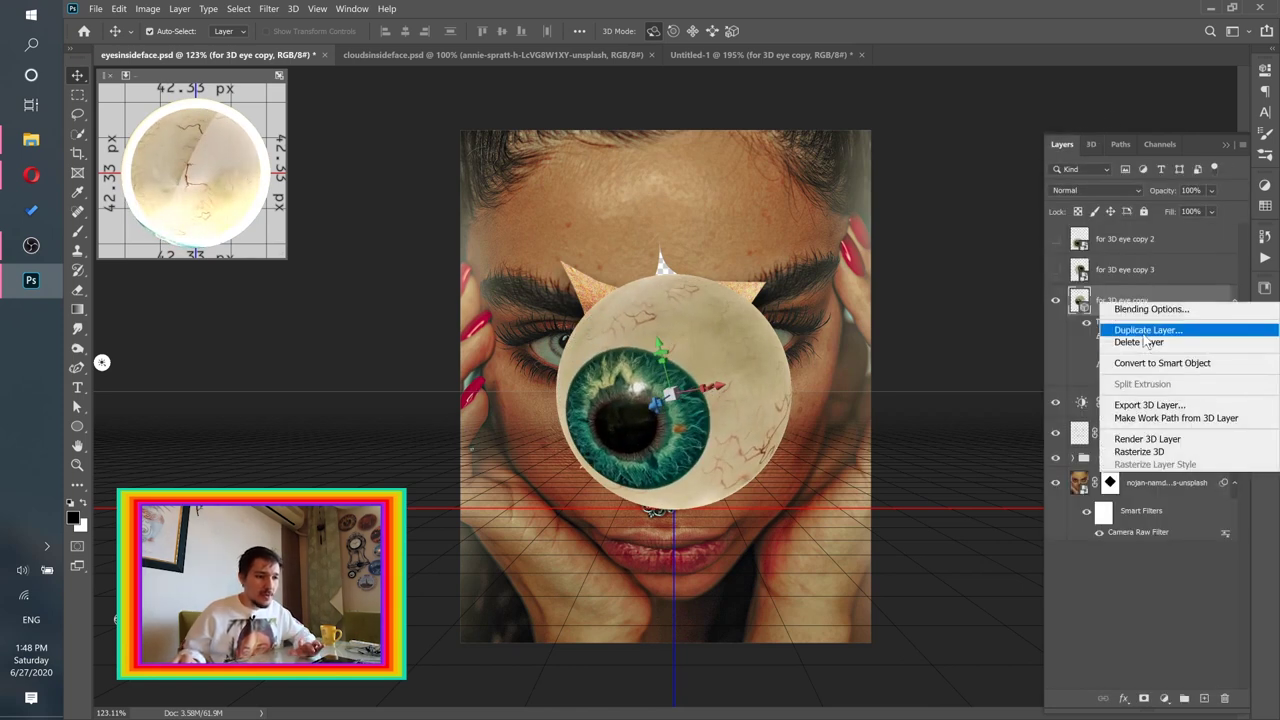
click(1145, 330)
click(792, 203)
right_click(1102, 299)
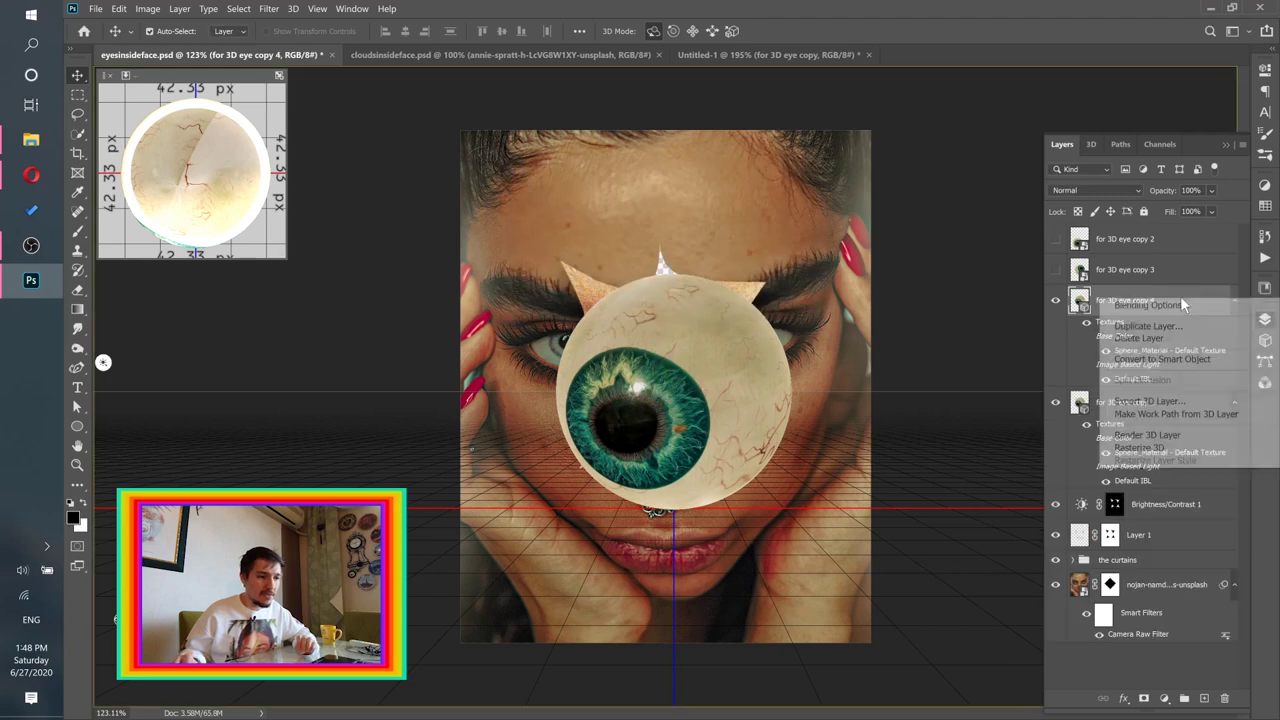
click(1140, 359)
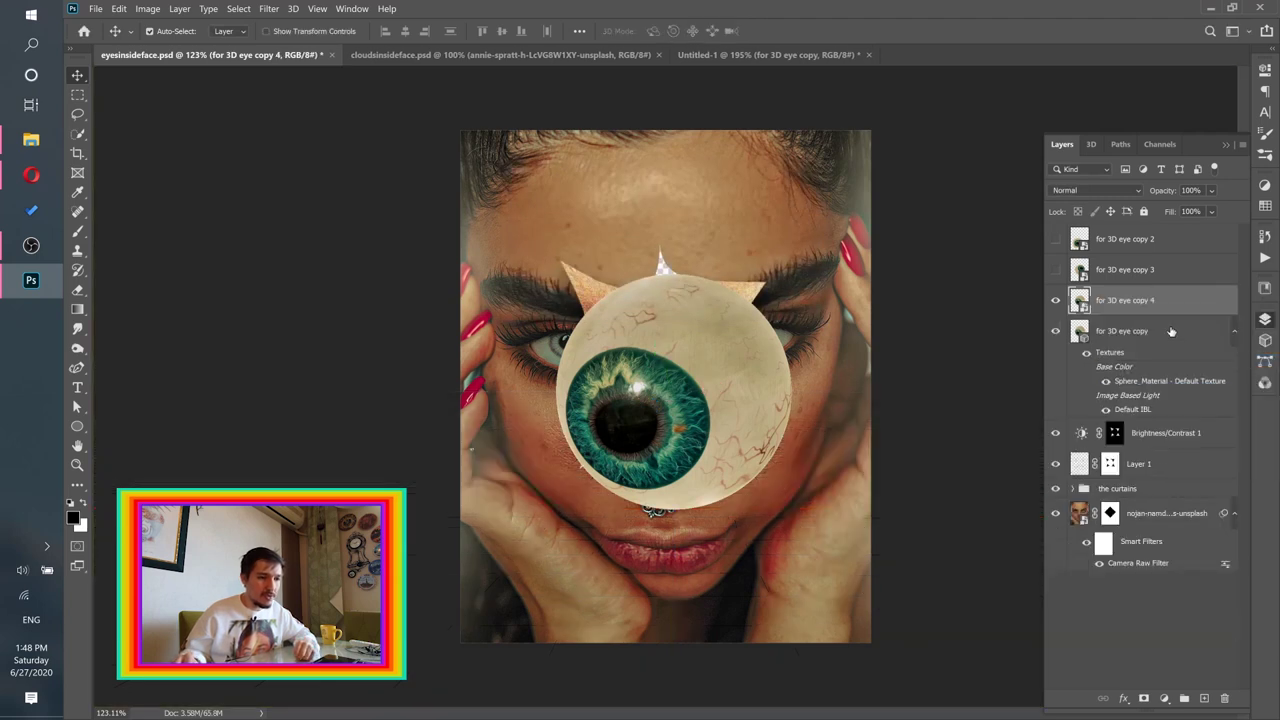
Step: Hide the newest Smart Object, rotate the for 3D eye copy layer's sphere to face upward, and convert that layer into a Smart Object
click(1171, 331)
click(1091, 144)
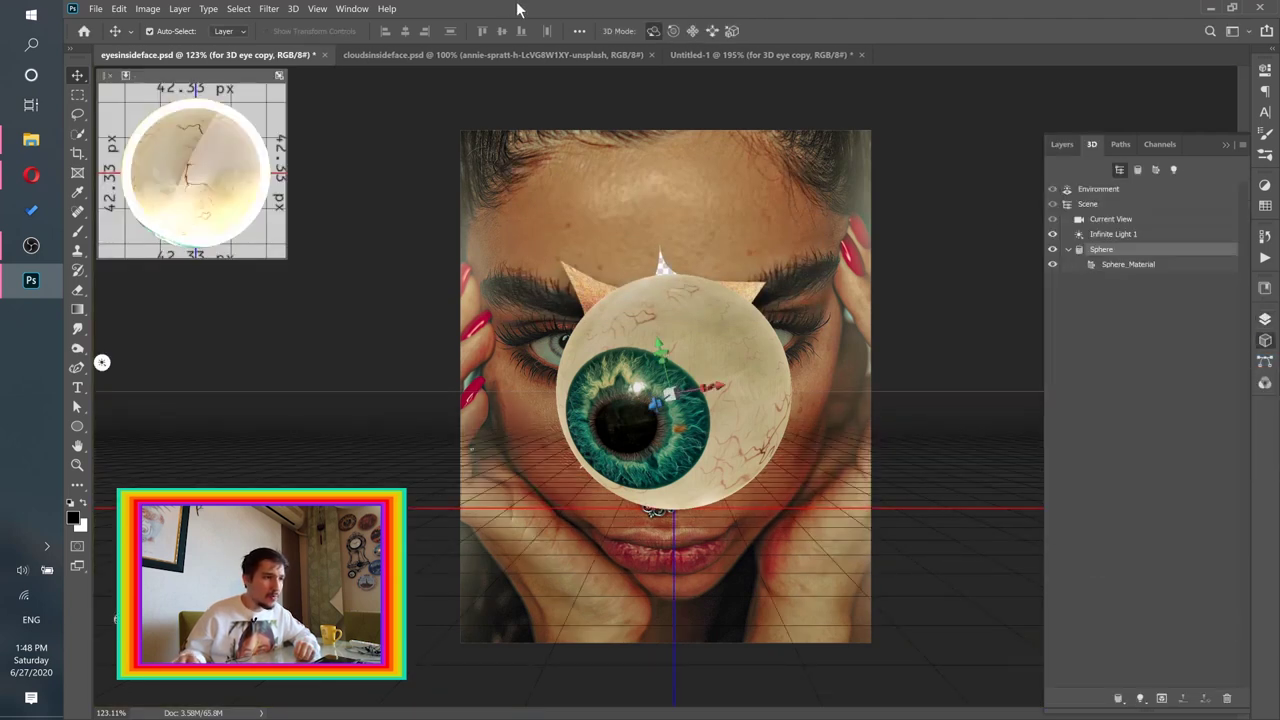
drag(725, 348, 749, 284)
click(1062, 144)
right_click(1177, 338)
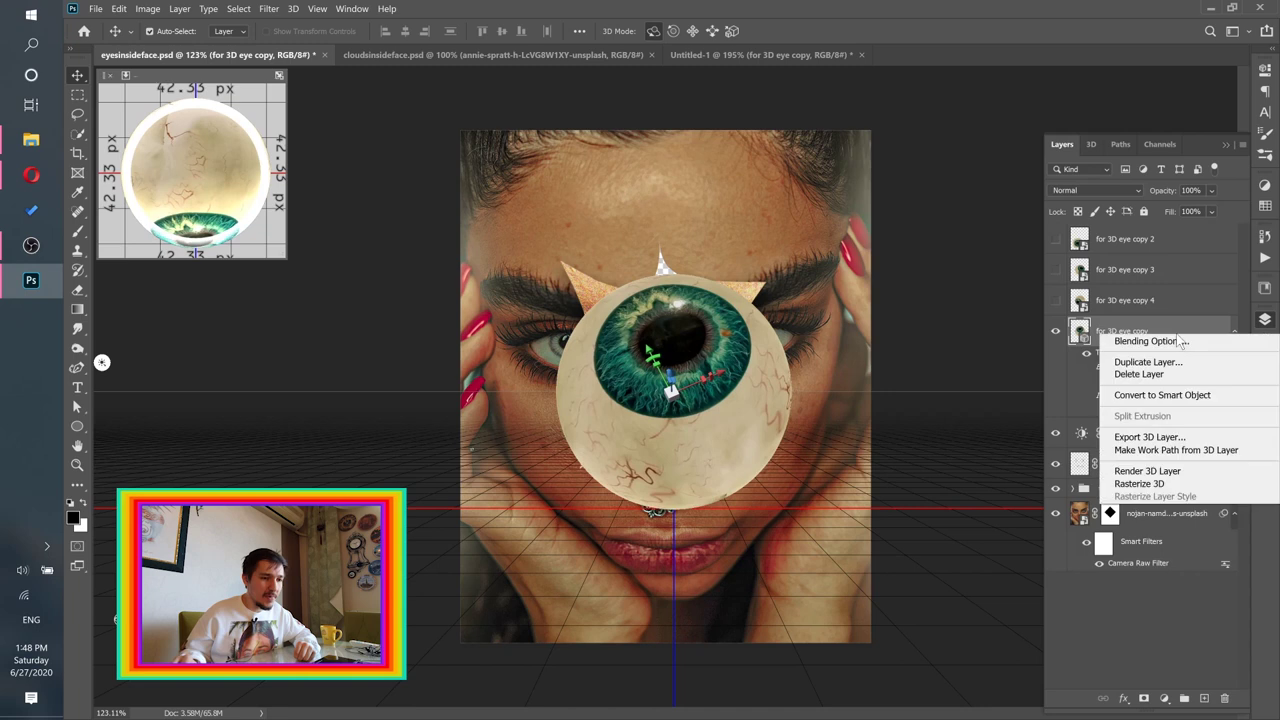
click(1150, 397)
Step: Show the three hidden eye Smart Objects and move for 3D eye copy 2 back up over the other eyes
click(1055, 300)
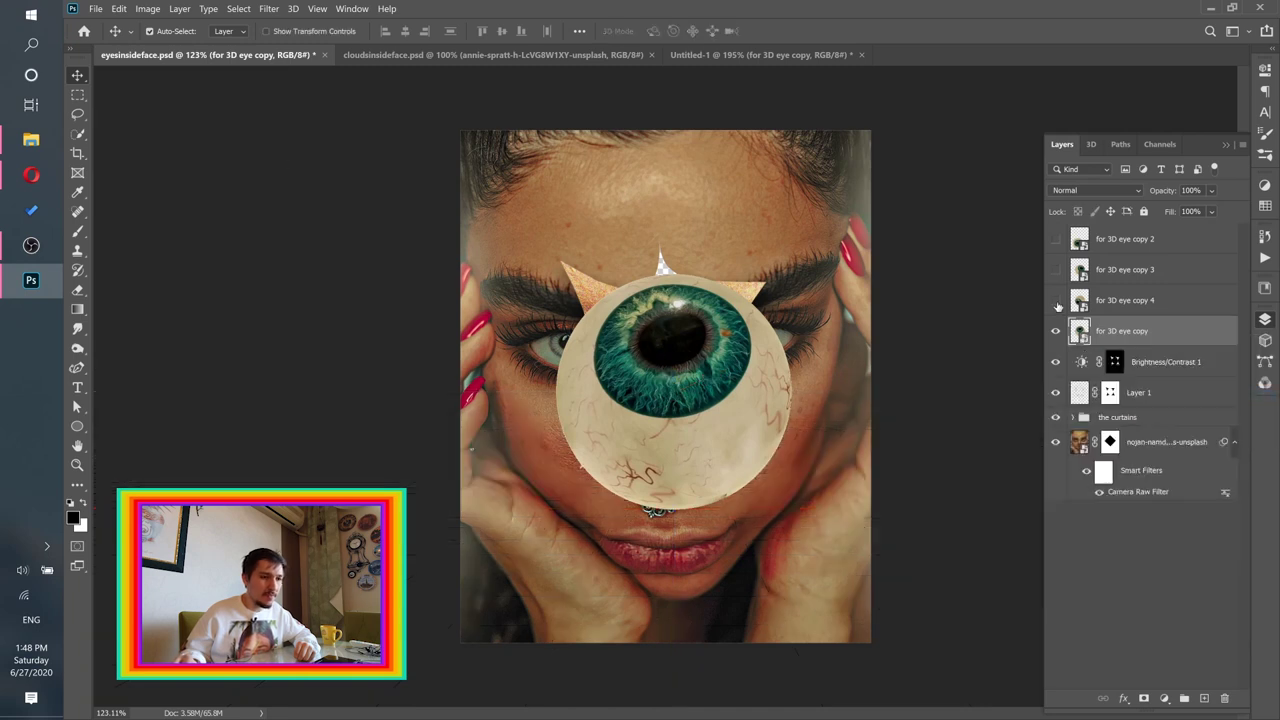
click(1055, 269)
click(1055, 238)
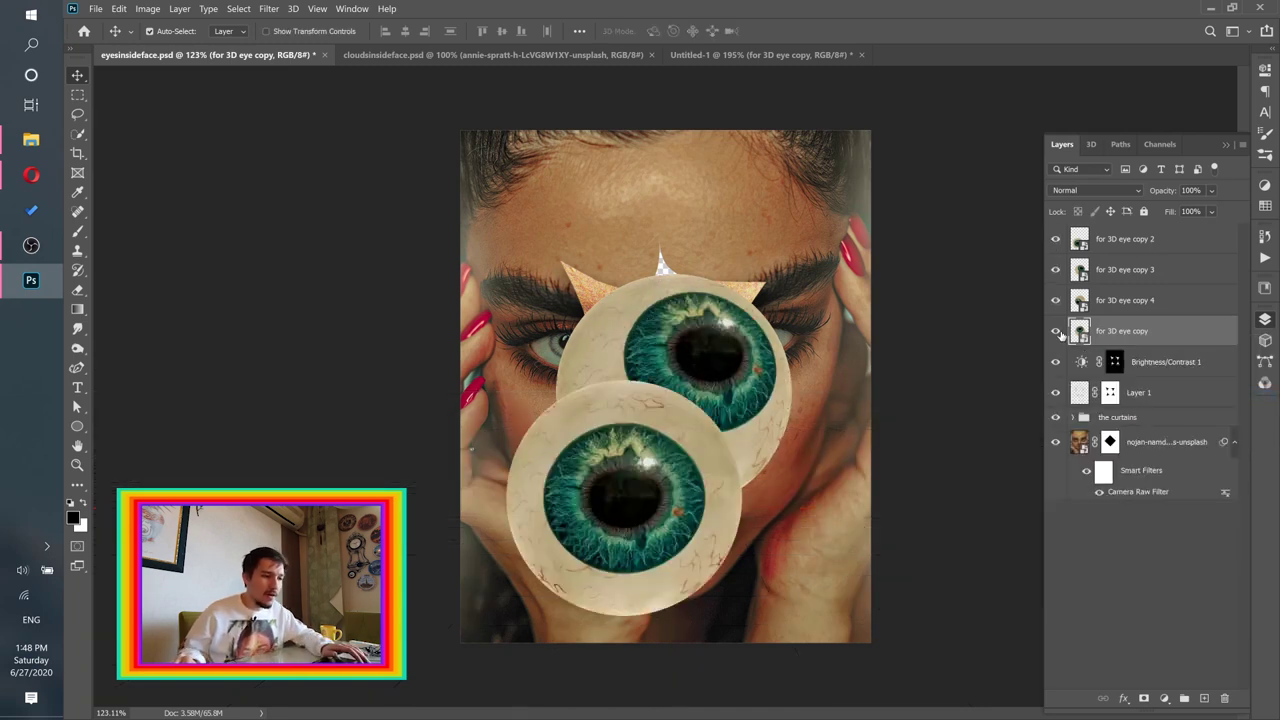
drag(668, 513, 717, 404)
Step: Scale all four eye Smart Objects down together proportionally to about 22% of their original size
click(1188, 244)
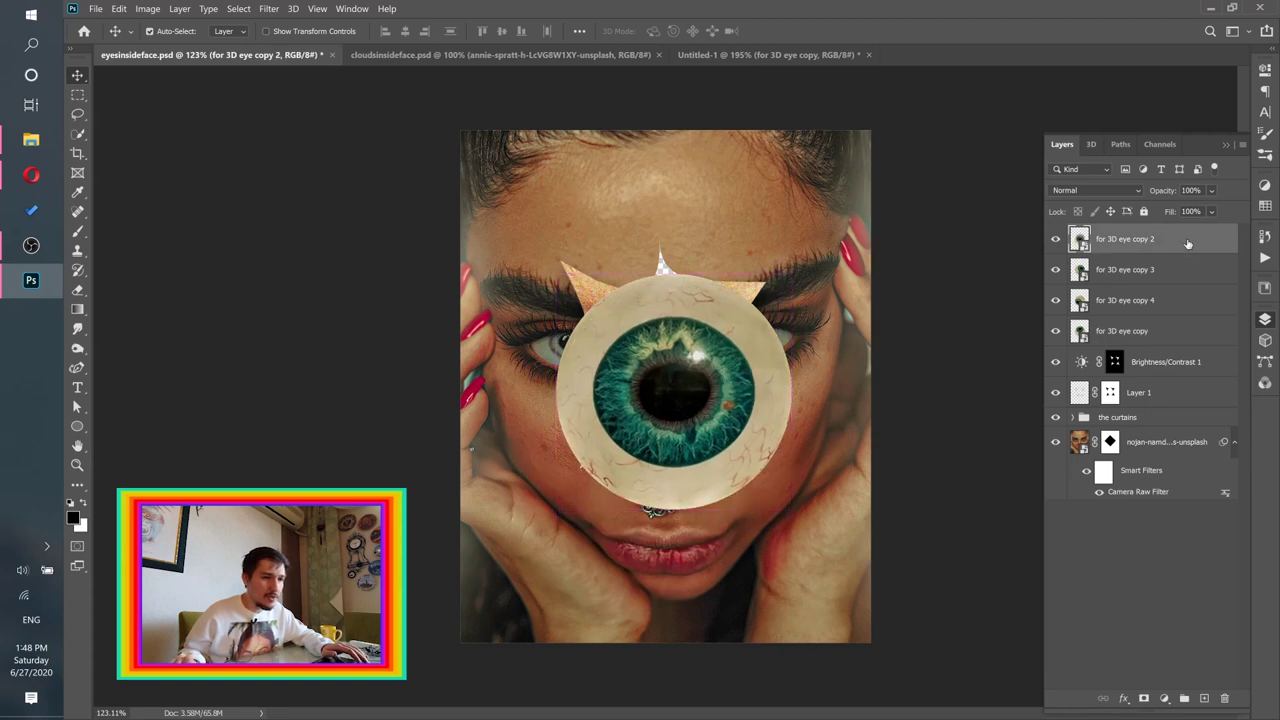
shift+click(1181, 342)
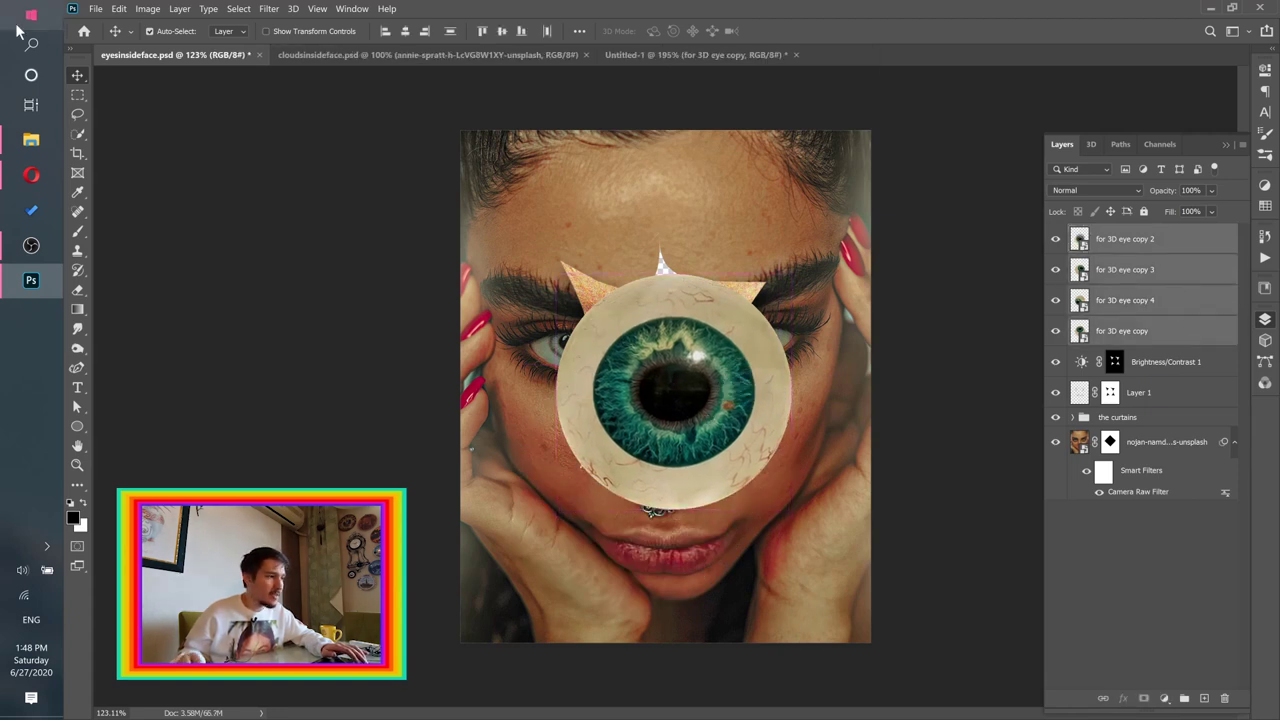
click(126, 10)
click(166, 309)
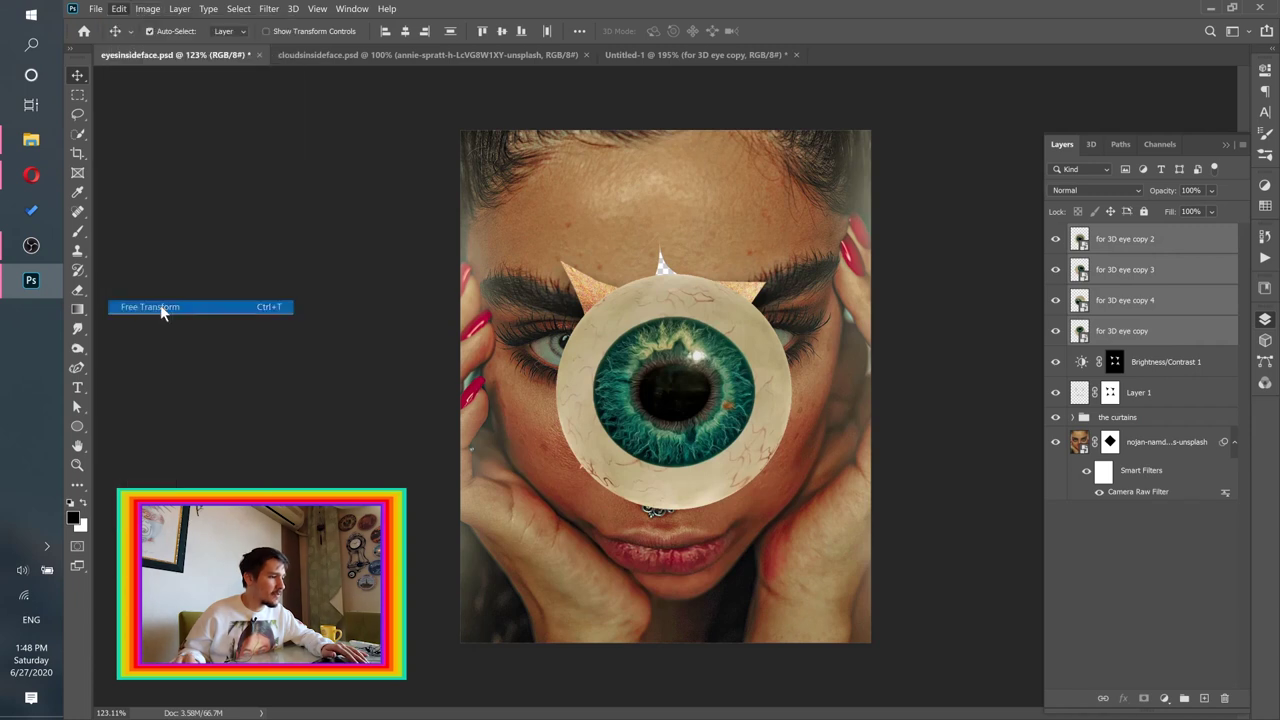
drag(790, 392, 706, 397)
key(ctrl+z)
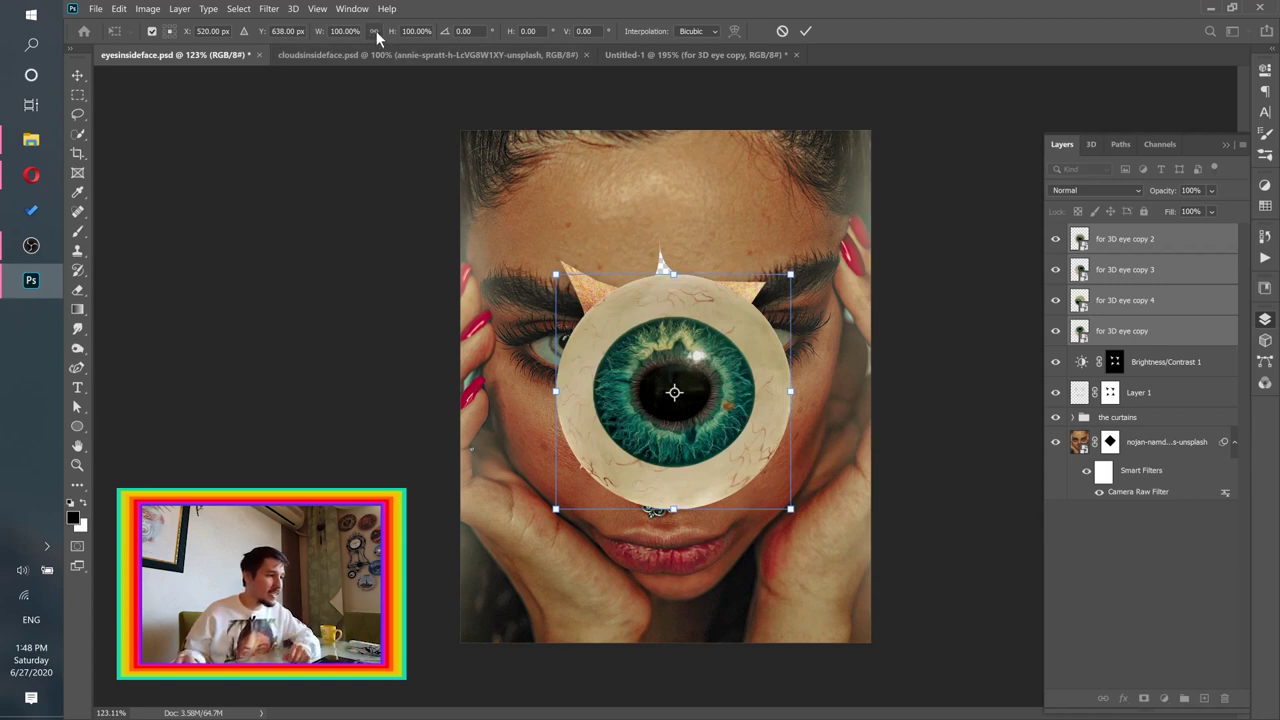
drag(790, 392, 661, 393)
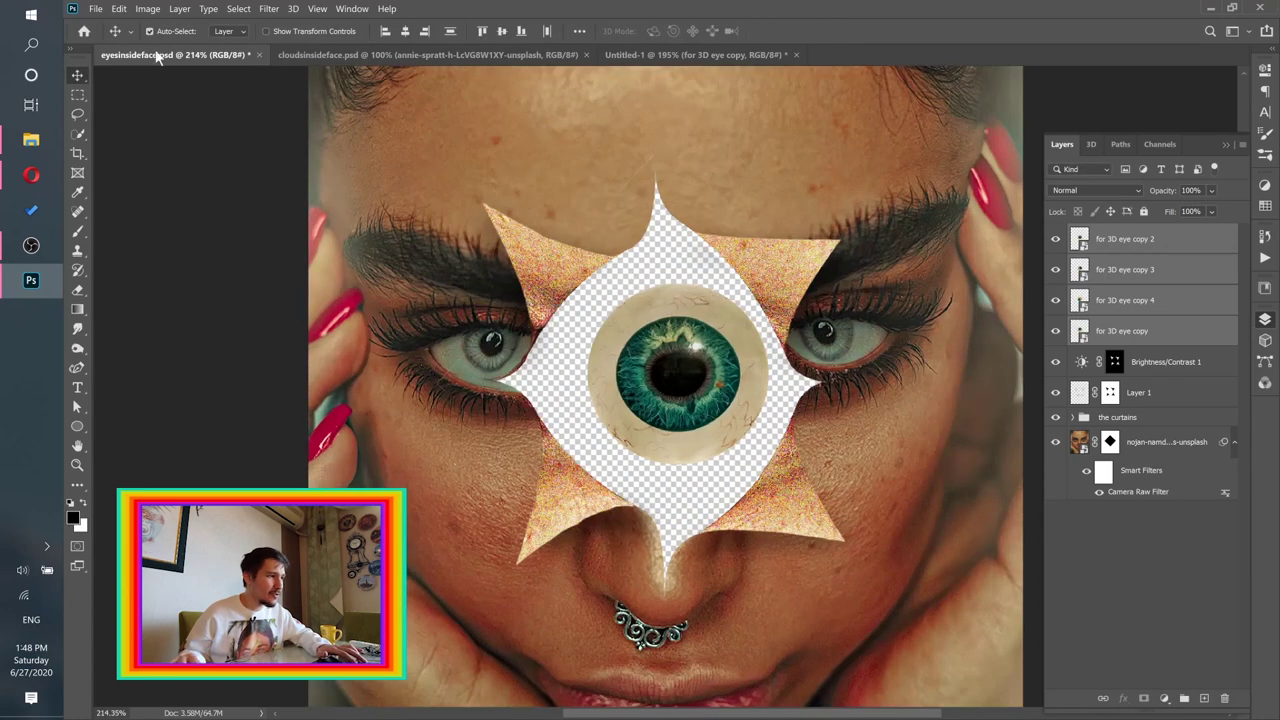
click(118, 8)
click(162, 300)
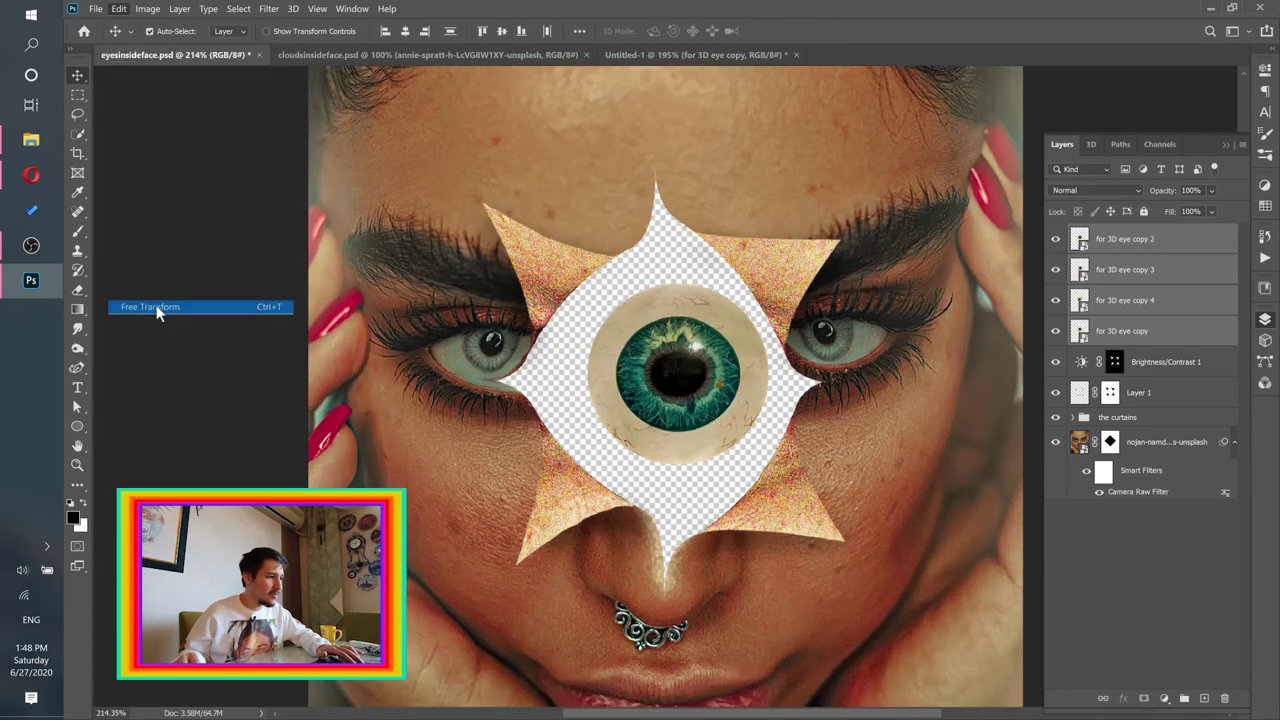
click(808, 31)
Step: Spread the four small eyes apart individually across the face's cut-out
click(1086, 537)
drag(706, 376, 640, 468)
drag(722, 382, 762, 392)
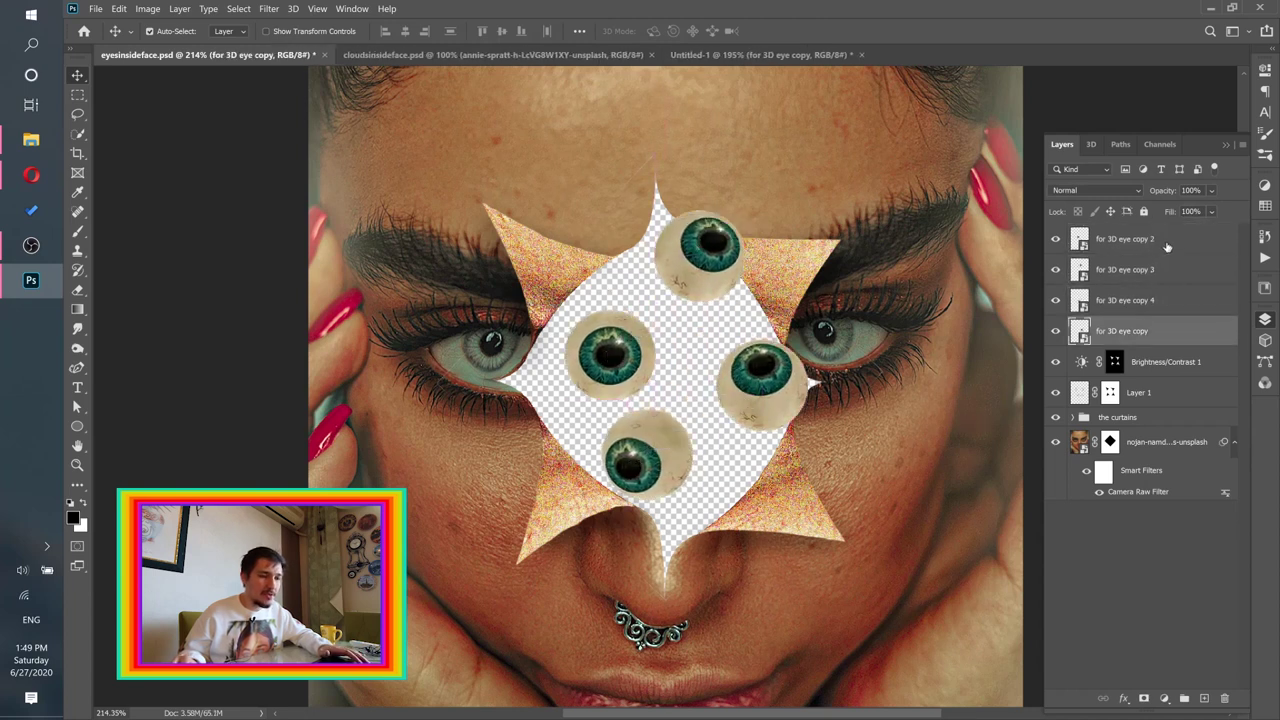
Step: Place the four eye layers beneath the curtains group and directly above the face photo layer
shift+click(1162, 240)
drag(1160, 234, 1160, 440)
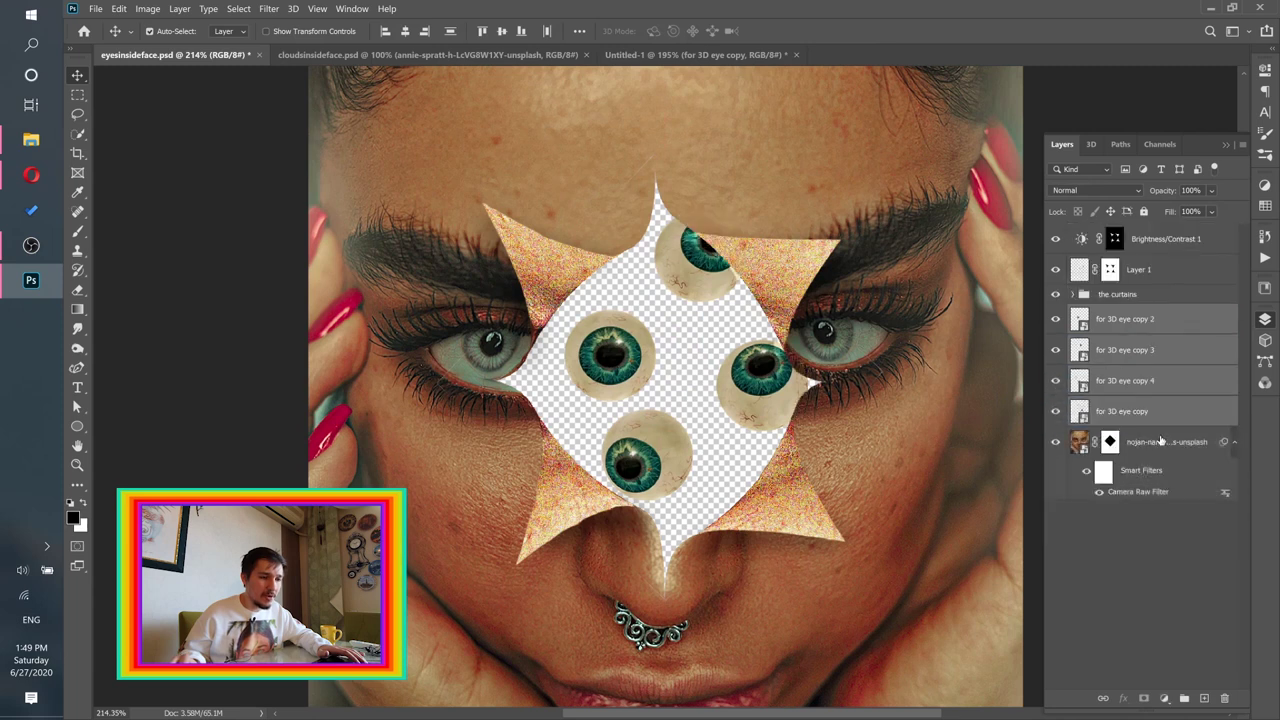
click(1120, 577)
drag(718, 262, 654, 331)
key(ctrl+z)
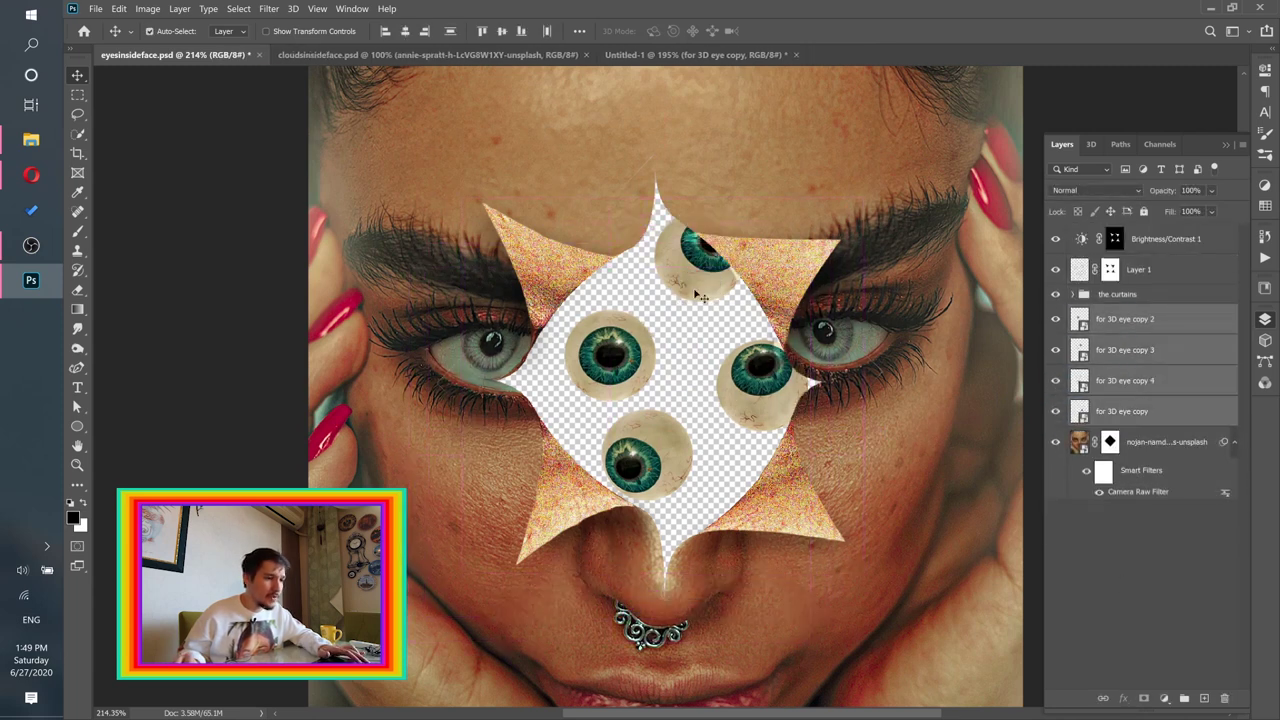
click(1117, 573)
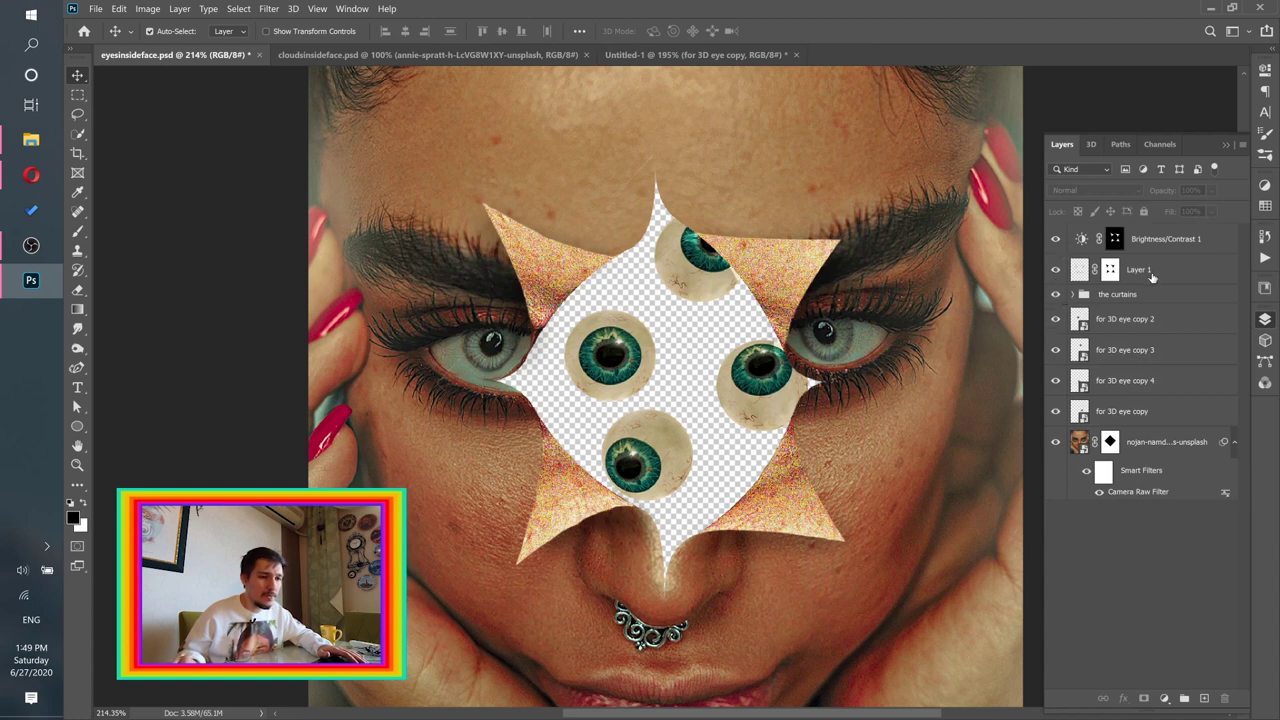
Step: Hide the Brightness/Contrast 1 adjustment and Layer 1
click(1128, 320)
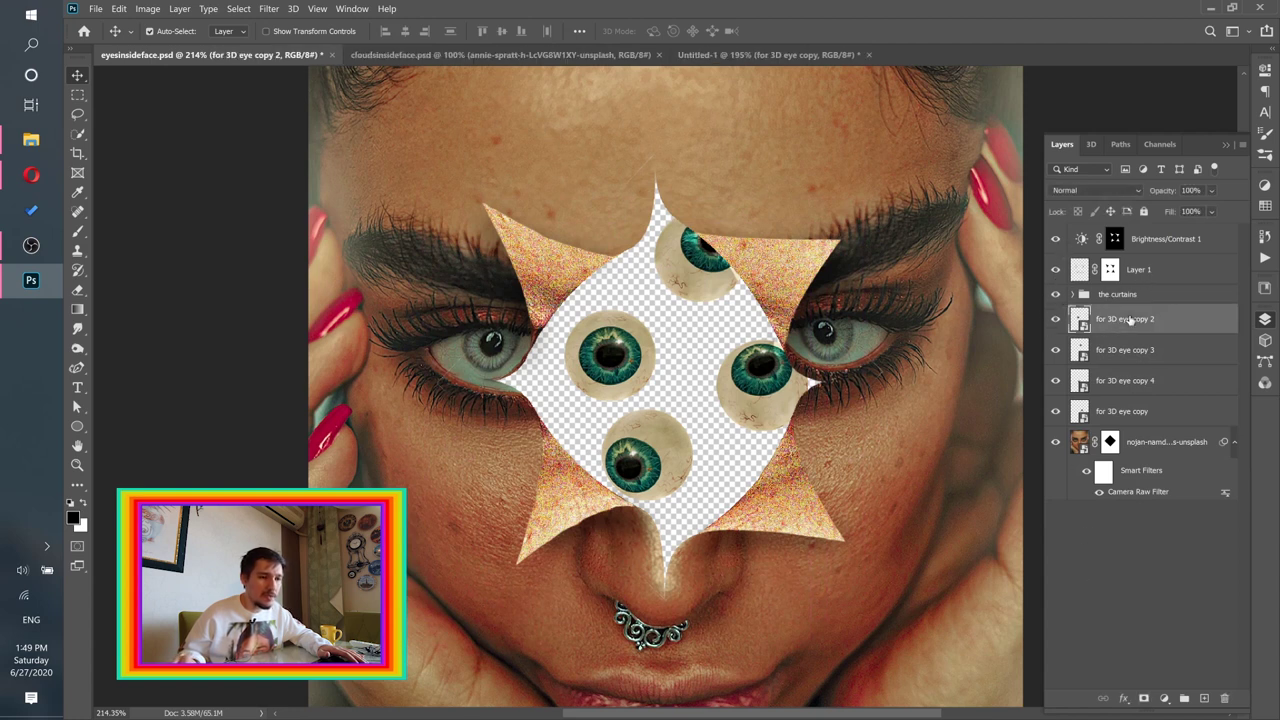
click(1054, 239)
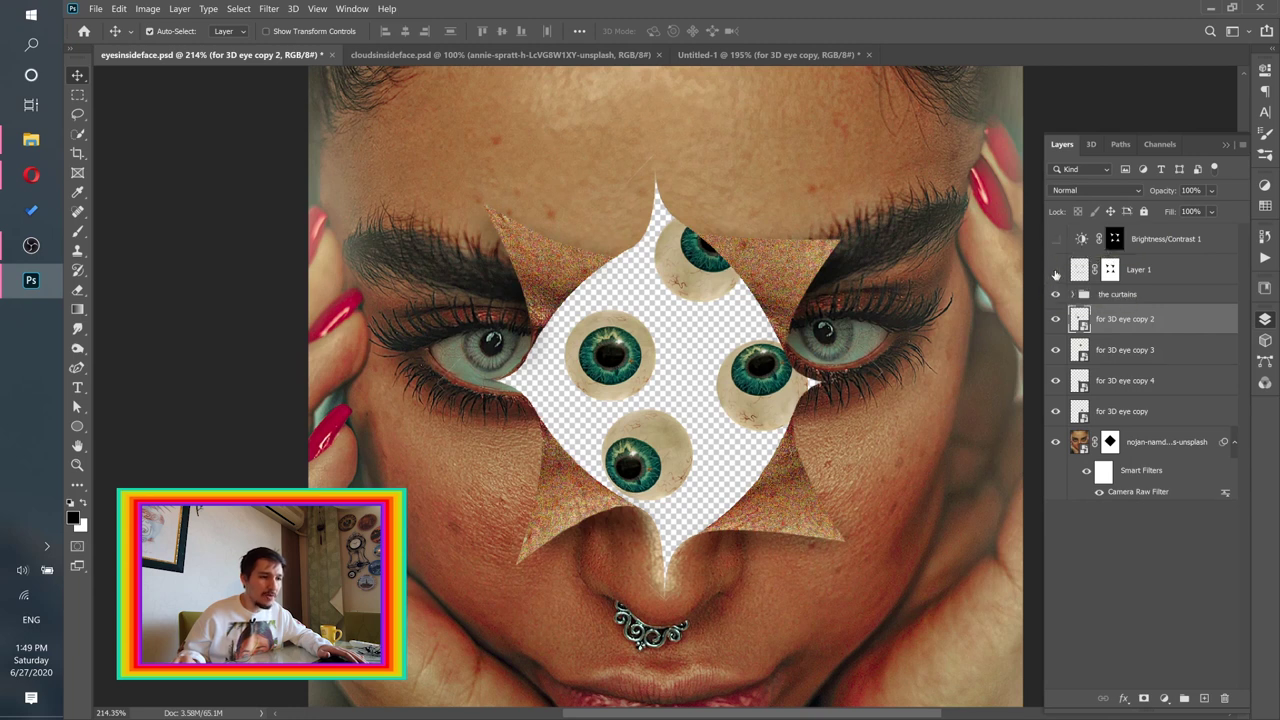
click(1055, 270)
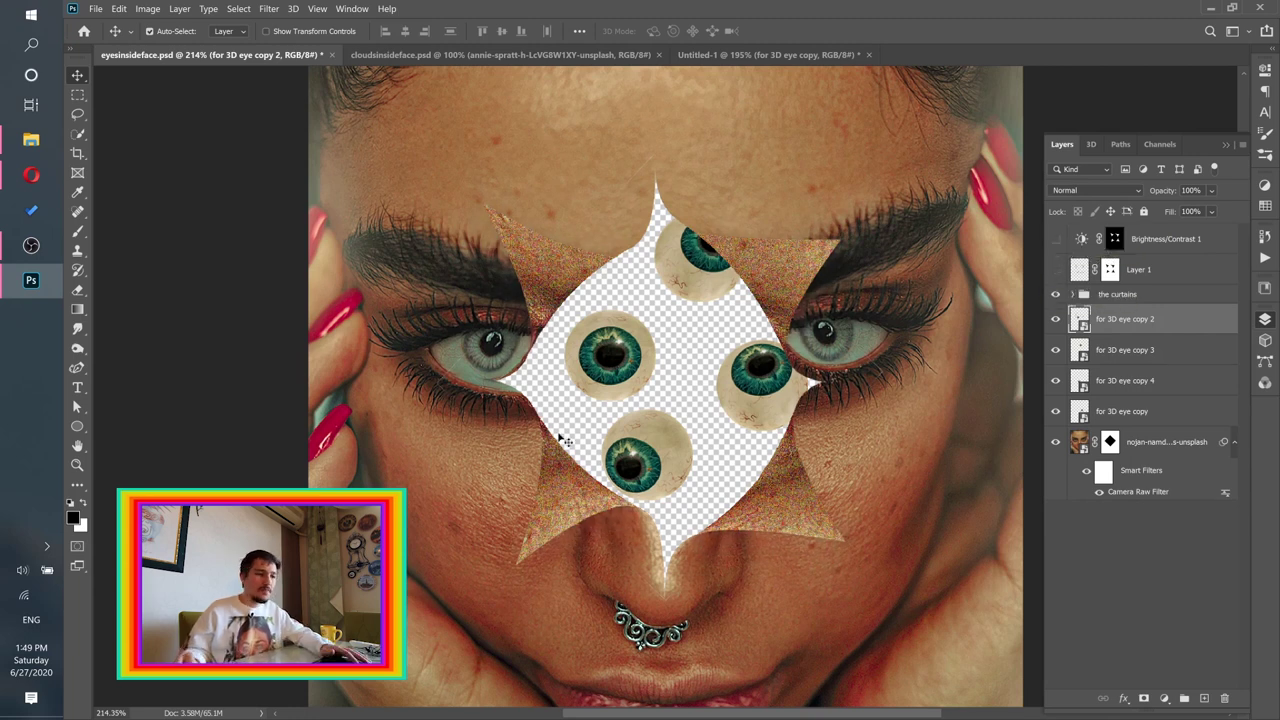
Step: Duplicate the top eye into the cut-out's left corner and the centre-left eye onto its lower-right edge
click(683, 281)
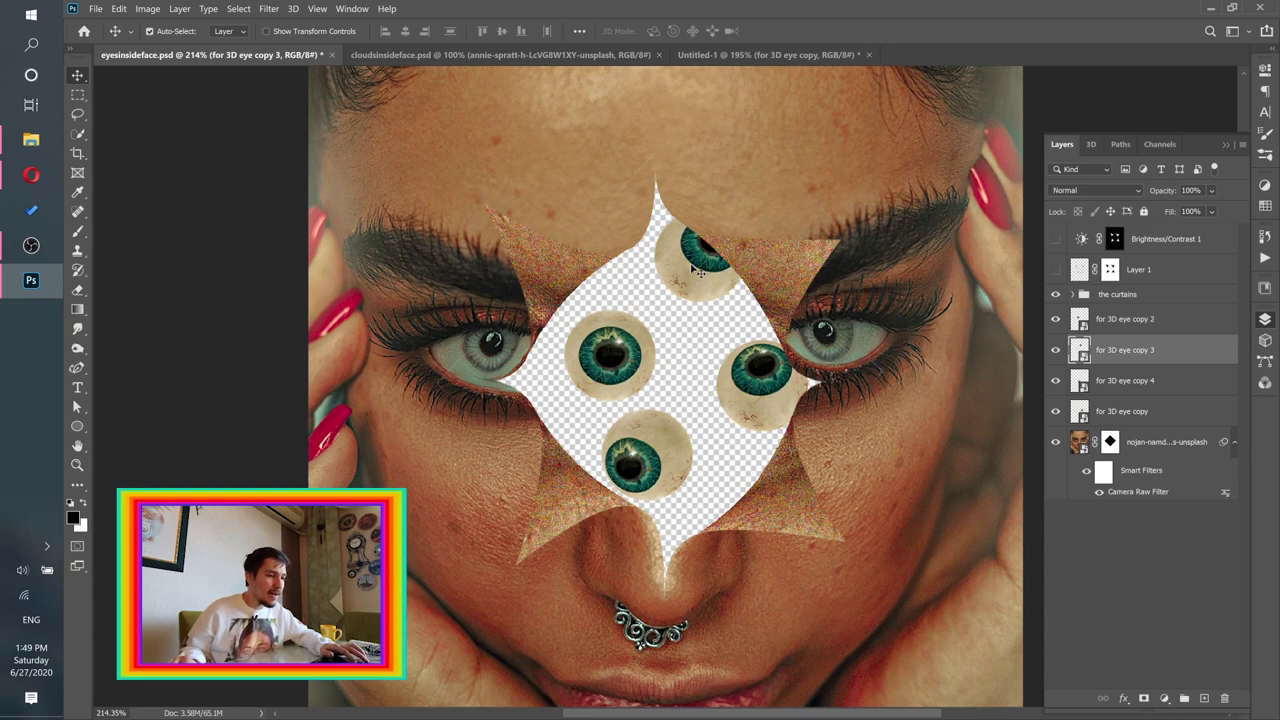
drag(698, 266, 522, 410)
drag(615, 358, 742, 463)
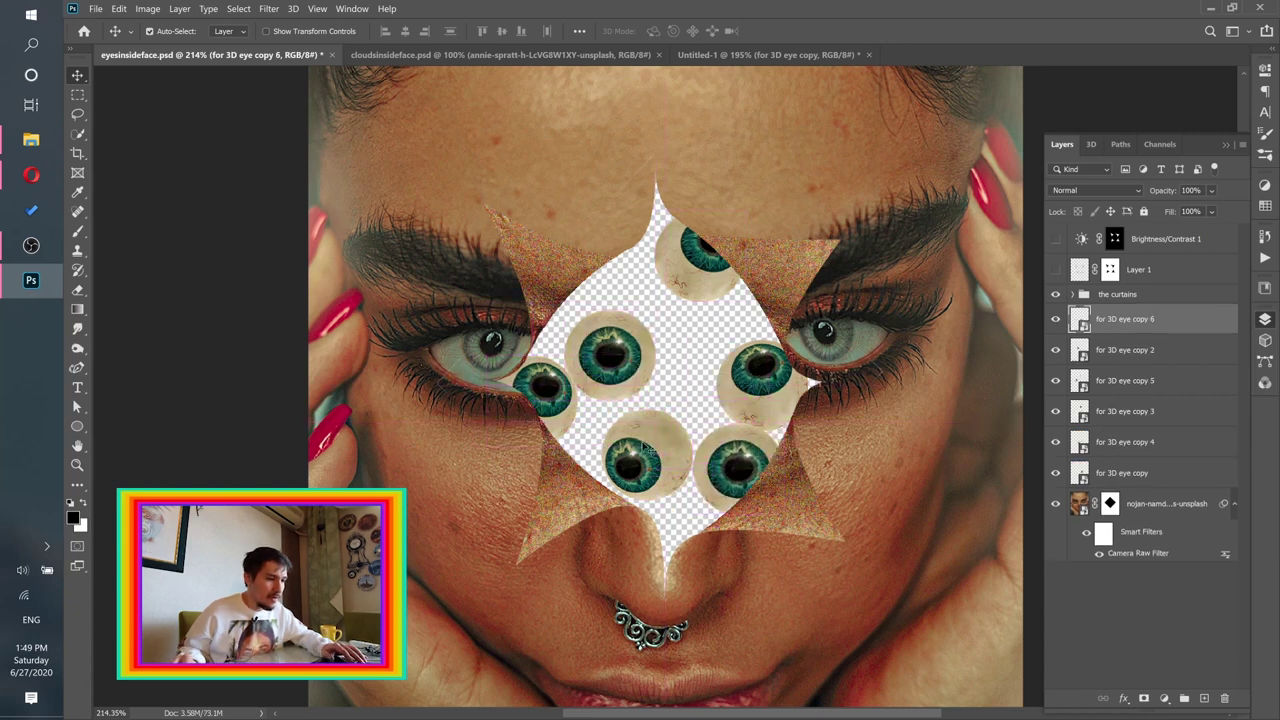
Step: Duplicate the bottom eye onto the cut-out's upper-right edge and rotate the duplicate clockwise
drag(655, 465, 755, 320)
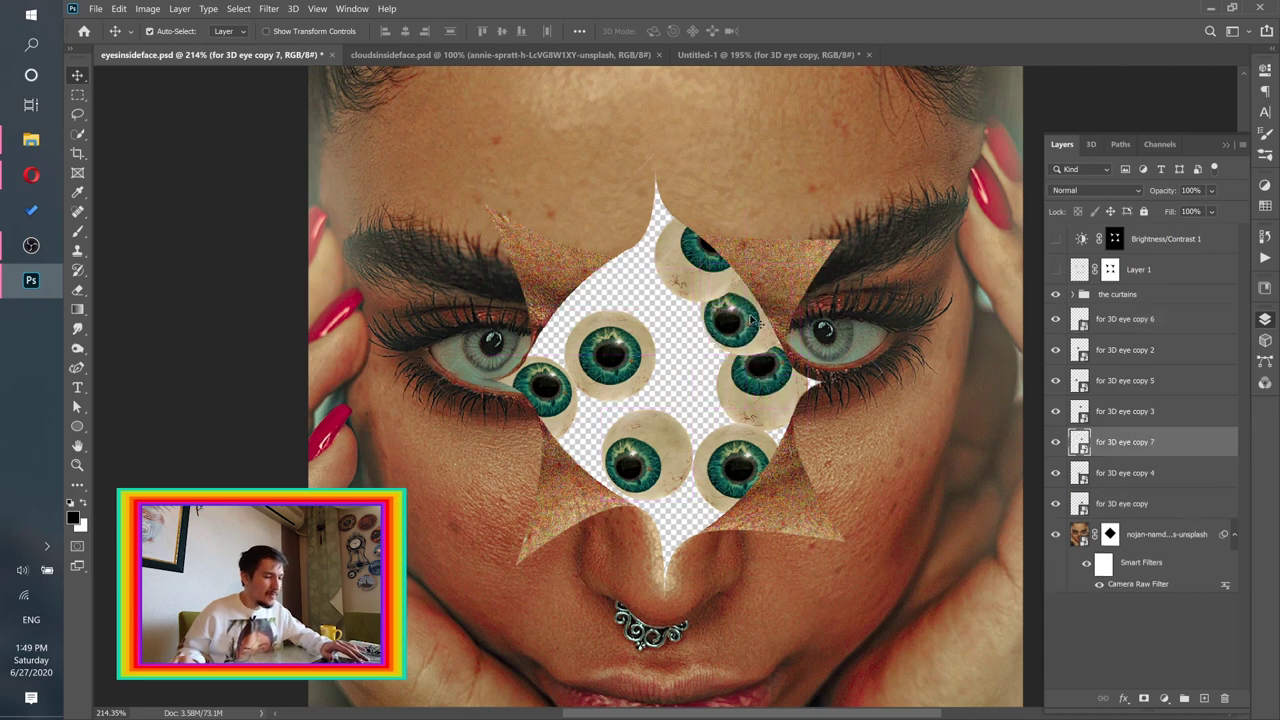
key(ctrl+t)
drag(790, 215, 805, 265)
click(783, 31)
Step: Duplicate two more eyes into the cut-out's upper-left edge and top tip, rotating the upper-left one counterclockwise
drag(762, 384, 624, 274)
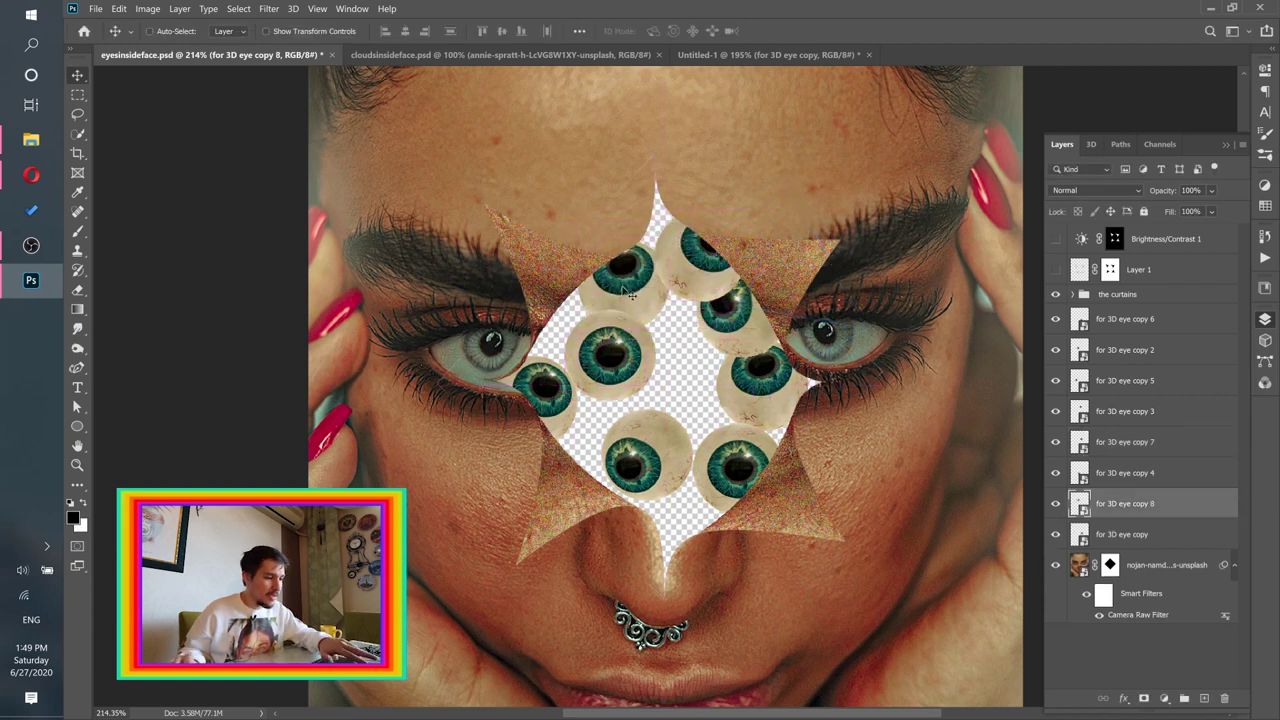
key(ctrl+t)
drag(614, 158, 543, 206)
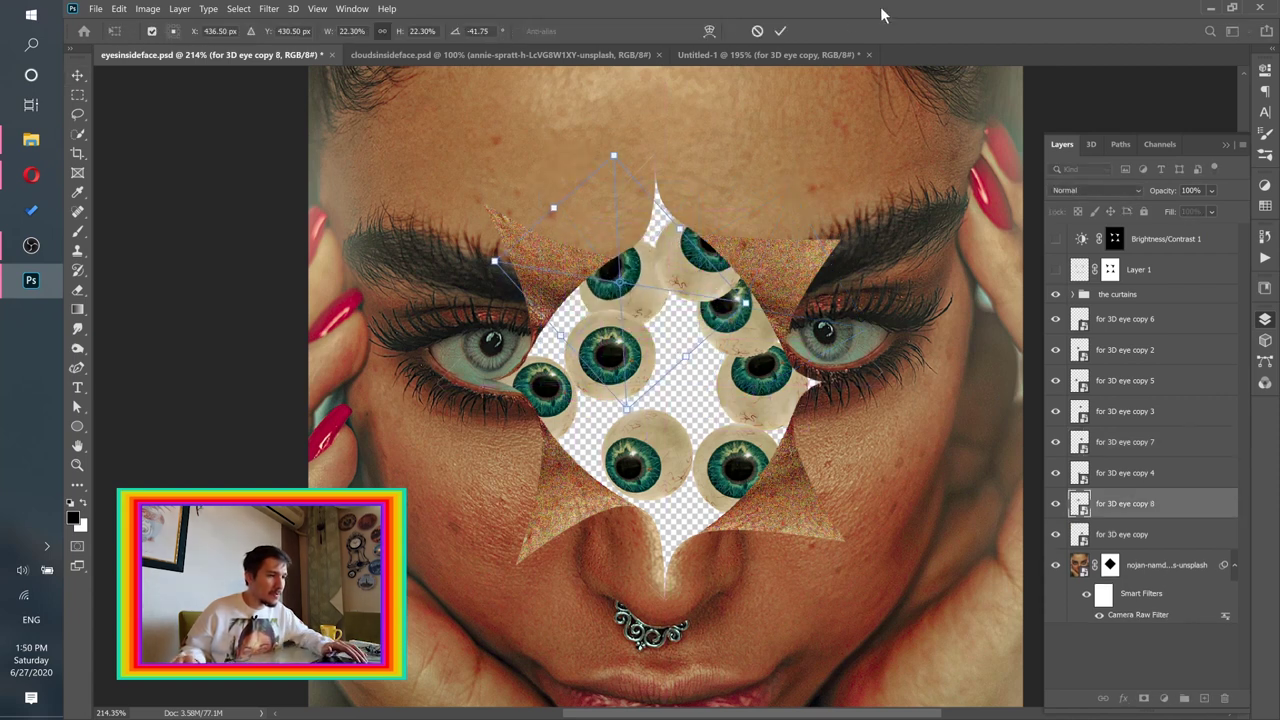
click(780, 31)
drag(633, 287, 648, 193)
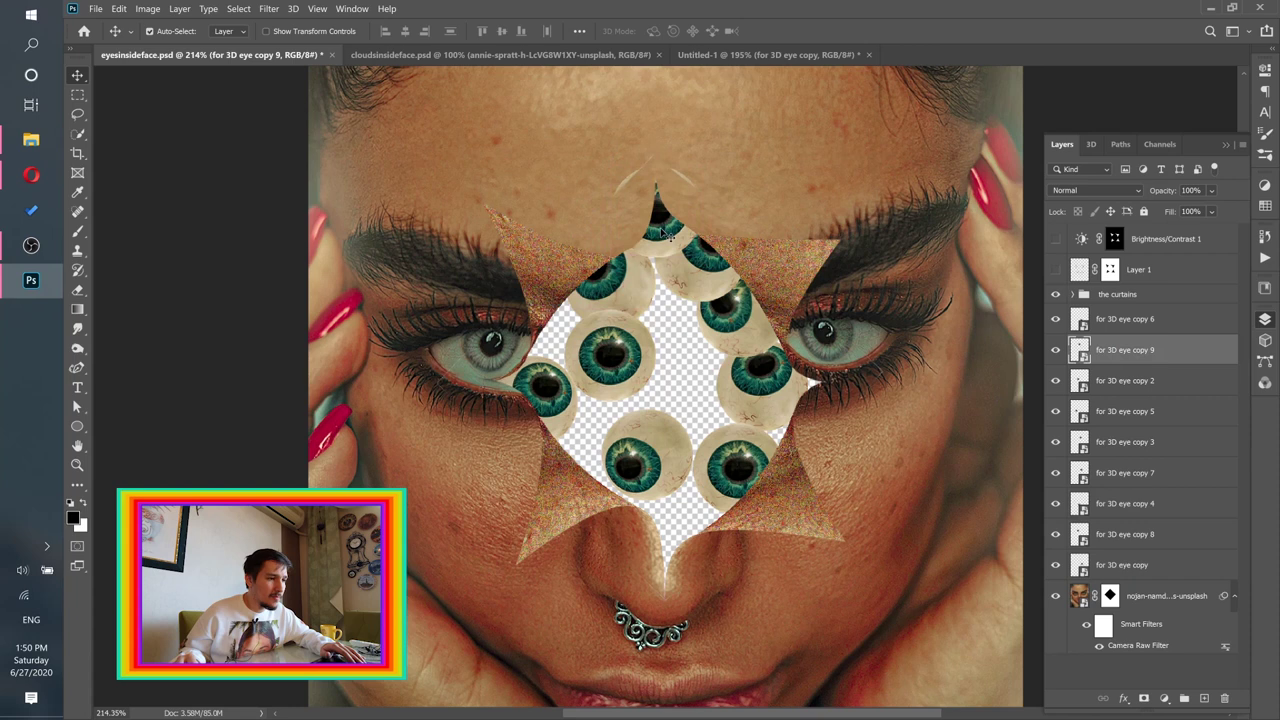
Step: Duplicate four eyes onto the cut-out's upper-left edge, lower-left edge, bottom tip and centre-right area to fill the empty space
drag(661, 232, 659, 245)
drag(649, 459, 550, 328)
drag(731, 326, 578, 456)
drag(682, 244, 704, 514)
drag(555, 396, 717, 379)
Step: Duplicate the right-edge eye into the cut-out's upper centre and rotate the duplicate to about 94°
drag(630, 308, 632, 310)
drag(765, 379, 666, 316)
key(ctrl+t)
drag(688, 212, 788, 352)
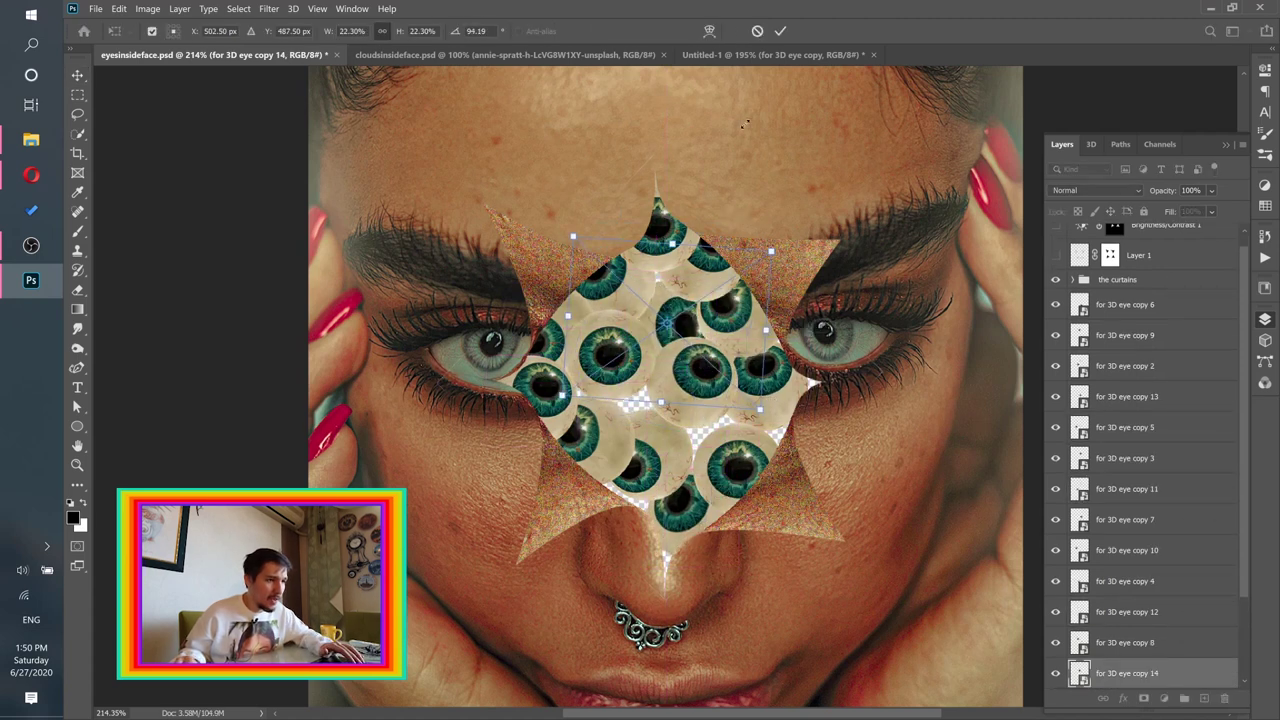
click(780, 31)
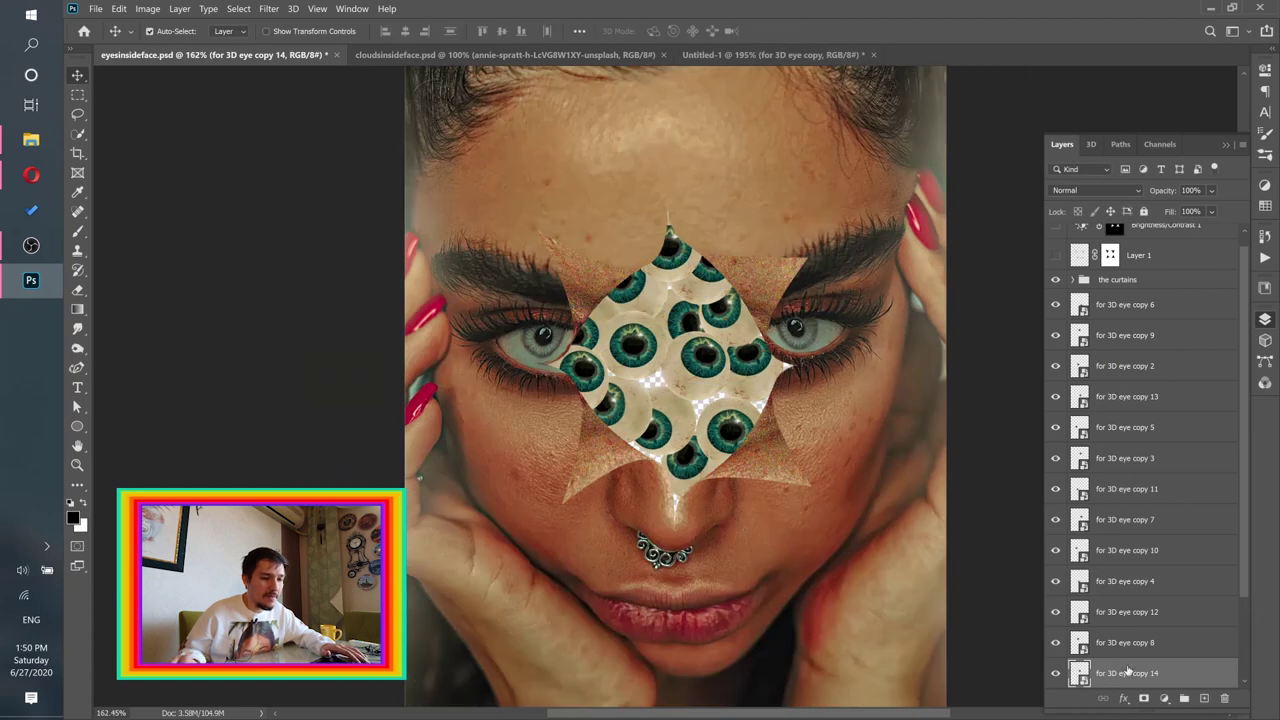
Step: Select all the eye layers from for 3D eye copy to for 3D eye copy 6 and enlarge them together with Free Transform
scroll(1129, 670, down, 1)
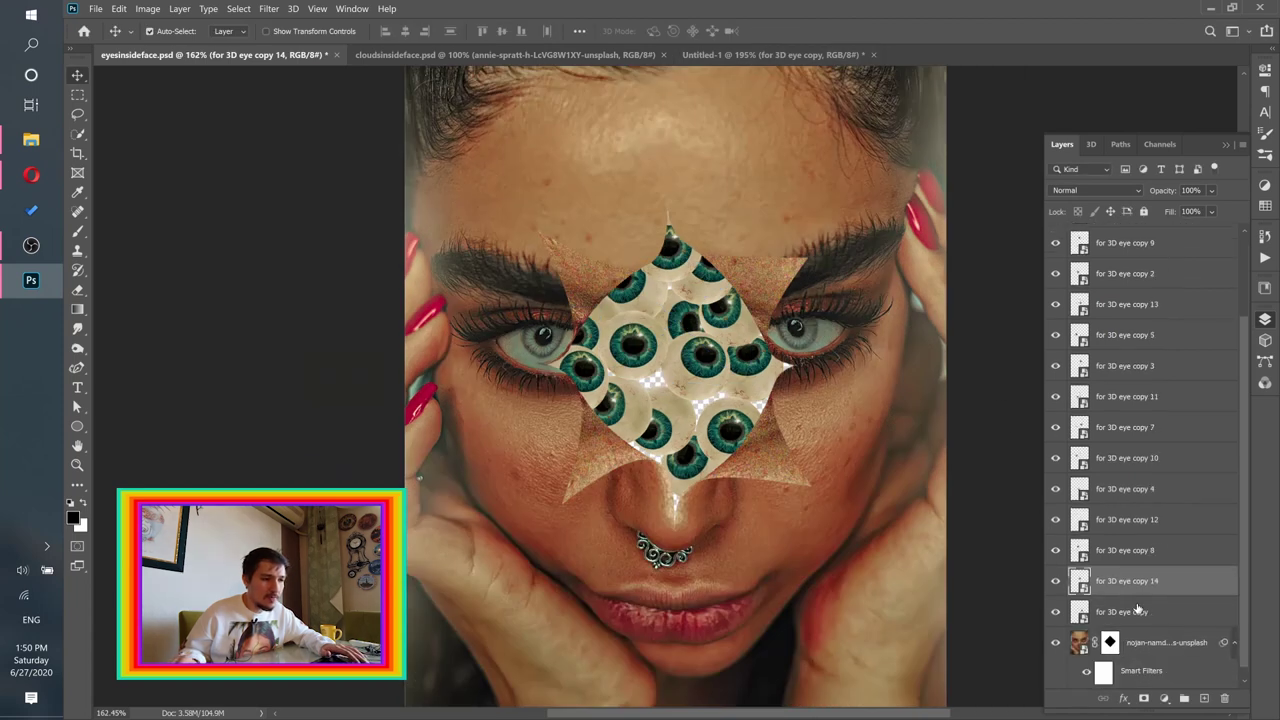
scroll(1137, 609, down, 1)
click(1120, 601)
scroll(1135, 450, up, 4)
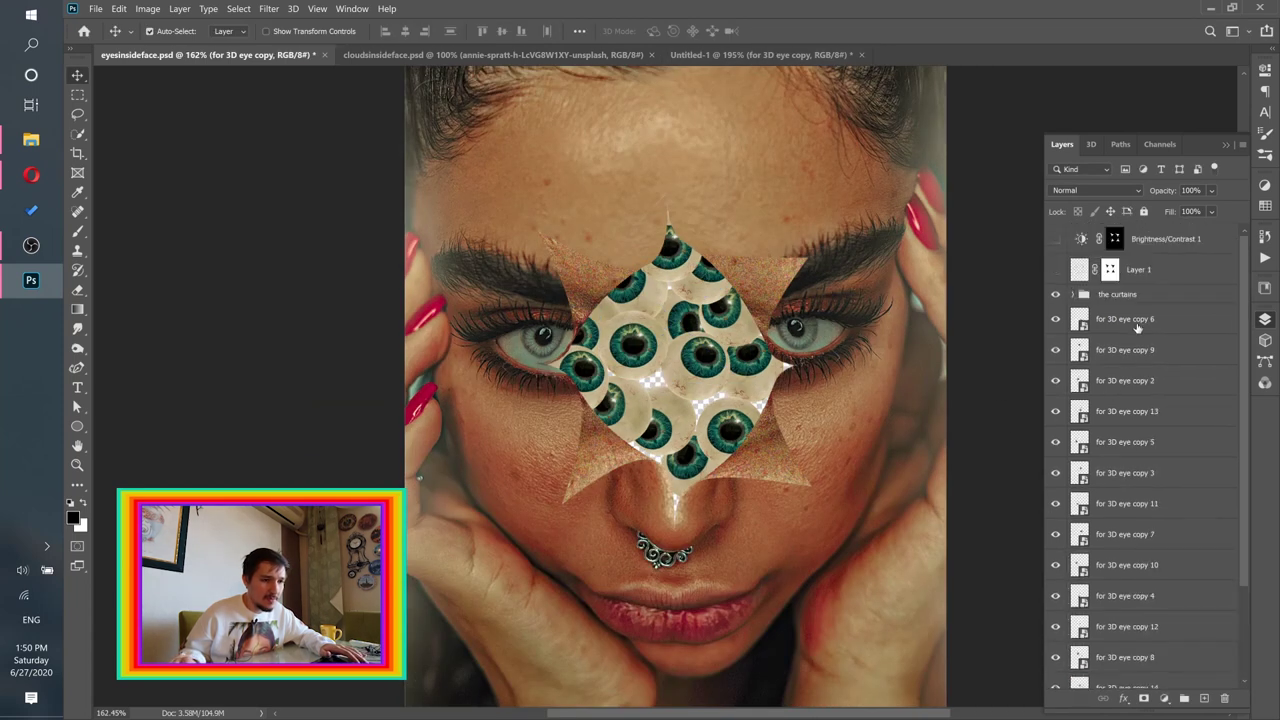
shift+click(1137, 322)
click(118, 8)
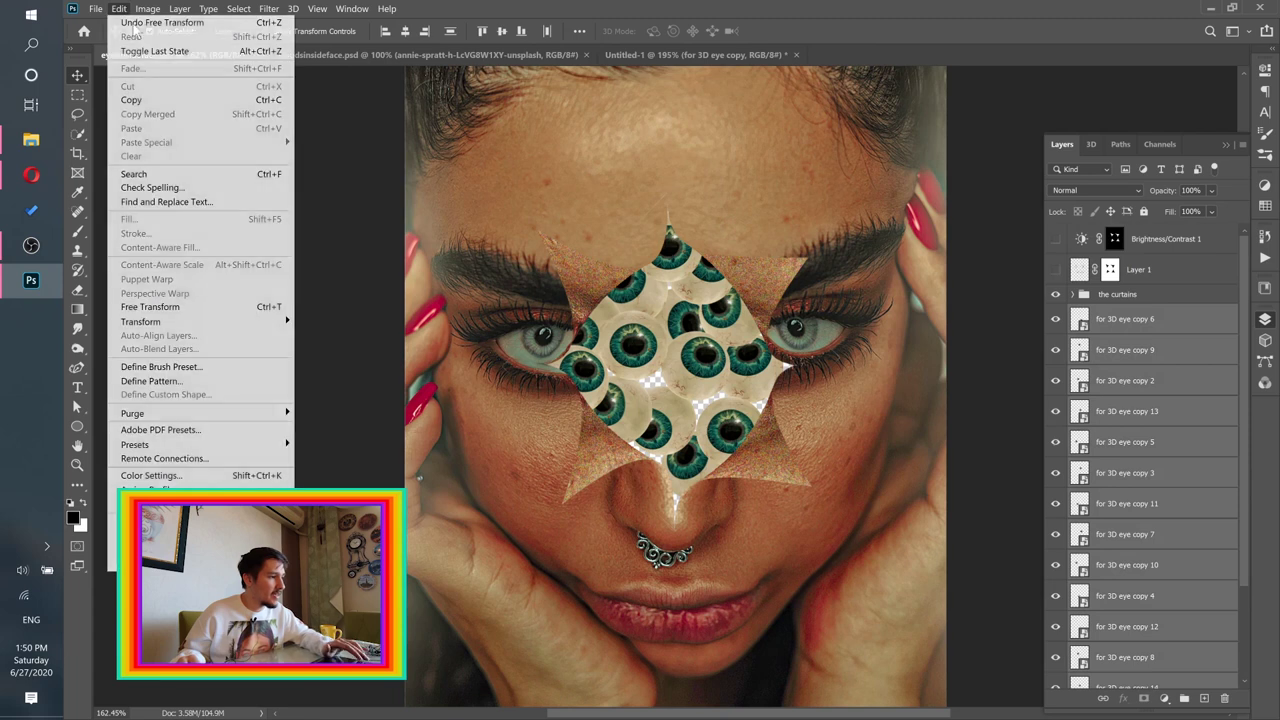
click(156, 308)
drag(539, 356, 518, 357)
key(Return)
Step: Reposition individual eyes around the cut-out so they cover the remaining transparent gaps
drag(632, 354, 724, 404)
mouse_move(719, 310)
mouse_down()
mouse_move(715, 335)
mouse_move(709, 326)
mouse_up()
drag(597, 326, 611, 324)
drag(579, 372, 589, 368)
click(679, 283)
drag(671, 249, 673, 262)
key(ctrl+minus)
key(ctrl+0)
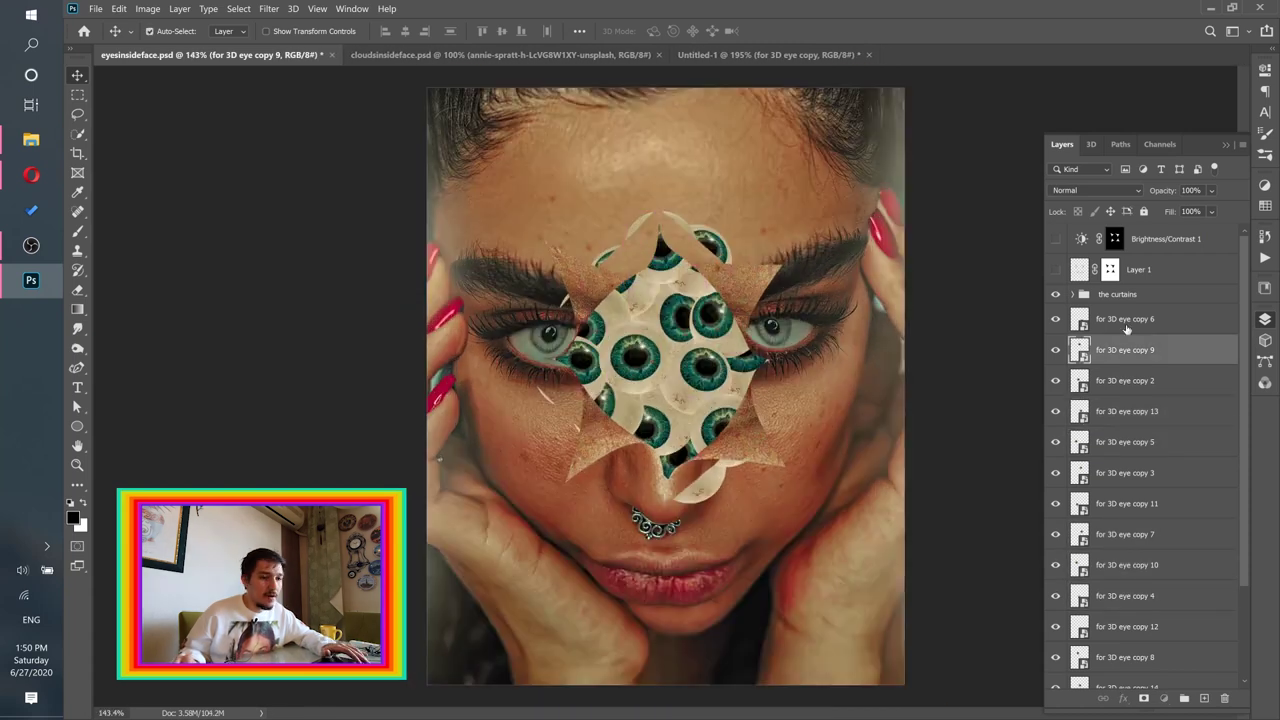
Step: Group all the eye layers from for 3D eye copy 6 down to for 3D eye copy
click(1126, 329)
scroll(1166, 509, down, 4)
scroll(1146, 360, up, 3)
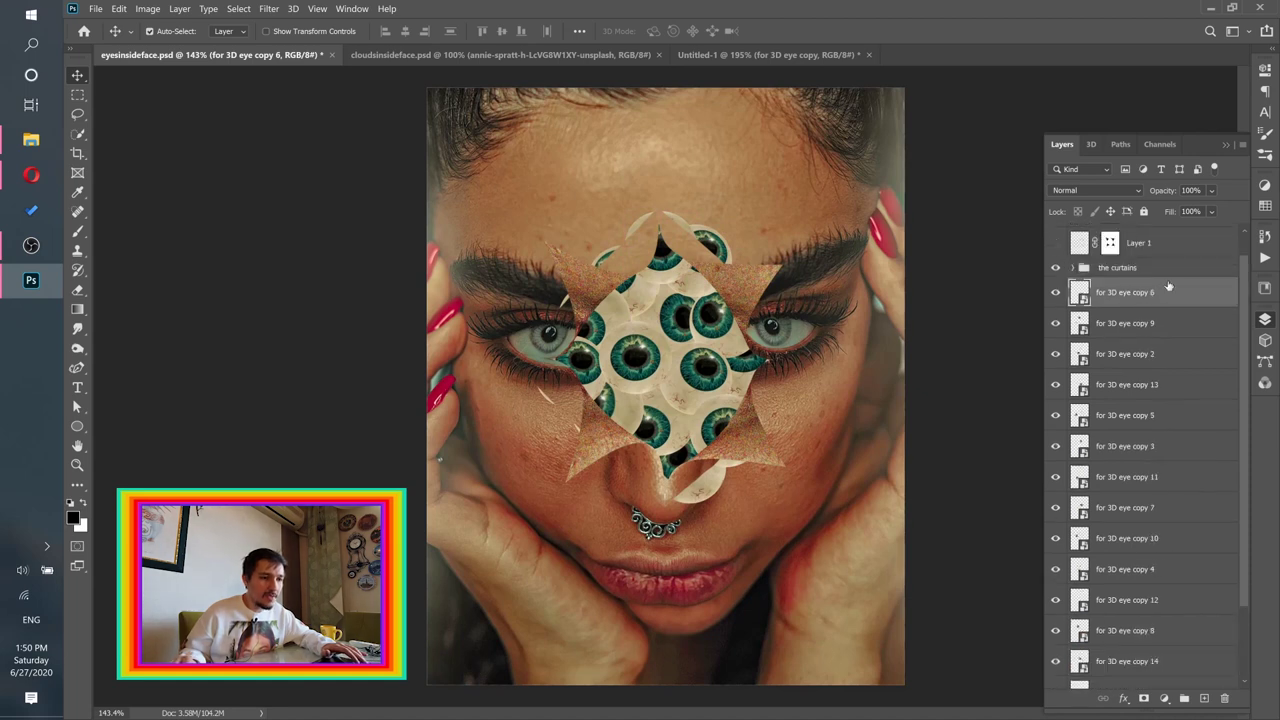
scroll(1187, 291, down, 3)
shift+click(1150, 599)
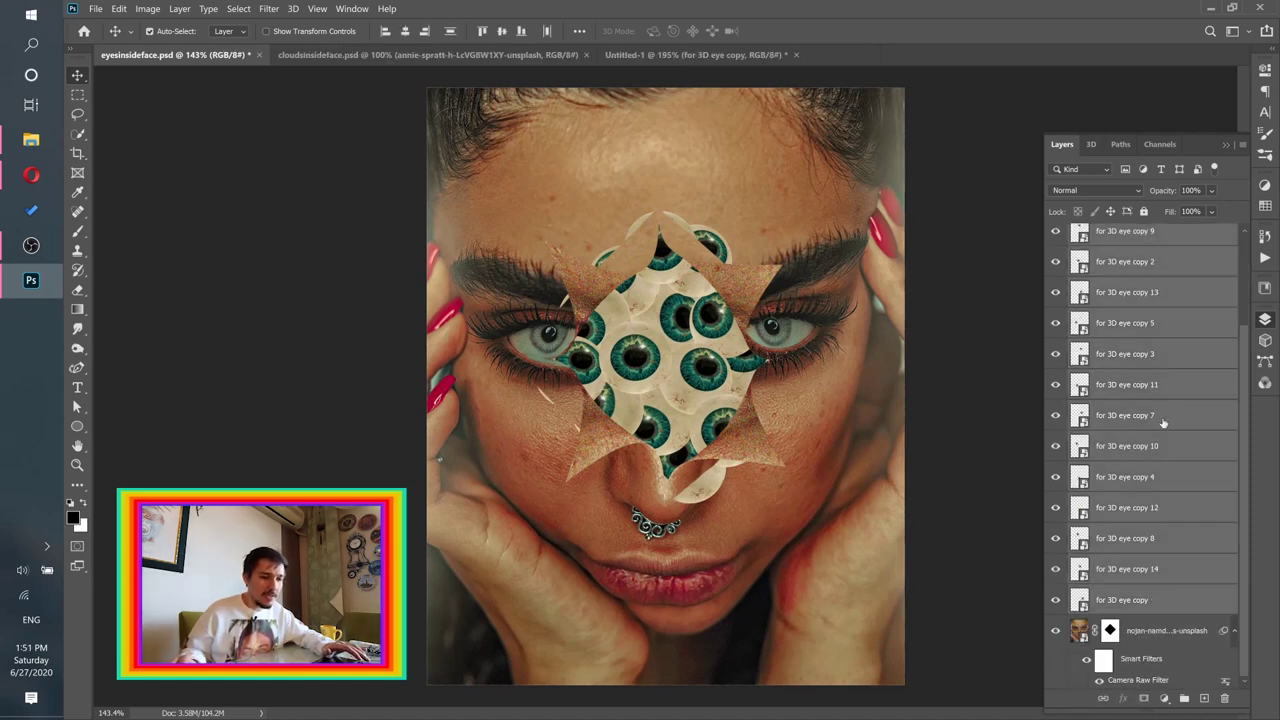
click(1183, 698)
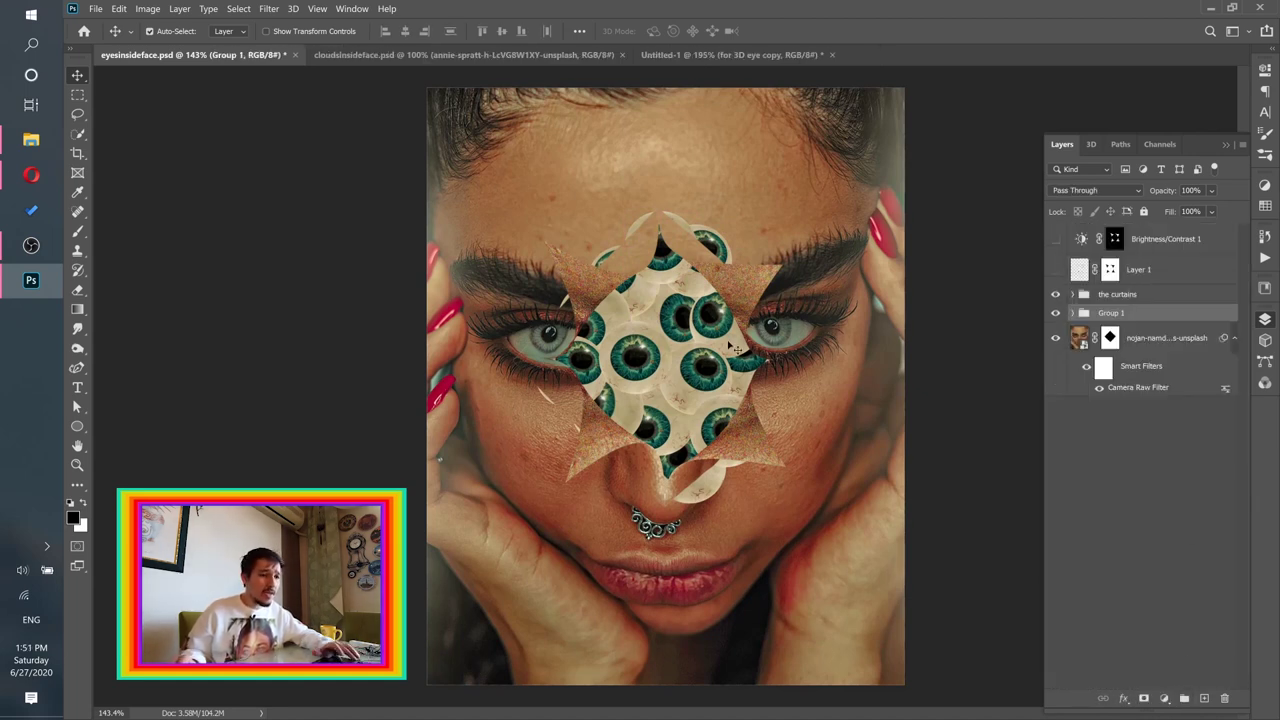
Step: Copy the face layer's mask onto Group 1 and invert it so the eyes show only inside the cut-out
click(1110, 337)
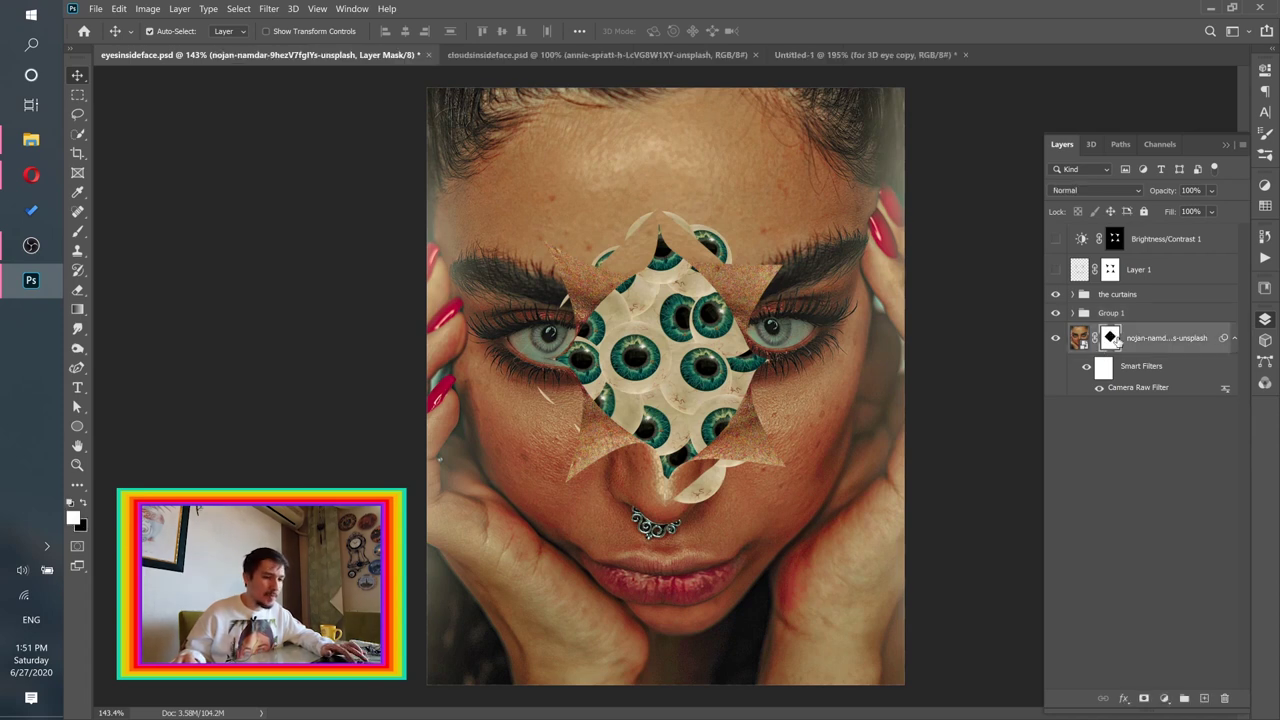
mouse_move(1110, 340)
mouse_down()
mouse_move(1108, 300)
mouse_move(1112, 319)
mouse_up()
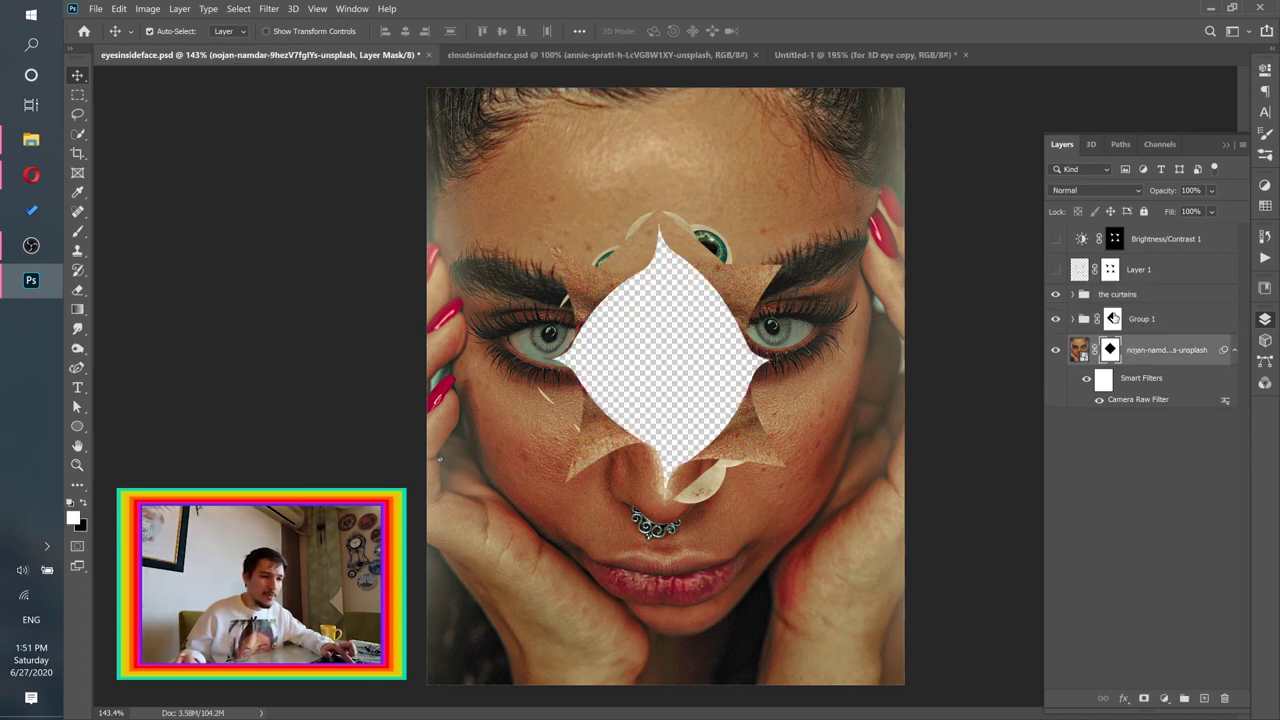
click(1266, 74)
click(1186, 291)
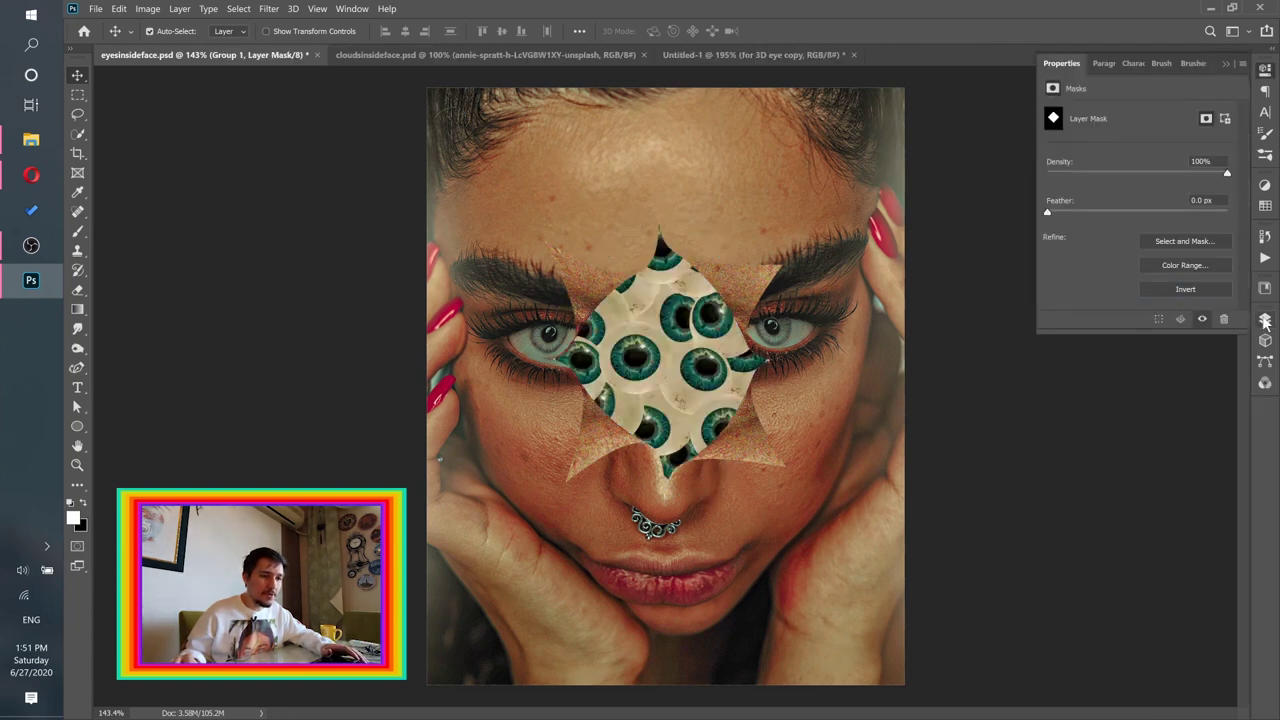
Step: Show the Brightness/Contrast 1 adjustment and Layer 1 again
click(1056, 241)
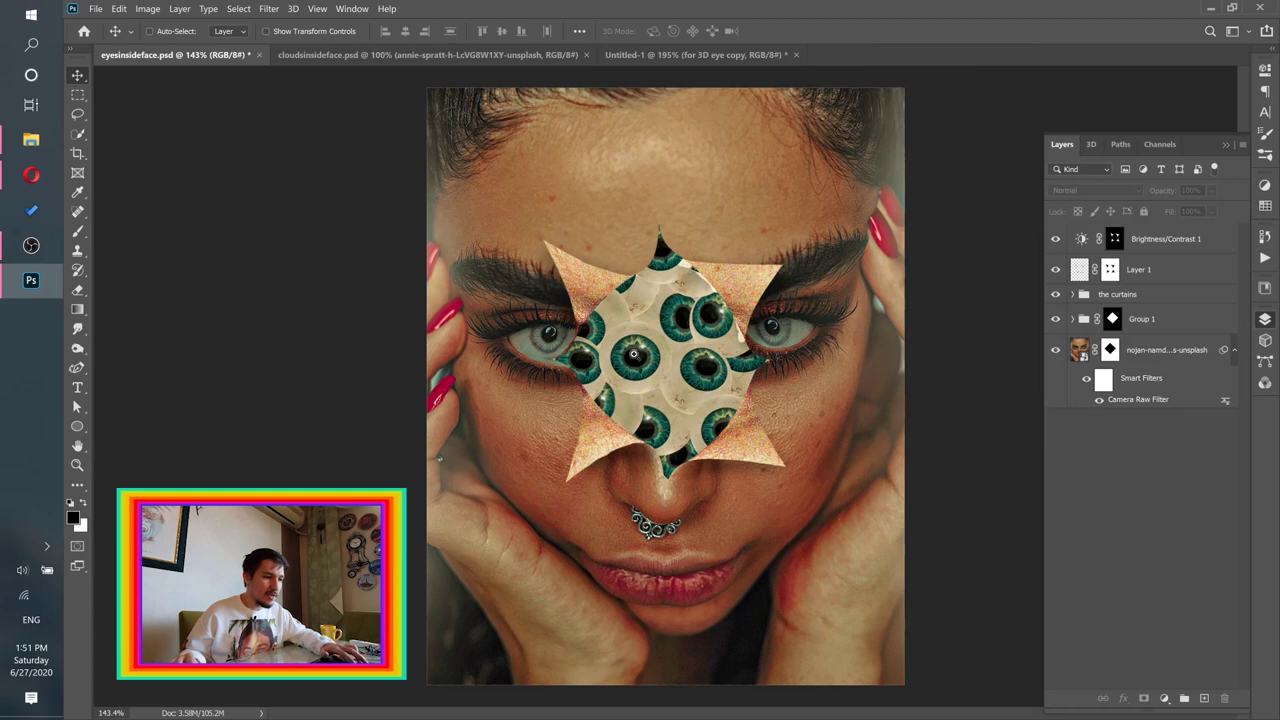
scroll(666, 325, down, 4)
scroll(666, 325, up, 3)
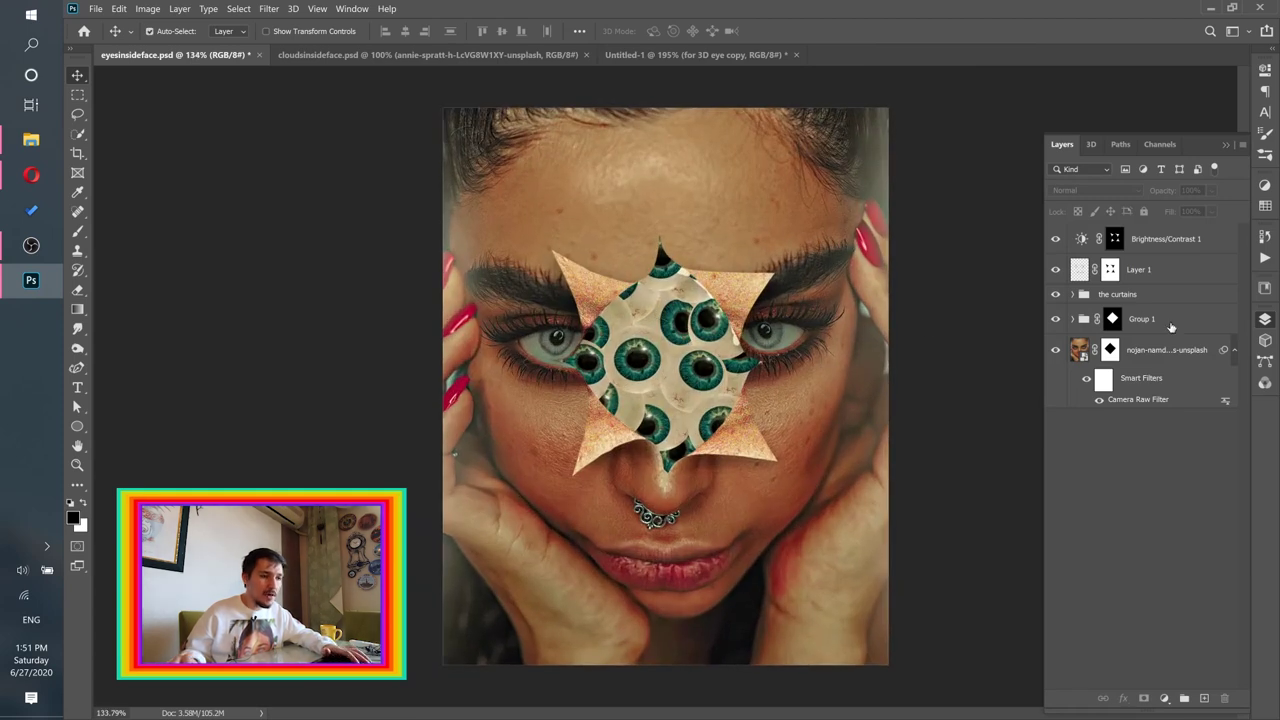
Step: Convert all the eye layers inside Group 1 into a single Smart Object
click(1166, 326)
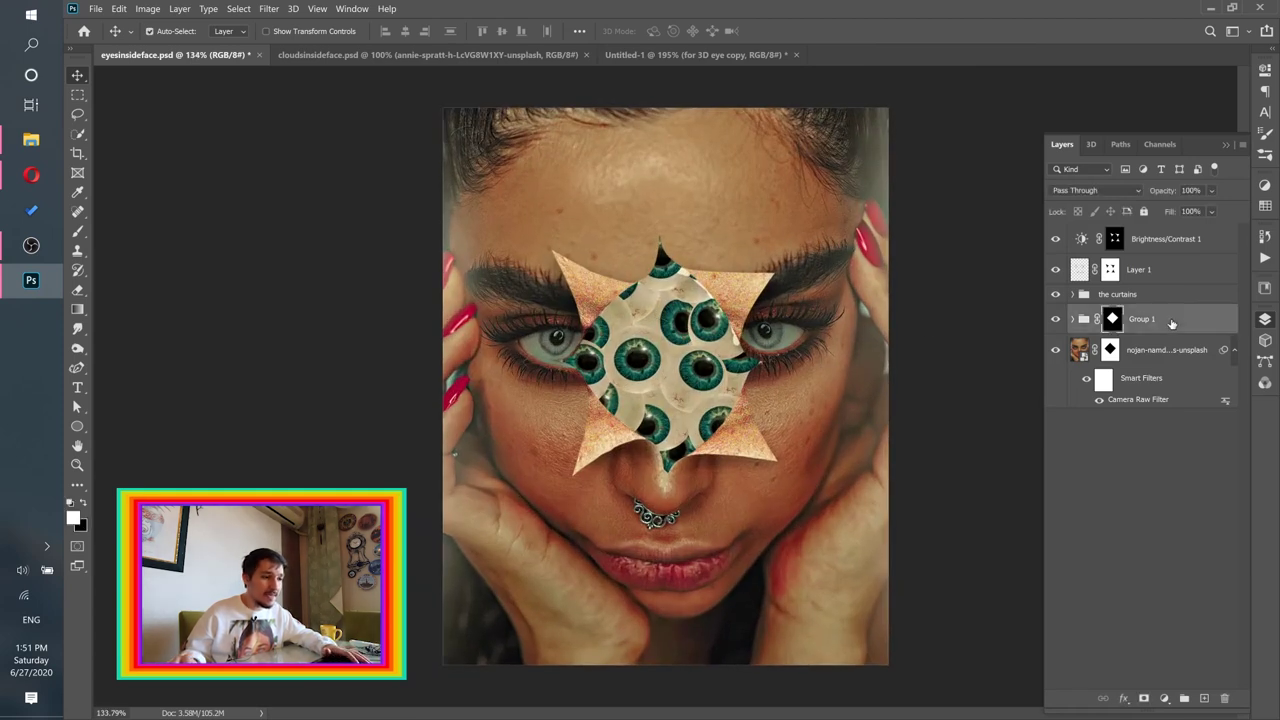
click(1073, 323)
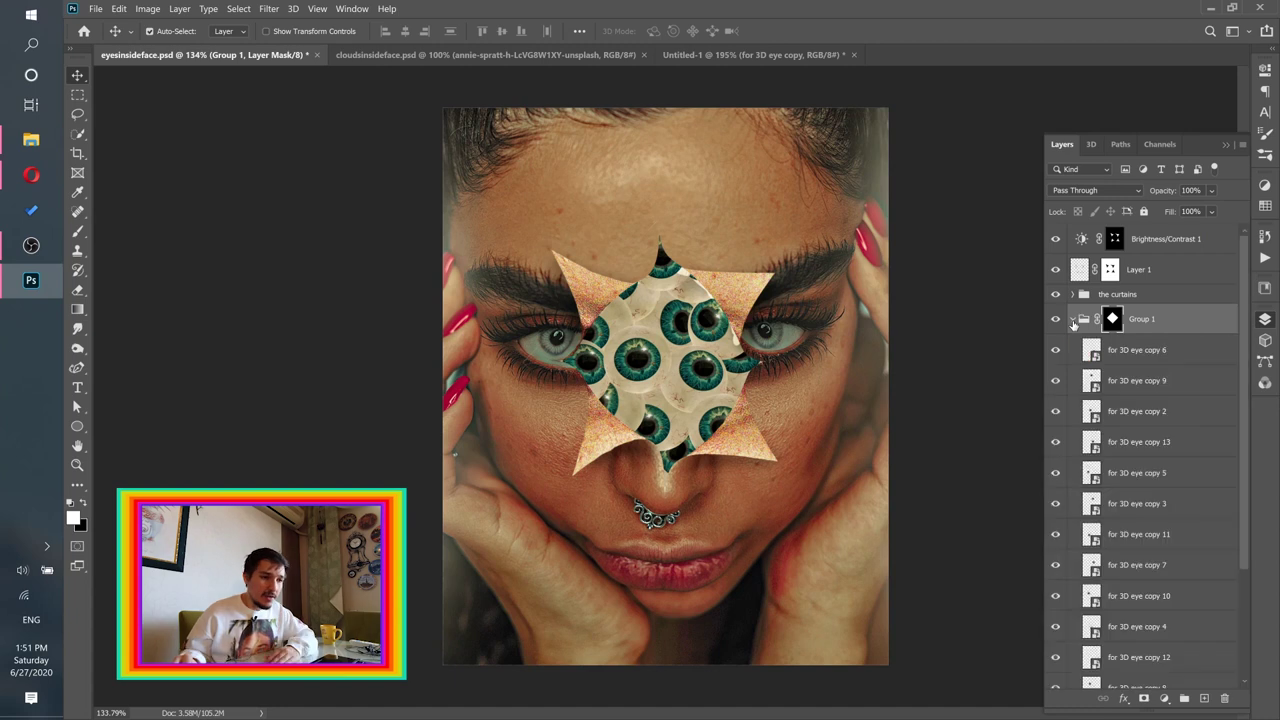
click(1147, 364)
scroll(1198, 394, down, 5)
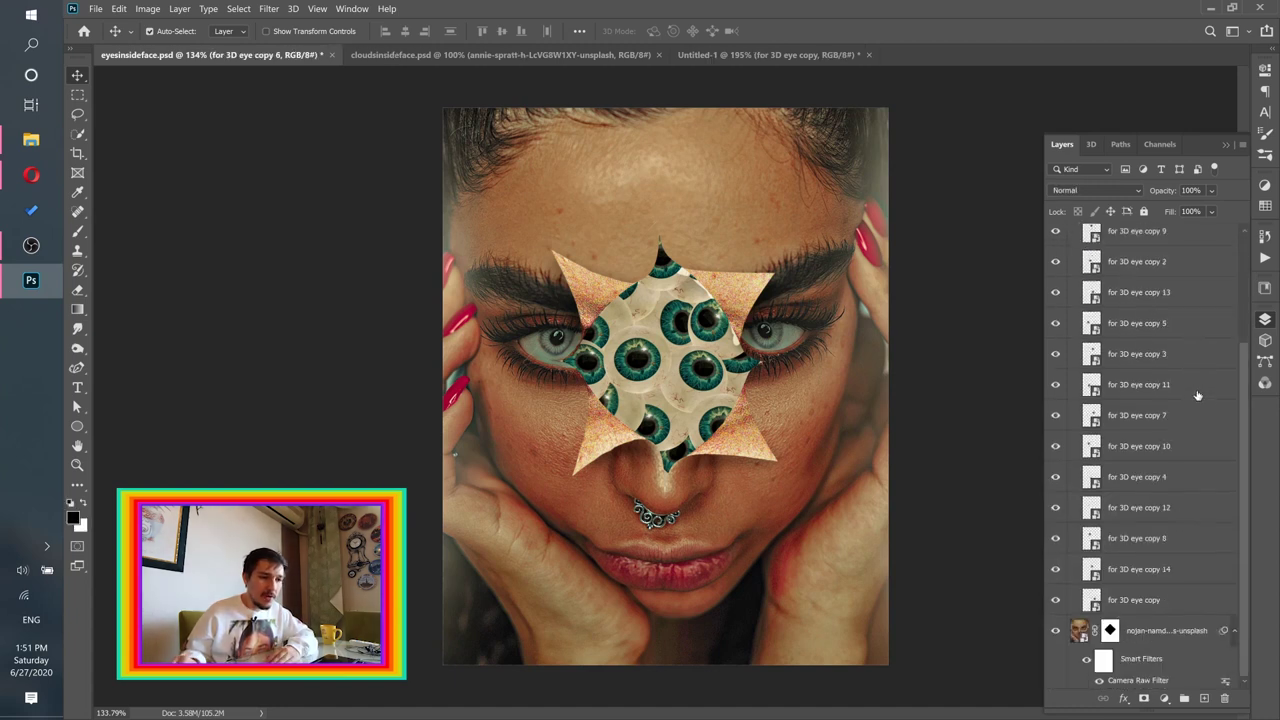
shift+click(1131, 597)
scroll(1131, 597, up, 2)
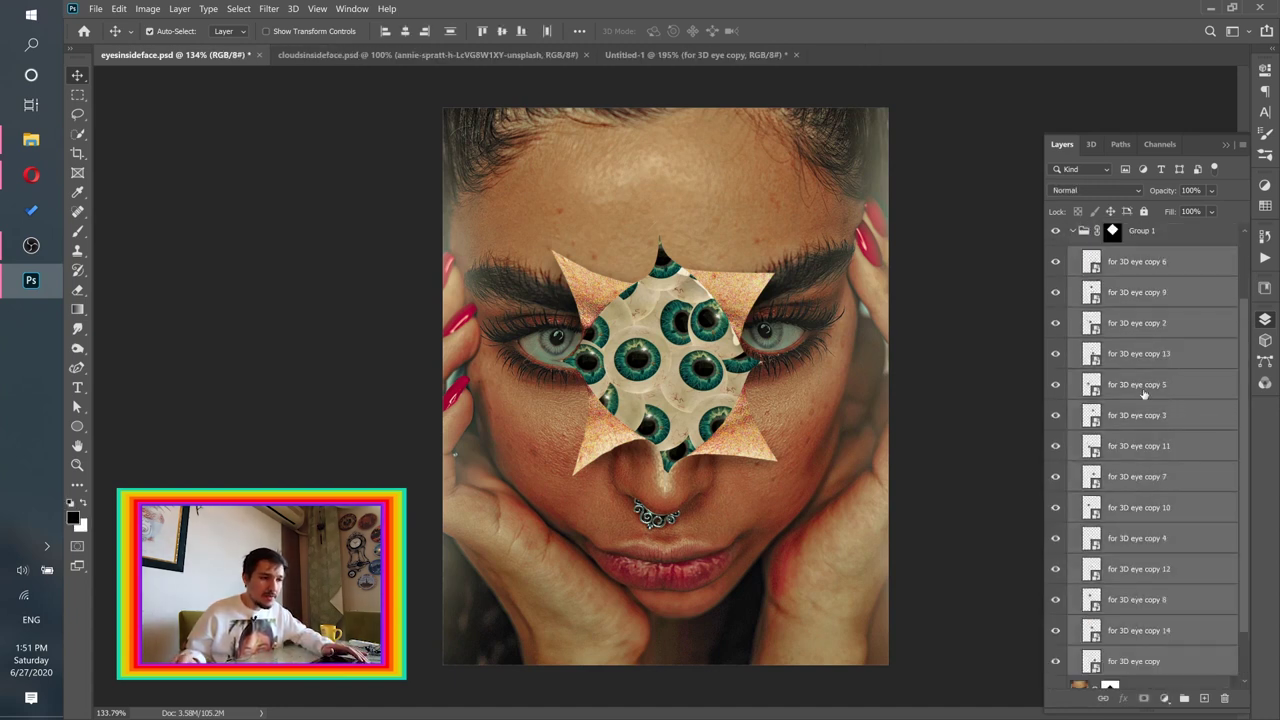
right_click(1170, 372)
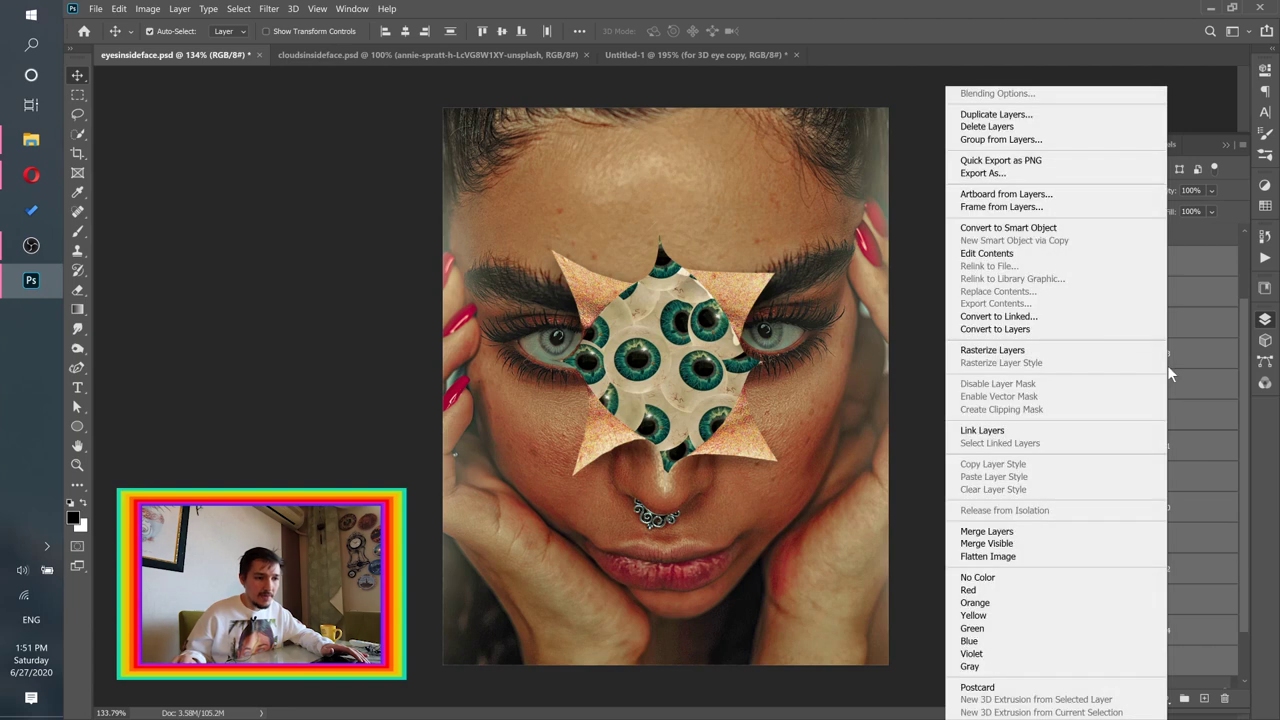
click(996, 228)
Step: Start a Camera Raw Filter on the eyes with Temperature +12, Tint -11, Contrast +24, Shadows +34, Texture +100 and Dehaze +27
click(270, 9)
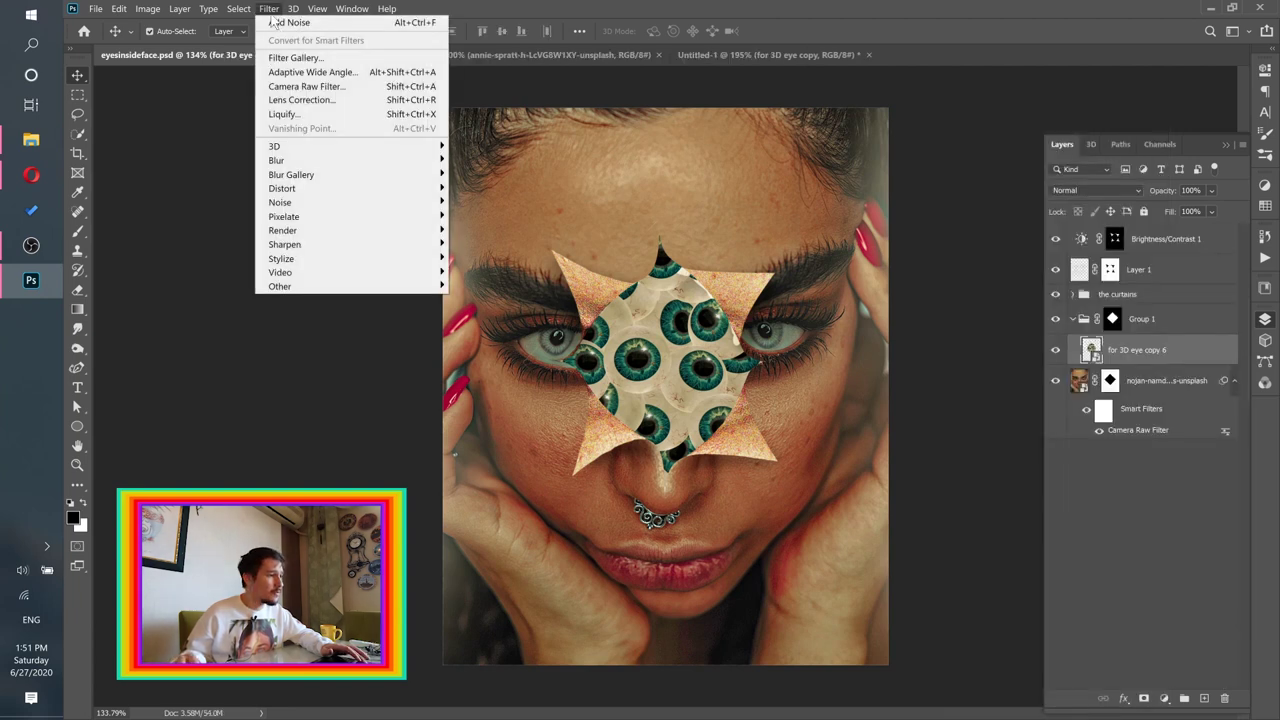
click(300, 86)
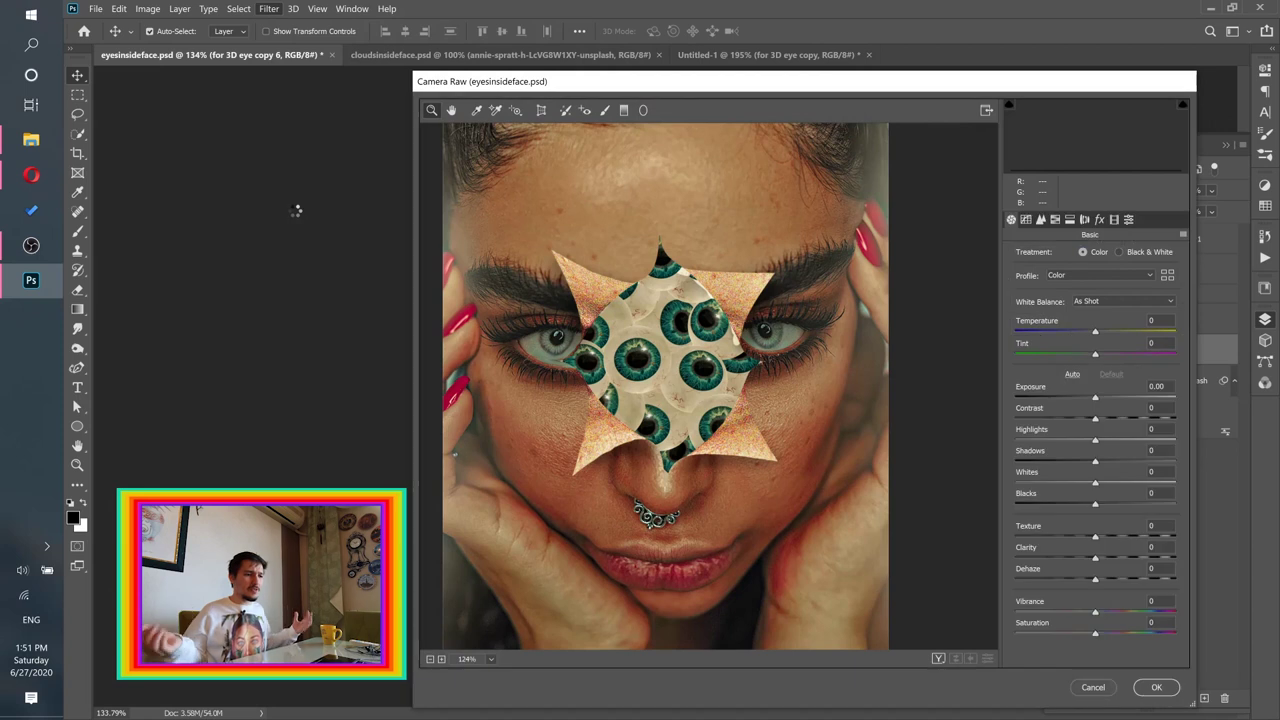
click(708, 336)
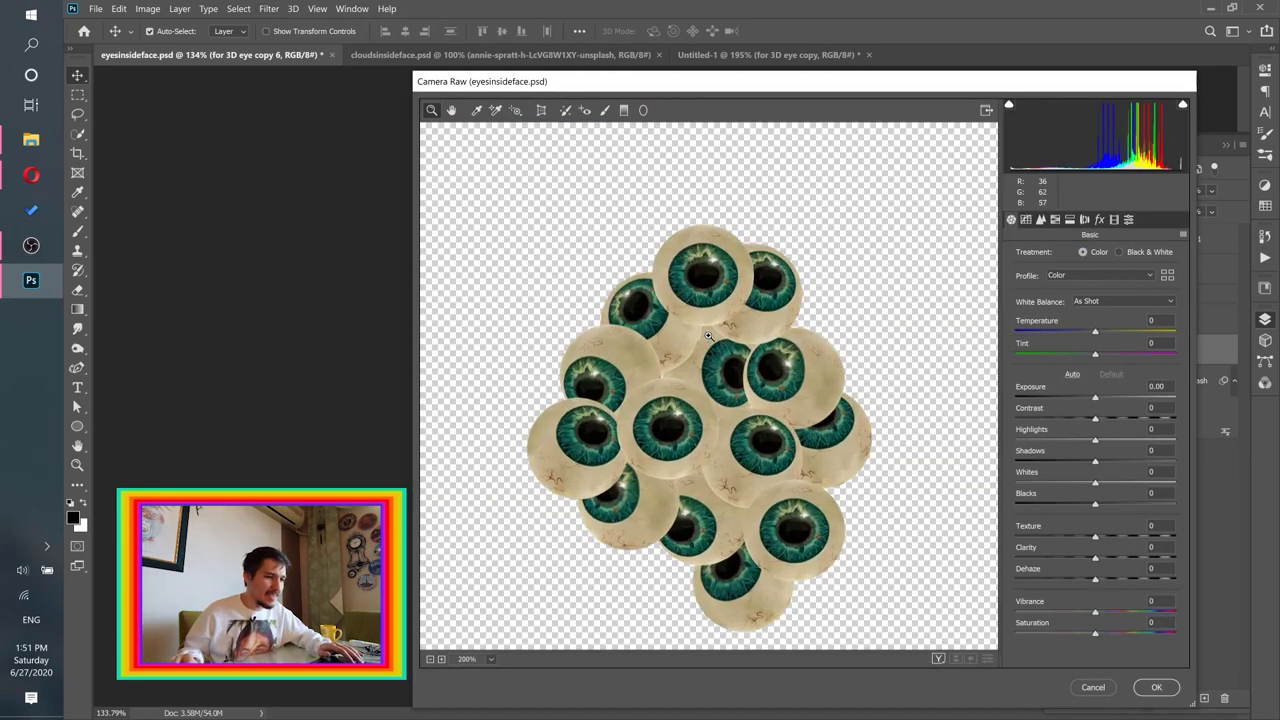
click(1104, 331)
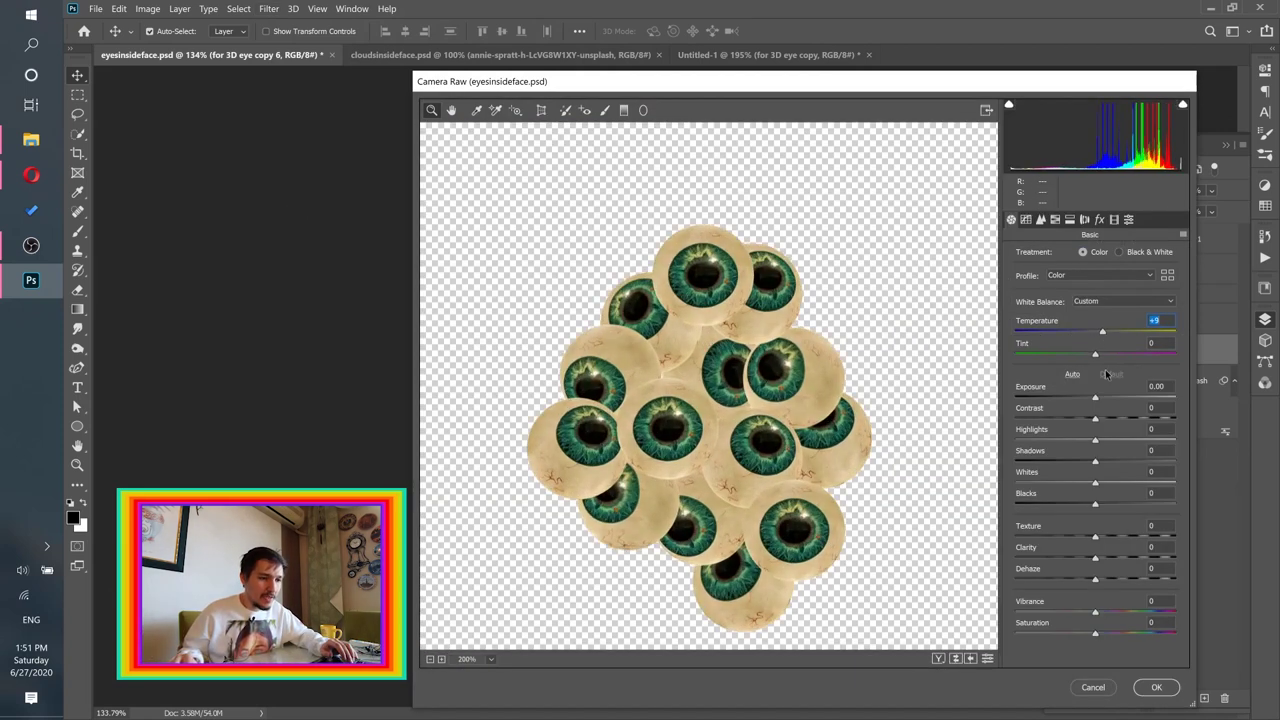
drag(1140, 582, 1117, 580)
drag(1098, 463, 1123, 464)
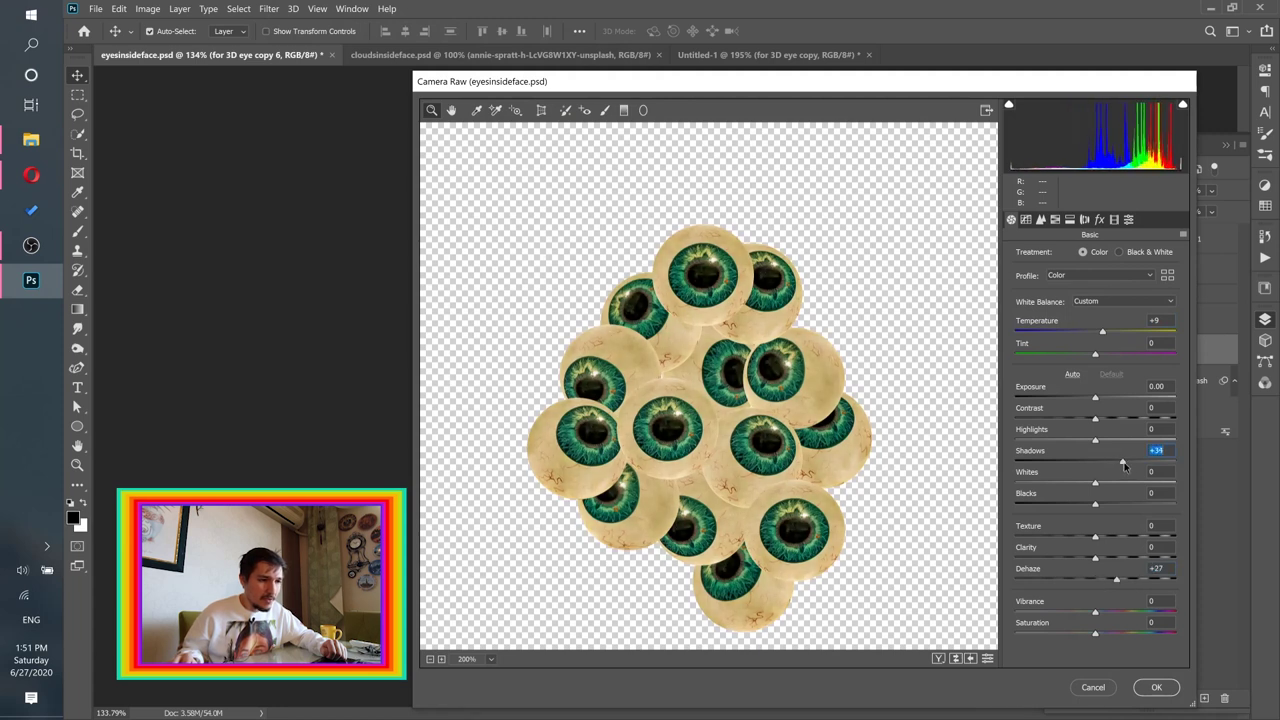
click(1117, 420)
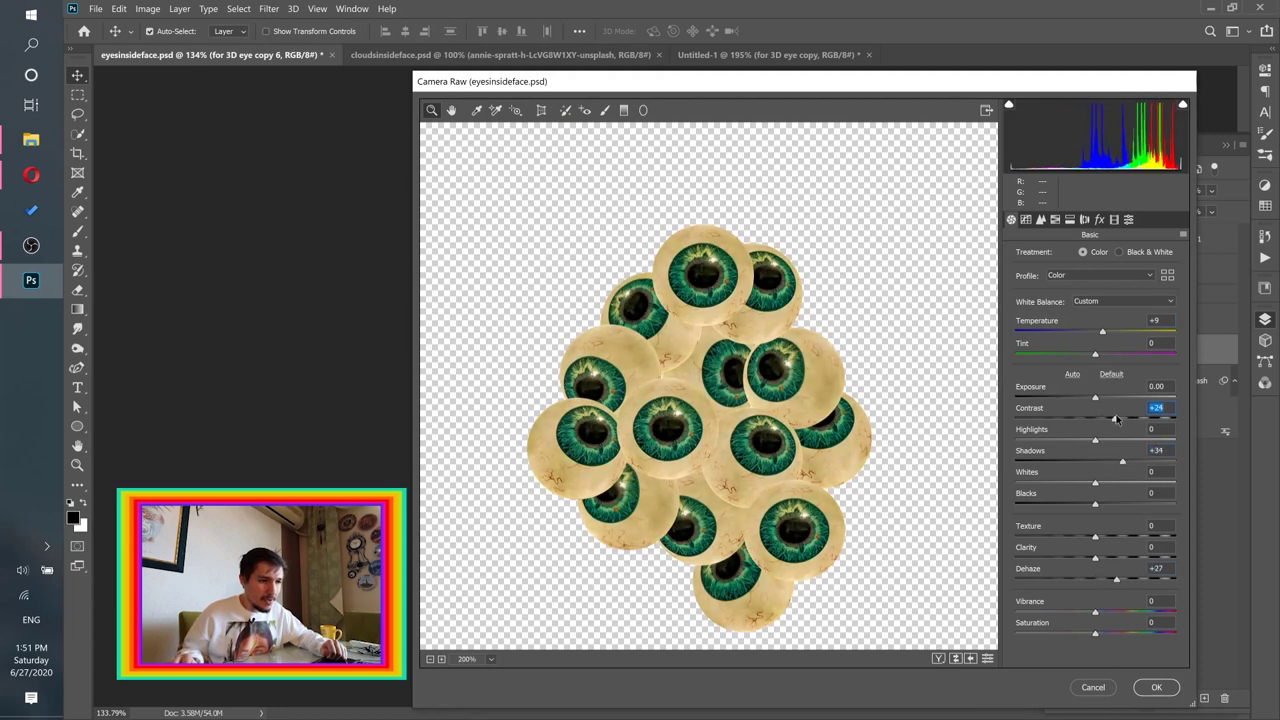
drag(1101, 333, 1087, 354)
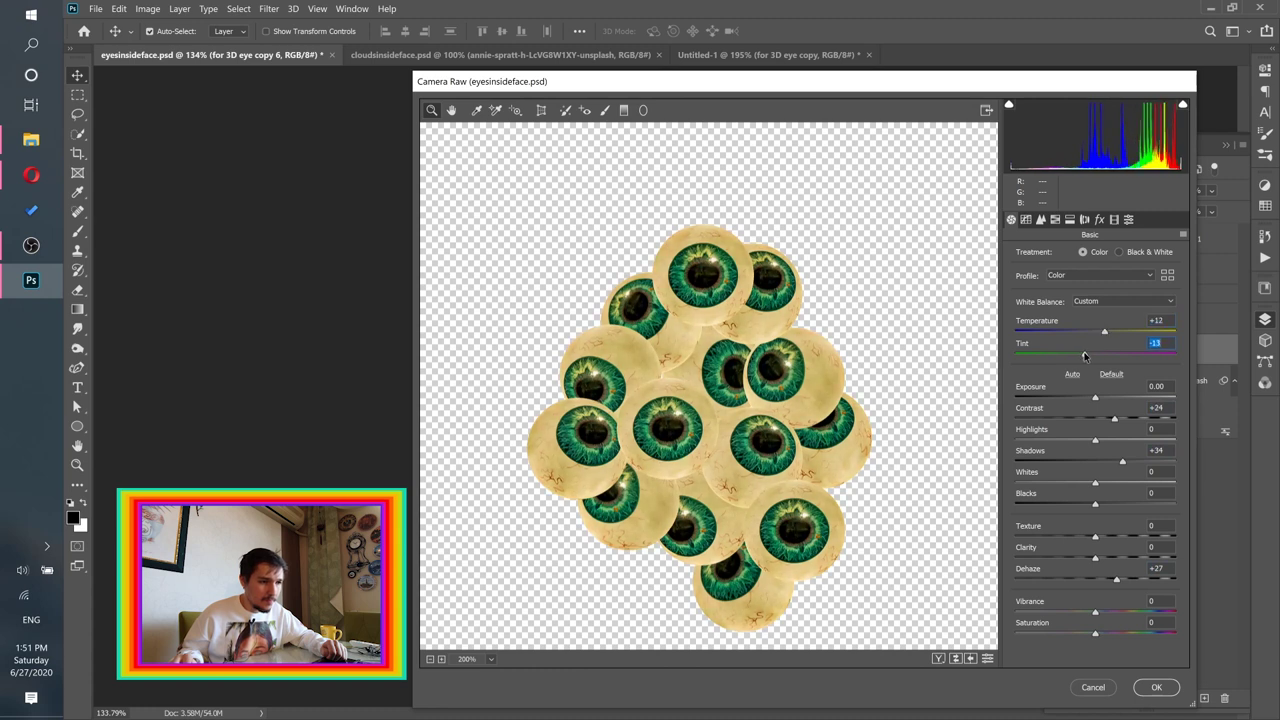
drag(1094, 535, 1200, 532)
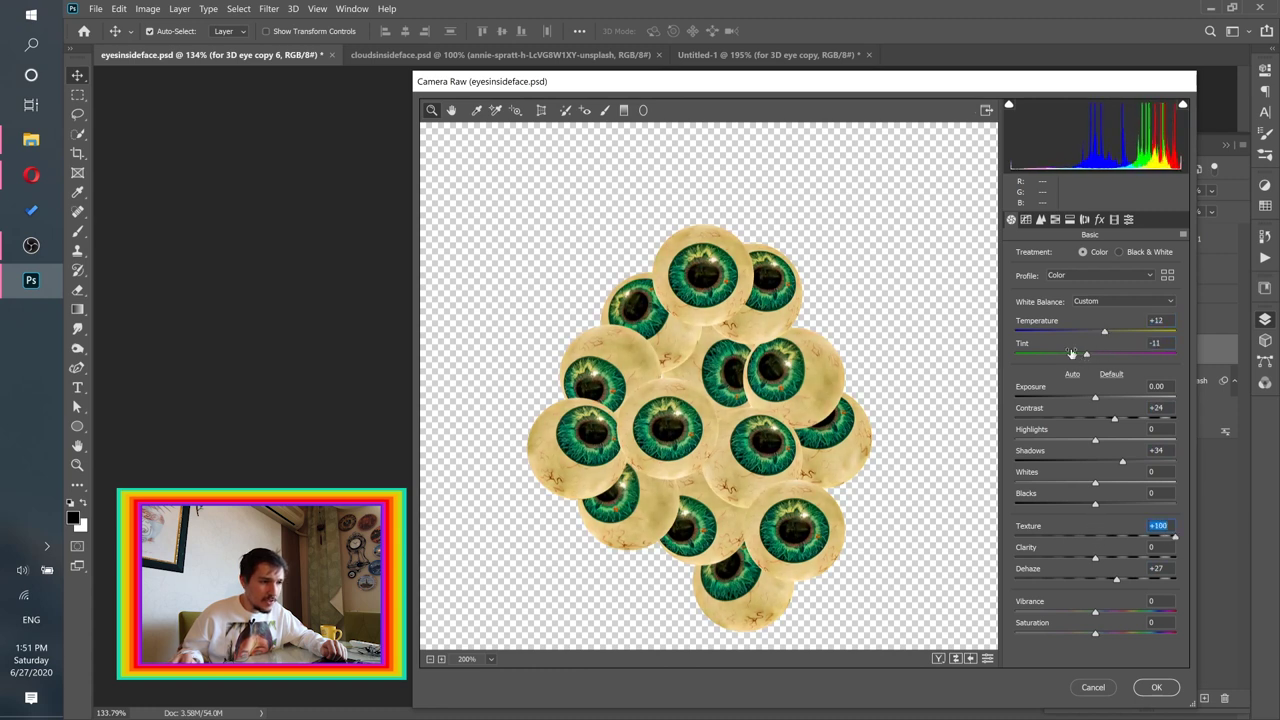
Step: Set the Camera Raw hue adjustments to Reds -100, Greens -100 and Aquas +1, and apply the filter
click(1055, 219)
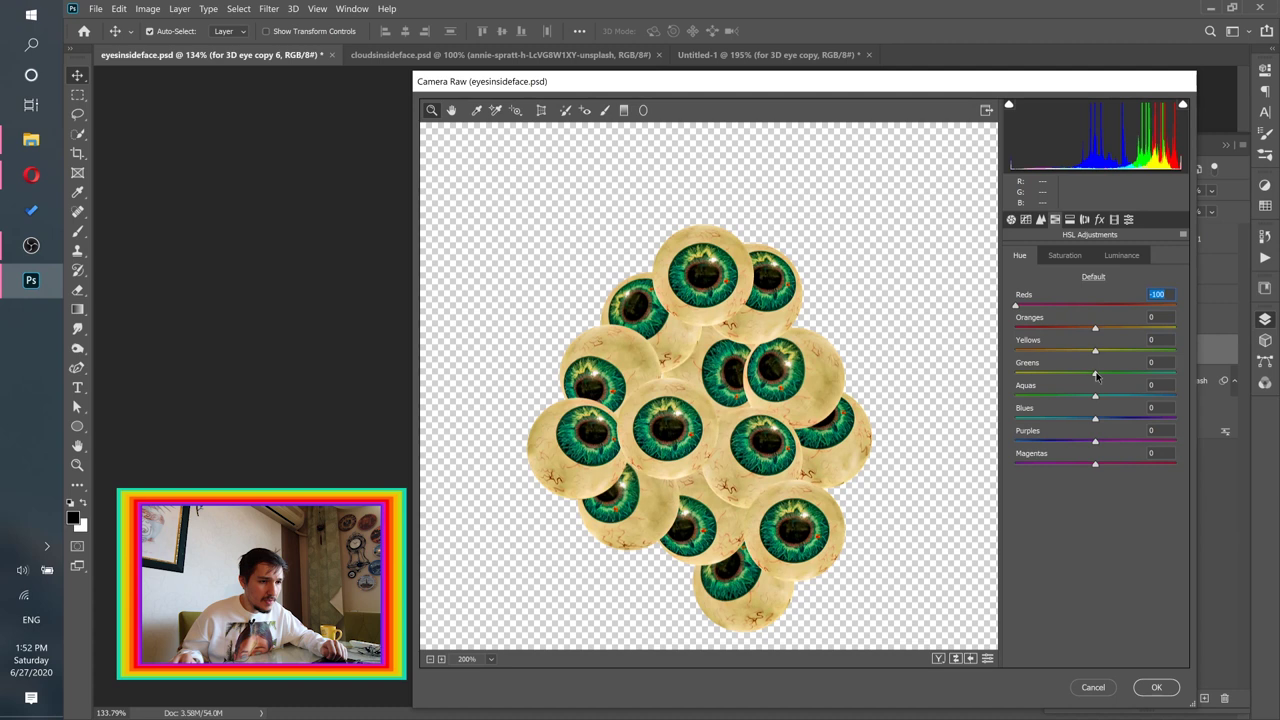
drag(1203, 362, 894, 366)
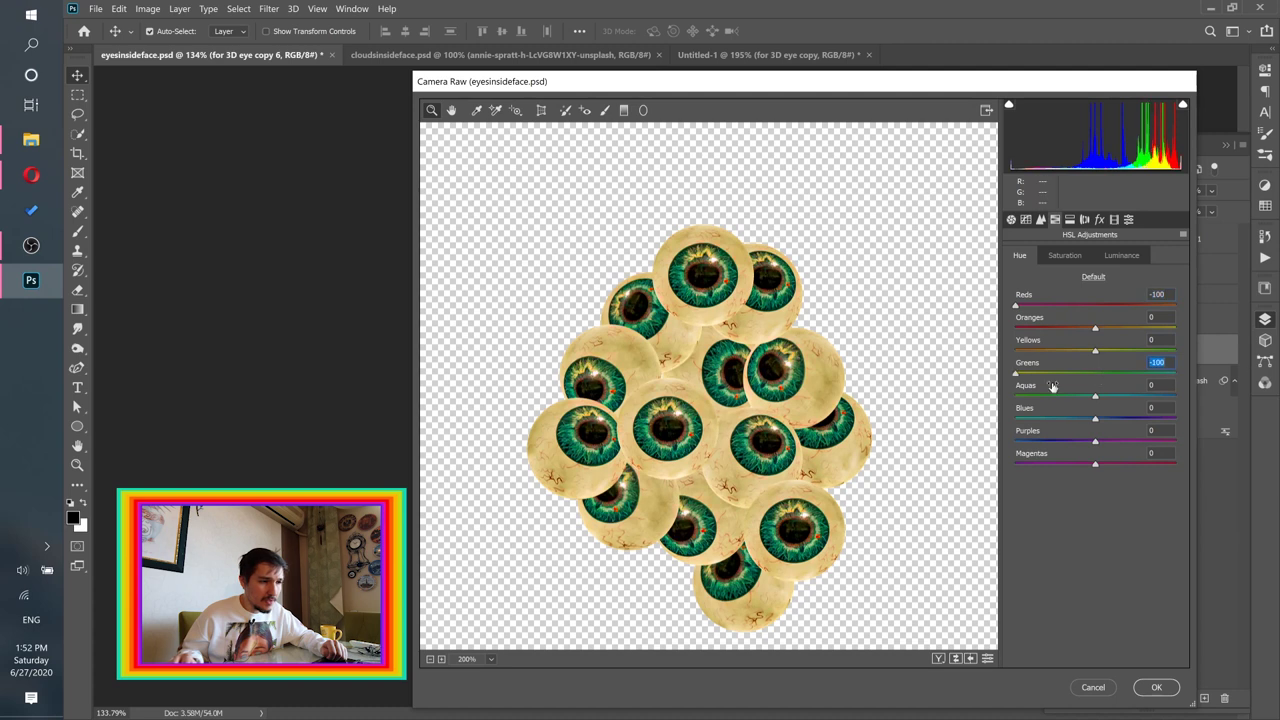
drag(965, 400, 1097, 395)
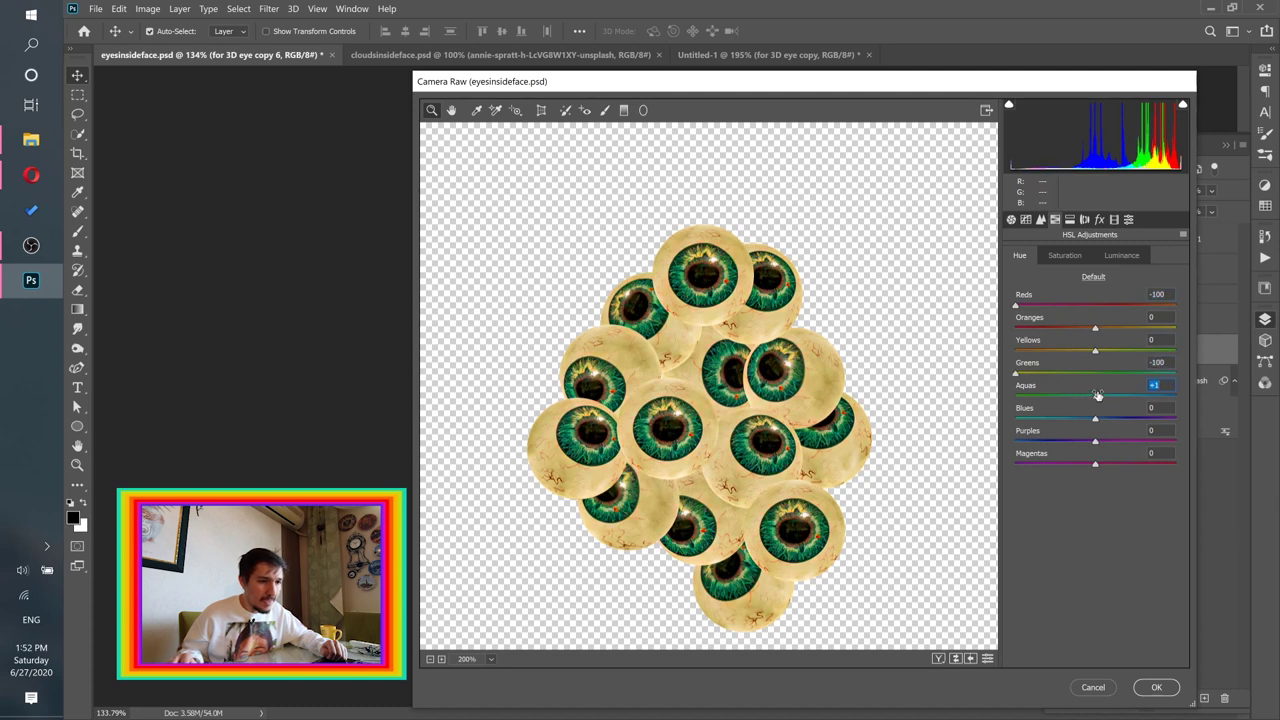
click(1150, 686)
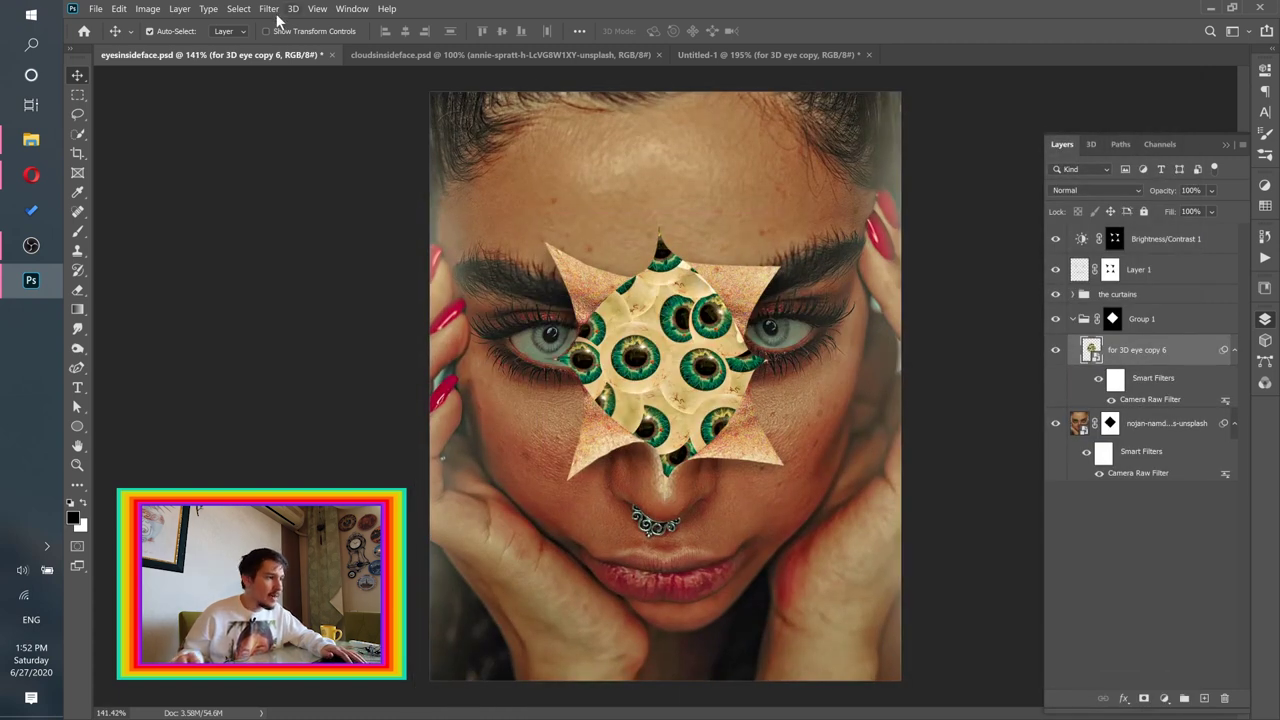
Step: Apply a Brightness/Contrast adjustment to the eyes Smart Object with Brightness -29 and Contrast -22
click(118, 9)
mouse_move(147, 9)
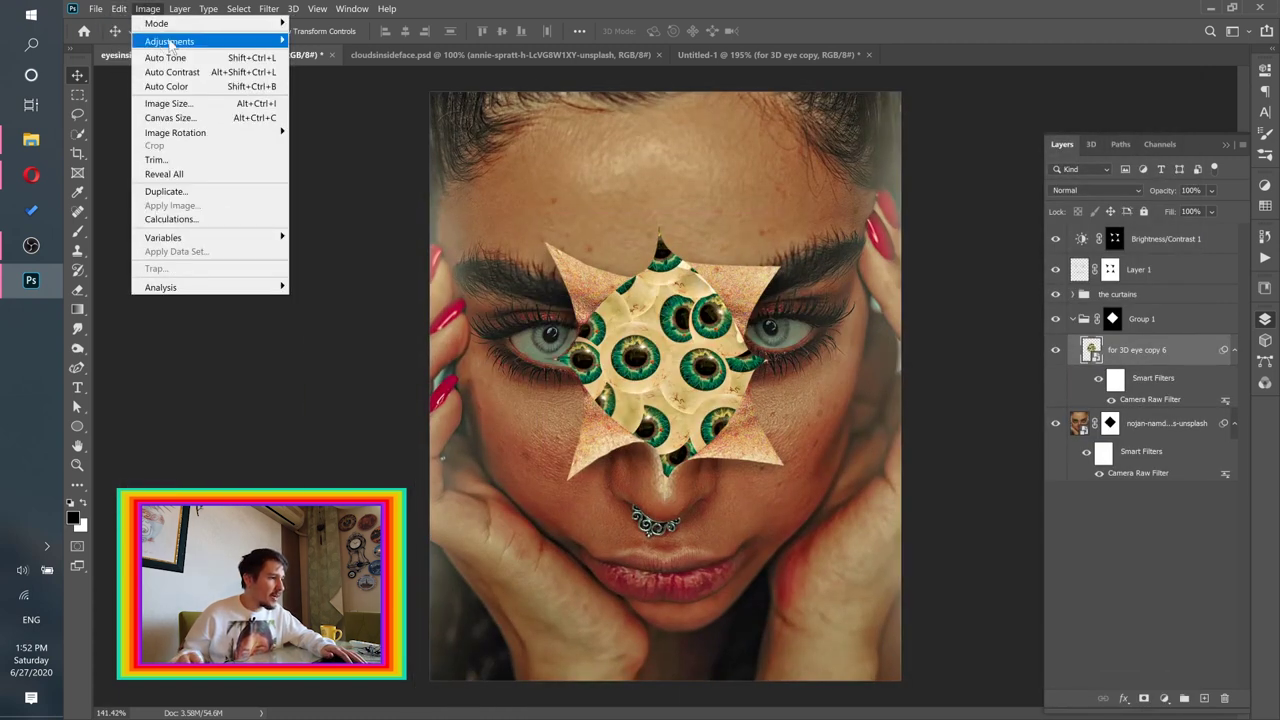
mouse_move(175, 41)
click(332, 40)
drag(628, 222, 982, 155)
drag(999, 233, 961, 234)
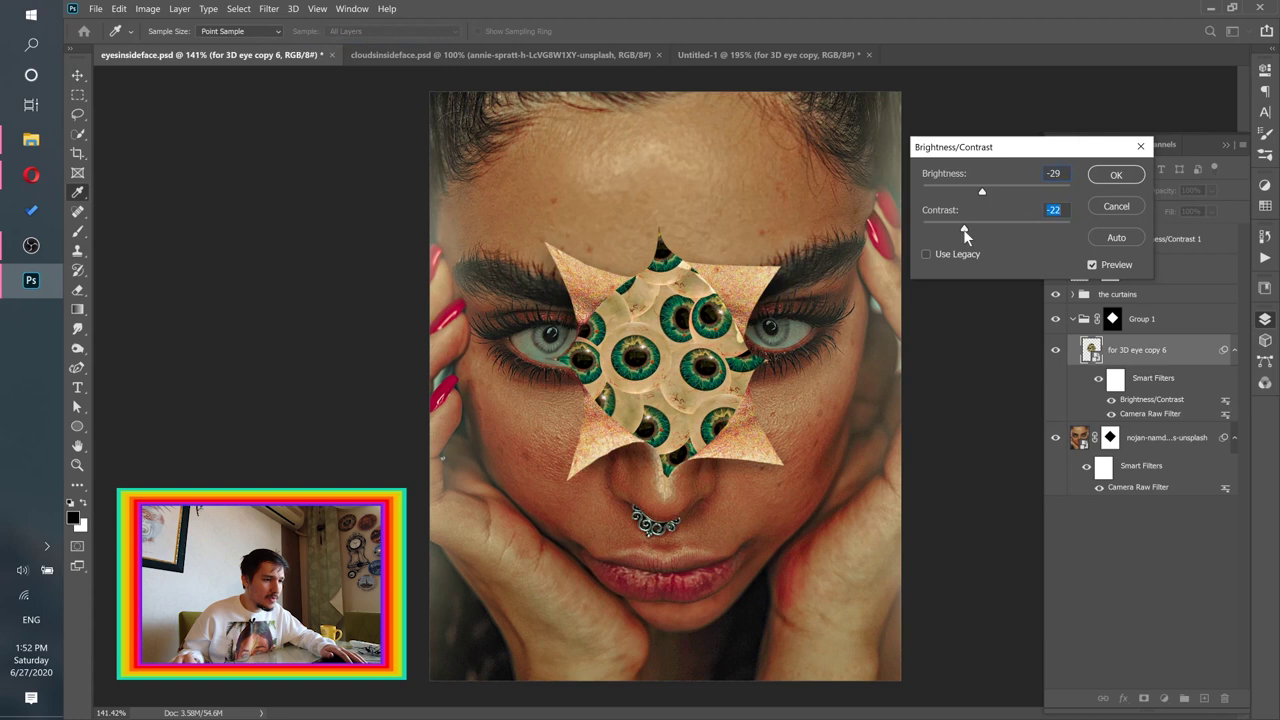
click(1114, 175)
Step: Add a new empty layer above the eyes Smart Object inside Group 1
key(v)
scroll(657, 338, down, 3)
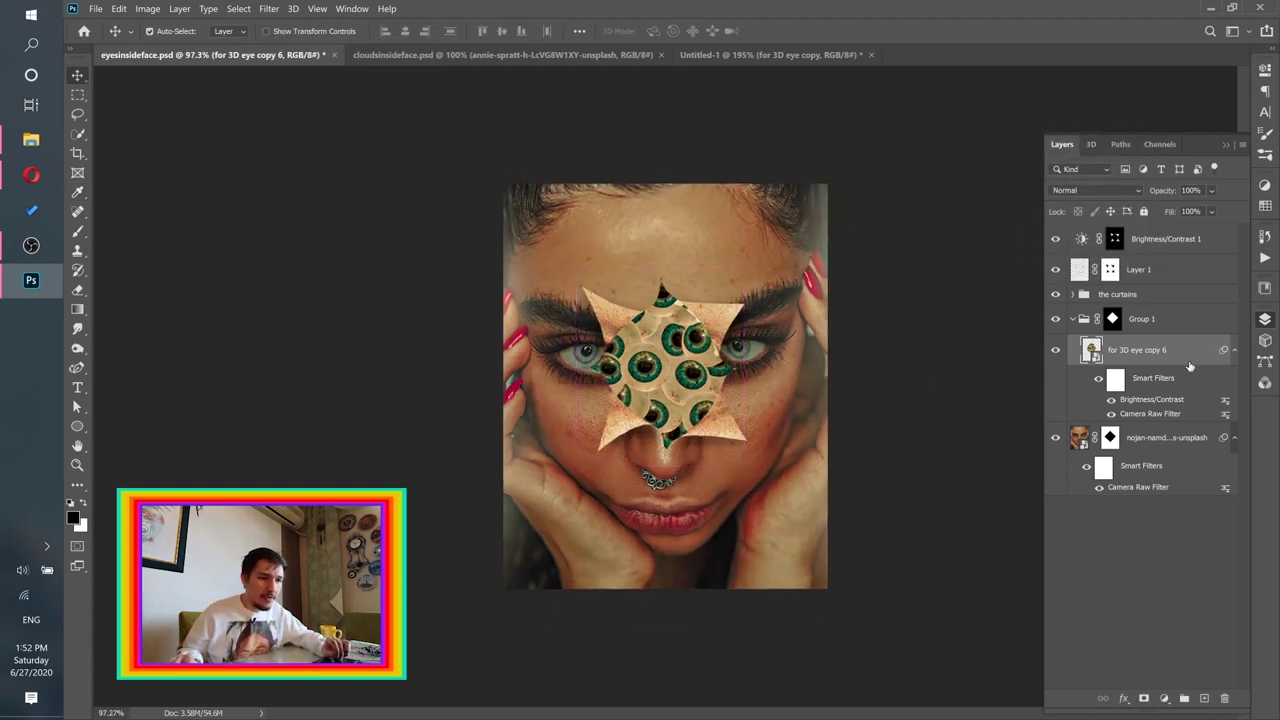
click(1204, 698)
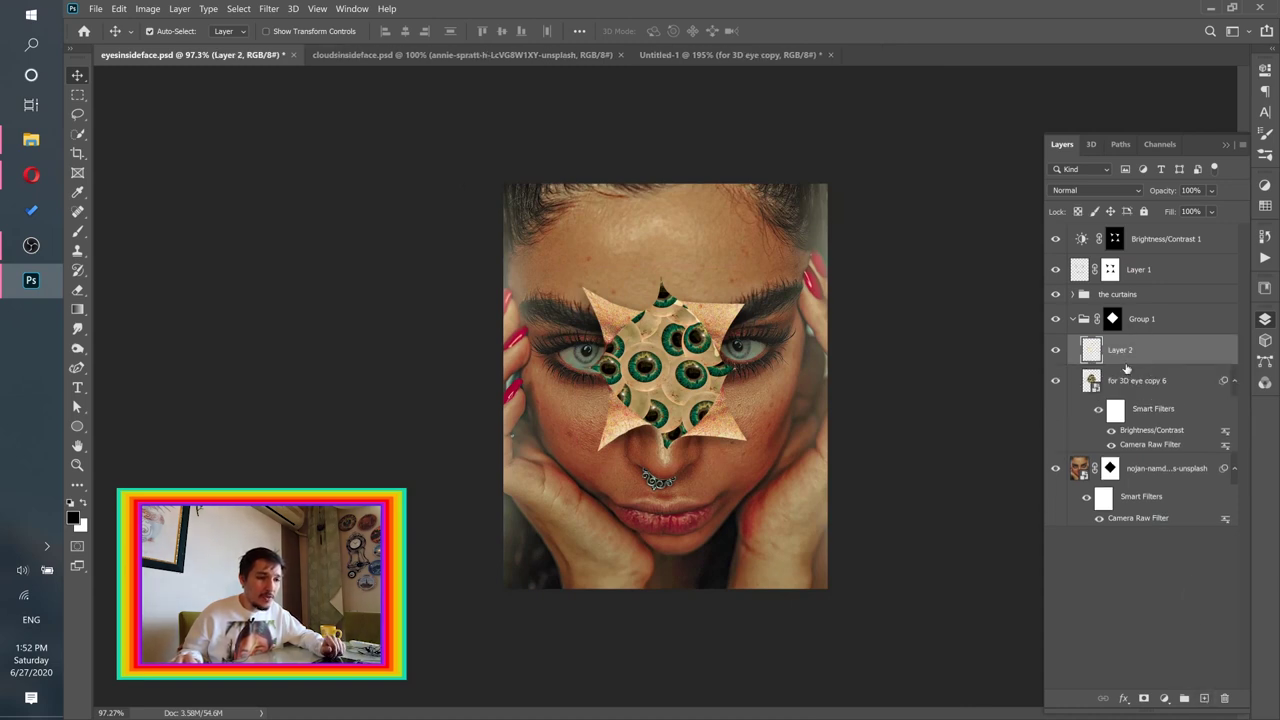
Step: Paint soft black shading around the inner edge of the eyeball opening on Layer 2 with the Brush at 11% opacity and 10% flow
drag(77, 231, 137, 240)
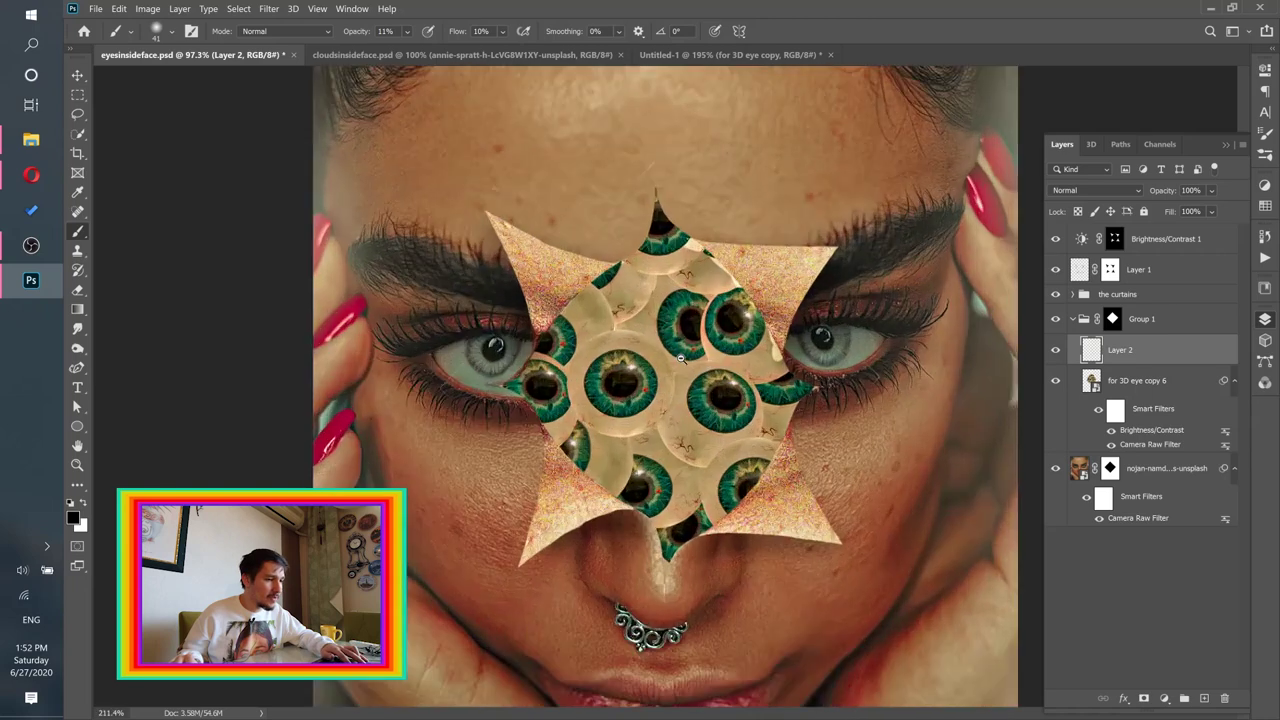
scroll(658, 354, up, 4)
drag(681, 391, 720, 391)
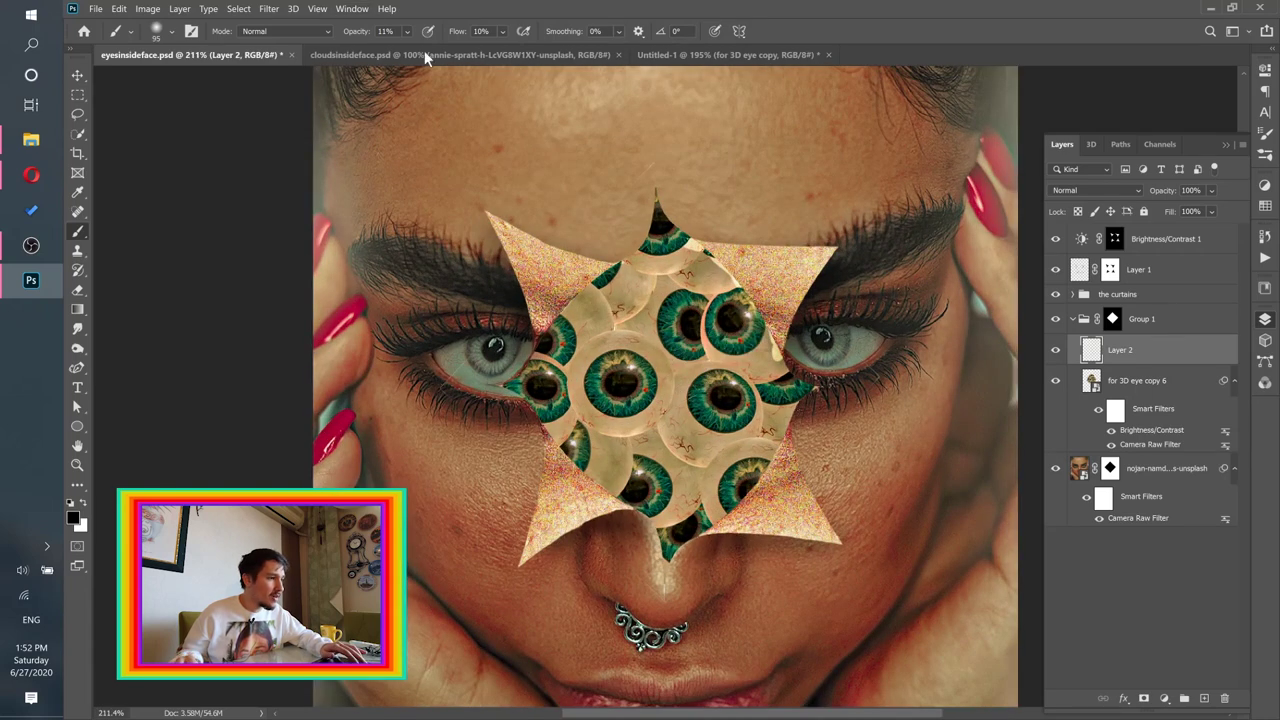
click(171, 32)
click(171, 32)
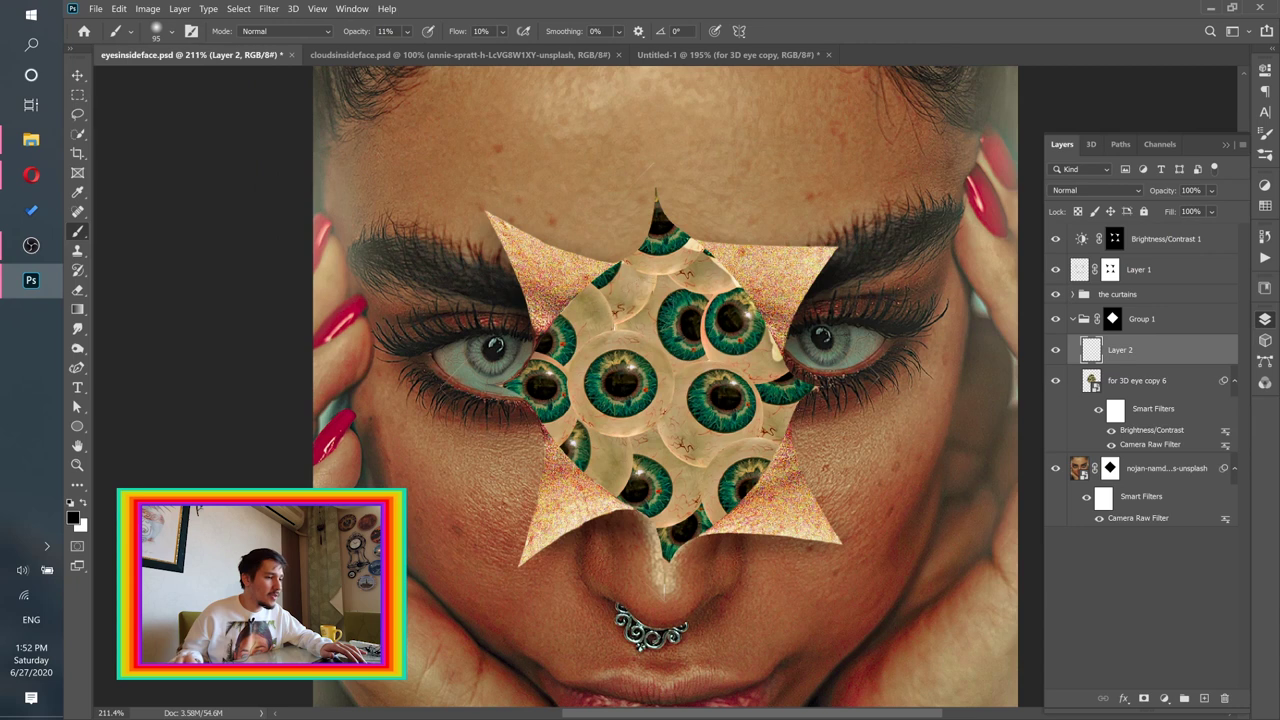
click(600, 292)
mouse_move(657, 222)
mouse_down()
mouse_move(784, 384)
mouse_move(714, 508)
mouse_move(564, 430)
mouse_move(526, 384)
mouse_move(572, 315)
mouse_up()
scroll(713, 302, down, 5)
scroll(772, 277, up, 6)
mouse_move(772, 276)
mouse_down()
mouse_move(755, 330)
mouse_move(785, 460)
mouse_move(720, 555)
mouse_move(665, 580)
mouse_move(697, 562)
mouse_up()
mouse_move(659, 230)
mouse_down()
mouse_move(564, 280)
mouse_move(677, 240)
mouse_move(787, 450)
mouse_up()
scroll(677, 364, down, 3)
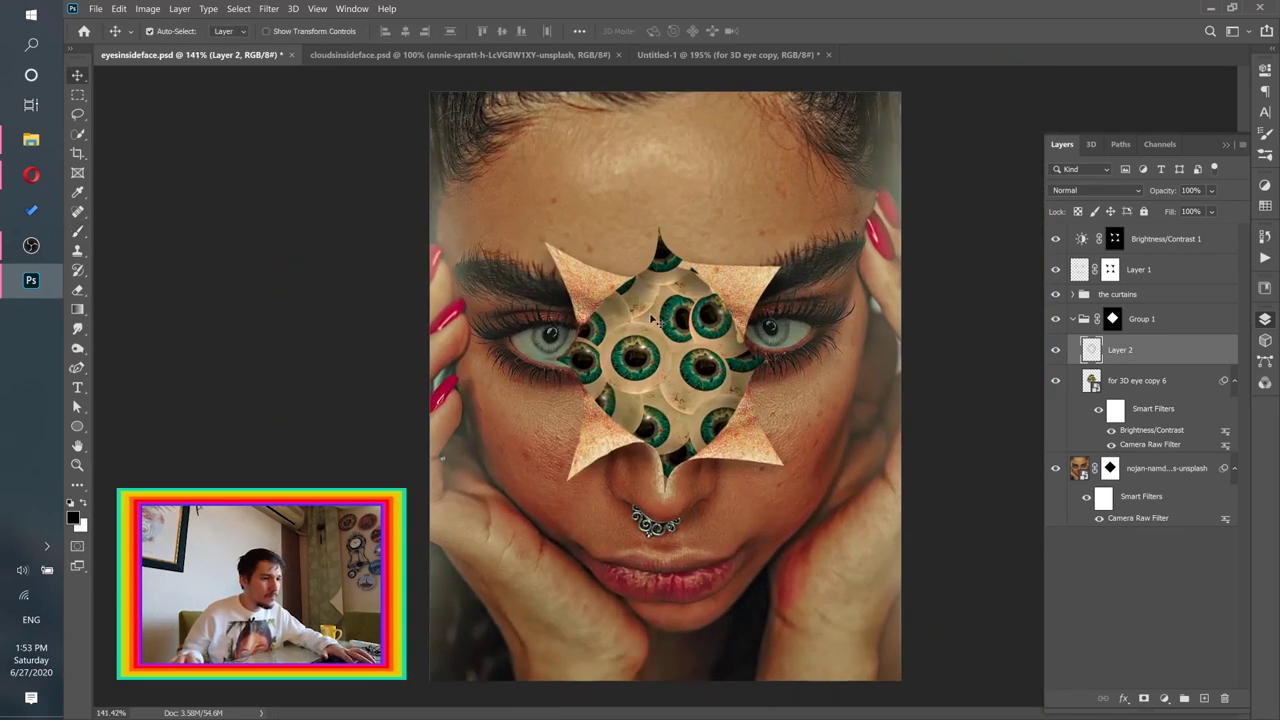
scroll(700, 350, up, 2)
key(v)
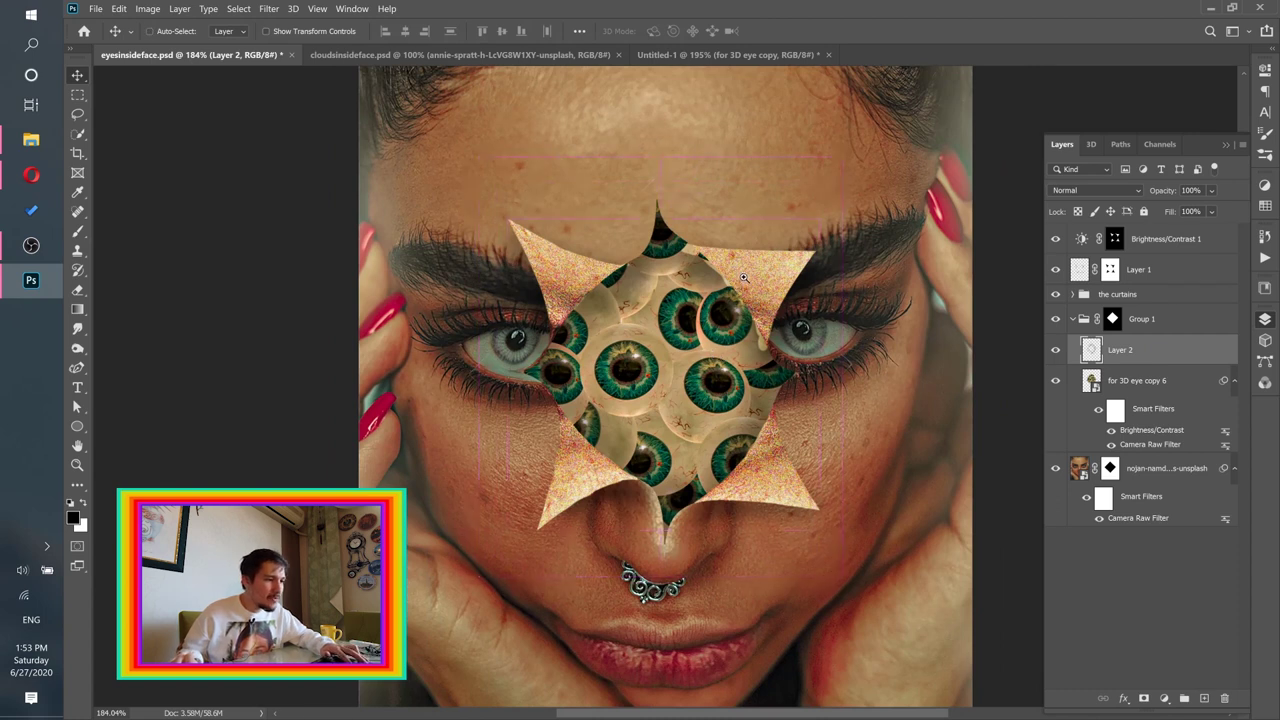
Step: Paint black on the Brightness/Contrast 1 mask along the opening's upper edges with a size 20 brush at 100% opacity and 100% flow
scroll(733, 291, up, 7)
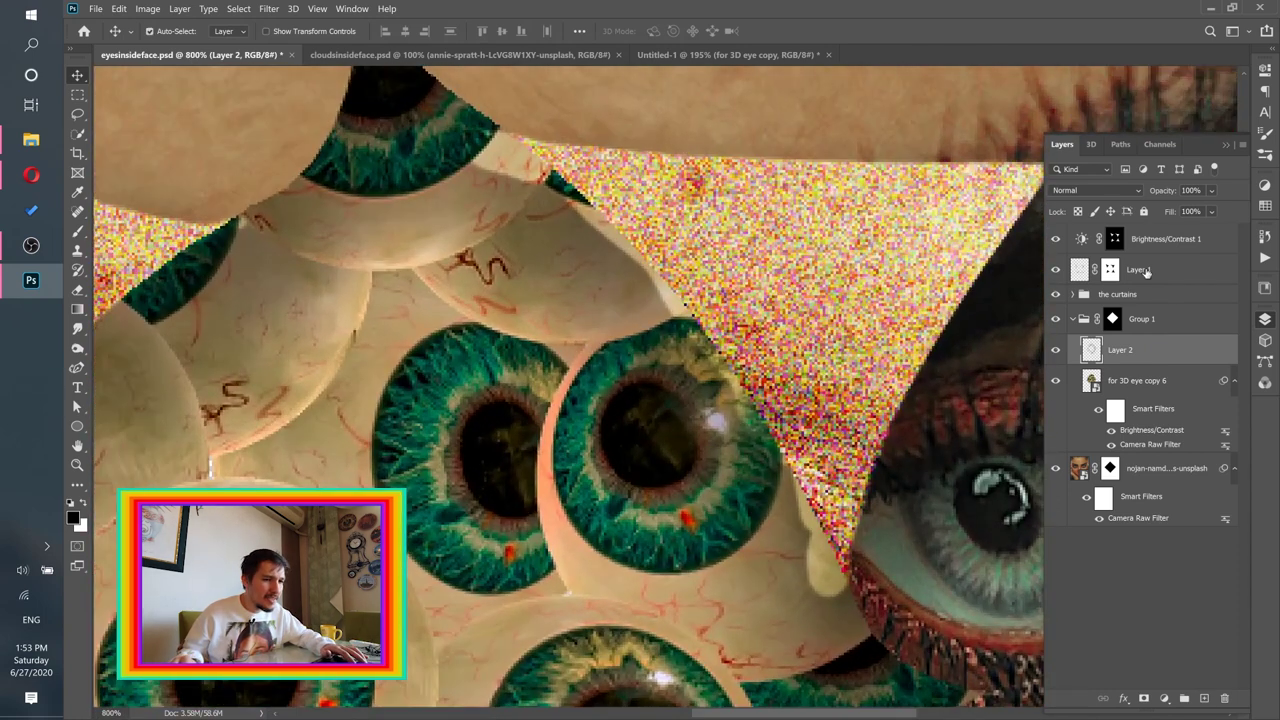
click(657, 317)
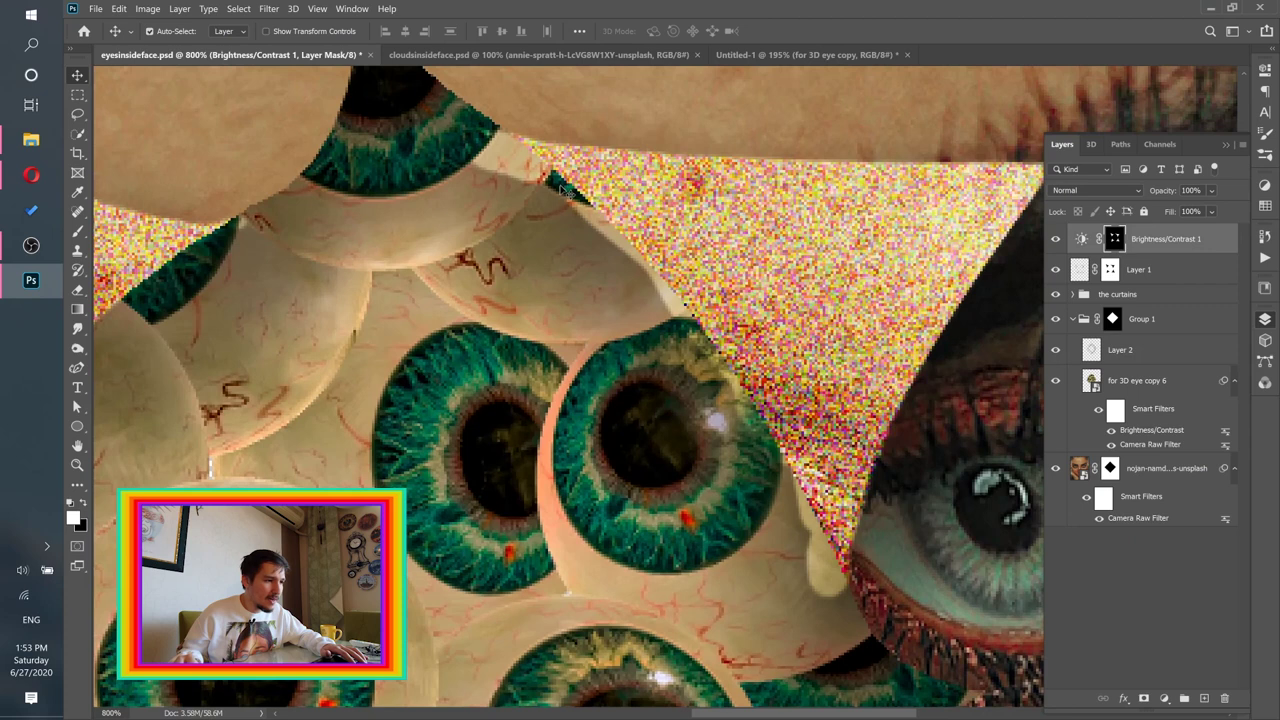
click(78, 231)
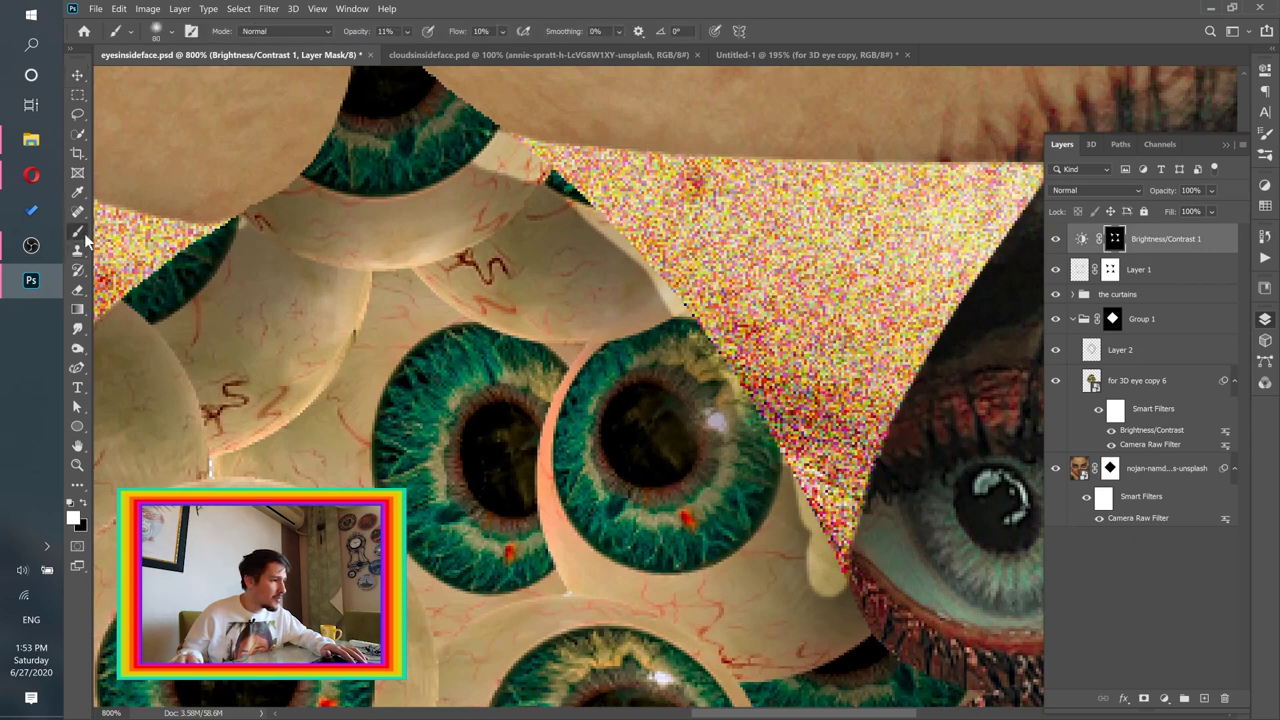
click(84, 504)
key(bracketleft)
key(bracketleft)
key(bracketleft)
key(bracketleft)
key(bracketleft)
key(bracketleft)
key(bracketleft)
key(bracketleft)
key(bracketleft)
click(407, 31)
drag(419, 48, 496, 48)
click(503, 31)
click(659, 46)
drag(652, 278, 680, 312)
drag(640, 258, 497, 148)
mouse_move(800, 490)
mouse_down()
mouse_move(838, 585)
mouse_move(805, 495)
mouse_move(700, 335)
mouse_up()
scroll(826, 490, up, 3)
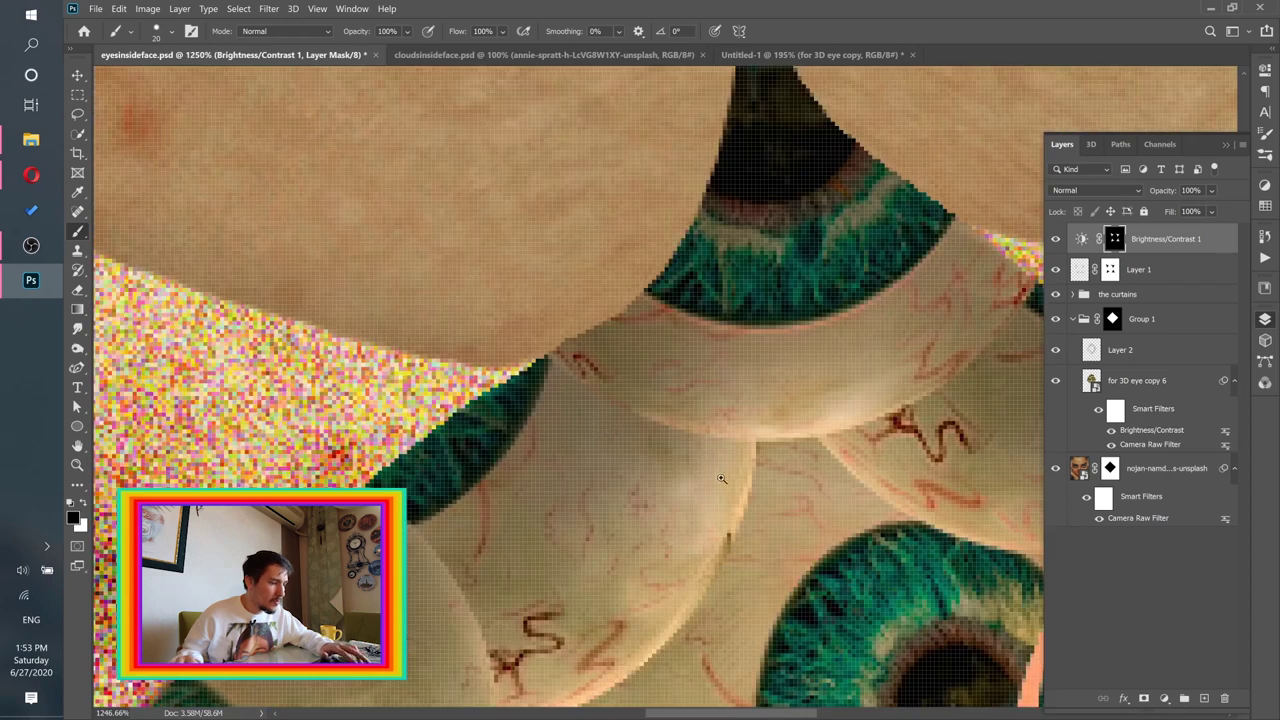
scroll(728, 586, down, 8)
scroll(728, 586, up, 3)
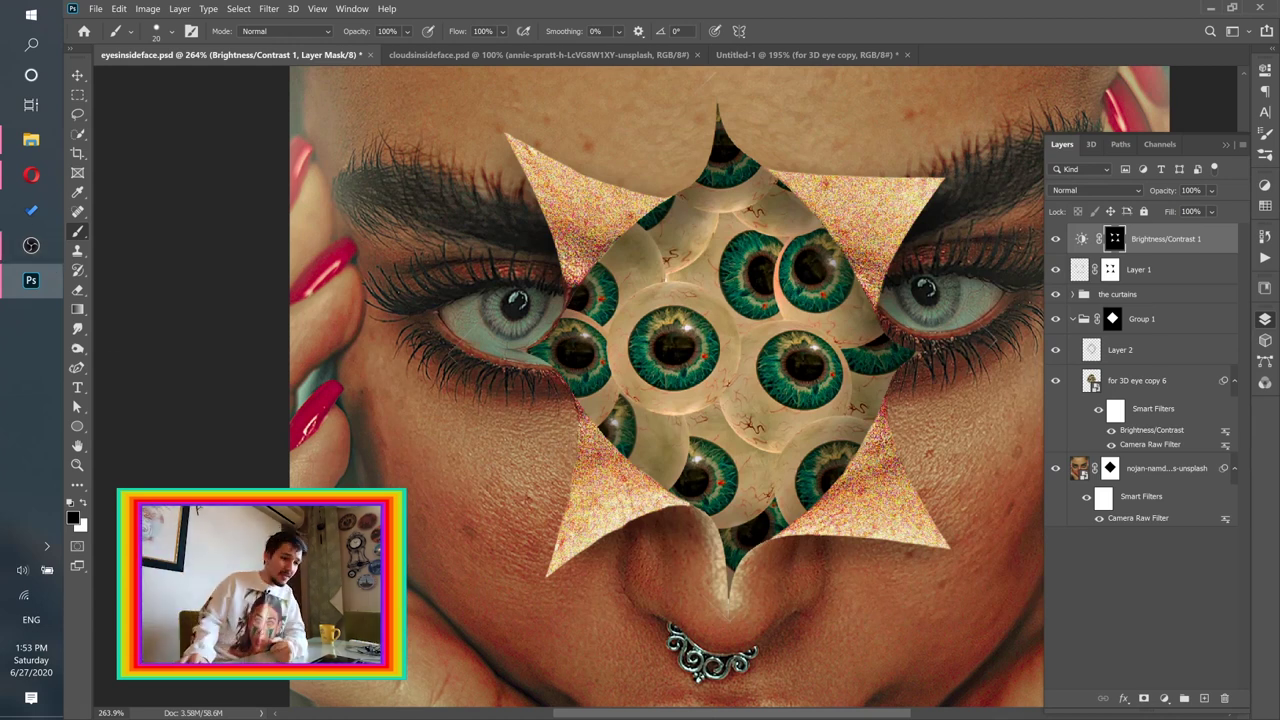
Step: Open the contents of the for 3D eye copy 6 Smart Object to edit the individual eyeball layers
click(77, 75)
click(1094, 384)
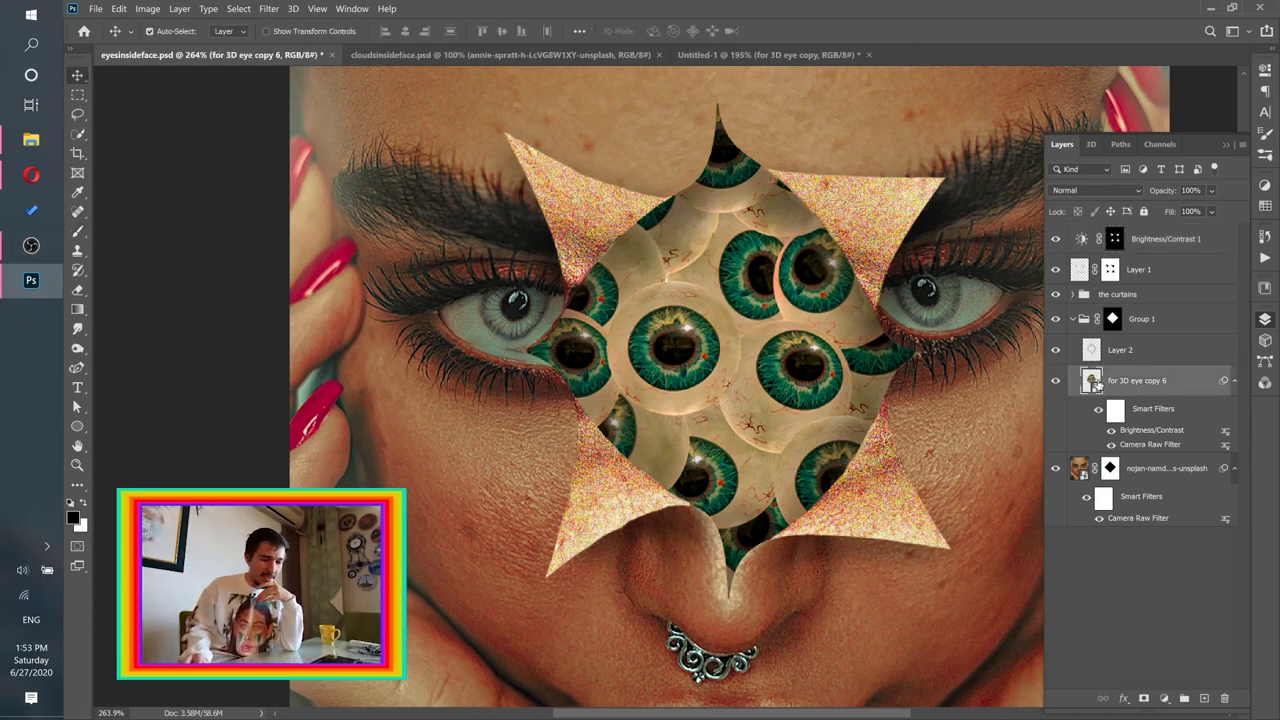
double_click(1091, 382)
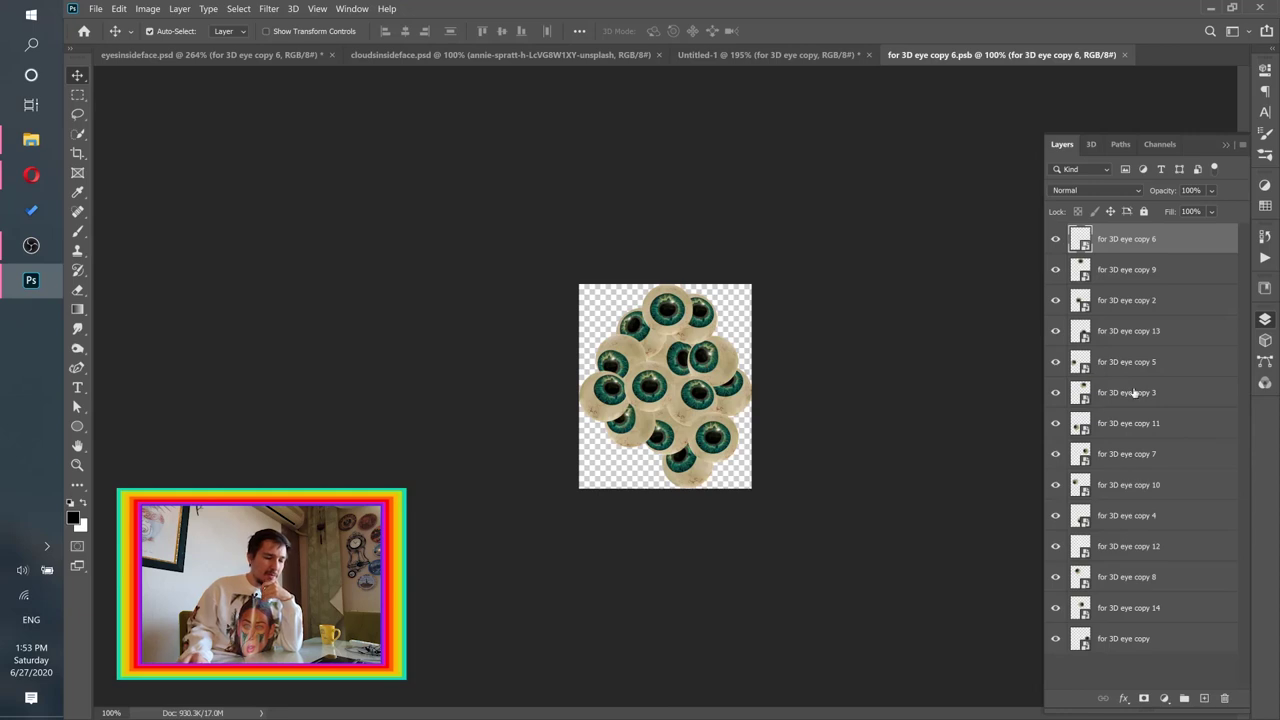
scroll(731, 400, up, 3)
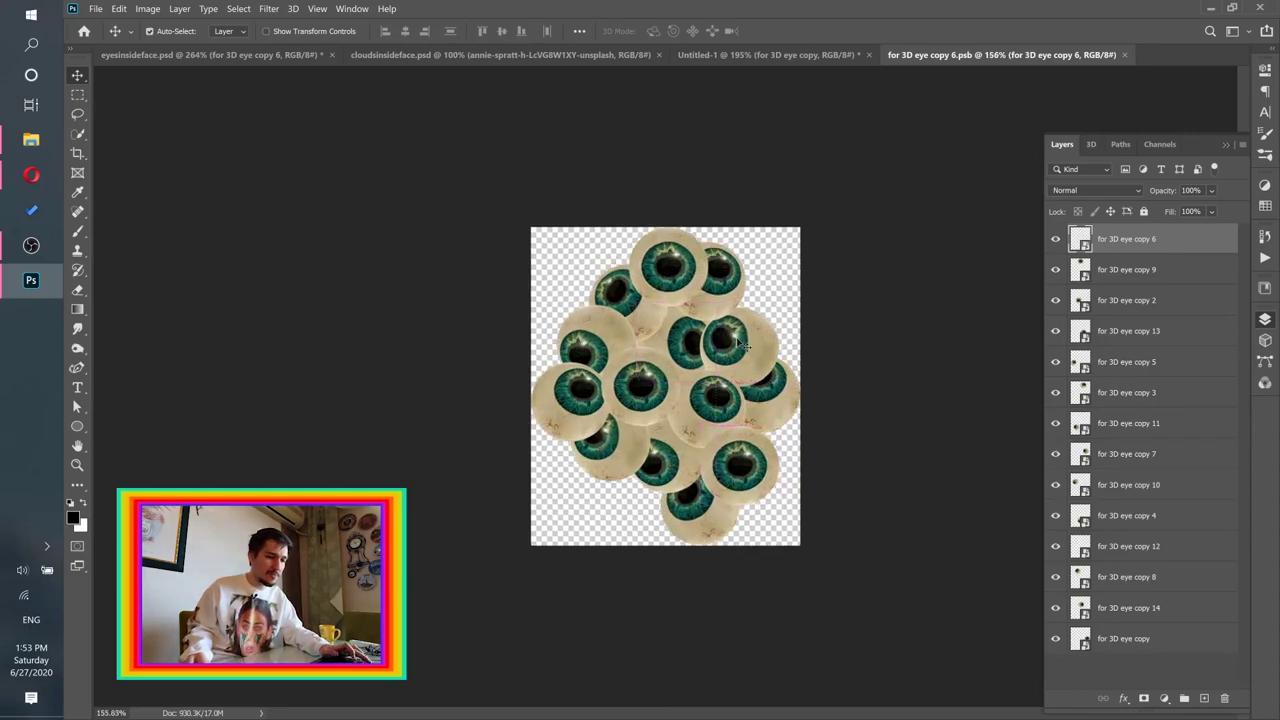
click(232, 56)
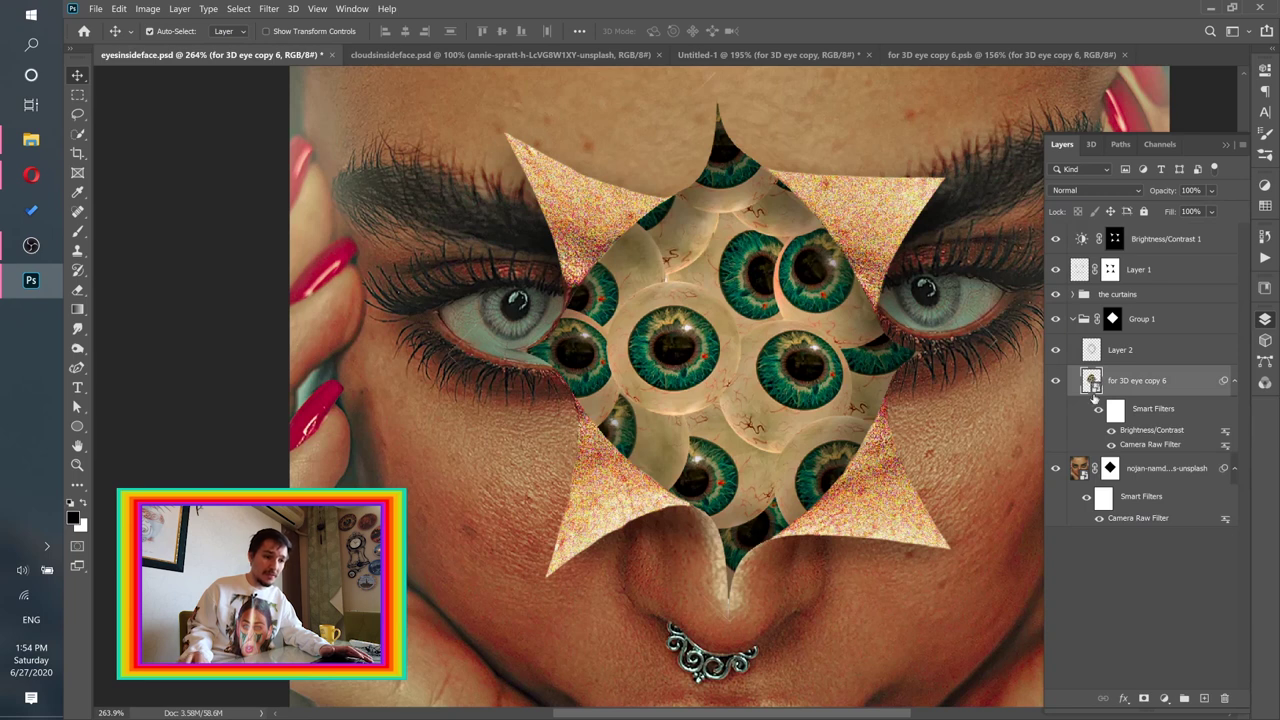
click(970, 51)
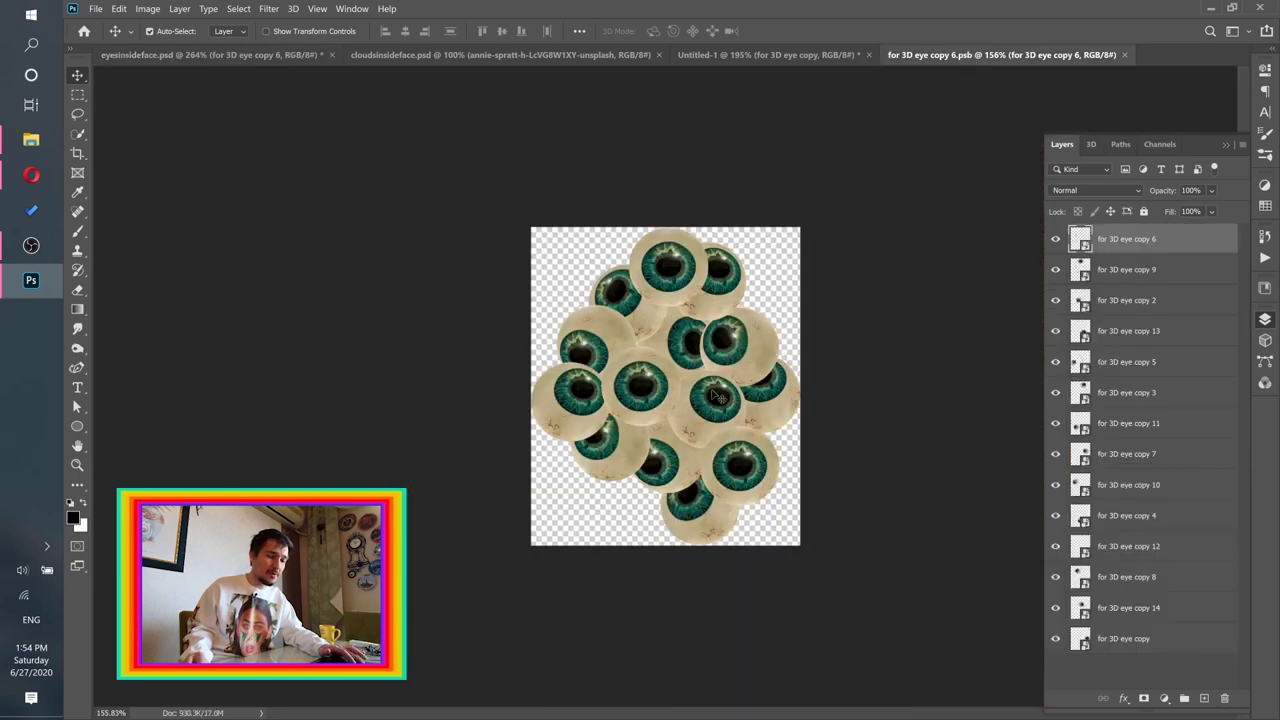
scroll(660, 386, up, 2)
Step: Add a black Drop Shadow to the for 3D eye copy 2 layer with Opacity 46%, Angle -90, Distance 25 px and Size 24 px
click(657, 385)
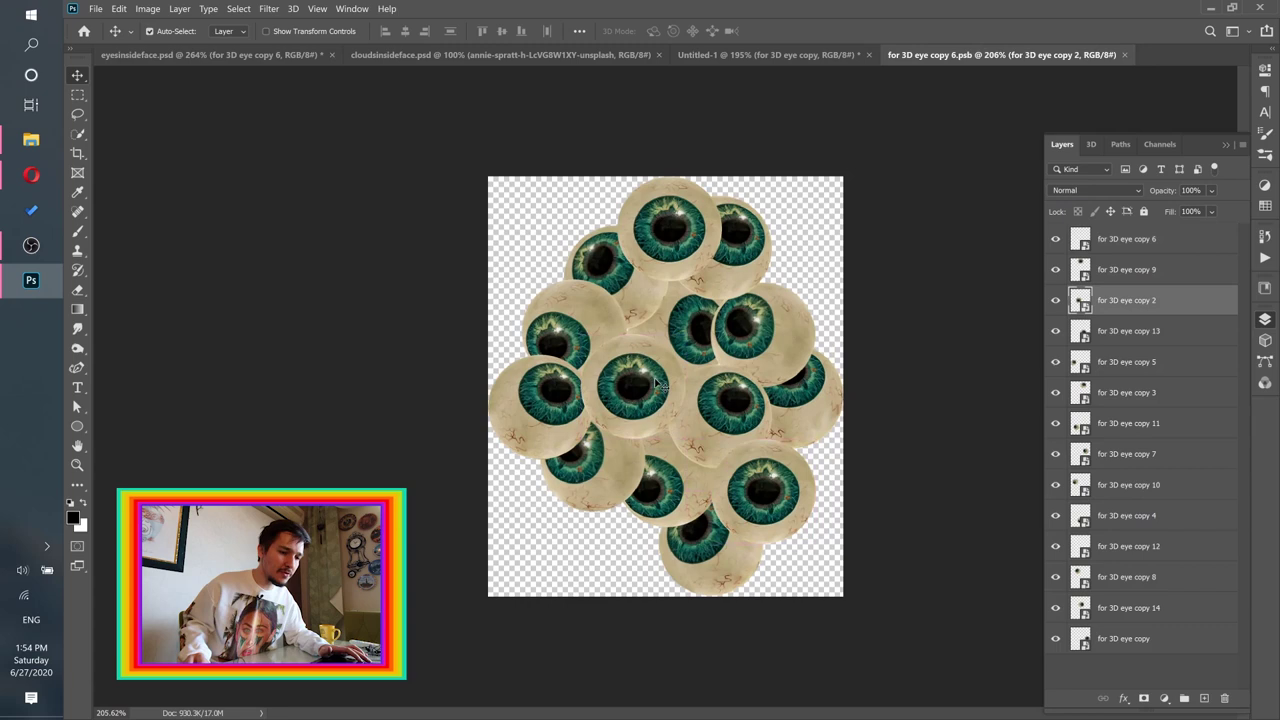
double_click(1209, 303)
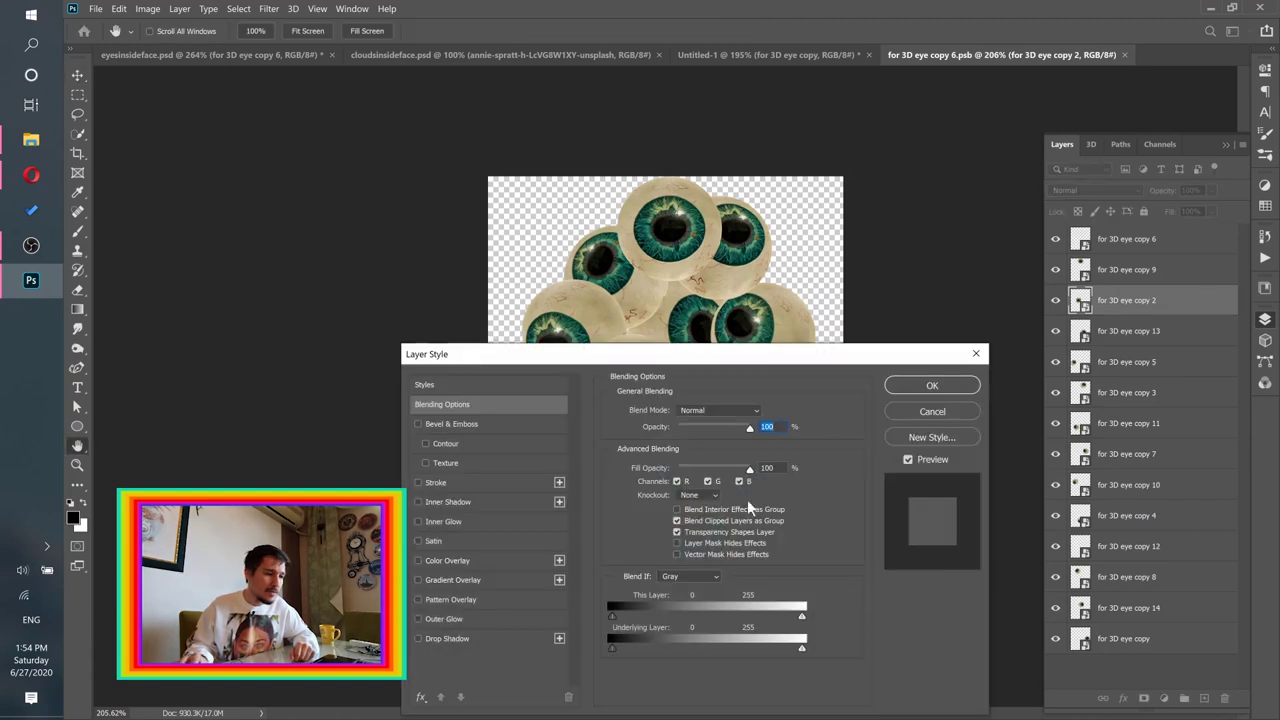
click(448, 638)
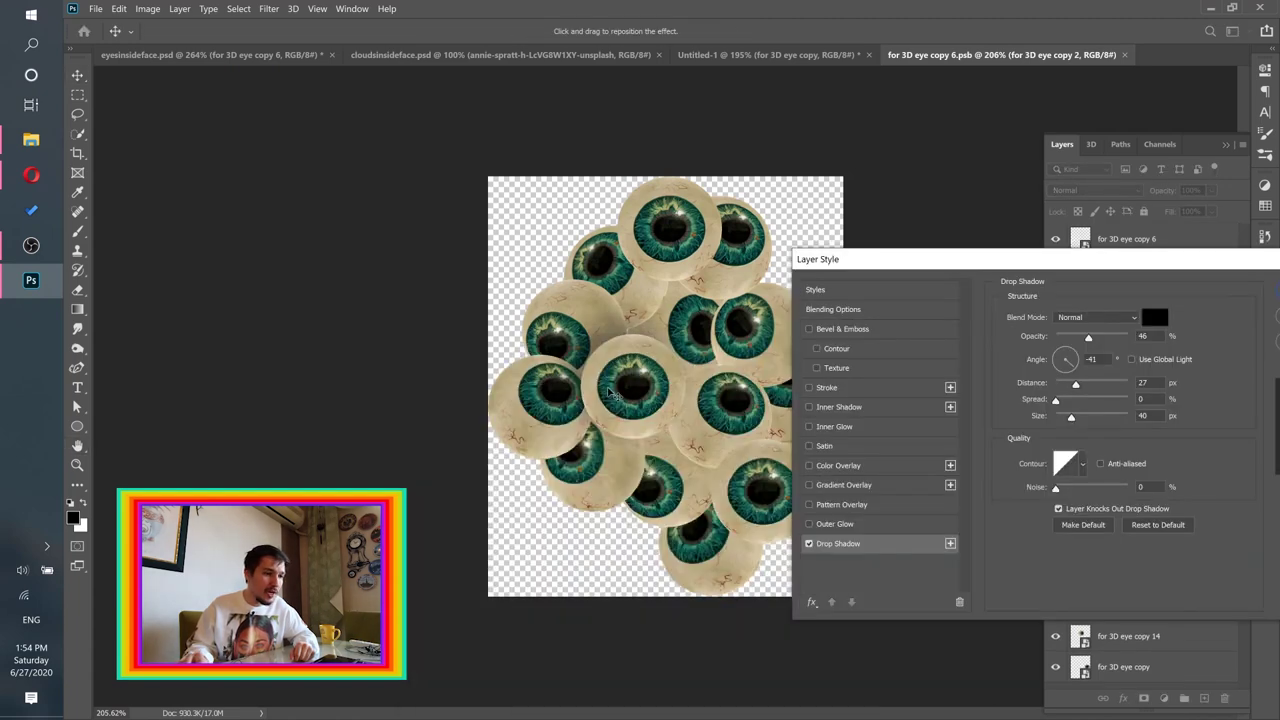
drag(1078, 386, 1066, 417)
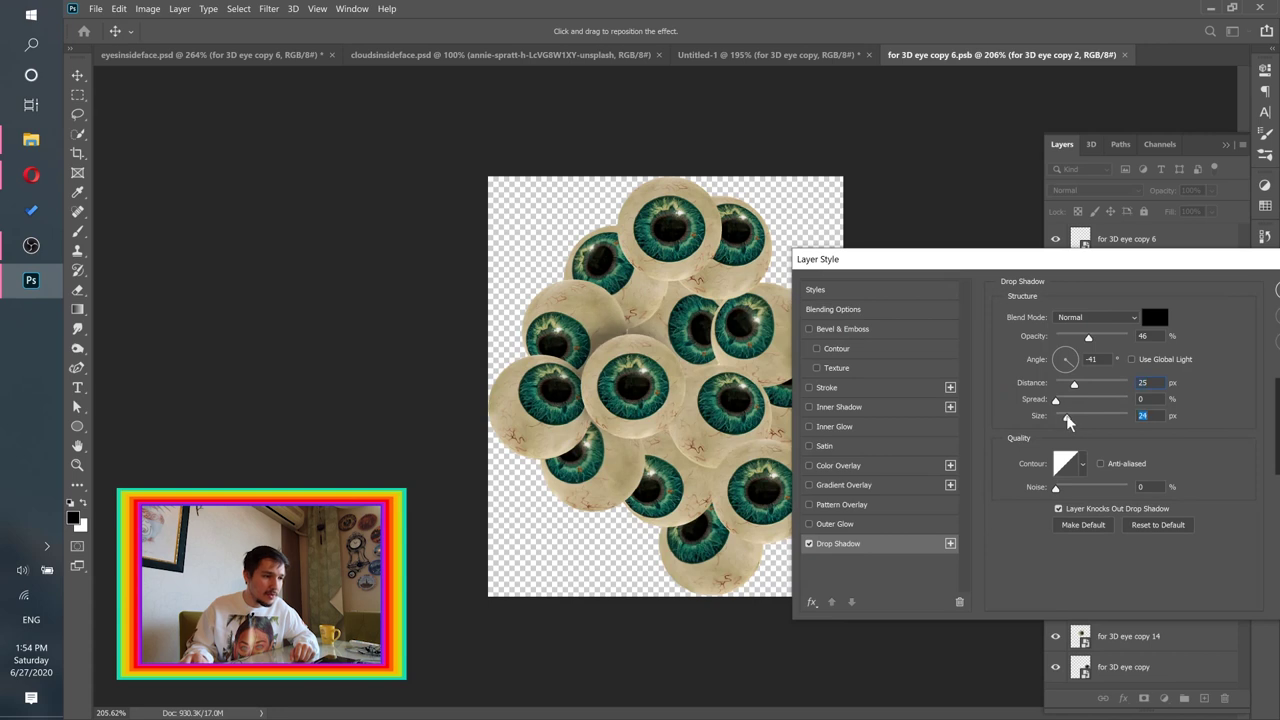
click(1088, 337)
drag(1075, 267, 1080, 330)
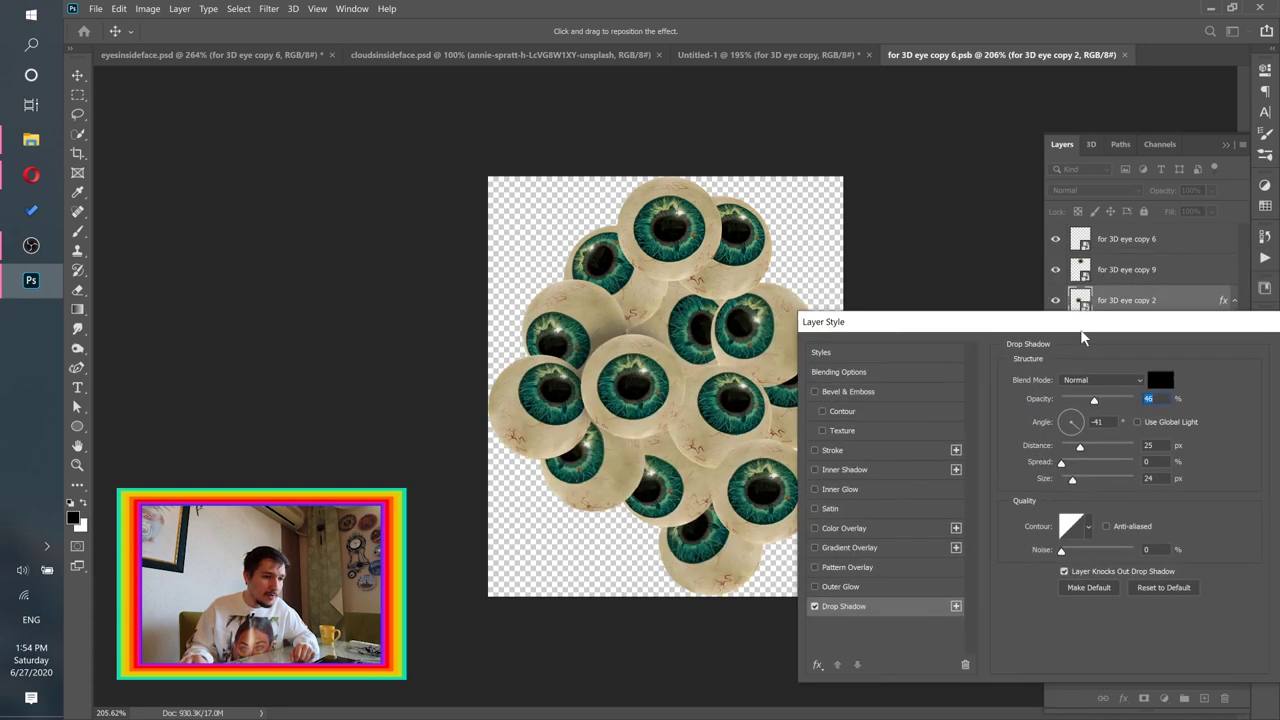
drag(1068, 422, 1071, 434)
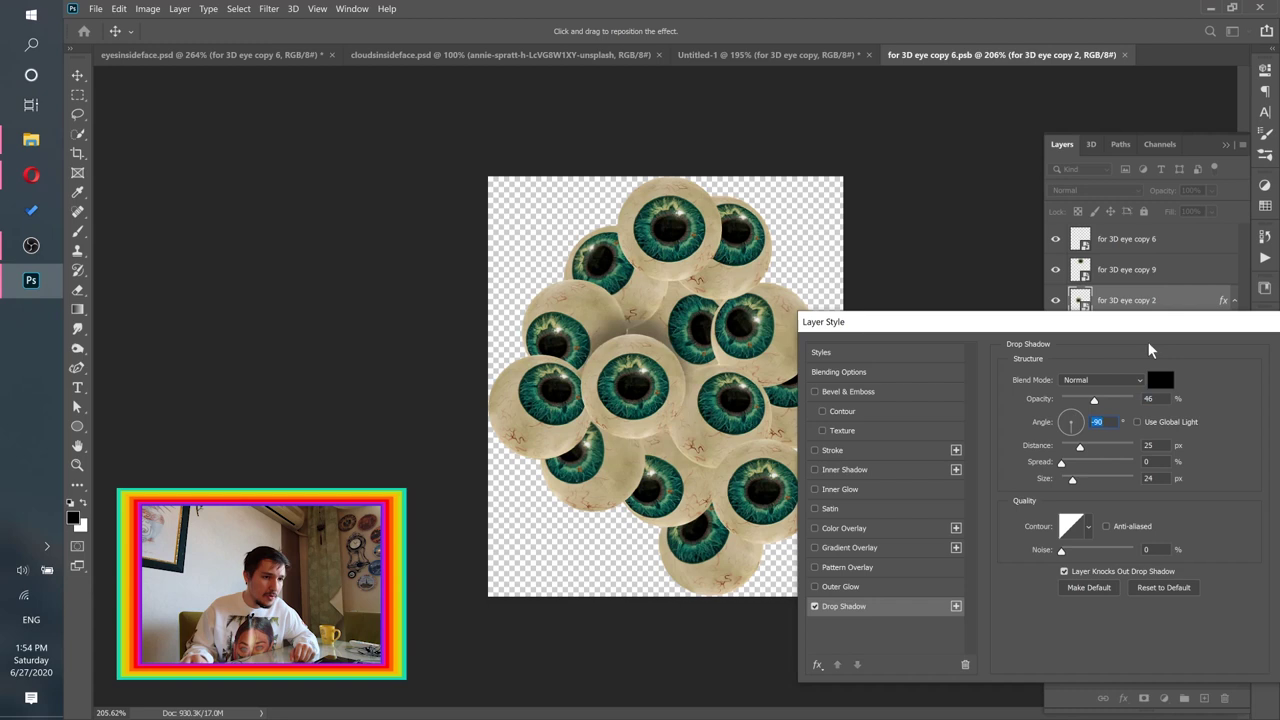
drag(1136, 329, 976, 368)
key(Return)
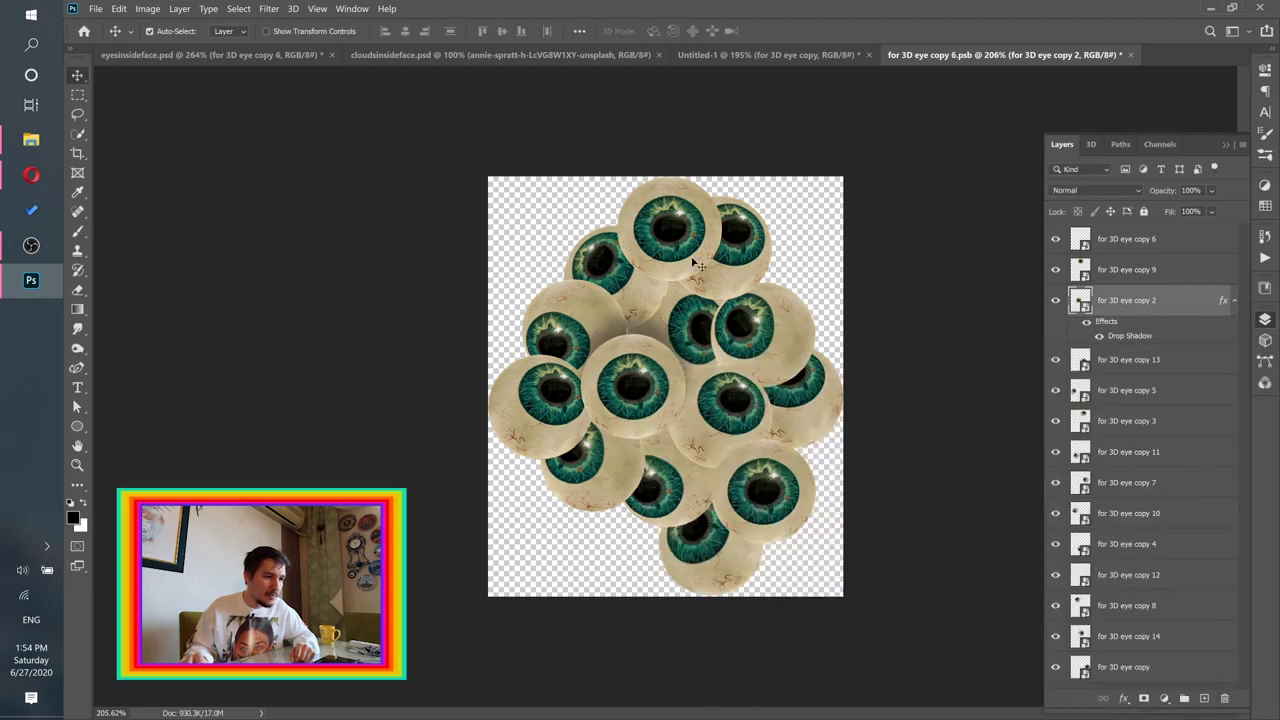
Step: Add a Drop Shadow to the for 3D eye copy 13 layer with Opacity 46%, Angle -90, Distance 25 px and Size 24 px
click(718, 400)
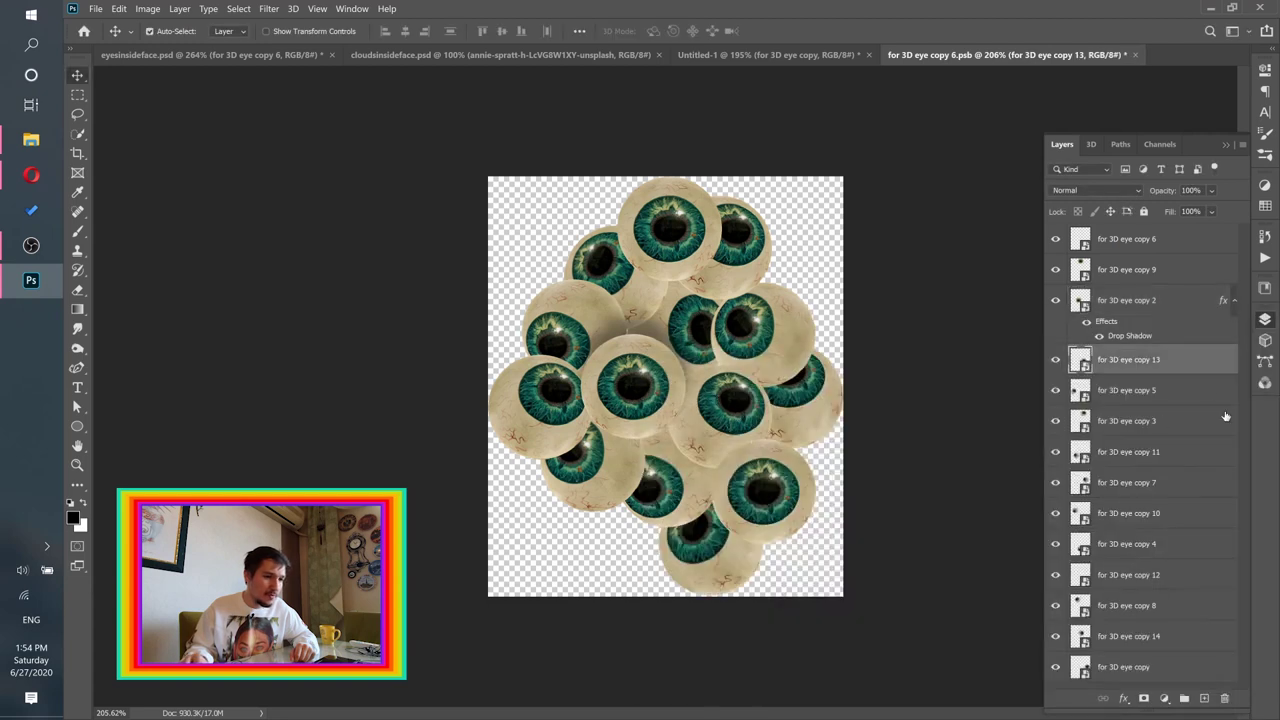
double_click(1188, 362)
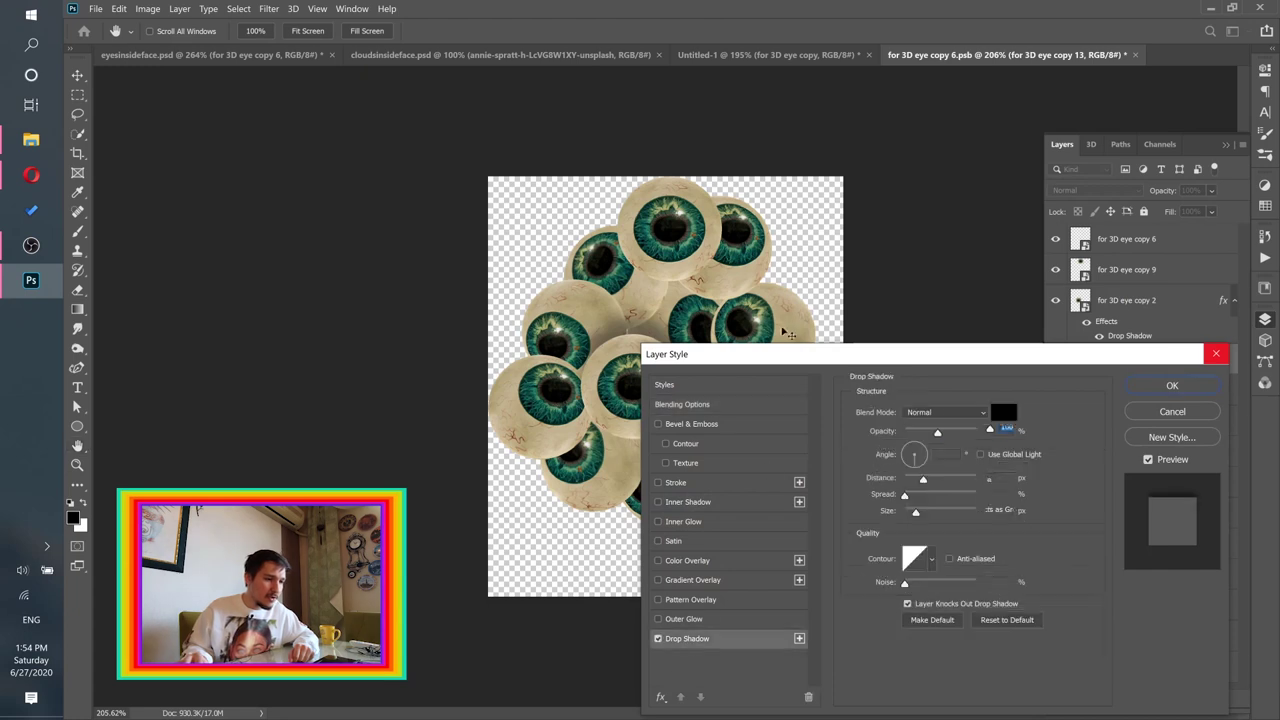
drag(773, 360, 832, 324)
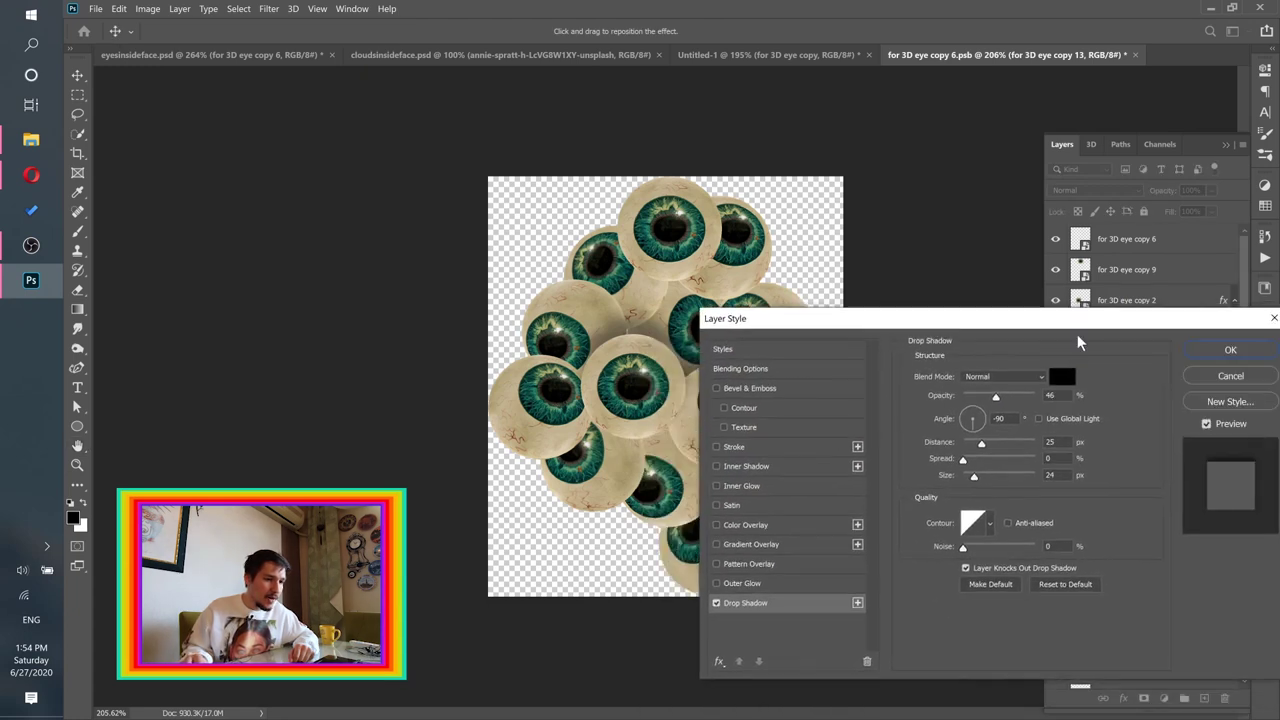
click(1230, 350)
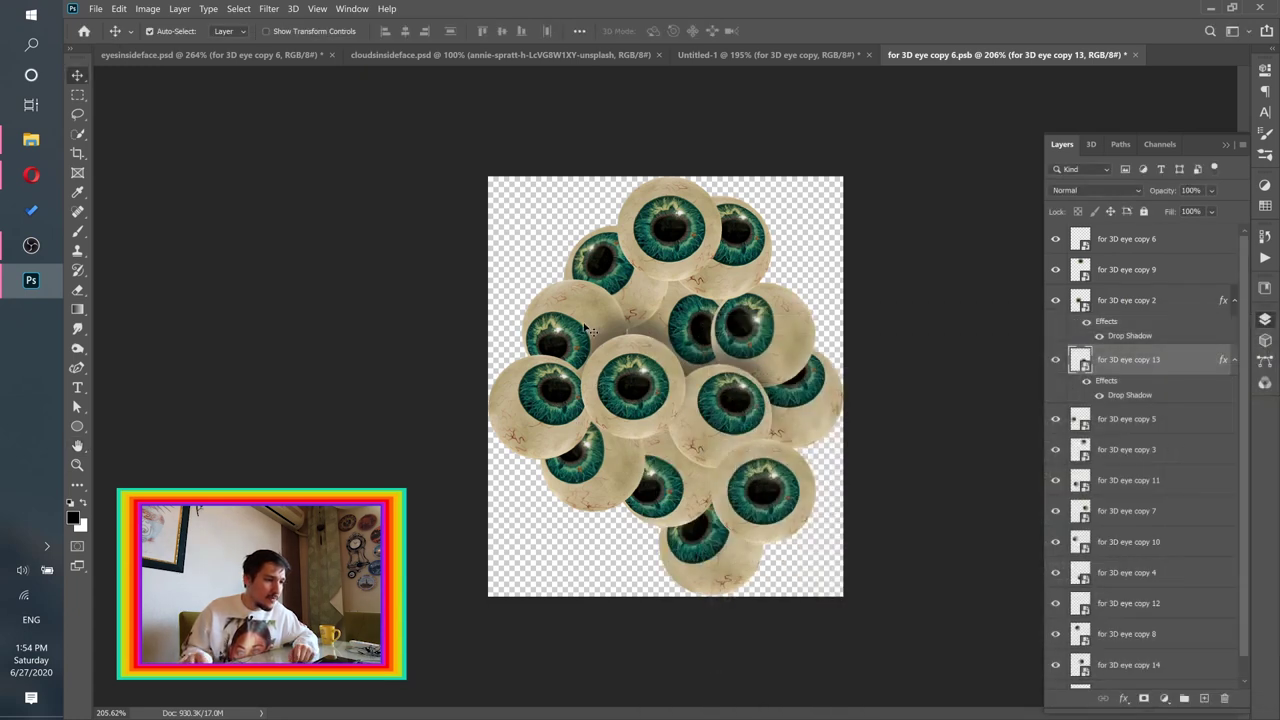
Step: Add a Drop Shadow to the for 3D eye copy 9 layer with Opacity 46%, Angle 102, Distance 25 px and Size 24 px
click(1165, 271)
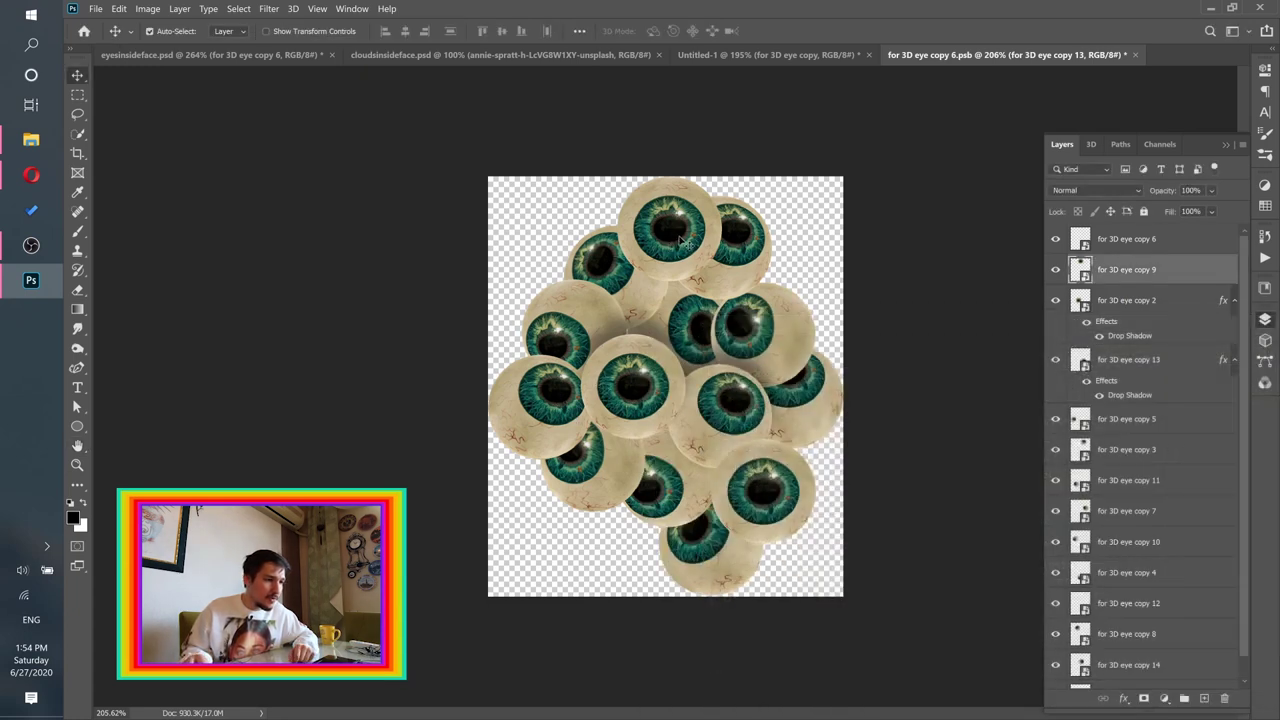
double_click(1182, 283)
click(445, 389)
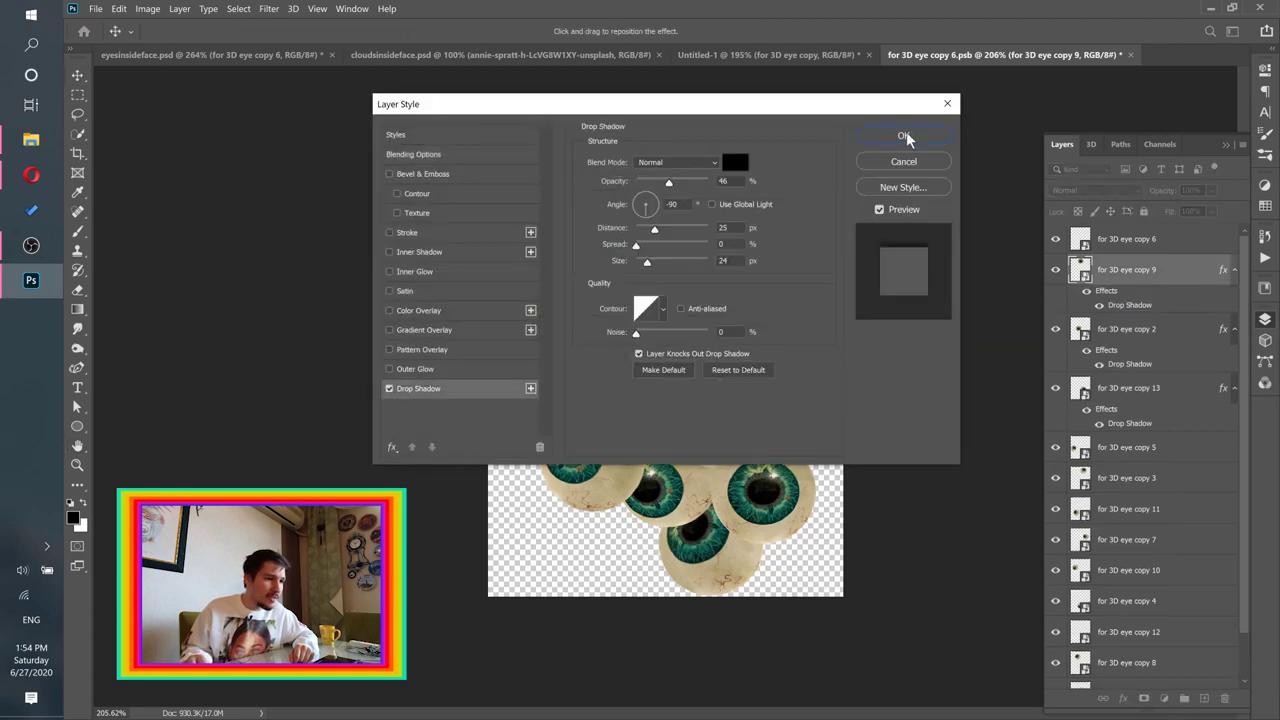
click(903, 136)
double_click(1130, 305)
drag(664, 106, 1113, 298)
click(1089, 383)
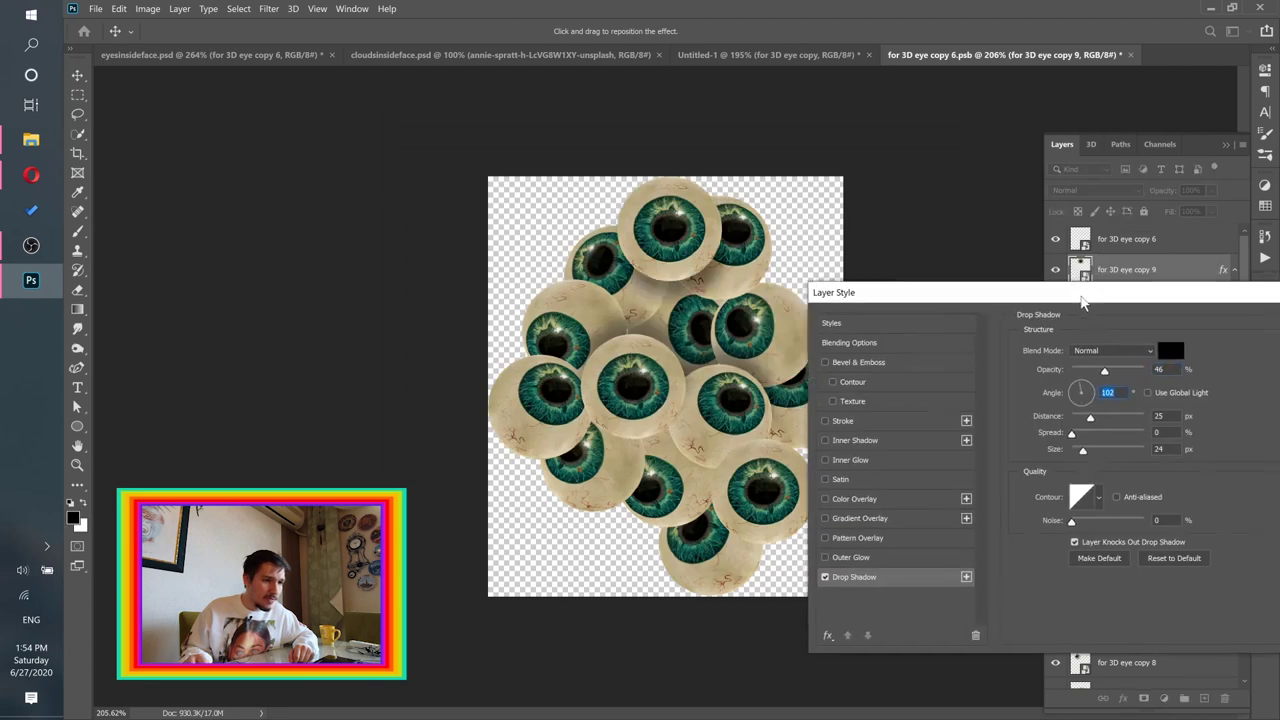
key(Return)
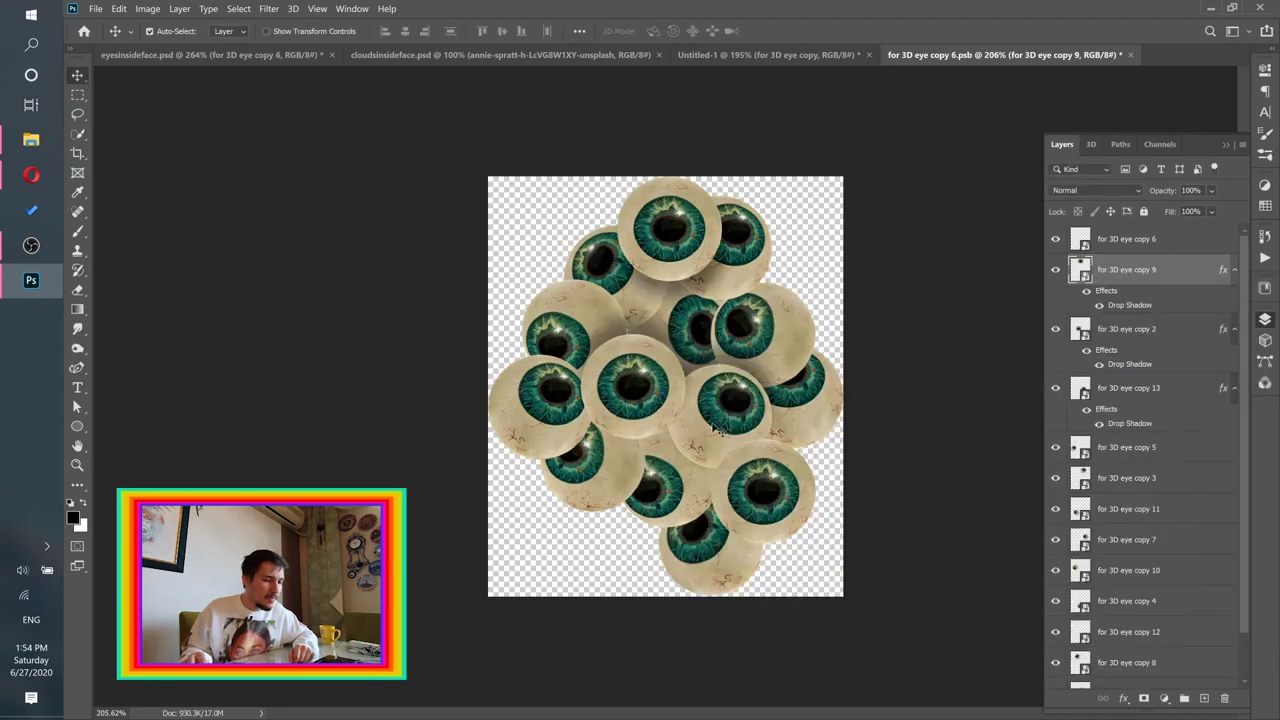
Step: Add a Drop Shadow to the for 3D eye copy 6 layer with Opacity 46%, Angle -12, Distance 25 px and Size 24 px
click(752, 497)
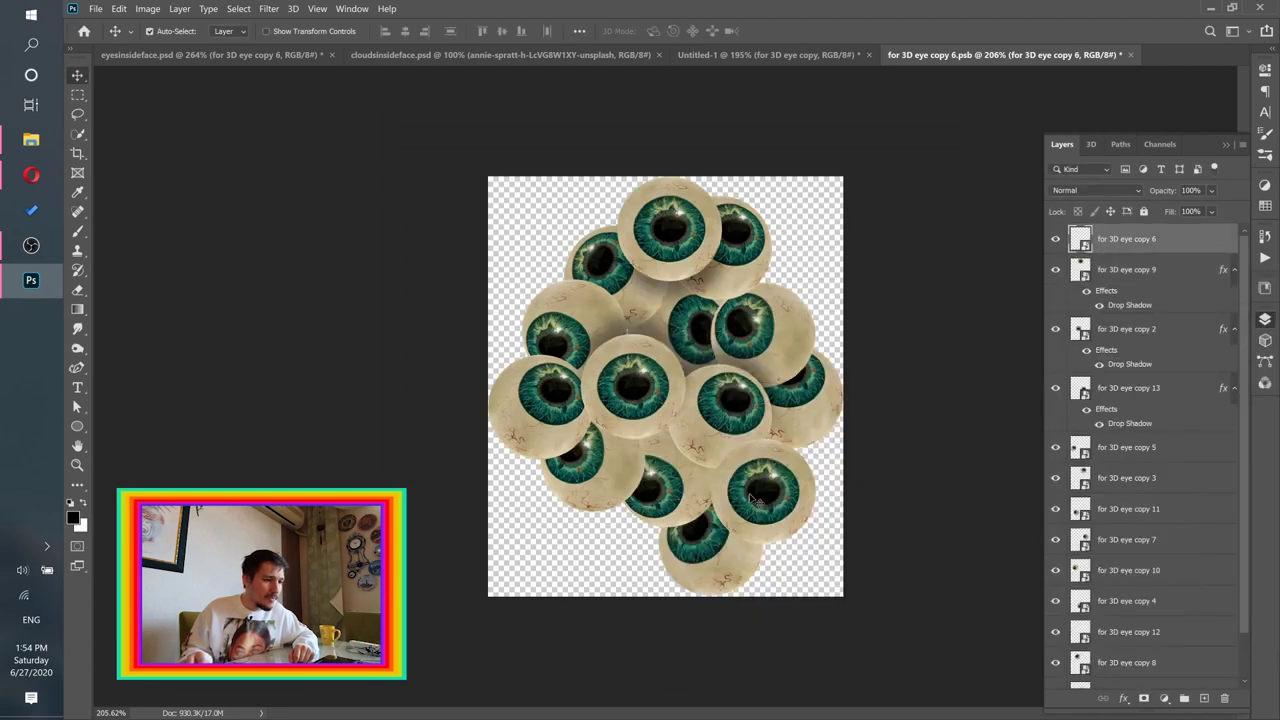
double_click(1202, 246)
click(655, 609)
drag(729, 323, 930, 250)
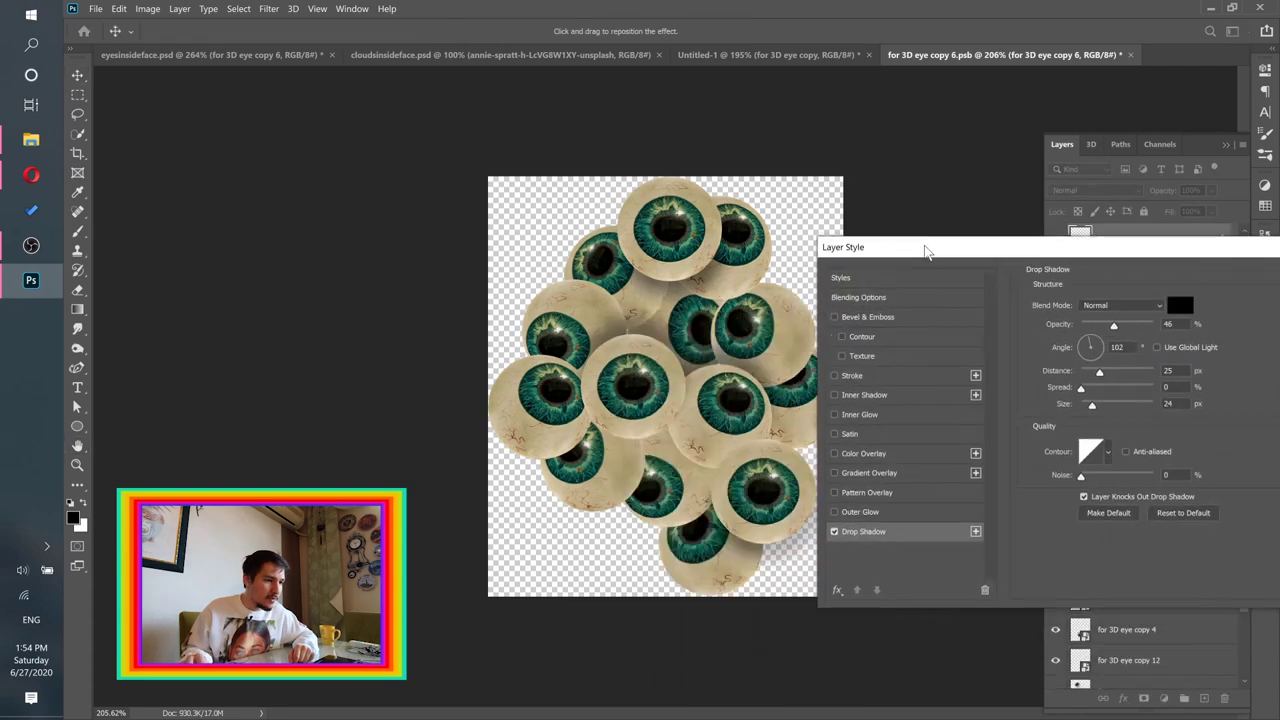
drag(1085, 342, 1099, 350)
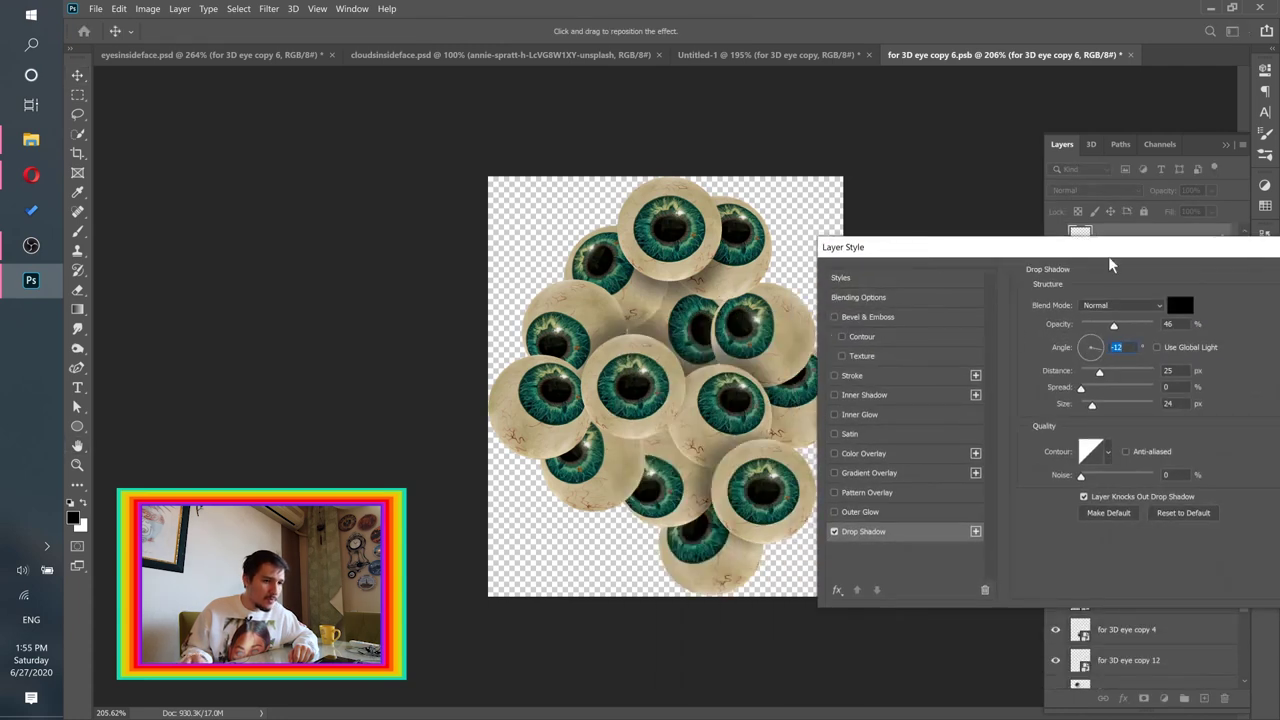
drag(1109, 257, 893, 340)
click(1117, 364)
Step: Save the for 3D eye copy 6.psb contents and close them to update the face composite
click(96, 9)
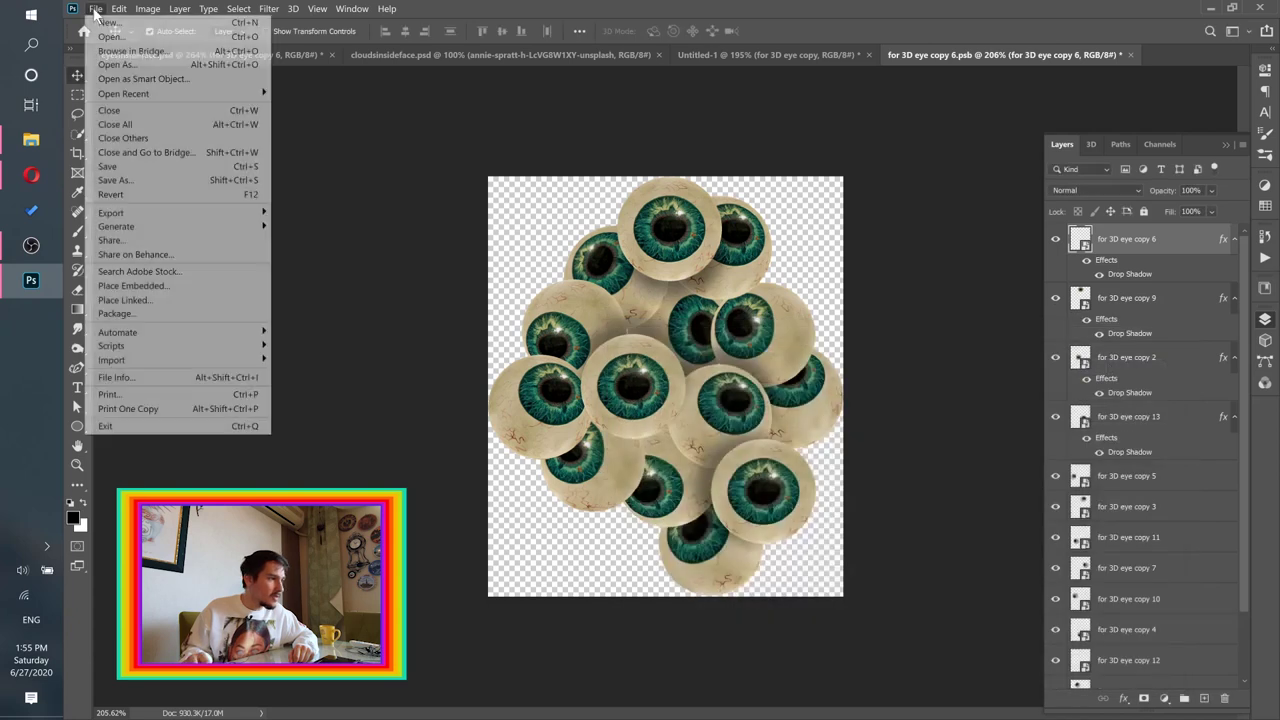
click(108, 167)
click(1130, 55)
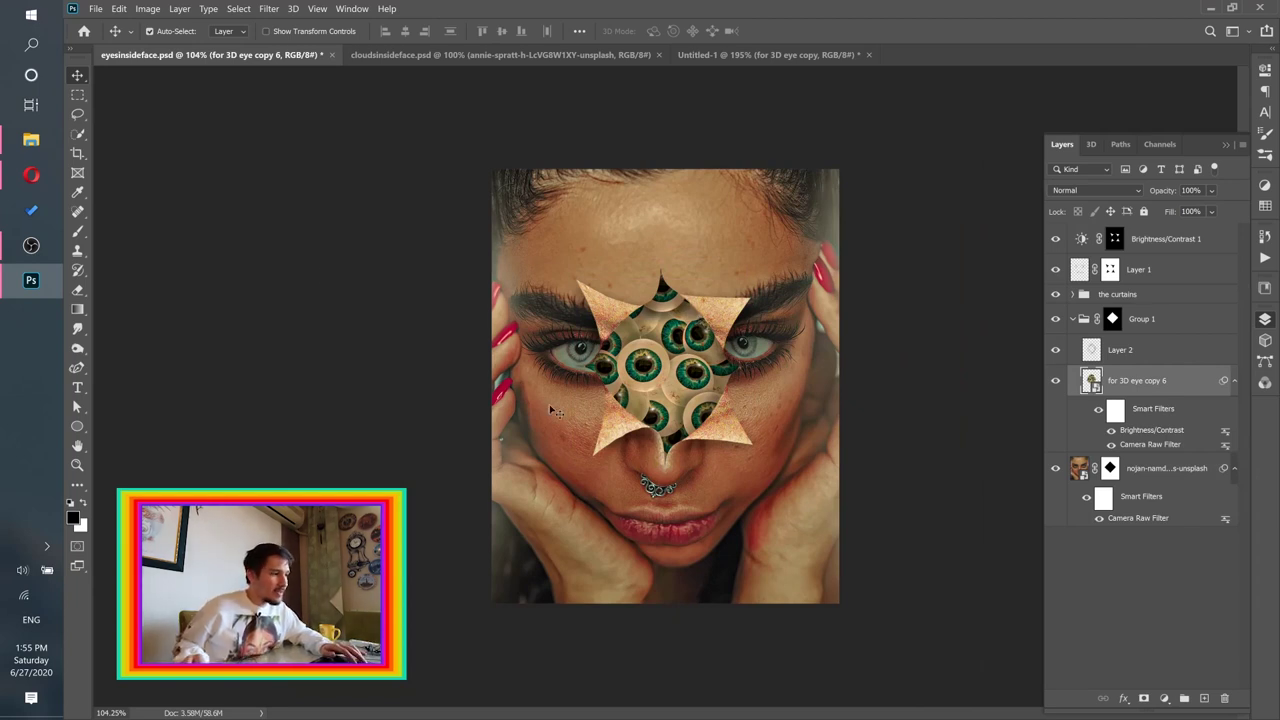
click(30, 140)
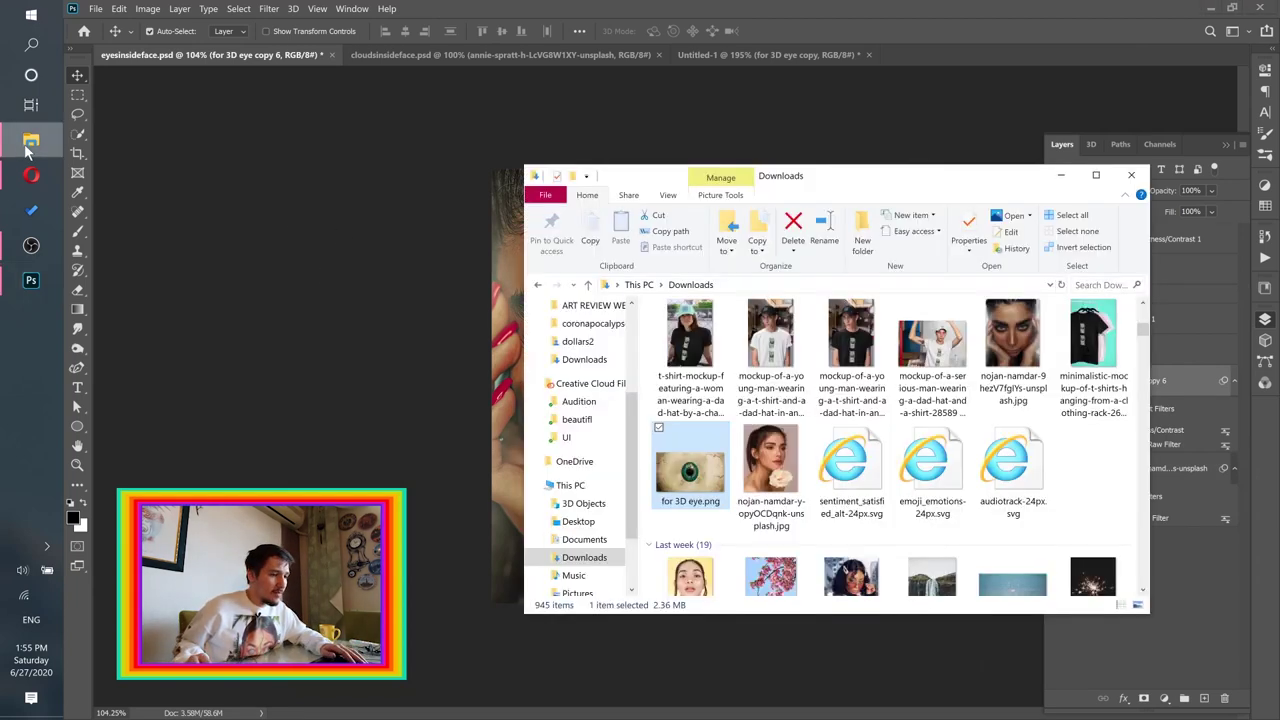
click(30, 145)
scroll(694, 380, up, 5)
scroll(694, 380, down, 1)
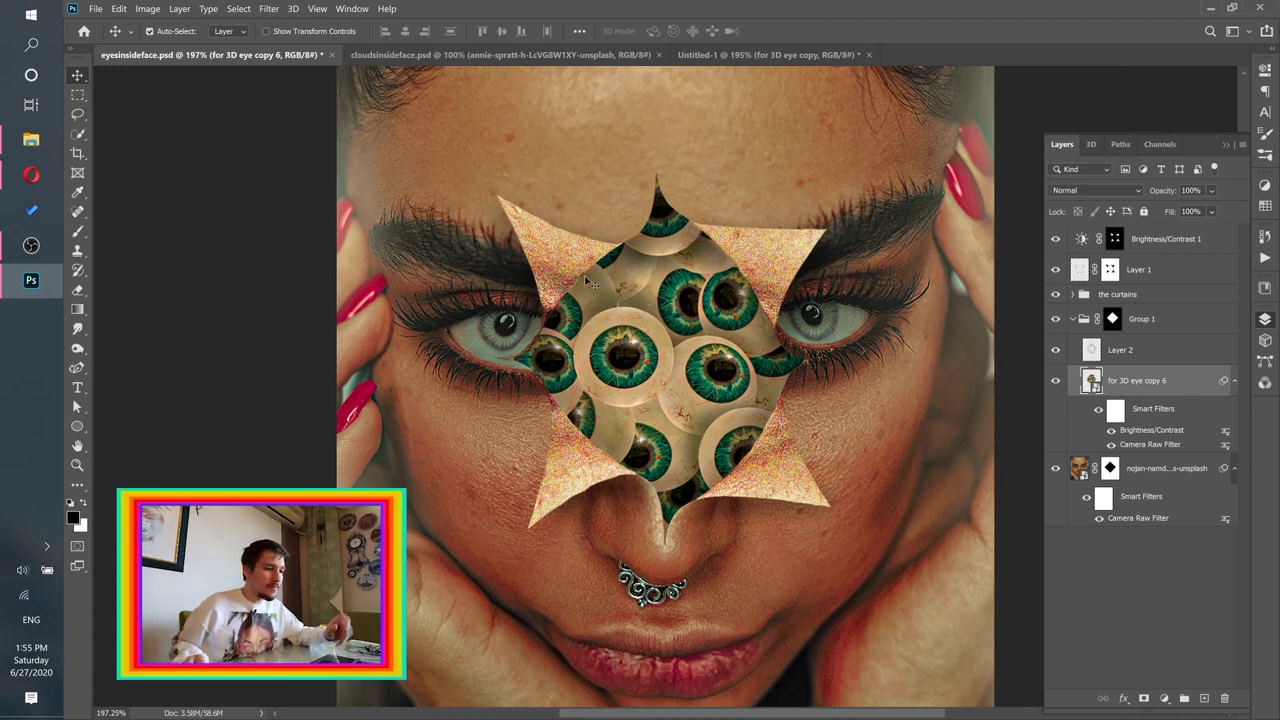
Step: Switch to File Explorer and open folder 53 inside the Design_Work posters folder on the DATA drive
click(31, 139)
click(567, 461)
click(898, 284)
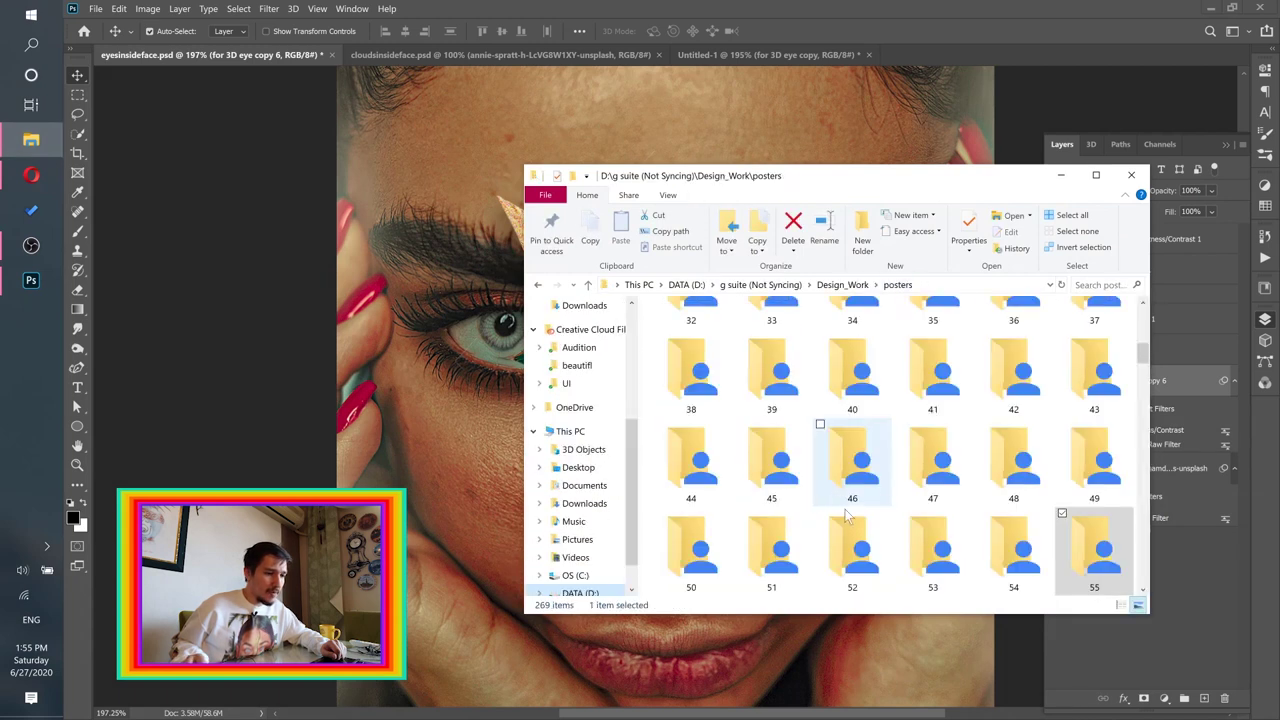
double_click(930, 568)
click(1061, 175)
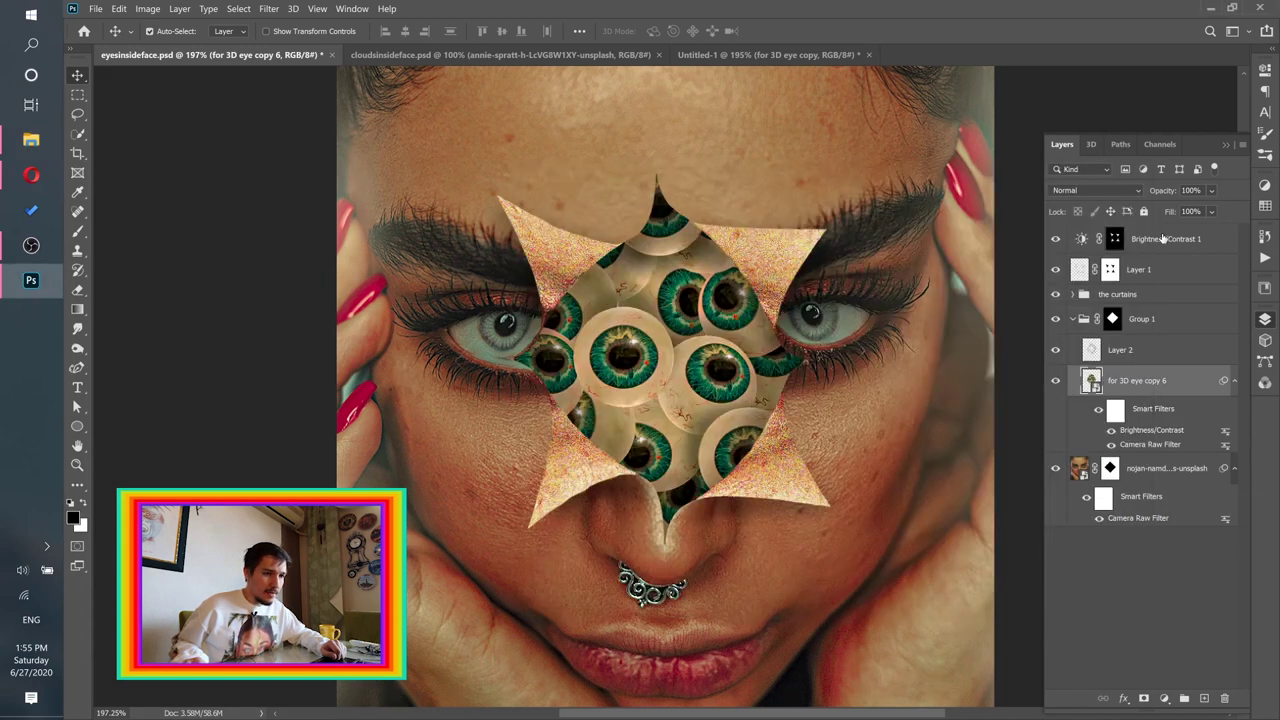
Step: Place the dark teal fabric texture image above the Brightness/Contrast 1 layer and enlarge it to cover the whole canvas
click(1161, 238)
click(20, 146)
drag(714, 616, 608, 228)
drag(673, 324, 673, 324)
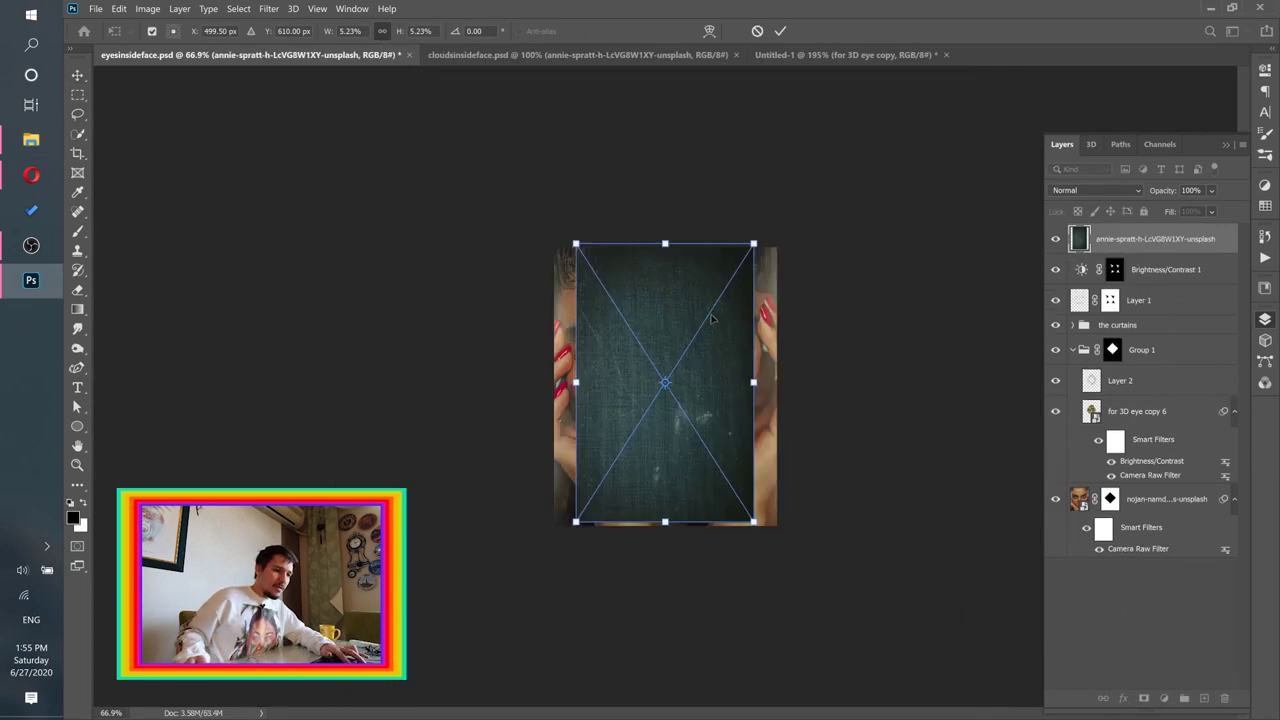
drag(762, 390, 790, 378)
key(Return)
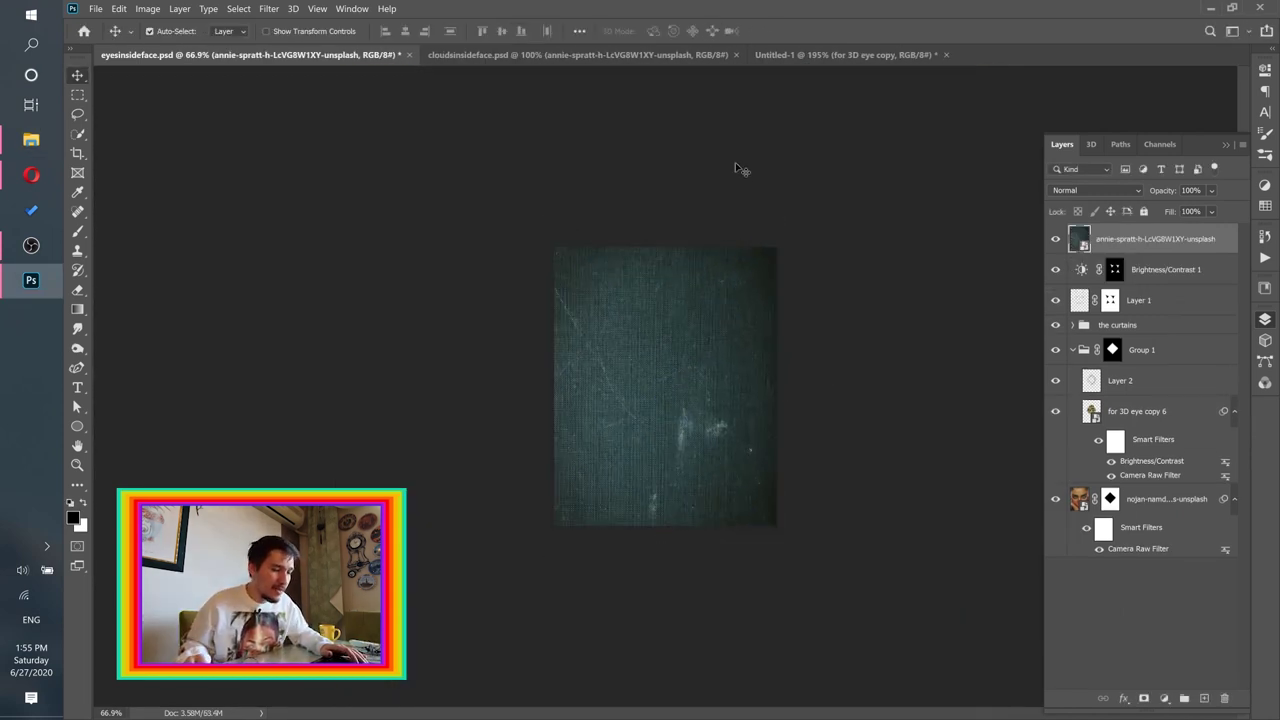
Step: Try the Color Dodge blend mode on the fabric texture layer and settle on Soft Light
click(1082, 189)
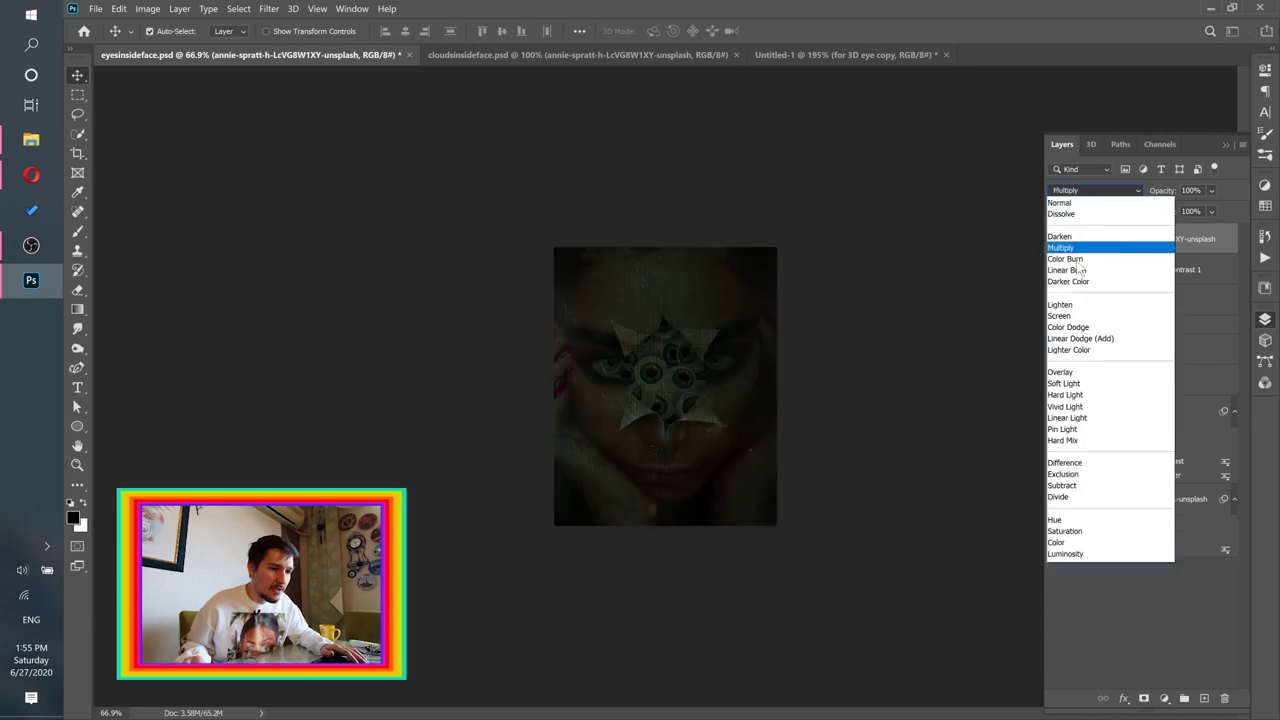
click(1070, 327)
key(ctrl+0)
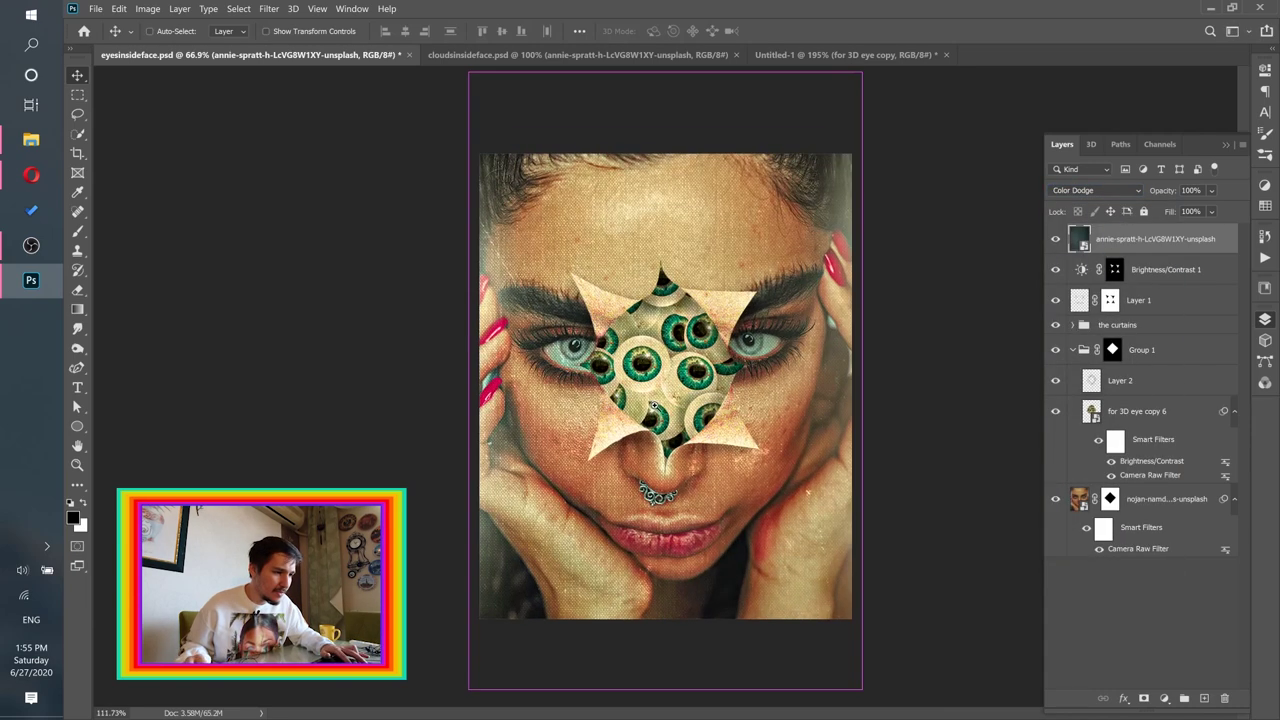
click(1109, 192)
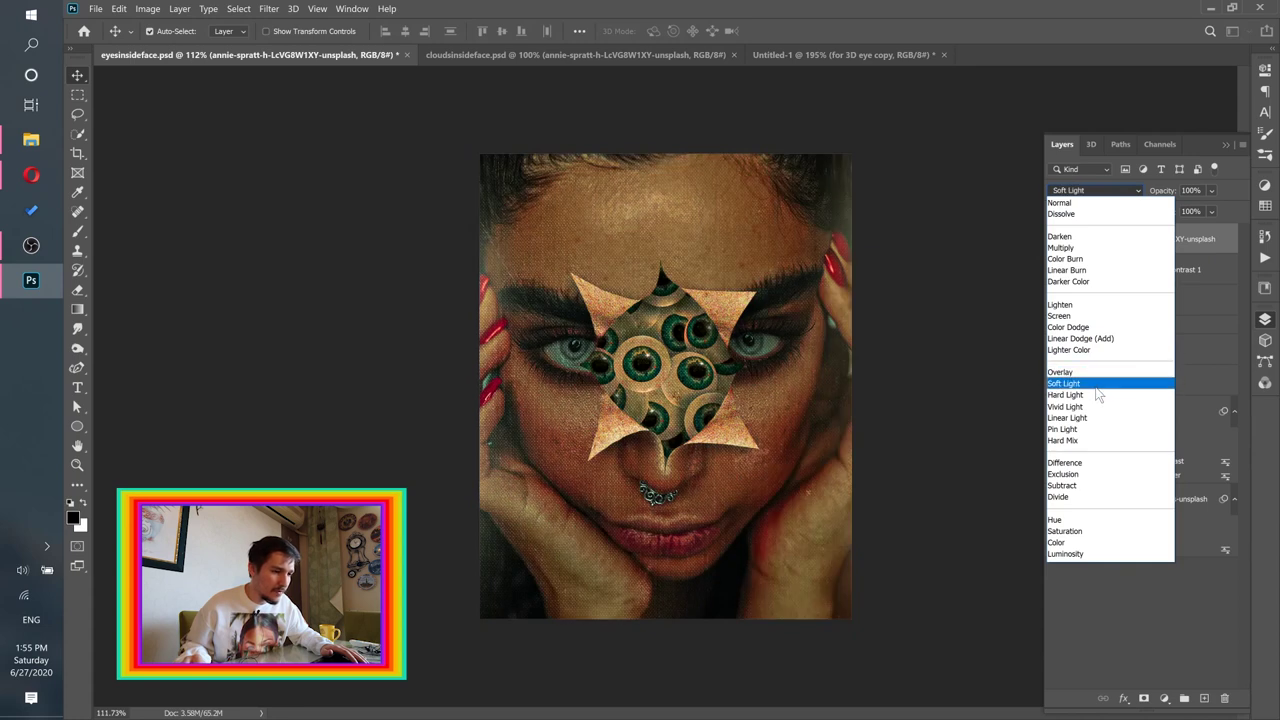
click(1100, 383)
Step: Add a Brightness/Contrast adjustment layer above the texture with Brightness 58 and Contrast 32
click(1163, 698)
click(1120, 487)
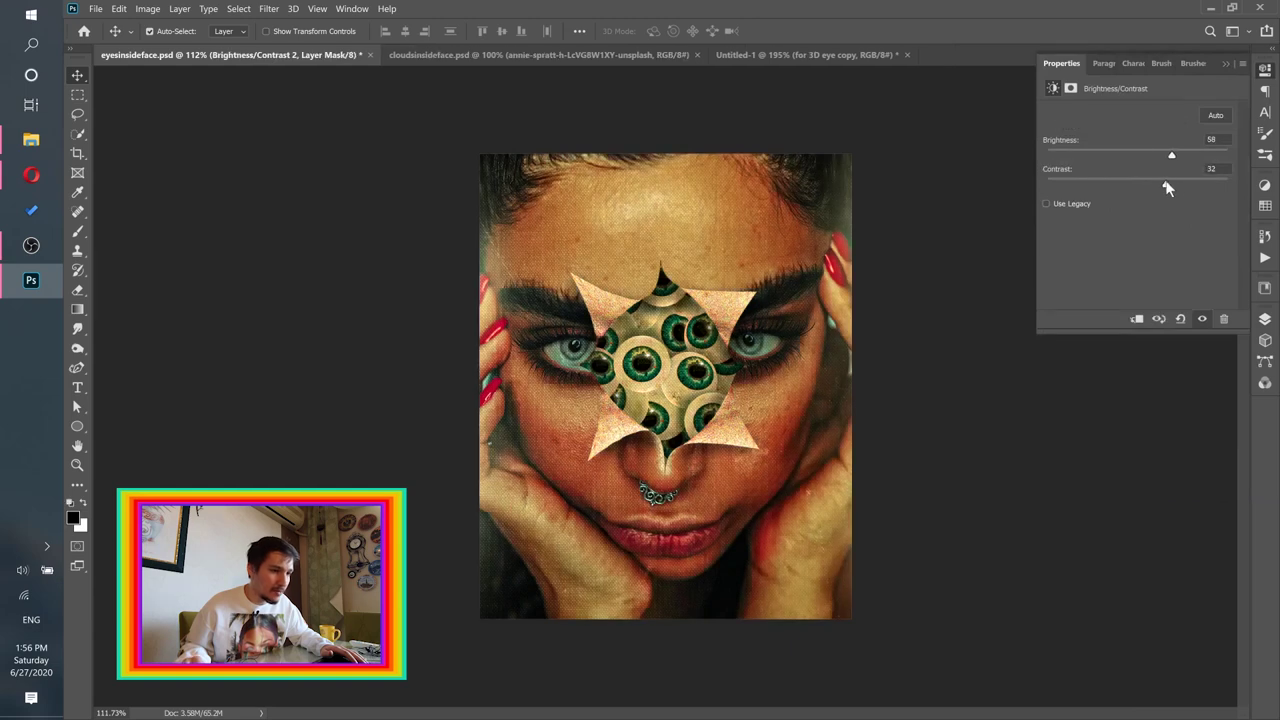
click(1264, 320)
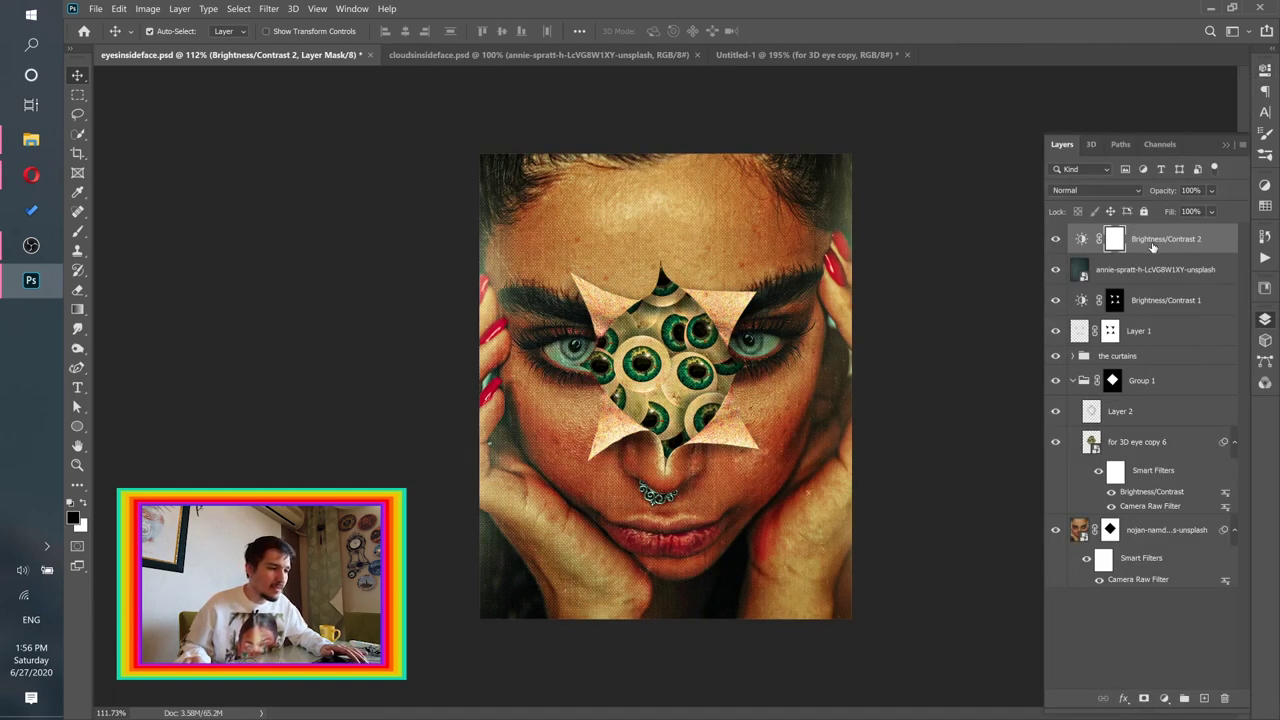
Step: Convert all layers from Brightness/Contrast 2 down to the face photo into one smart object
shift+click(1158, 531)
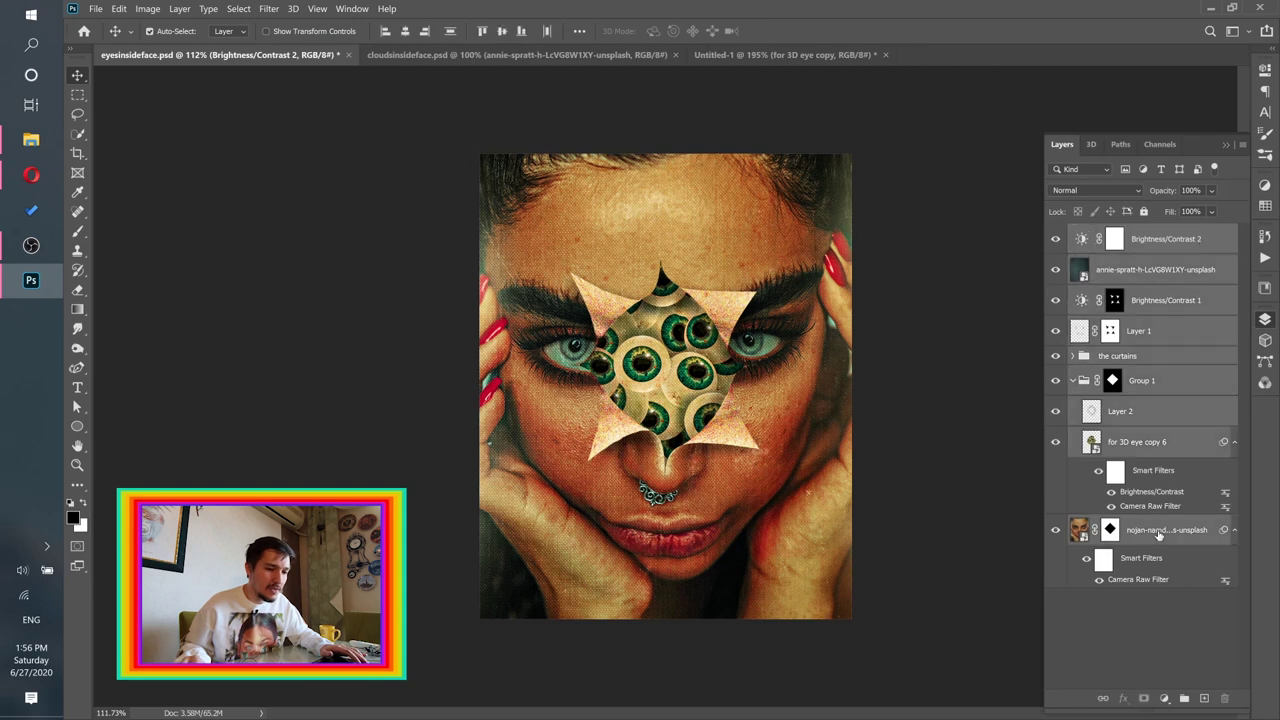
right_click(1158, 533)
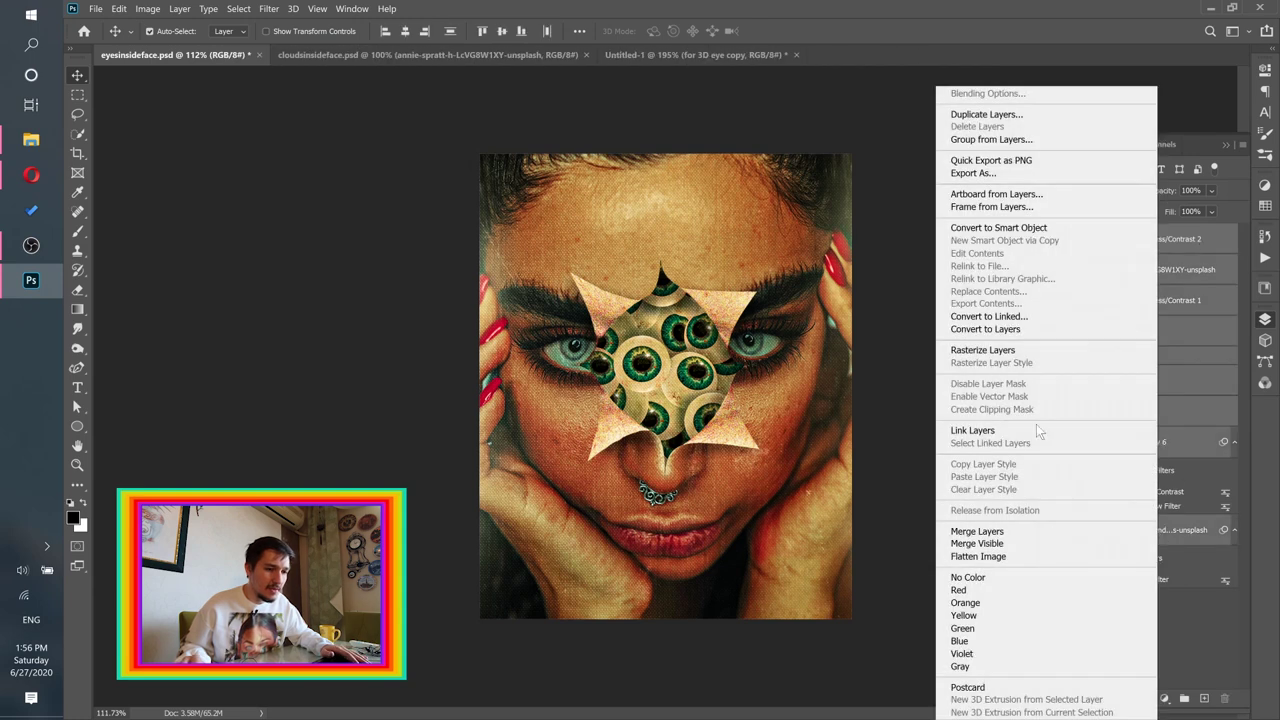
click(970, 228)
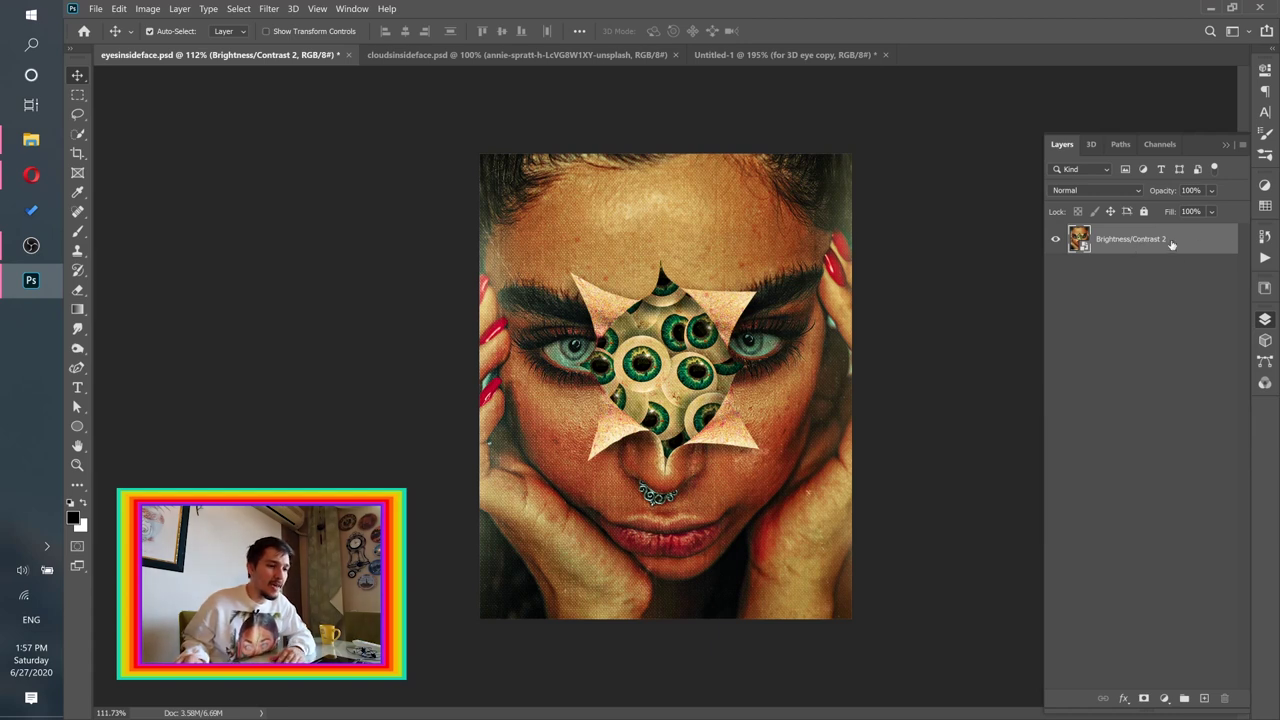
Step: Start a Camera Raw Filter with Temperature -13, Tint +12, Contrast -12, Shadows +42, Dehaze +41 and Vibrance +33, and lower the Highlights
click(269, 8)
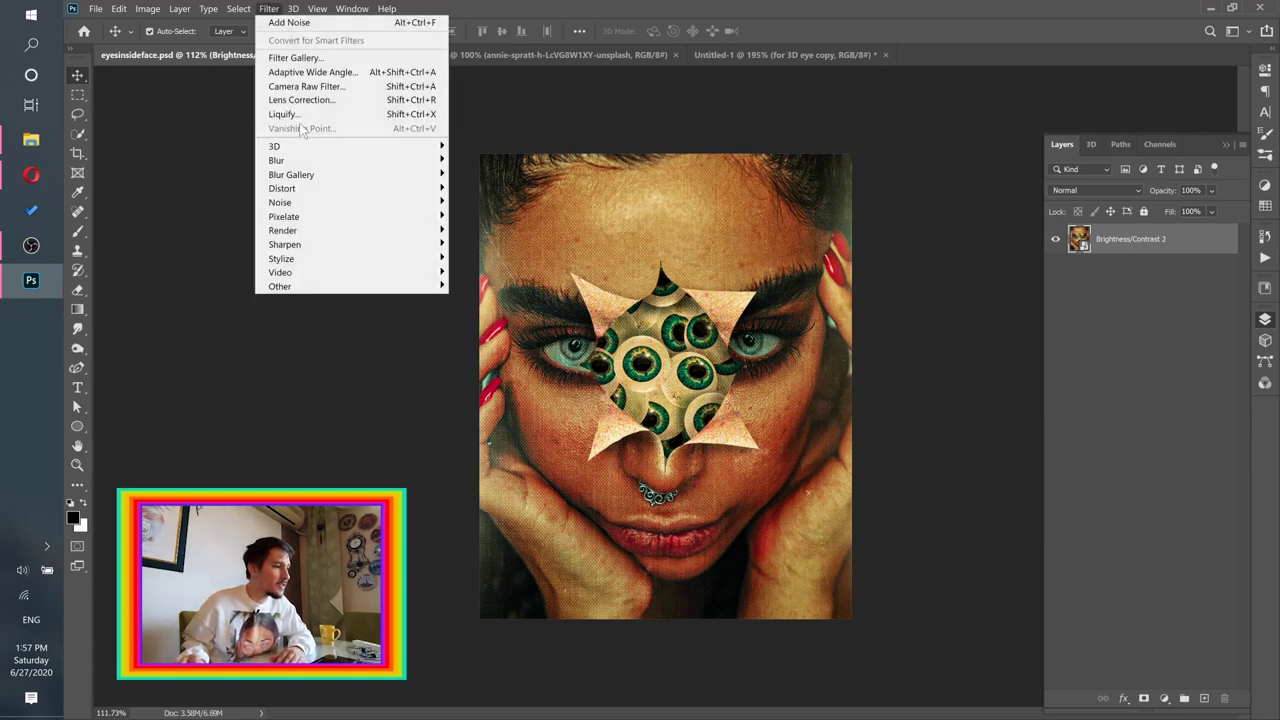
click(316, 86)
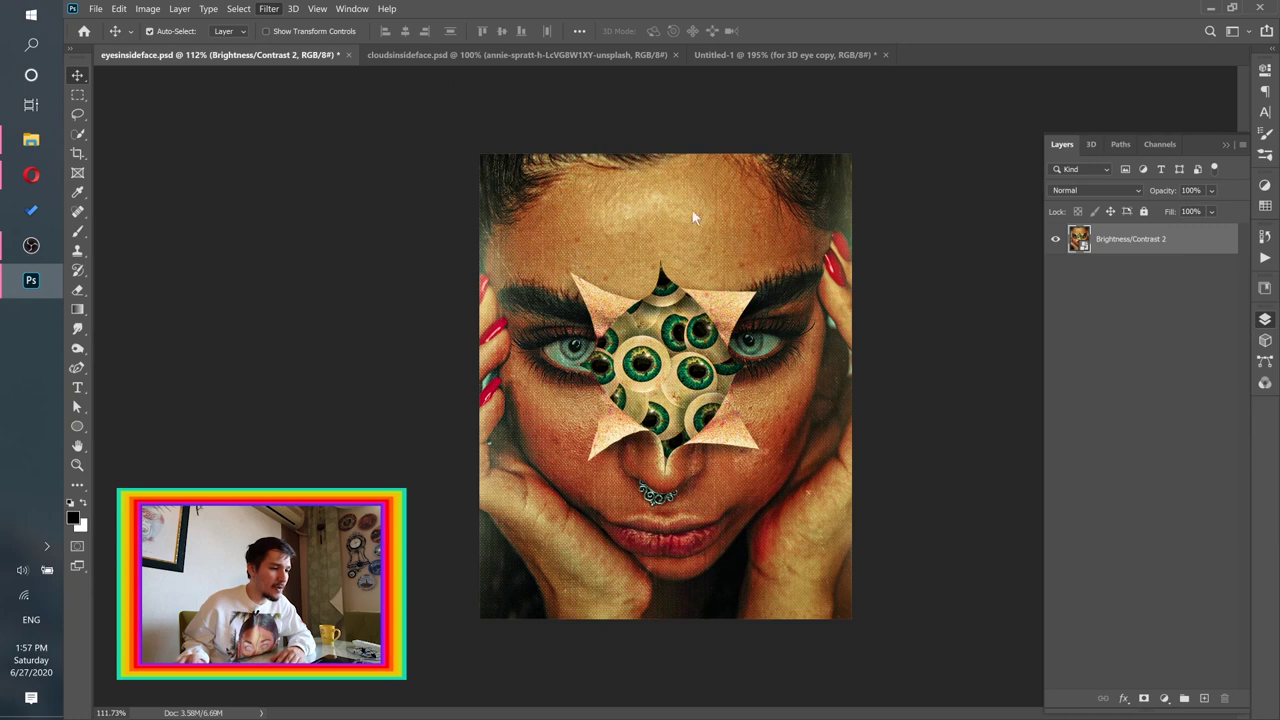
drag(1093, 333, 1105, 357)
mouse_move(1094, 420)
mouse_down()
mouse_move(1061, 423)
mouse_move(1131, 423)
mouse_move(1086, 423)
mouse_up()
drag(1095, 580, 1121, 612)
drag(1094, 467, 1078, 441)
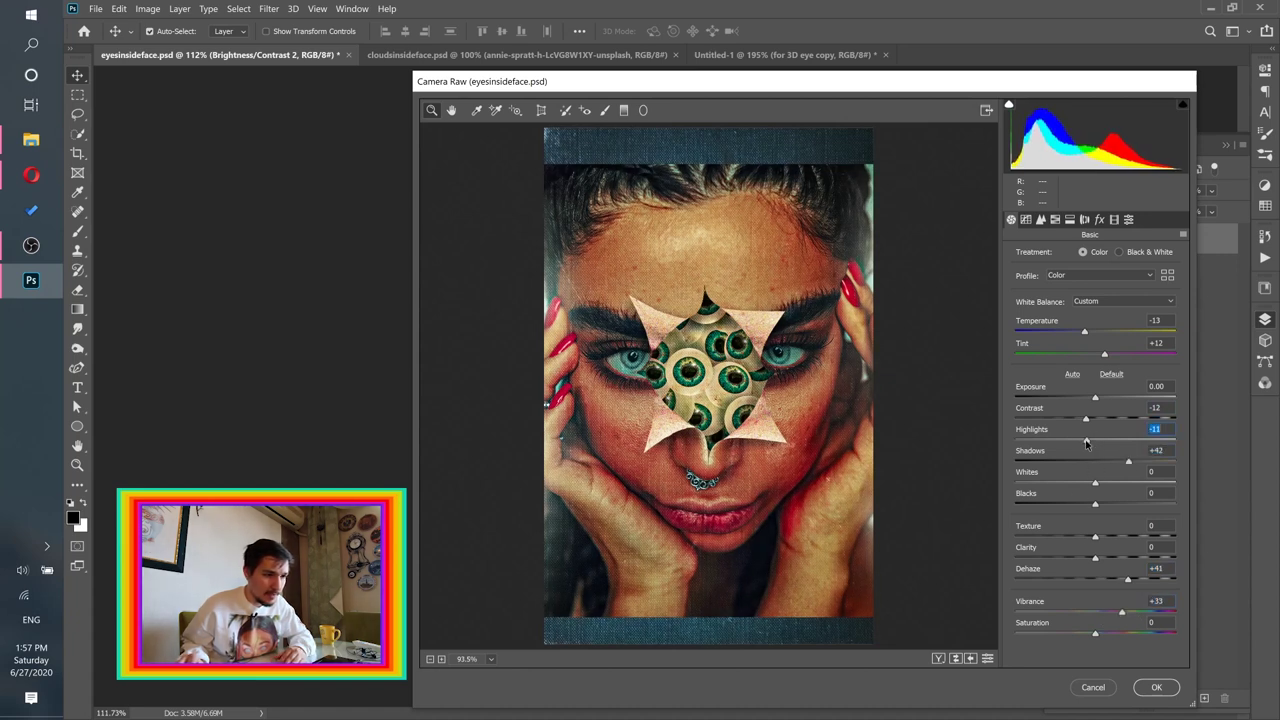
Step: Set the HSL hues to Reds -5, Oranges +2, Greens -3, Aquas -100 and Blues -100, and apply the Camera Raw Filter
click(1055, 219)
mouse_move(1095, 305)
mouse_down()
mouse_move(991, 309)
mouse_move(1085, 308)
mouse_up()
mouse_move(1095, 327)
mouse_down()
mouse_move(1134, 327)
mouse_move(1097, 326)
mouse_move(1092, 305)
mouse_up()
drag(1095, 373, 1246, 360)
drag(1095, 351, 1096, 352)
drag(1085, 420, 1014, 419)
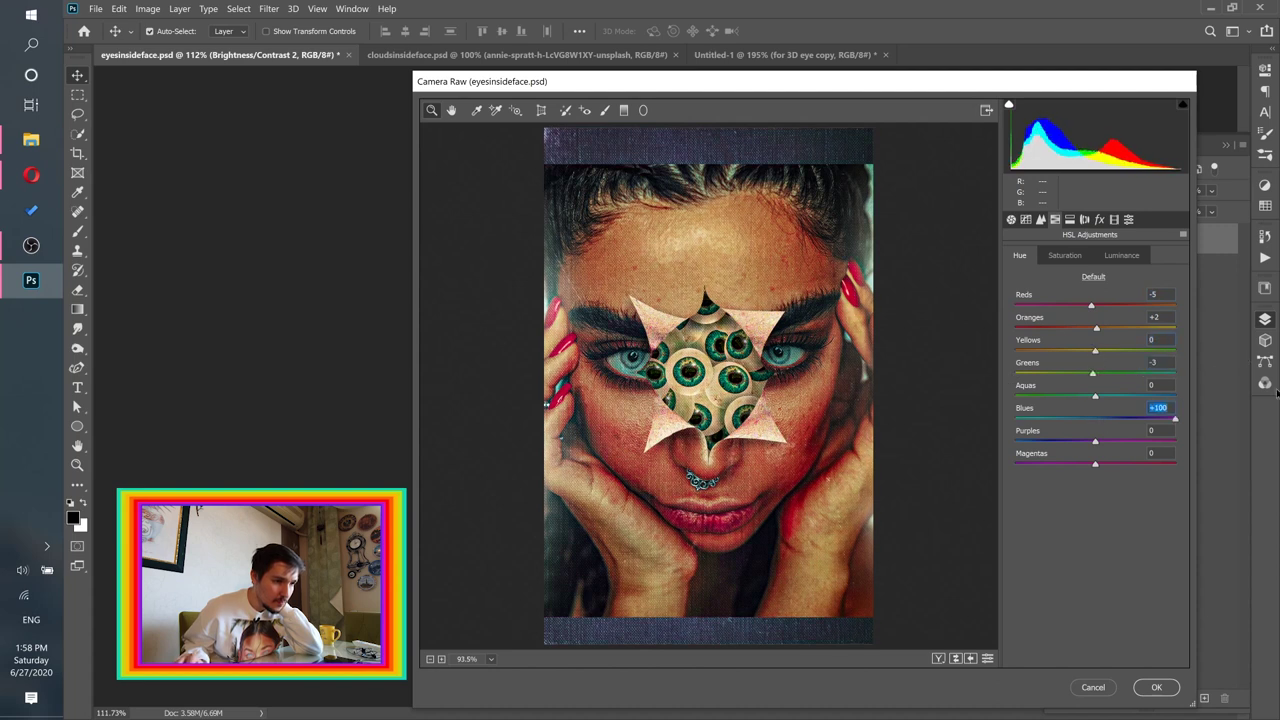
drag(1094, 392, 1093, 392)
drag(1096, 441, 1228, 460)
key(ctrl+z)
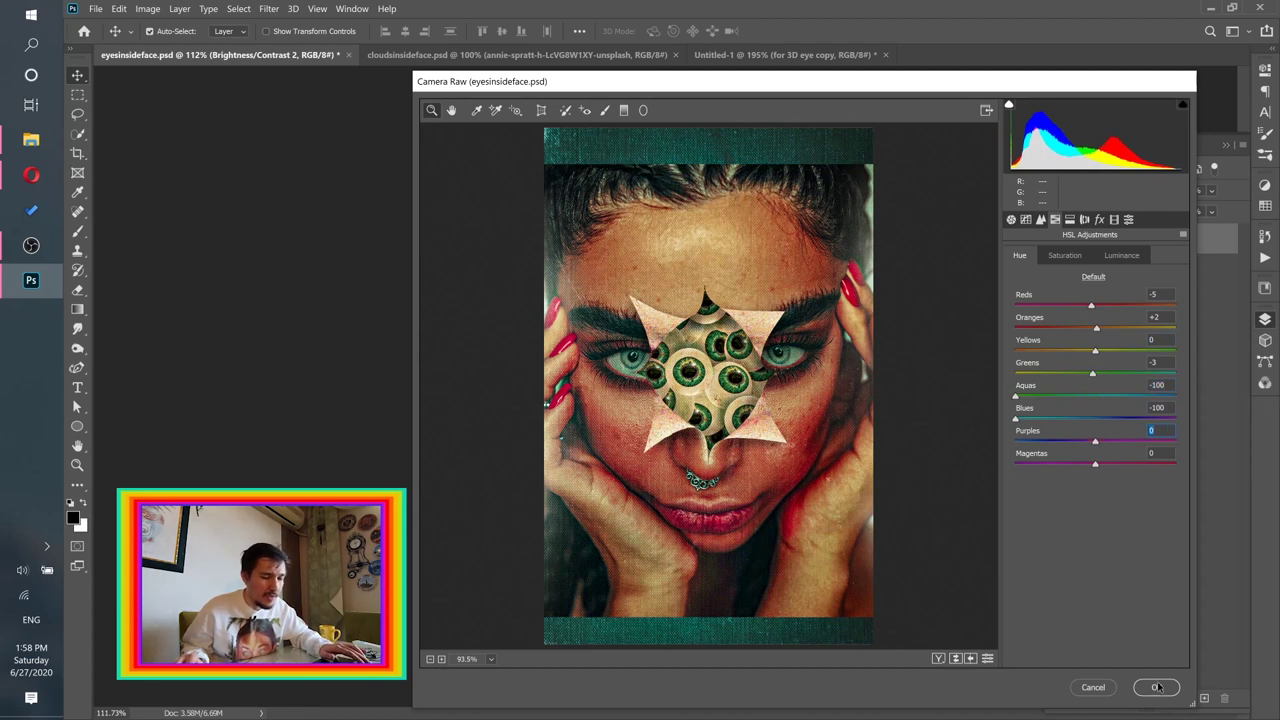
click(1157, 688)
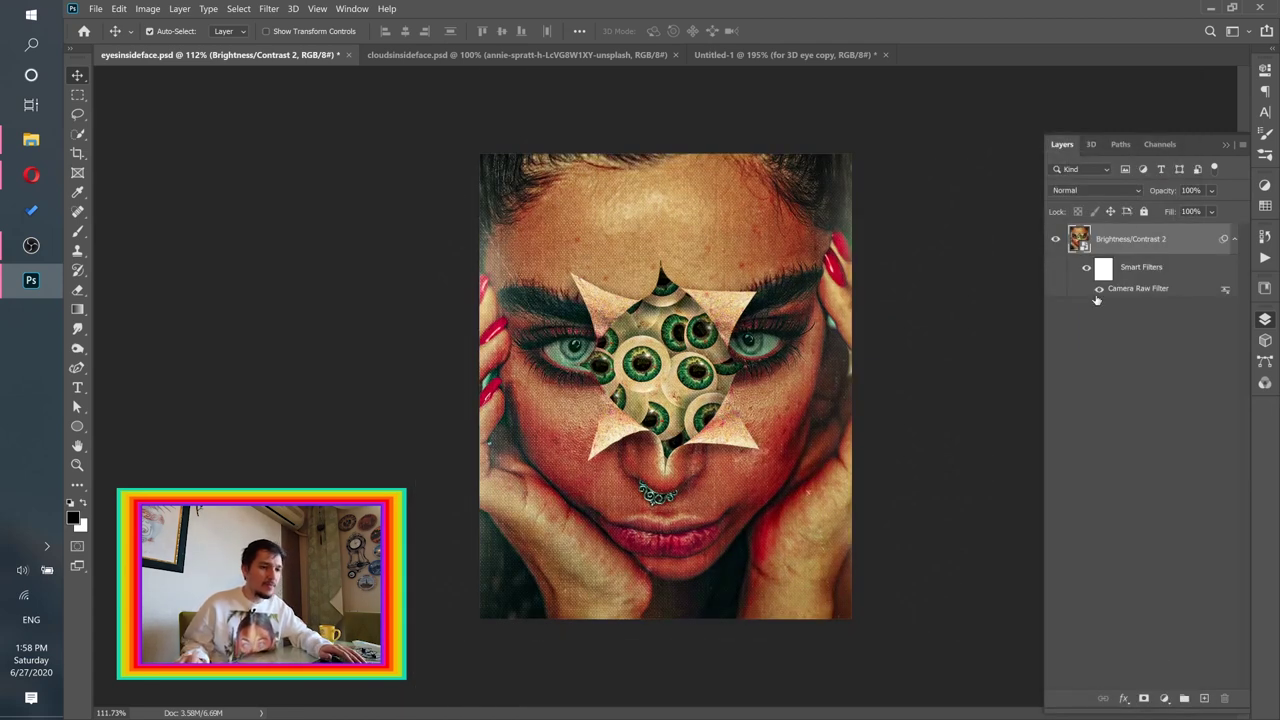